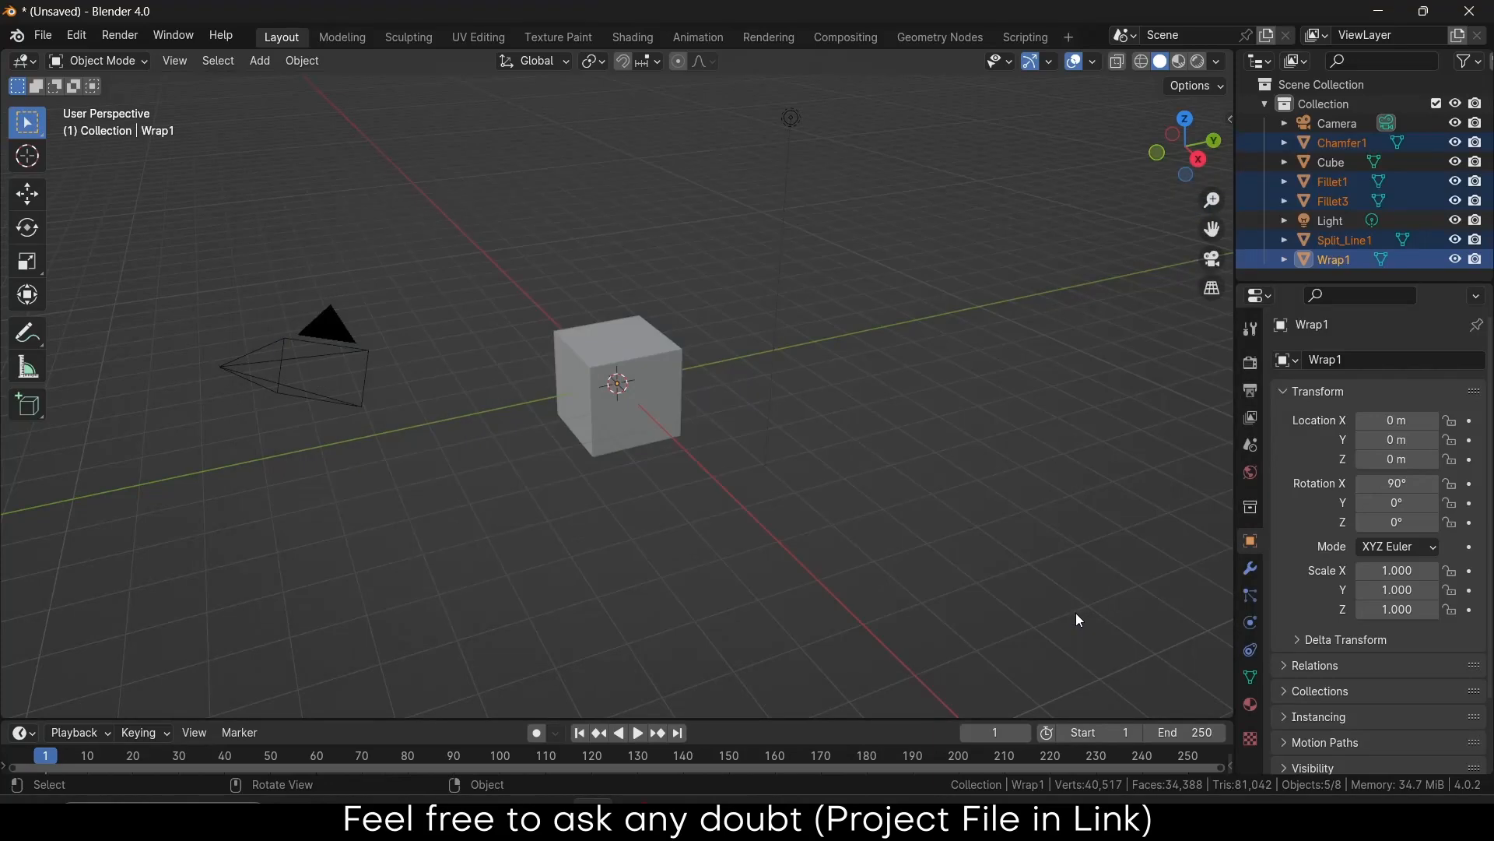
Scale the imported claw to 0.1 and select the default cube
scroll(688, 399, down, 8)
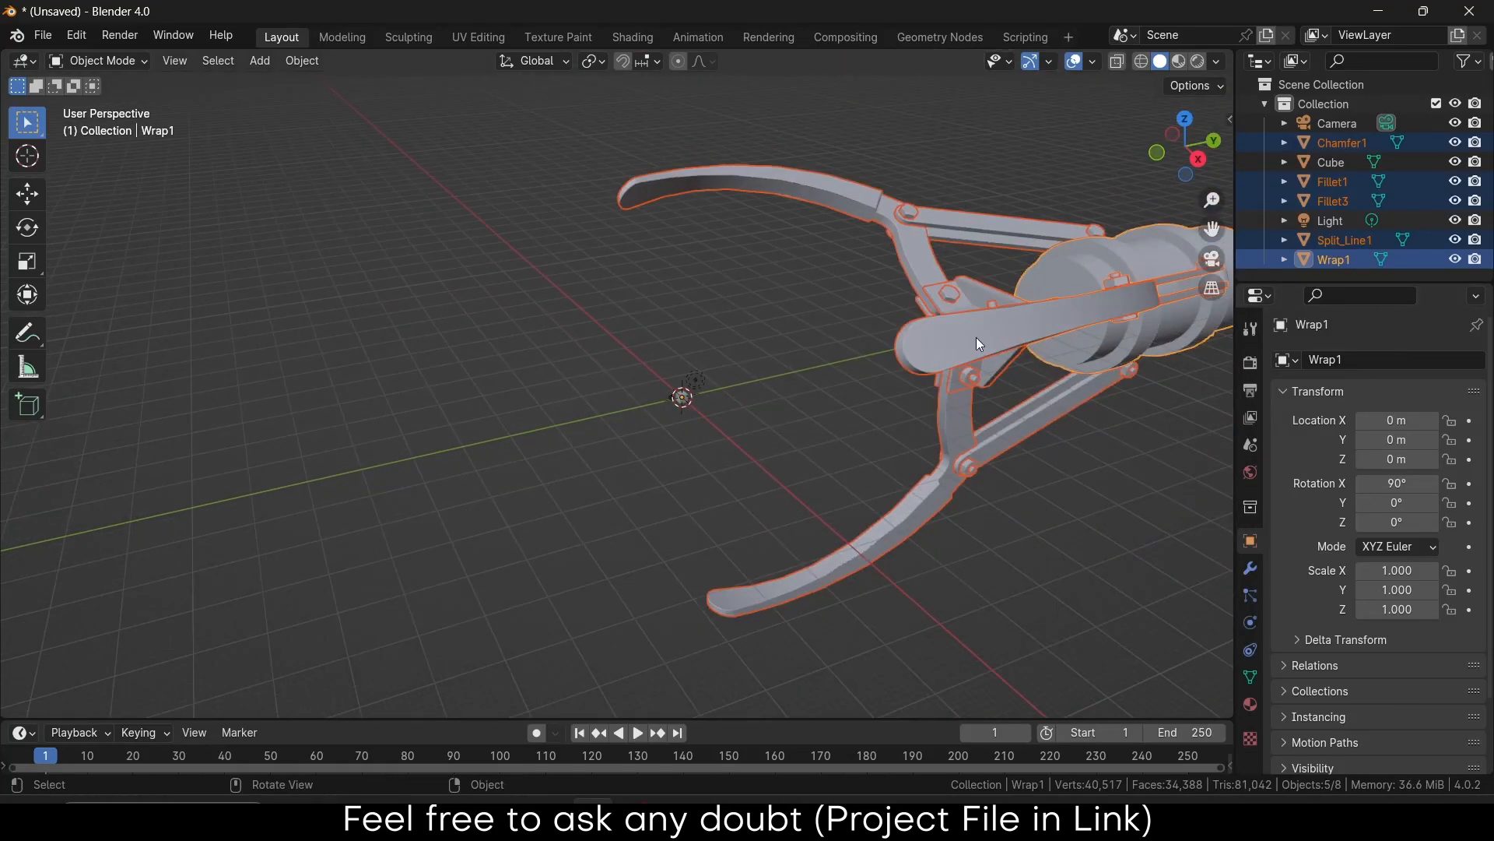
scroll(976, 338, up, 4)
scroll(646, 387, up, 3)
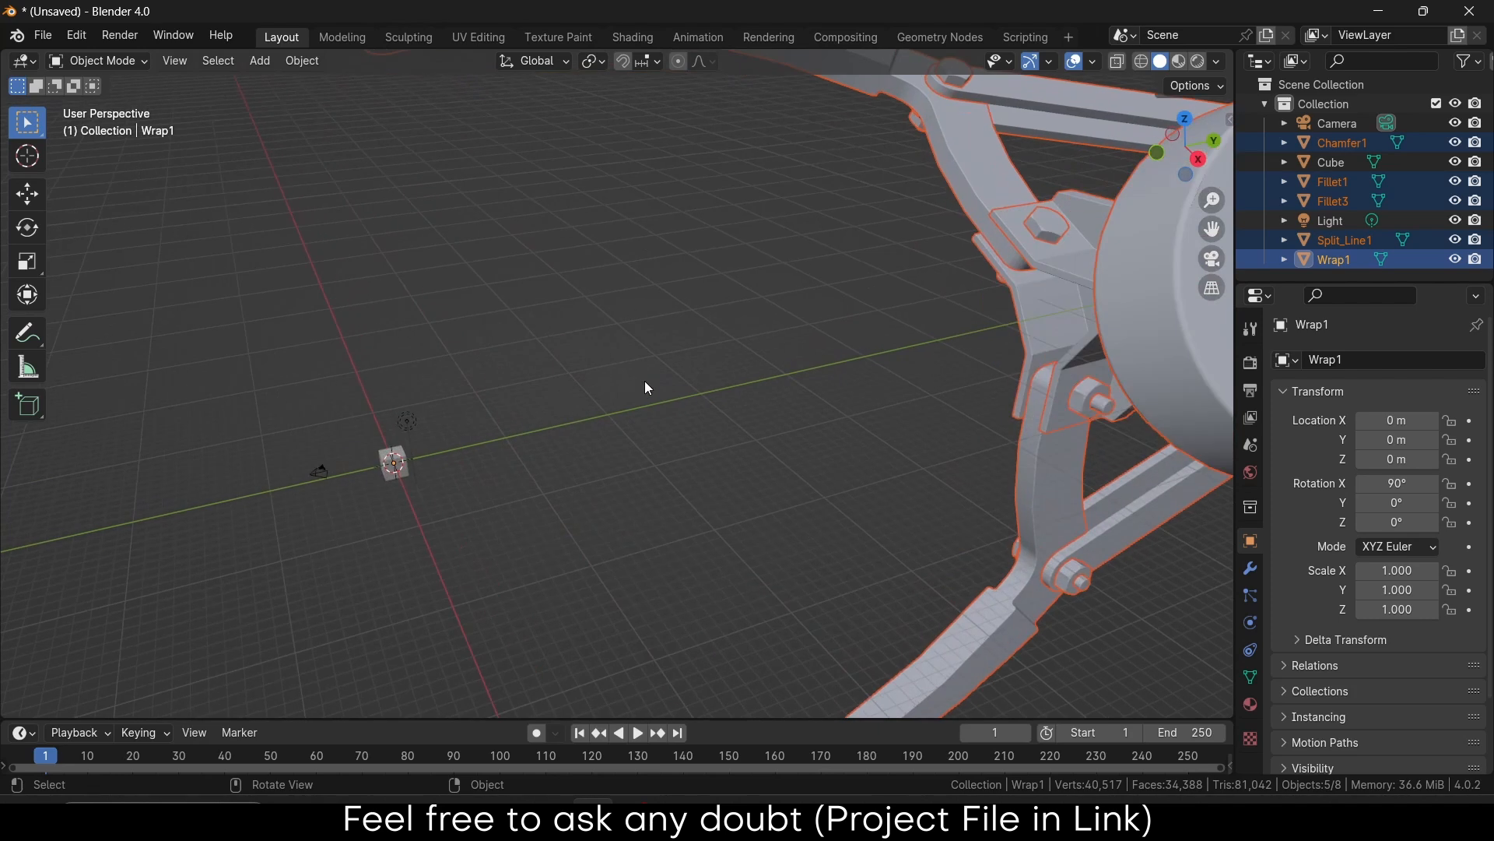
text(s.1)
key(Return)
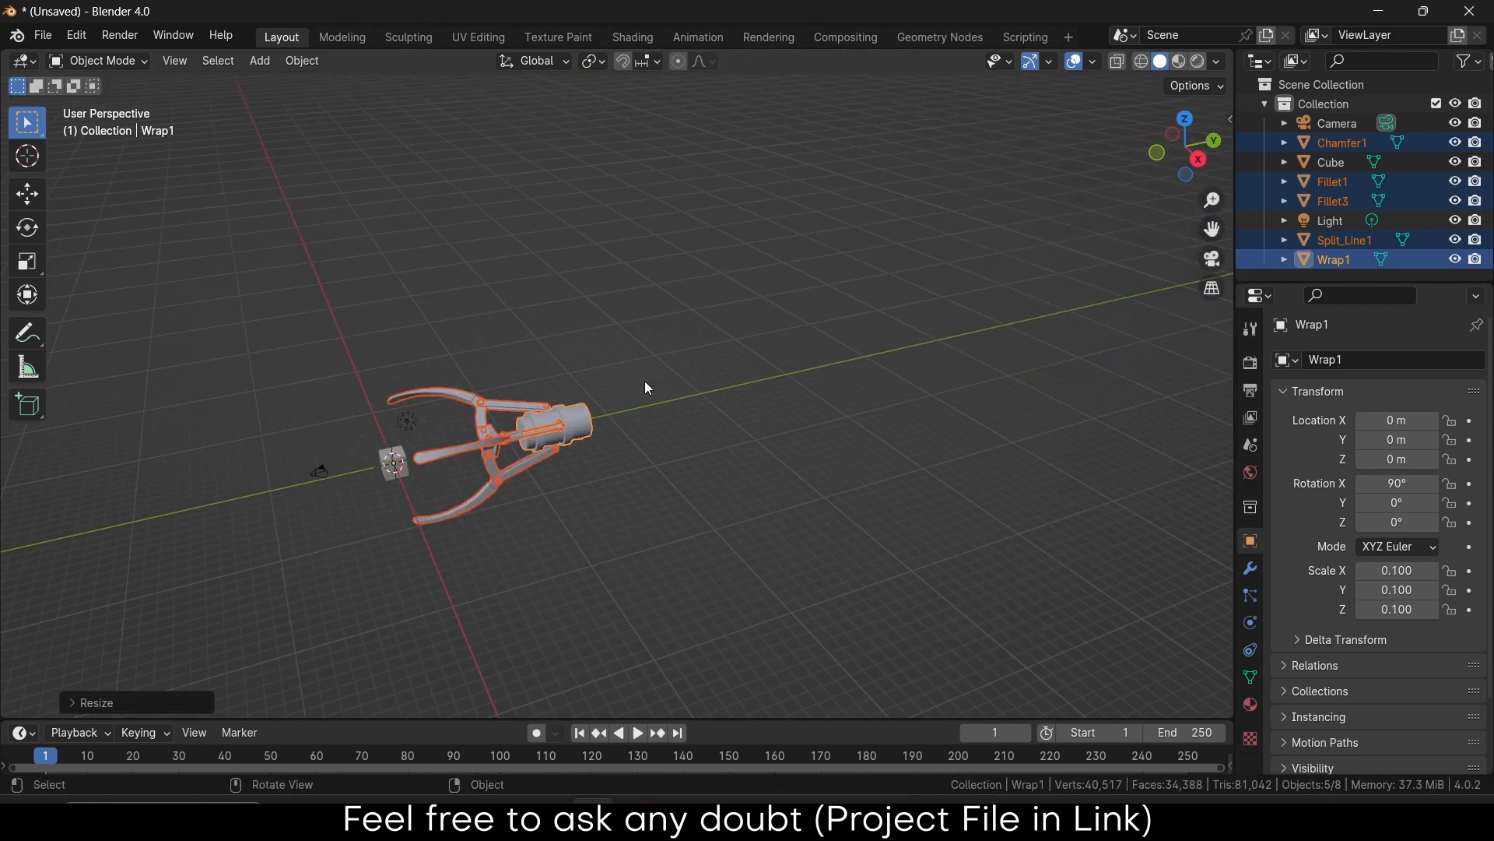
scroll(428, 376, up, 3)
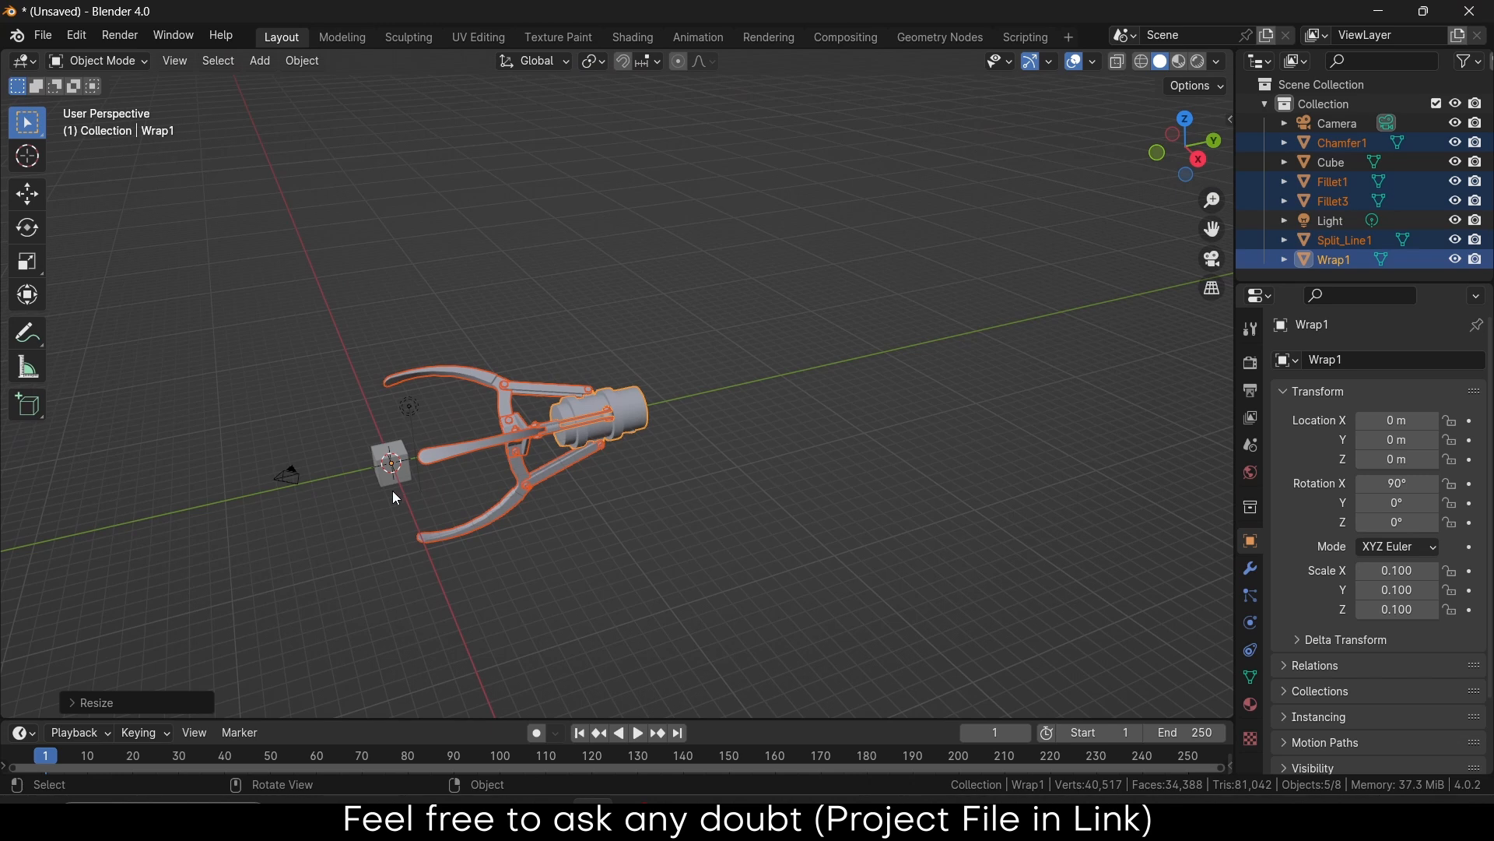
click(394, 461)
Delete the default cube and the light from the scene
key(x)
click(492, 404)
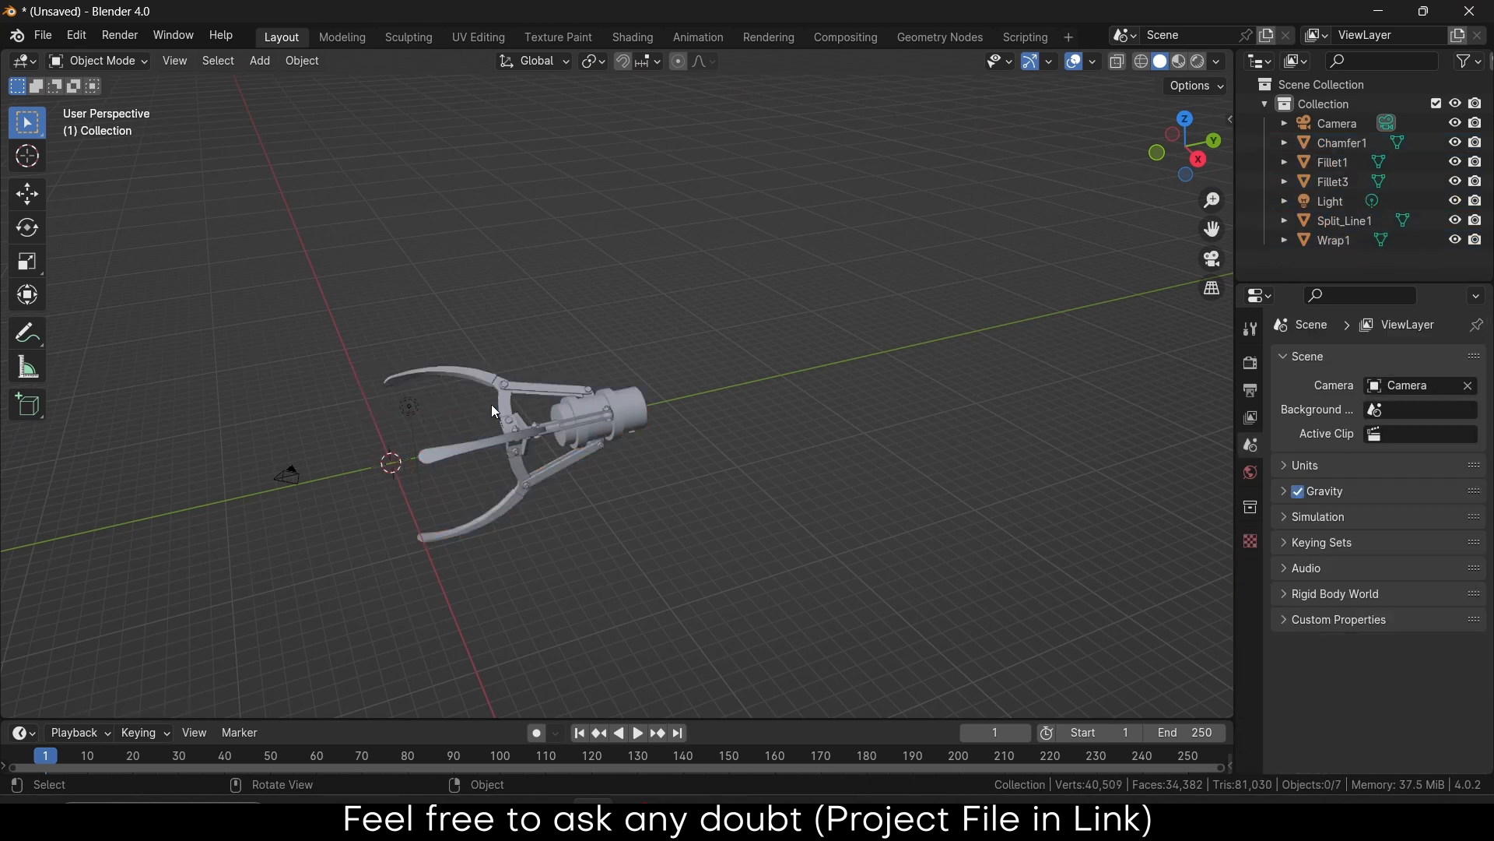
scroll(584, 442, up, 5)
scroll(385, 376, down, 5)
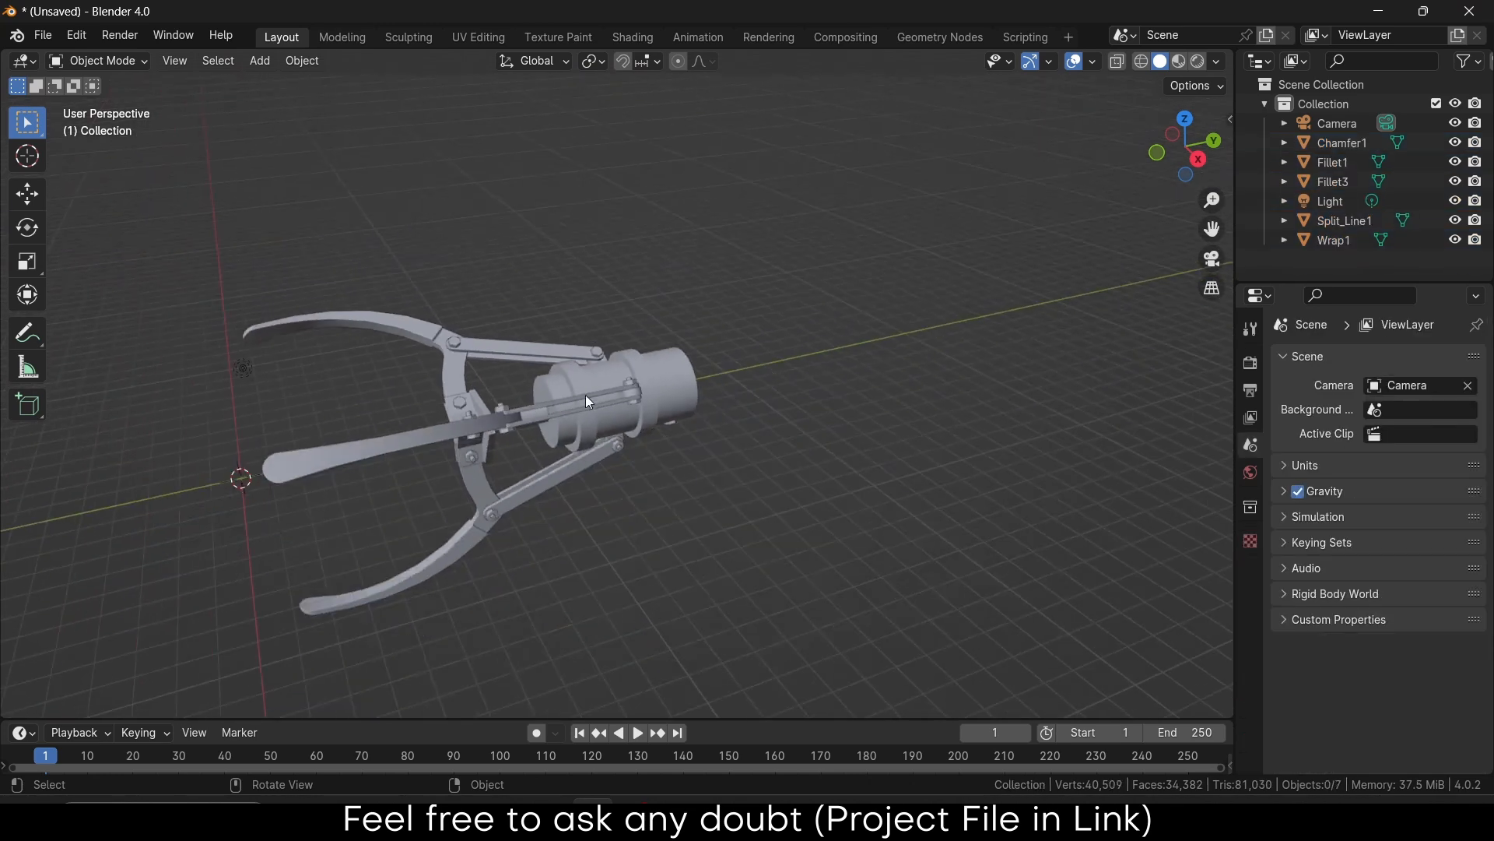
click(632, 399)
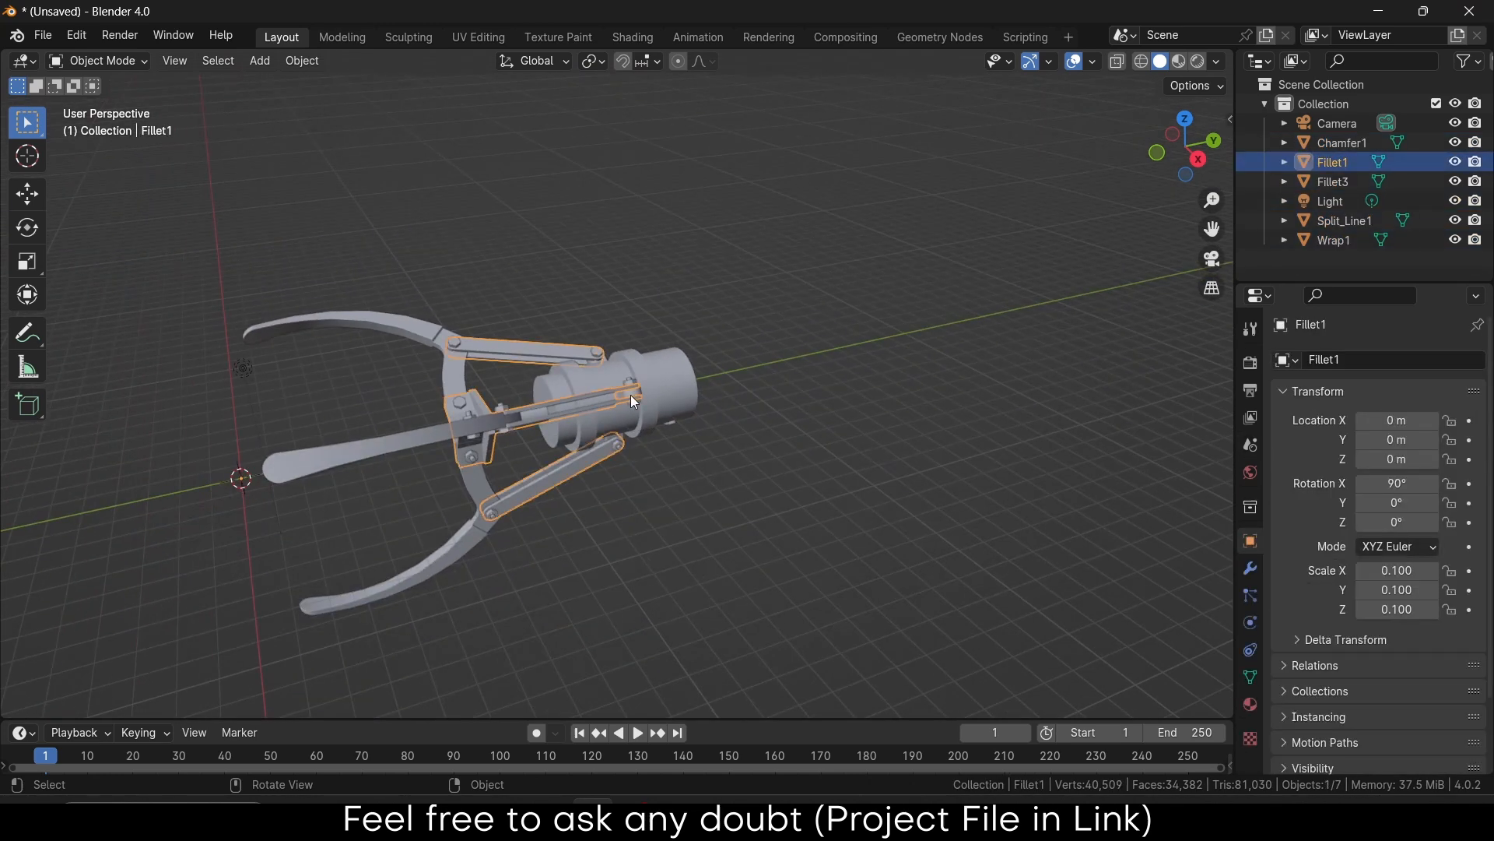
click(243, 380)
key(x)
click(344, 390)
Box-select all claw parts, rotate them upright around X, and scale them down
drag(191, 211, 795, 782)
key(r)
key(x)
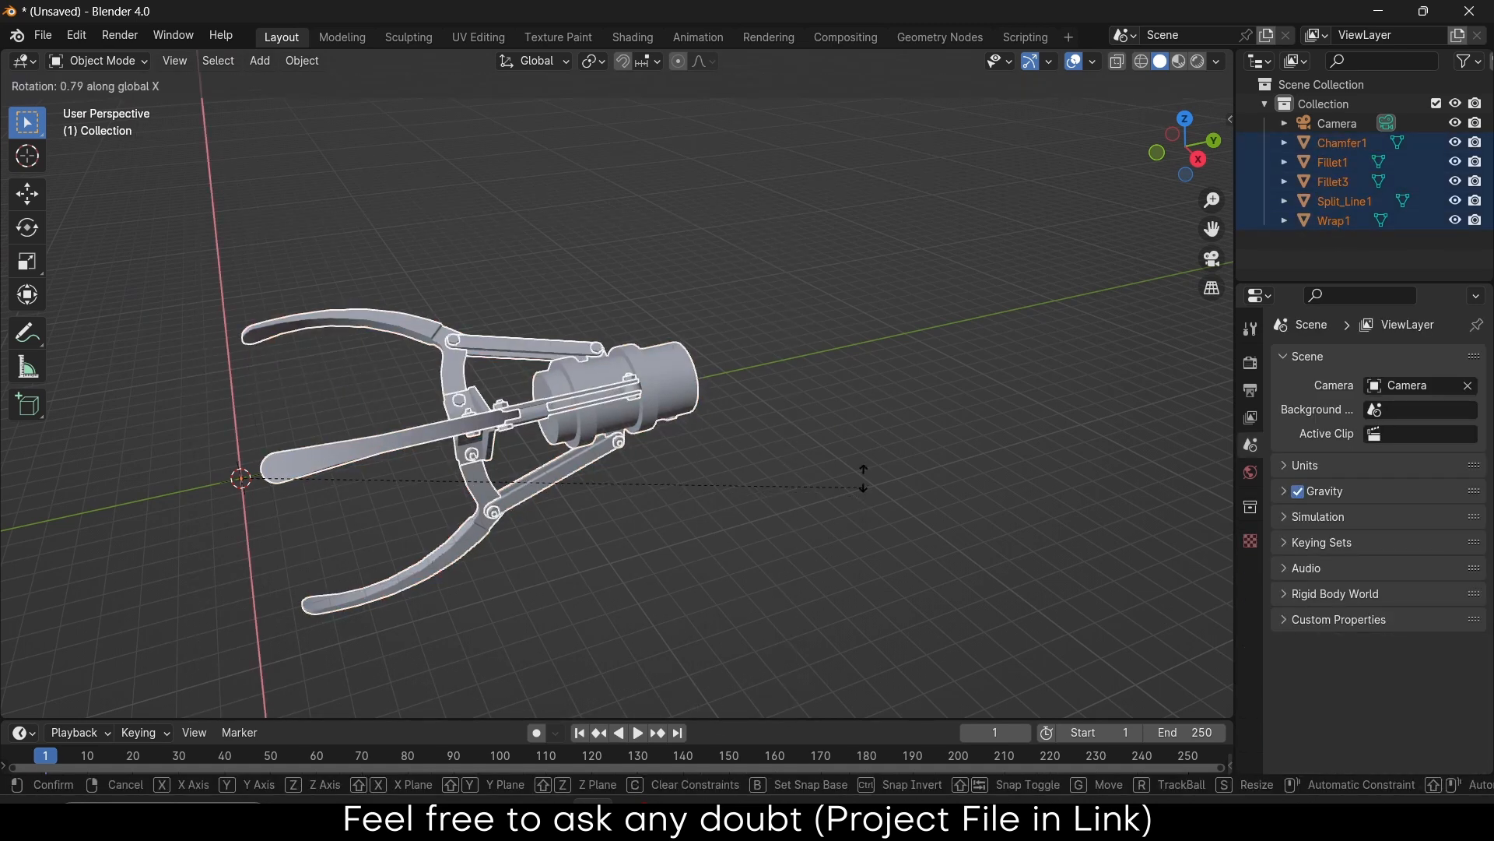
click(254, 191)
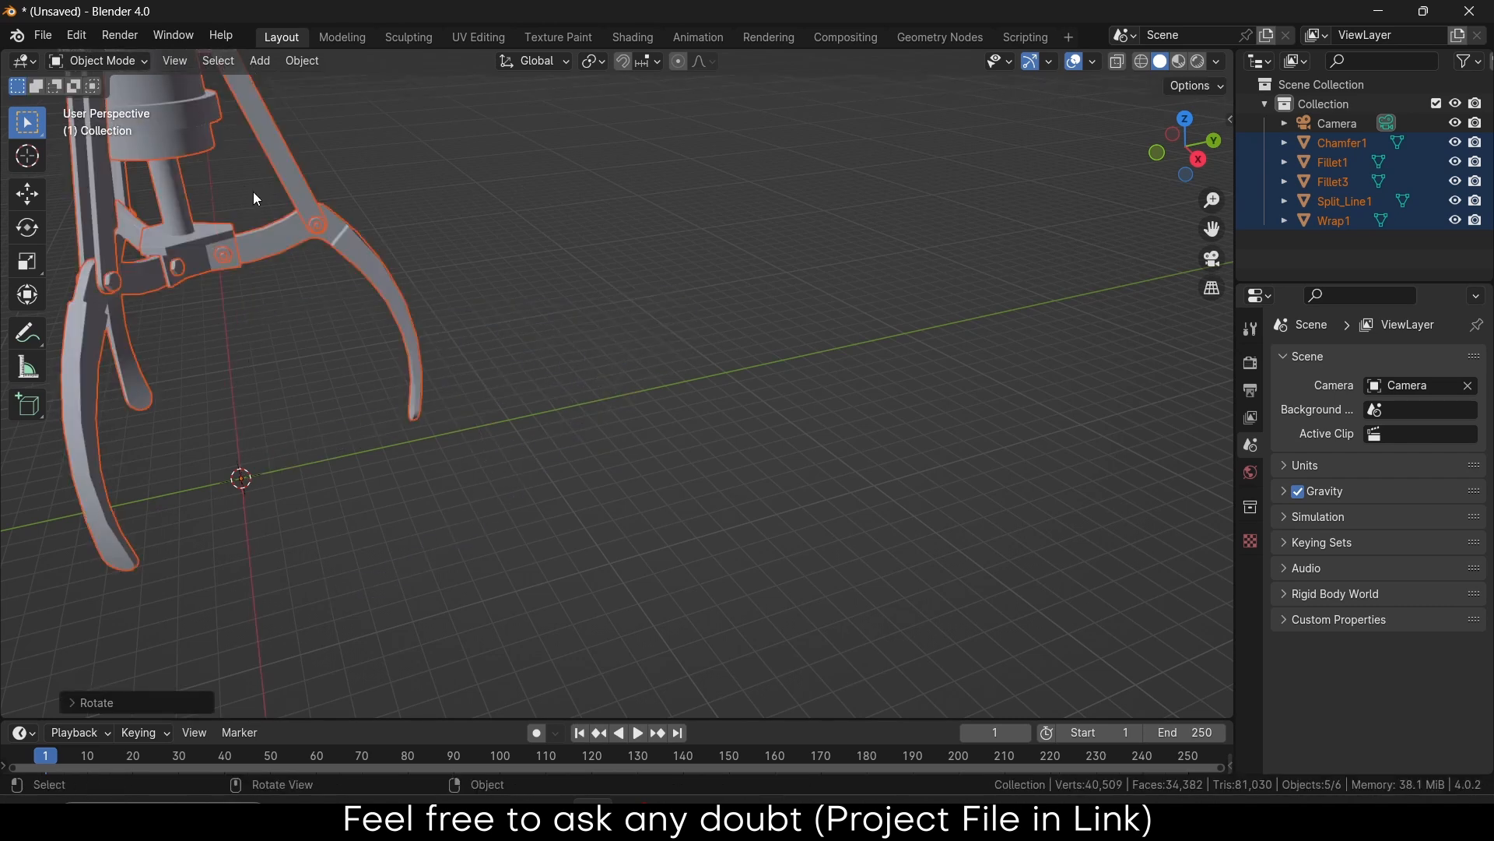
key(s)
click(236, 445)
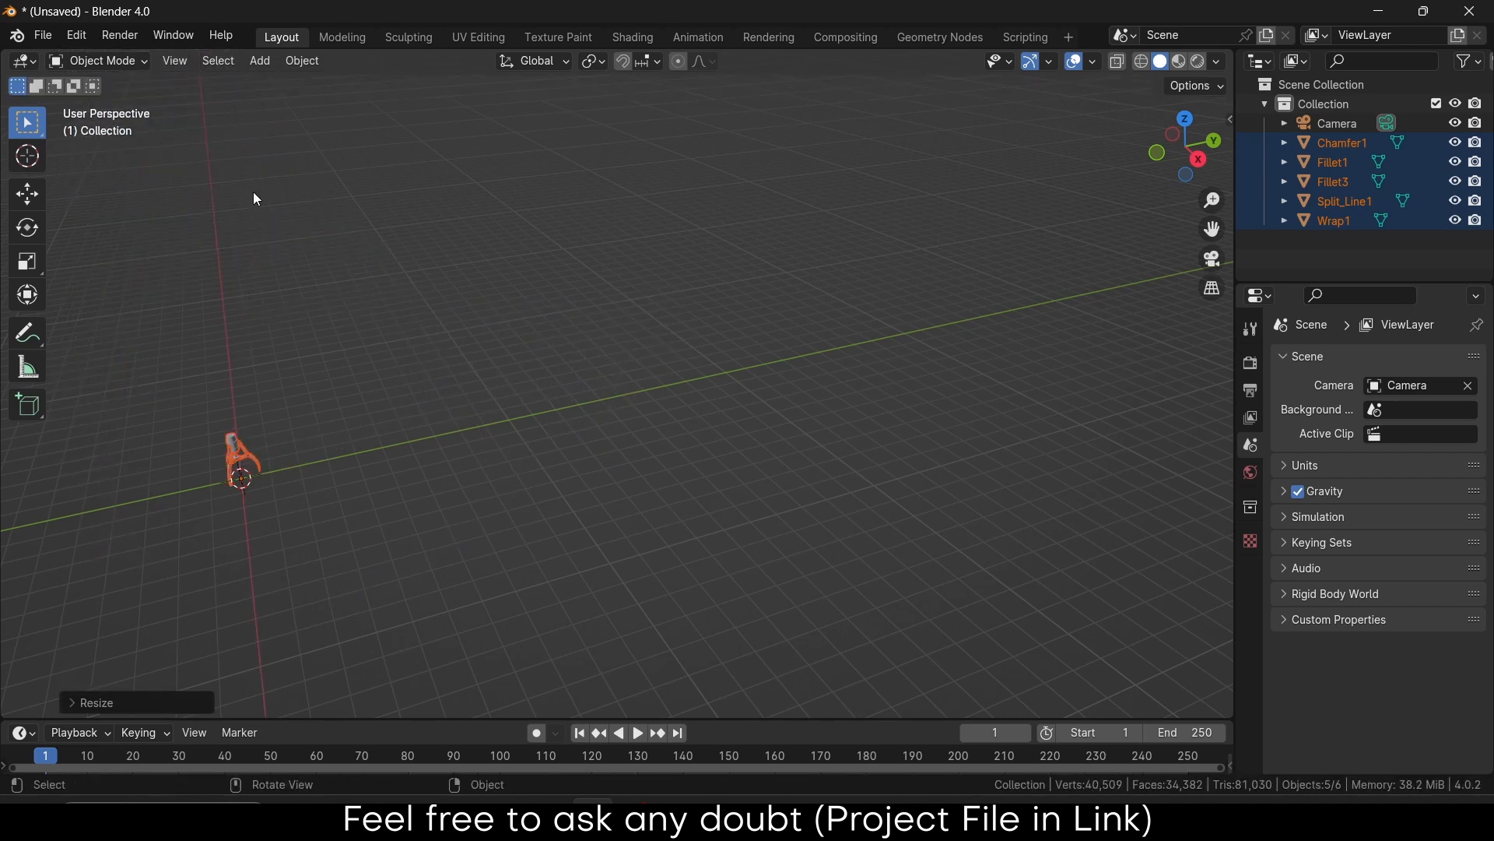
Deselect everything and view the smaller claw from the front (Numpad 1)
scroll(227, 449, up, 10)
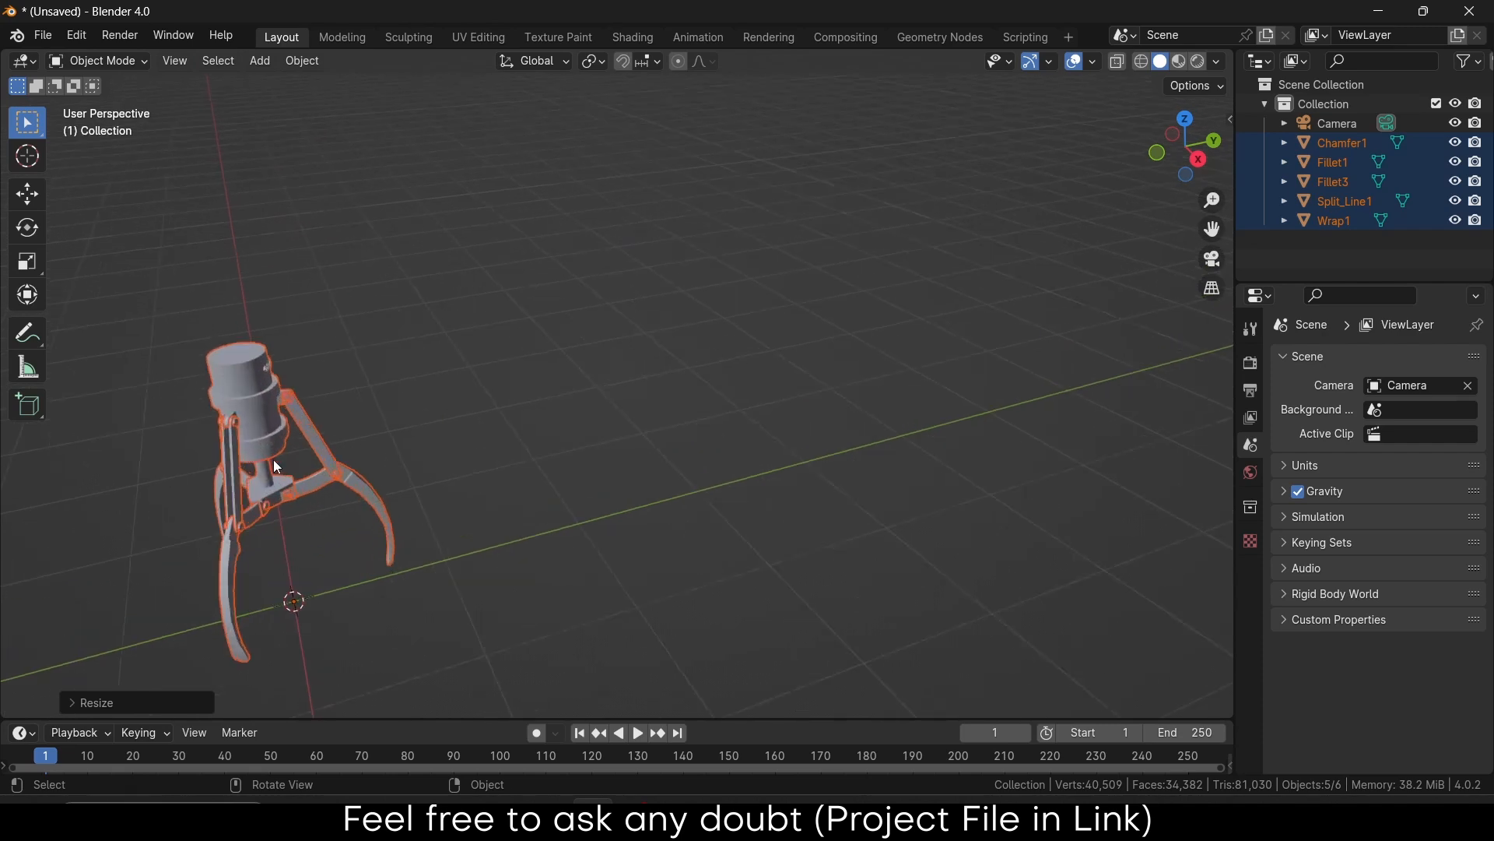
shift+middle_drag(269, 458, 848, 380)
click(894, 377)
scroll(792, 389, up, 4)
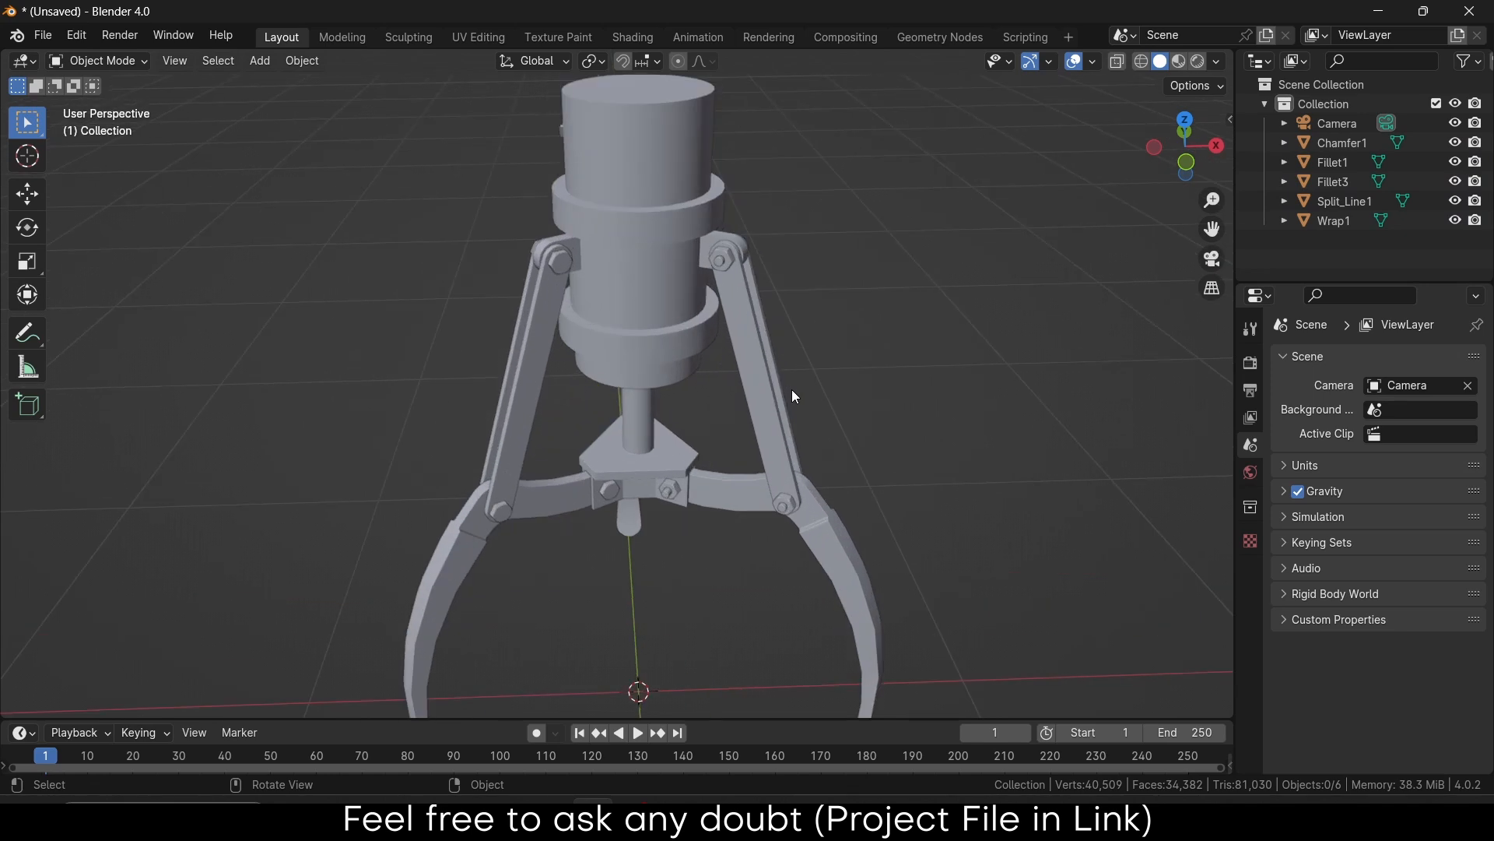
middle_drag(792, 389, 857, 384)
key(KP_1)
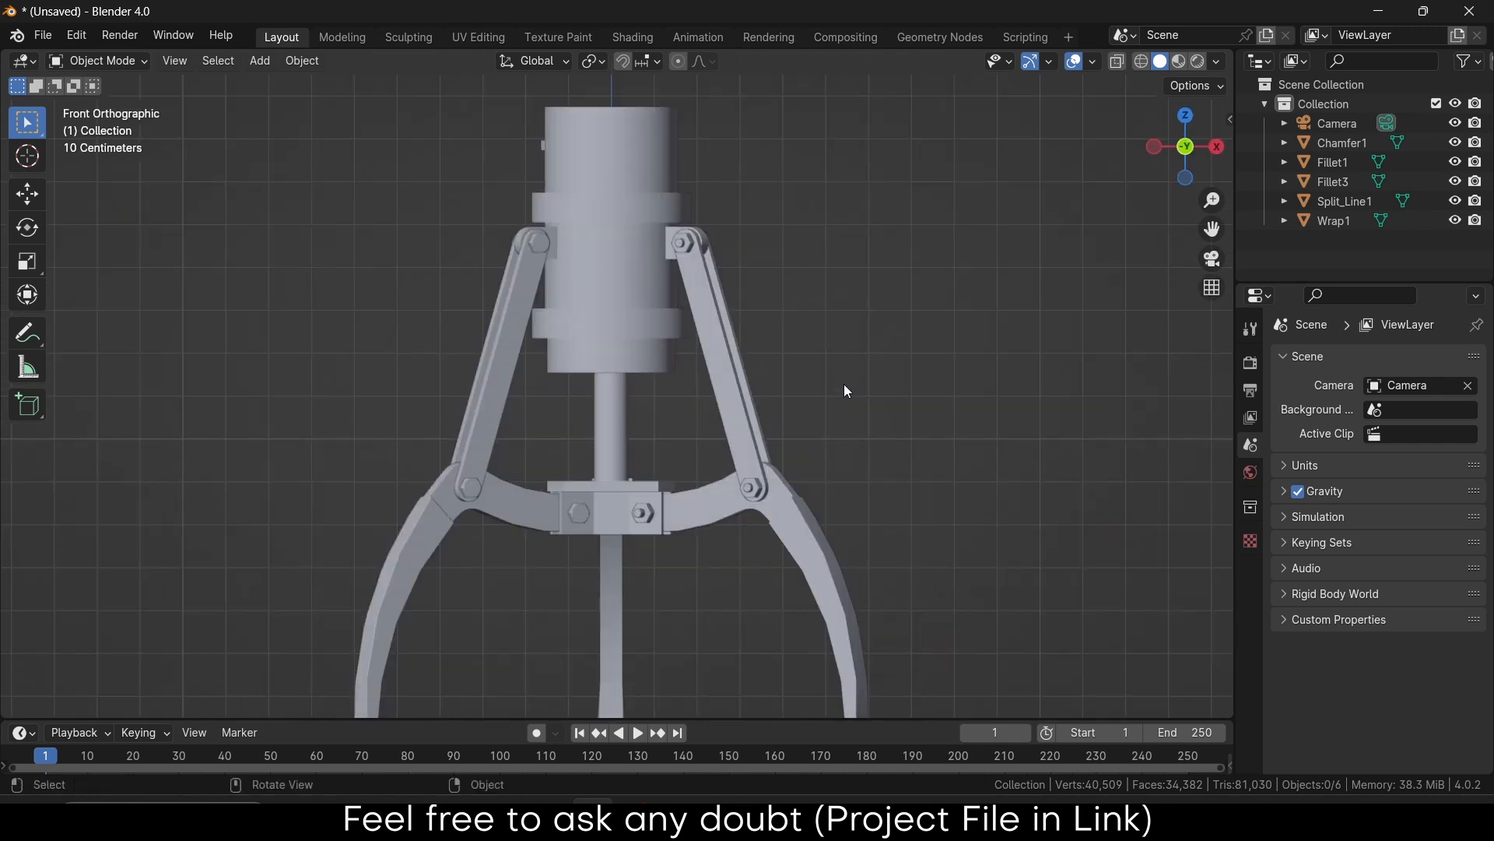
click(21, 341)
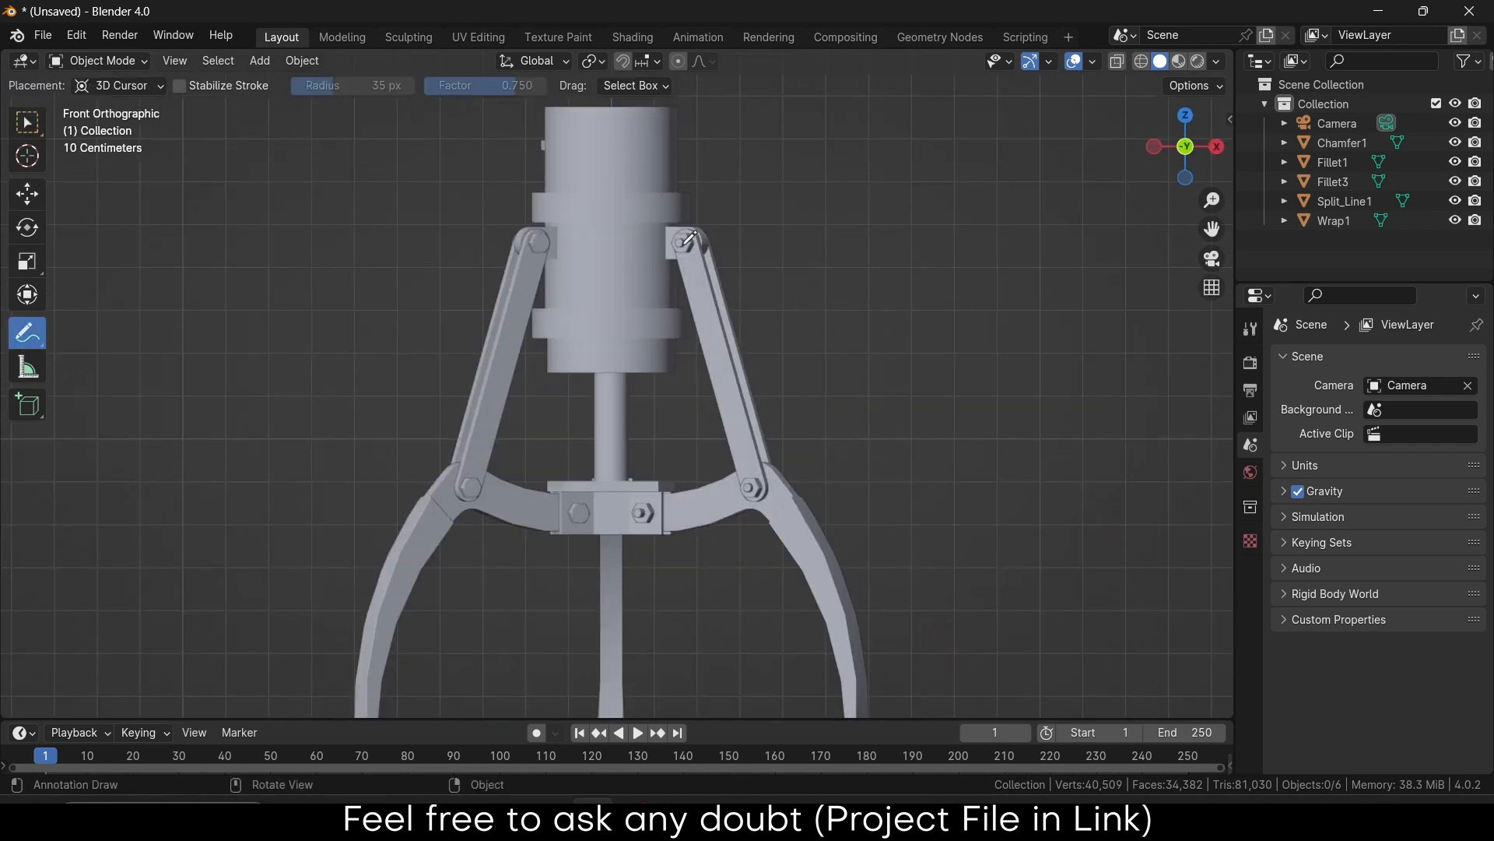
mouse_move(684, 243)
mouse_down()
mouse_move(759, 486)
mouse_move(641, 513)
mouse_up()
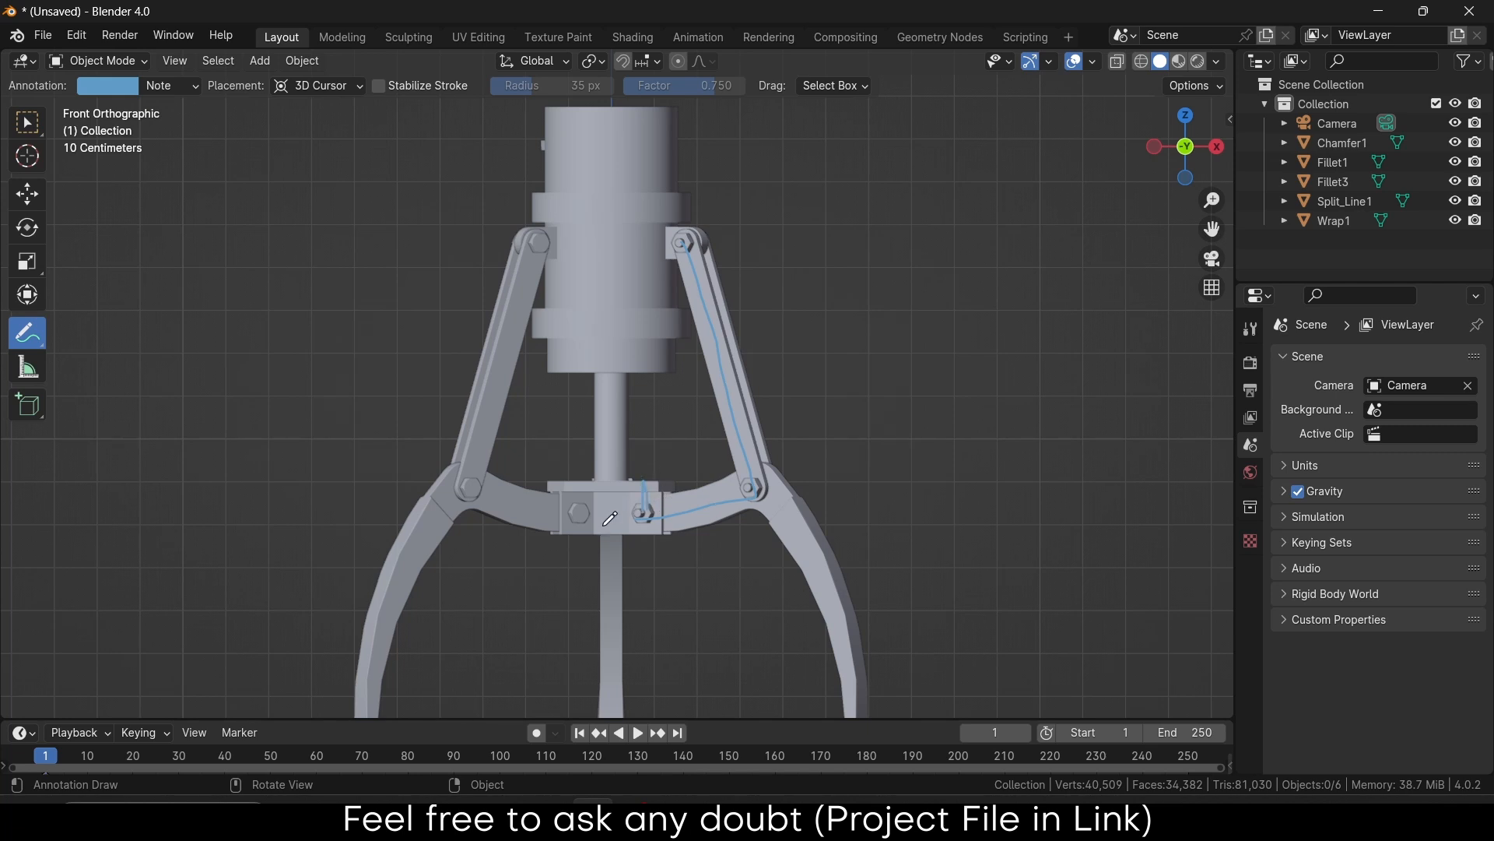
drag(611, 440, 609, 525)
click(42, 350)
click(74, 379)
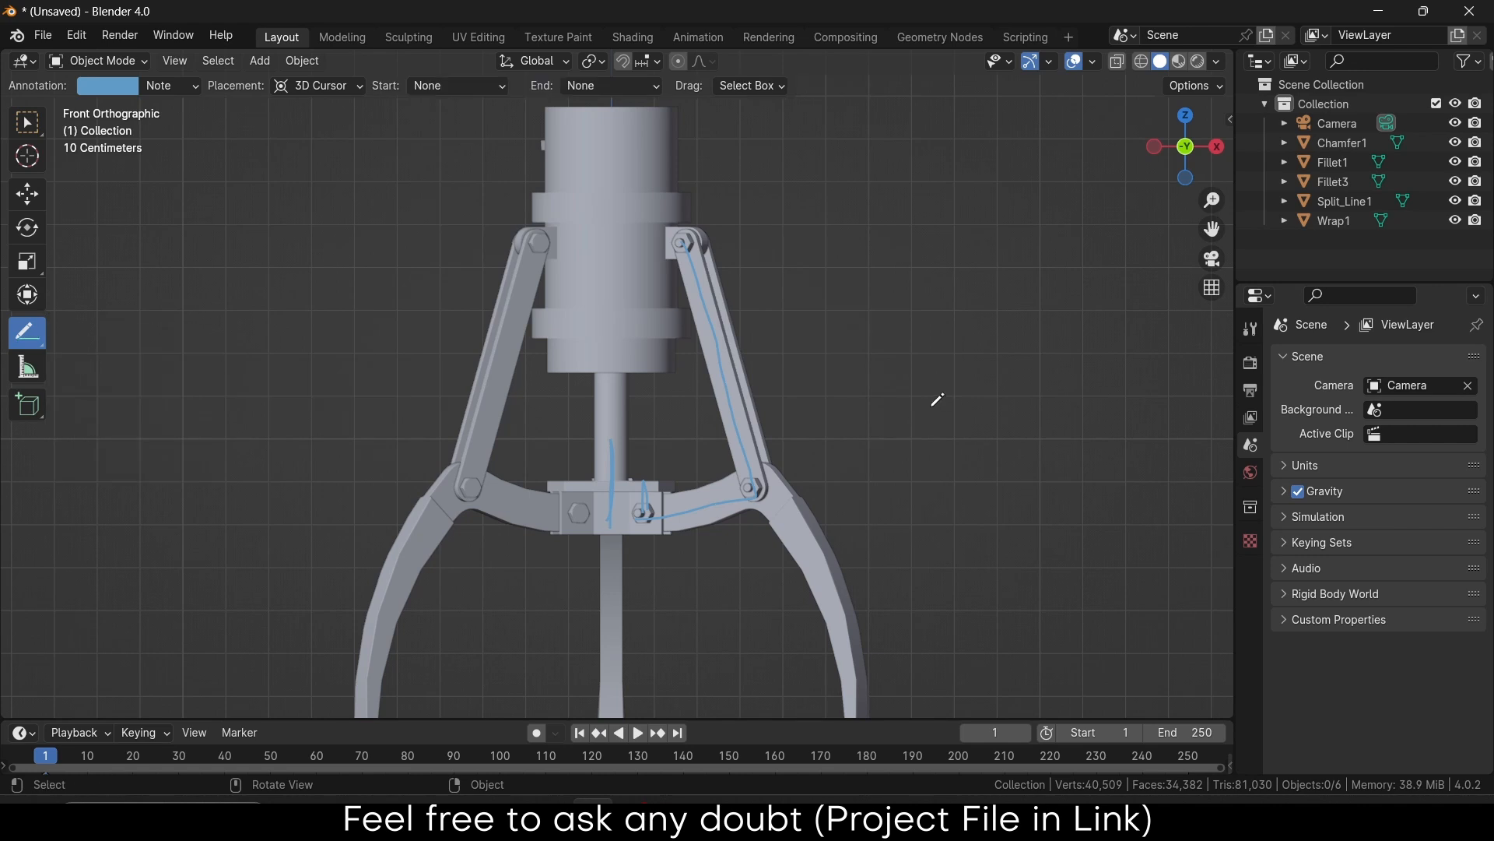
key(ctrl+z)
key(ctrl+z)
key(ctrl+z)
key(ctrl+z)
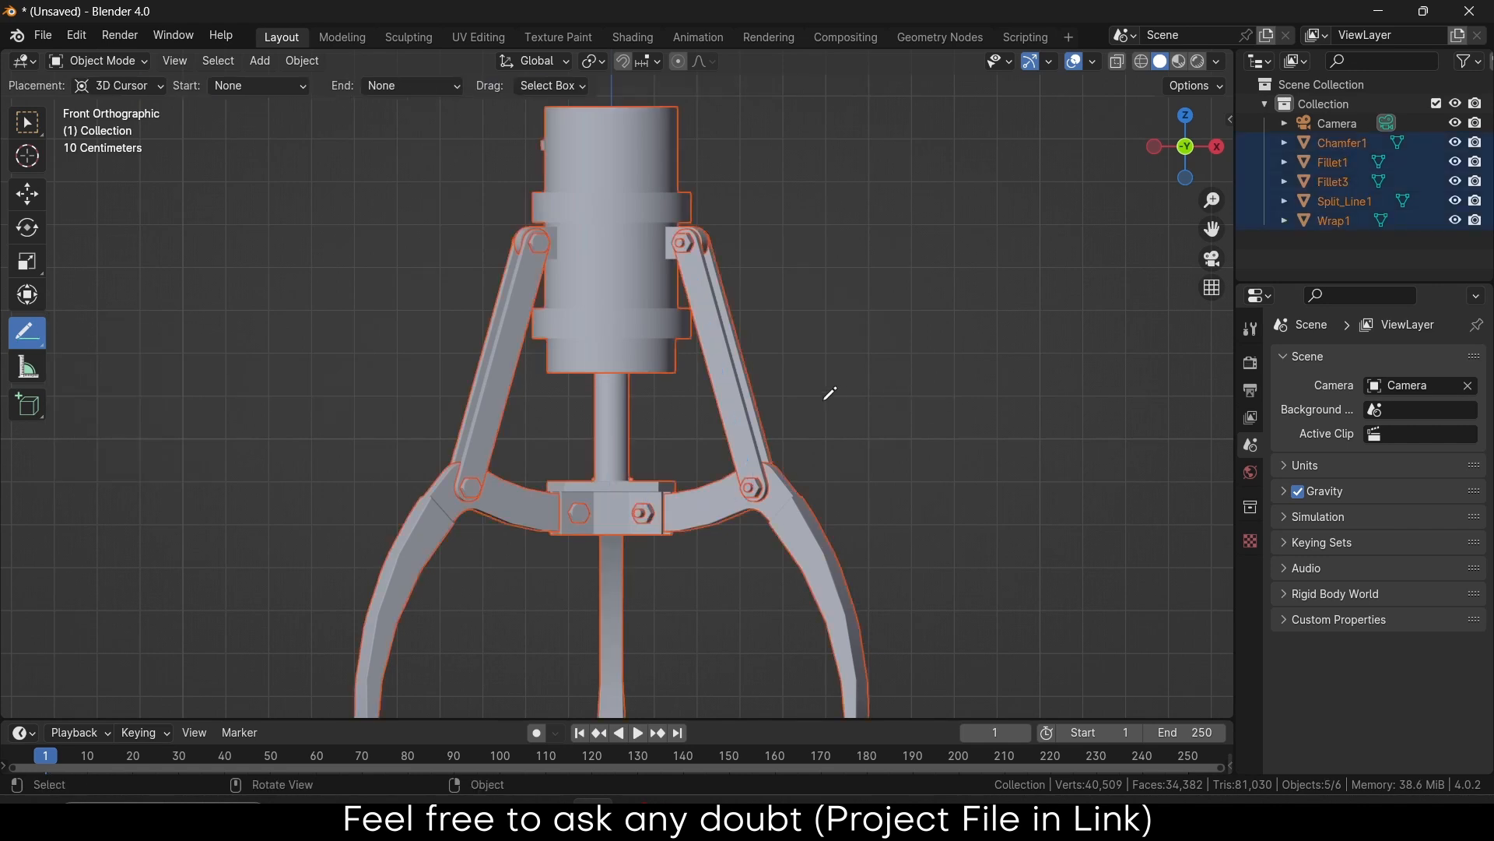
click(29, 123)
Add an armature at the origin
click(1045, 330)
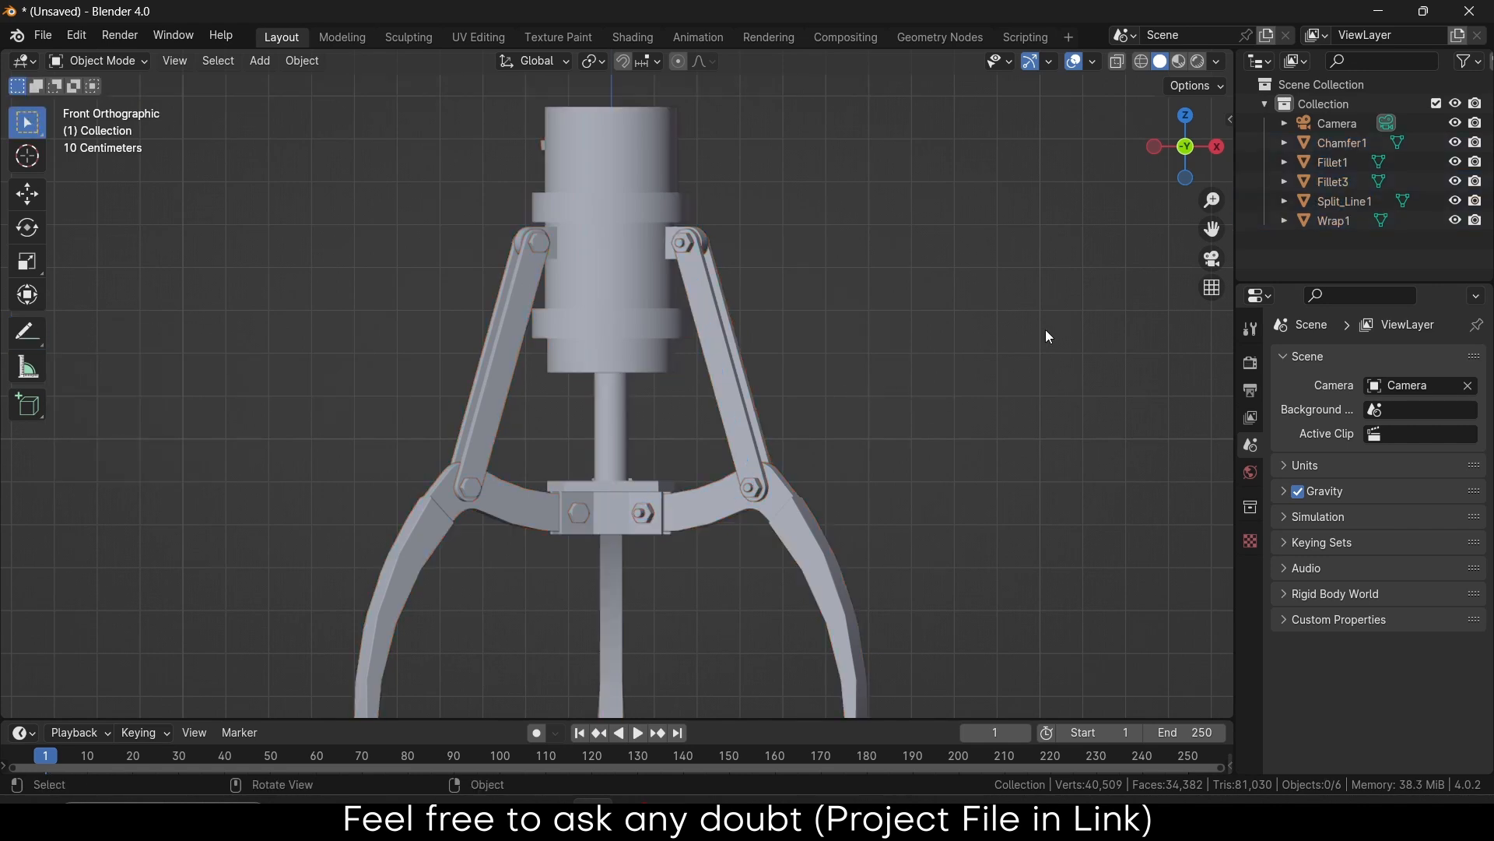
middle_drag(1045, 329, 858, 476)
scroll(723, 360, up, 3)
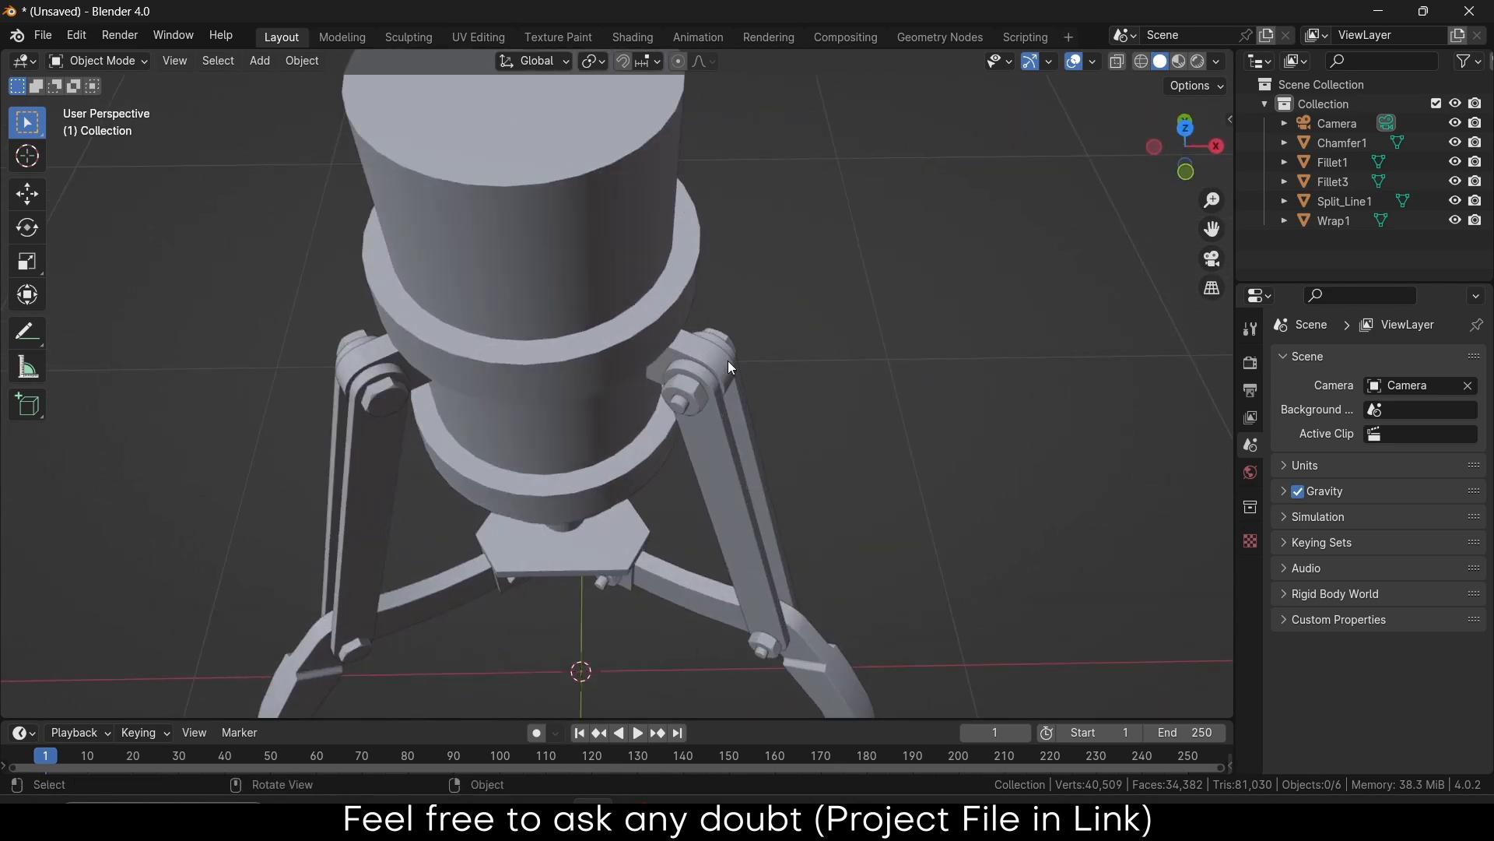
click(261, 65)
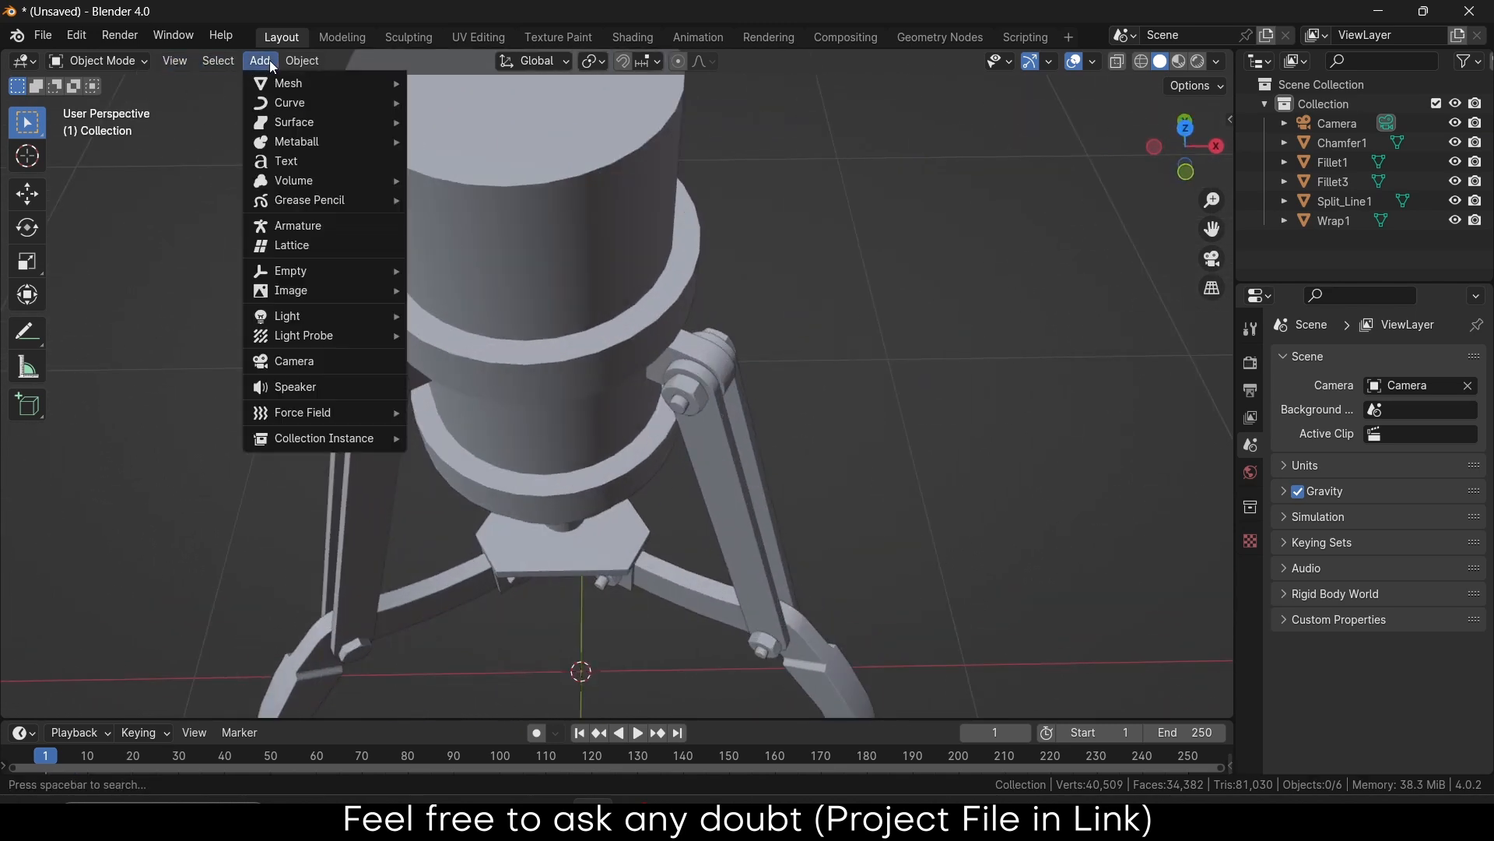
click(300, 225)
Select the Wrap1 housing and enter Edit Mode on it
scroll(580, 456, down, 4)
scroll(656, 394, up, 4)
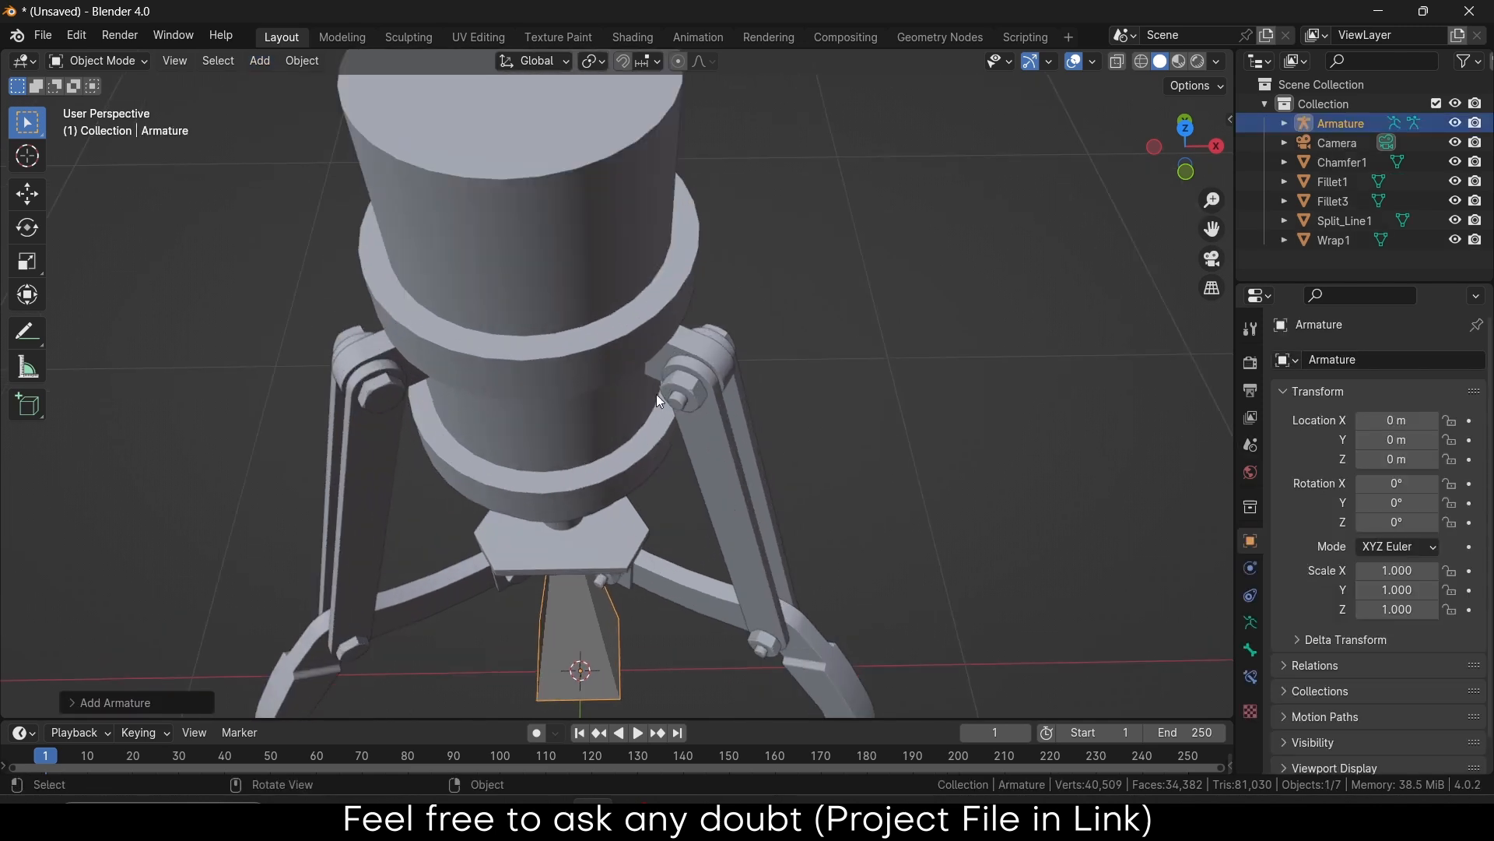
click(713, 352)
key(Tab)
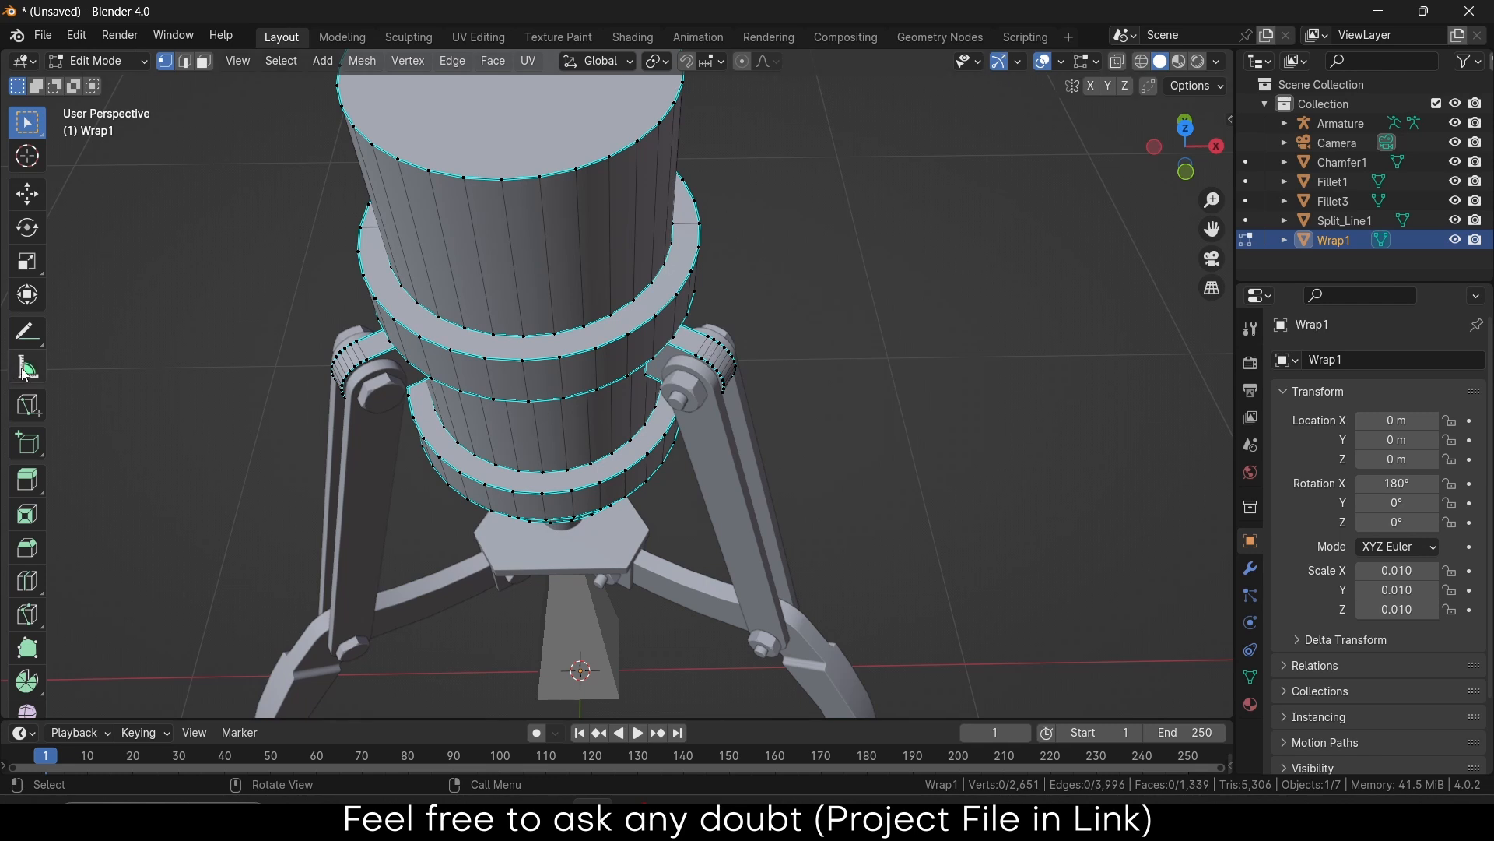
Undo a stray annotation line and isolate the Wrap1 mesh in local view
click(27, 331)
drag(943, 228, 880, 314)
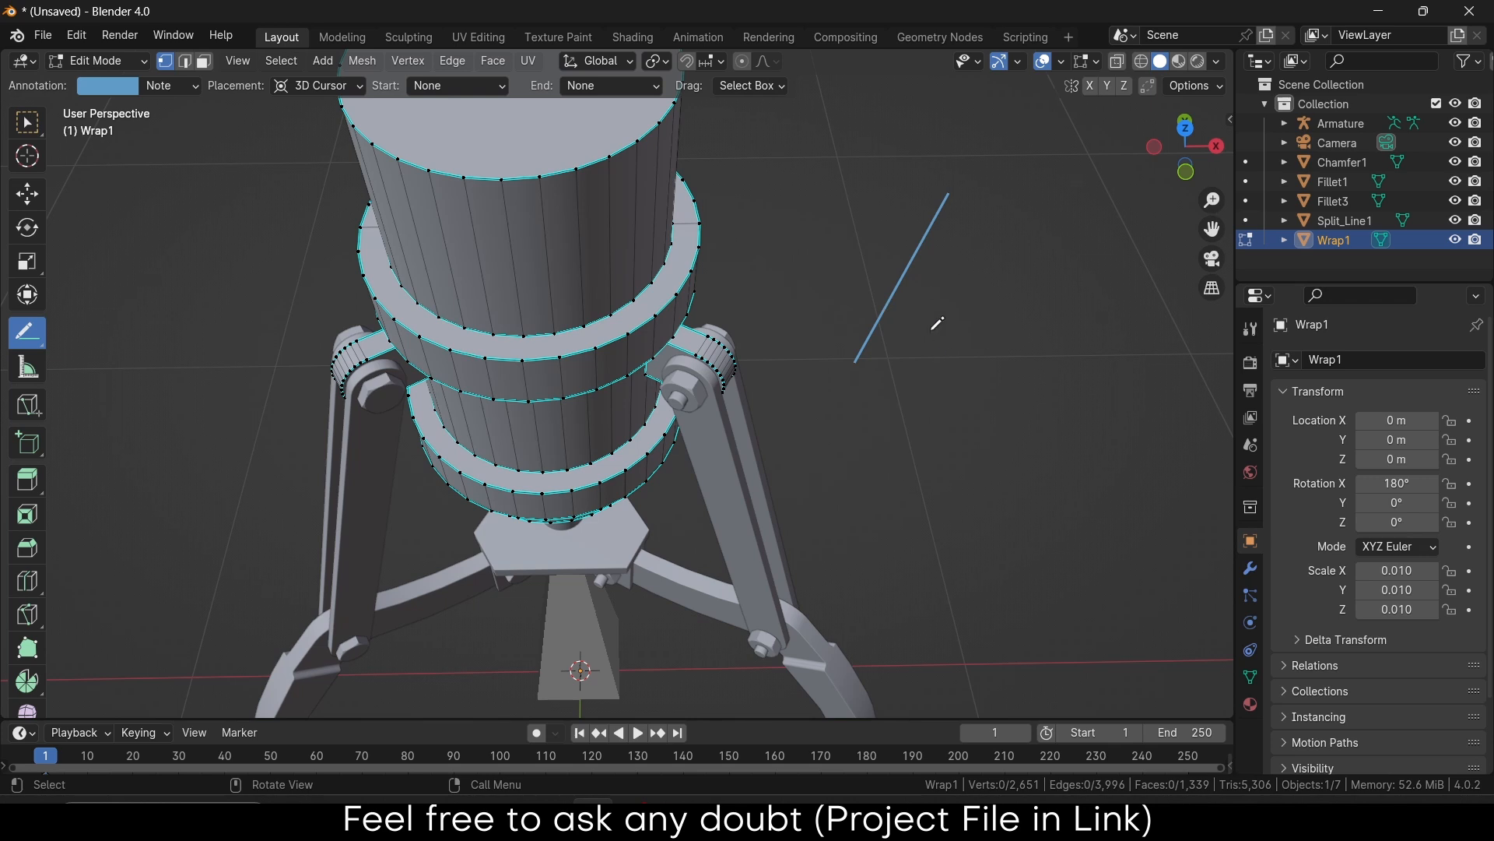
key(ctrl+z)
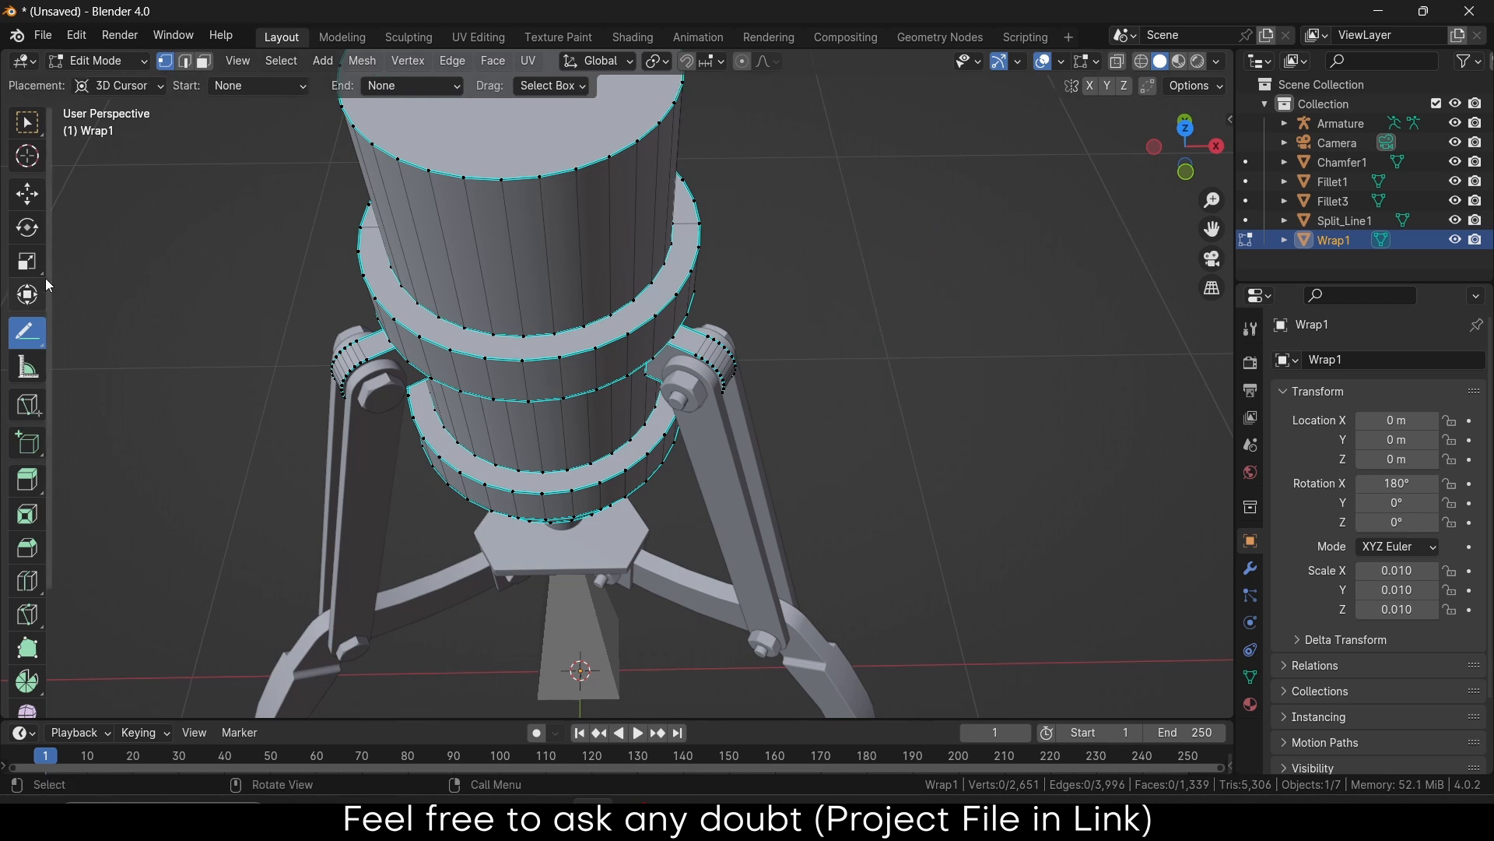
key(KP_Divide)
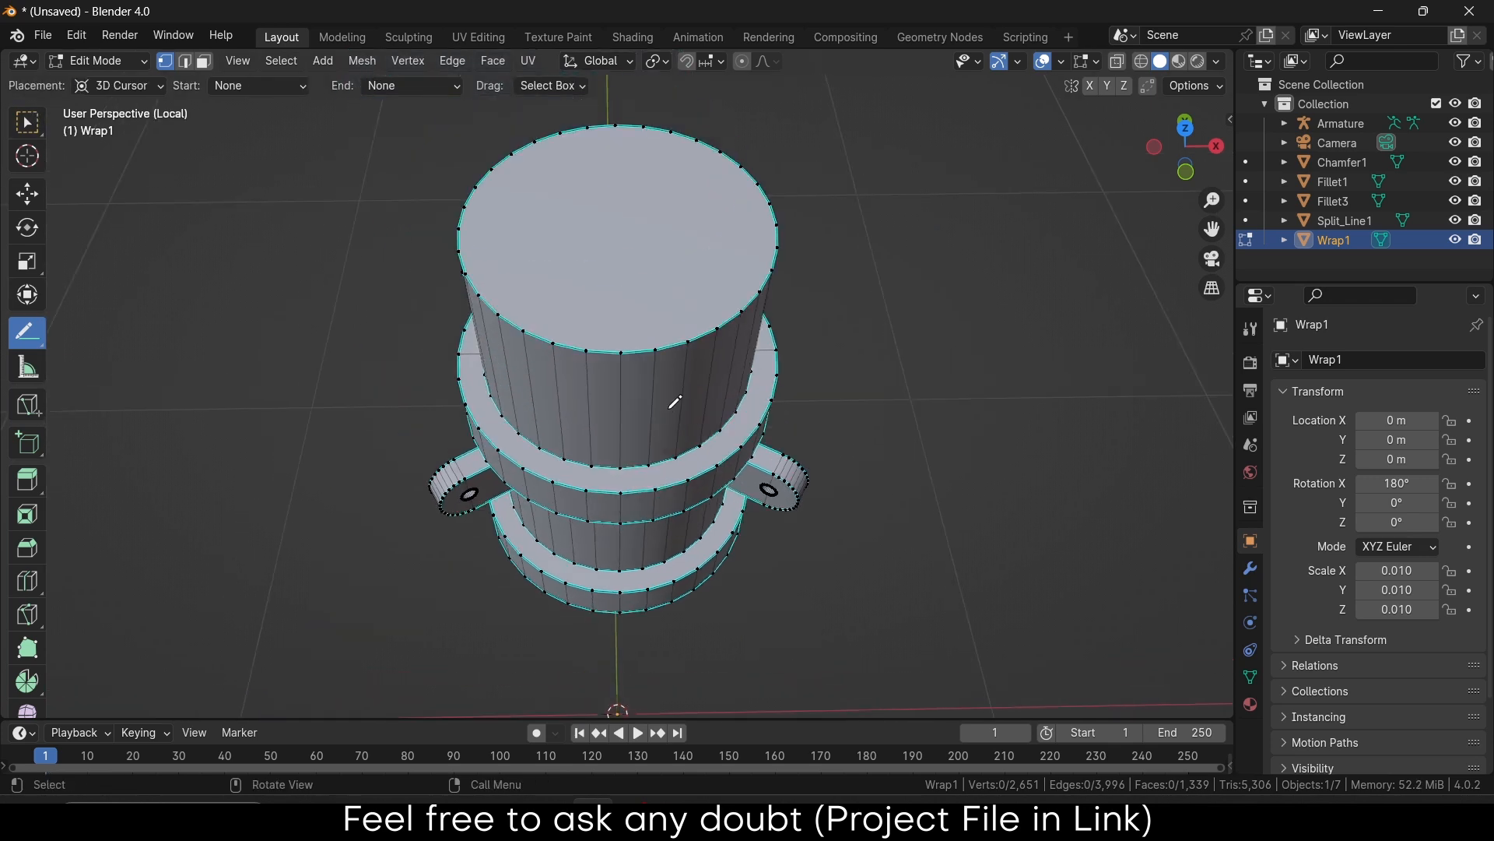
scroll(801, 545, up, 3)
click(27, 122)
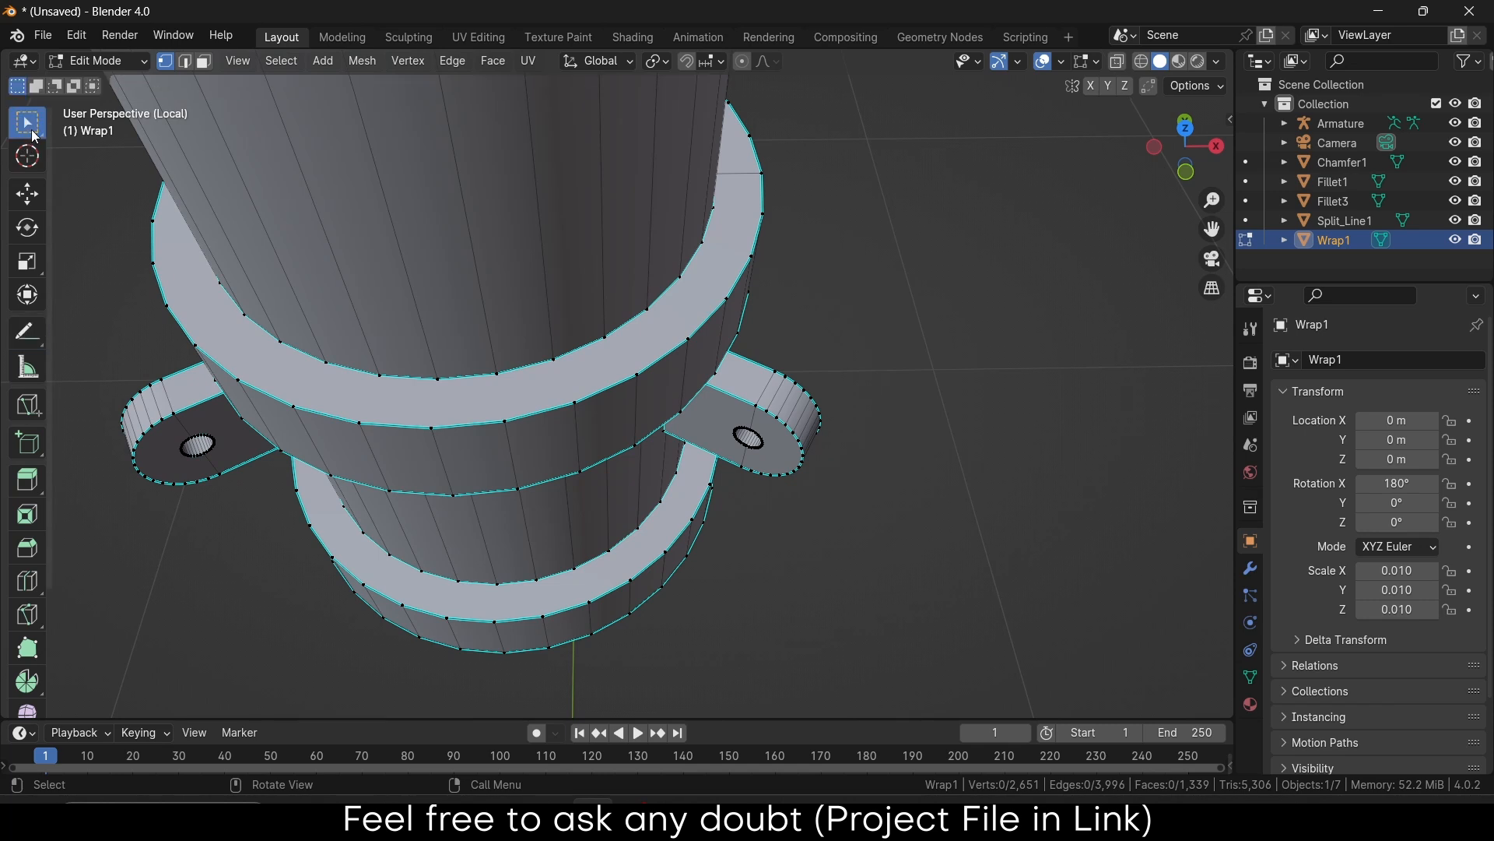
scroll(749, 459, up, 5)
Select the faces inside the Wrap1 pivot hole and snap the 3D cursor to them
middle_drag(740, 410, 758, 353)
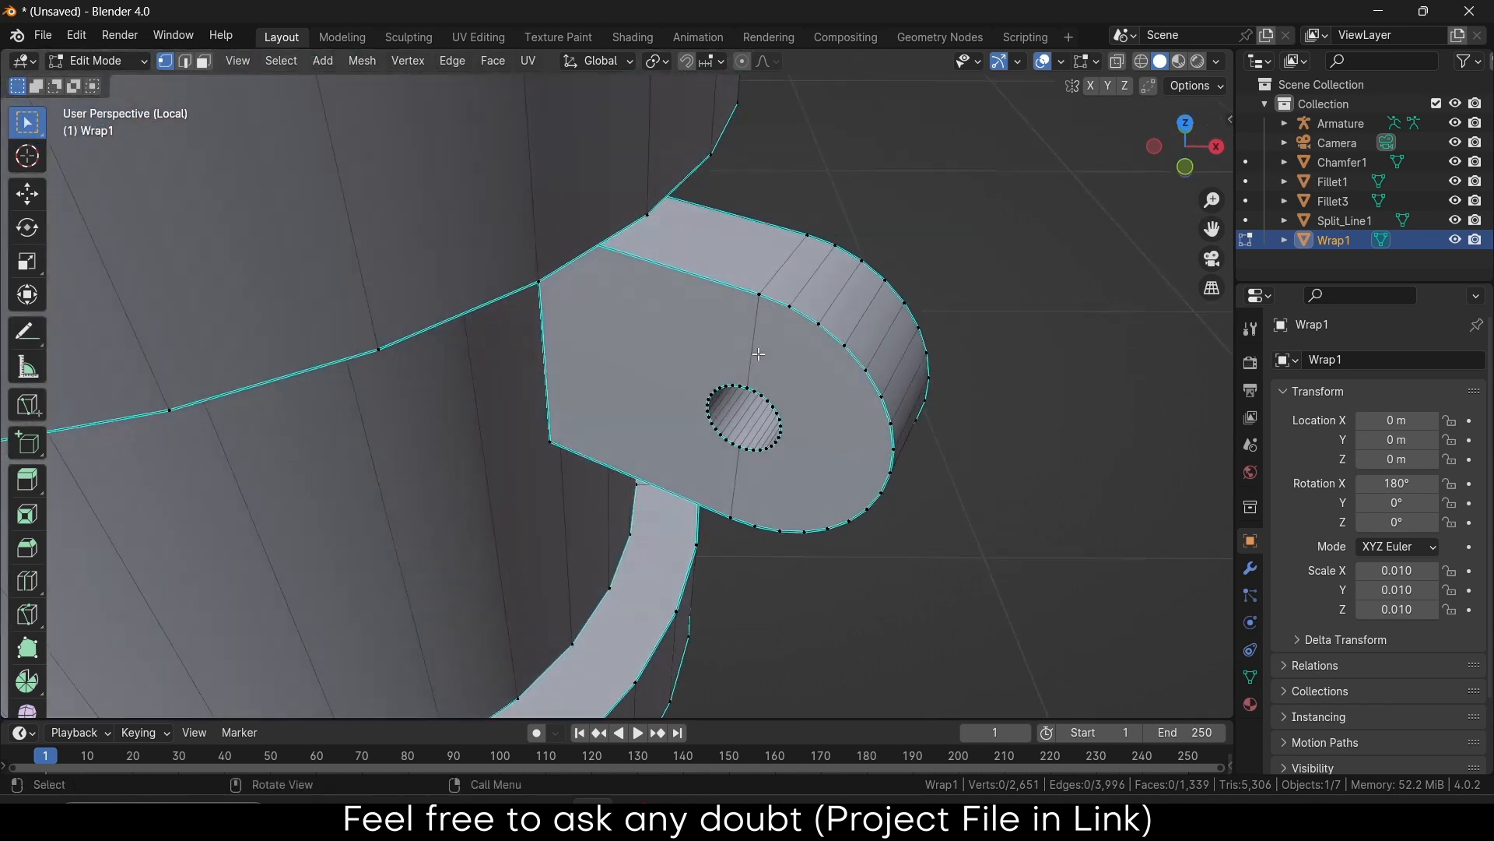
alt+click(751, 429)
click(204, 63)
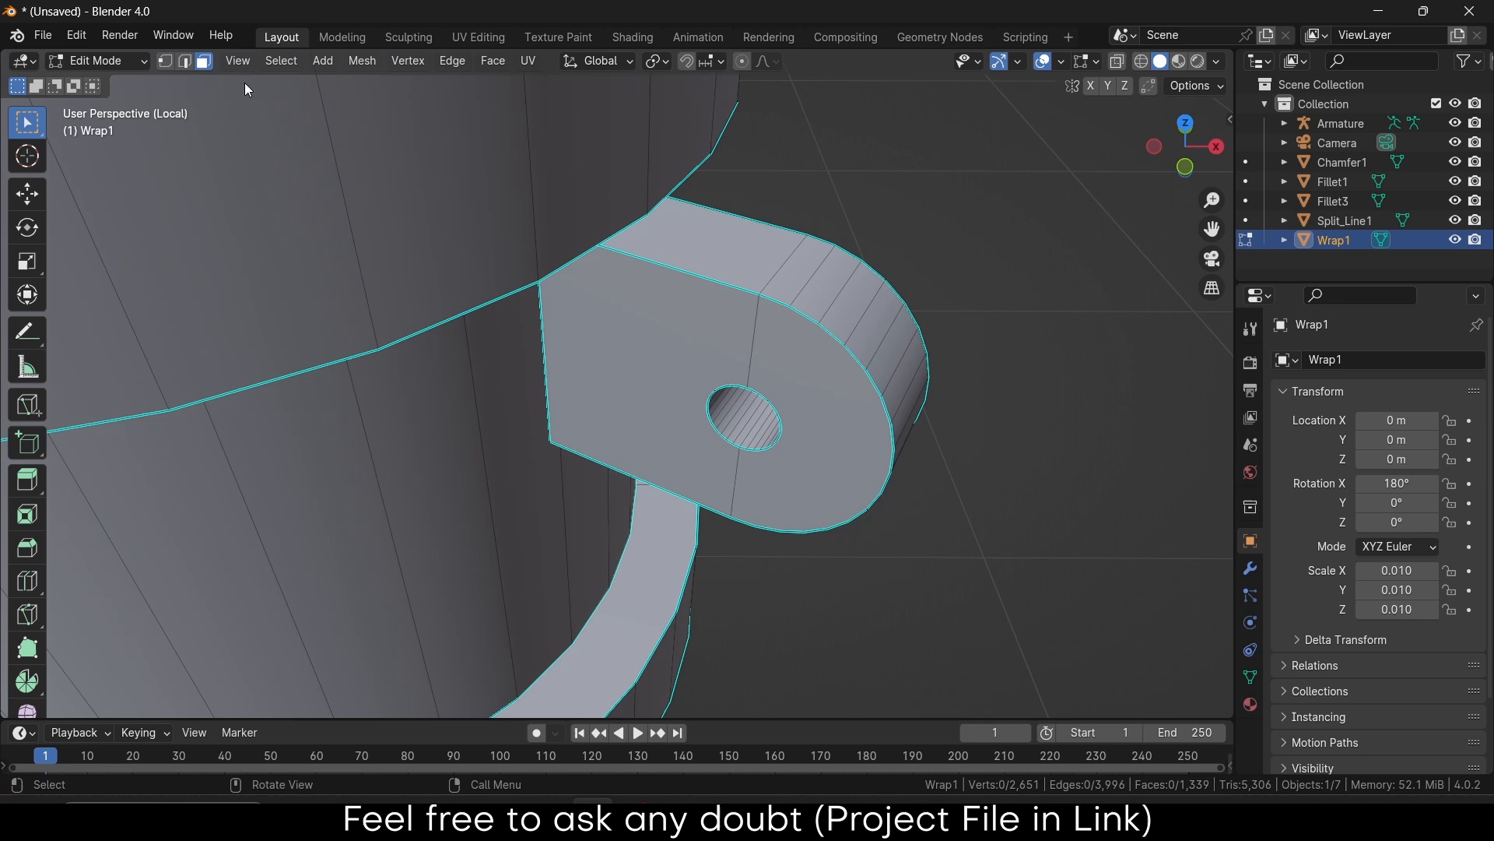
alt+click(776, 414)
mouse_move(776, 415)
middle_down()
mouse_move(759, 360)
mouse_move(864, 350)
mouse_move(784, 348)
mouse_move(770, 424)
middle_up()
scroll(759, 356, up, 7)
shift+click(779, 327)
key(shift+s)
click(794, 549)
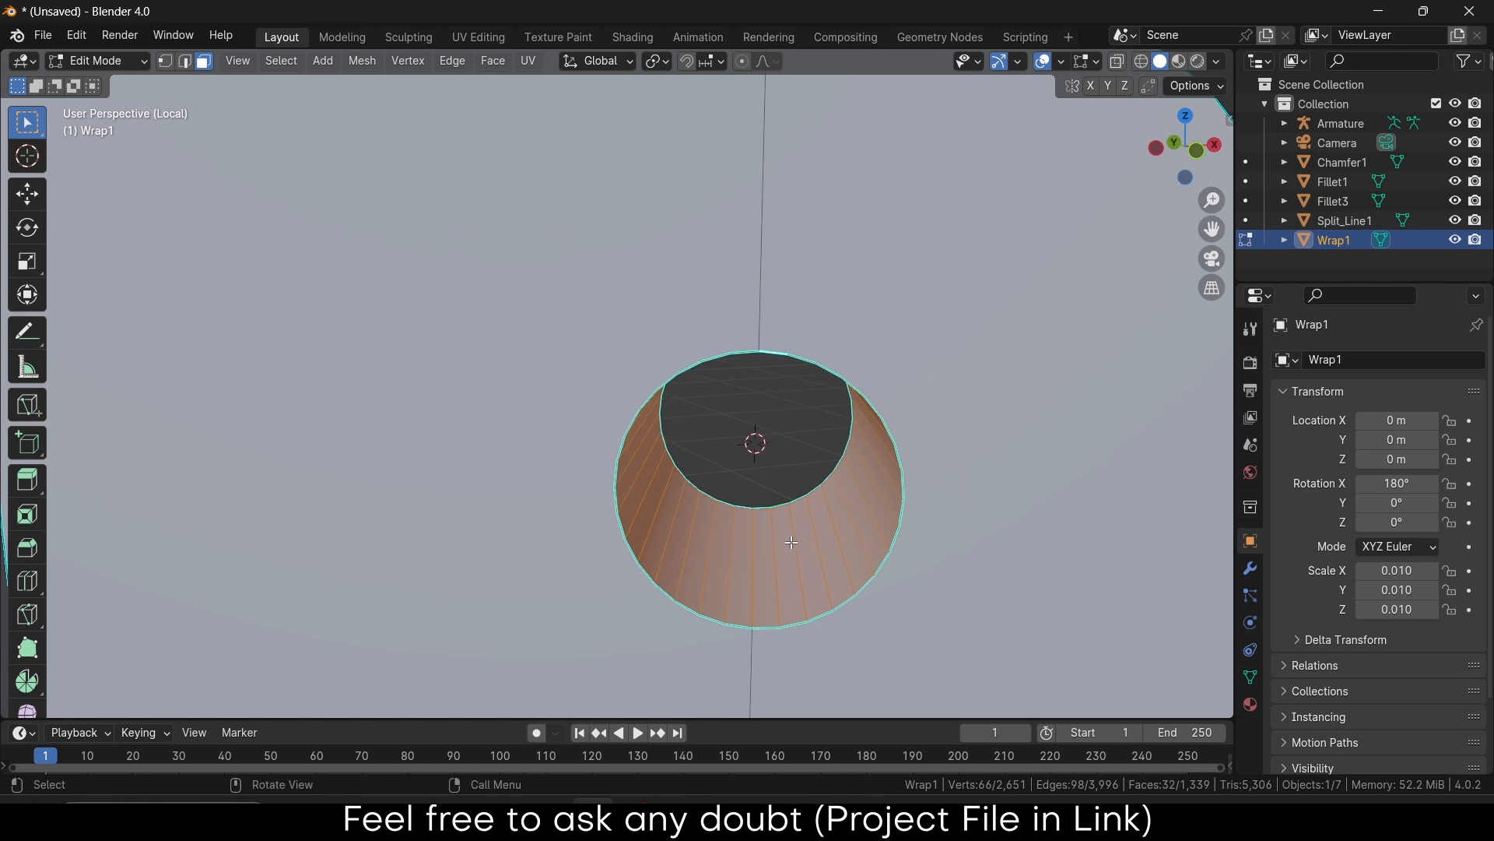
Return to Object Mode and snap the armature onto the cursor at 0.18668, -0.10778, 1.4574 m
scroll(897, 475, down, 10)
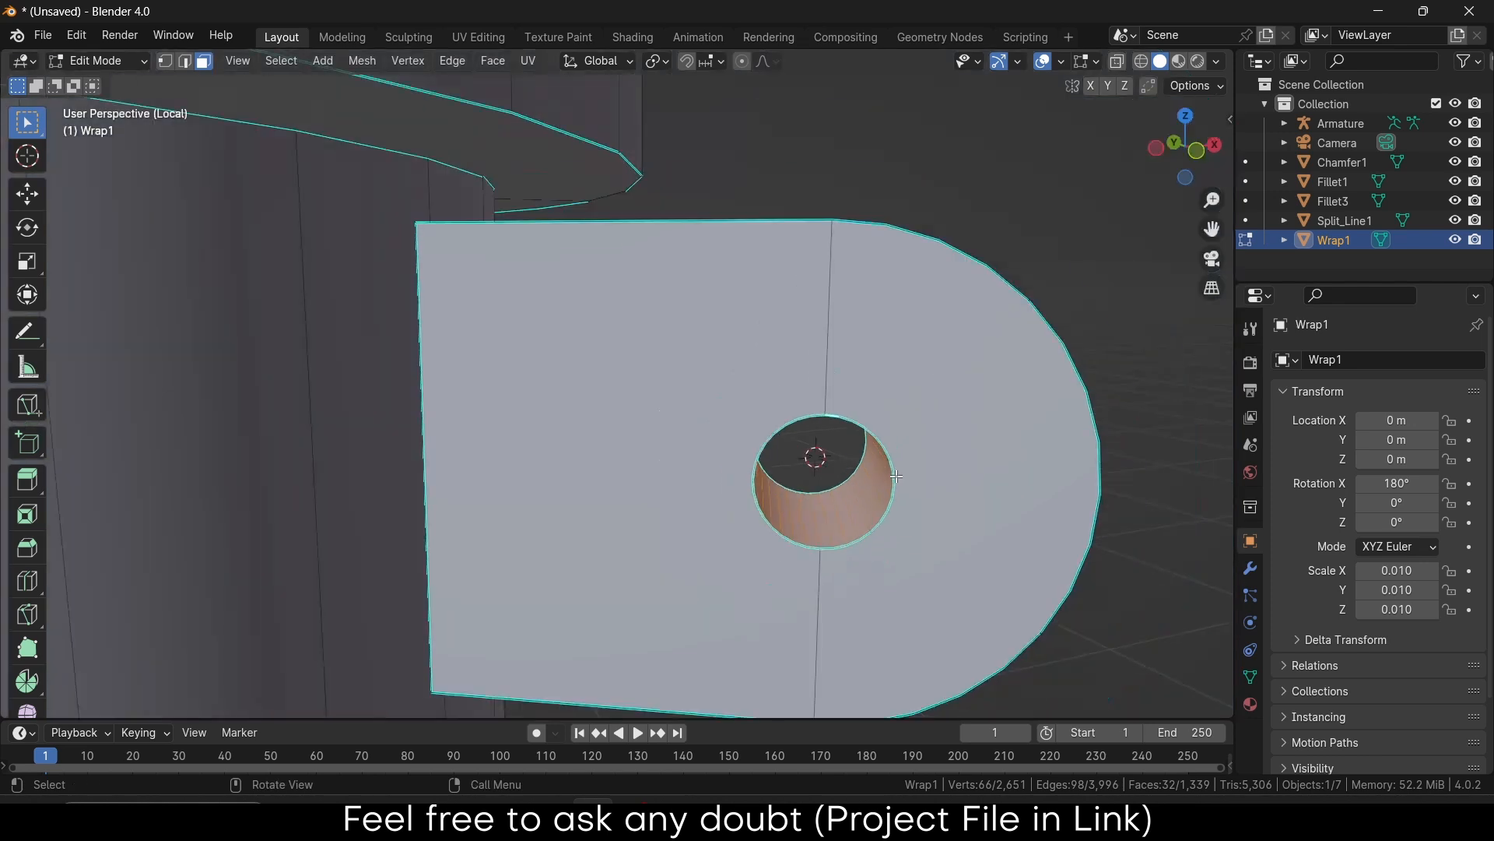
key(Tab)
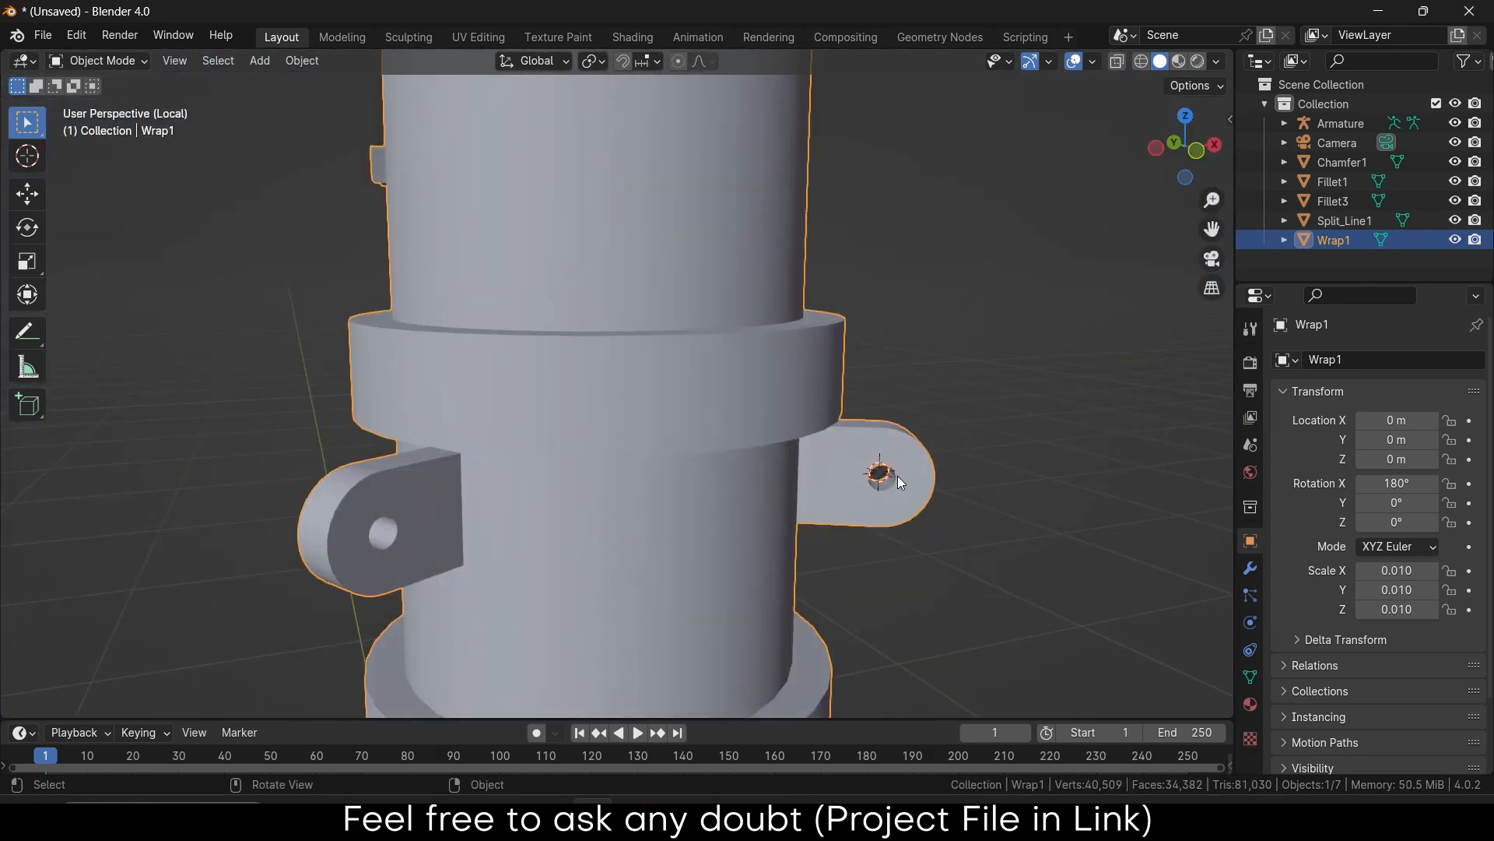
key(KP_Divide)
shift+middle_drag(678, 563, 669, 344)
click(564, 517)
key(shift+s)
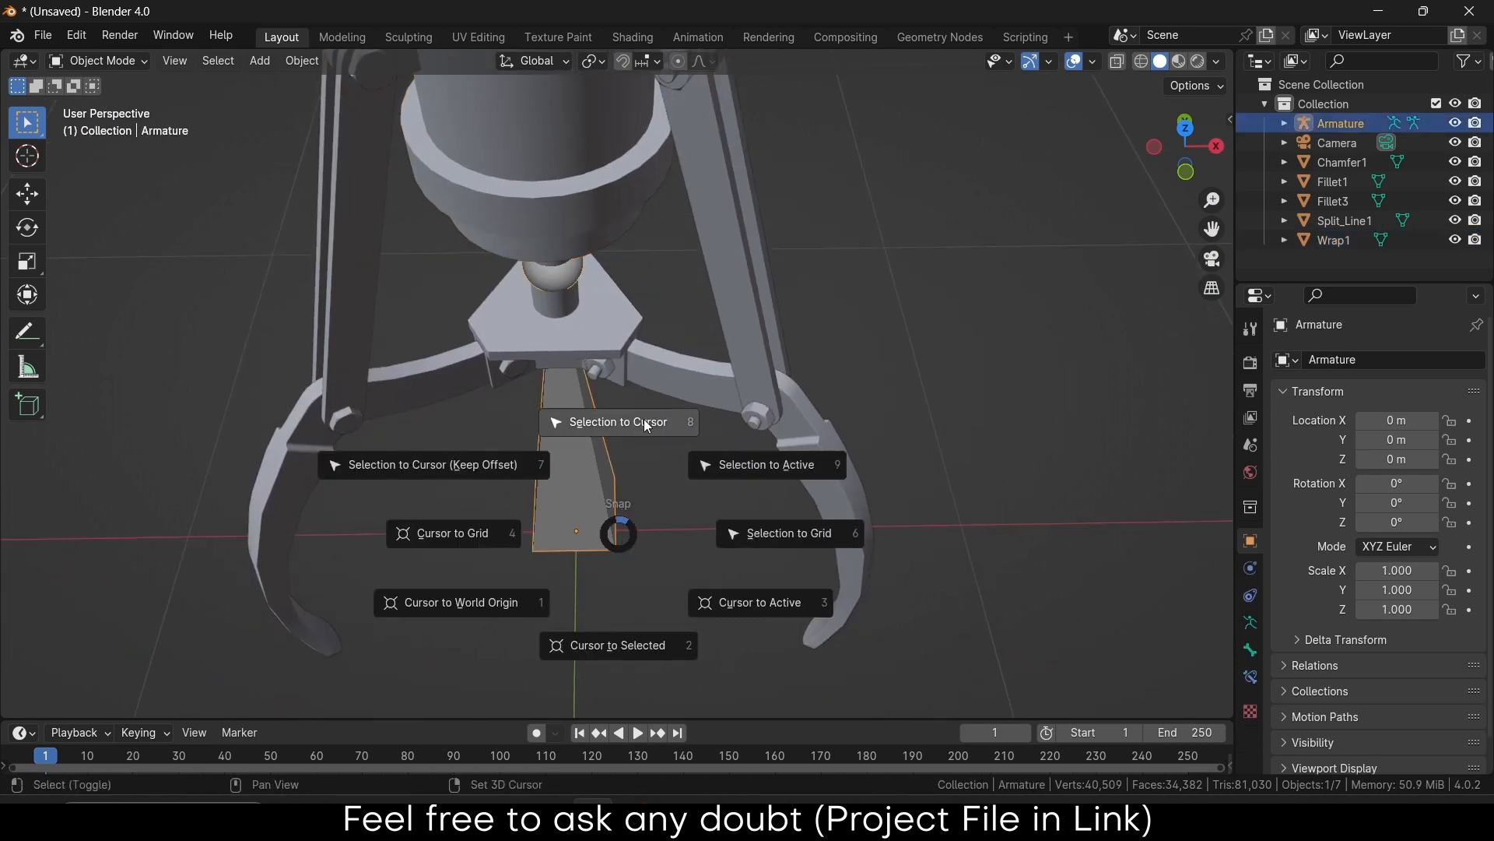
click(643, 419)
Orbit and zoom around the gripper to inspect the armature at the pivot
scroll(835, 285, up, 2)
scroll(836, 285, down, 3)
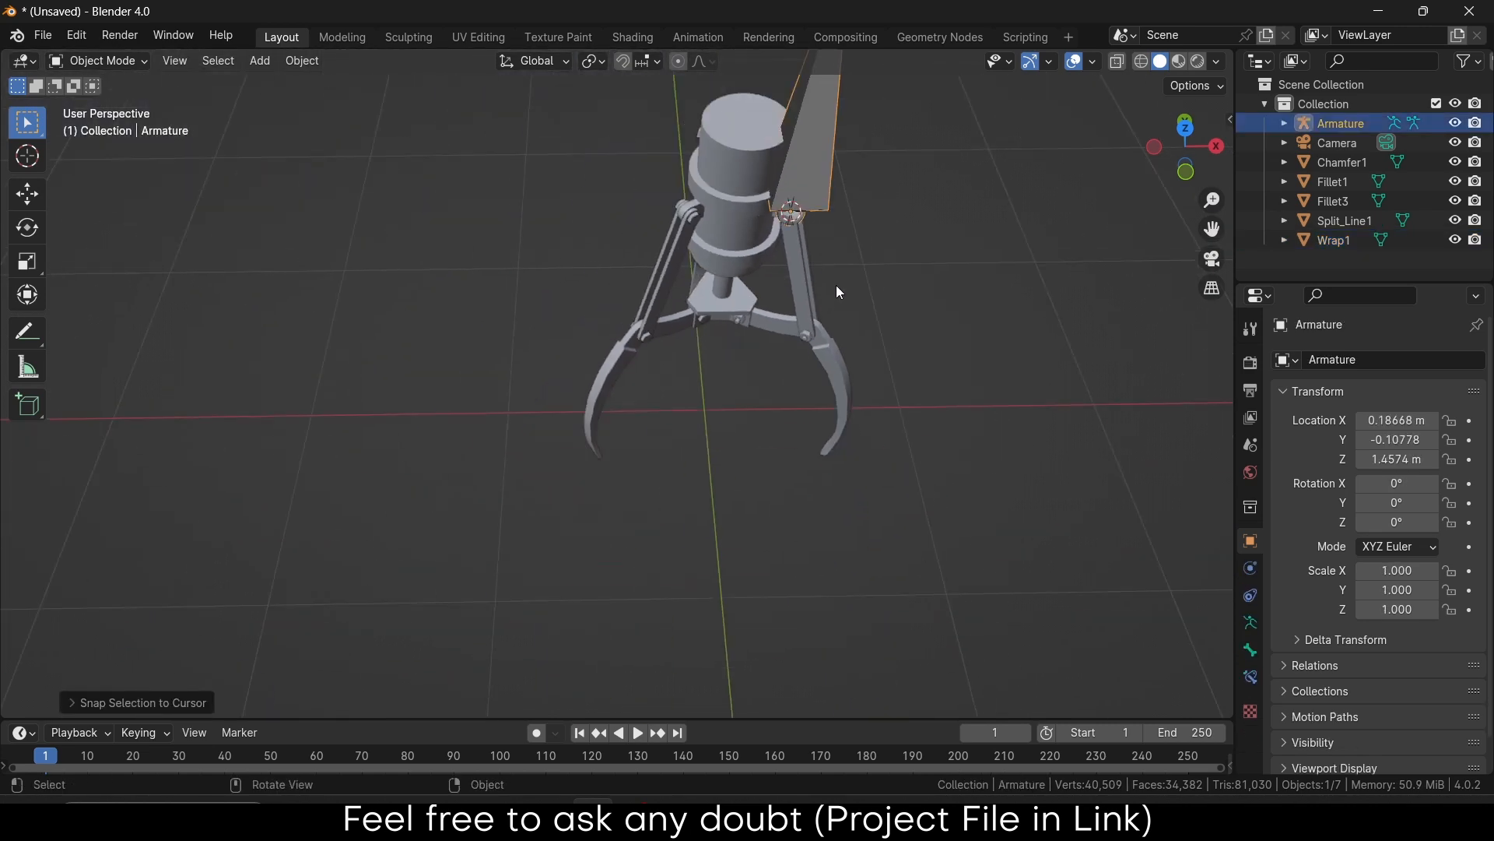
middle_drag(836, 285, 726, 348)
scroll(748, 389, up, 3)
Enter Edit Mode on Fillet3, isolate it, and turn to face its pin hole
click(801, 402)
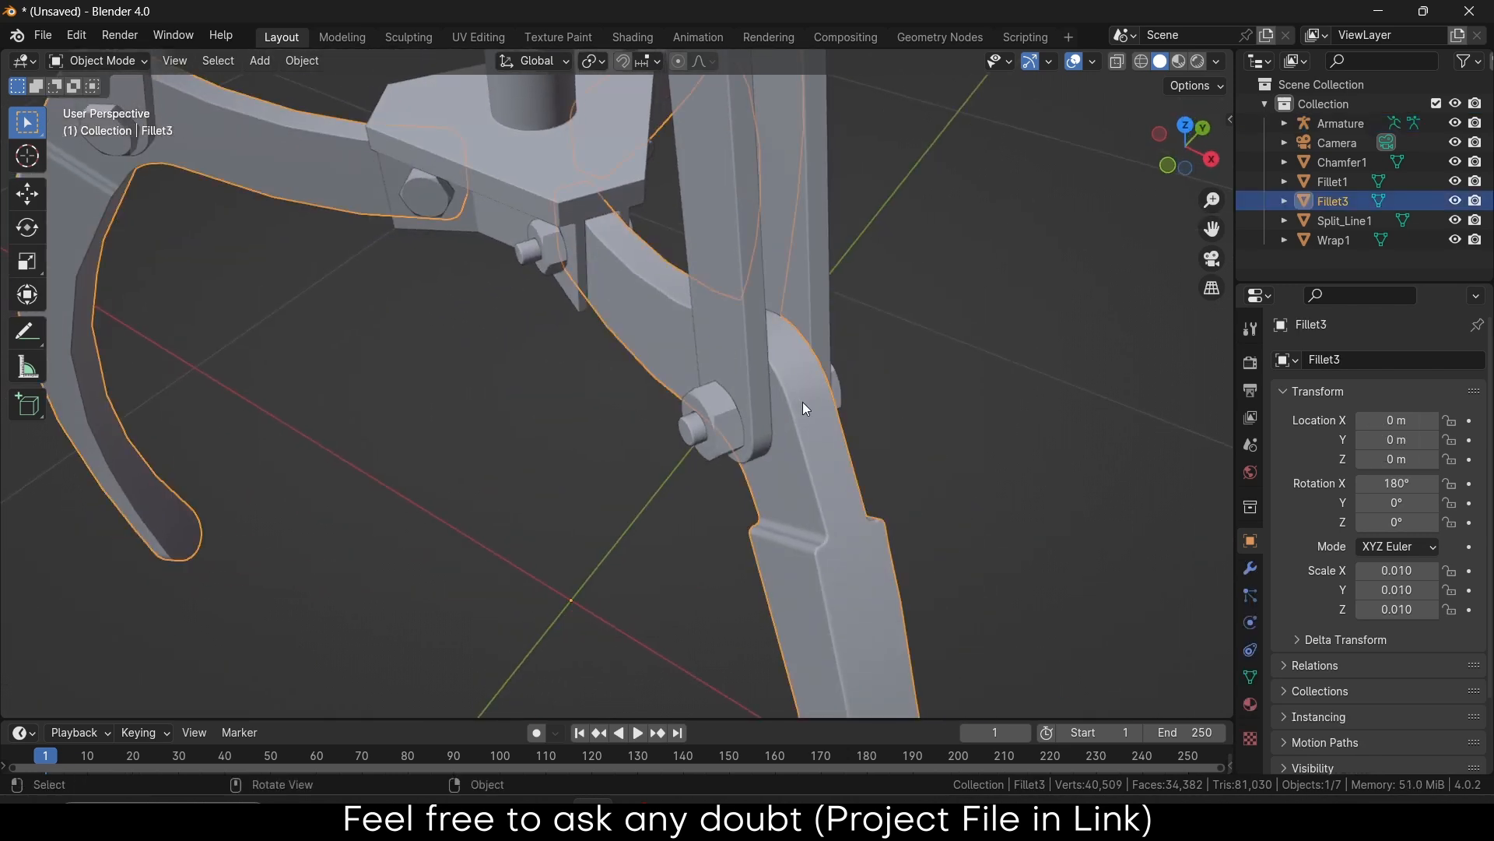
key(Tab)
scroll(801, 402, down, 3)
scroll(801, 402, up, 3)
middle_drag(802, 401, 759, 399)
scroll(759, 398, down, 3)
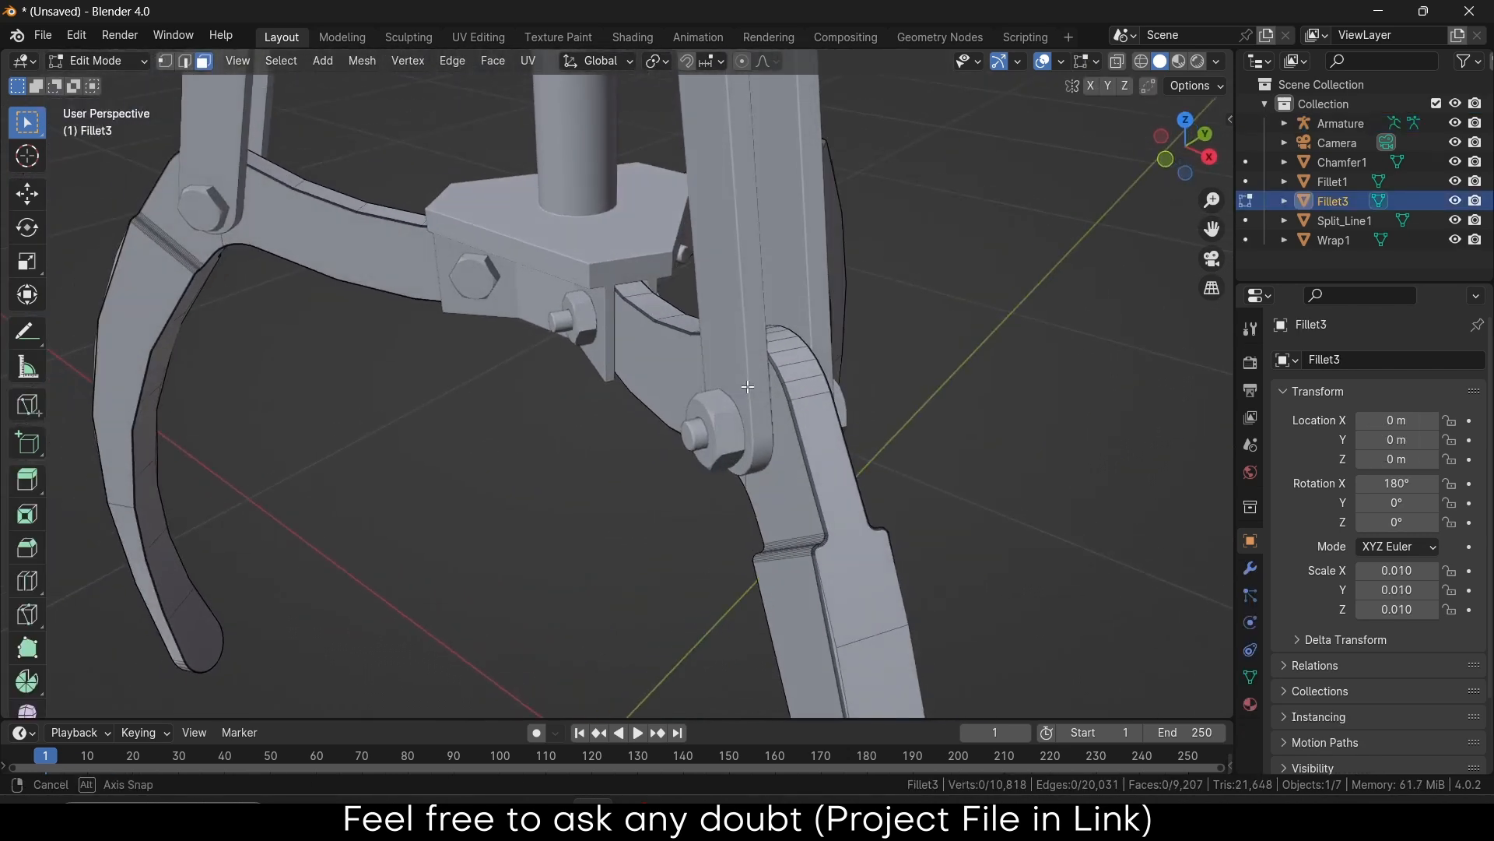
key(KP_Divide)
scroll(636, 373, up, 2)
scroll(637, 374, up, 3)
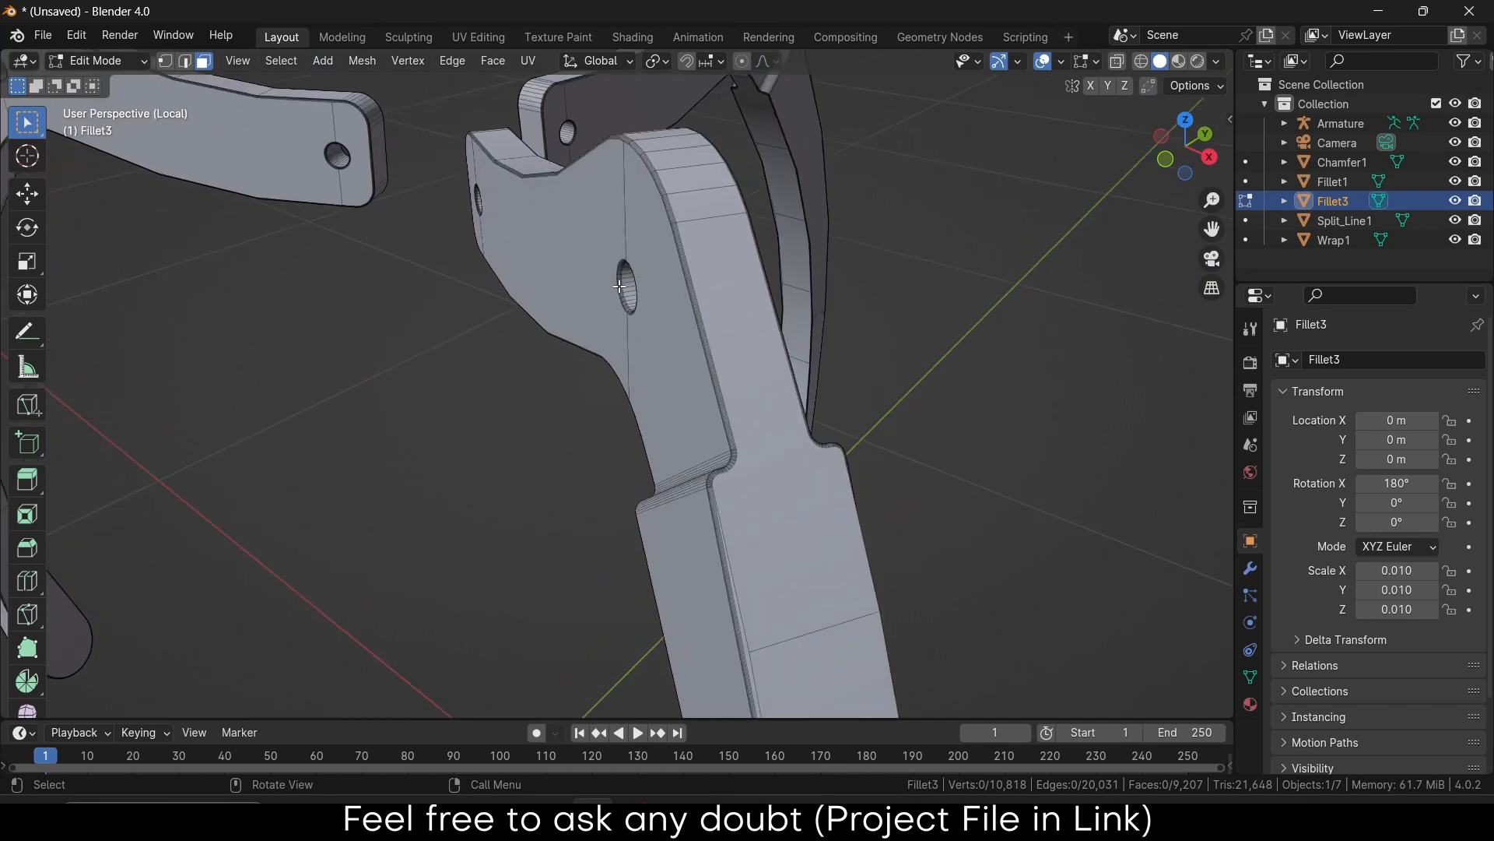
scroll(611, 273, up, 3)
middle_drag(608, 271, 691, 133)
scroll(660, 303, up, 4)
Select faces around the inner wall of the Fillet3 pin hole
alt+click(660, 303)
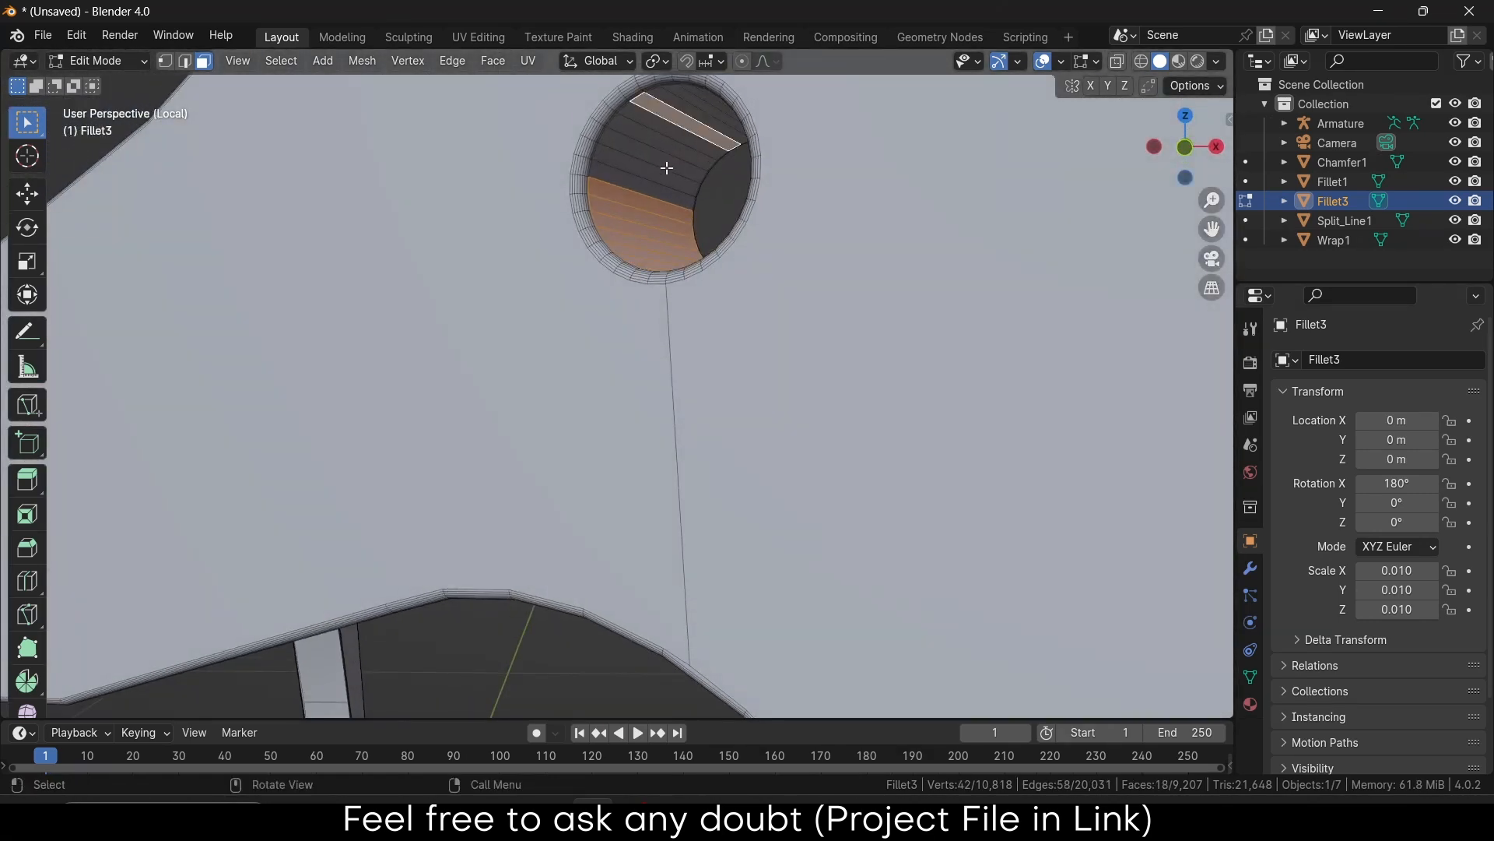
click(645, 181)
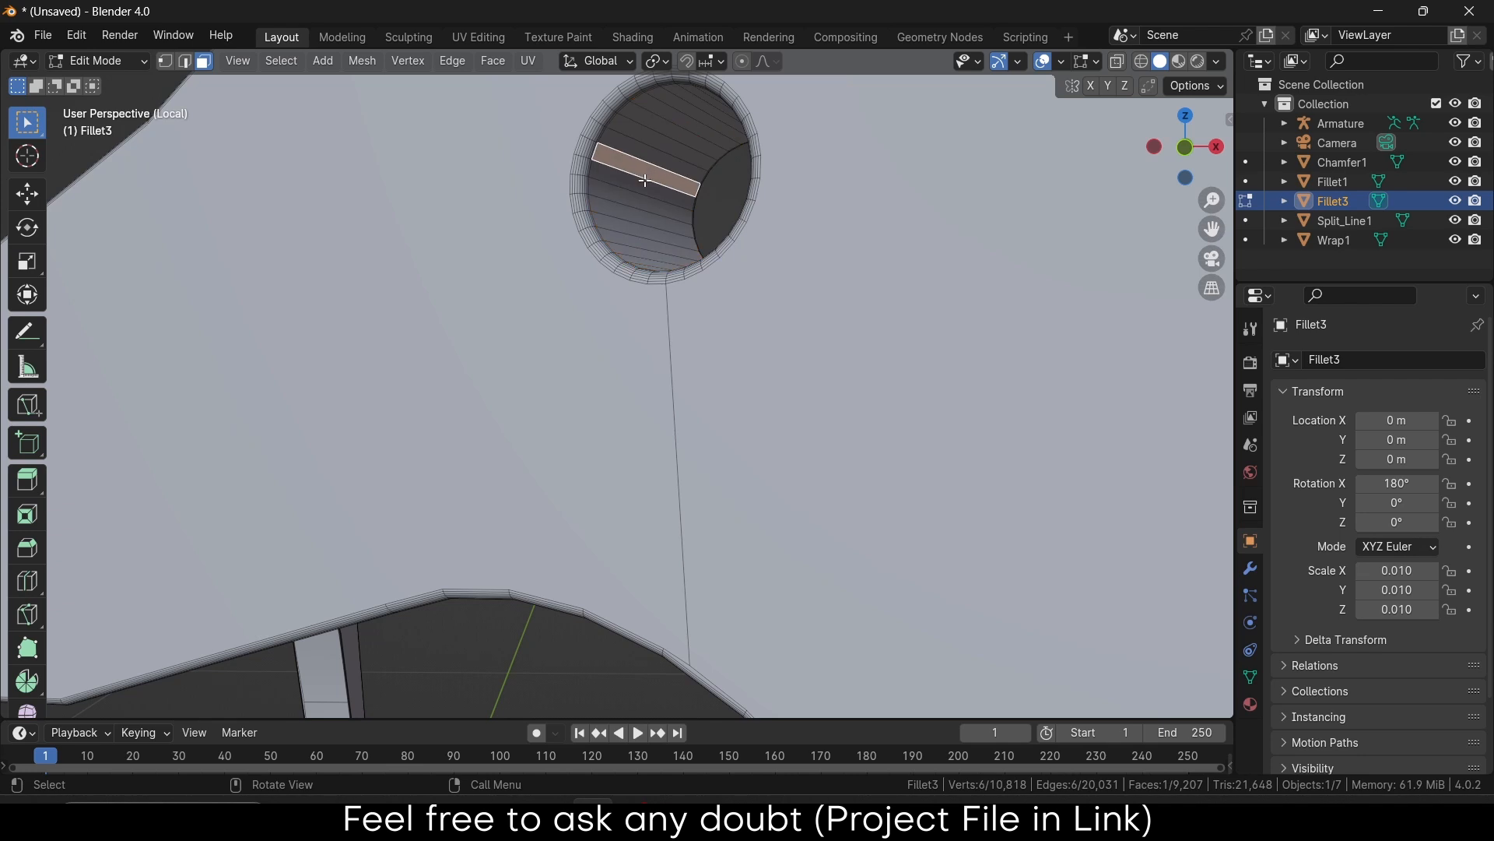
alt+click(660, 181)
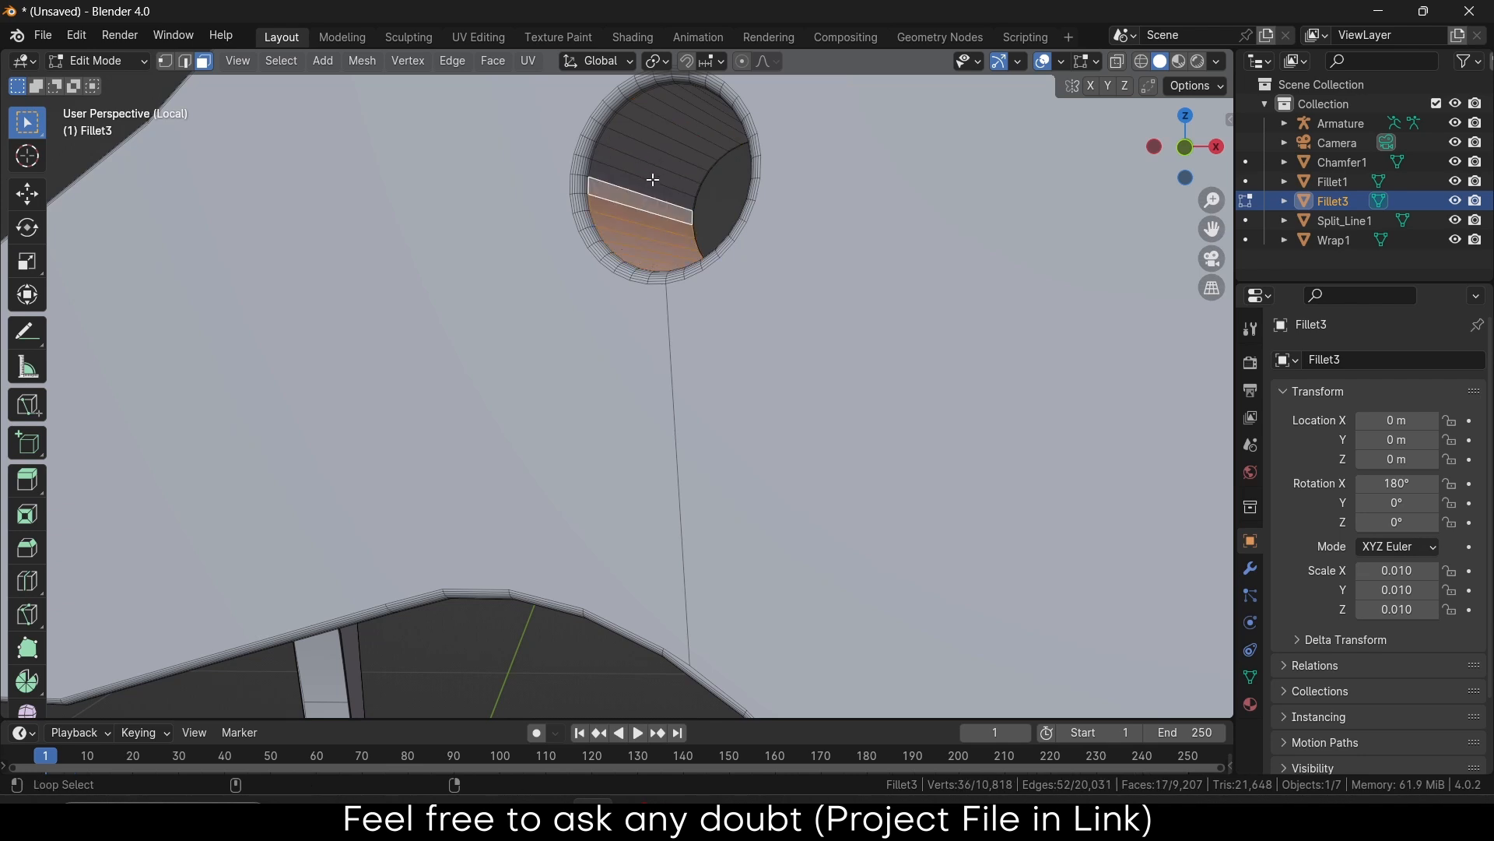
shift+click(650, 184)
shift+click(692, 116)
middle_drag(692, 116, 817, 187)
scroll(825, 210, up, 4)
scroll(870, 319, up, 4)
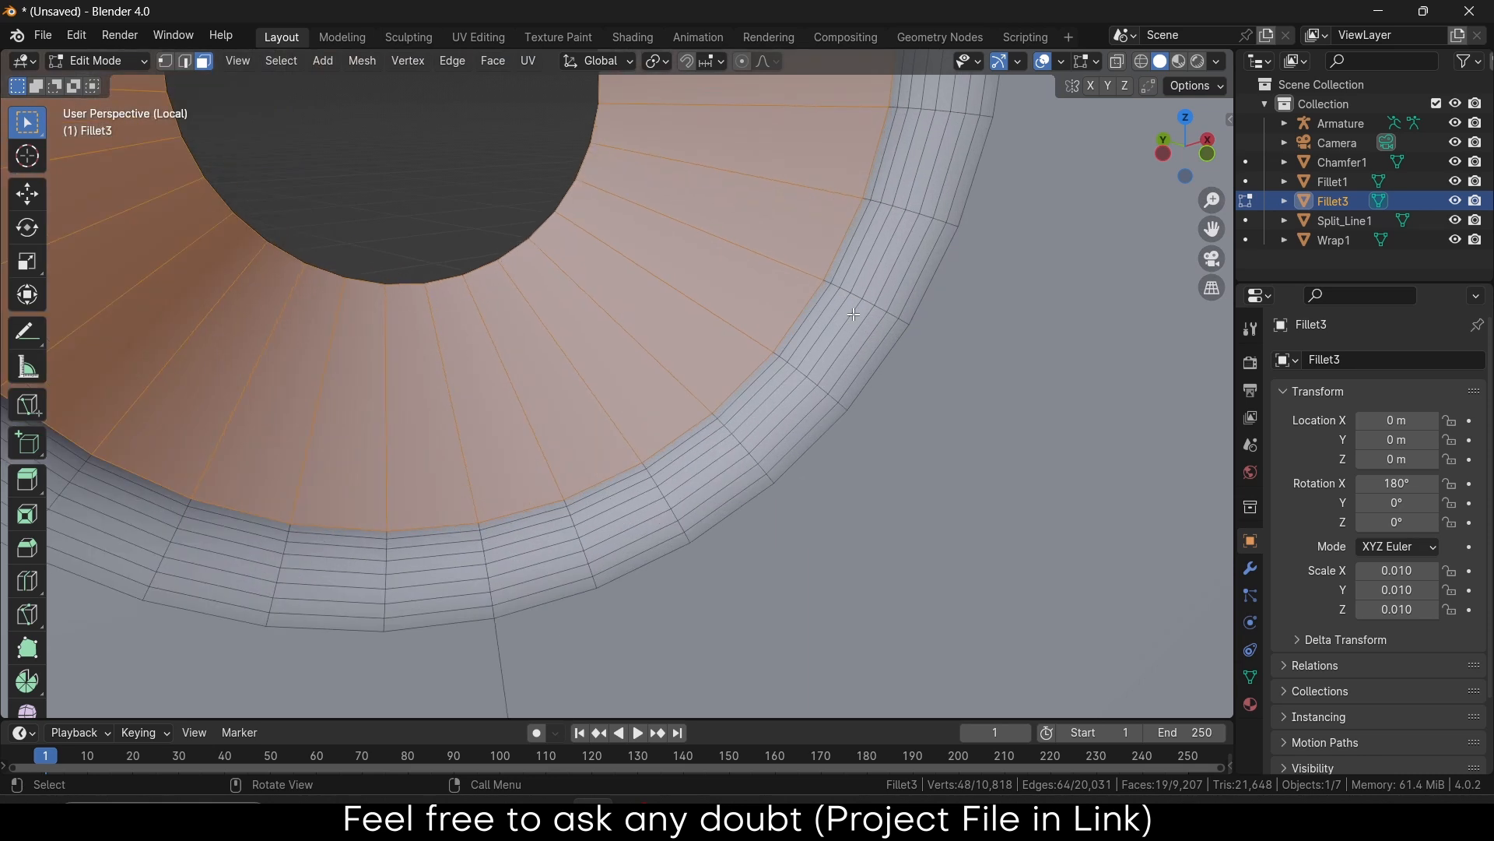
Switch to edge select and try picking rim edge loops, then deselect all
key(2)
click(726, 397)
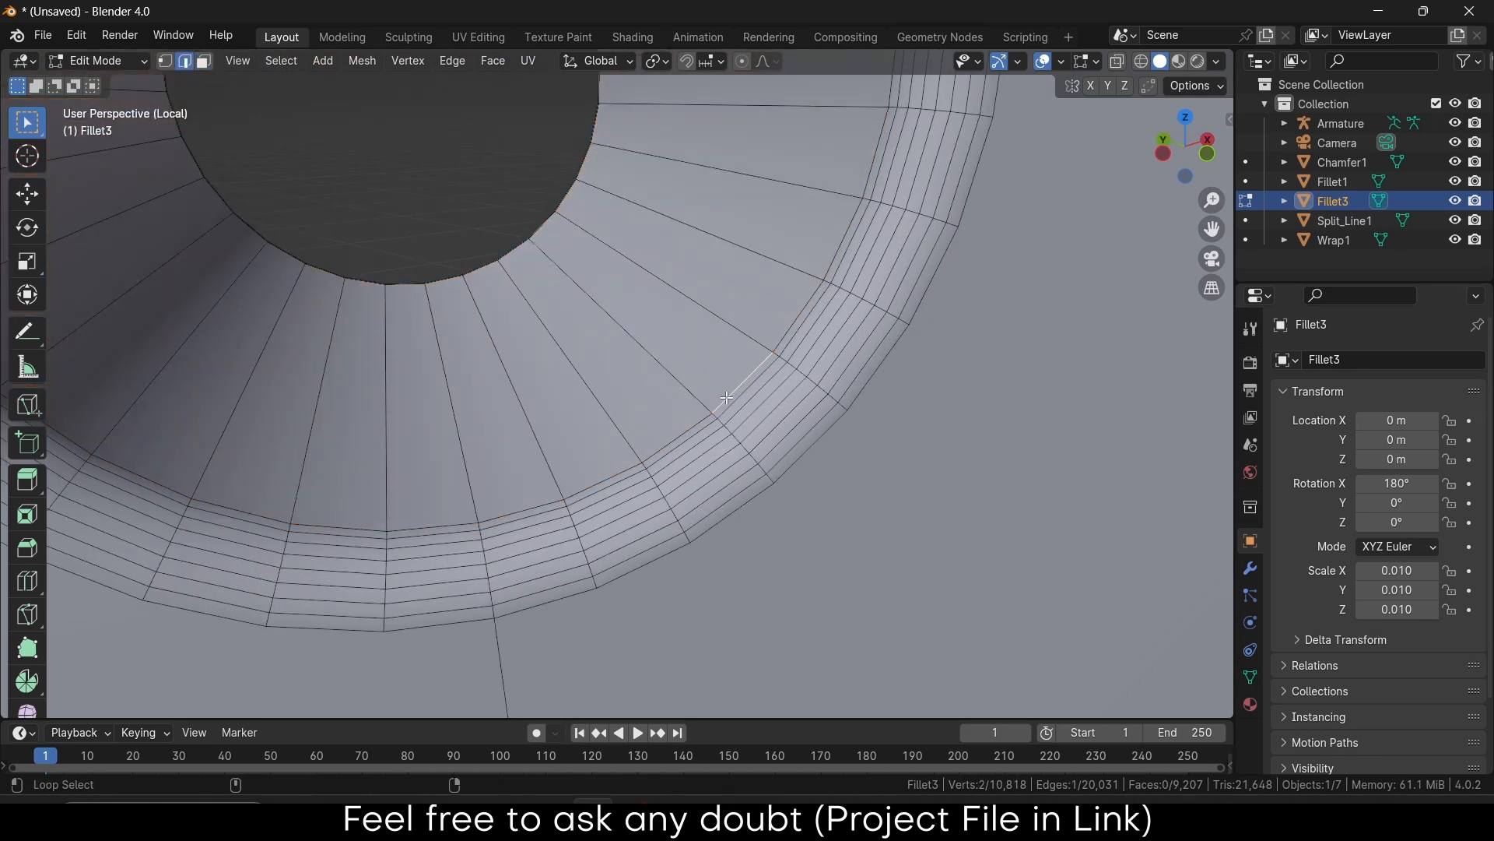
alt+click(728, 398)
middle_drag(728, 397, 764, 163)
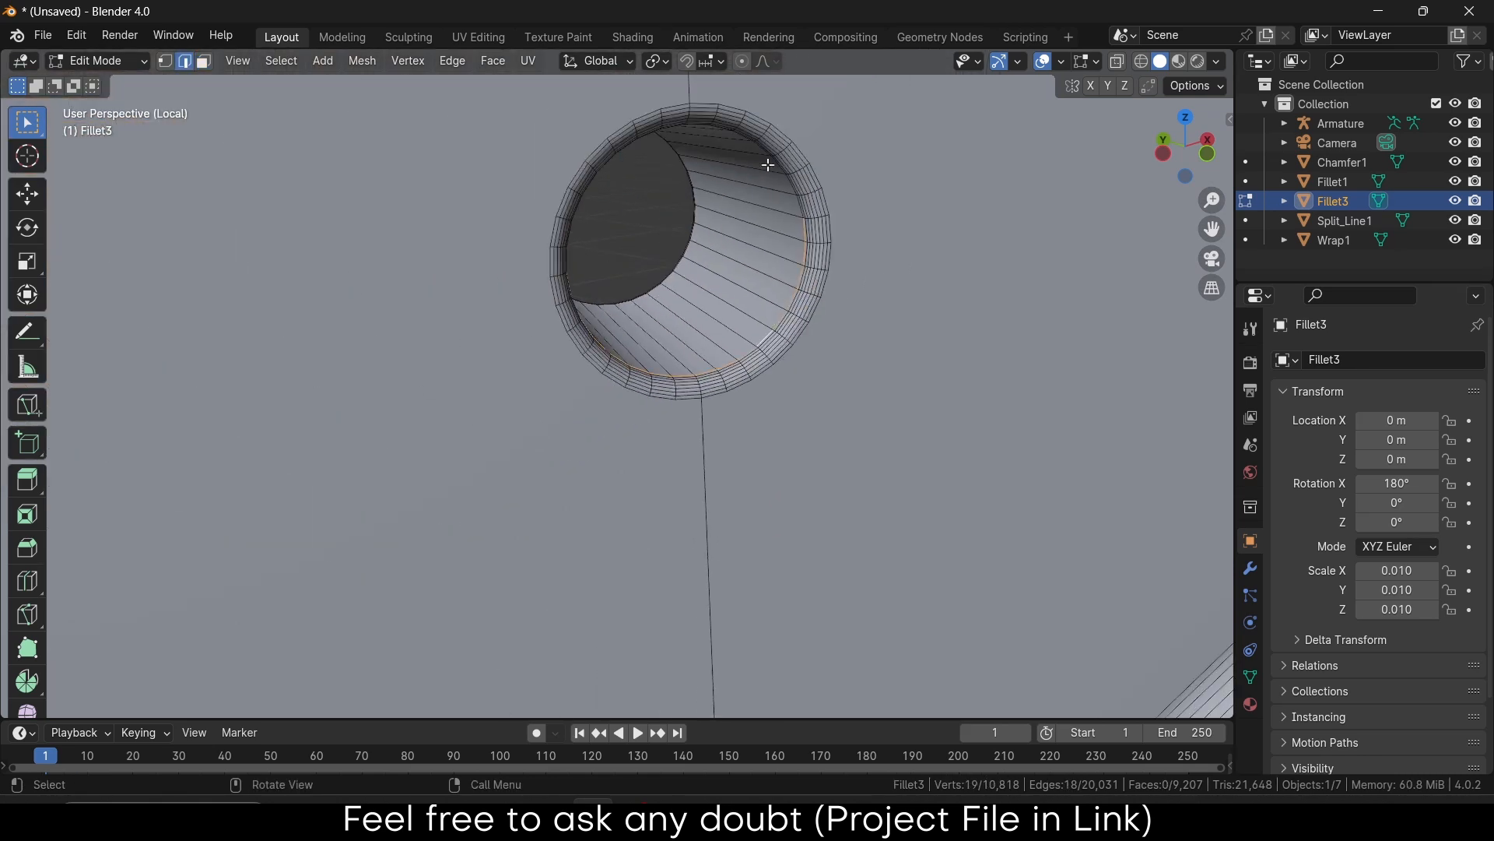
scroll(794, 202, up, 3)
alt+shift+click(822, 239)
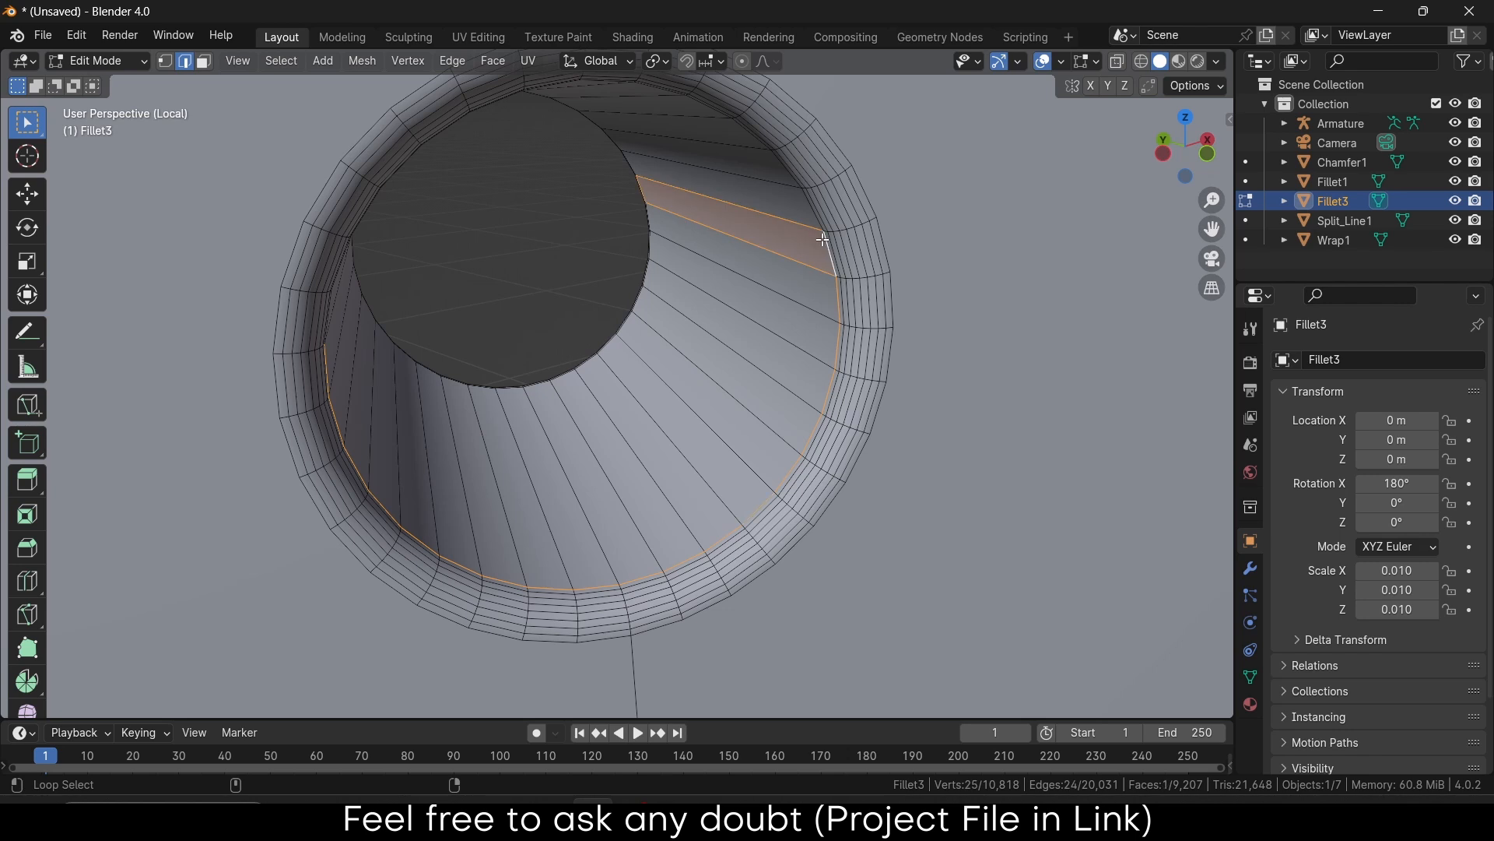
key(ctrl+z)
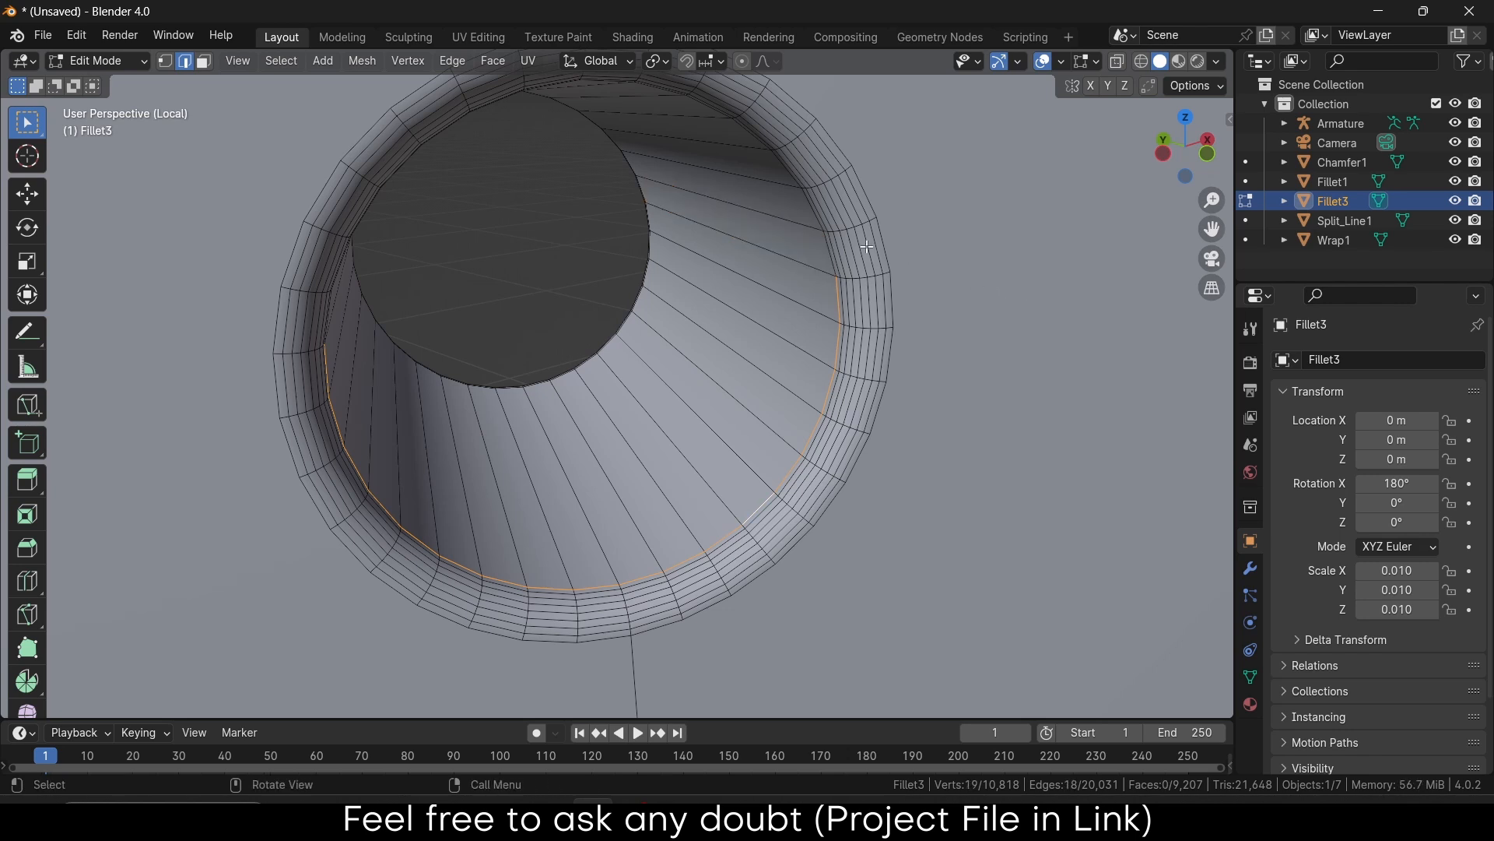
alt+shift+click(822, 230)
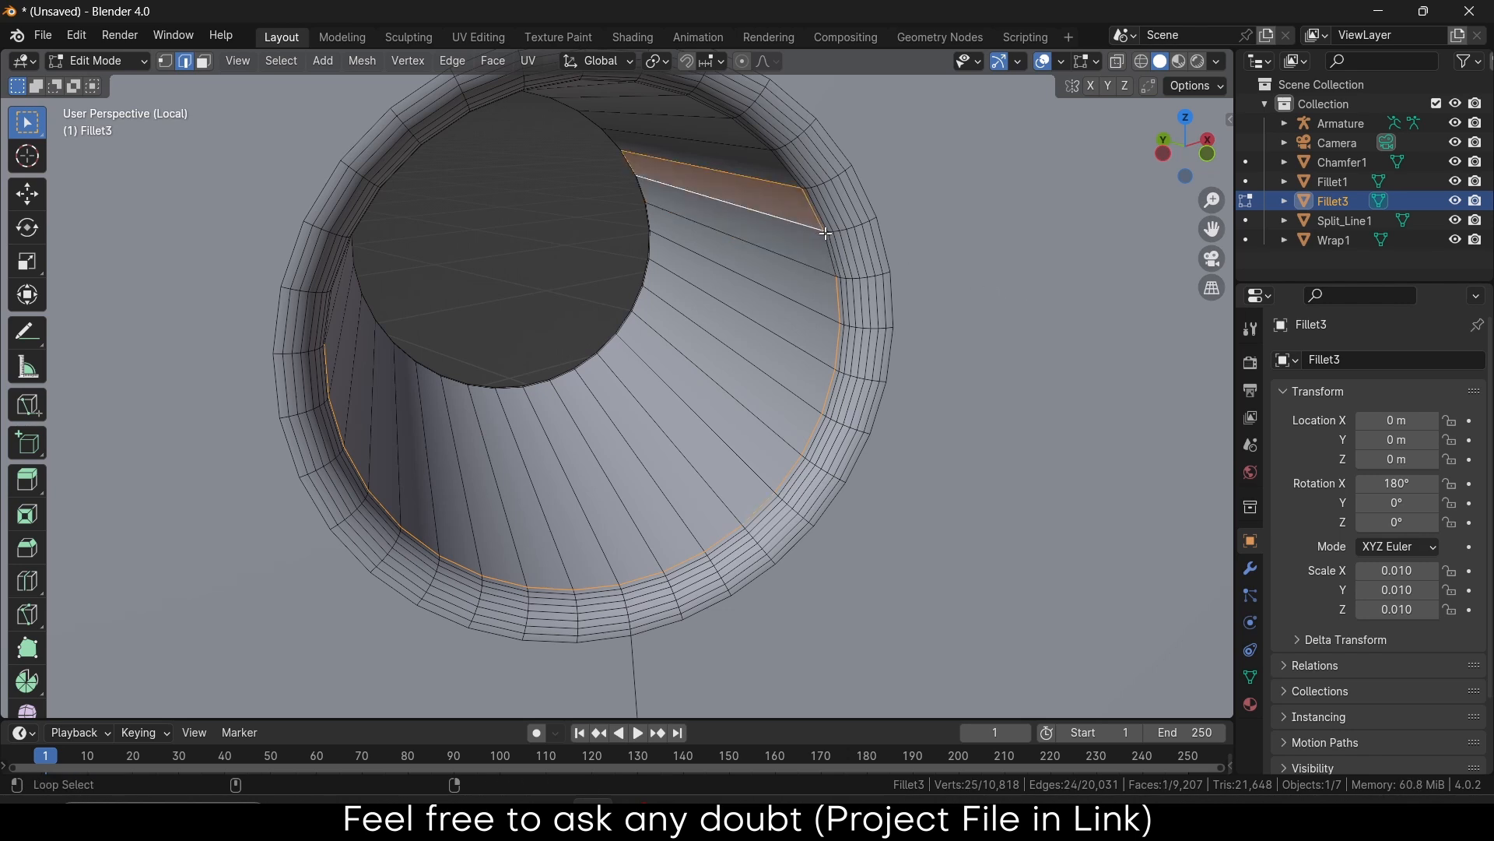
alt+shift+click(830, 243)
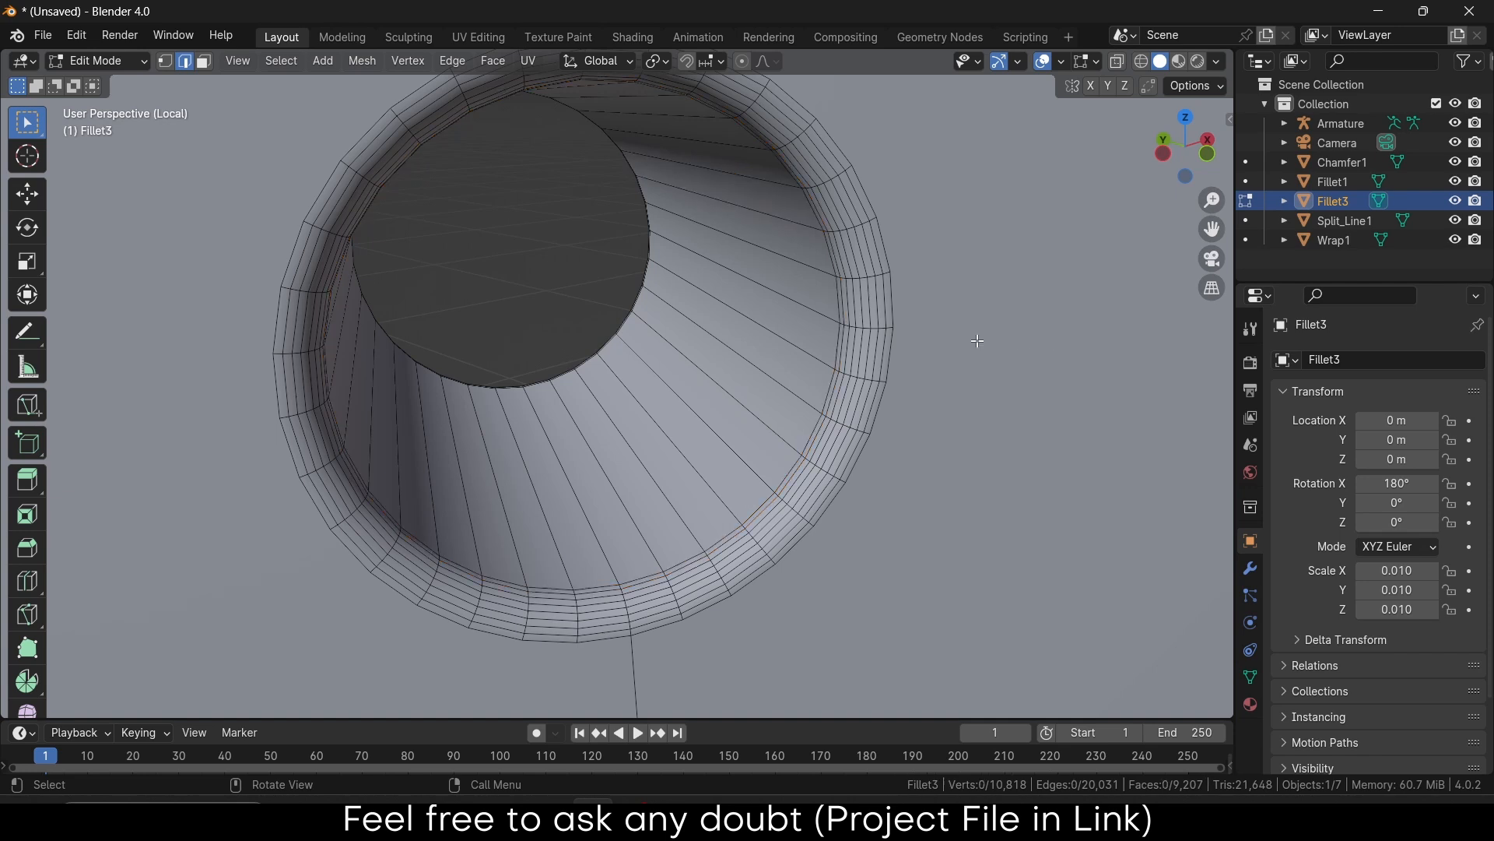
key(alt+a)
Select the hole's two rim edge loops, snap the 3D cursor to them, and exit Edit Mode
alt+click(844, 311)
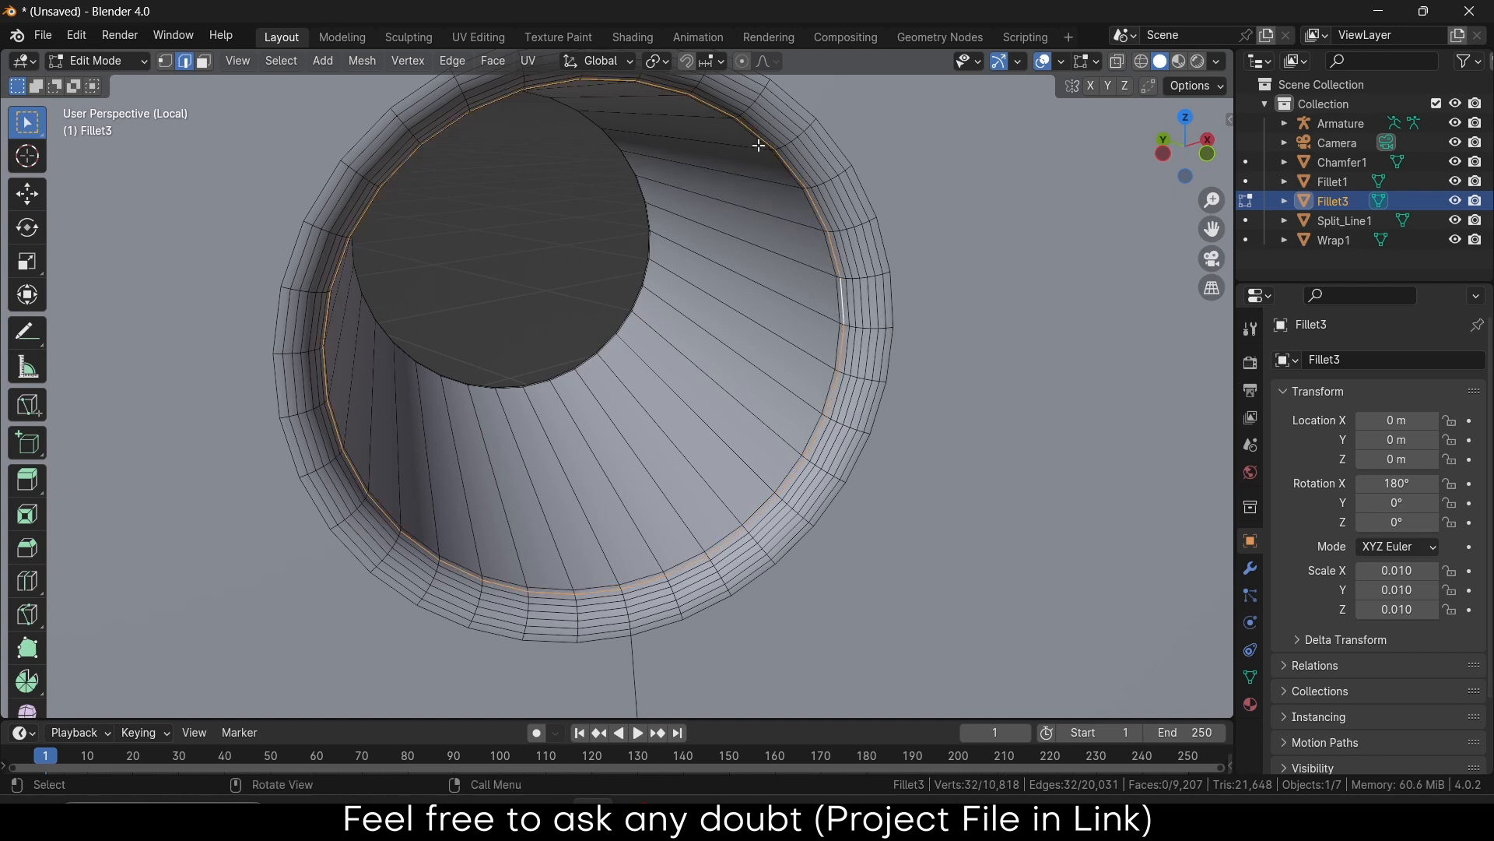
middle_drag(646, 204, 124, 514)
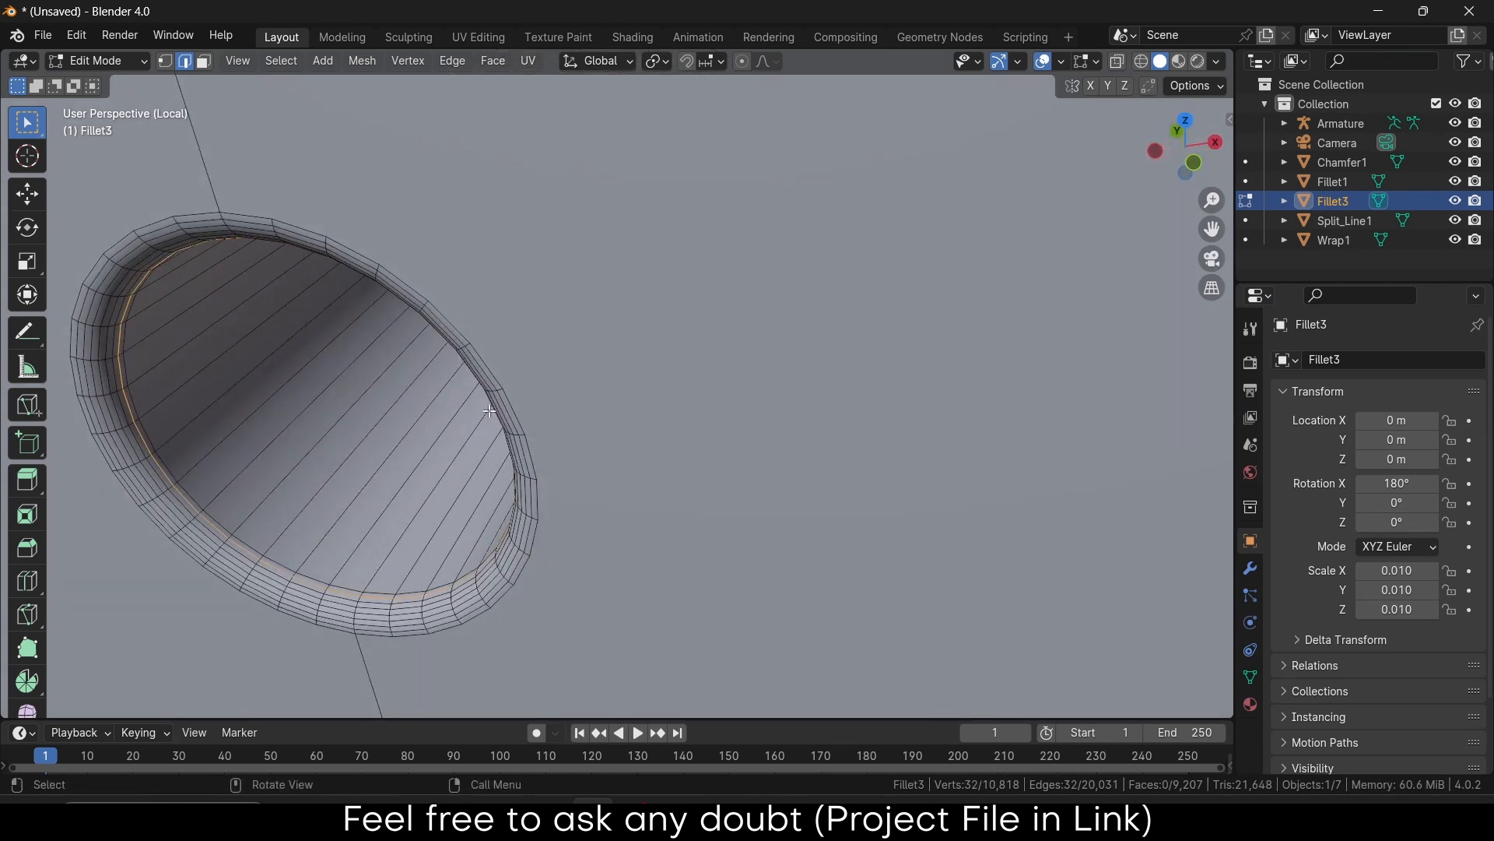
middle_drag(489, 411, 171, 454)
scroll(670, 474, up, 6)
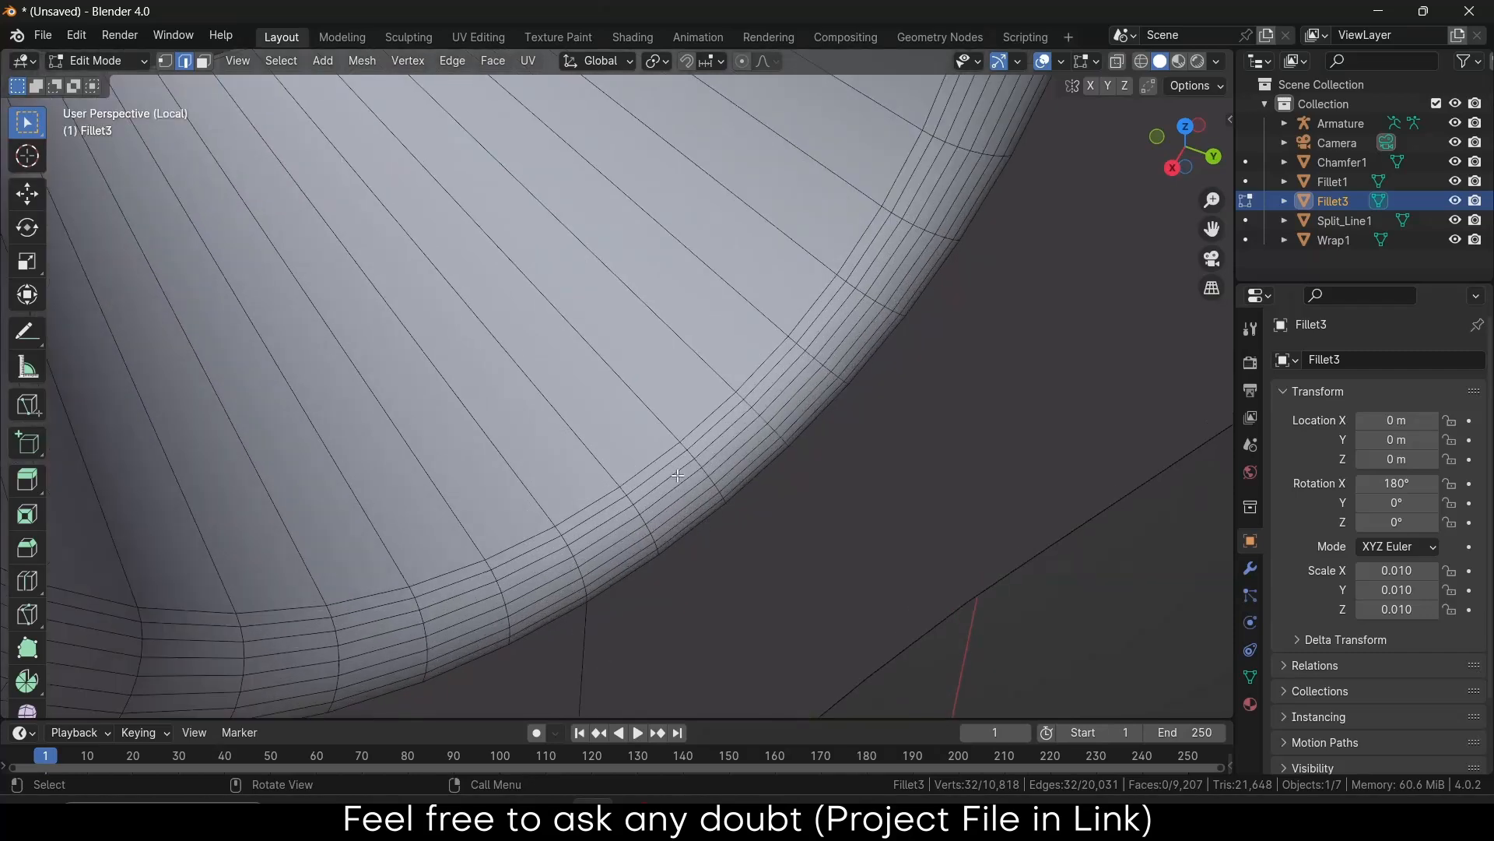
alt+shift+click(676, 470)
scroll(677, 459, down, 5)
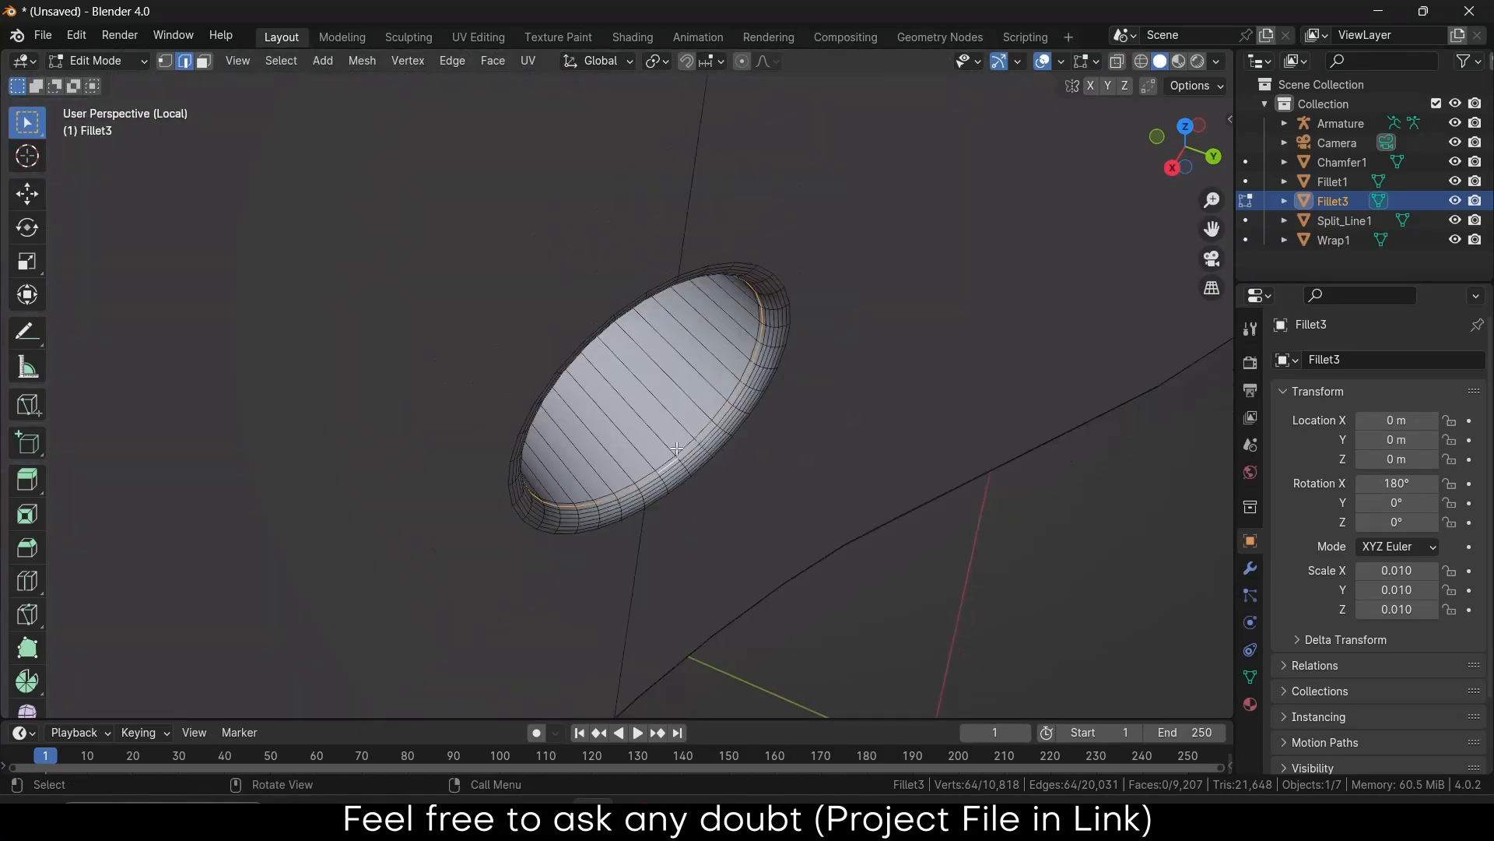
middle_drag(676, 449, 670, 389)
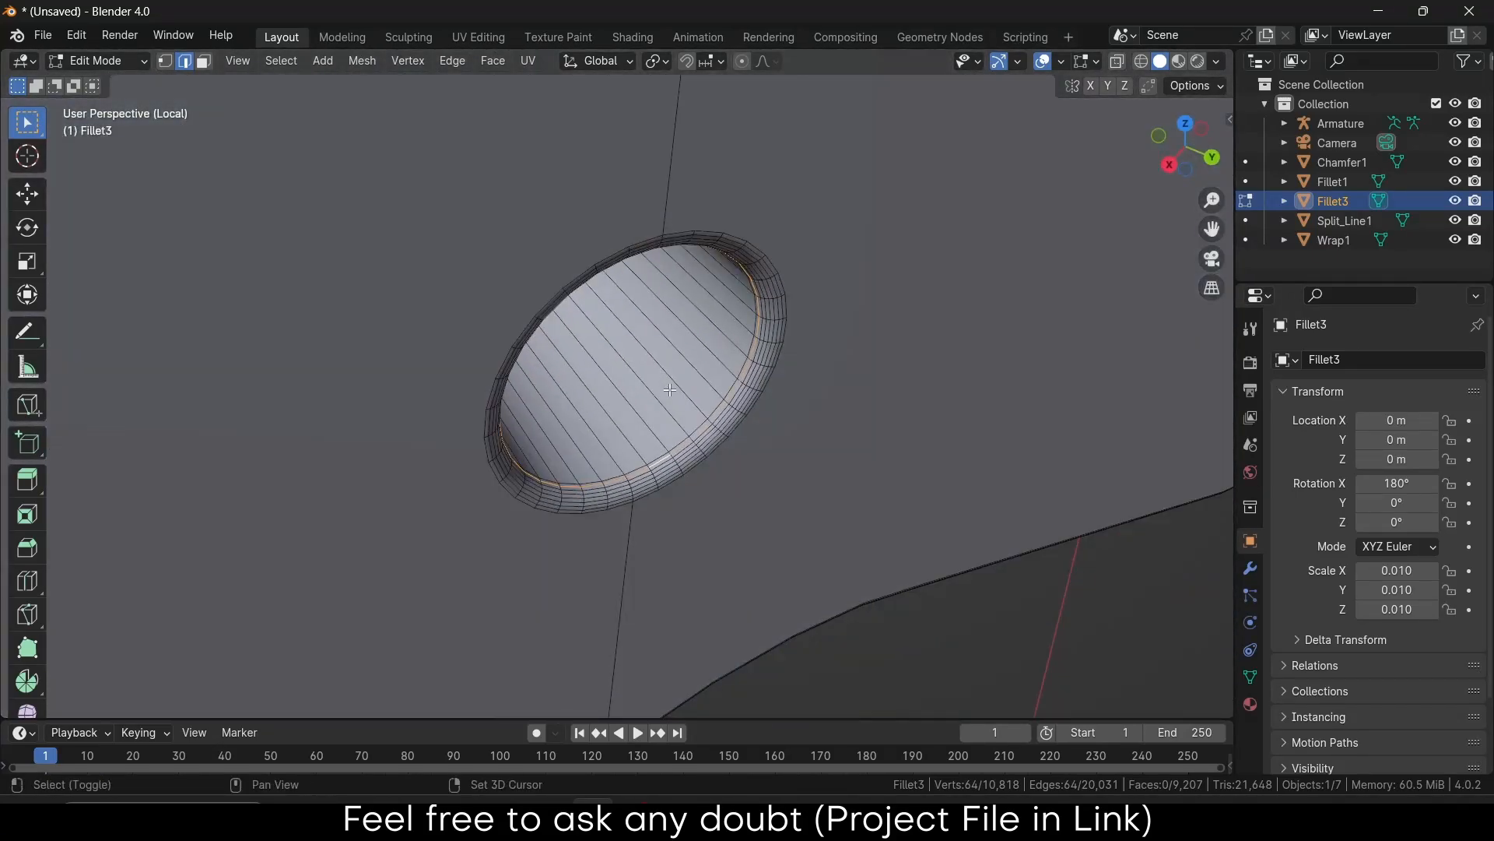
key(shift+s)
click(693, 504)
key(Tab)
Show the whole assembly and snap the armature bone's tip onto the 3D cursor
scroll(692, 504, down, 6)
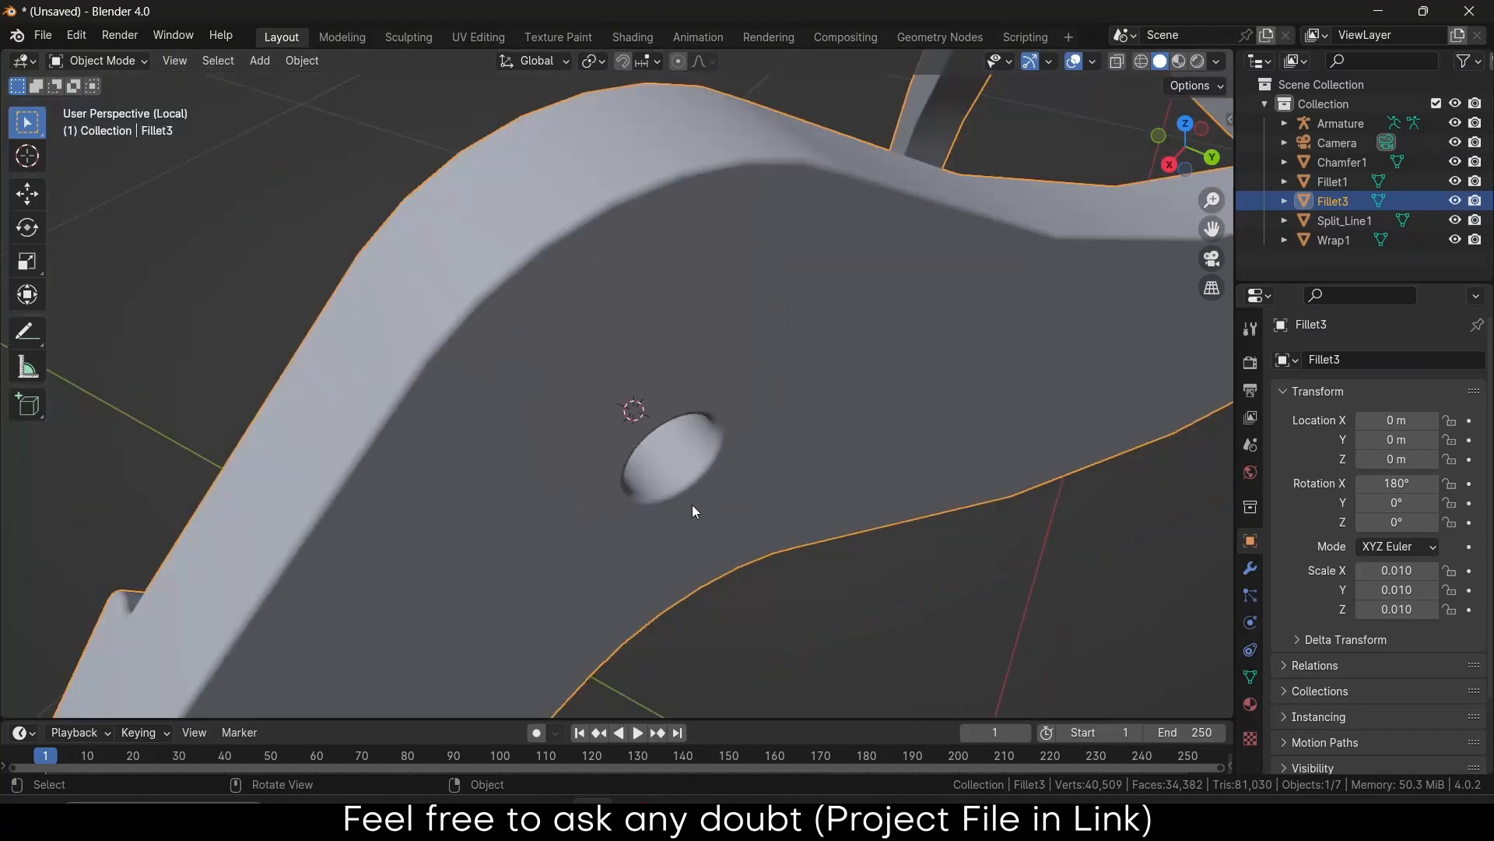
scroll(693, 504, down, 5)
middle_drag(710, 470, 1031, 457)
key(slash)
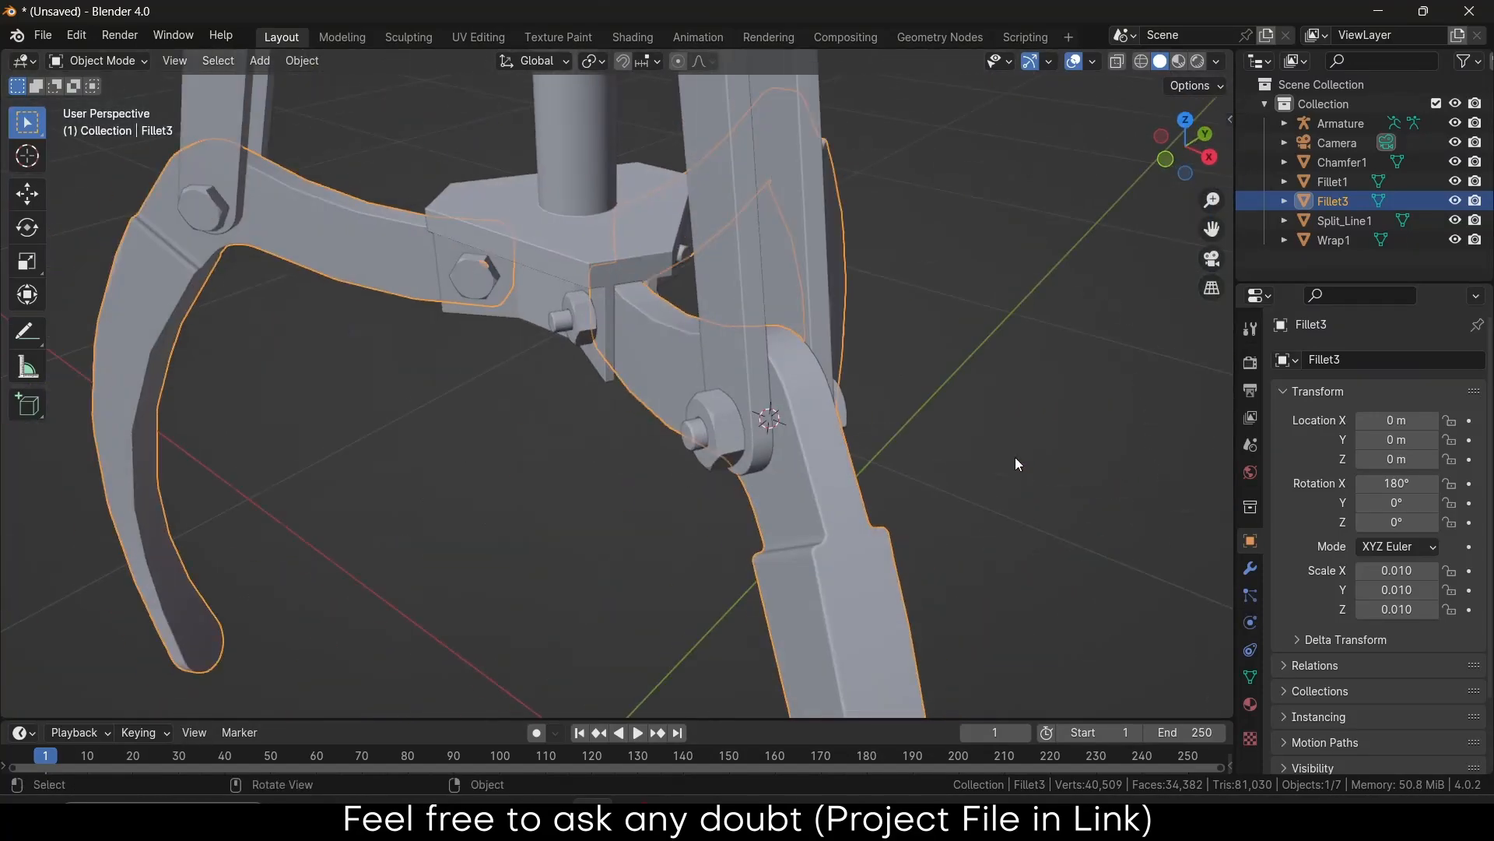
scroll(811, 319, down, 6)
middle_drag(817, 307, 792, 180)
click(790, 180)
key(Tab)
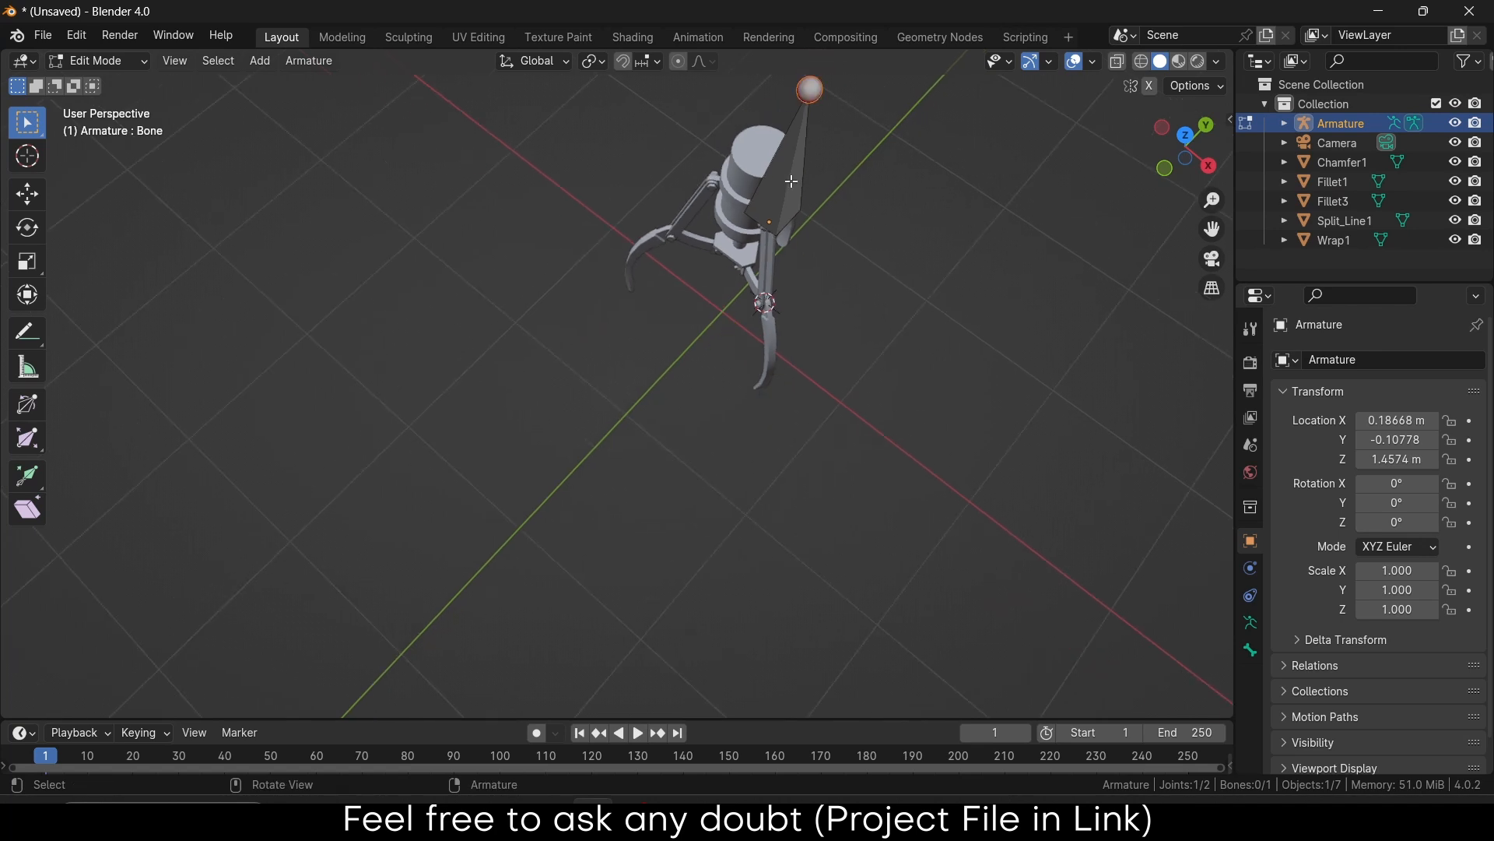
key(shift+s)
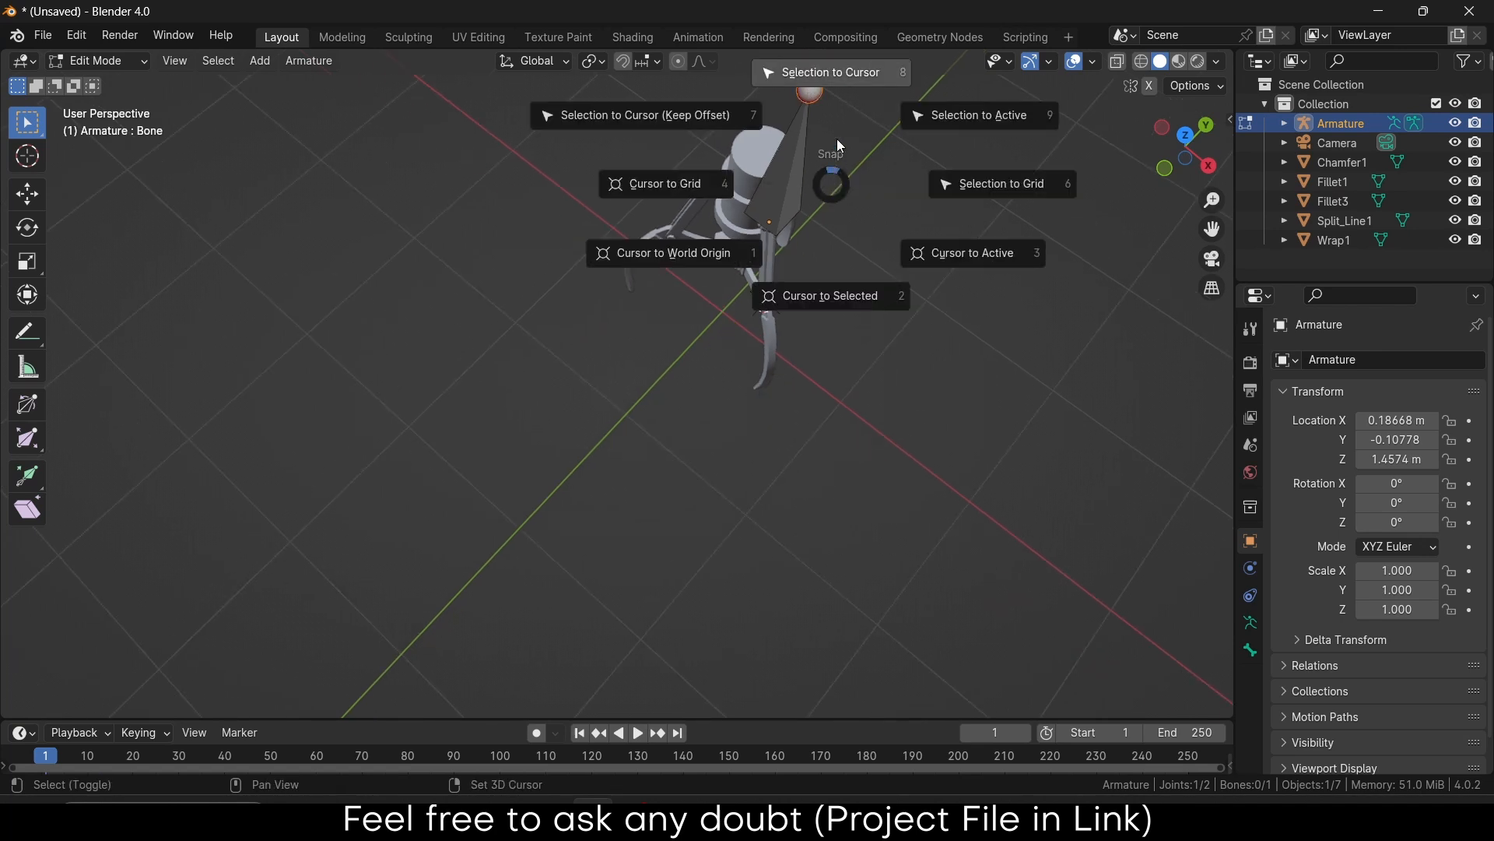
click(838, 72)
Leave bone editing and enter Edit Mode on the Fillet3 claw part
middle_drag(749, 327, 831, 207)
scroll(730, 336, up, 8)
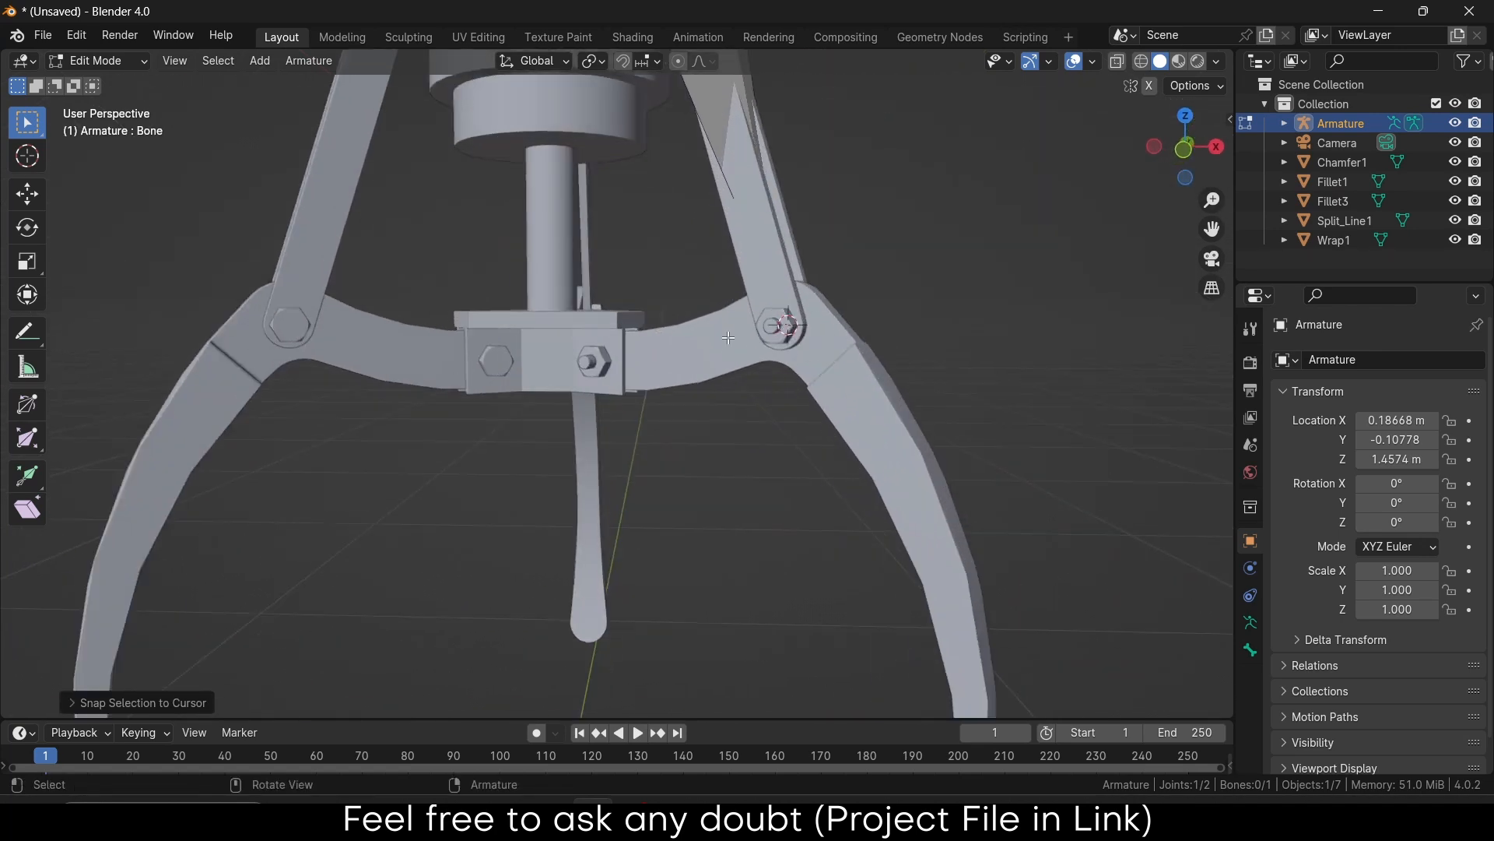
scroll(729, 337, up, 3)
middle_drag(729, 337, 835, 391)
scroll(583, 386, up, 3)
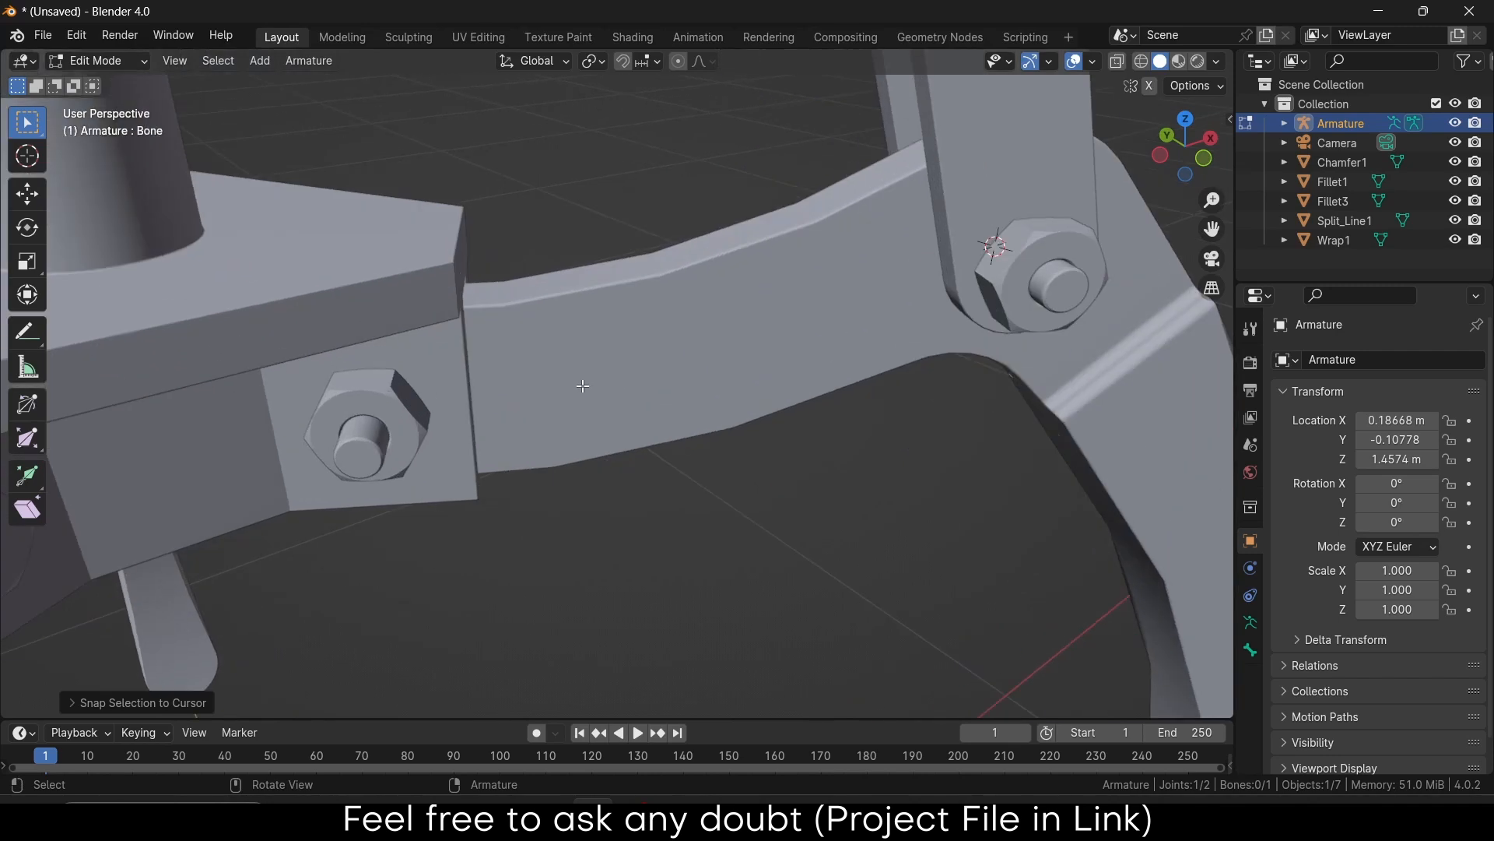
key(Tab)
click(568, 367)
key(Tab)
Isolate the Fillet3 mesh and zoom in on its hole
middle_drag(568, 367, 386, 375)
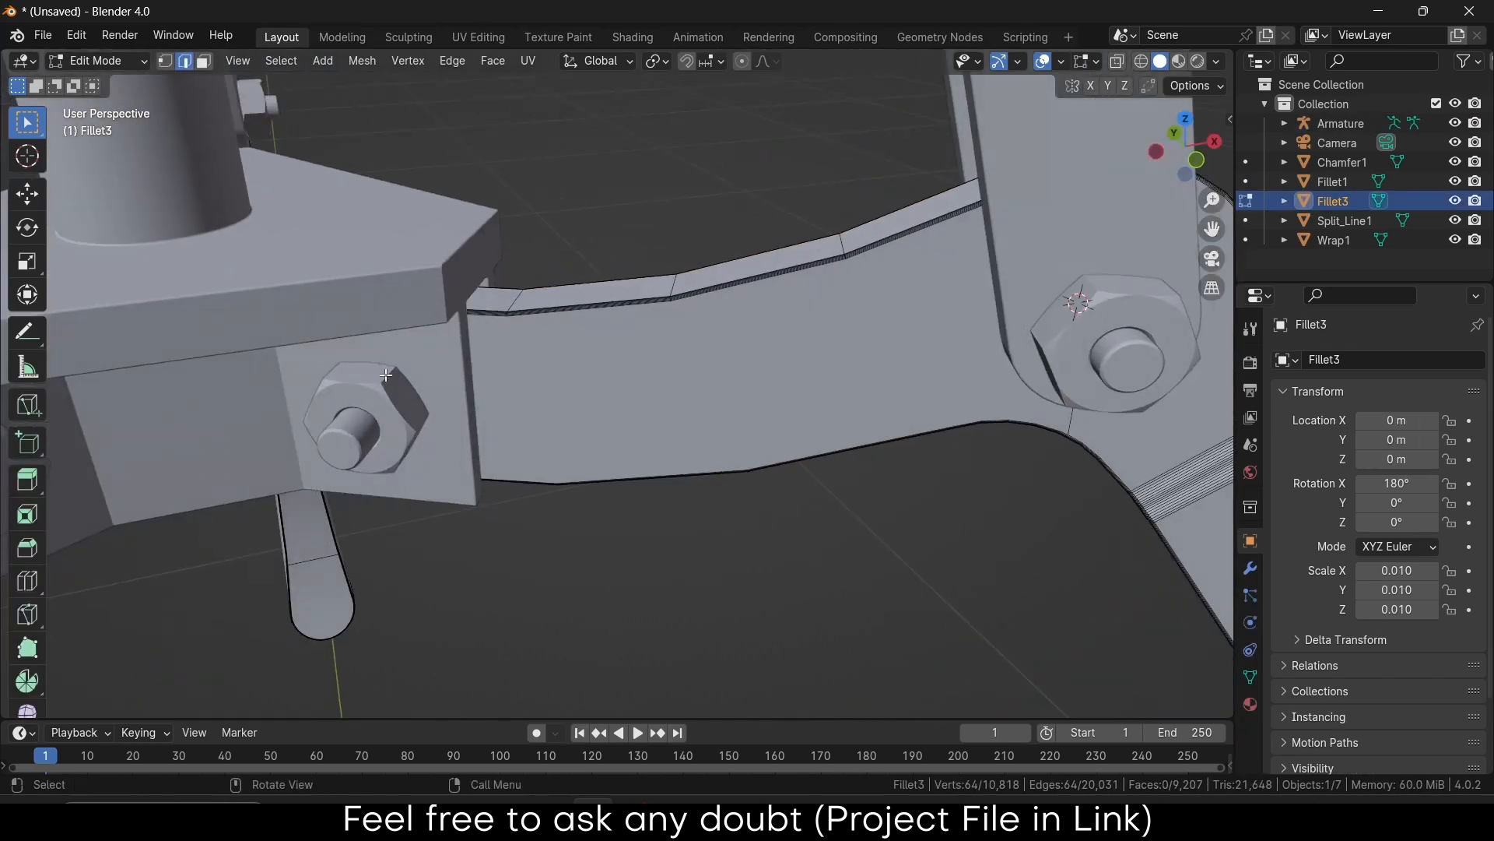
key(KP_Divide)
scroll(617, 325, up, 8)
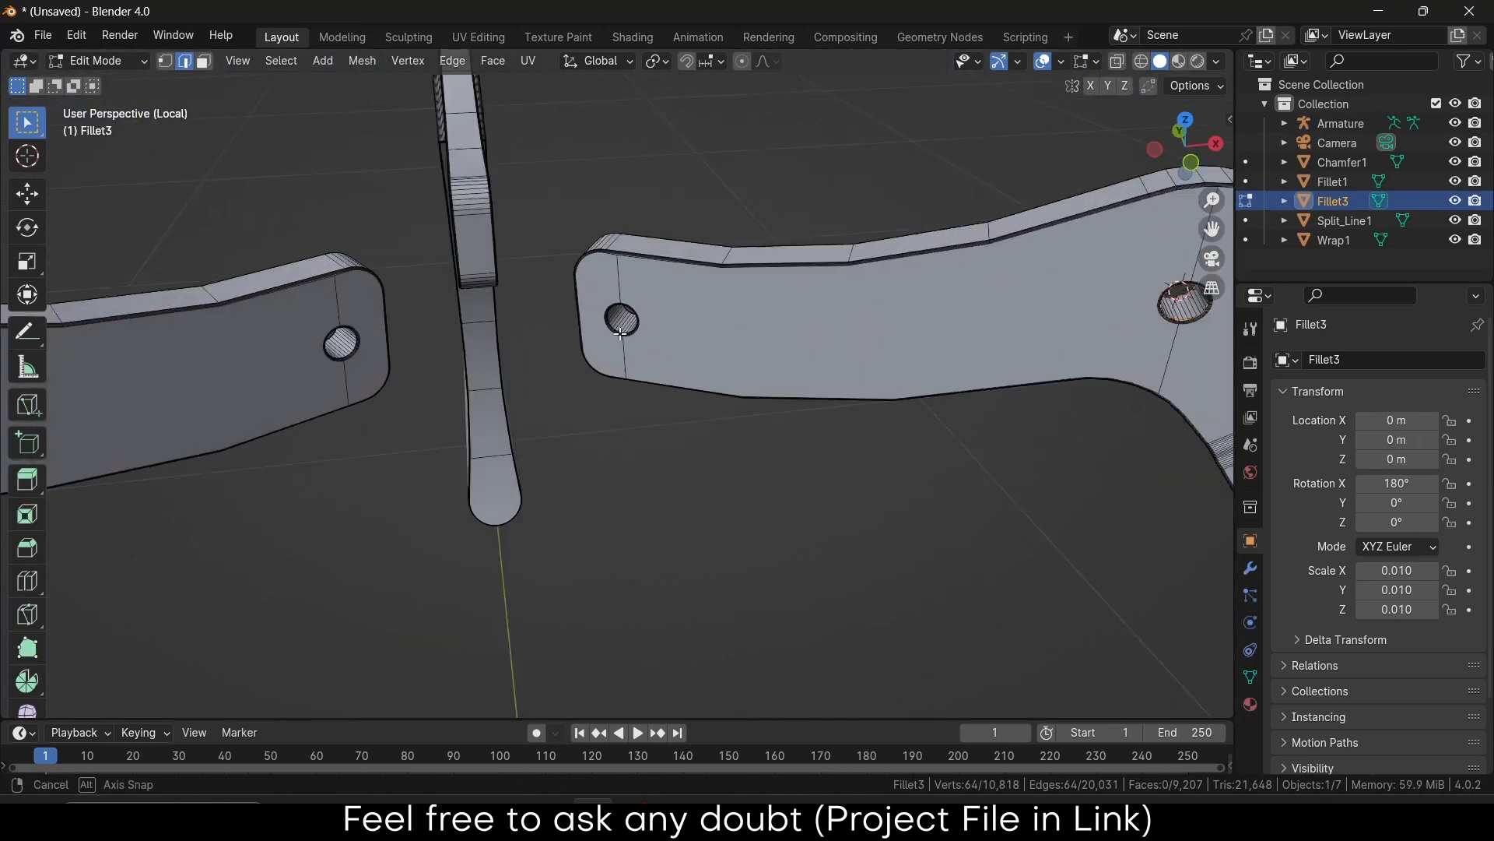
scroll(618, 326, up, 3)
scroll(639, 285, up, 3)
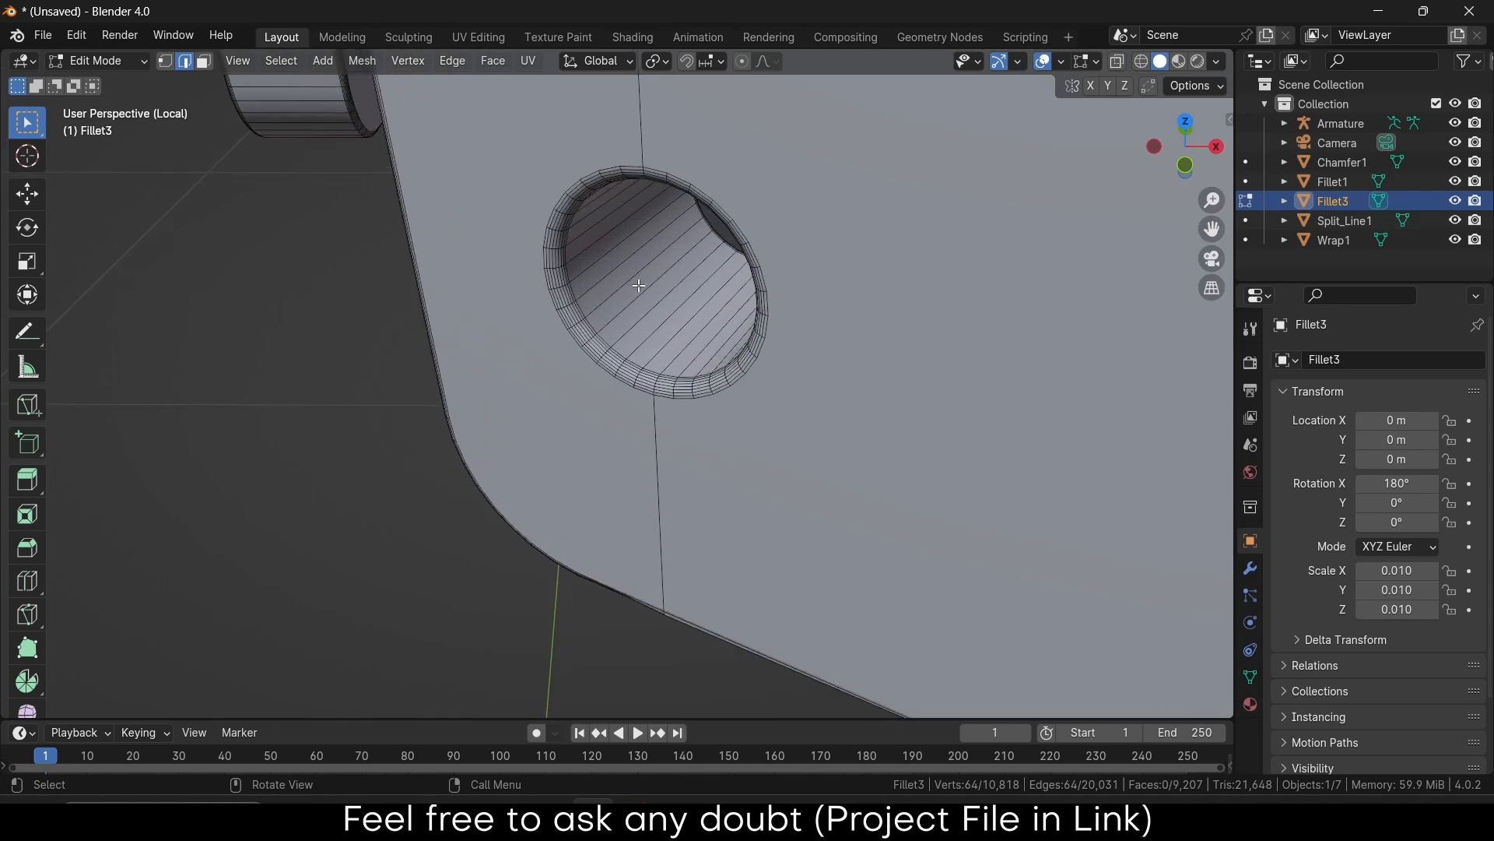
scroll(626, 347, up, 4)
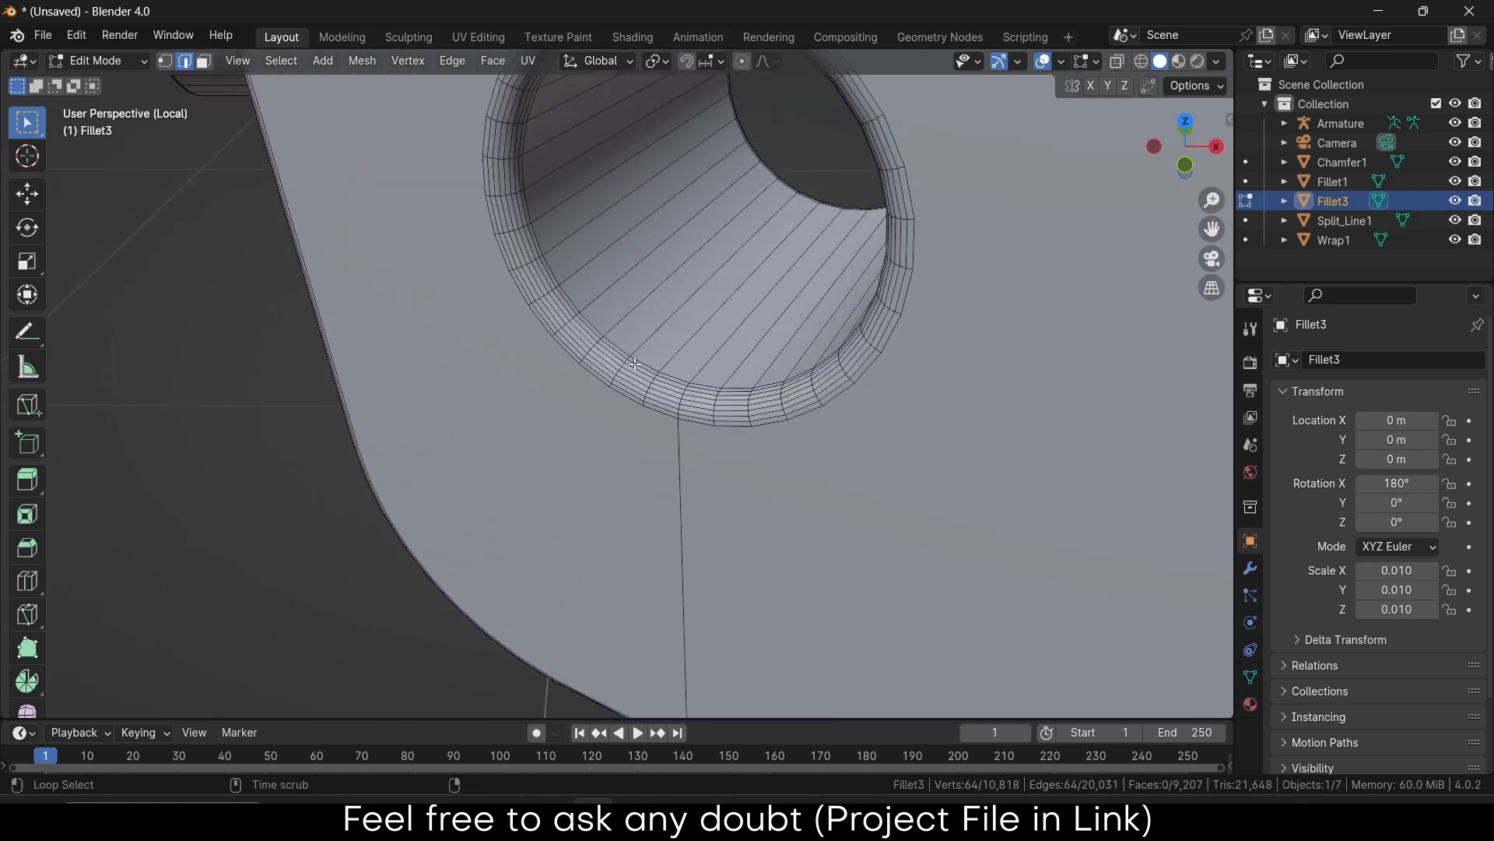
Select two rim edge loops of the hole and snap the 3D cursor to them
alt+shift+click(636, 363)
middle_drag(636, 363, 469, 422)
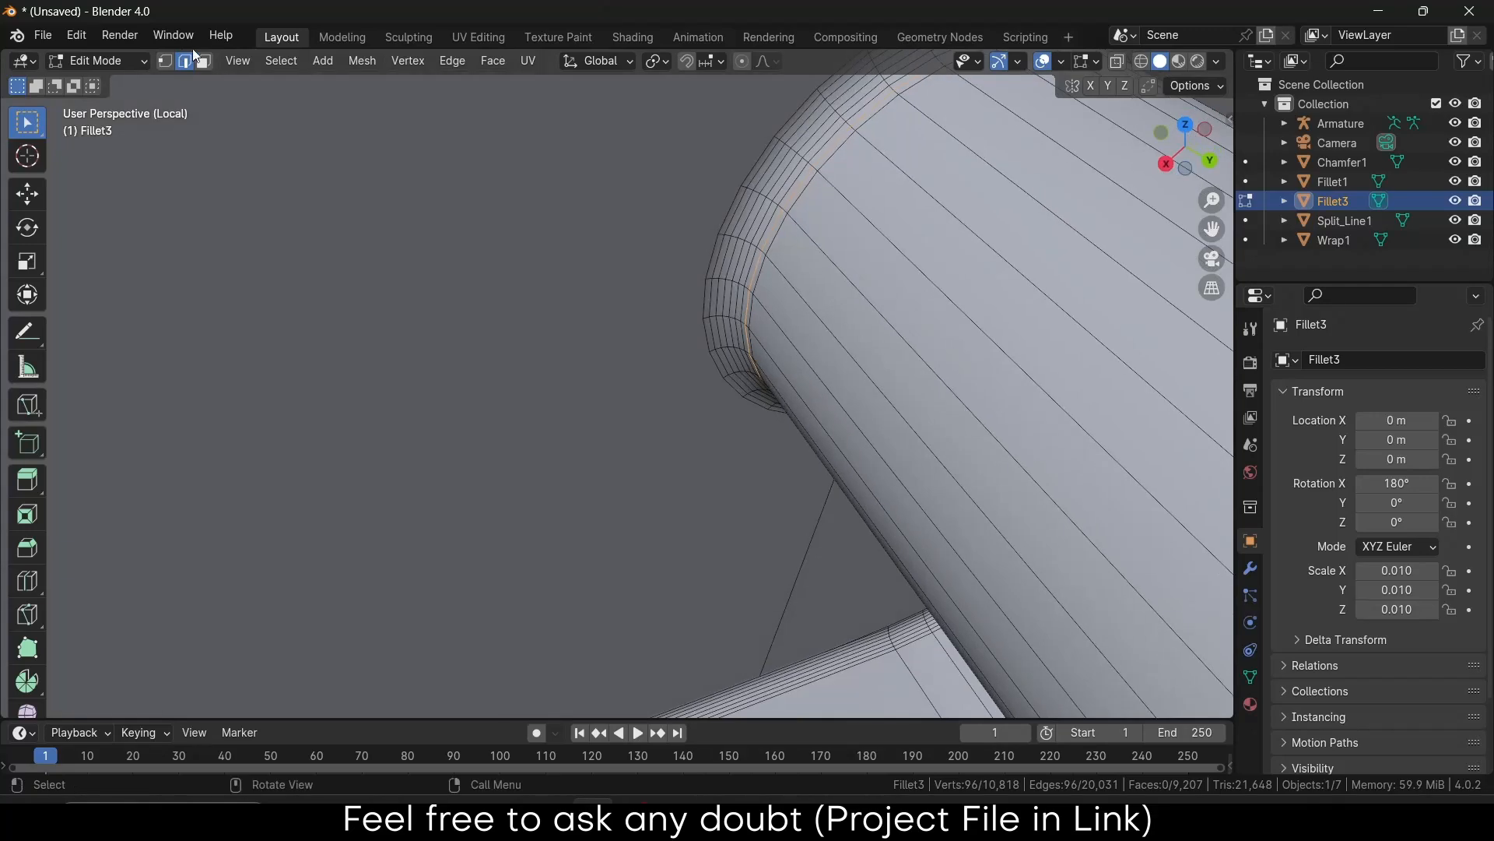
scroll(778, 265, down, 6)
scroll(1122, 577, up, 6)
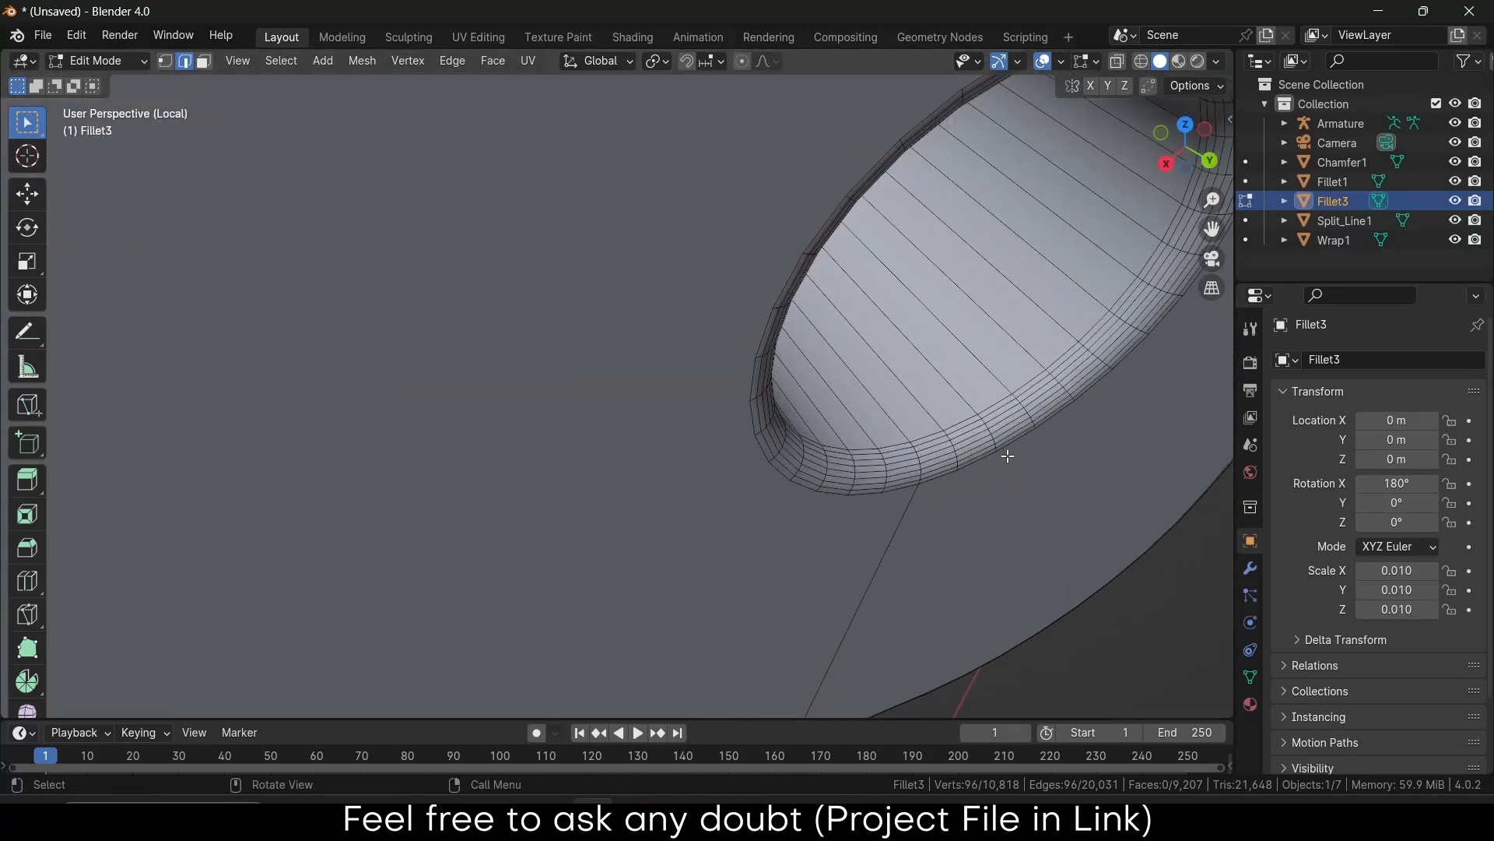
alt+shift+click(942, 428)
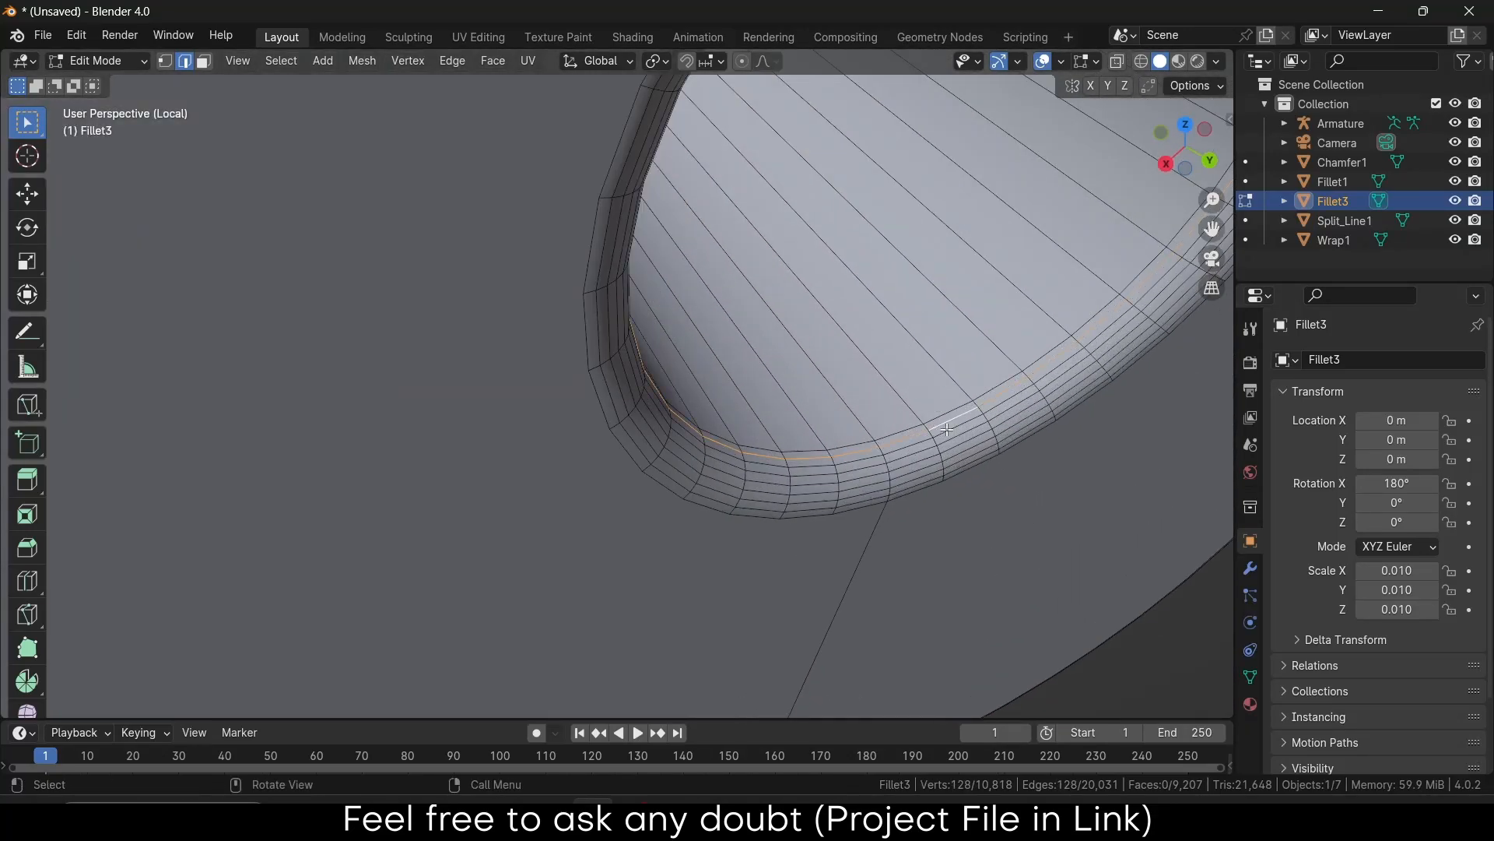
key(shift+s)
click(970, 548)
Re-snap the 3D cursor to the hole's centre from another angle
scroll(934, 456, down, 8)
middle_drag(934, 444, 870, 366)
middle_drag(808, 324, 893, 391)
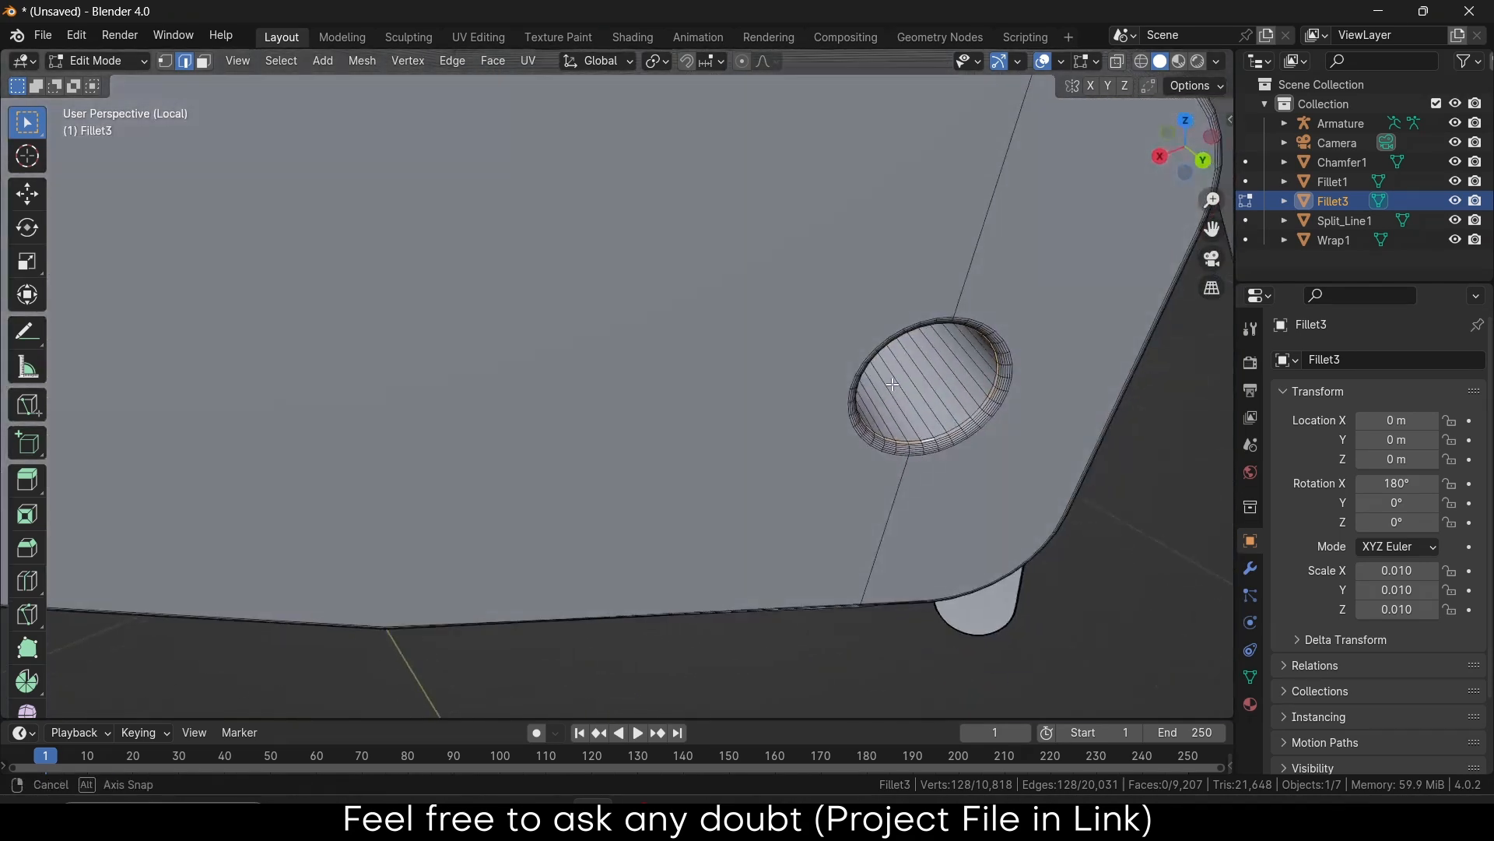
key(shift+s)
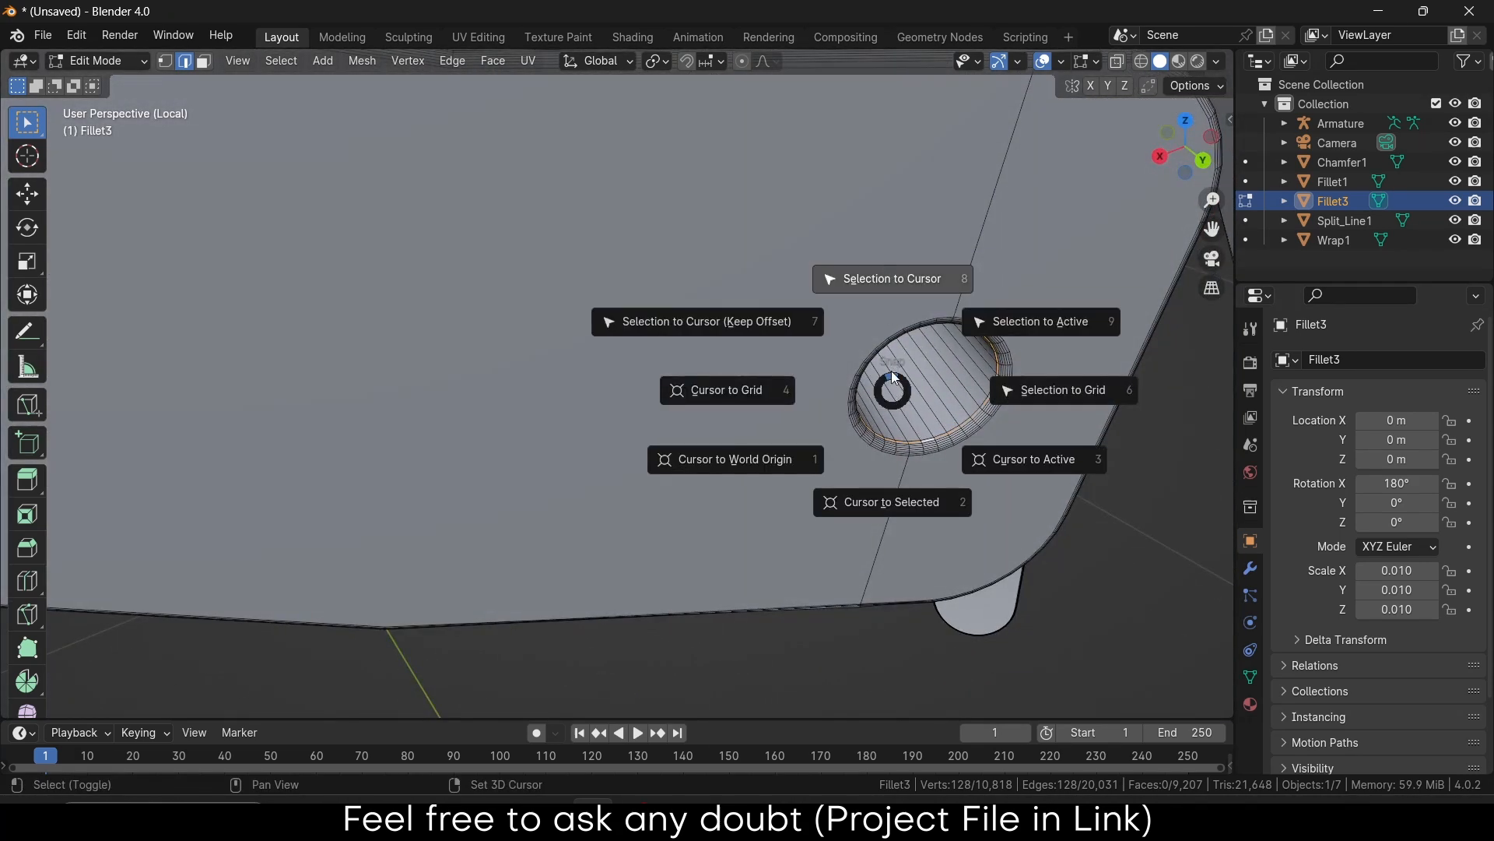
click(892, 502)
middle_drag(895, 502, 725, 387)
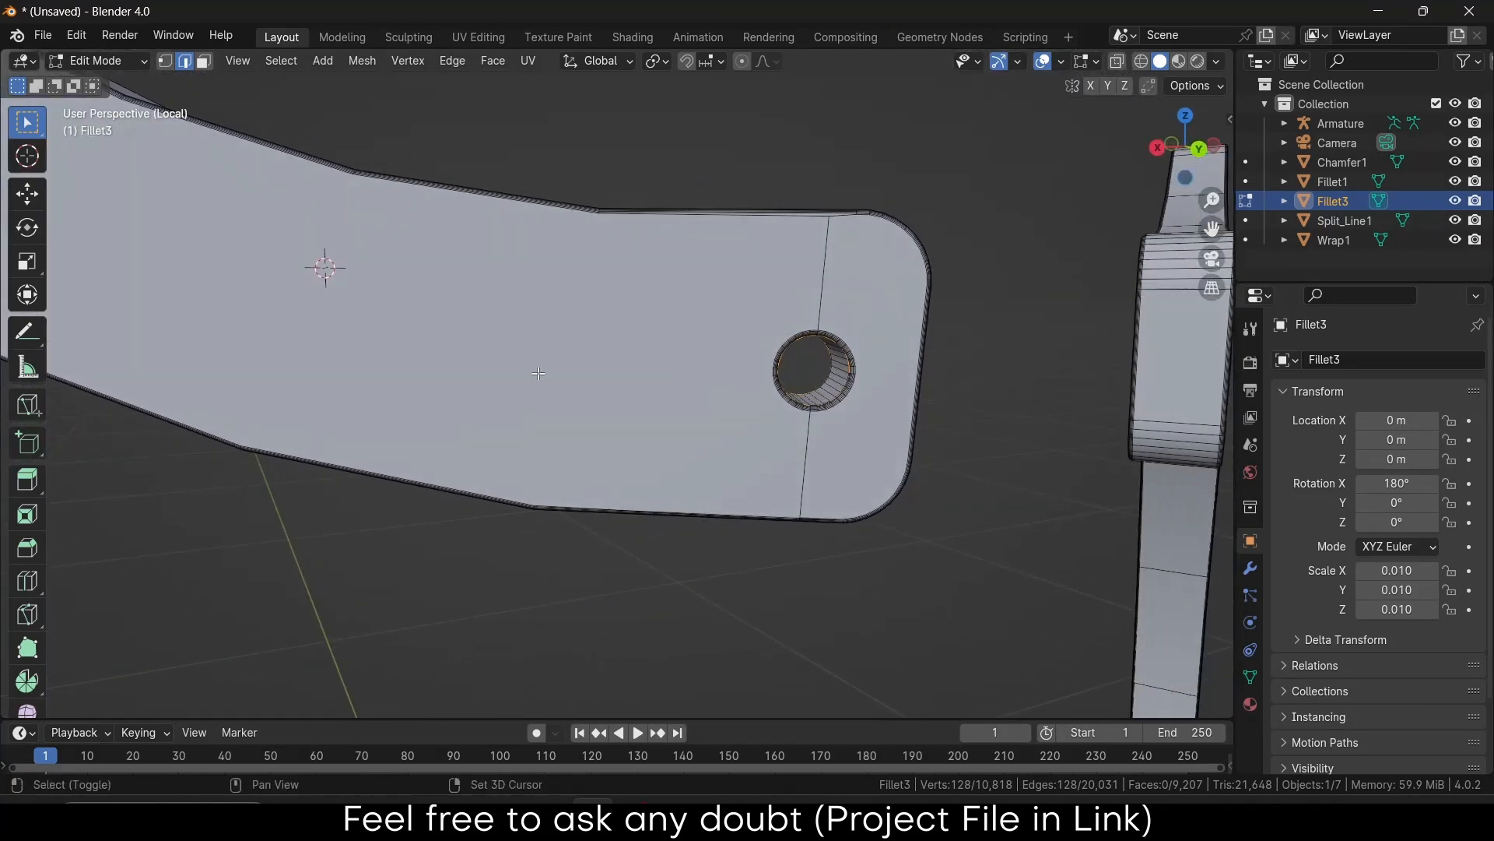
Select two edge loops around the right-hand hole of the Fillet3 bar
shift+middle_drag(570, 377, 1028, 493)
middle_drag(201, 275, 275, 316)
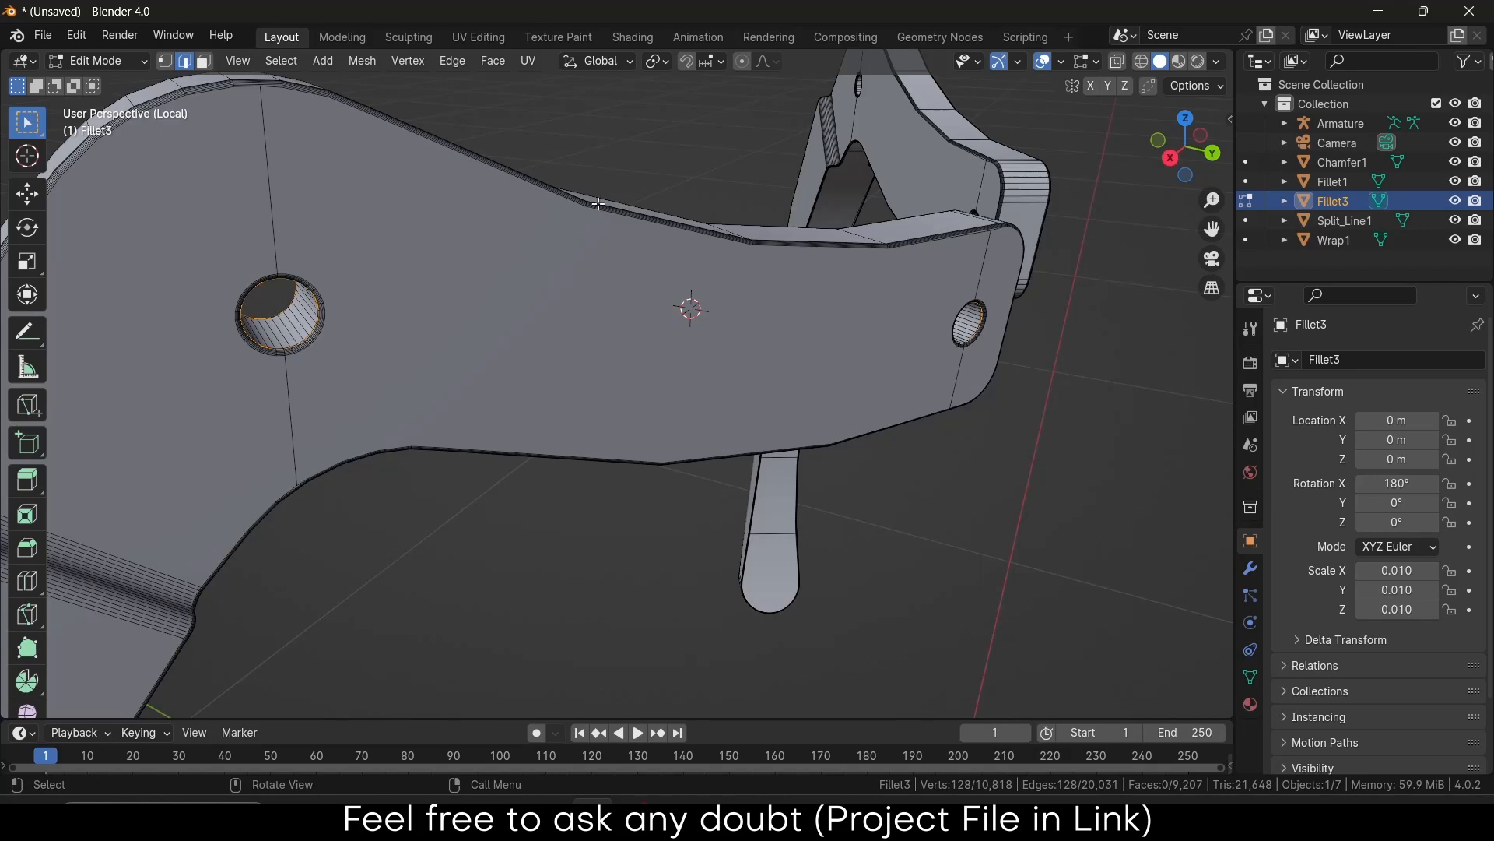
click(709, 145)
scroll(1046, 318, up, 8)
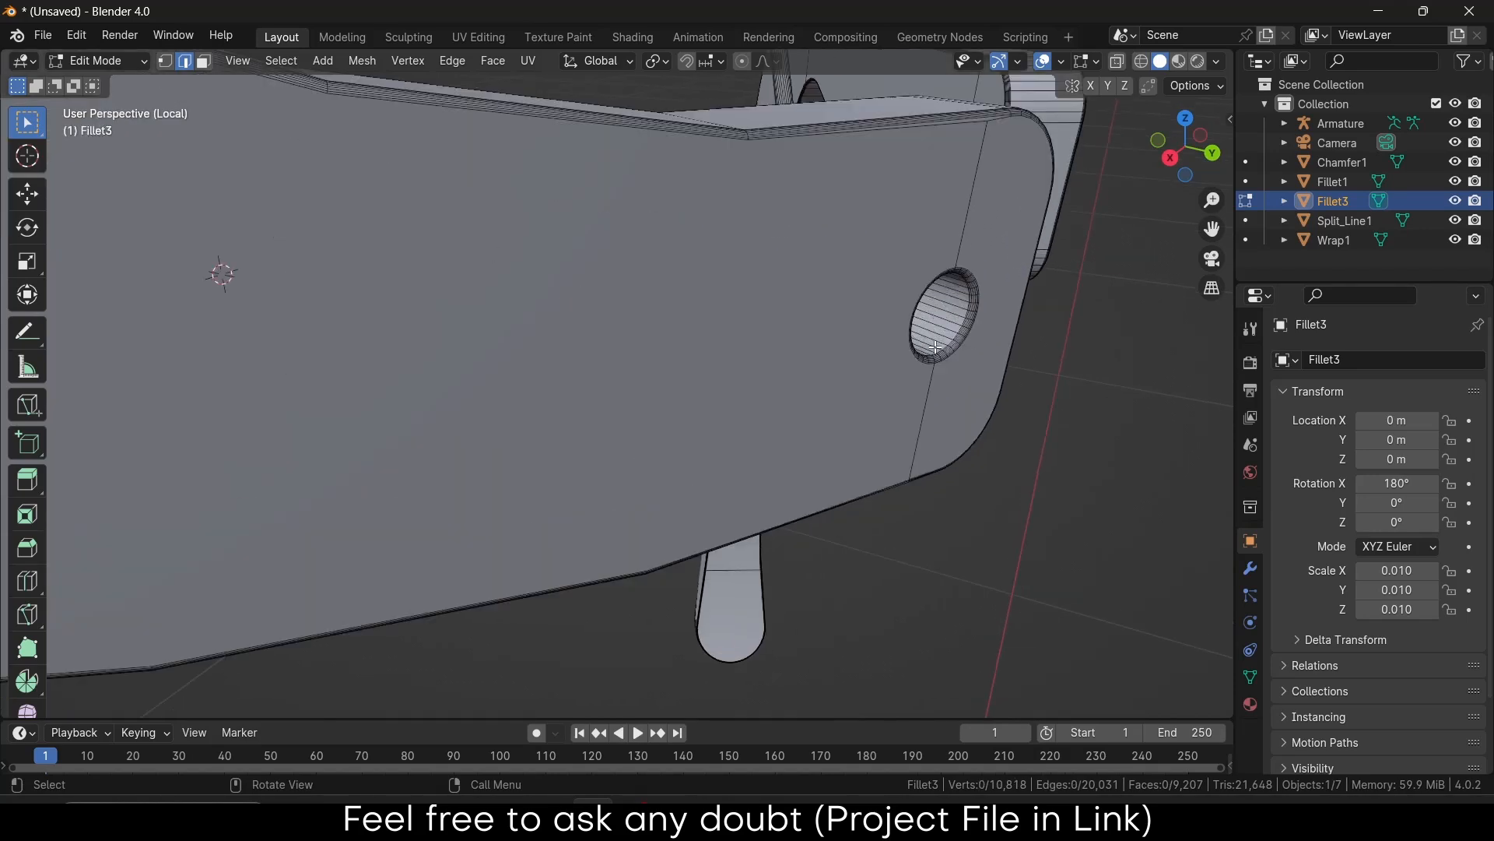
scroll(897, 379, up, 6)
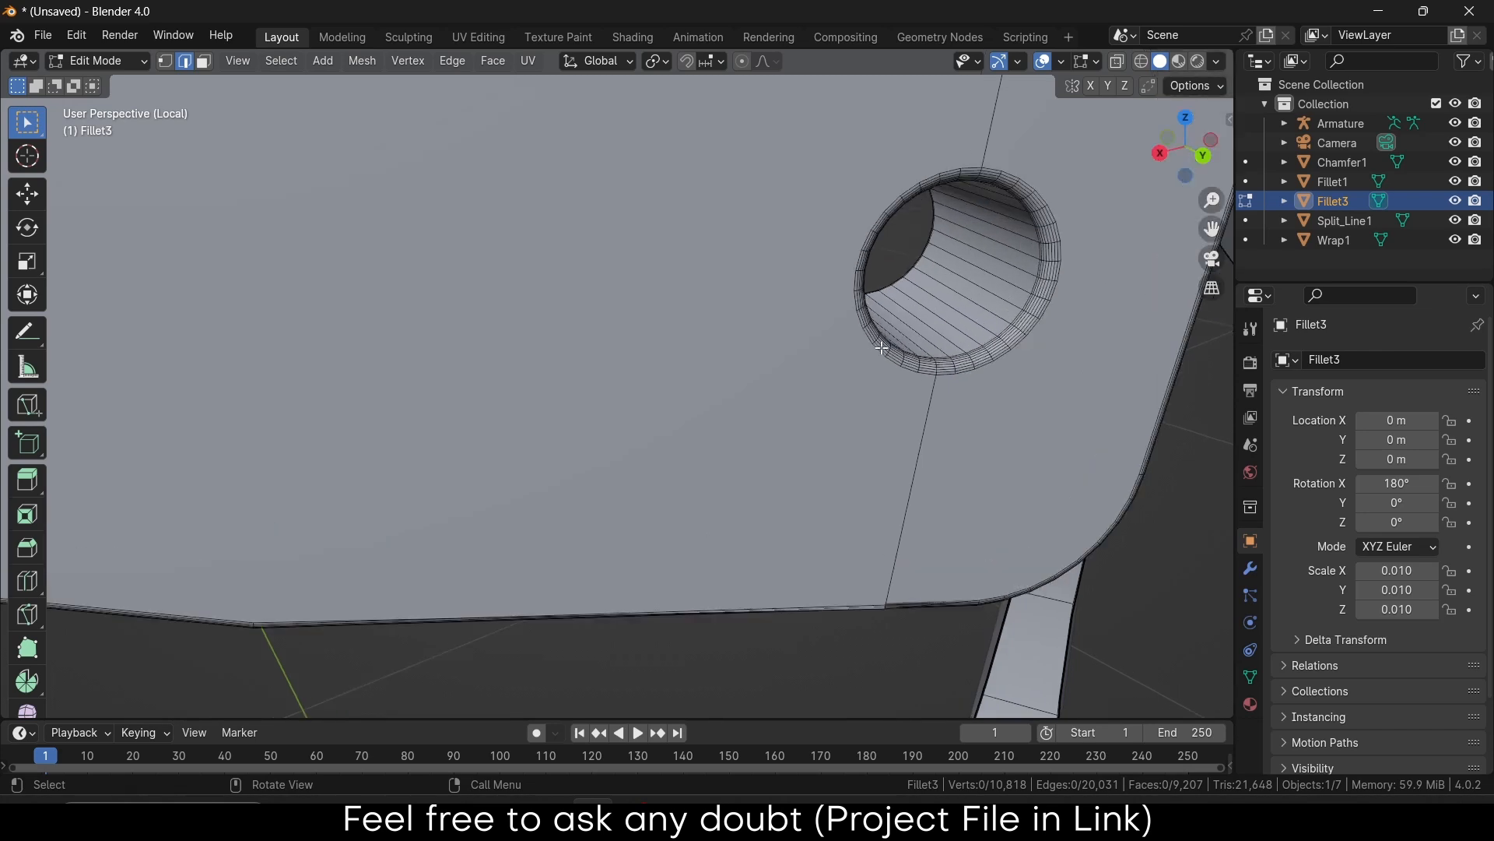
scroll(897, 379, up, 2)
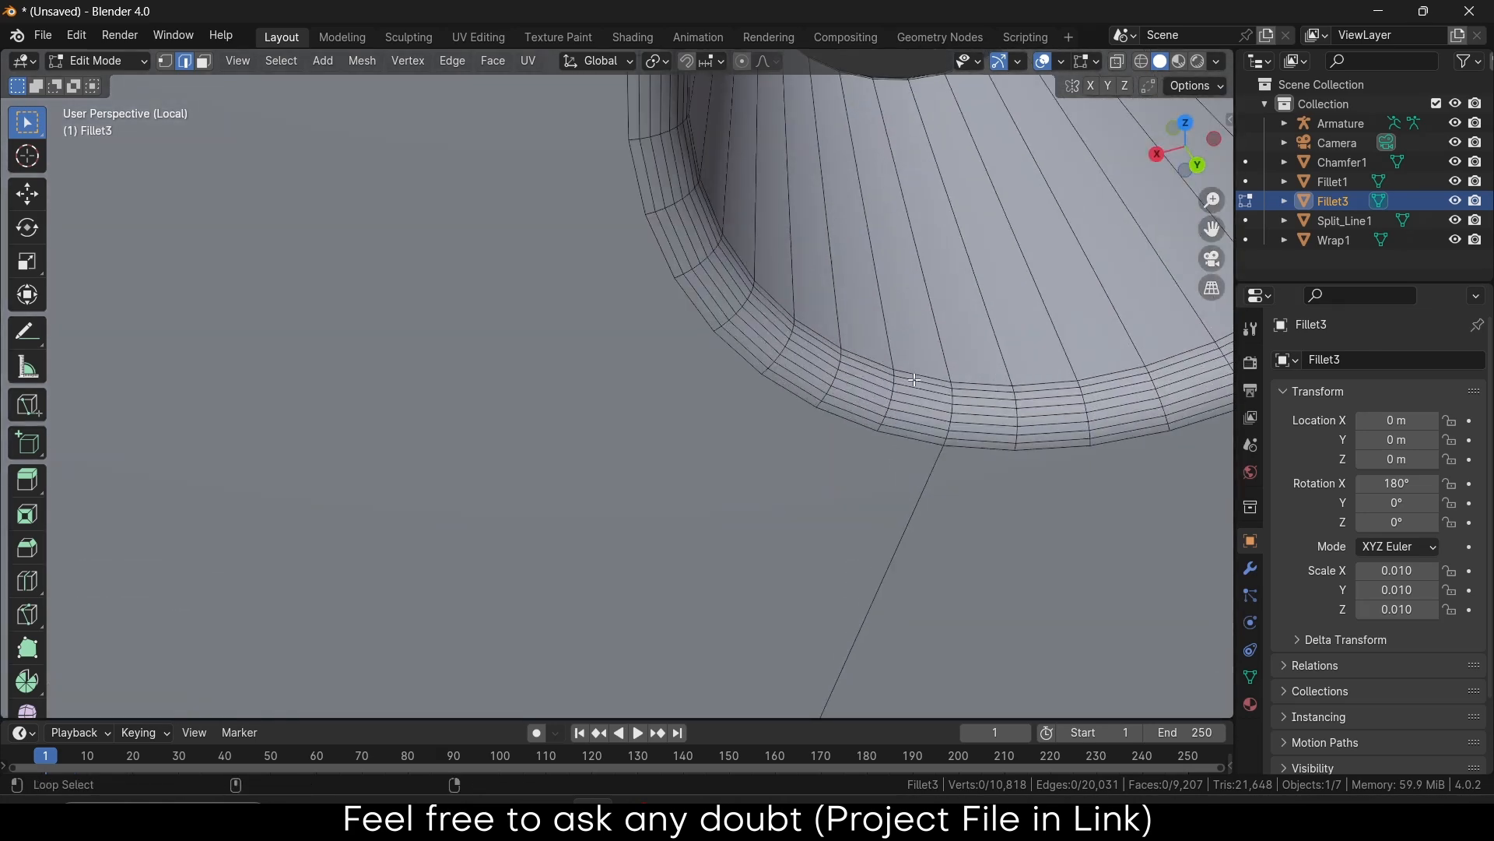
alt+click(915, 378)
middle_drag(915, 378, 950, 371)
alt+shift+click(916, 412)
Snap the 3D cursor to the centre of the selected hole
scroll(926, 396, down, 8)
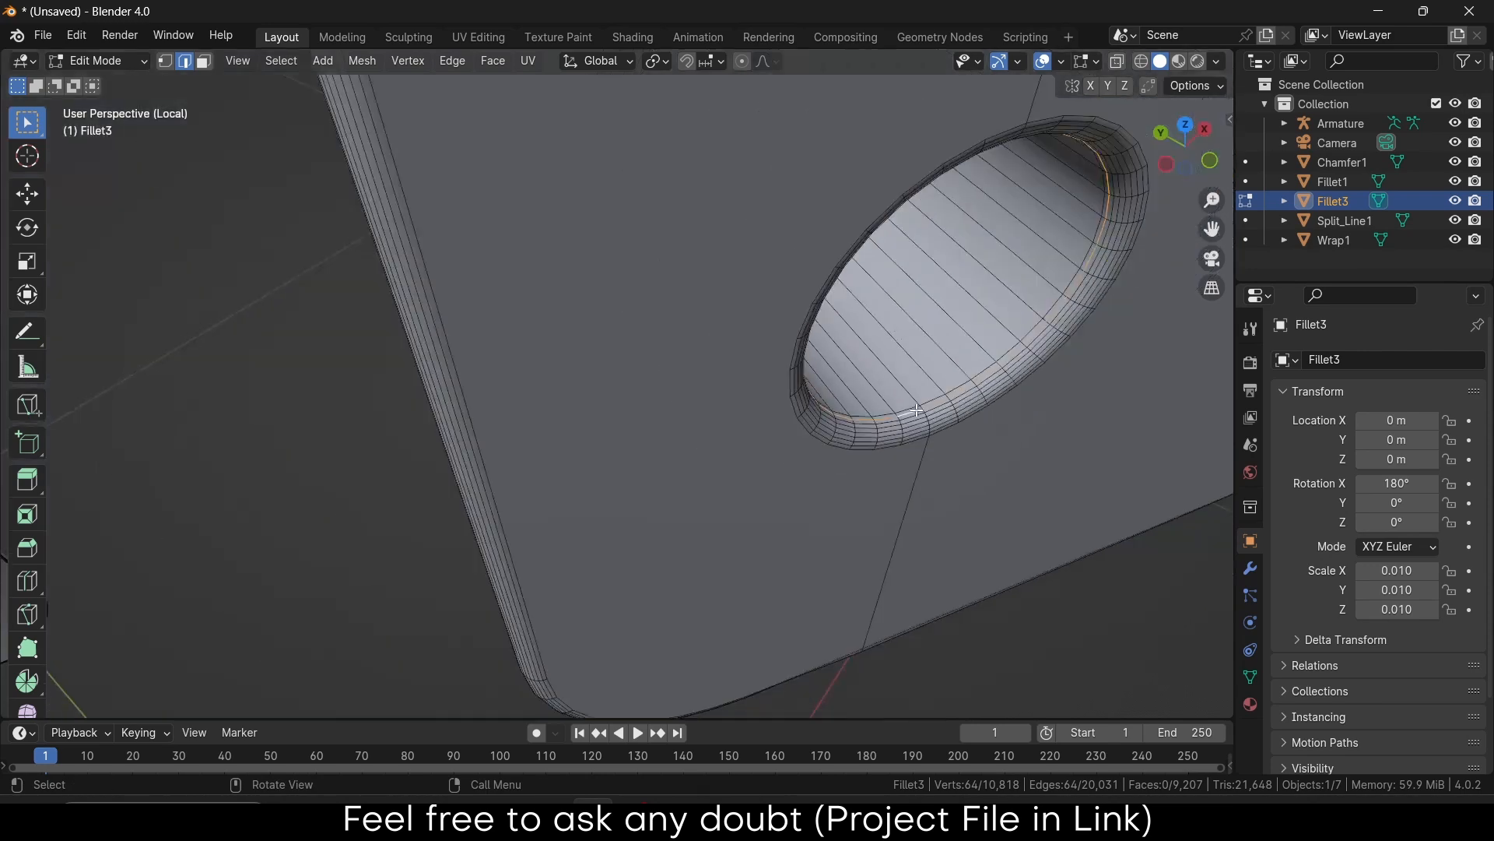
middle_drag(944, 375, 907, 369)
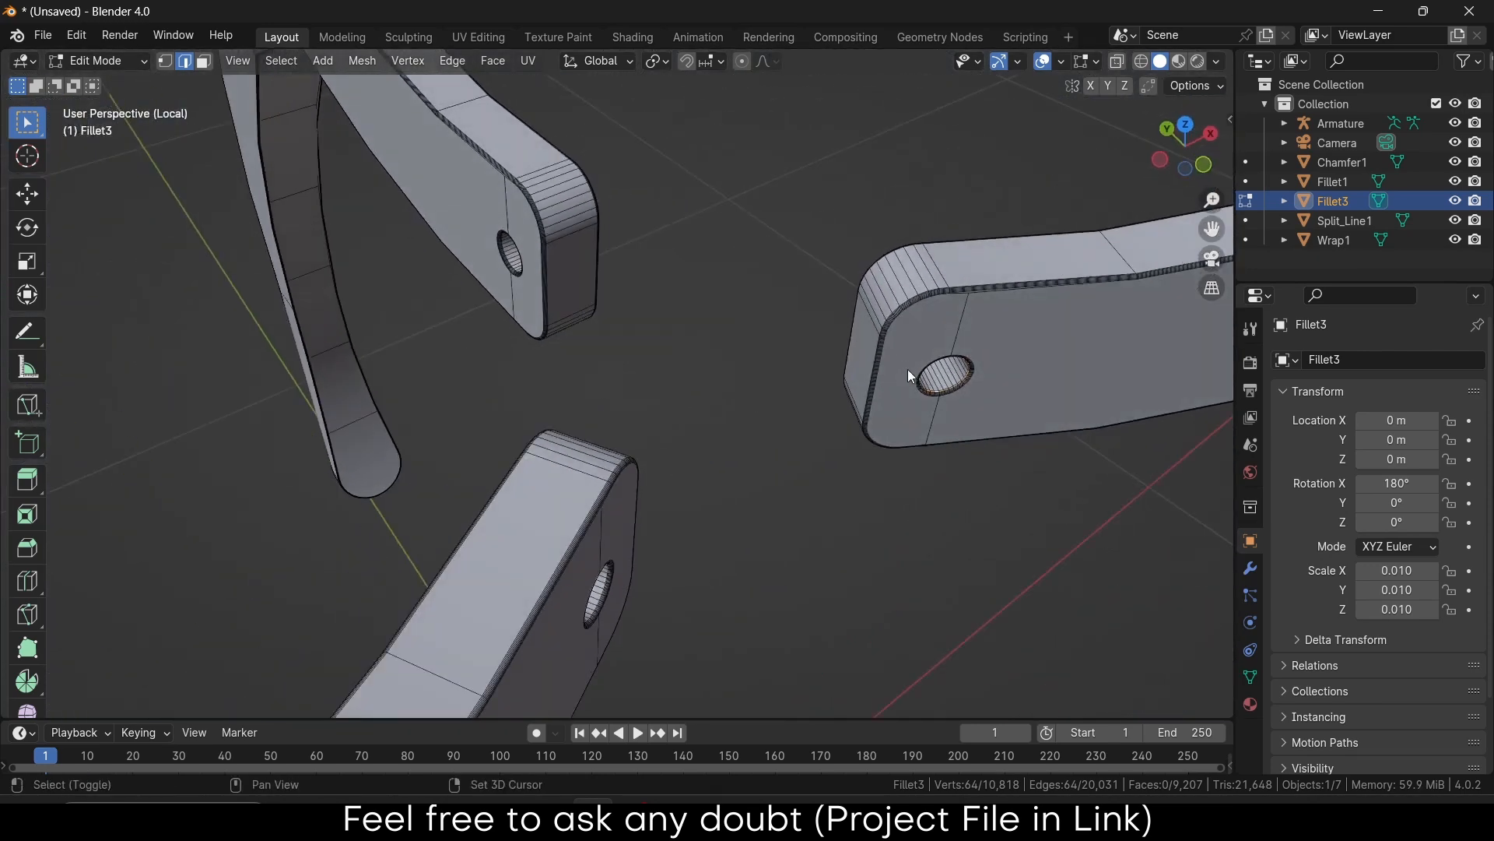
key(shift+s)
click(895, 483)
middle_drag(997, 383, 959, 346)
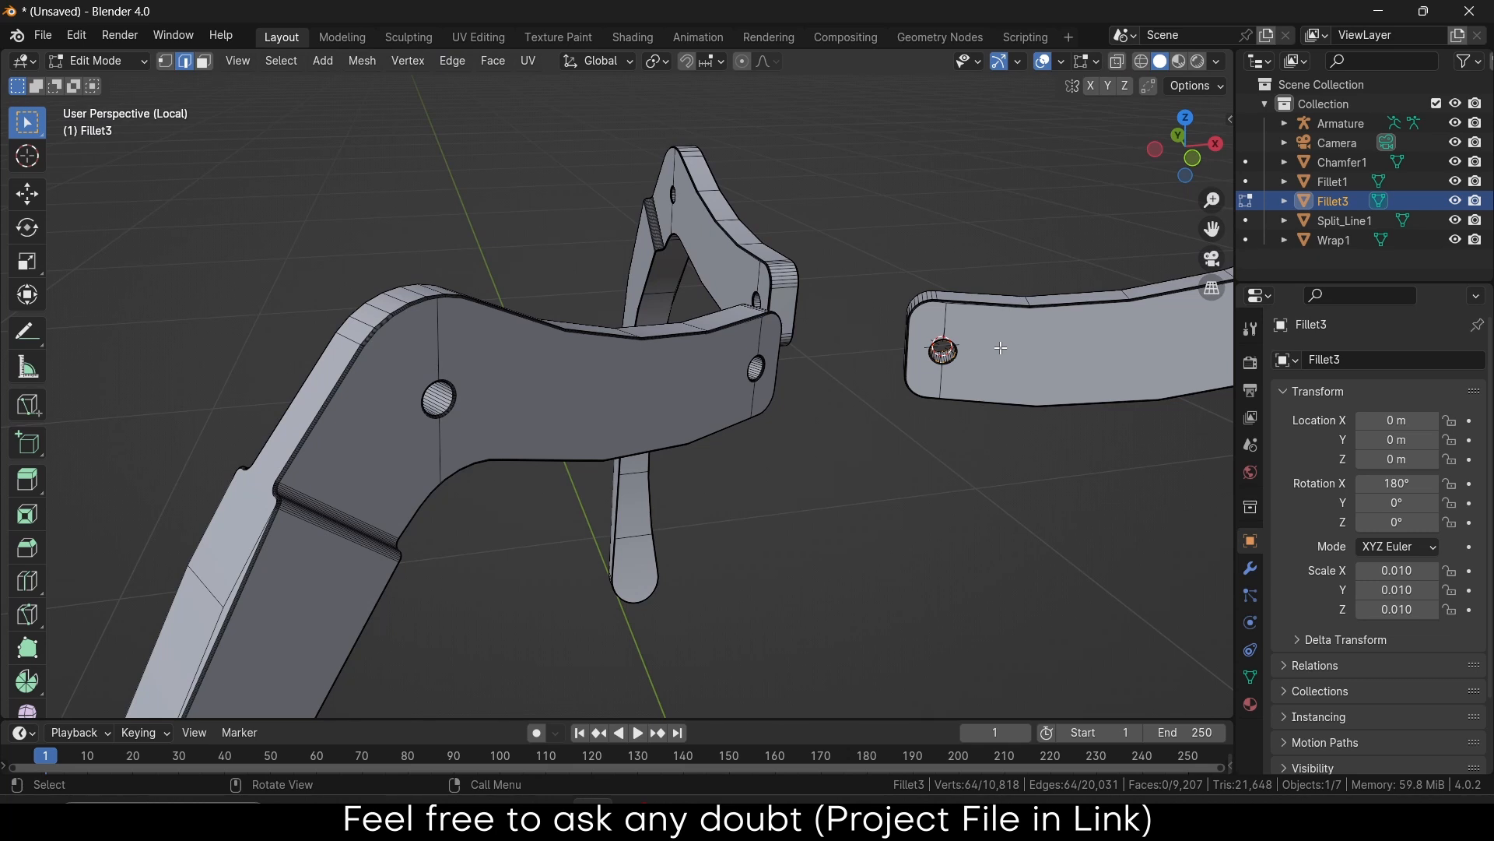
Bring back the full claw, then isolate the Armature in bone edit mode
key(Tab)
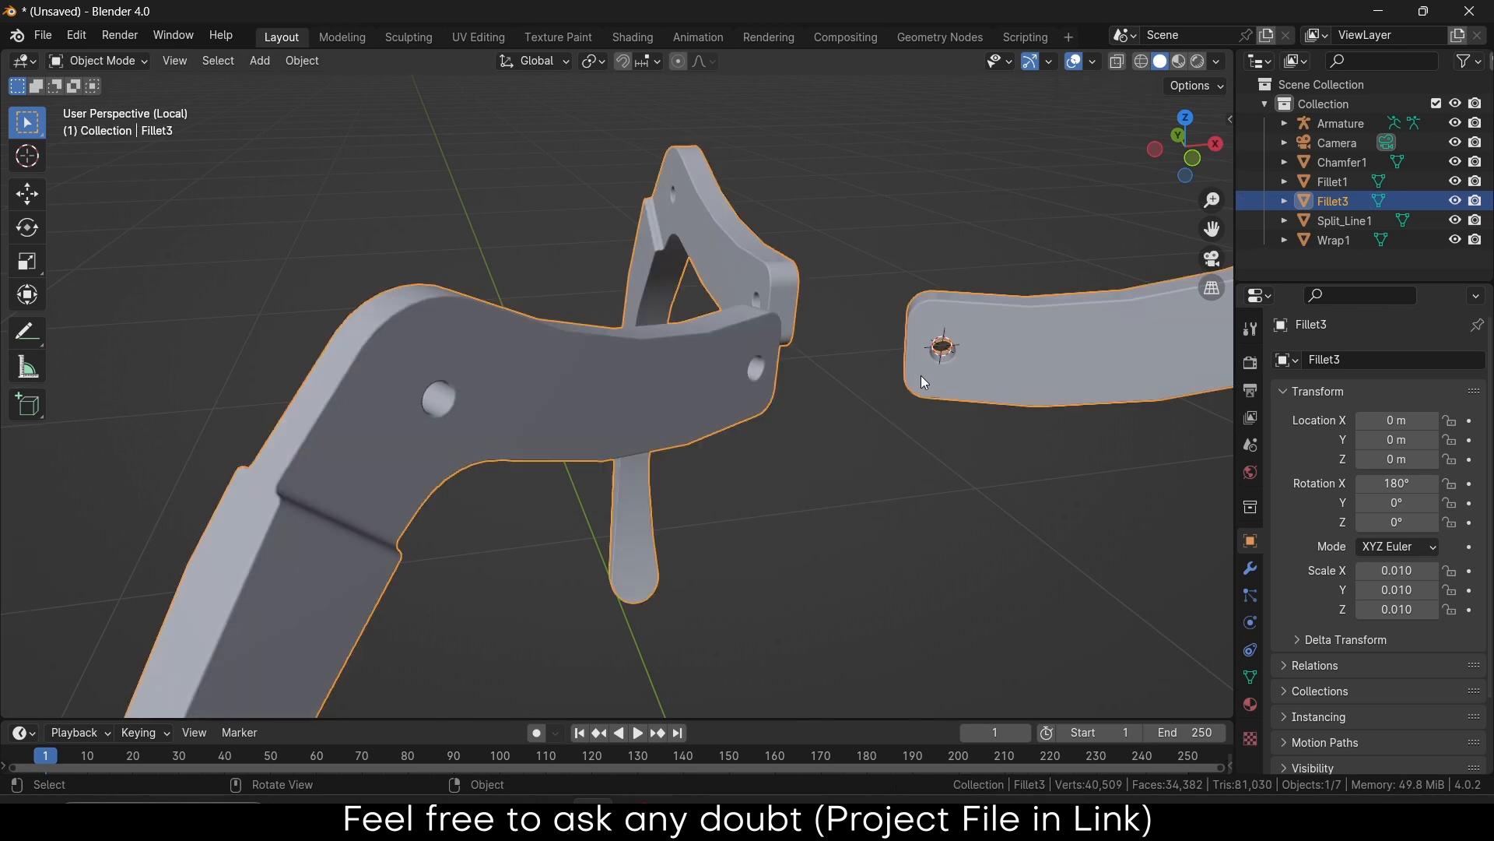
scroll(923, 376, down, 8)
key(KP_Divide)
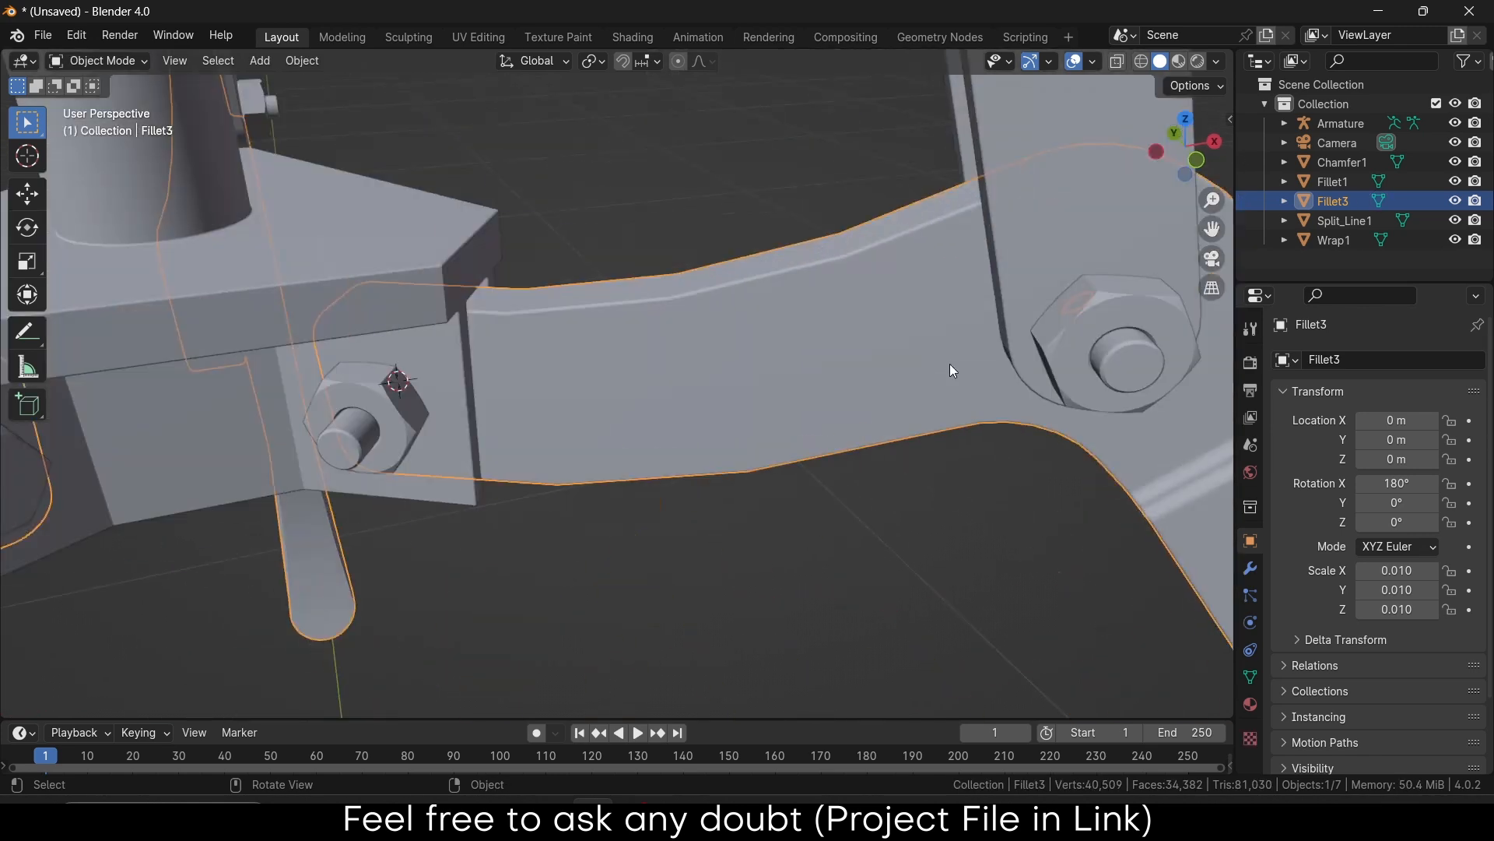
scroll(1077, 312, down, 6)
middle_drag(1045, 294, 916, 358)
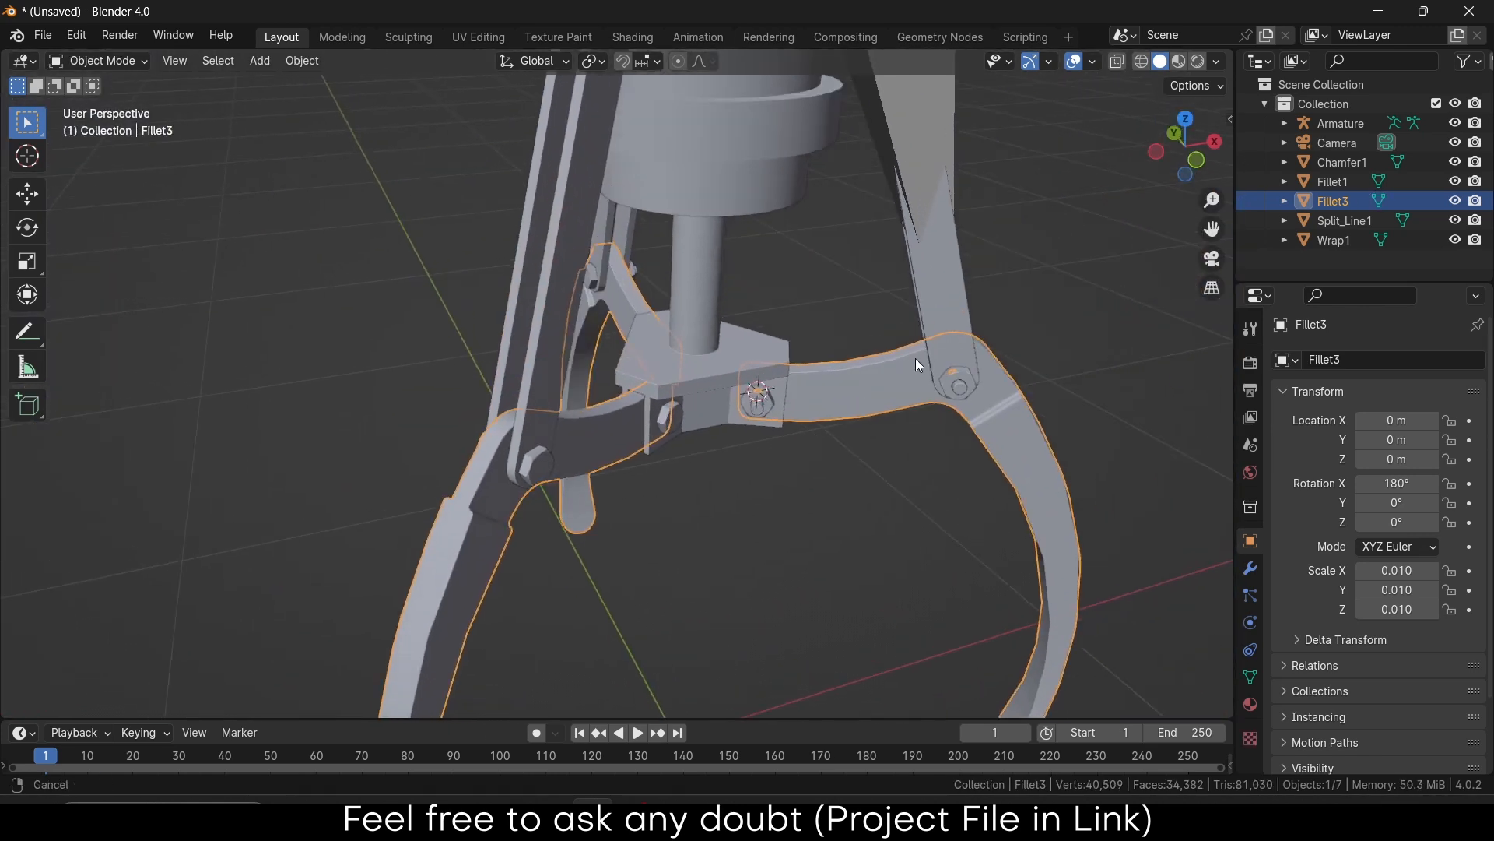
click(923, 133)
key(Tab)
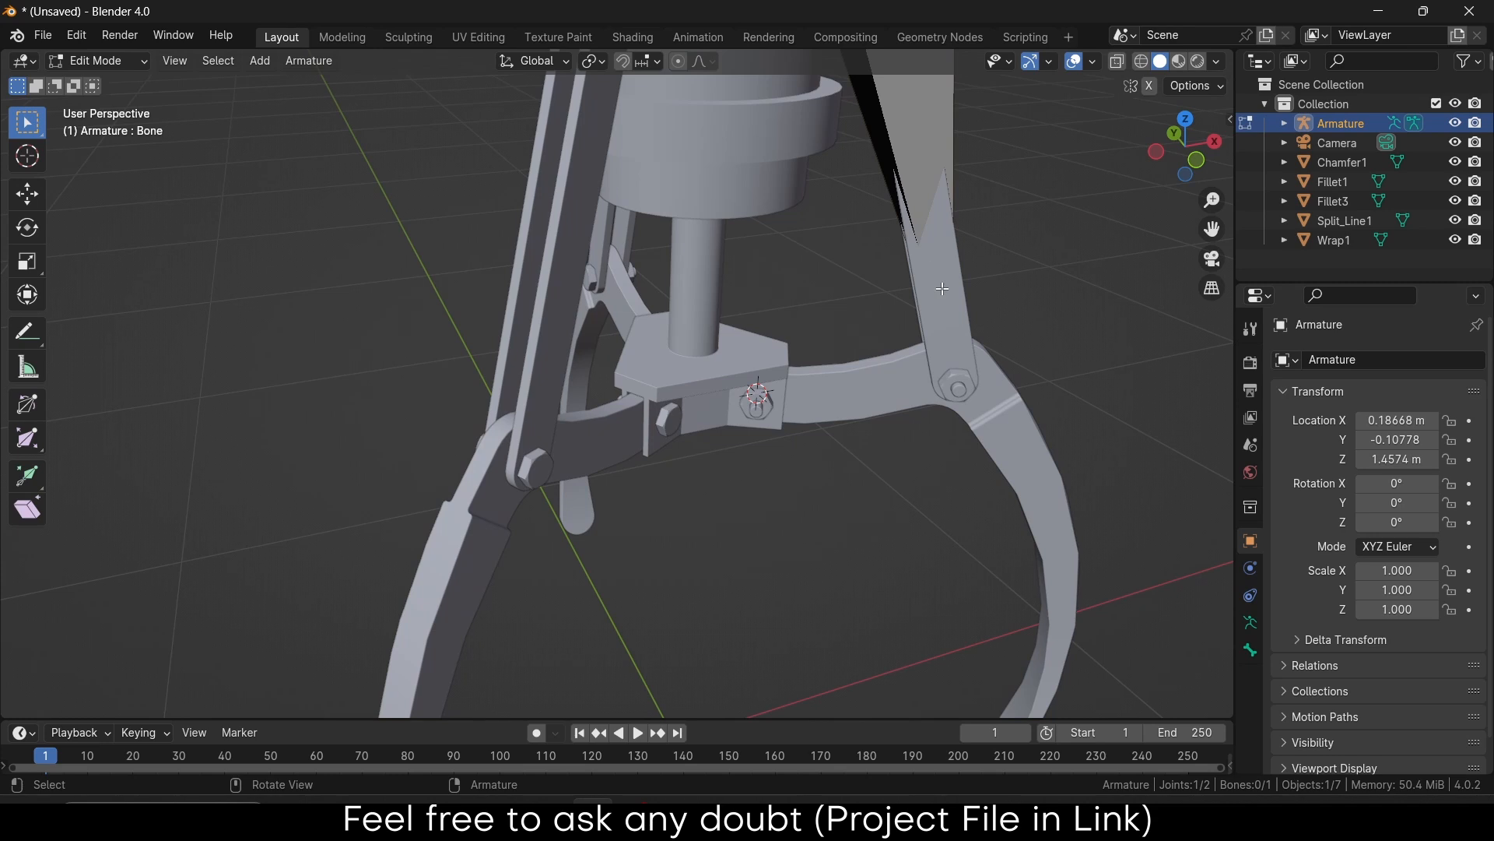
key(KP_Divide)
middle_drag(620, 588, 646, 588)
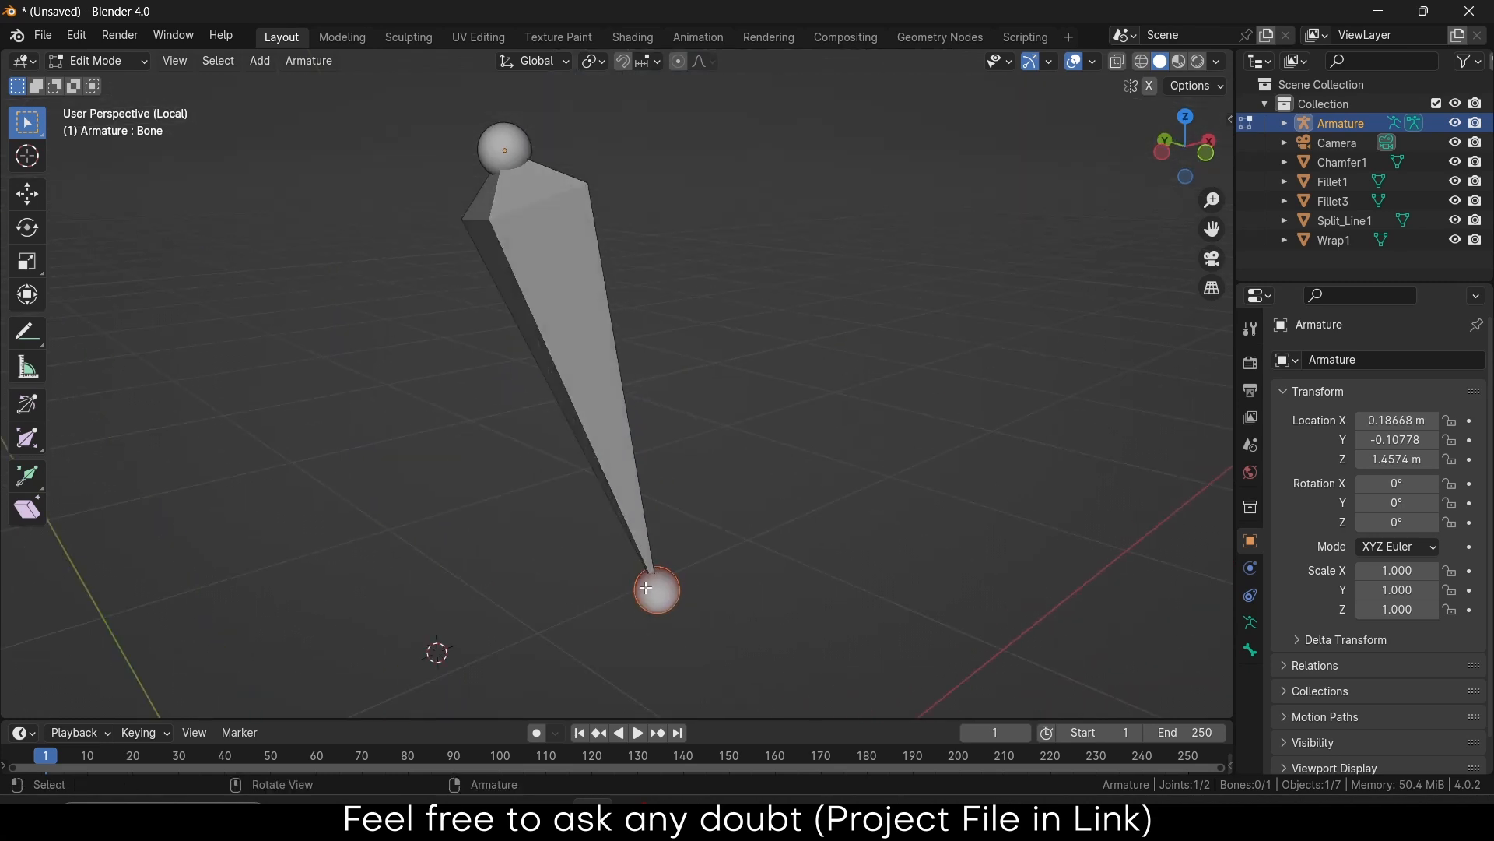
Extrude a second bone and snap its tail to the 3D cursor in the Fillet3 hole
key(e)
click(566, 627)
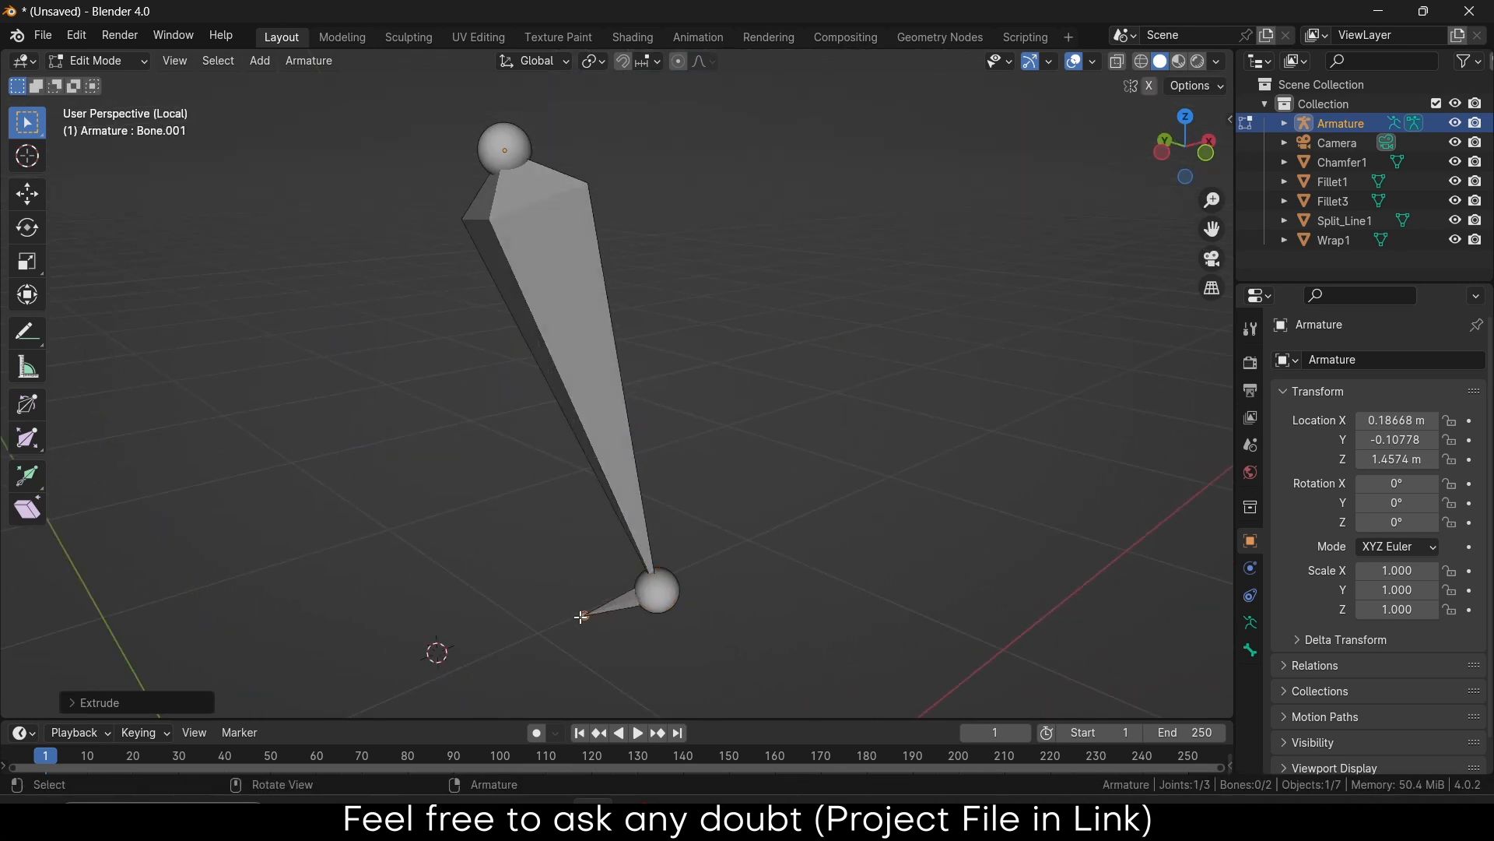
key(shift+s)
click(629, 492)
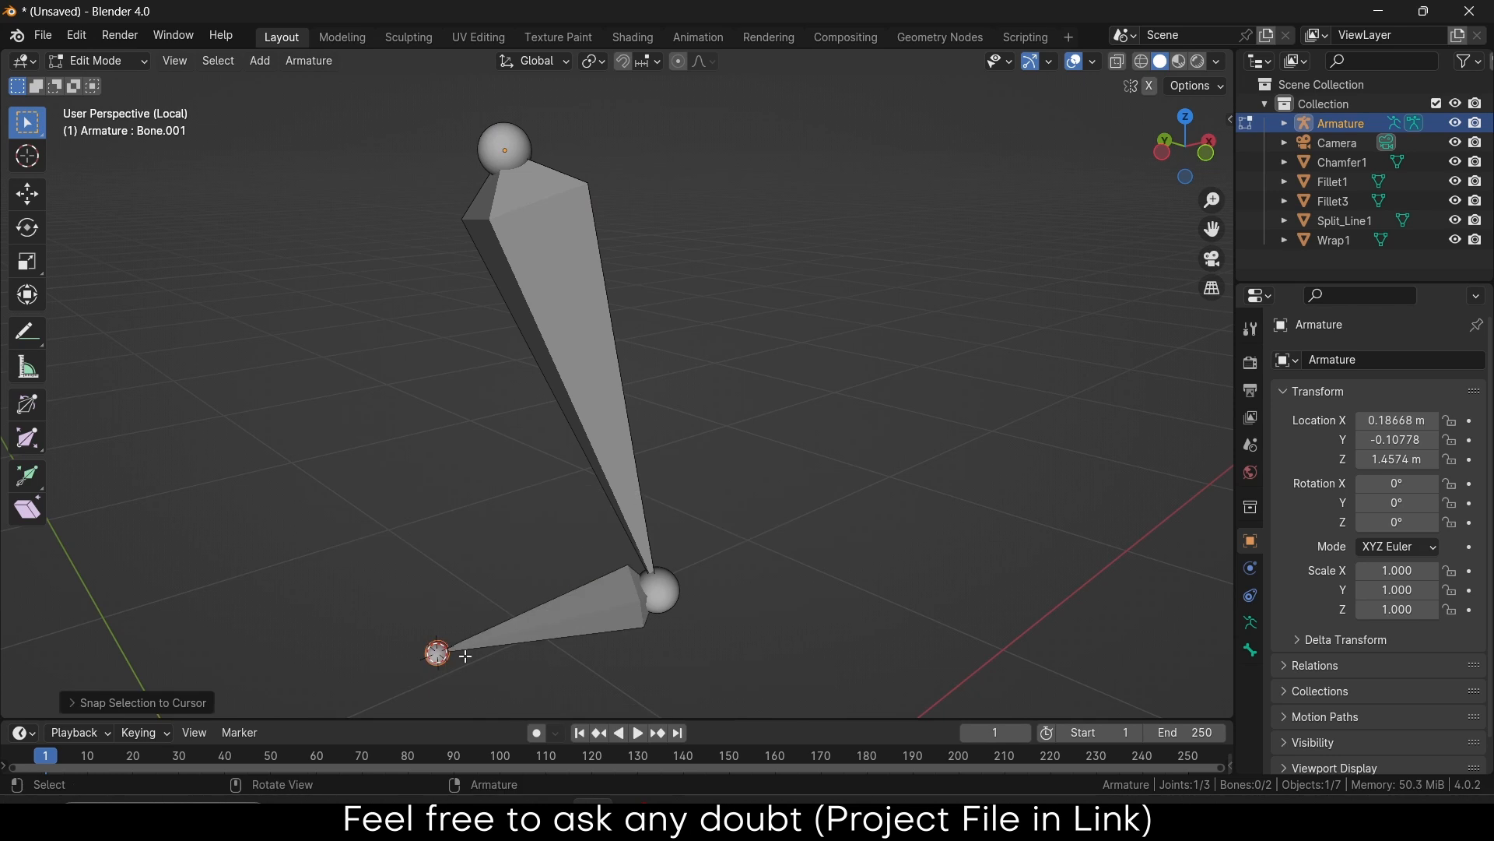
scroll(466, 657, up, 3)
key(KP_3)
scroll(470, 631, down, 6)
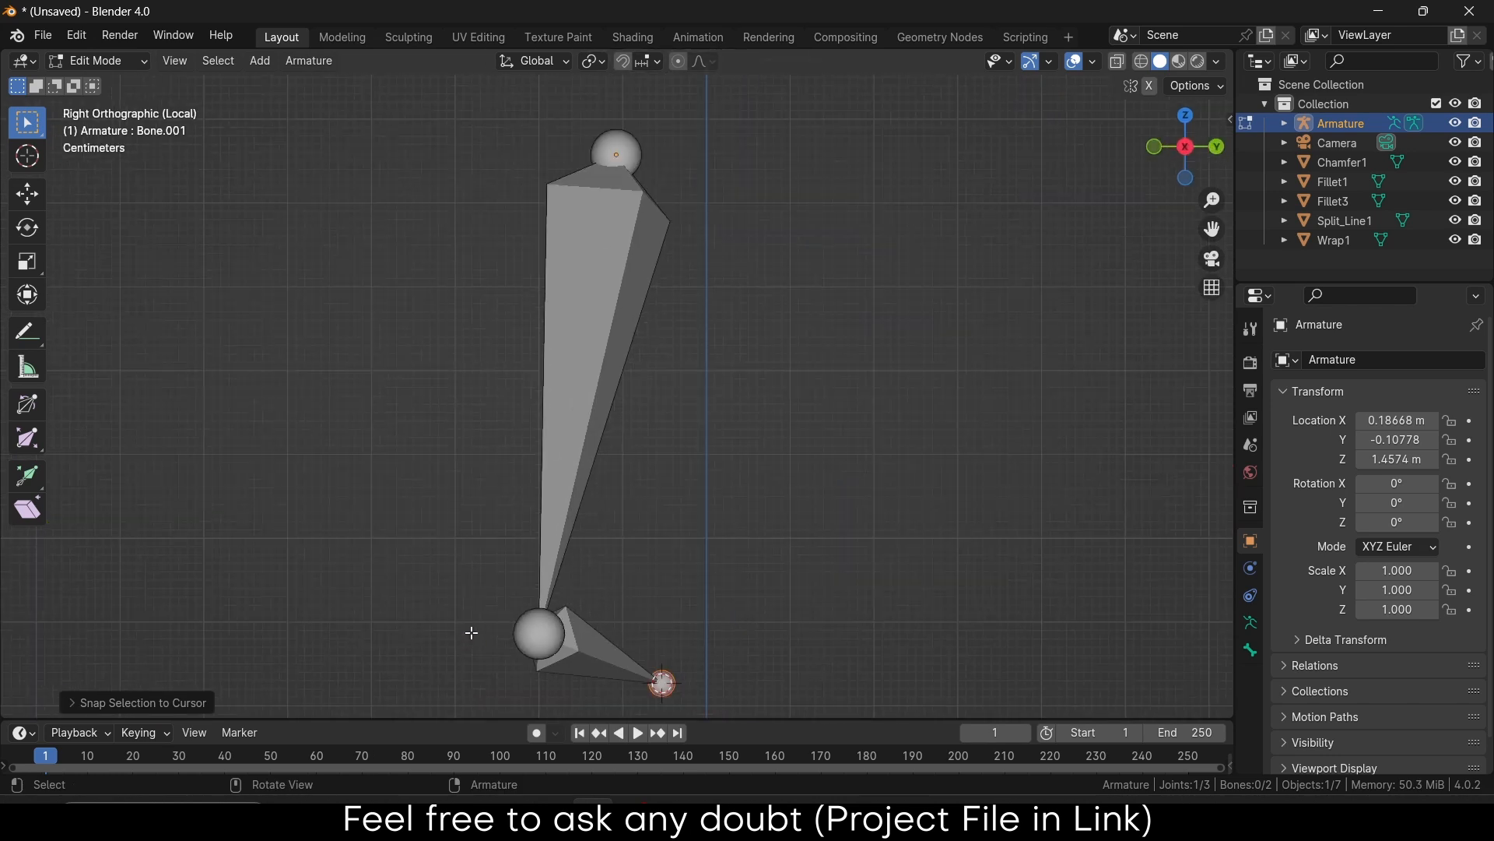
middle_drag(472, 630, 743, 647)
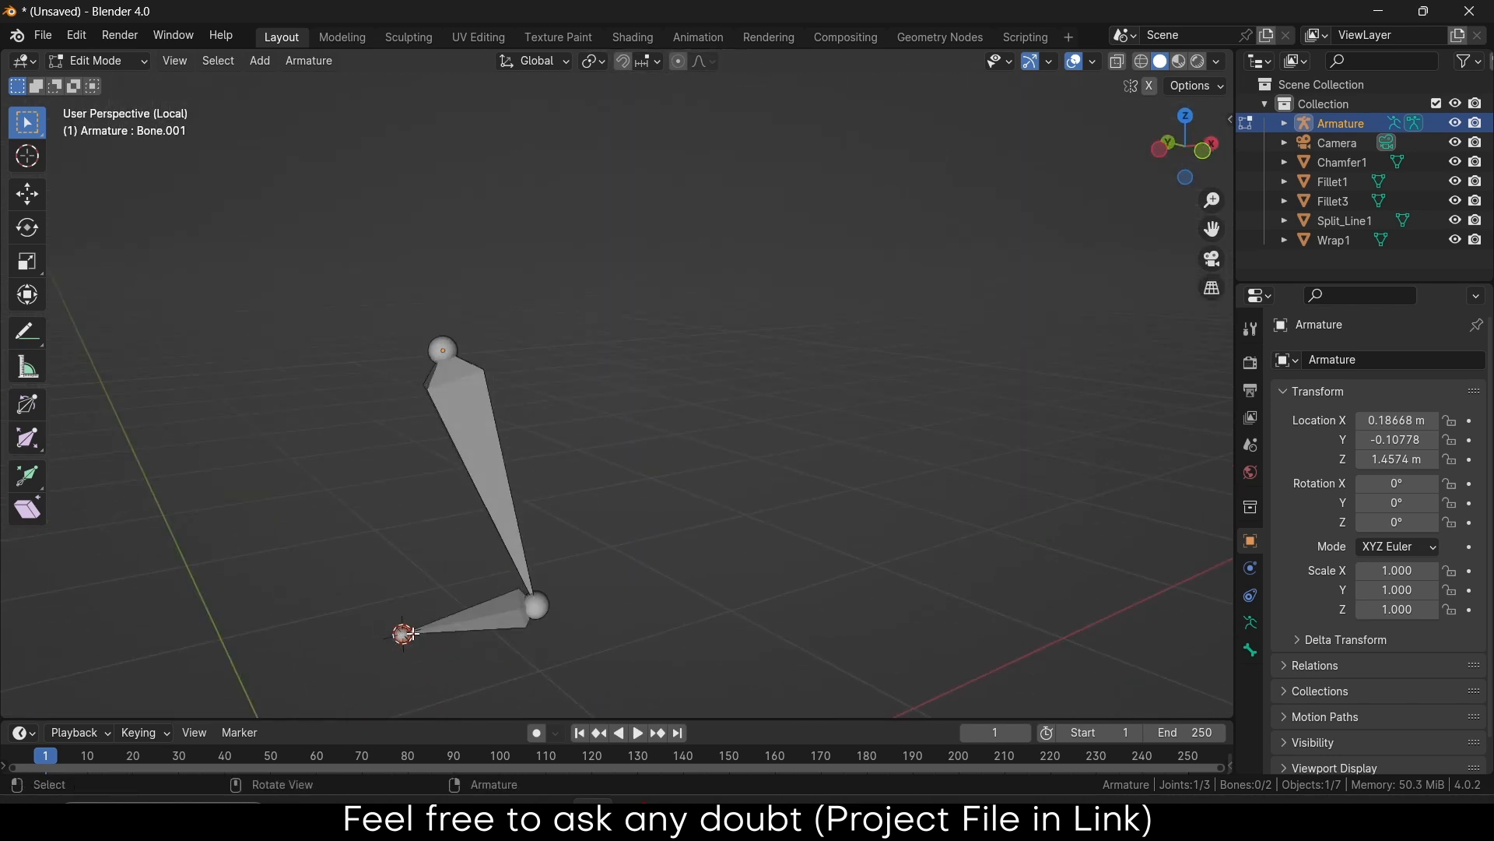
scroll(403, 634, up, 3)
Extrude a short third bone straight up along Z, then return to Object Mode
key(e)
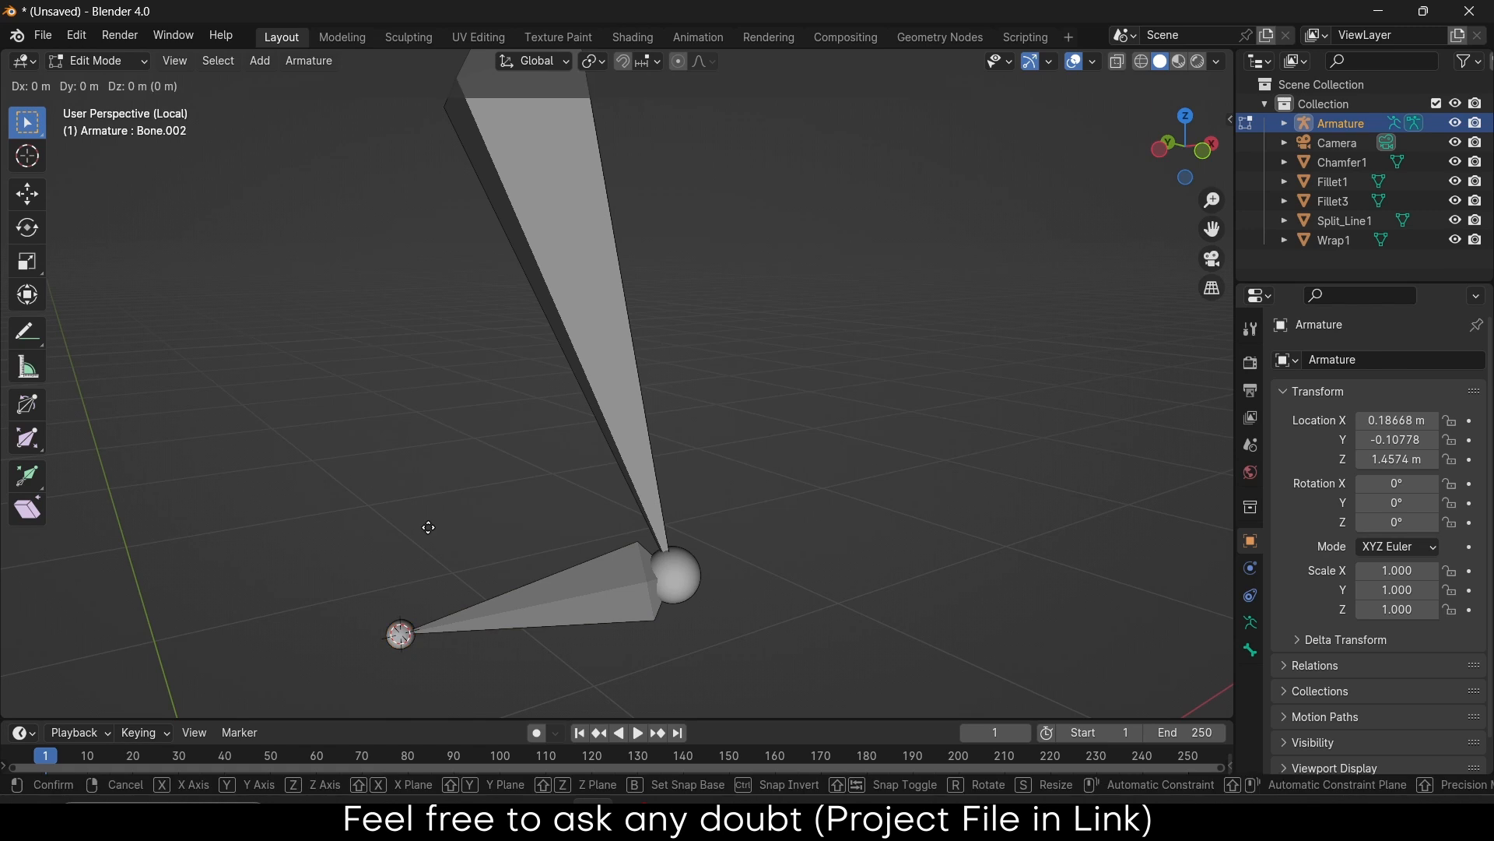
key(z)
click(428, 425)
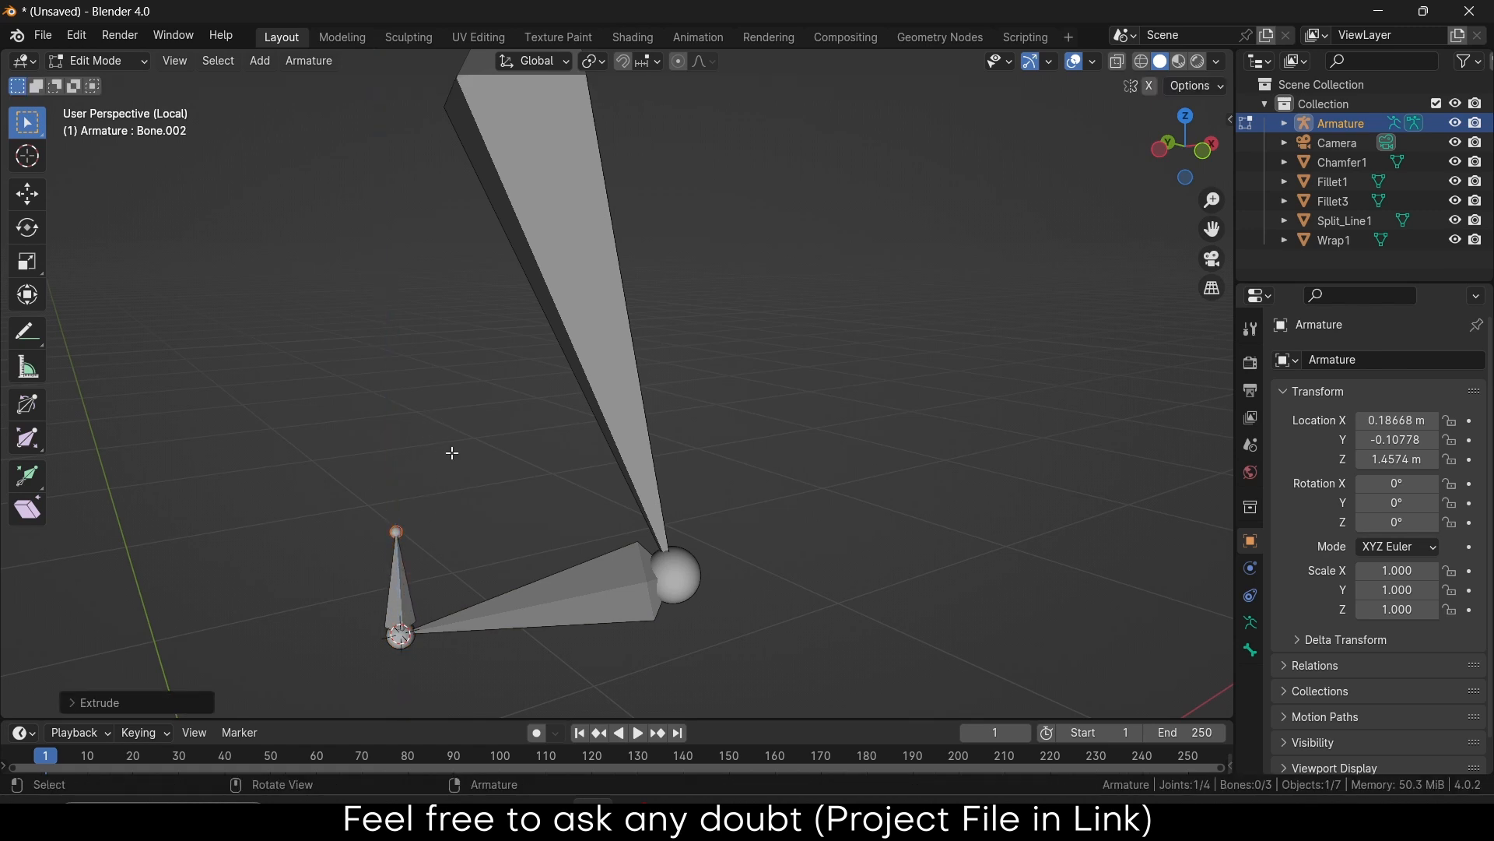
key(Tab)
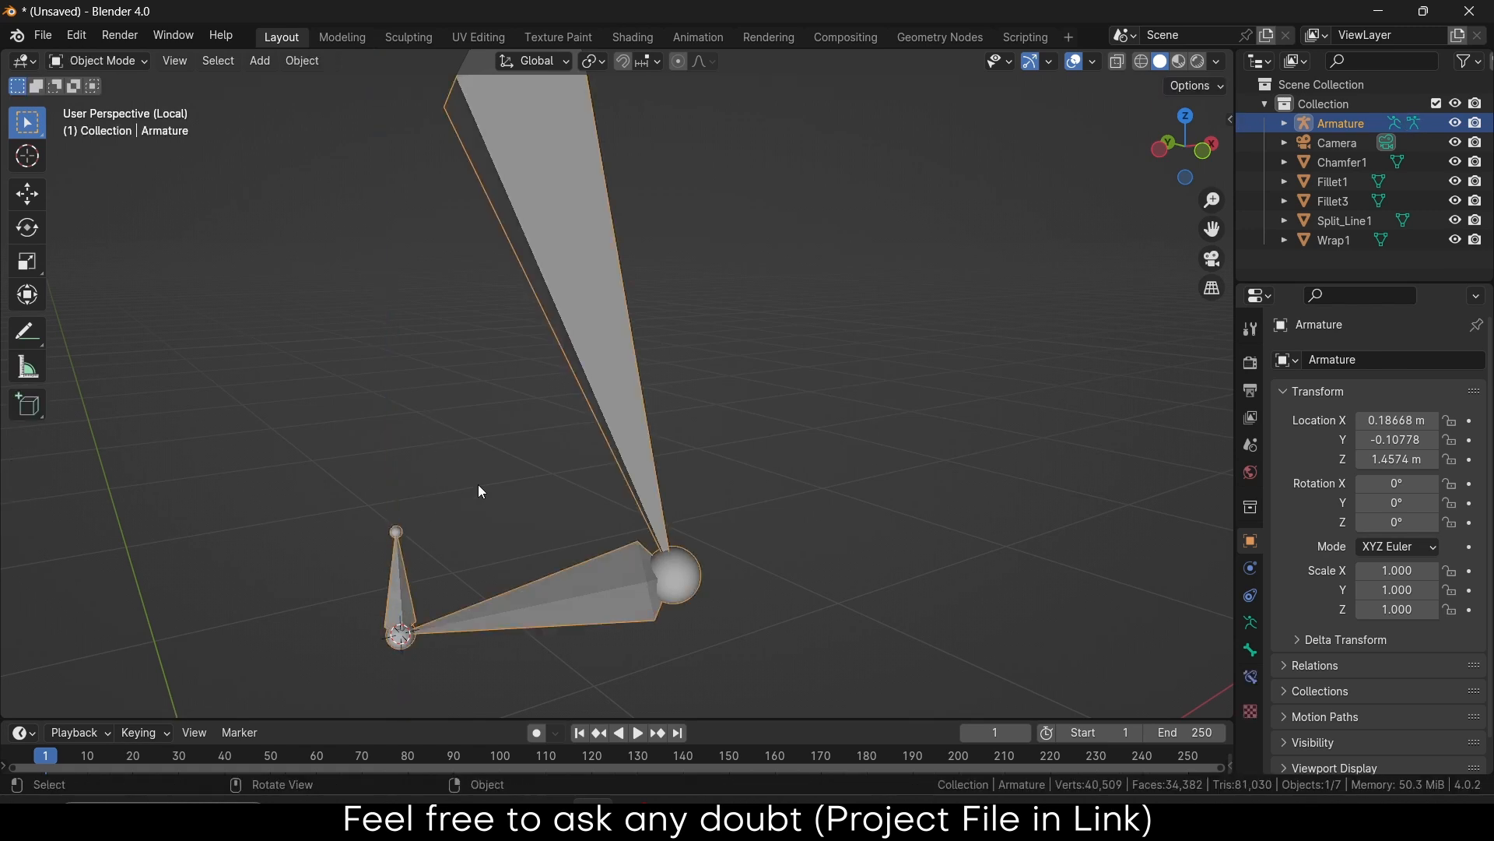
Leave local view, switch to Top view, and box-select all six claw parts
scroll(478, 484, down, 3)
key(KP_Divide)
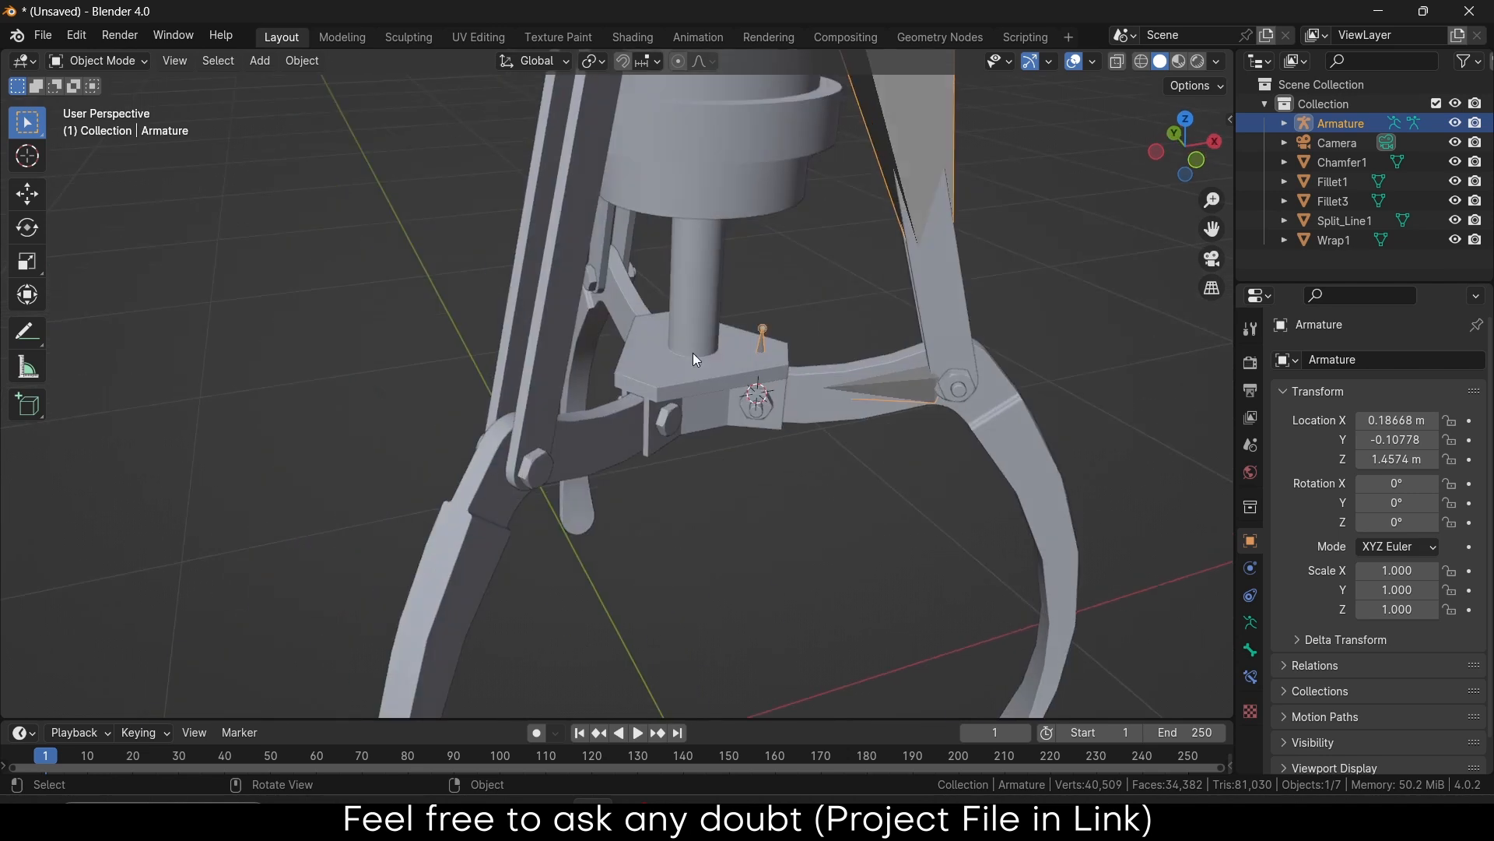
scroll(696, 360, down, 5)
middle_drag(744, 323, 789, 214)
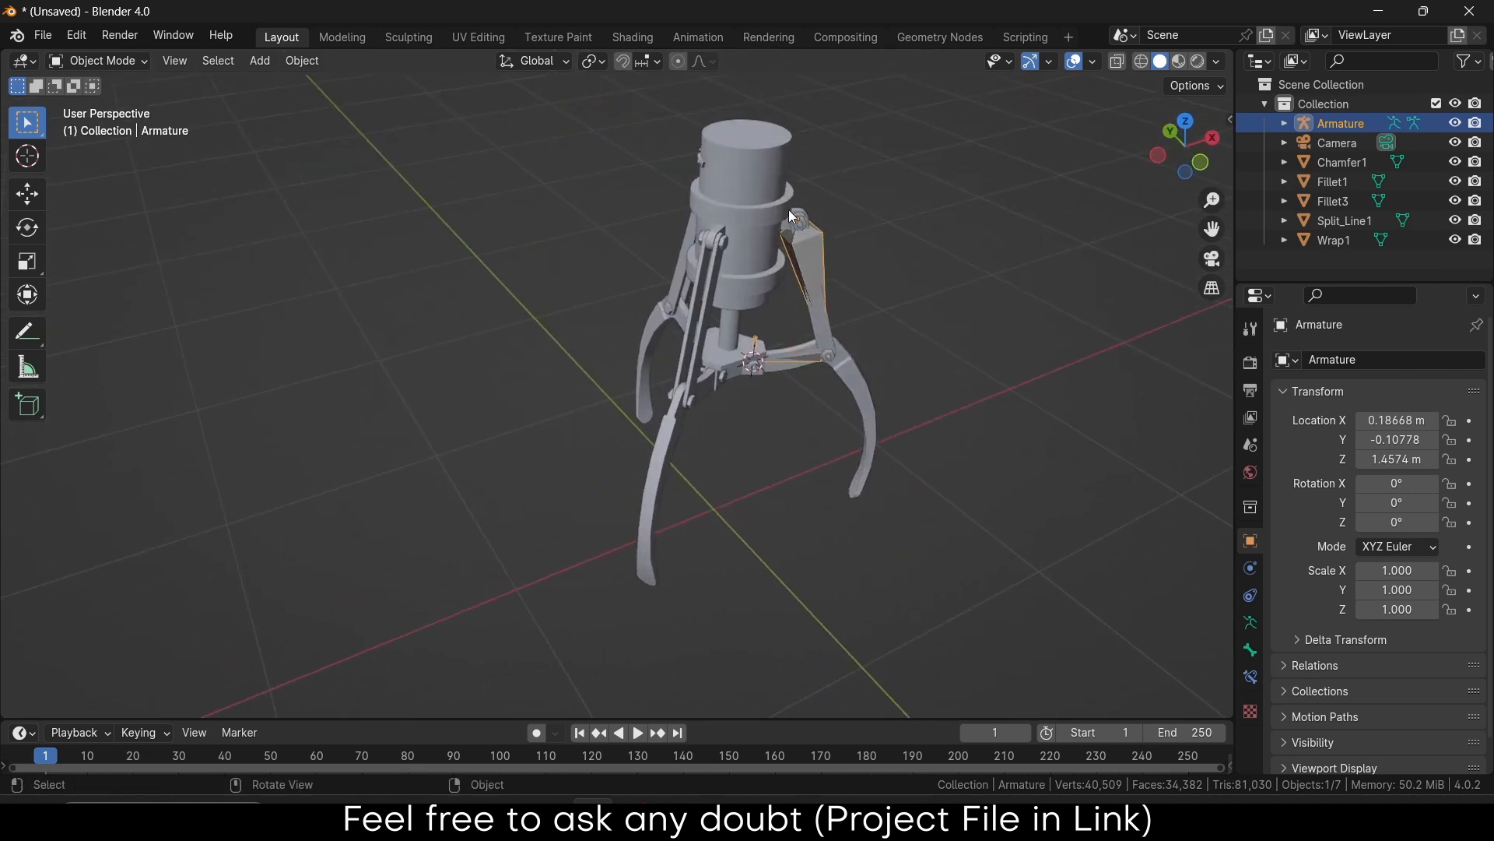
scroll(789, 211, up, 8)
scroll(838, 311, down, 6)
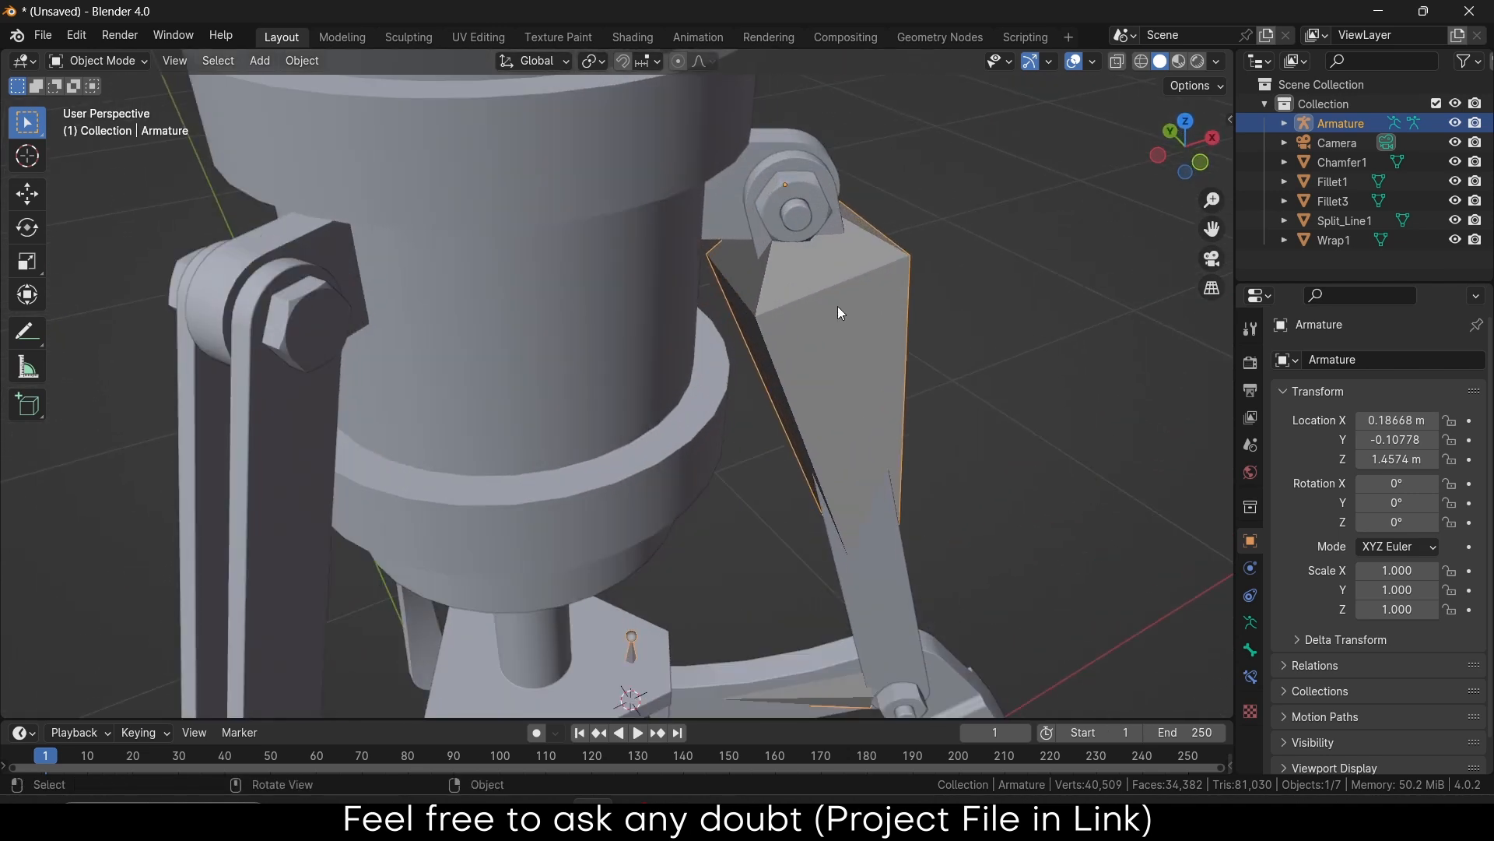
mouse_move(844, 333)
middle_down()
mouse_move(662, 356)
mouse_move(844, 390)
mouse_move(823, 314)
mouse_move(838, 325)
middle_up()
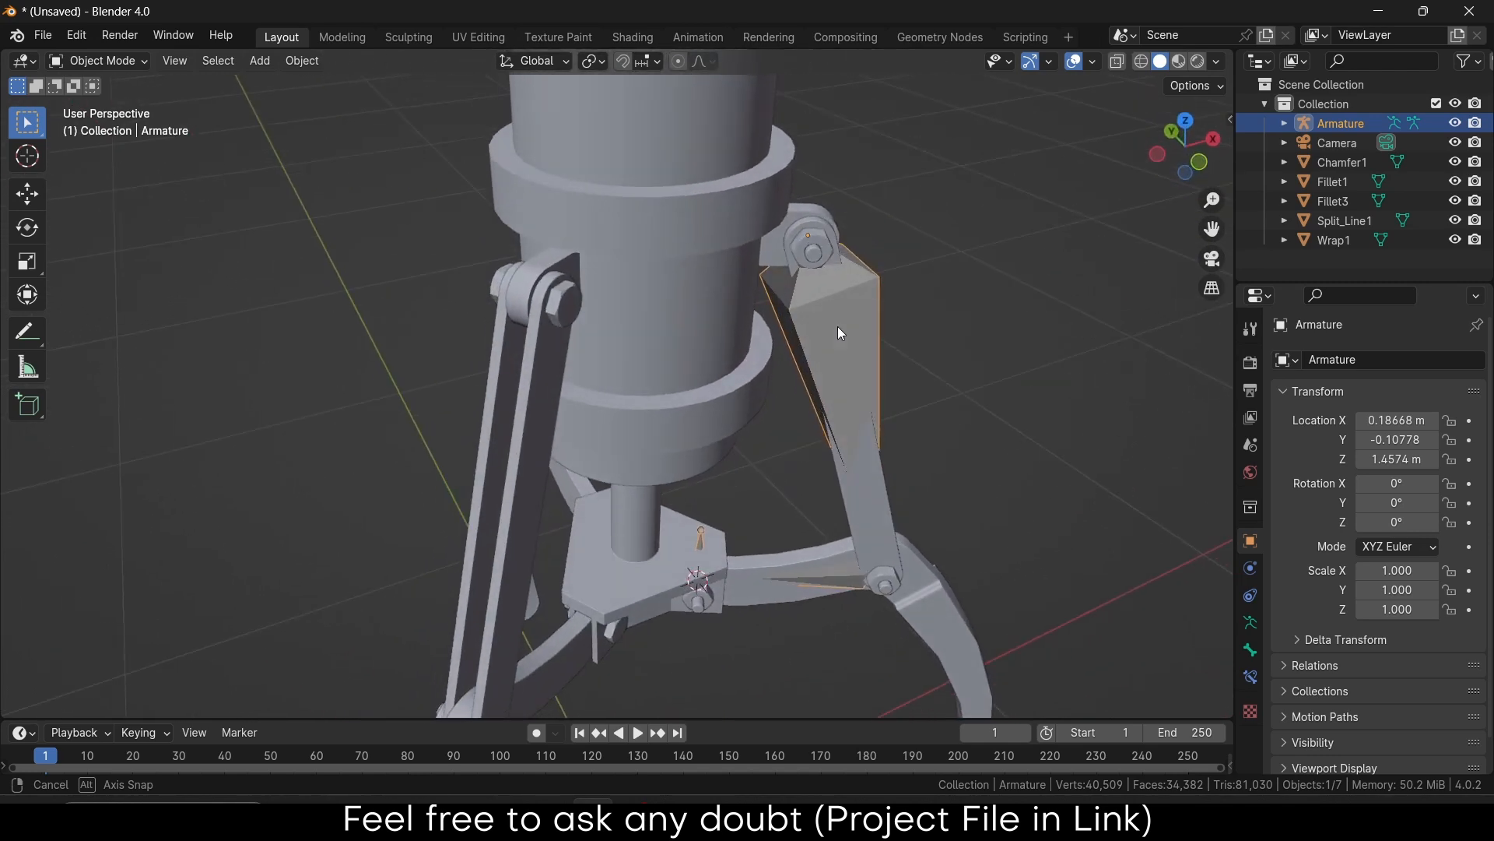
scroll(837, 330, down, 5)
middle_drag(787, 388, 703, 534)
key(KP_7)
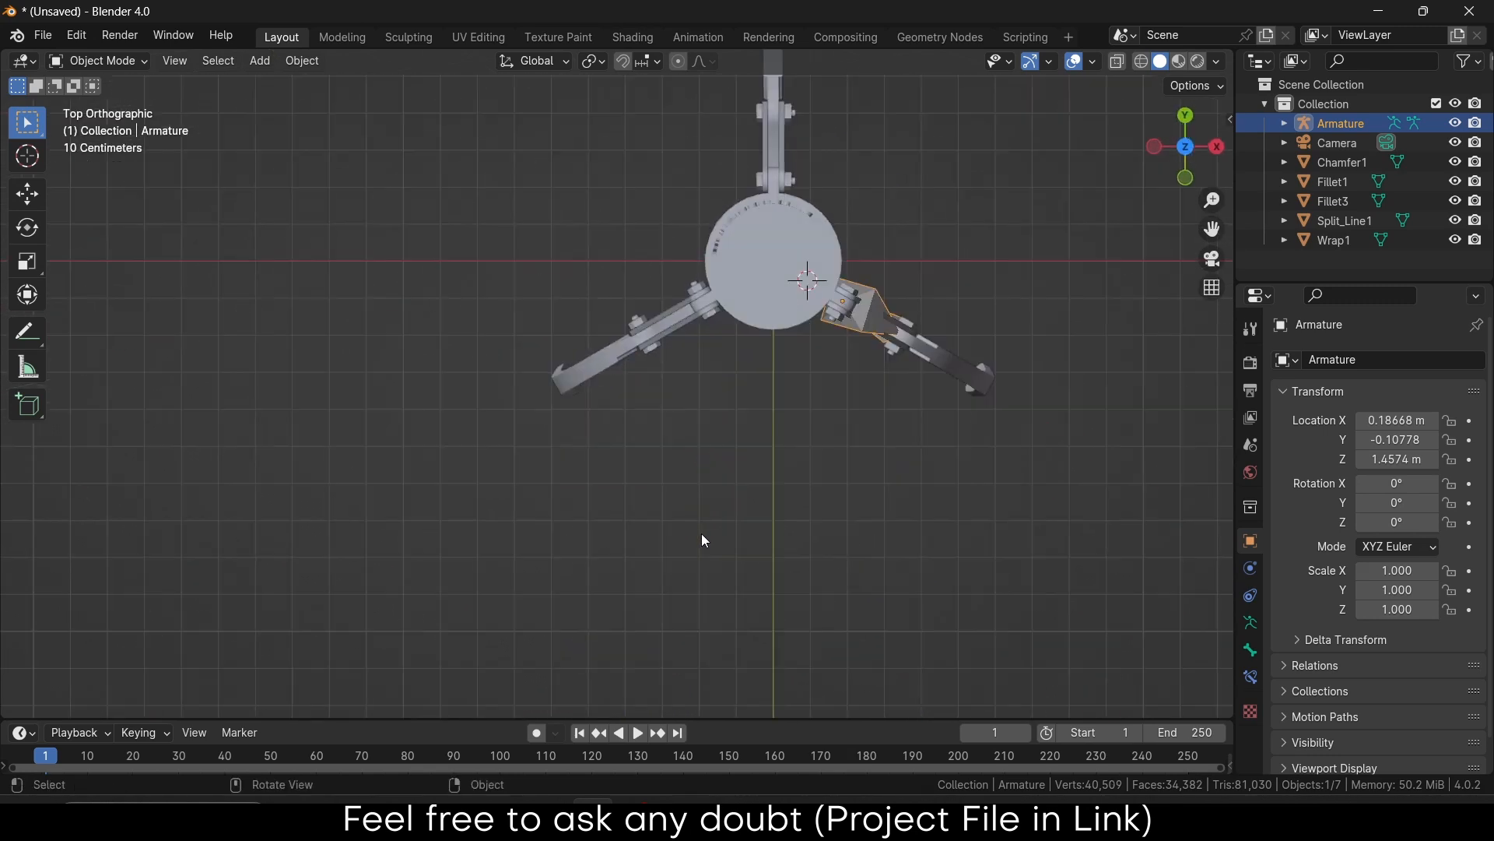
scroll(684, 252, down, 3)
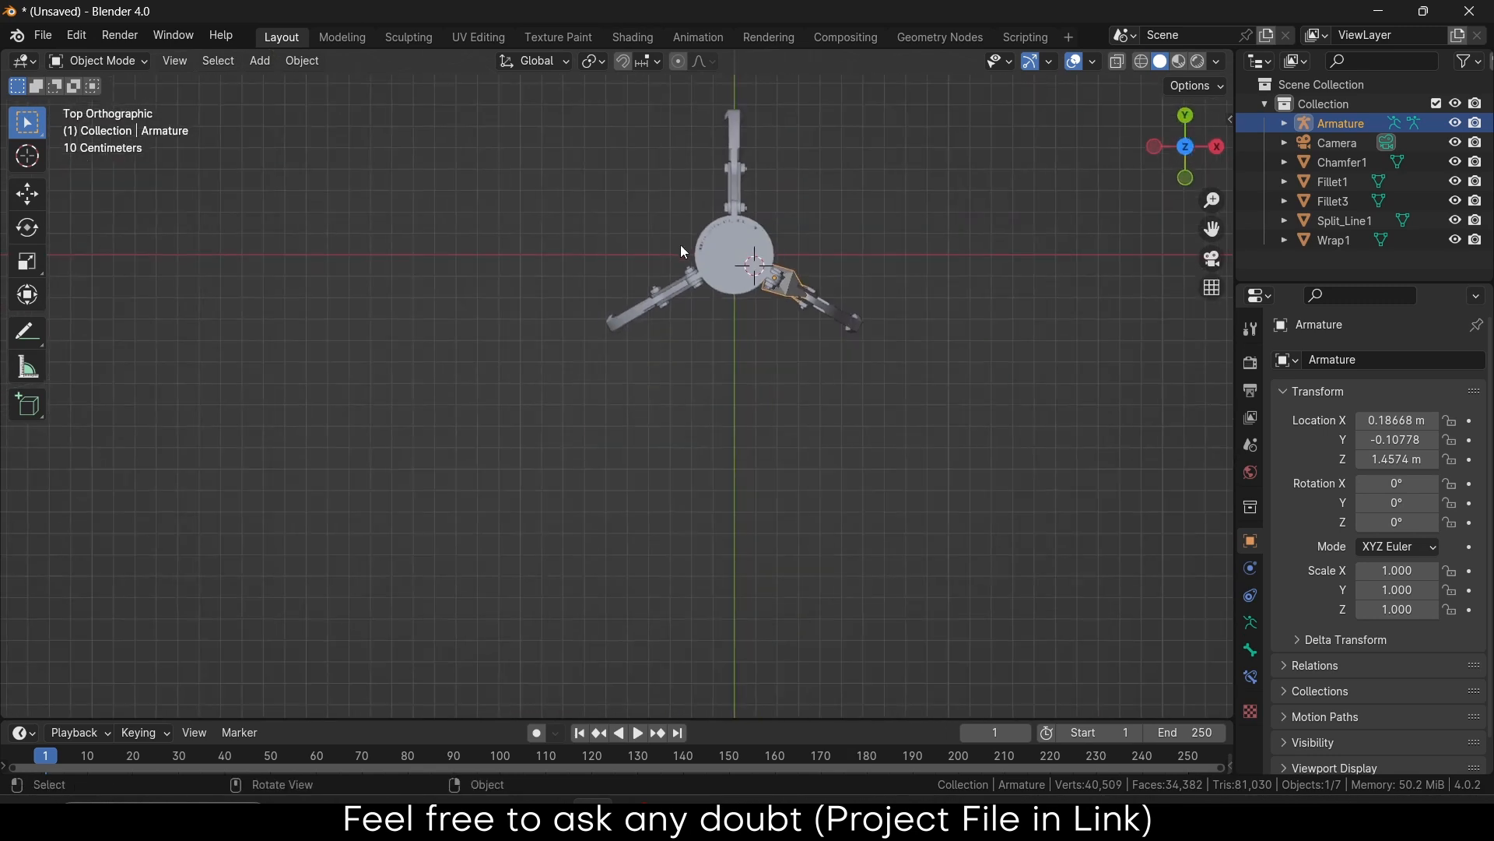
drag(569, 133, 945, 461)
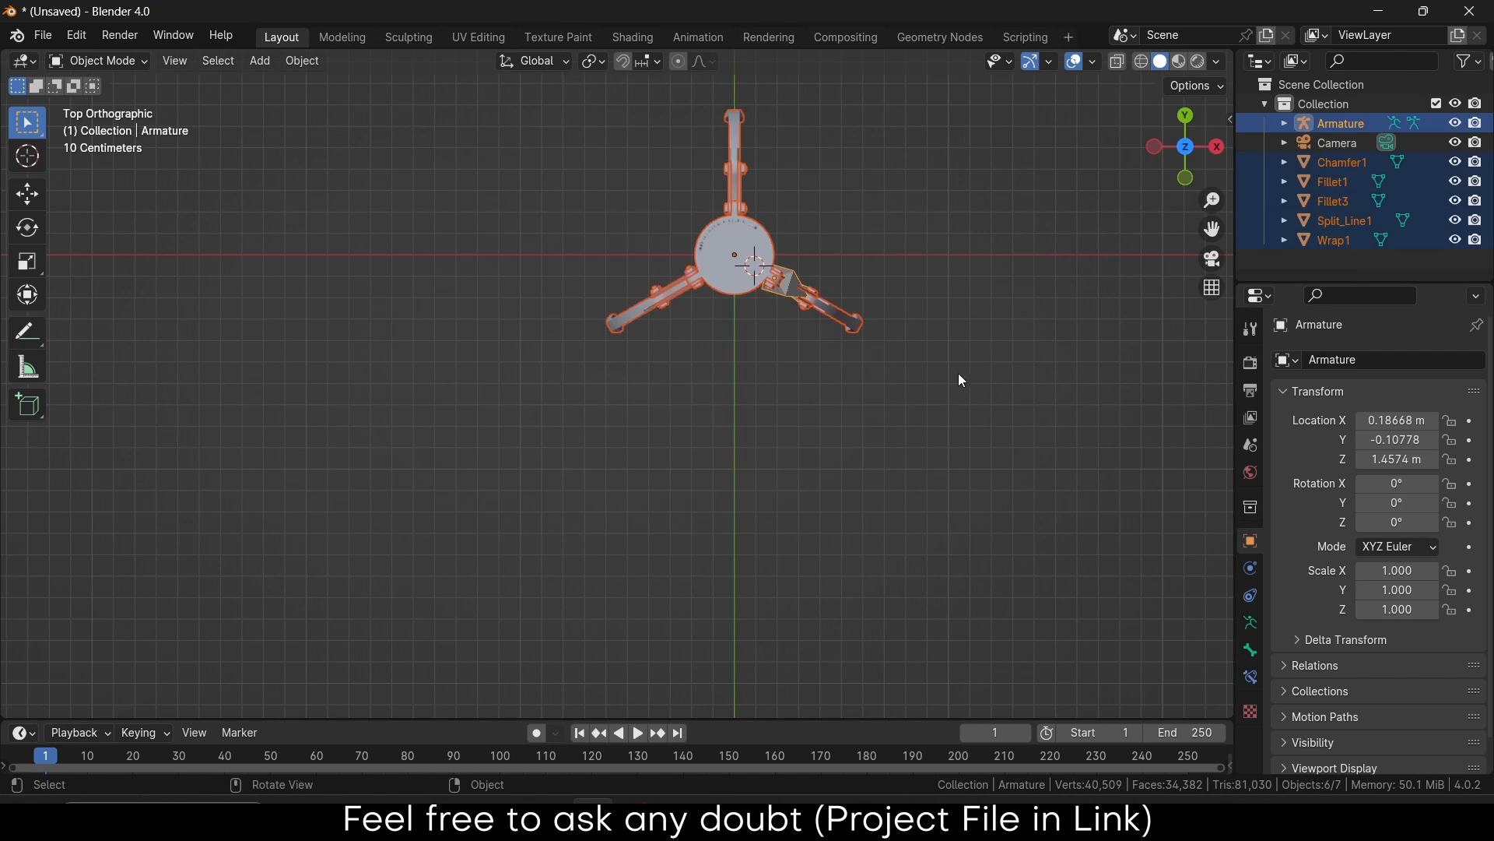
Rotate the selected claw and armature 30° around the Z axis
key(r)
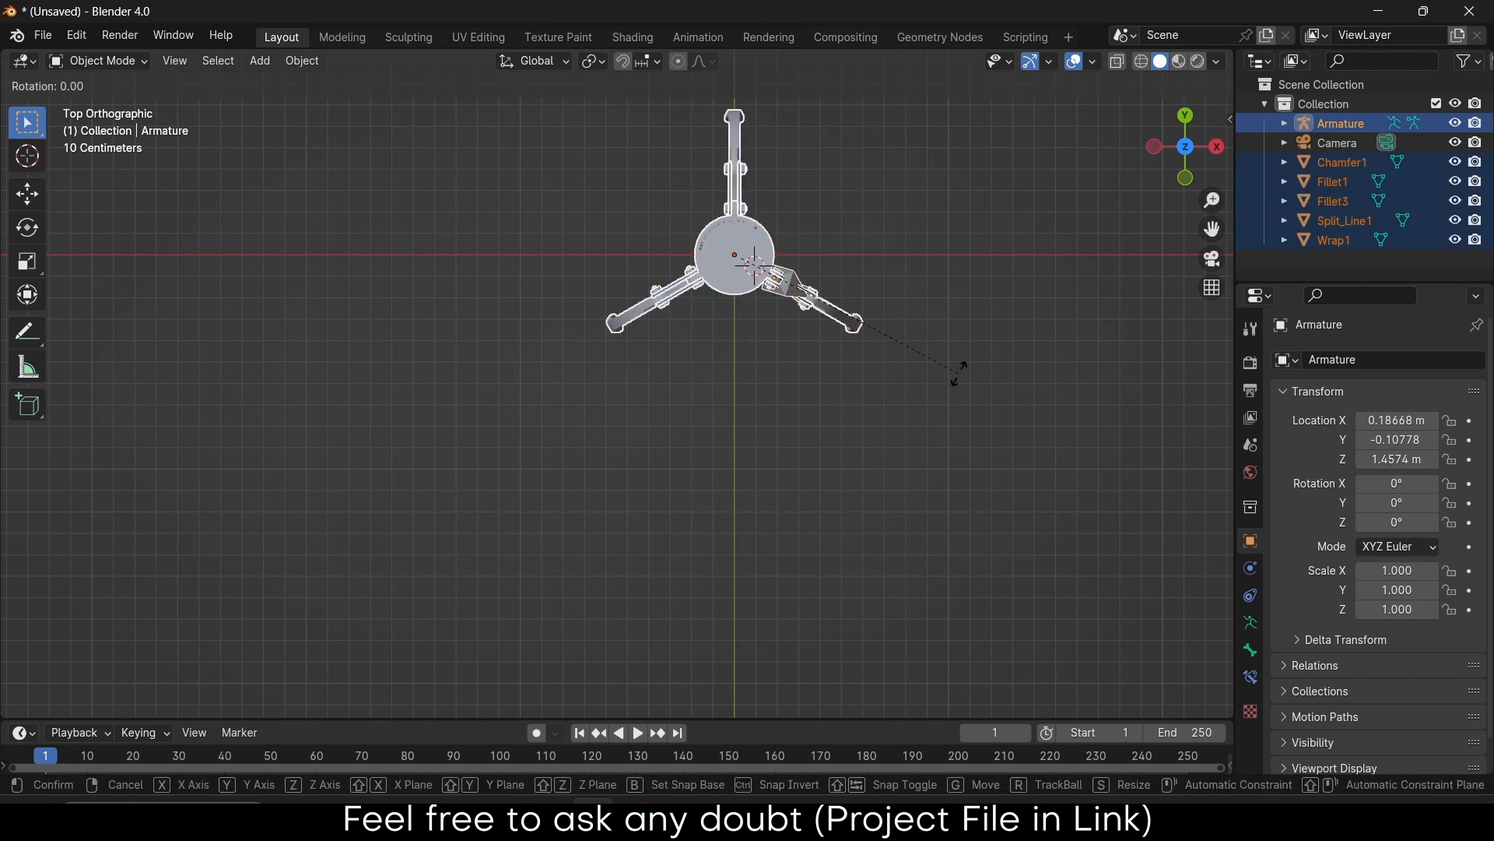
key(z)
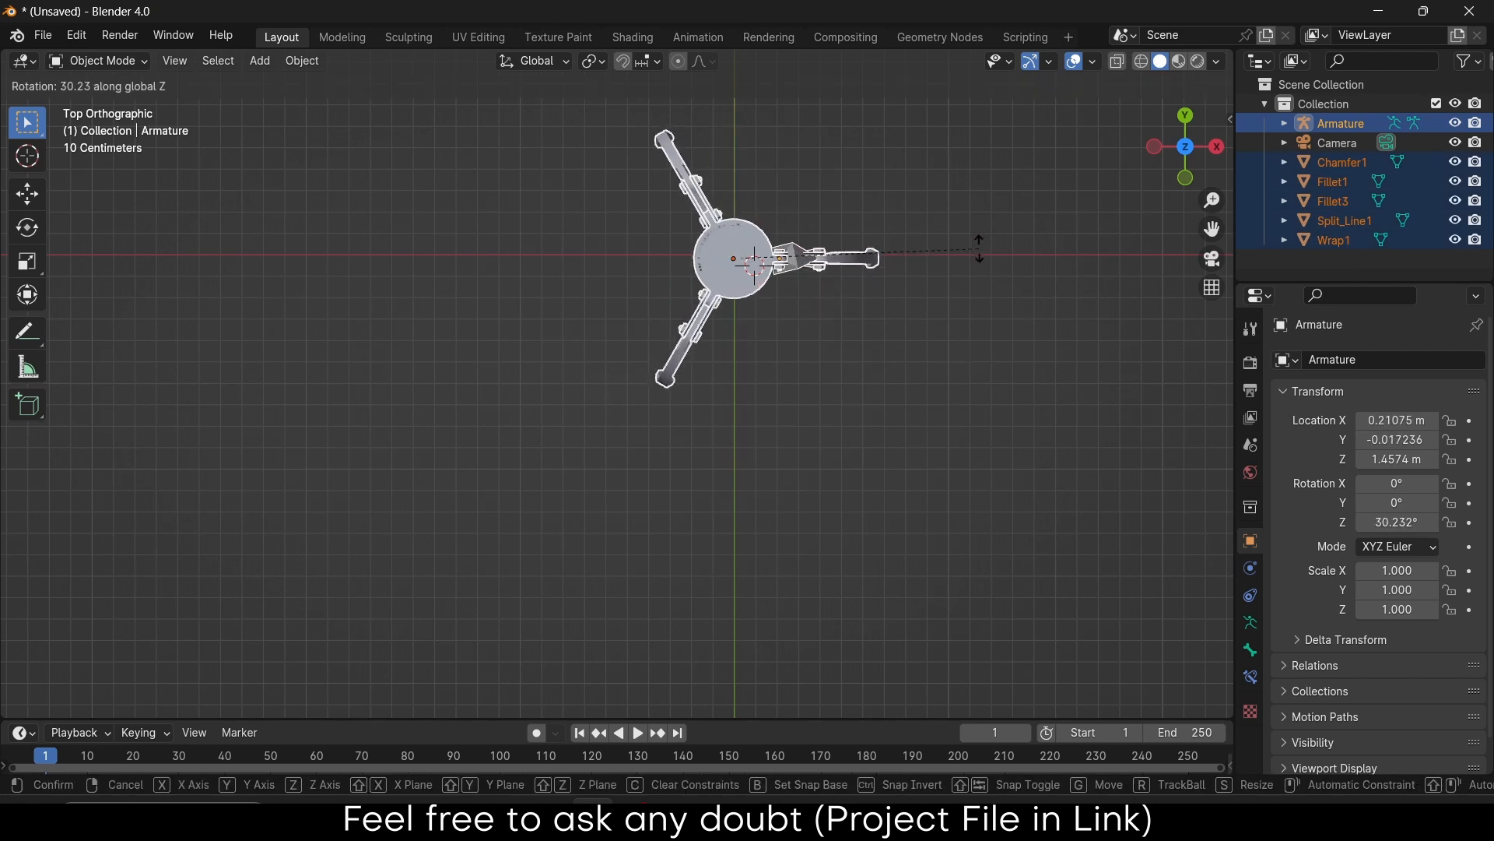
click(981, 253)
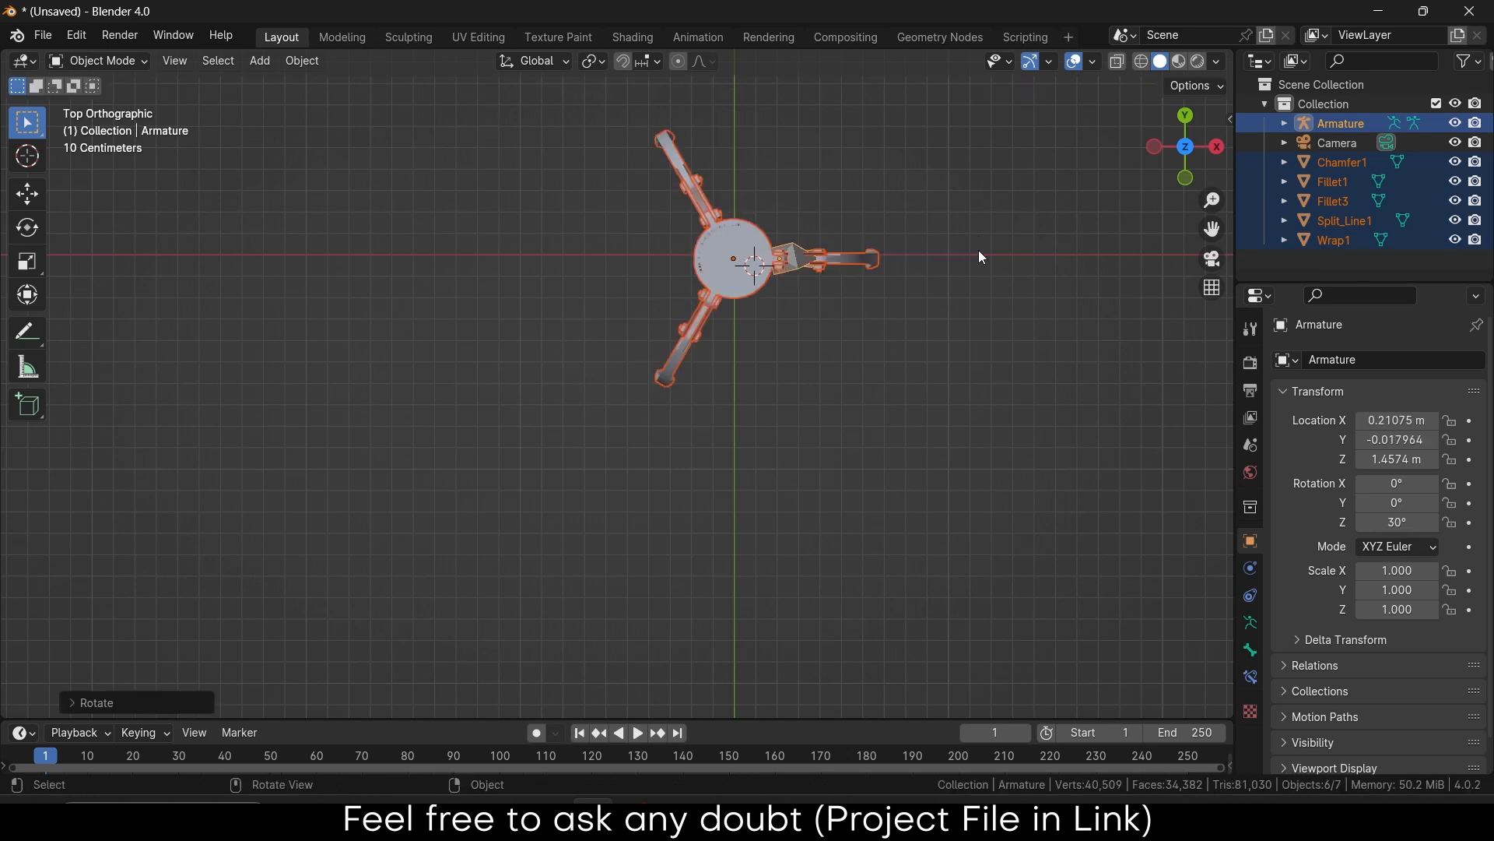
scroll(871, 255, up, 6)
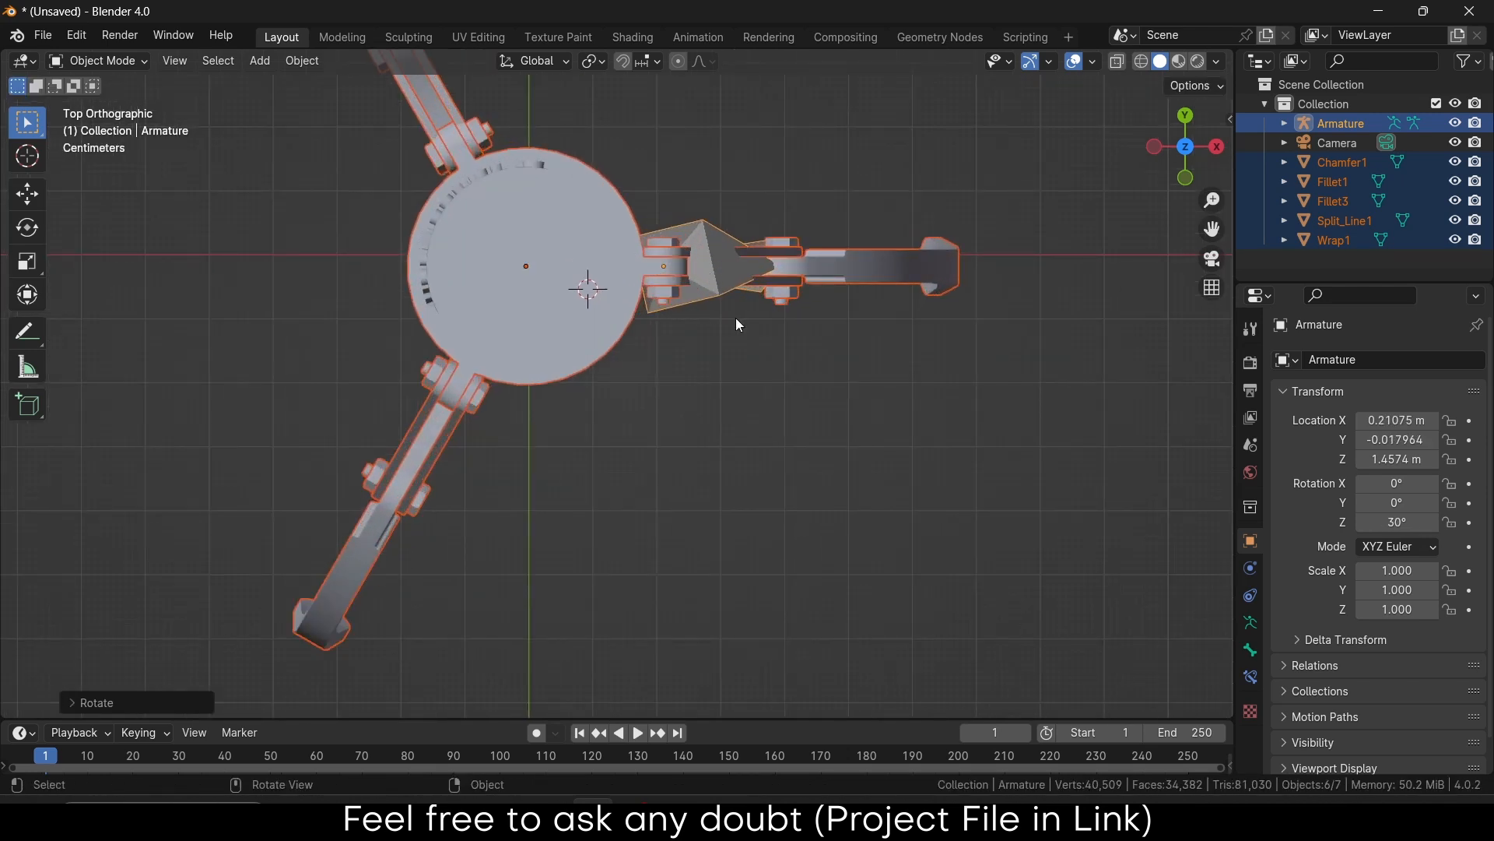
Select only the Armature and view the claw from the side
click(752, 366)
click(723, 284)
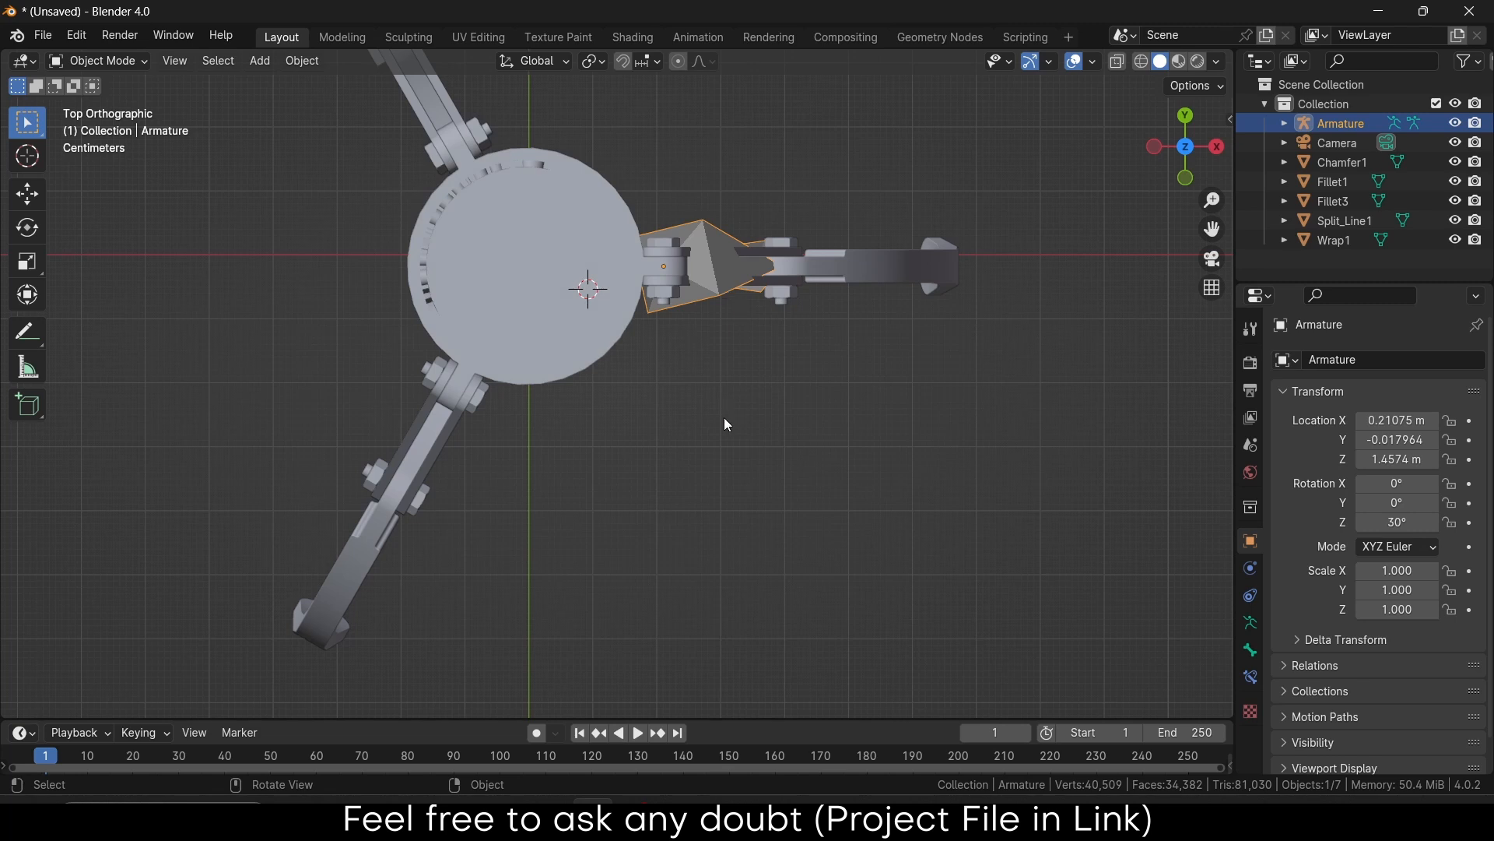
middle_drag(727, 424, 892, 175)
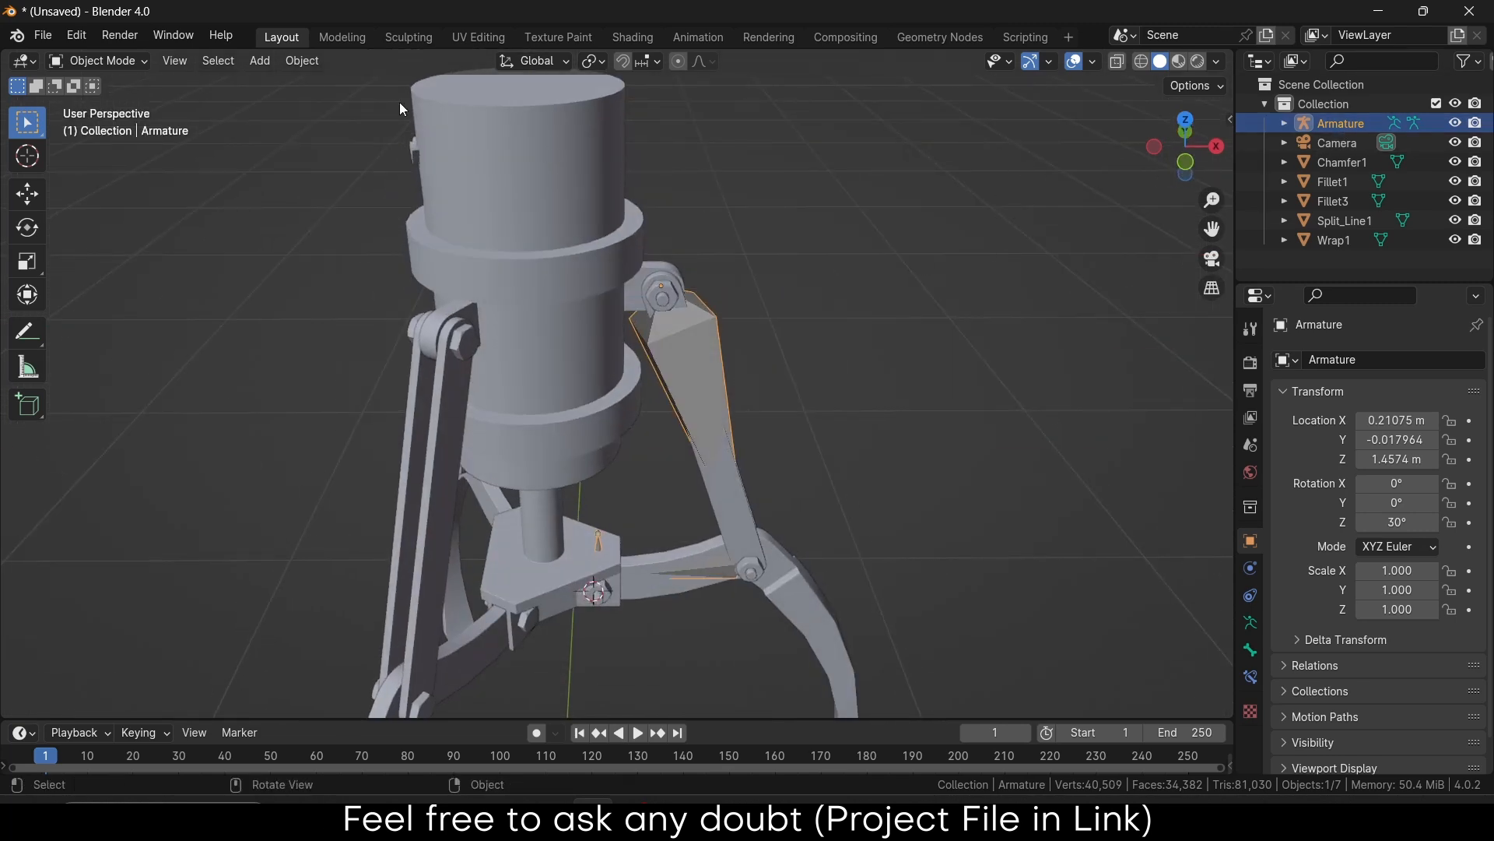
Switch the Armature into Edit Mode and select all its bones
click(293, 67)
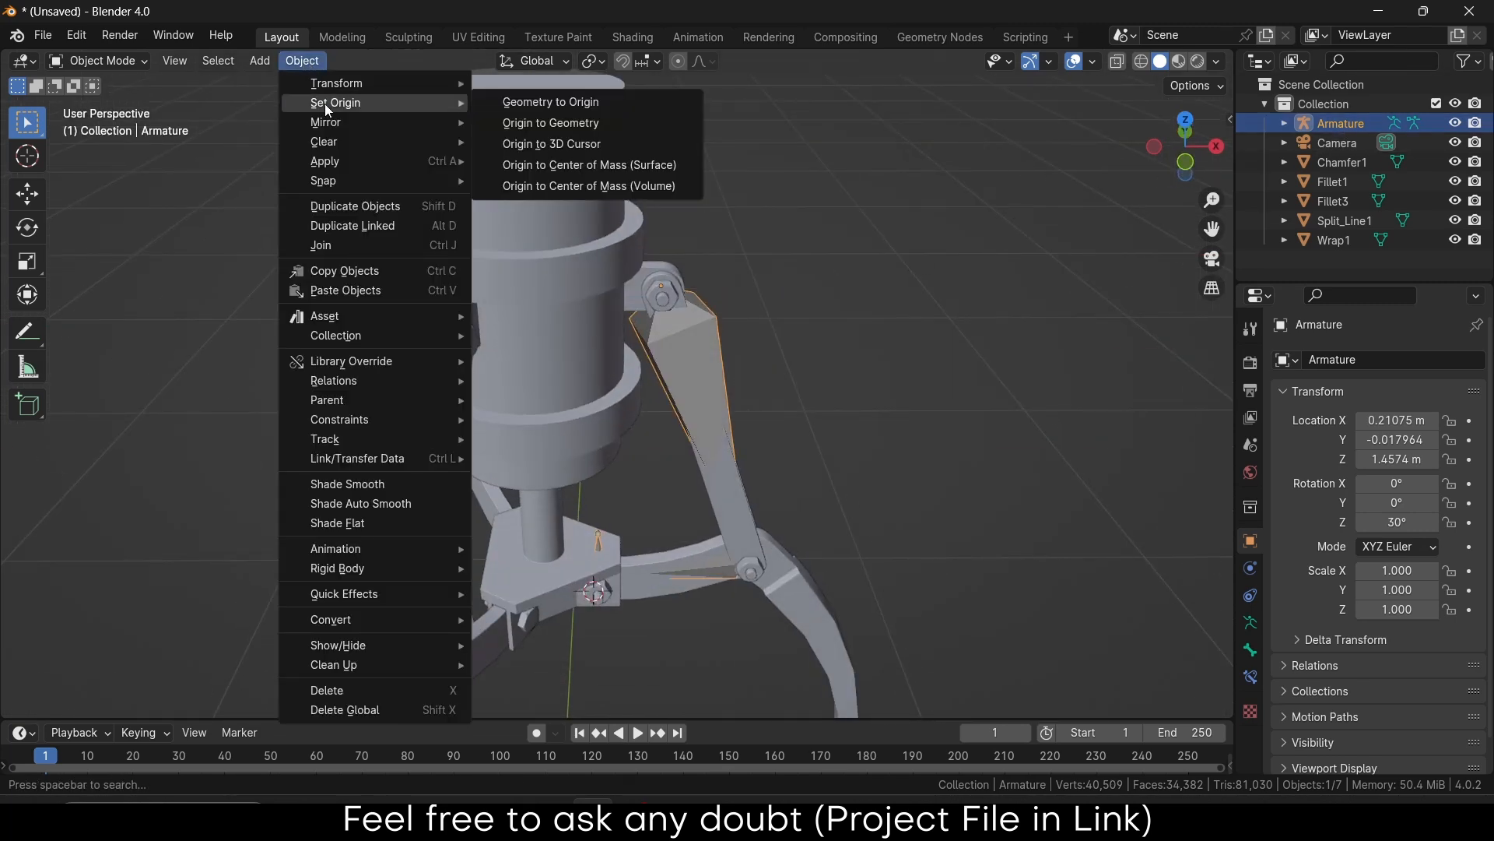
mouse_move(333, 84)
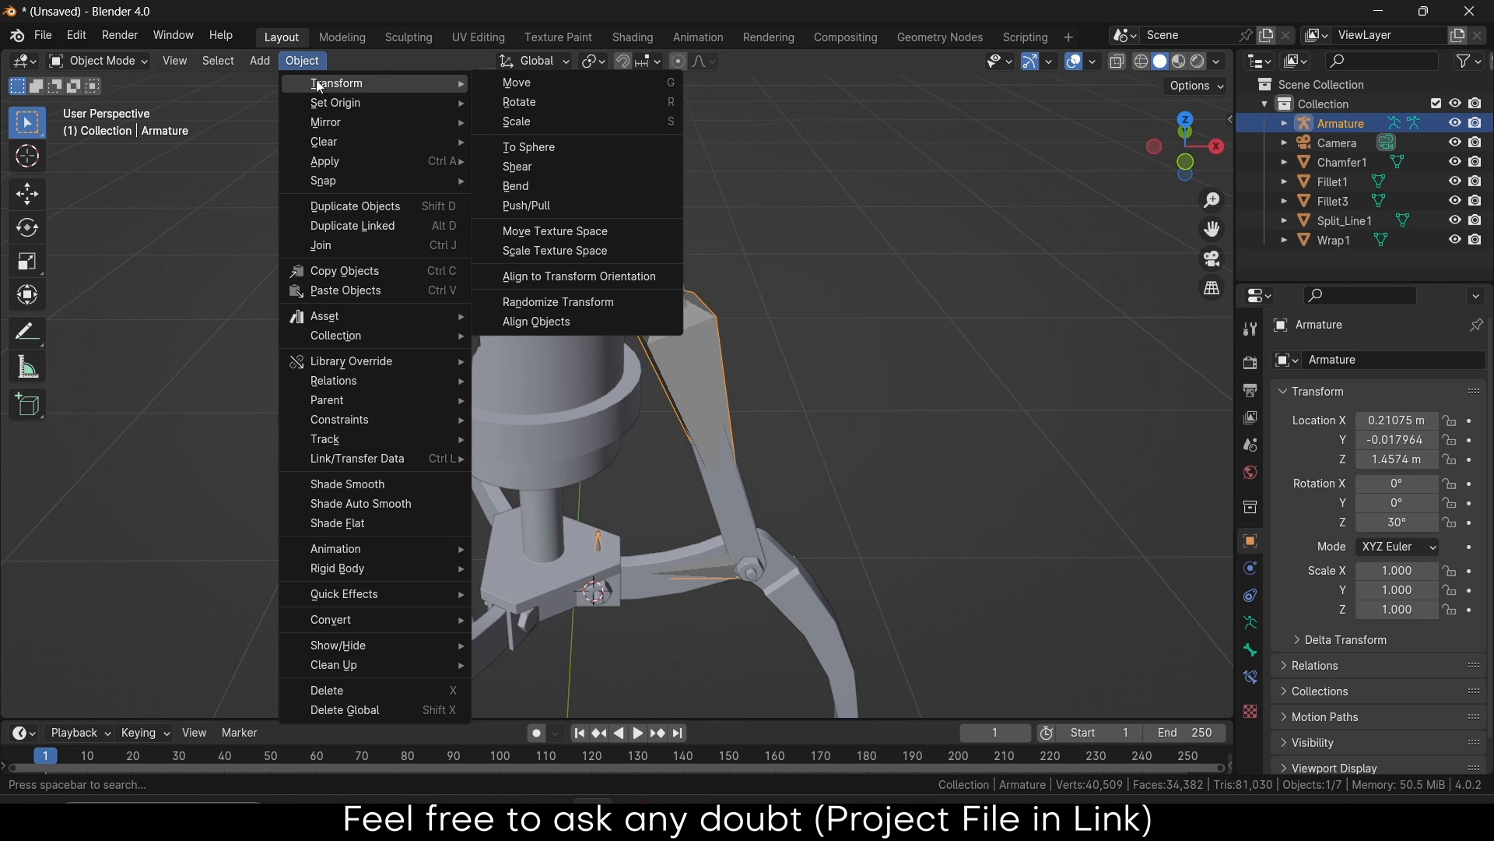
click(124, 61)
click(122, 125)
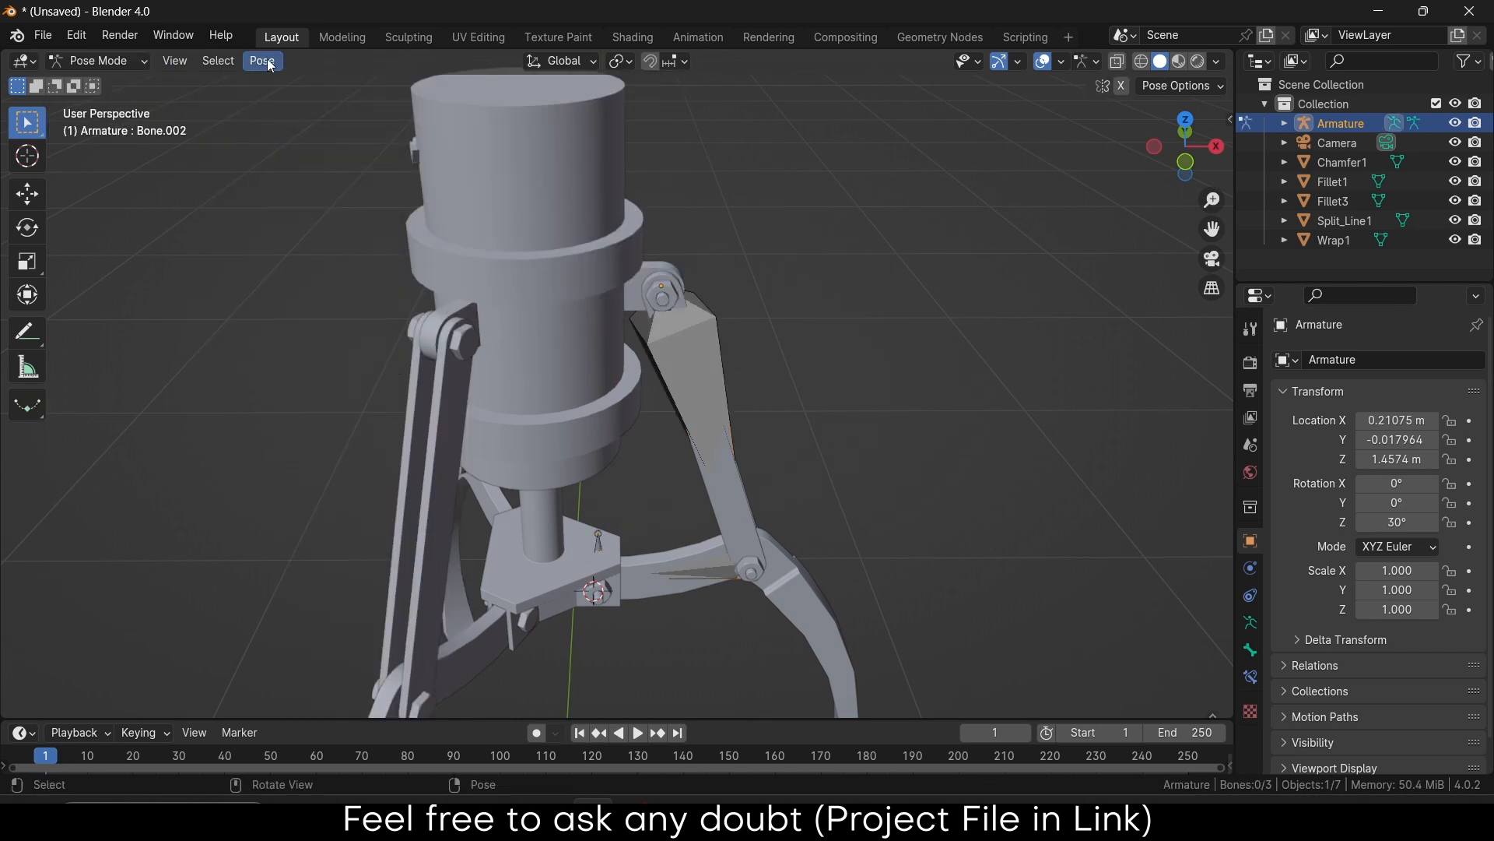
click(269, 62)
mouse_move(294, 86)
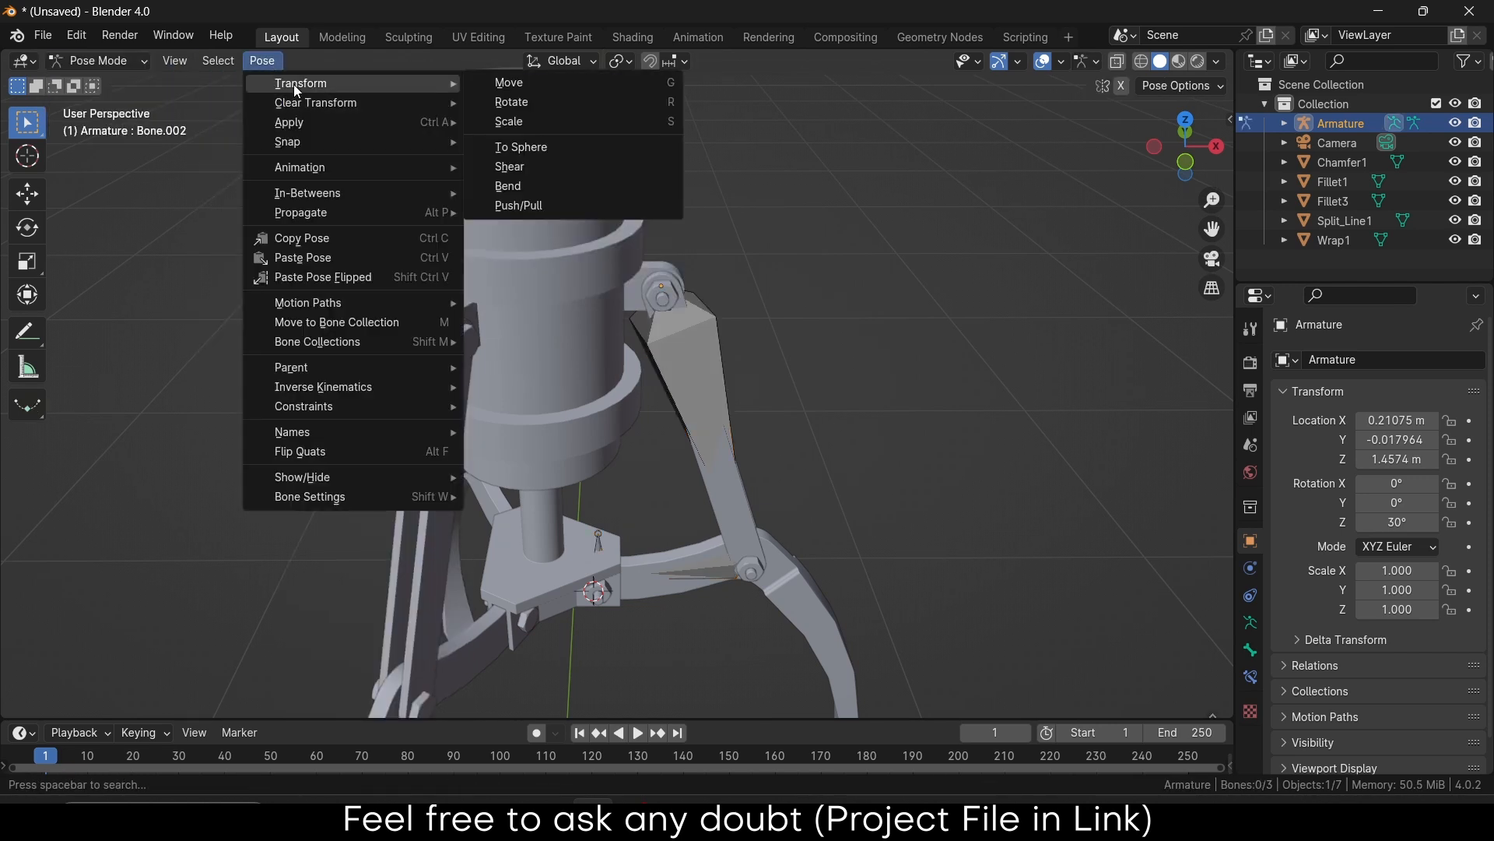
mouse_move(357, 120)
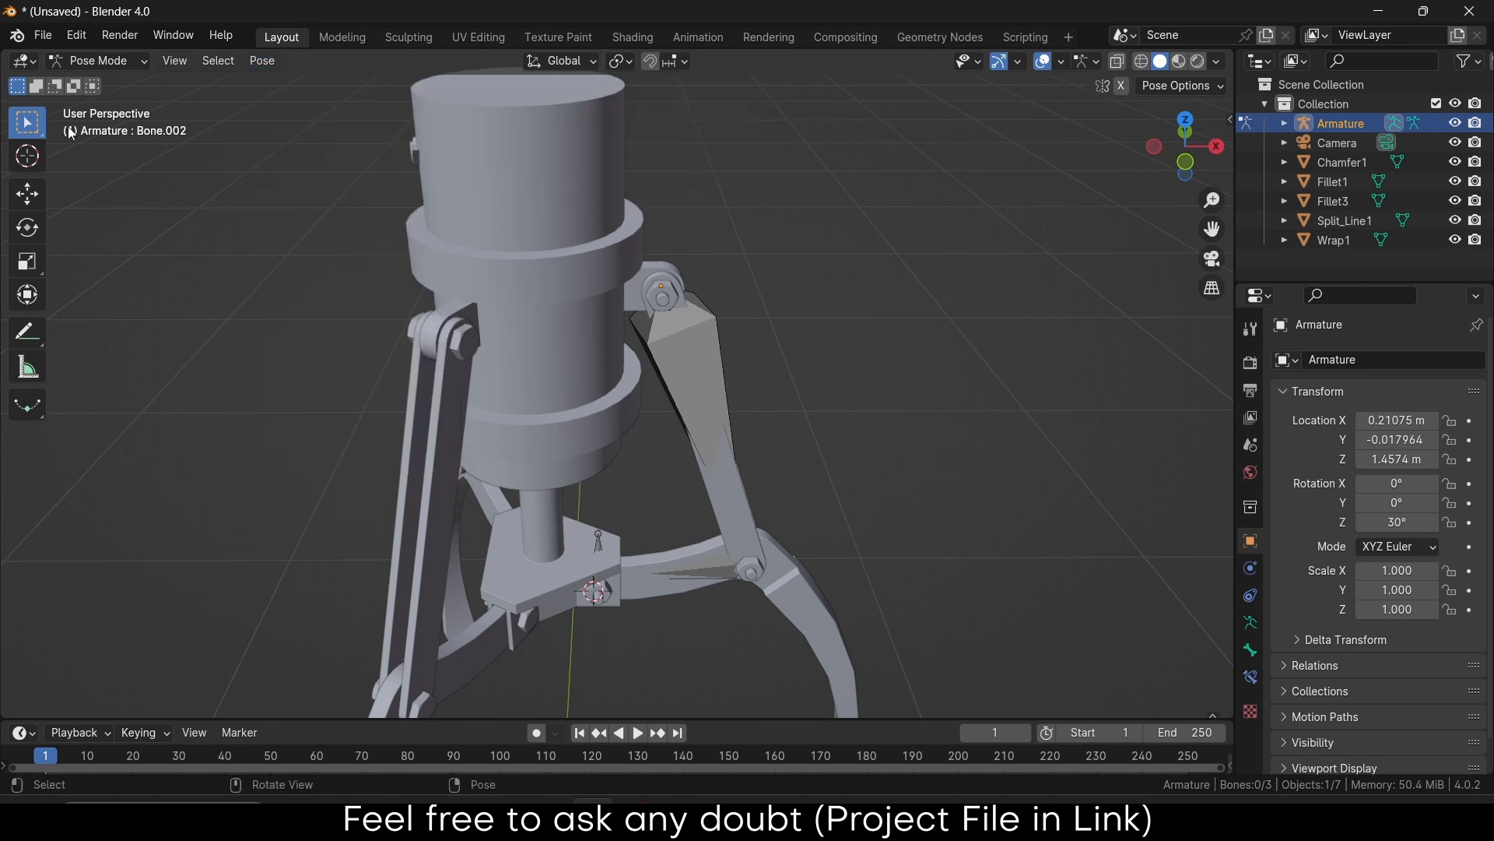
click(100, 61)
click(101, 105)
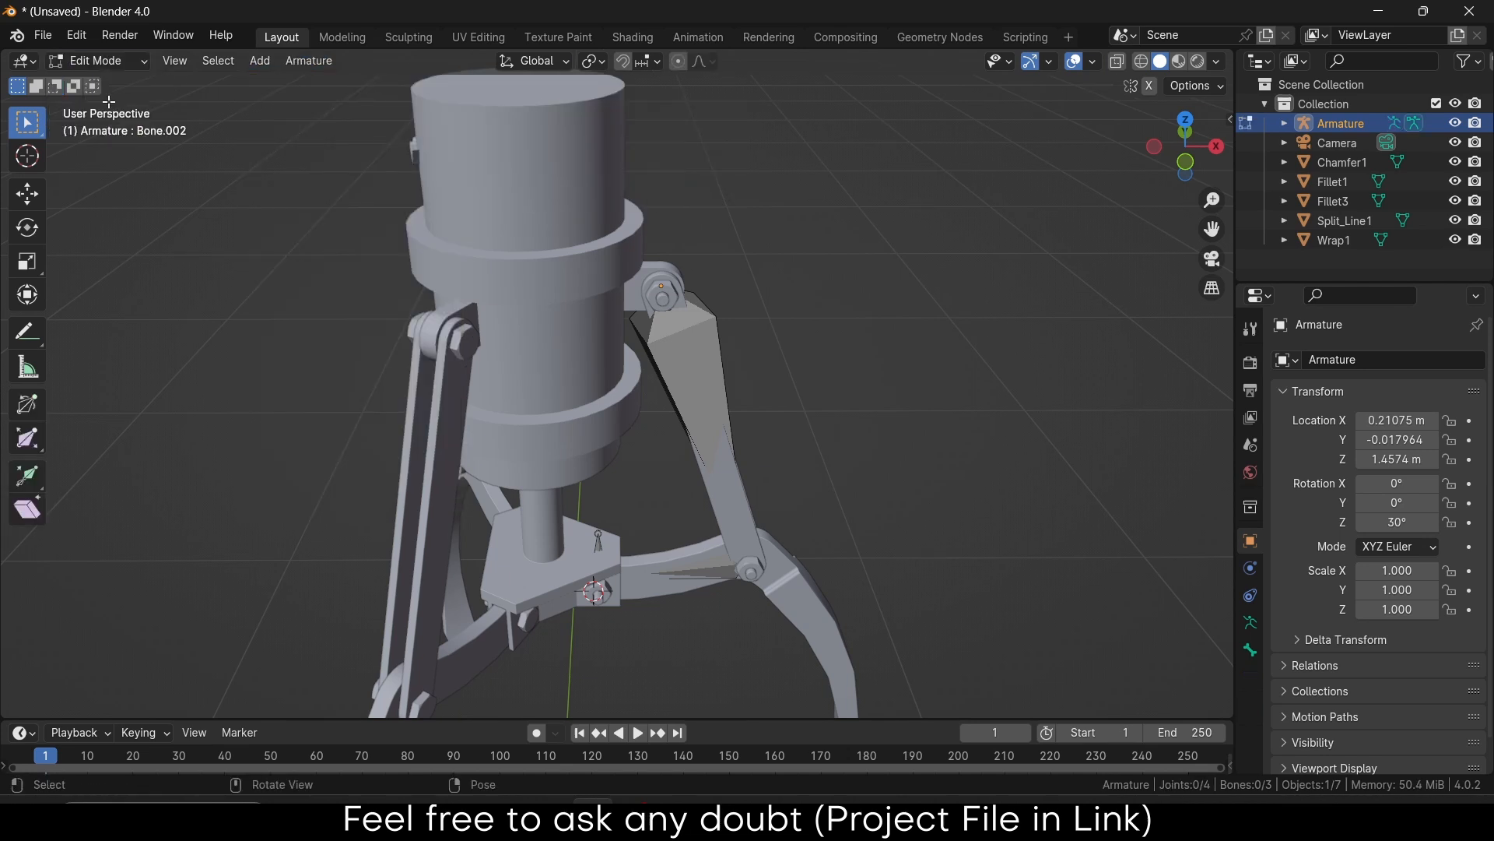
click(302, 60)
key(a)
Recalculate the bone roll to Global +Y Axis, then return to Object Mode
click(309, 61)
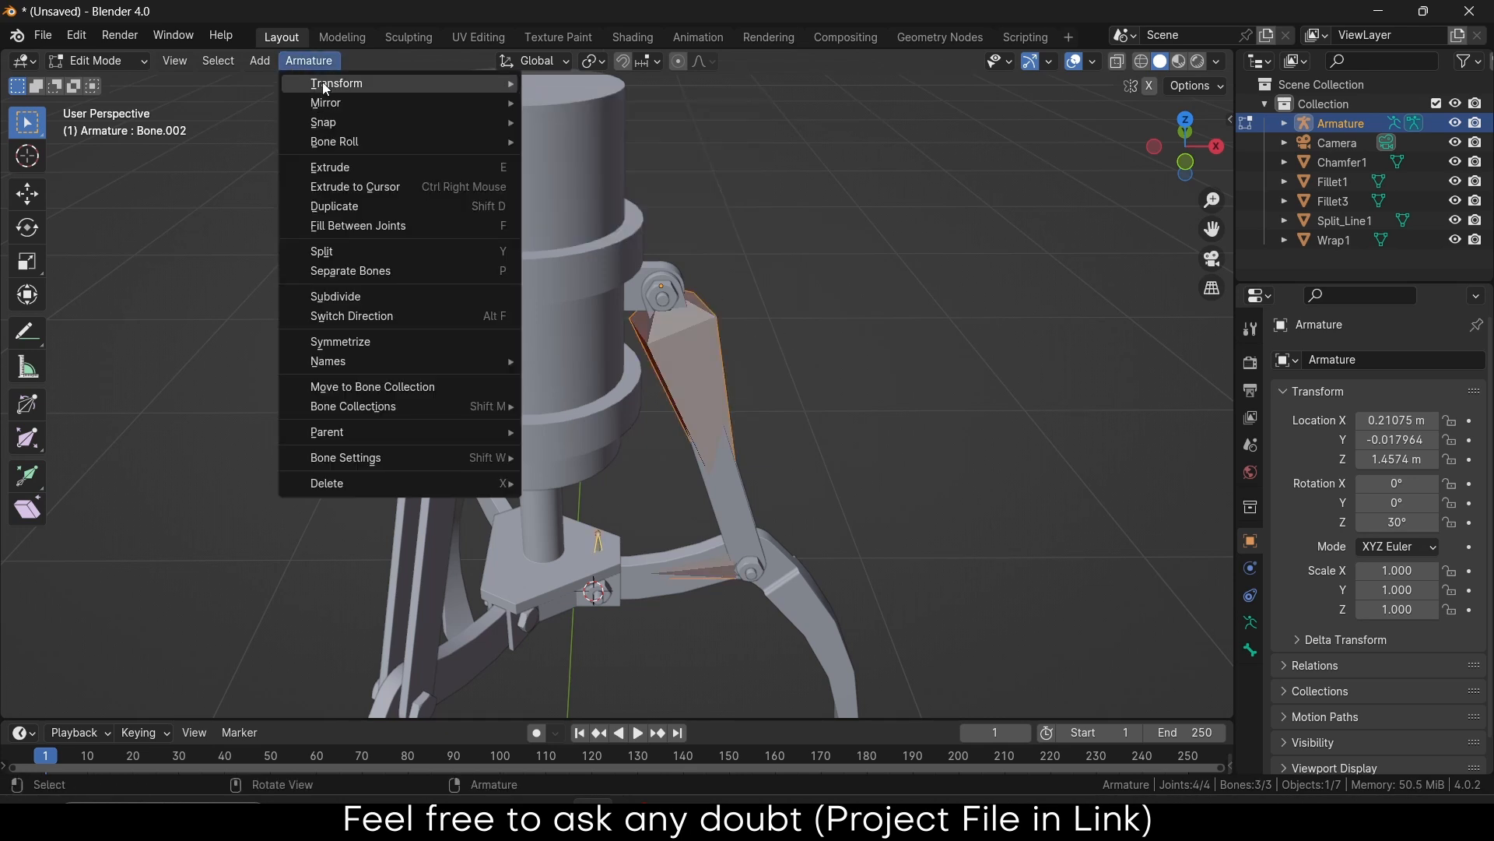
mouse_move(324, 81)
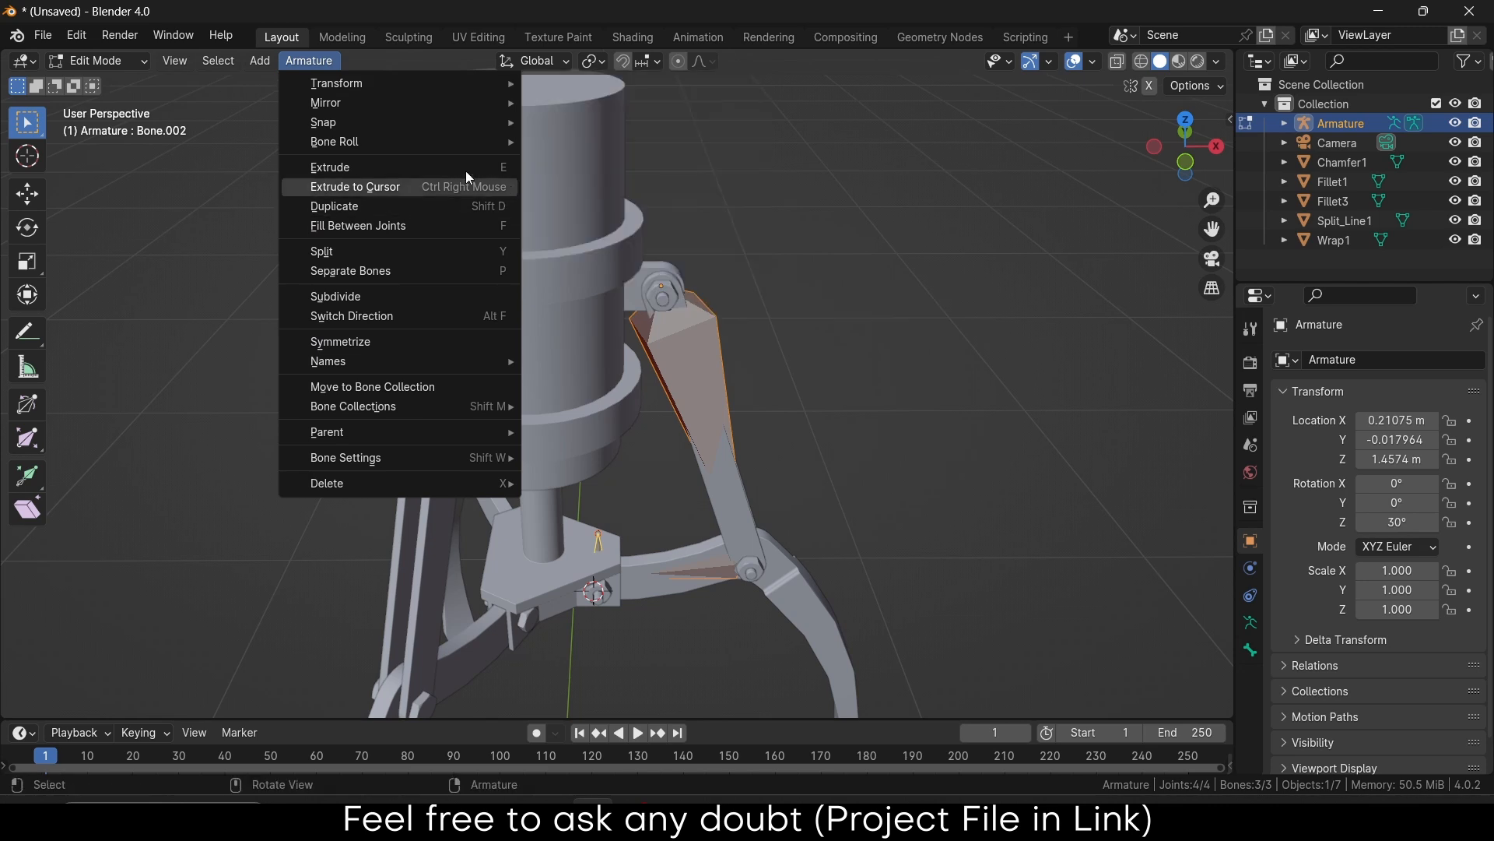
mouse_move(432, 143)
mouse_move(628, 140)
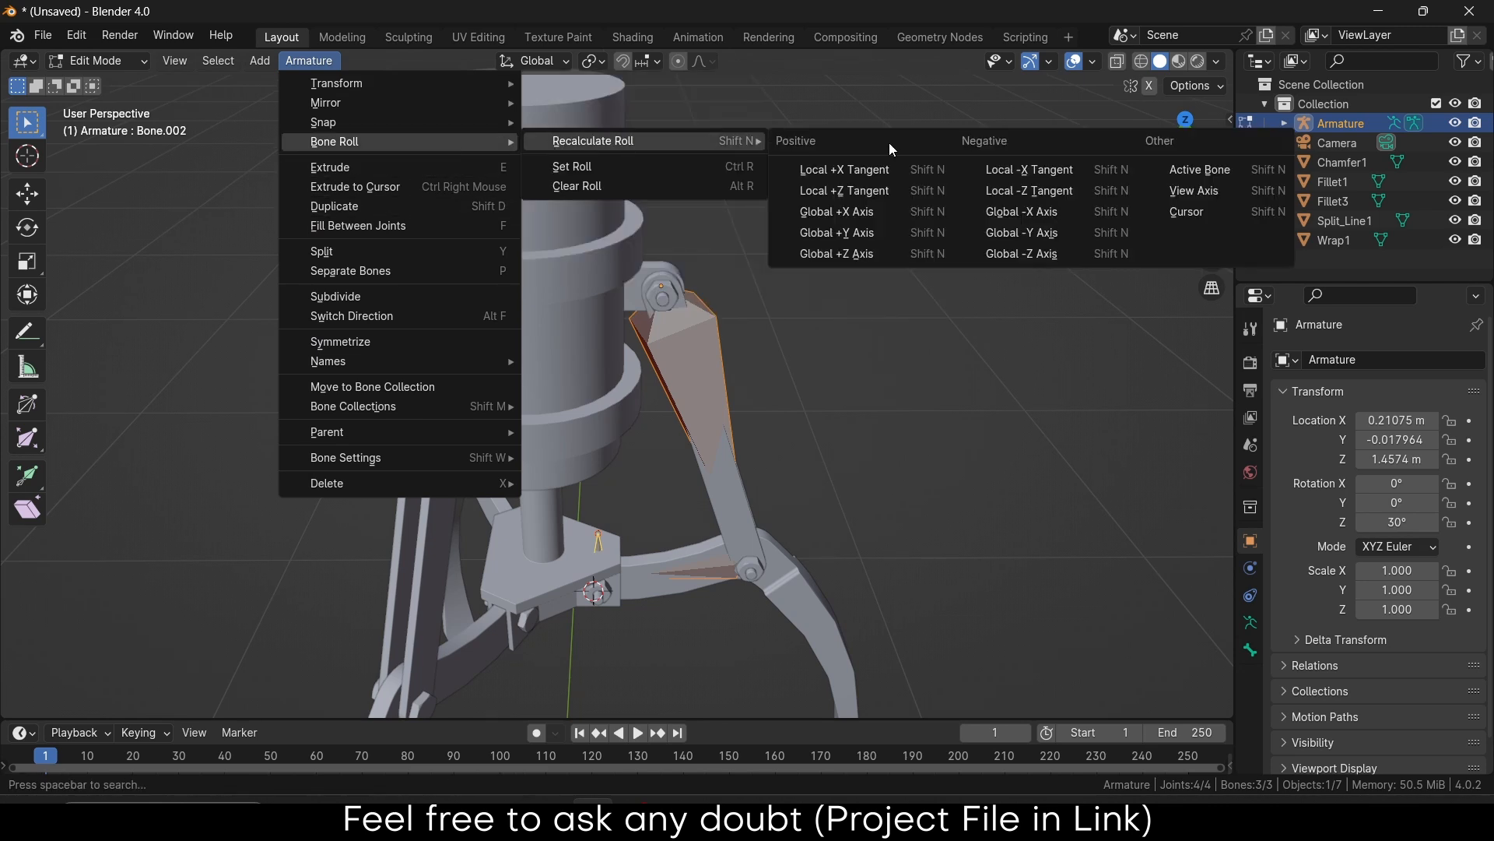
click(881, 229)
middle_drag(880, 229, 638, 516)
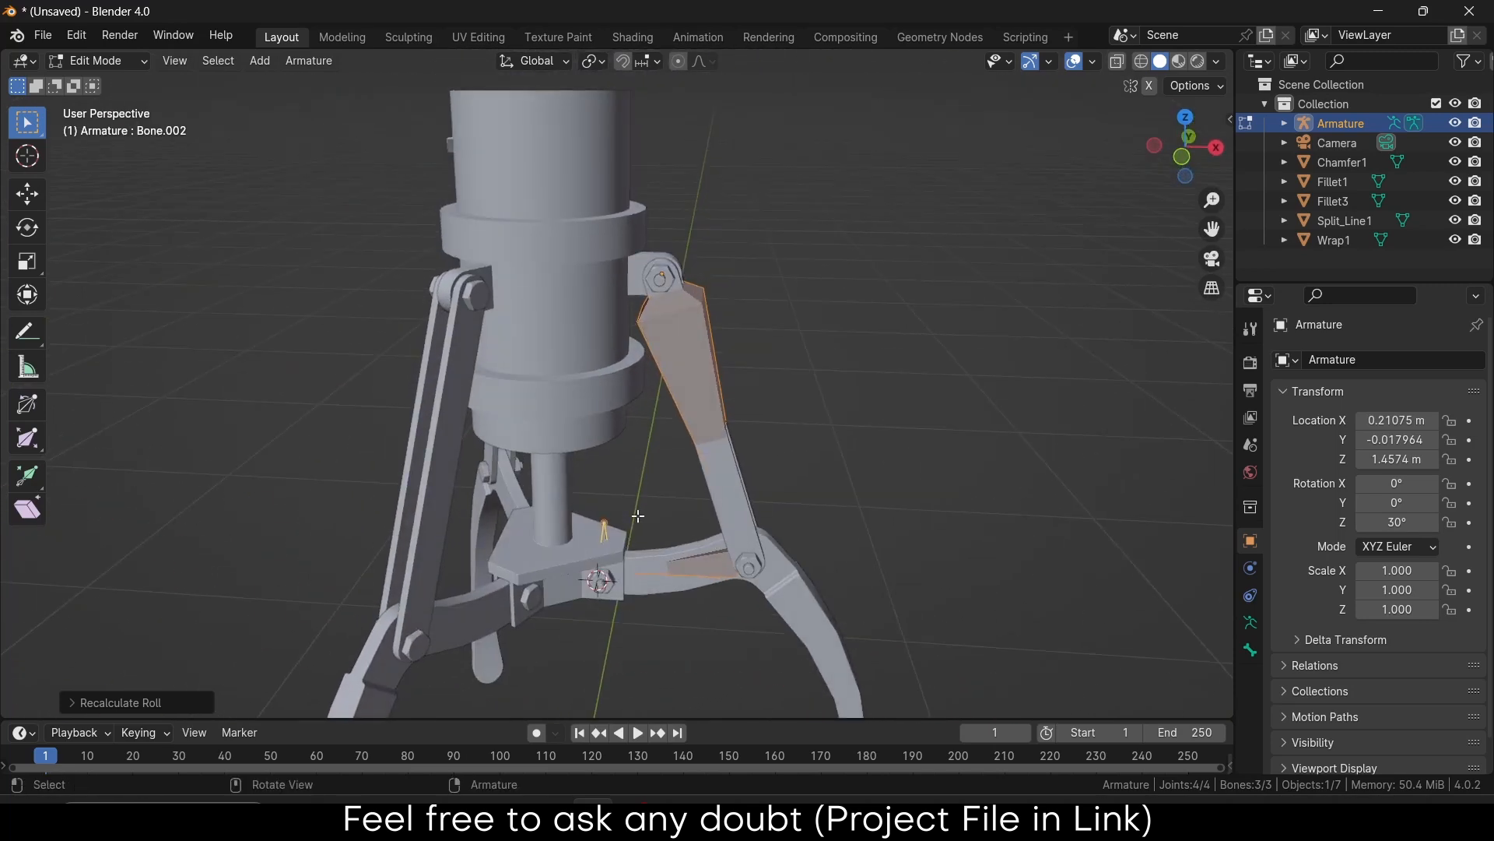
scroll(607, 482, up, 6)
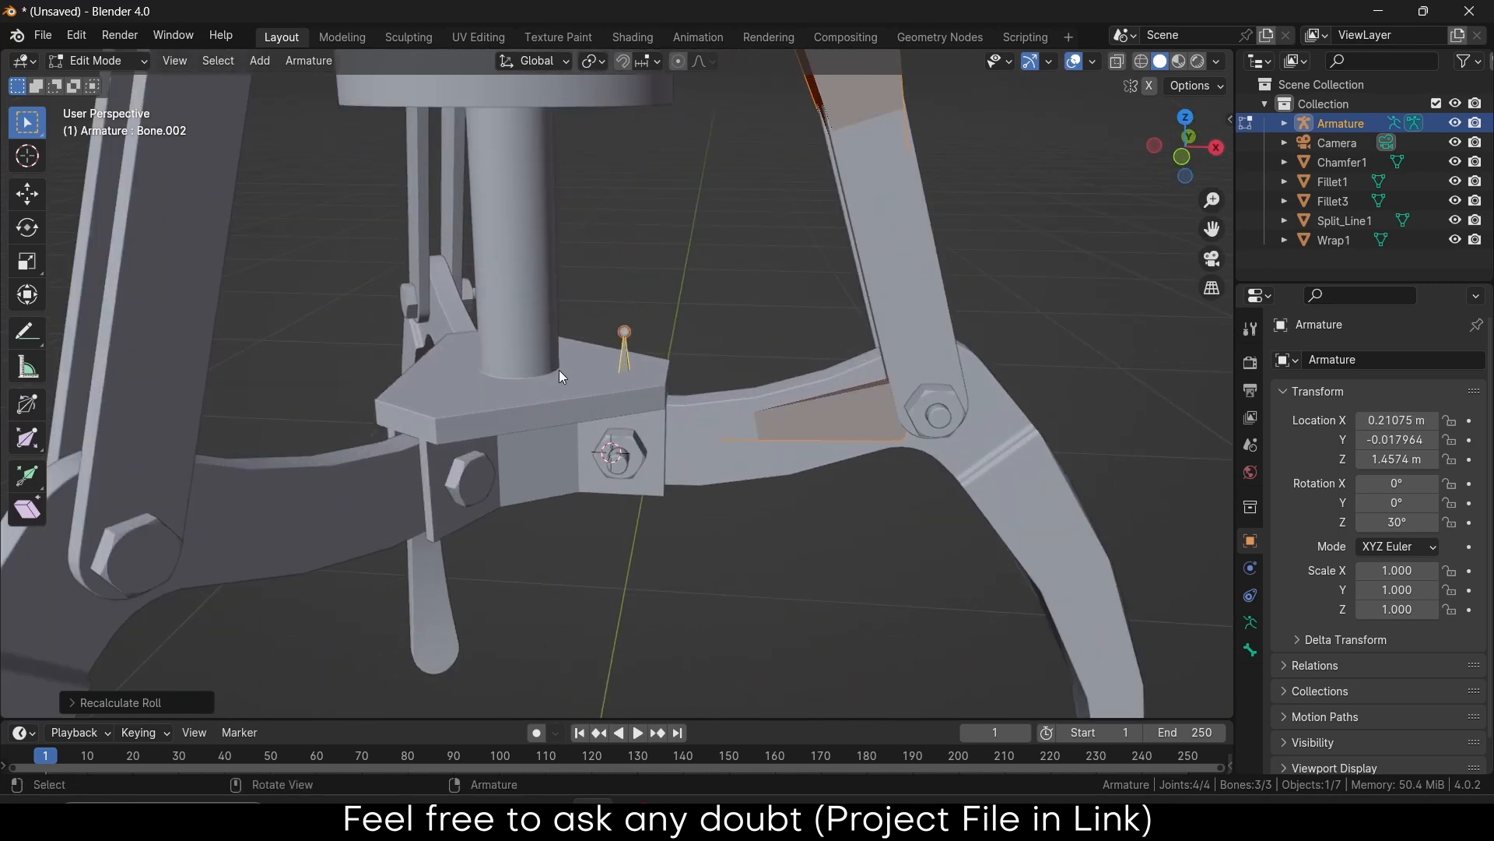
key(Tab)
In Fillet1's face edit mode, select the ring of faces around the vertical cylinder
click(538, 305)
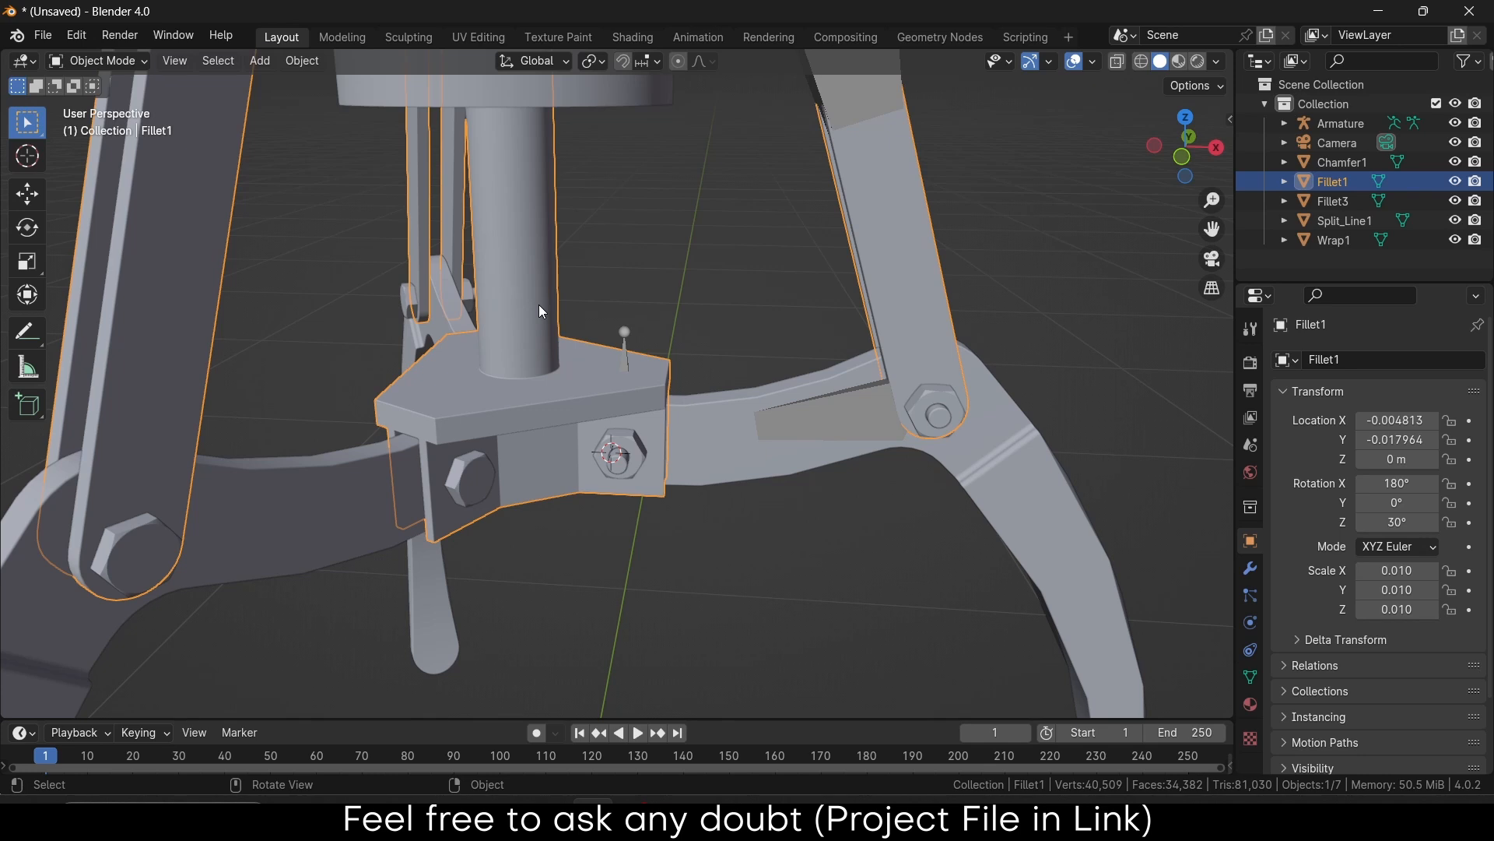
key(Tab)
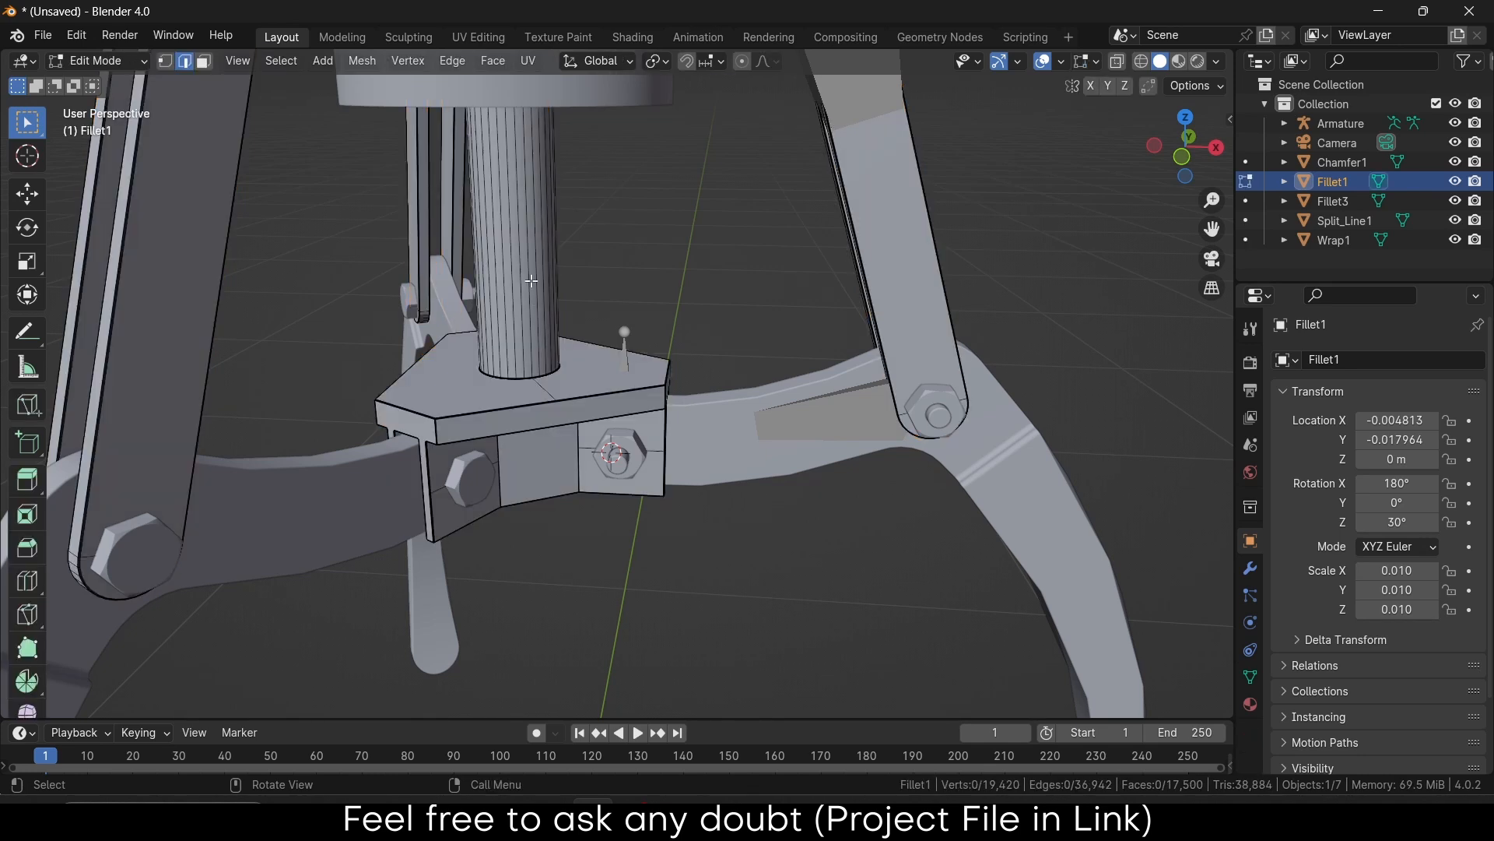
key(3)
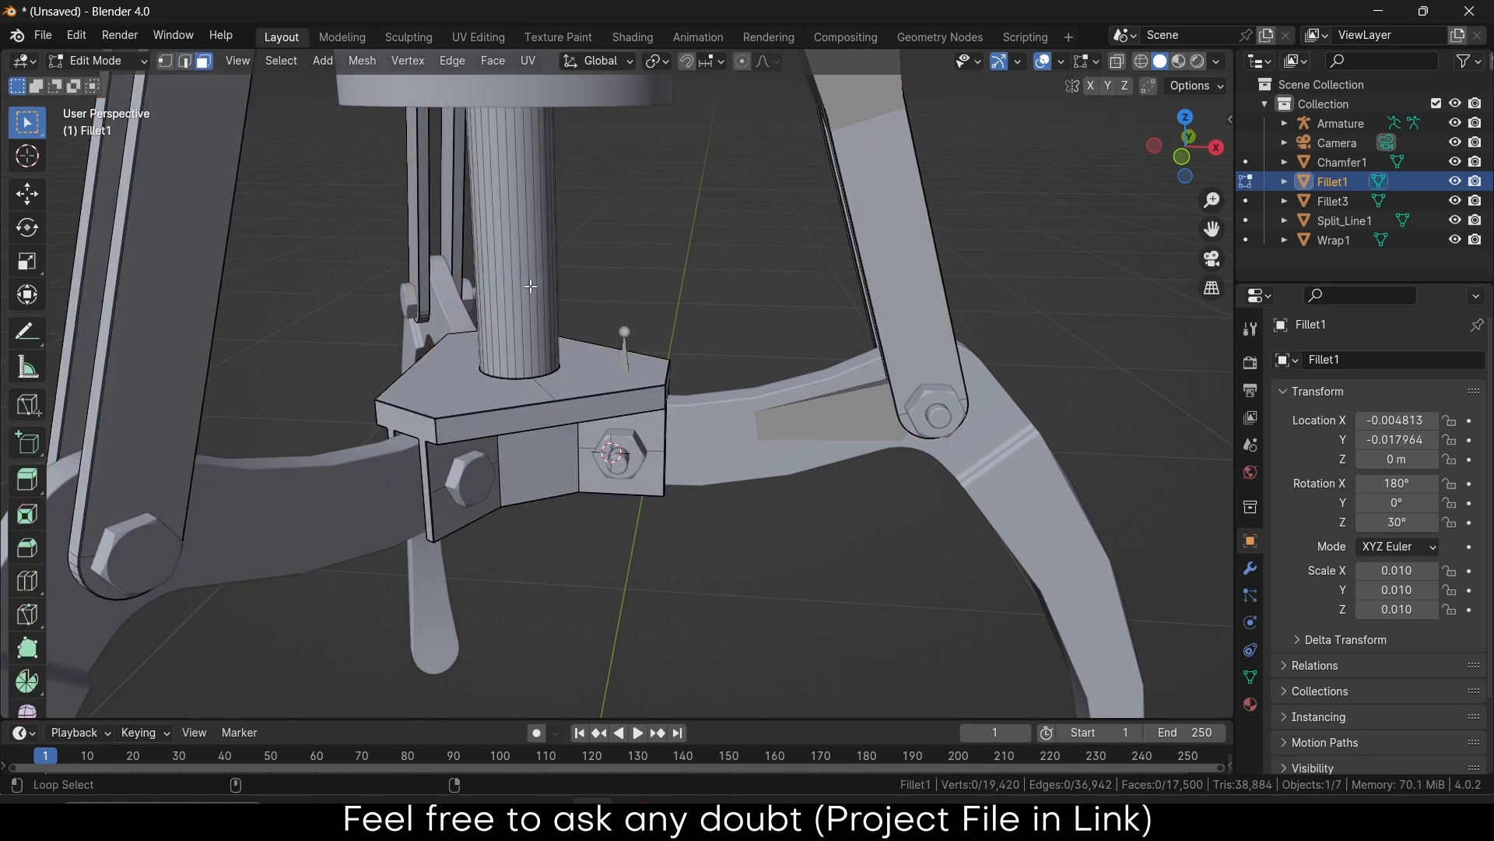
alt+click(562, 278)
middle_drag(827, 276, 1012, 280)
middle_drag(1168, 280, 968, 304)
Snap the 3D cursor to the cylinder's centre, leave Edit Mode, and select the Armature
key(shift+s)
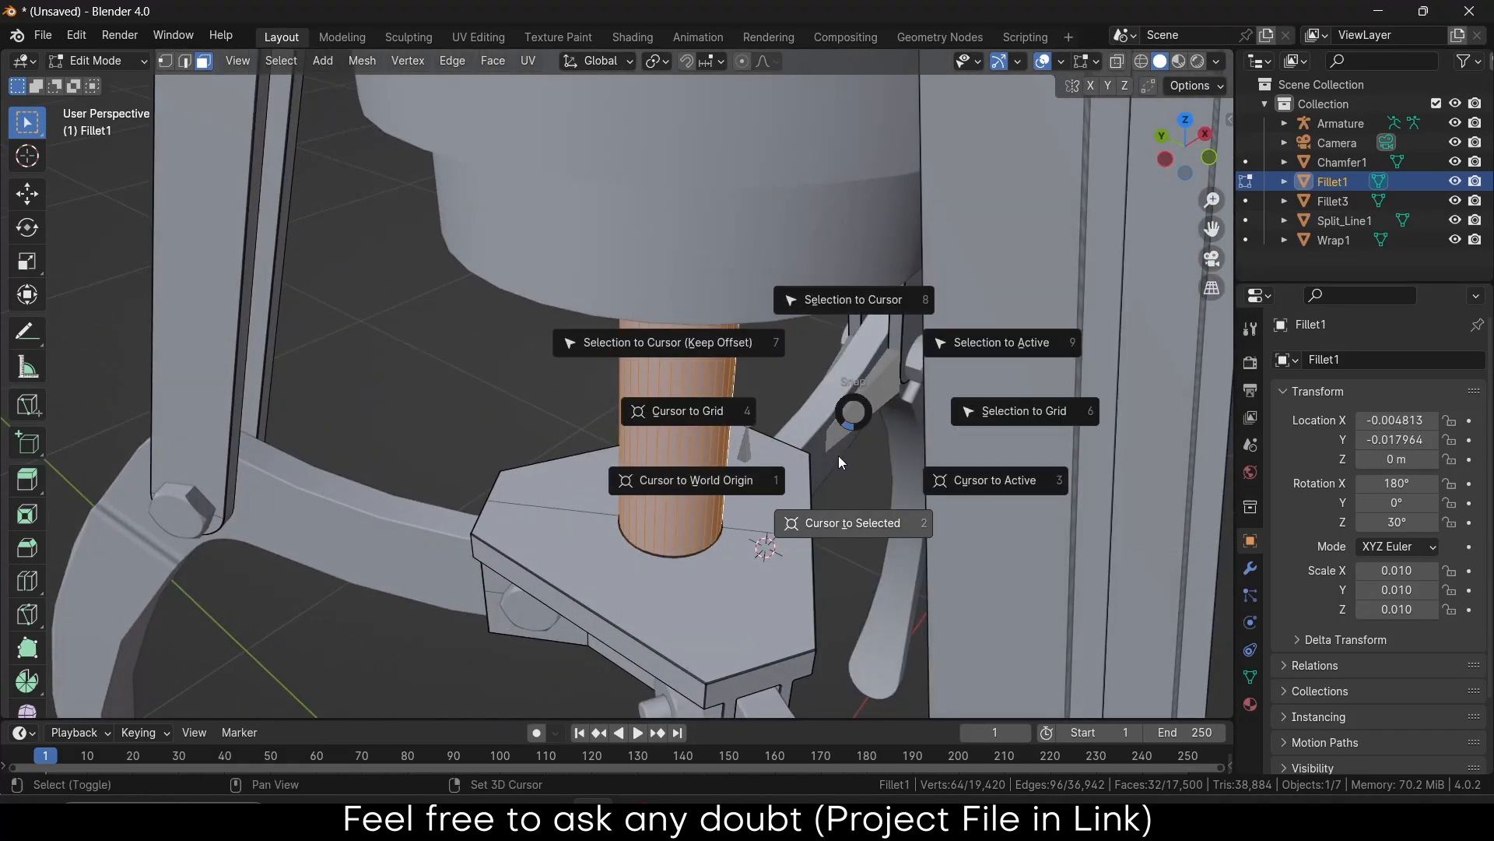
click(852, 525)
middle_drag(852, 524, 572, 418)
middle_drag(668, 344, 695, 251)
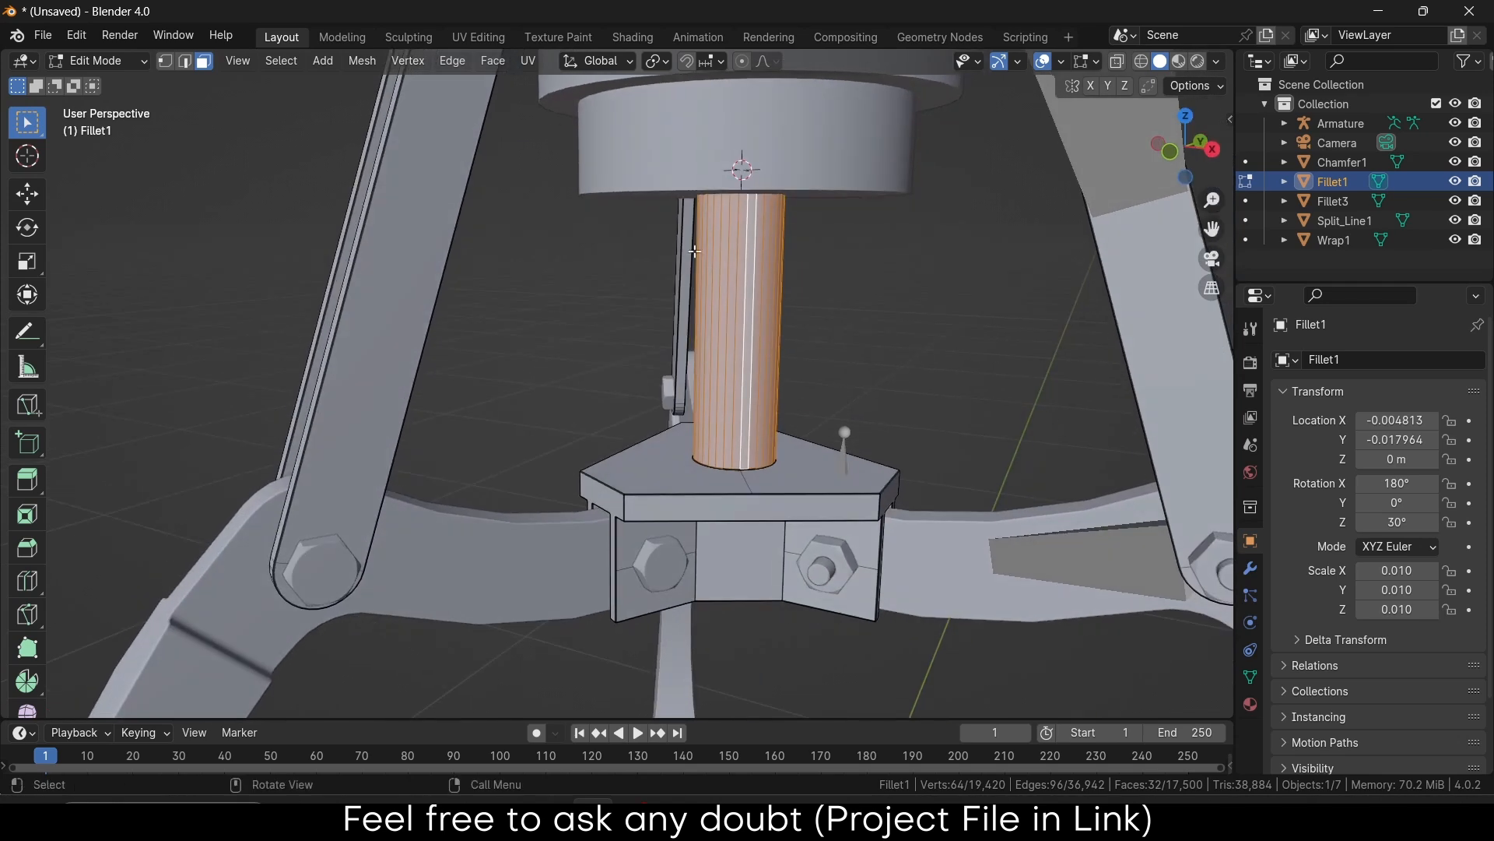
key(Tab)
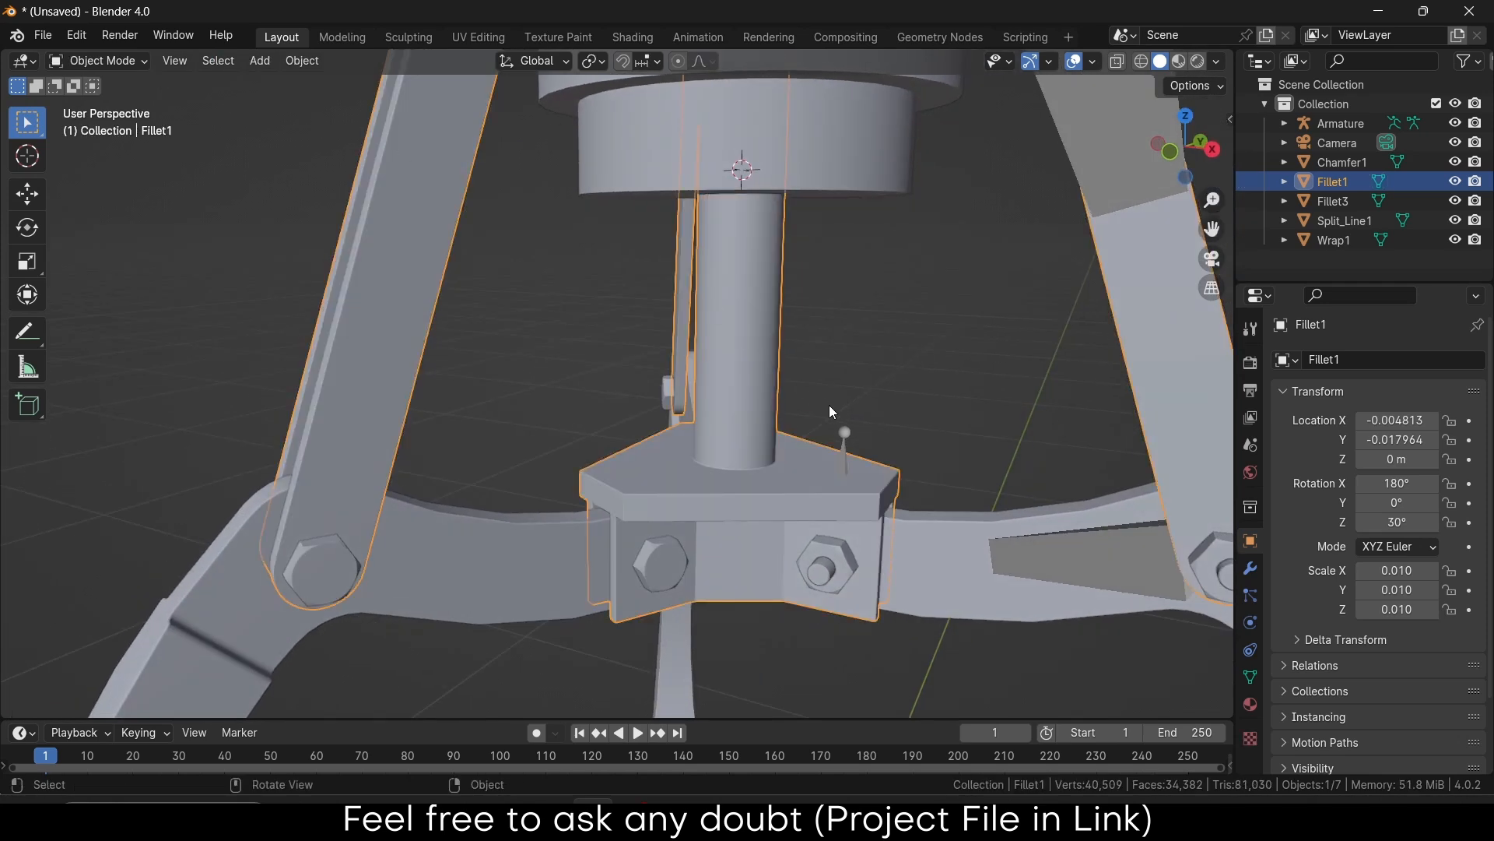
click(846, 433)
Add a single new bone to the Armature at the 3D cursor
key(Tab)
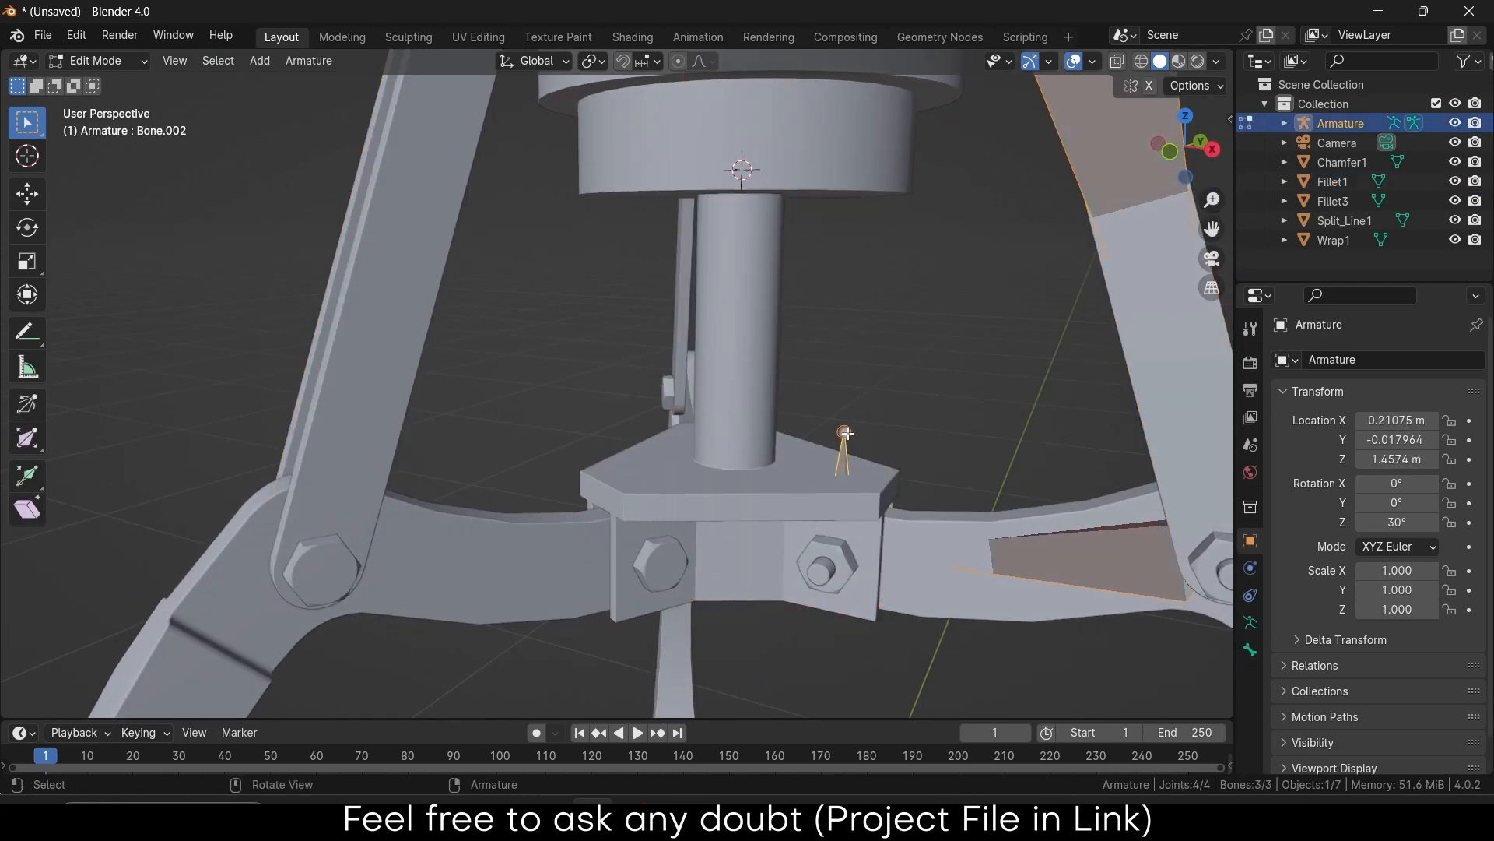
click(272, 62)
click(346, 84)
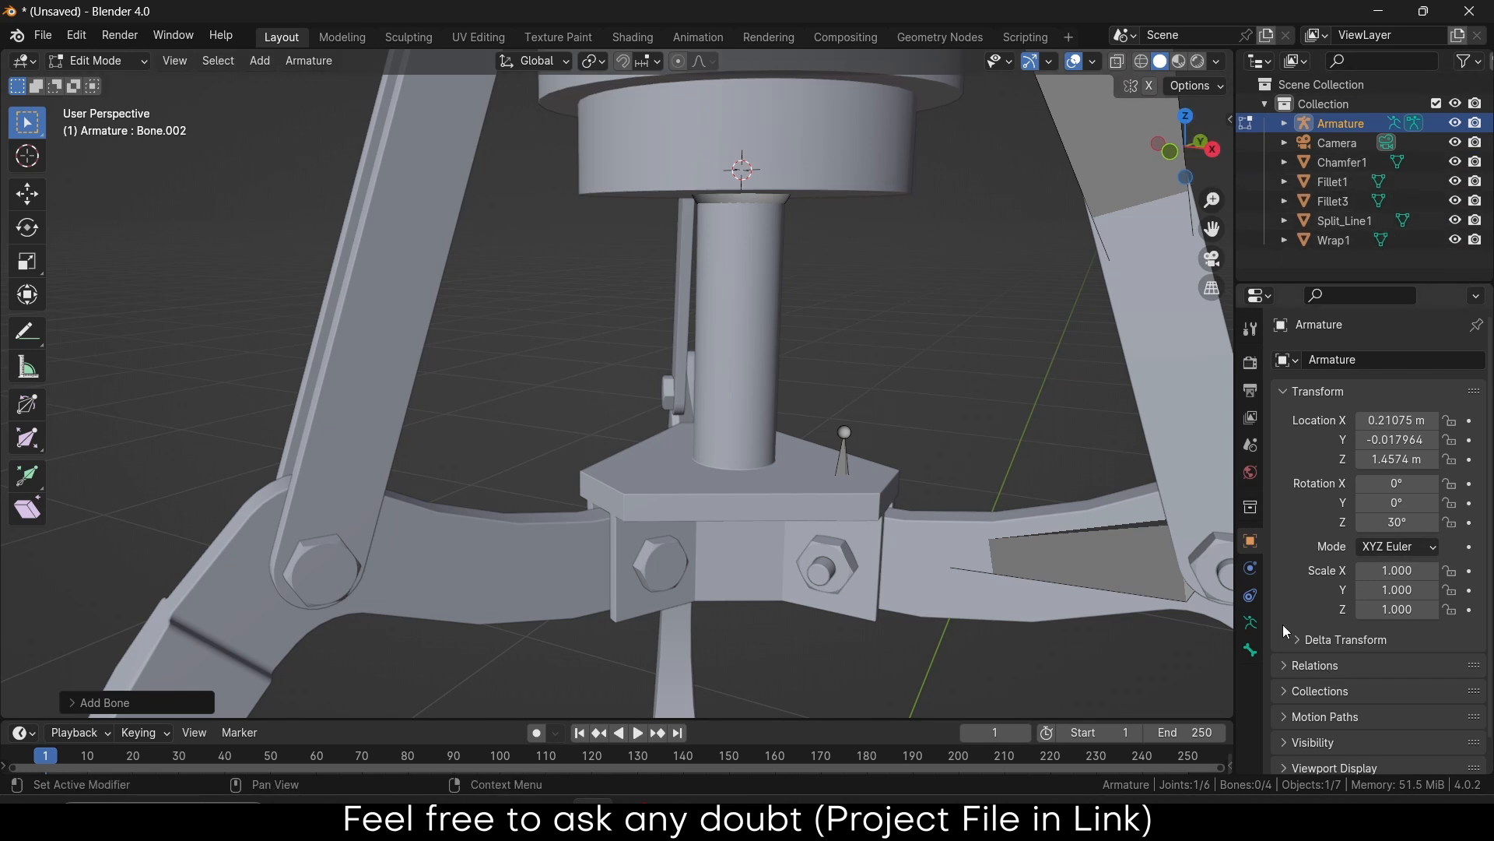
In Viewport Display, enable In Front and set Display As to Solid
scroll(1315, 641, down, 1)
click(1363, 707)
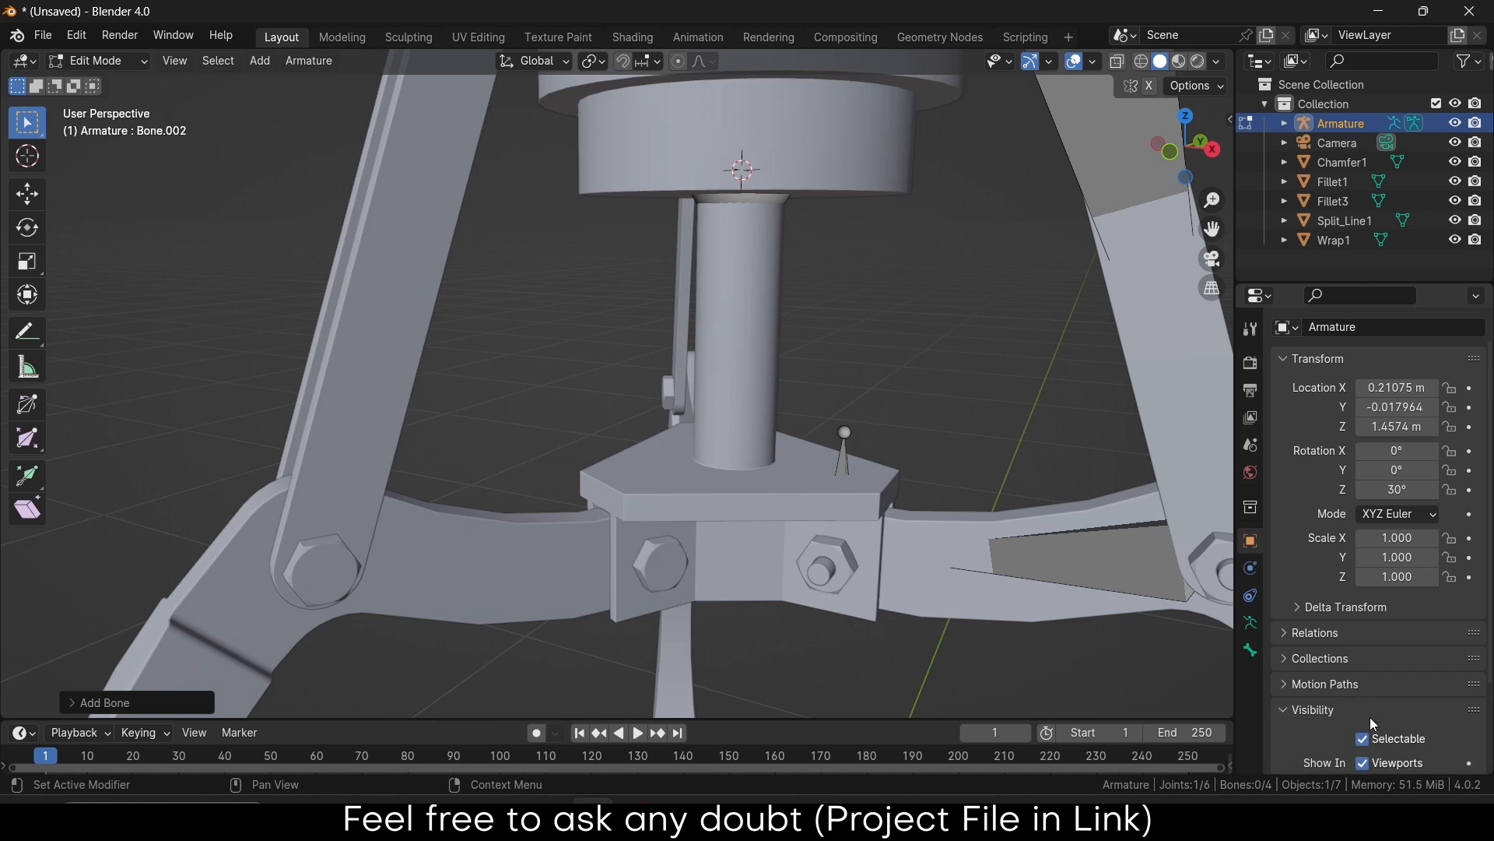
scroll(1386, 704, down, 3)
click(1368, 735)
scroll(1401, 697, down, 3)
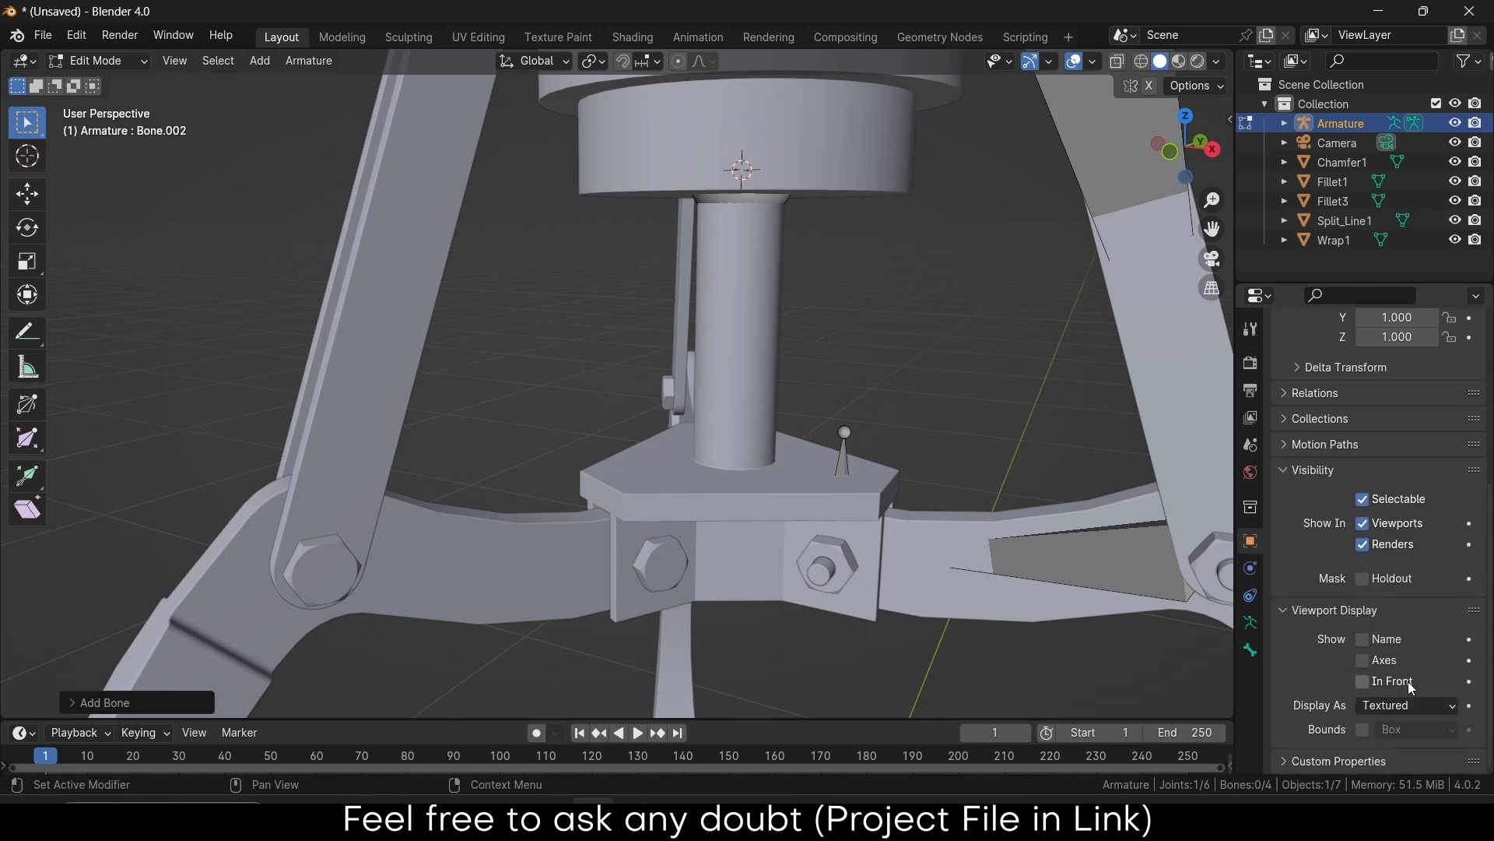
click(1364, 681)
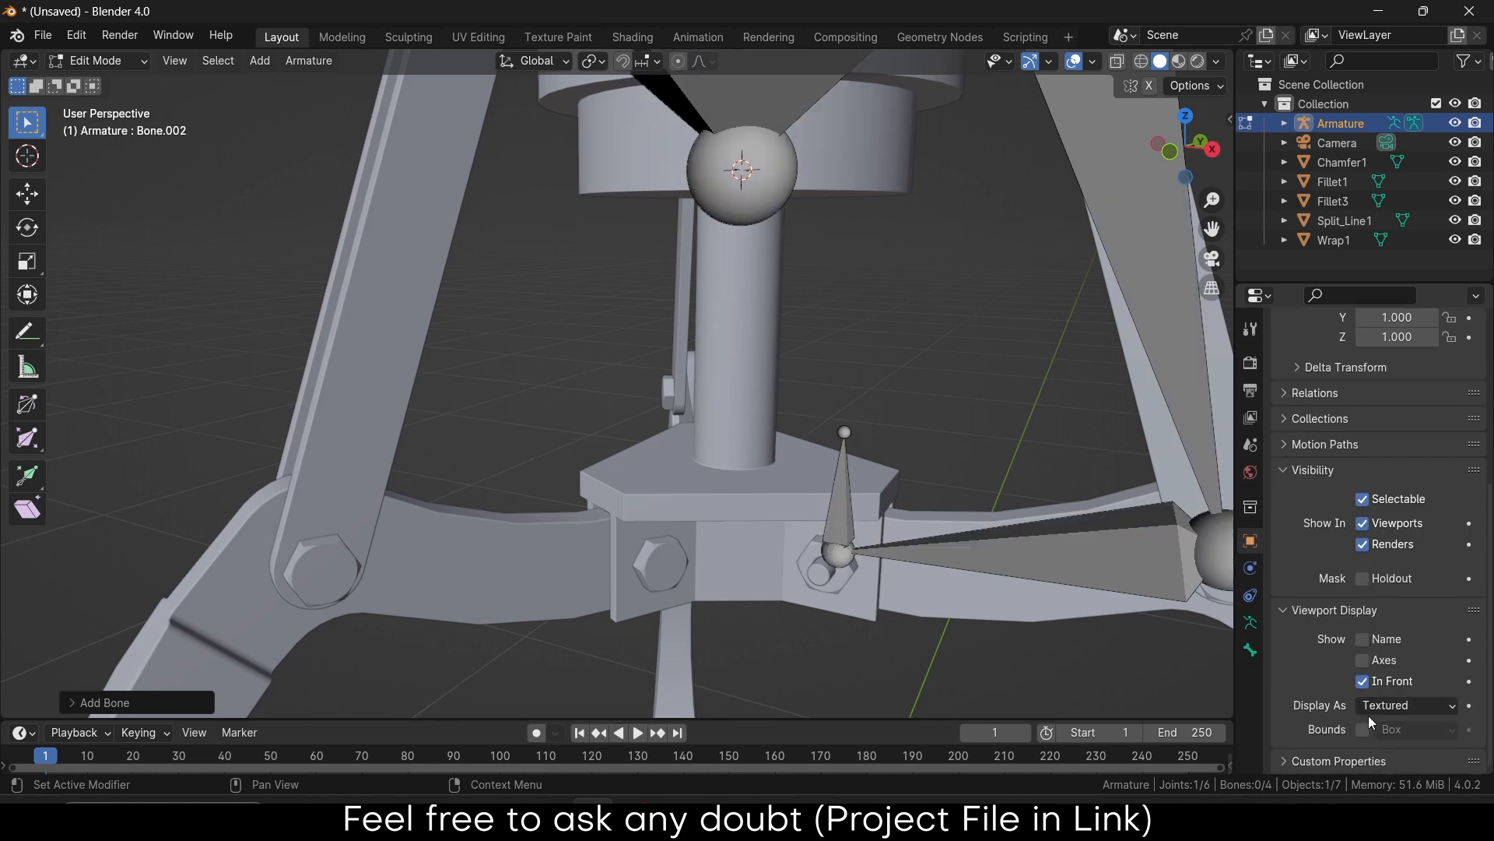
click(1384, 706)
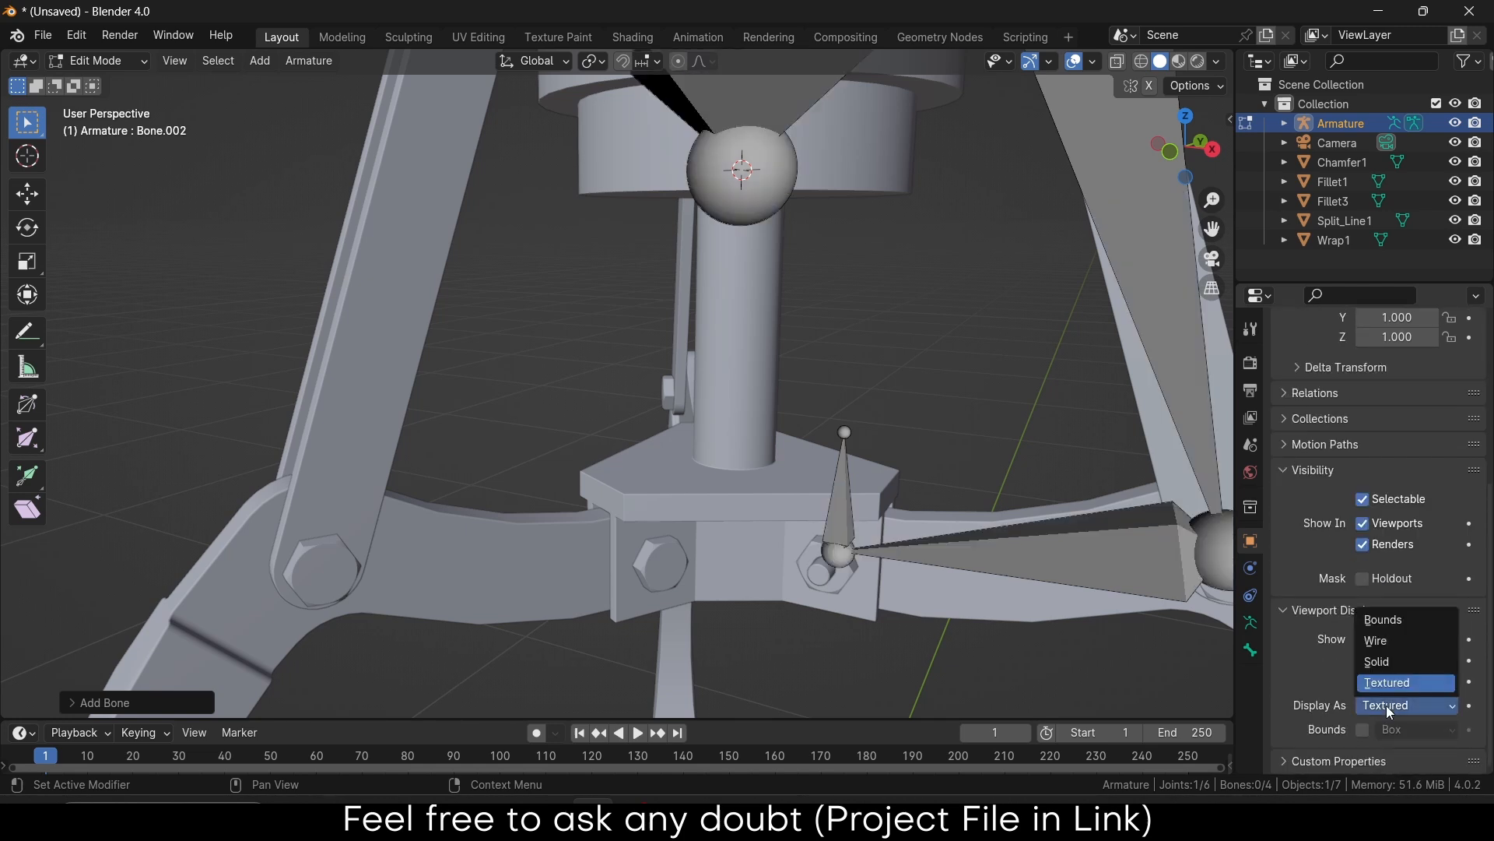
click(1394, 660)
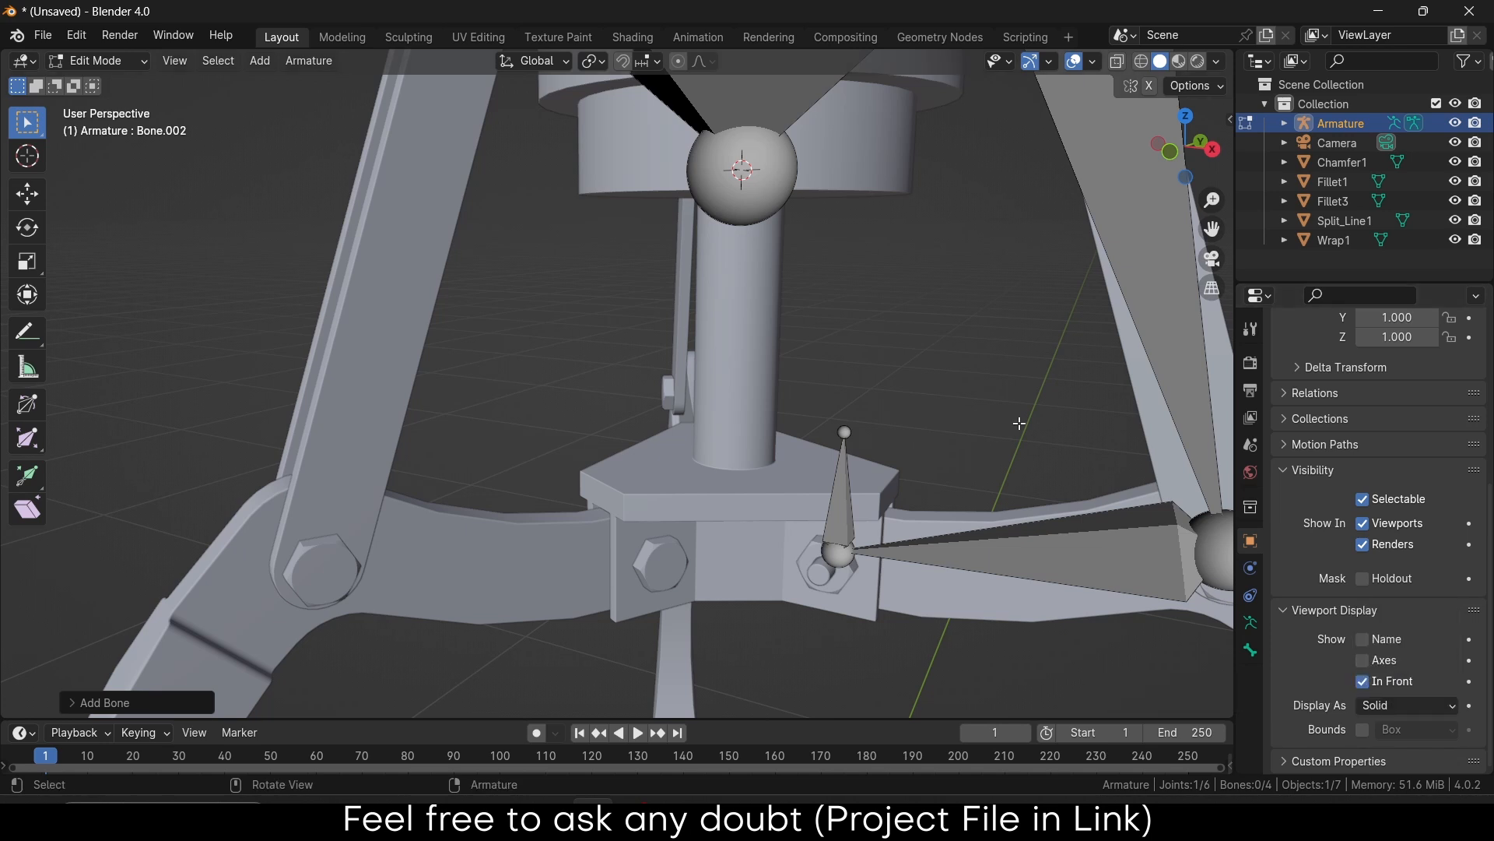
scroll(1019, 423, down, 3)
key(KP_1)
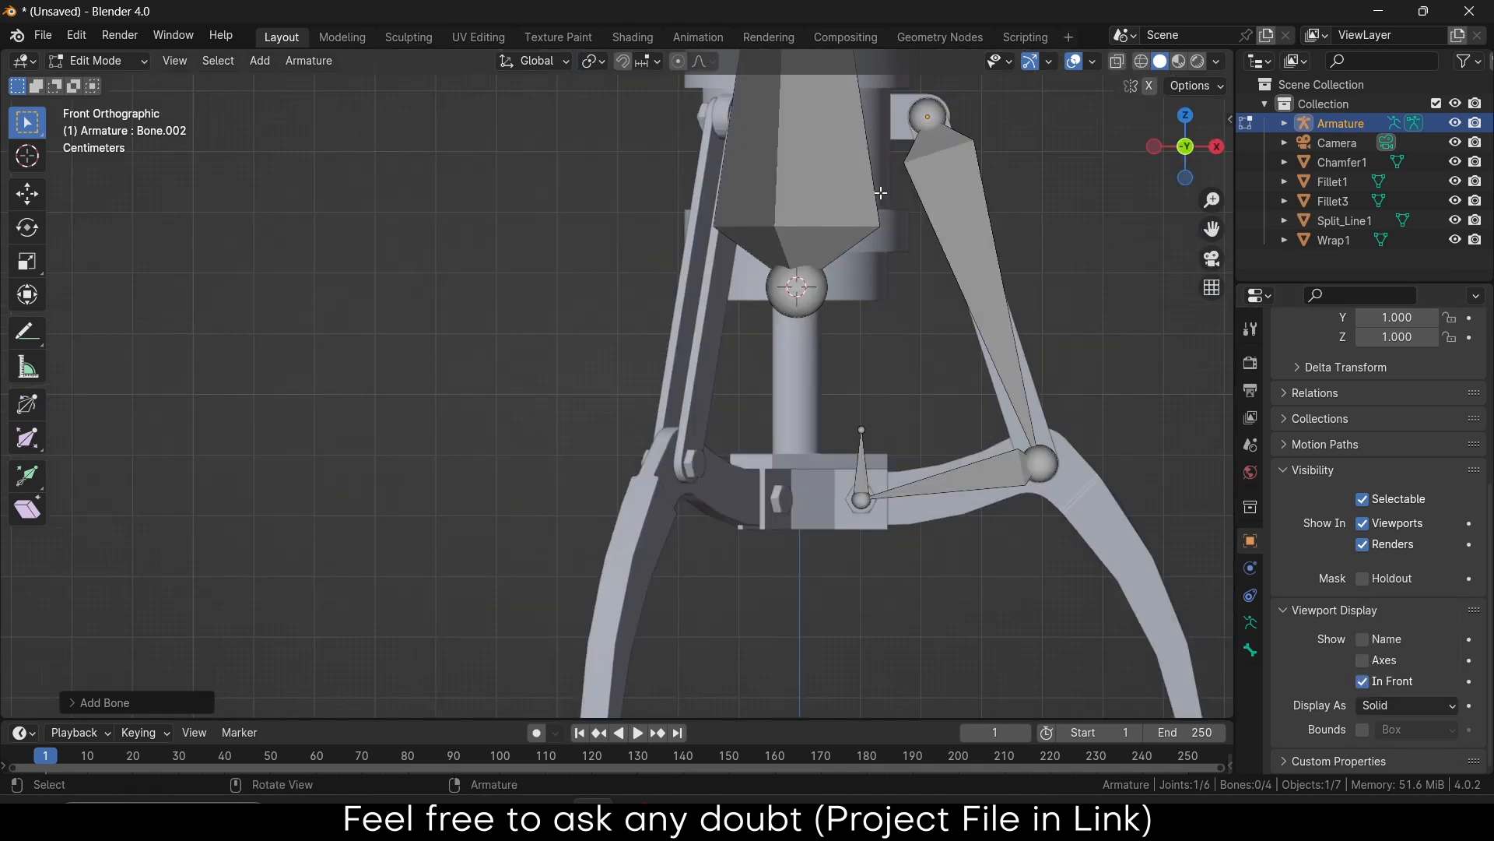
Select the central vertical bone Bone.003 and move it down along Z
scroll(881, 192, down, 3)
click(856, 192)
scroll(856, 192, up, 3)
key(g)
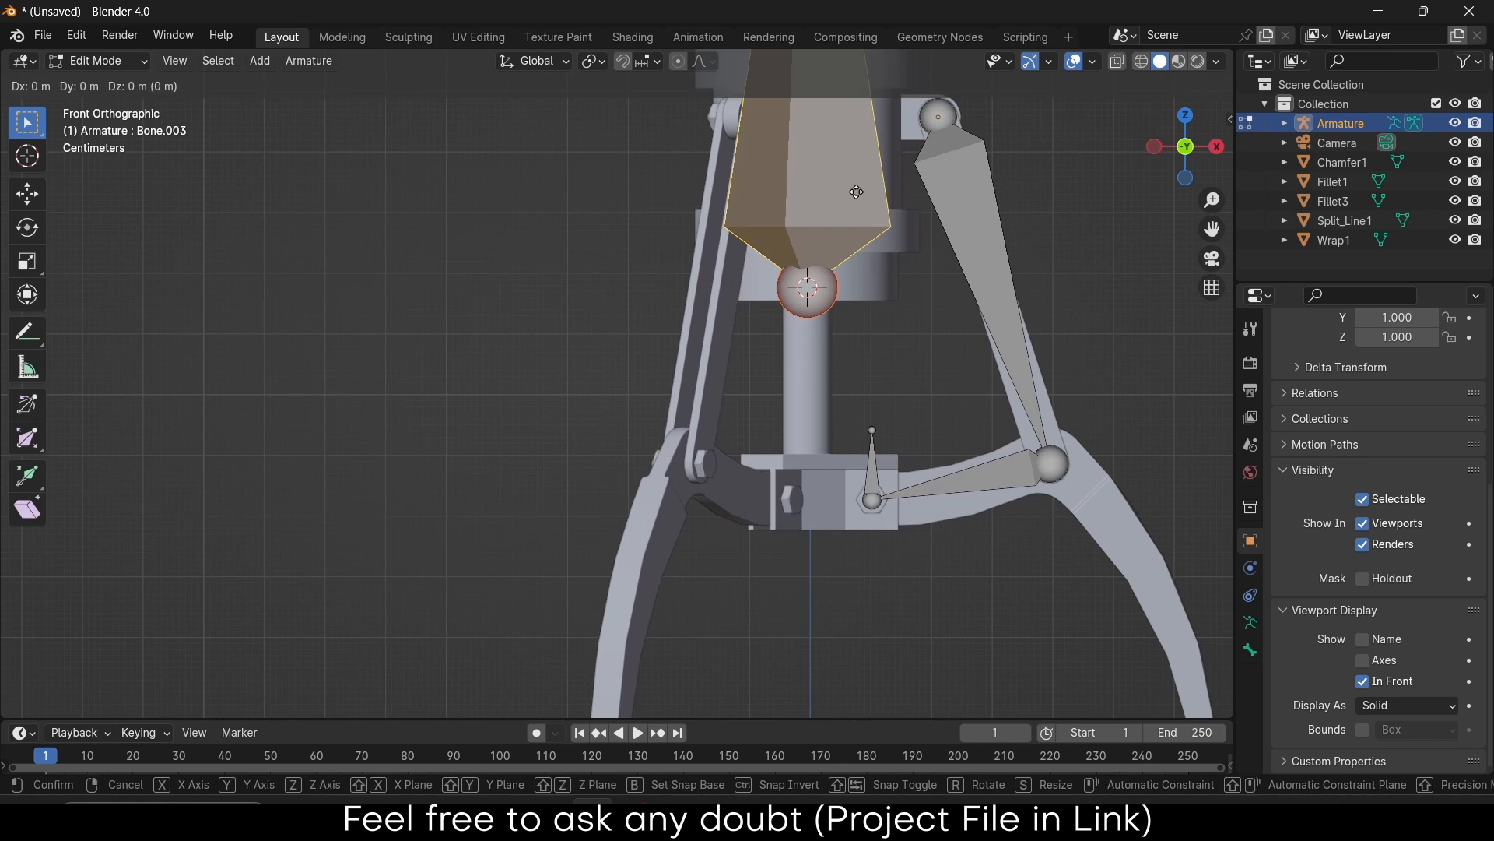
key(z)
click(863, 394)
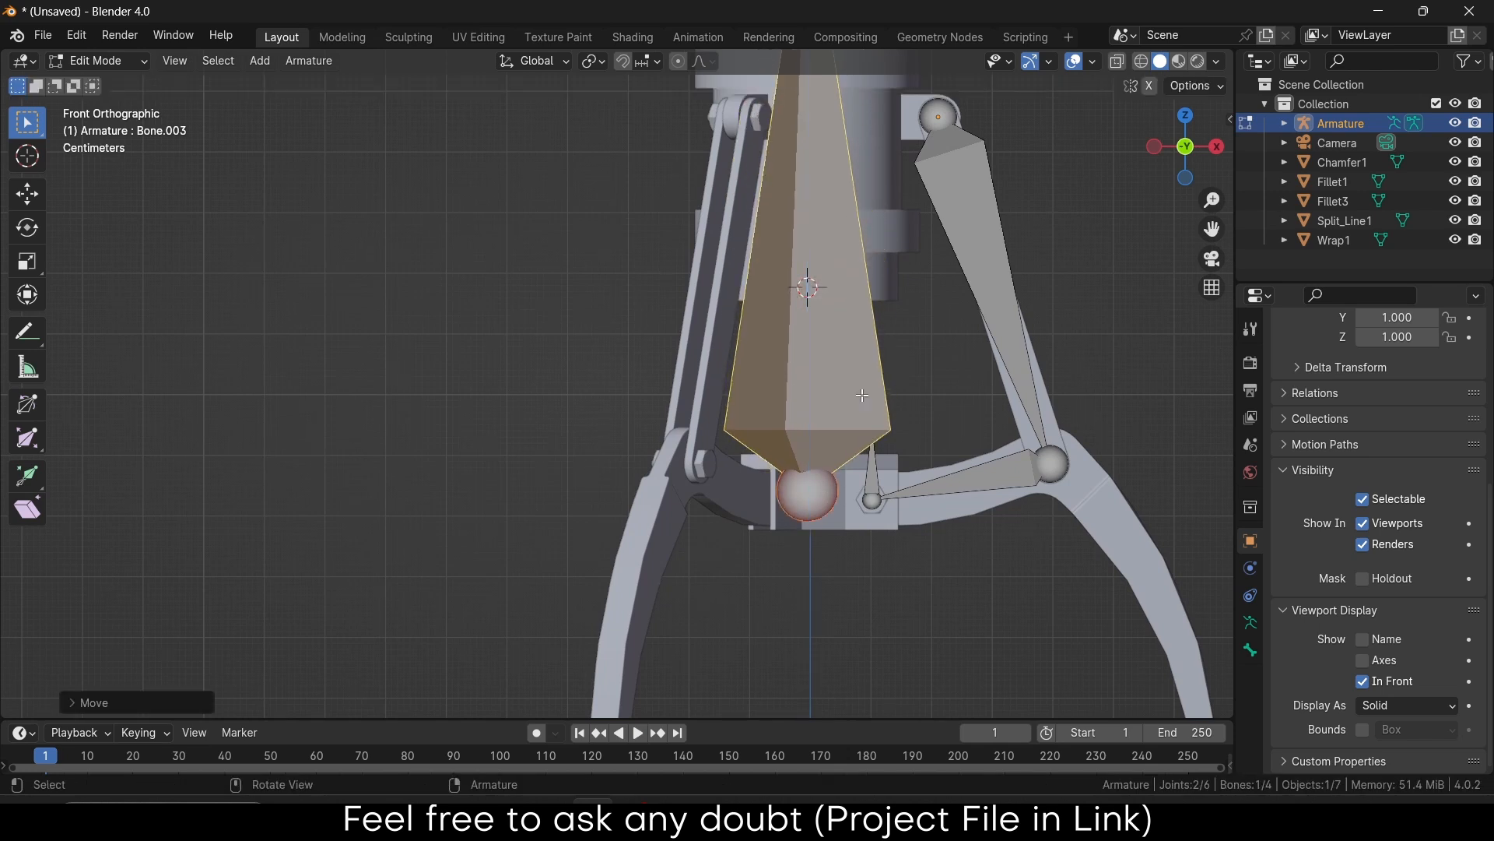
scroll(863, 395, up, 5)
key(g)
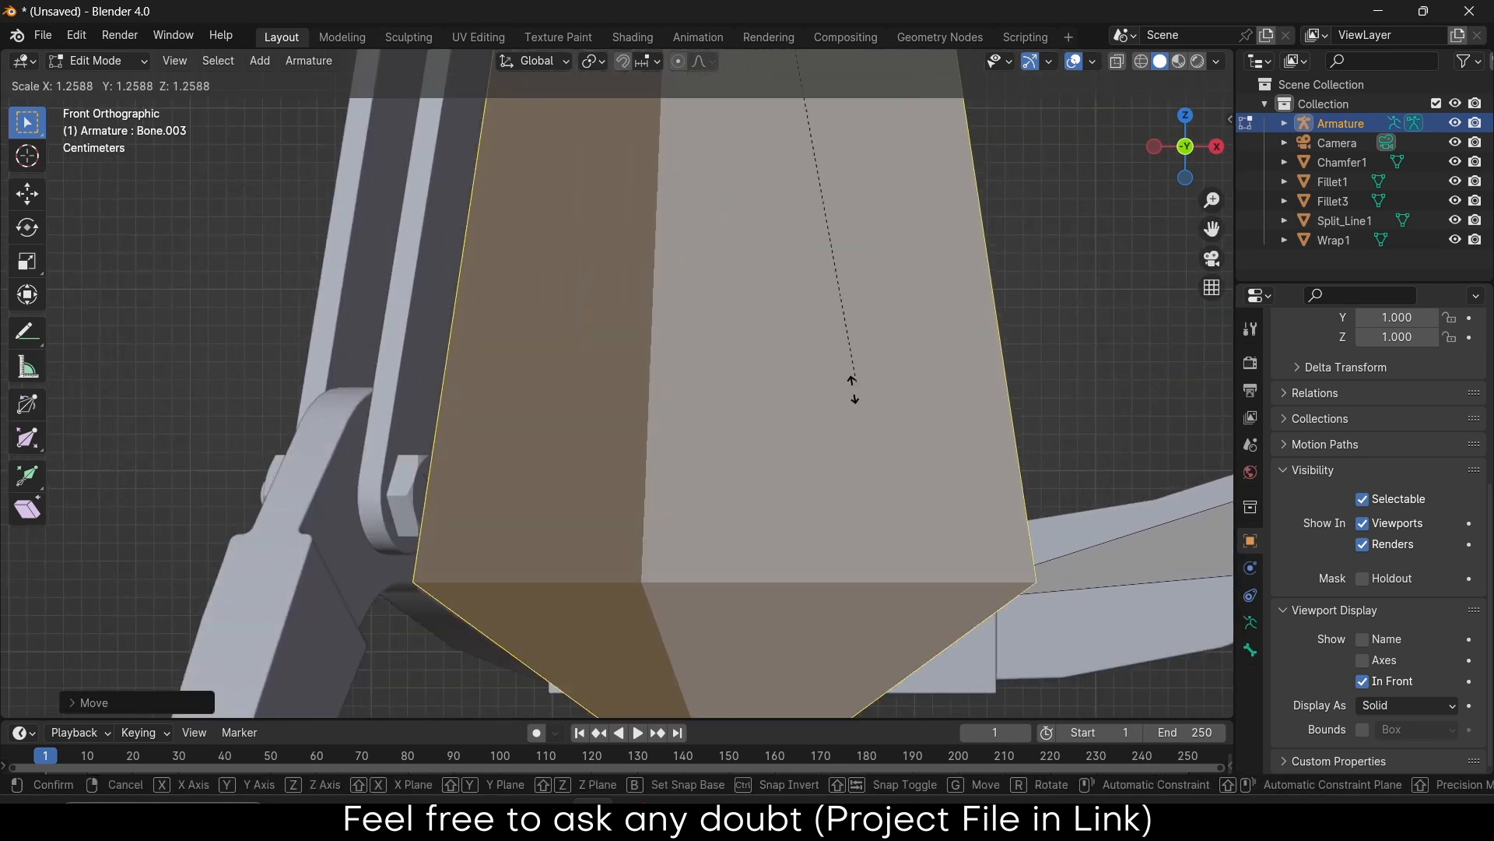
key(Escape)
Set the pivot point to Active Element and scale Bone.003 down
click(596, 62)
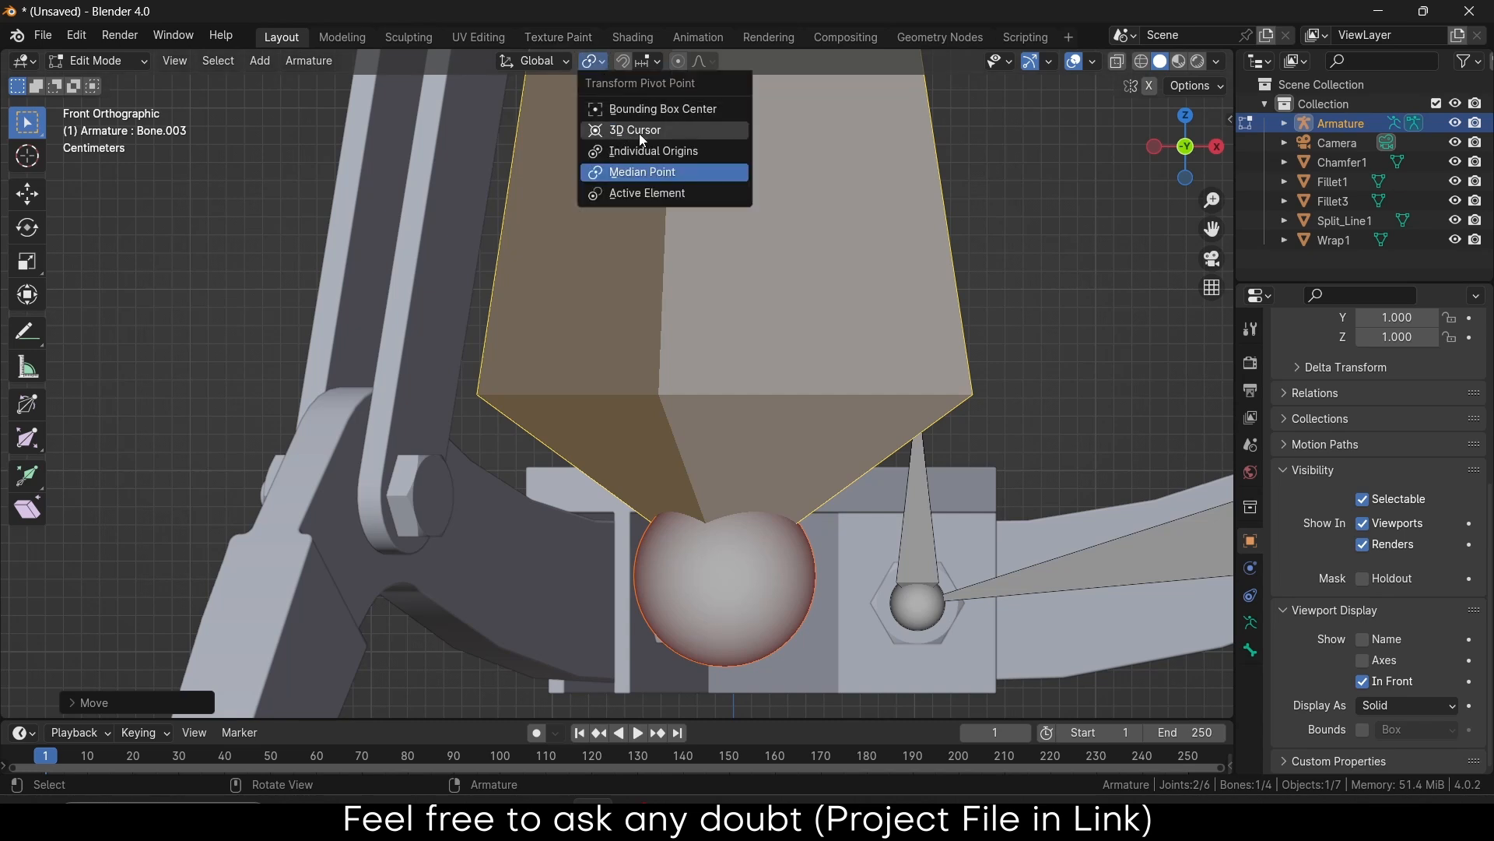
click(670, 193)
key(s)
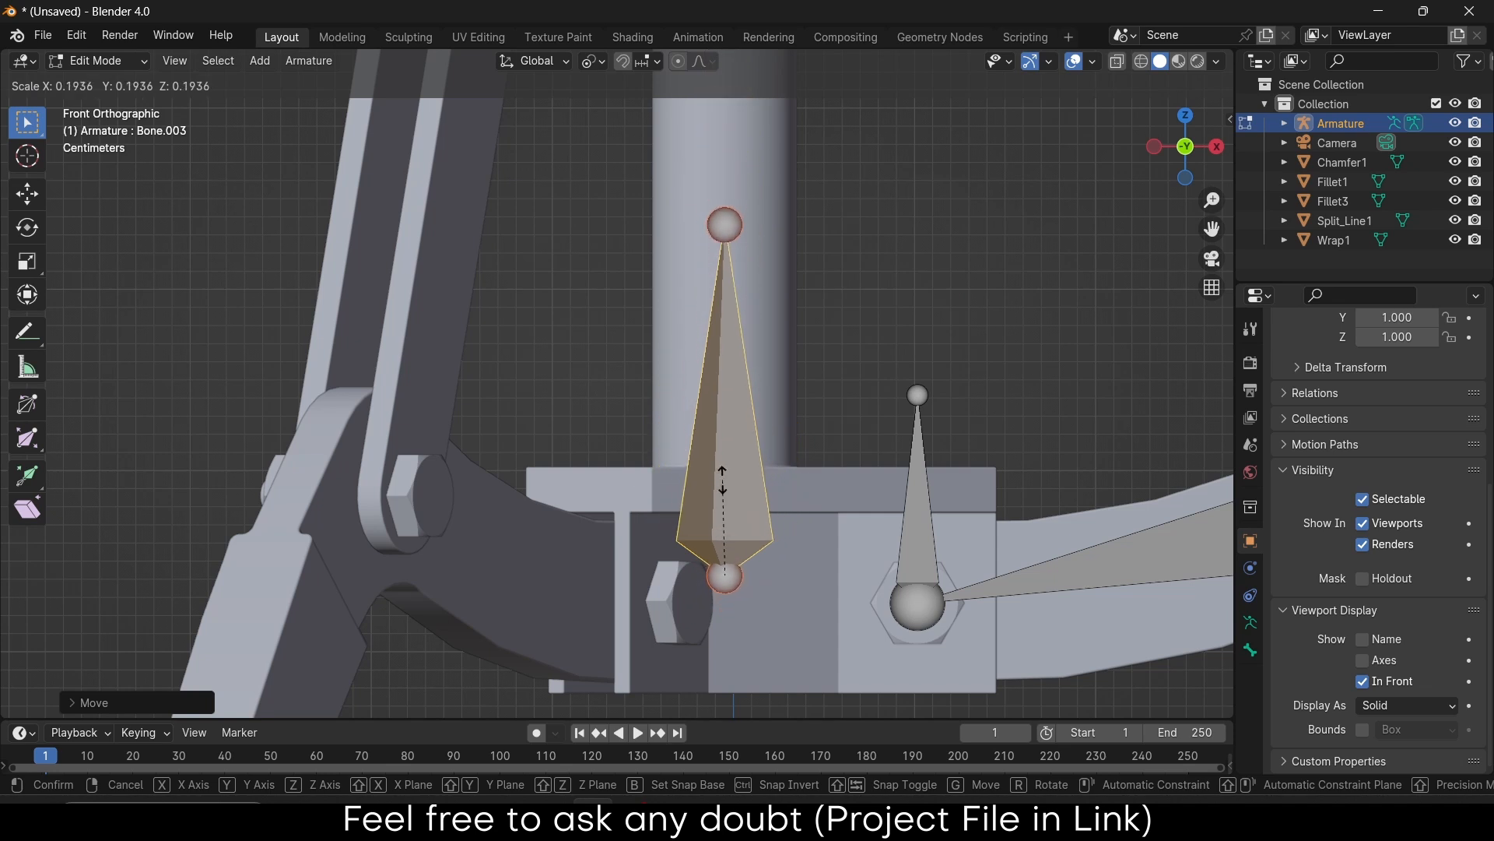
click(739, 510)
Reselect the whole central bone and adjust its height along Z
scroll(750, 515, up, 4)
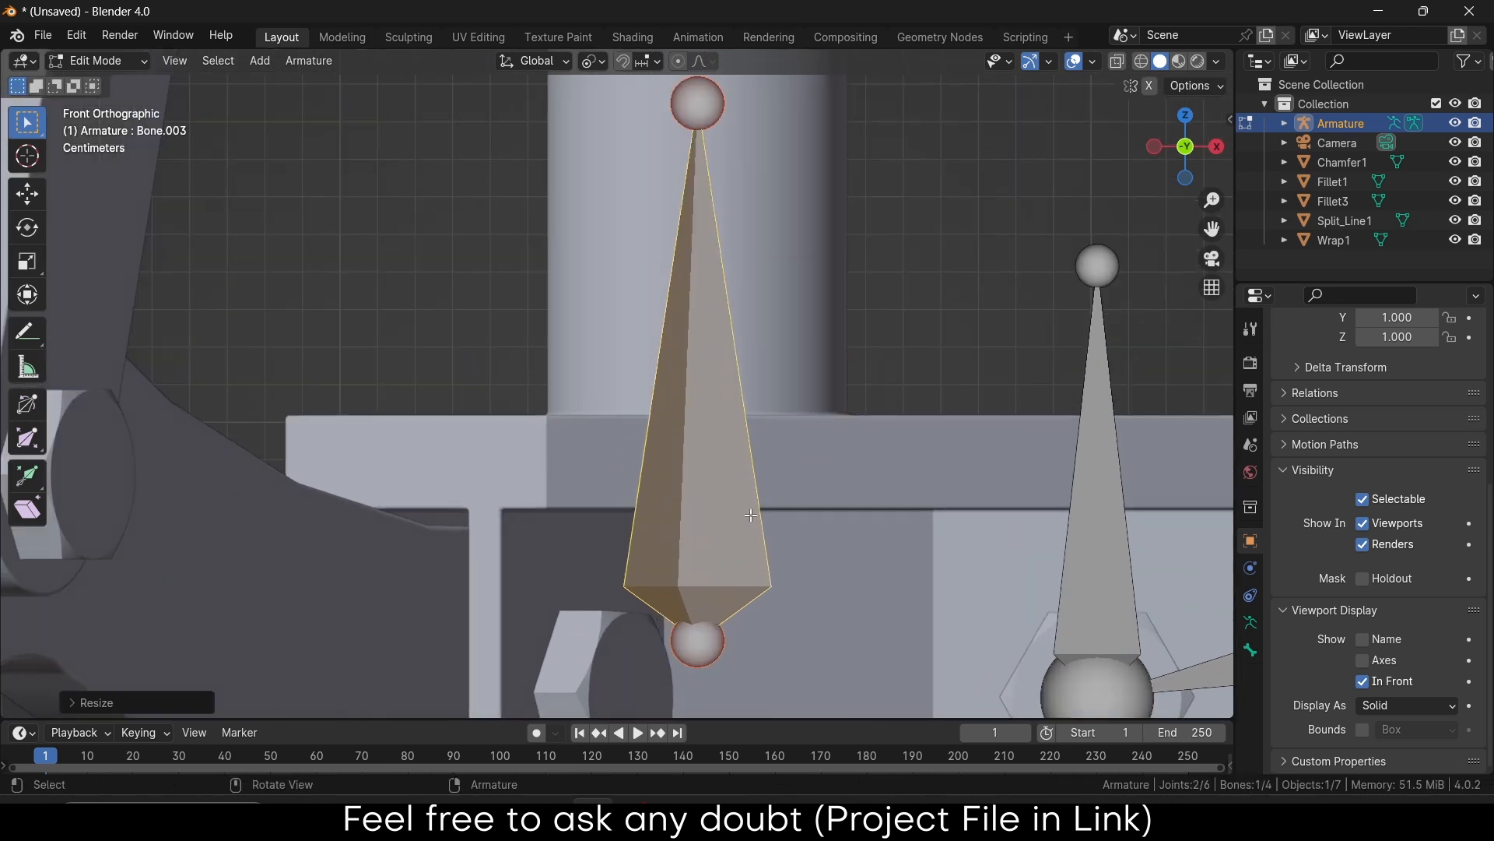
shift+middle_drag(811, 590, 788, 355)
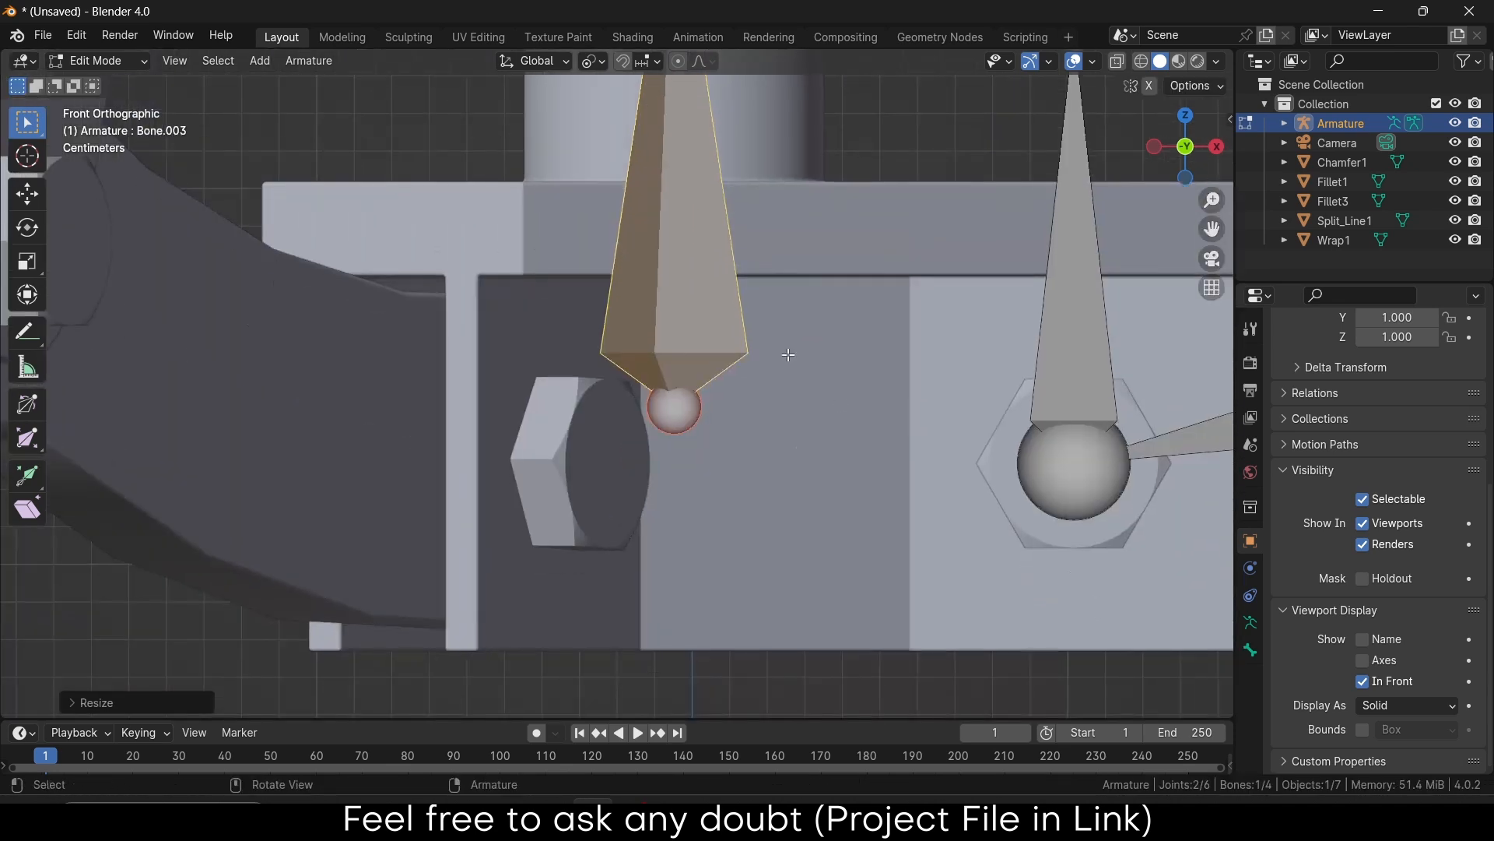
click(679, 408)
click(650, 227)
key(g)
key(z)
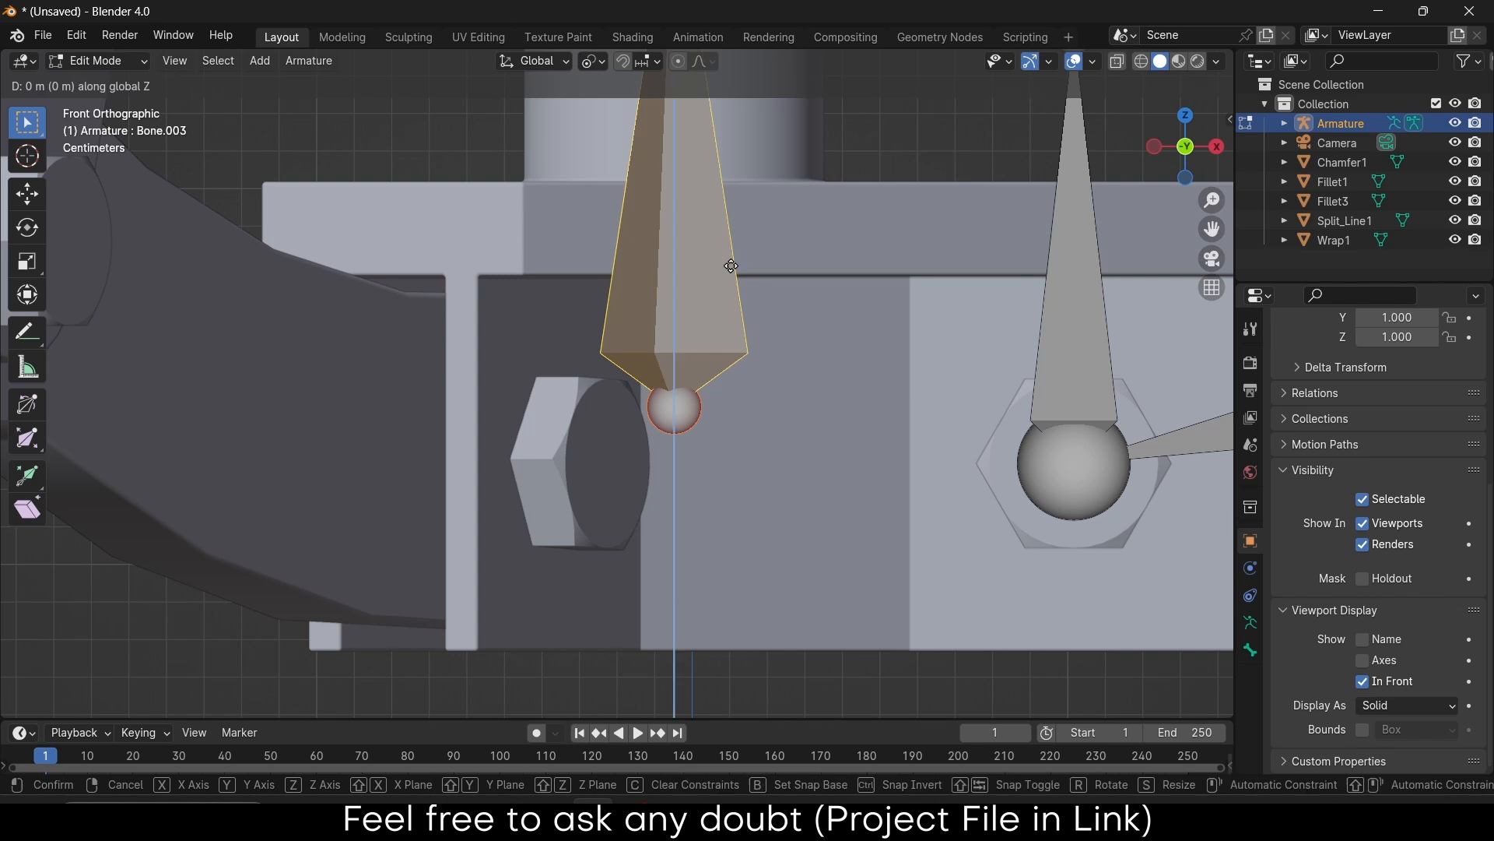
click(736, 333)
Check the right-hand bone joints, then lower the central bone level with their pivot
click(1044, 454)
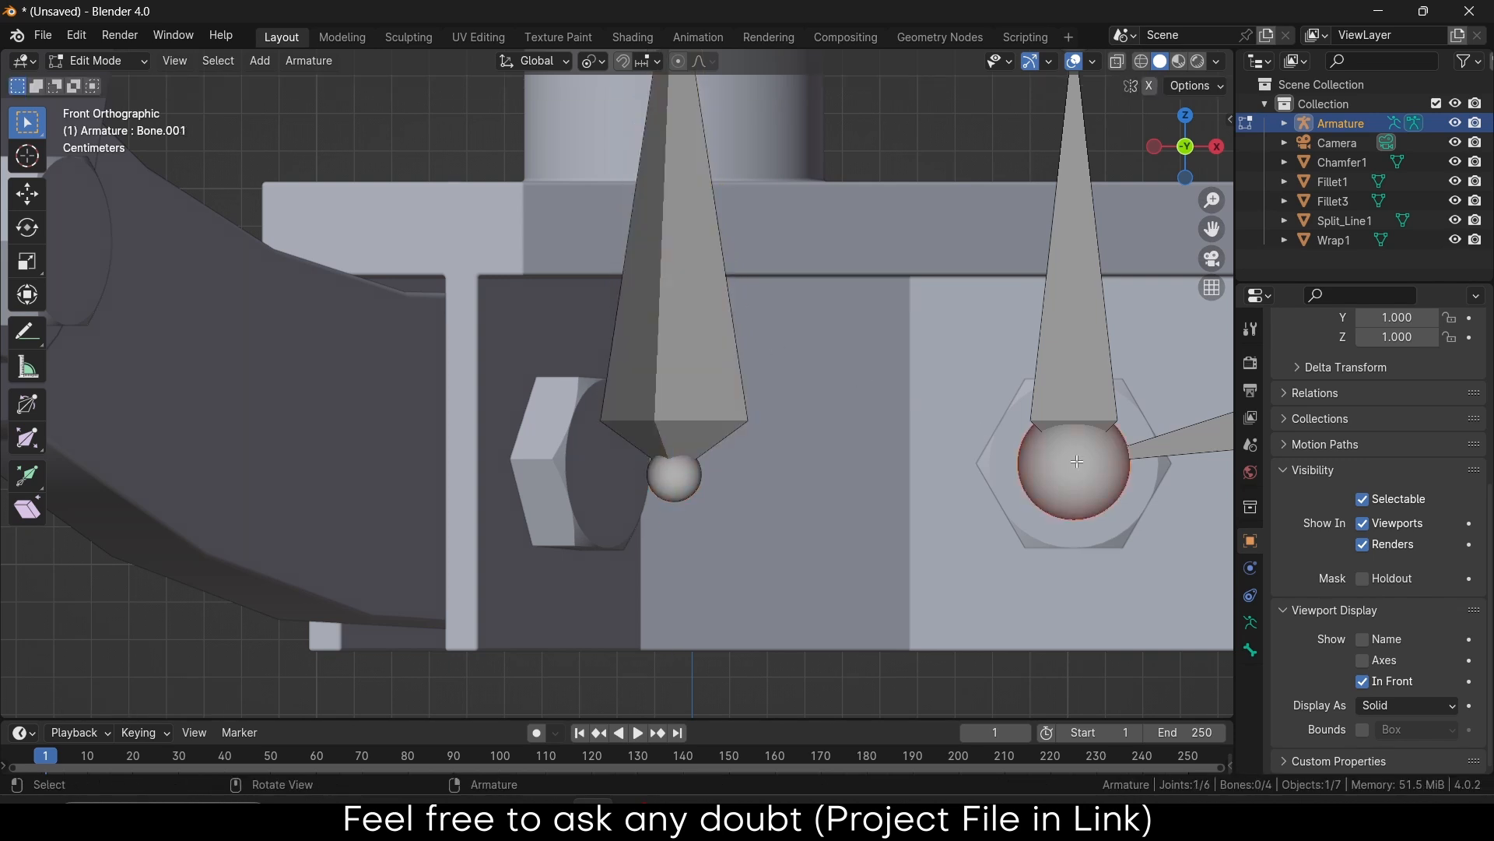
scroll(1272, 459, up, 3)
scroll(1270, 456, up, 3)
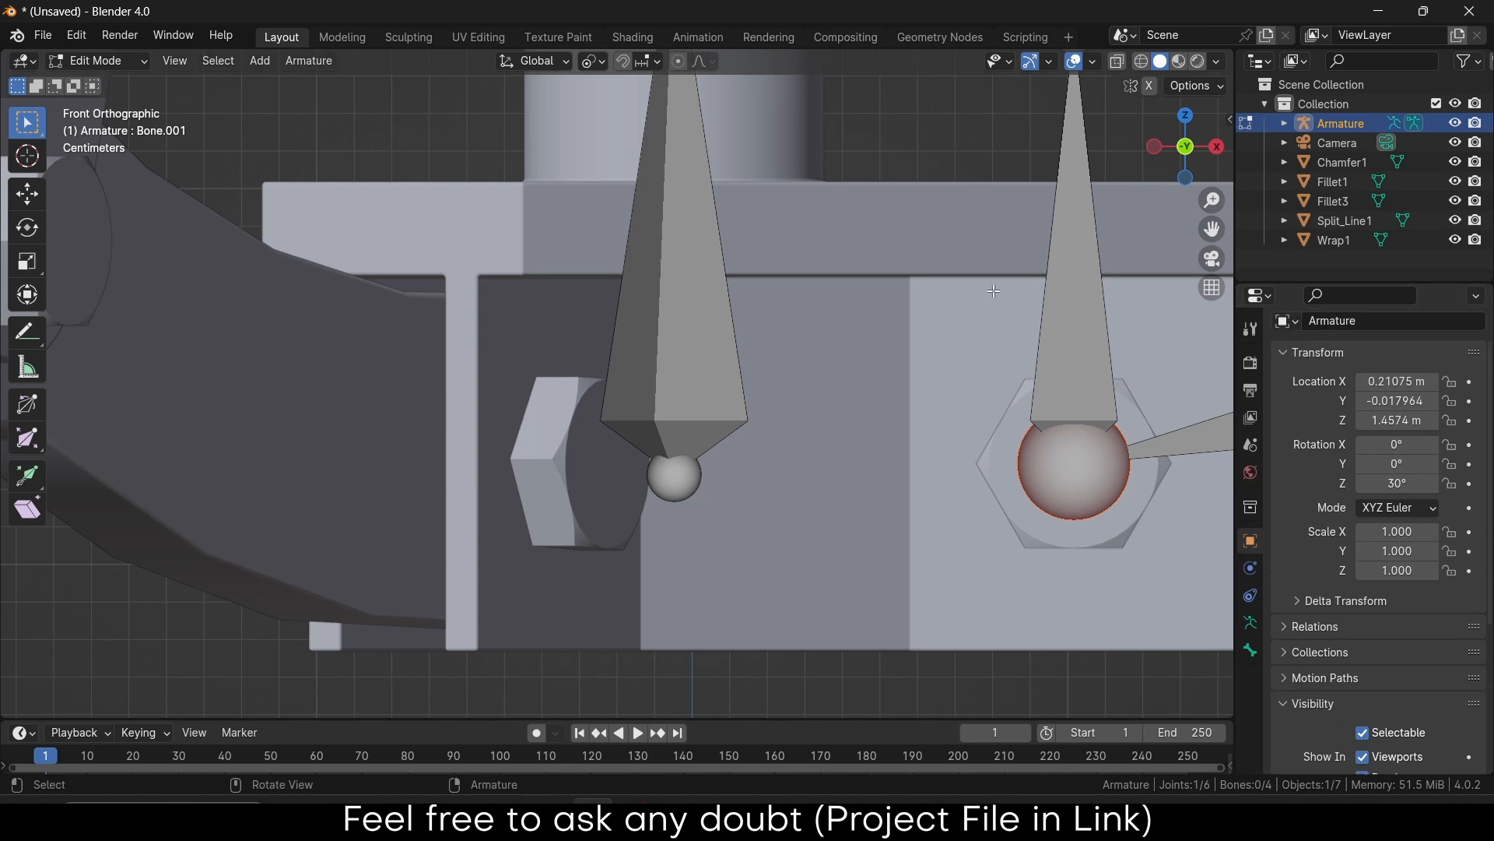
click(1044, 330)
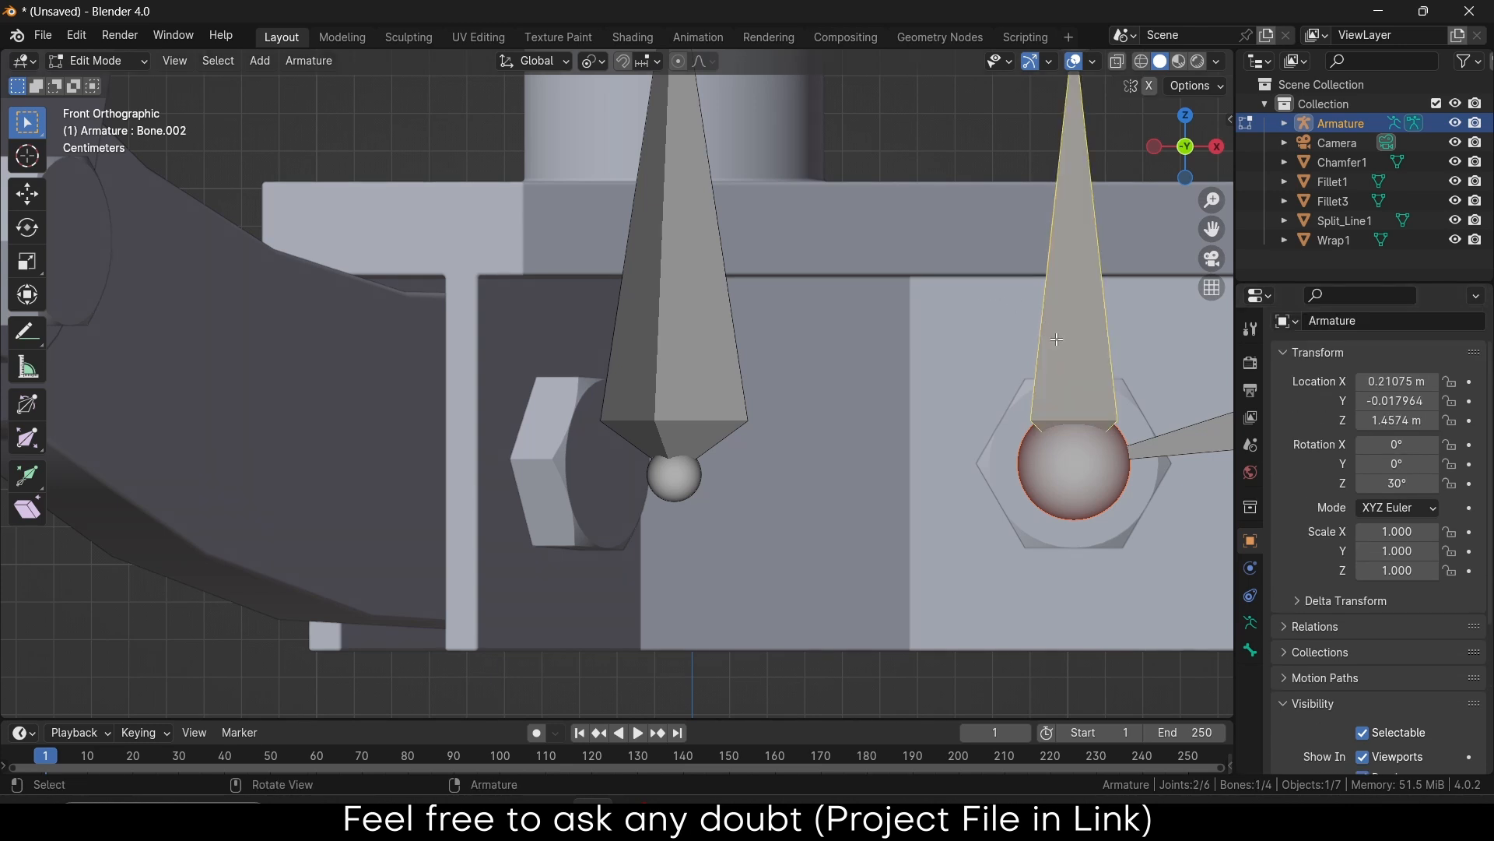
click(693, 401)
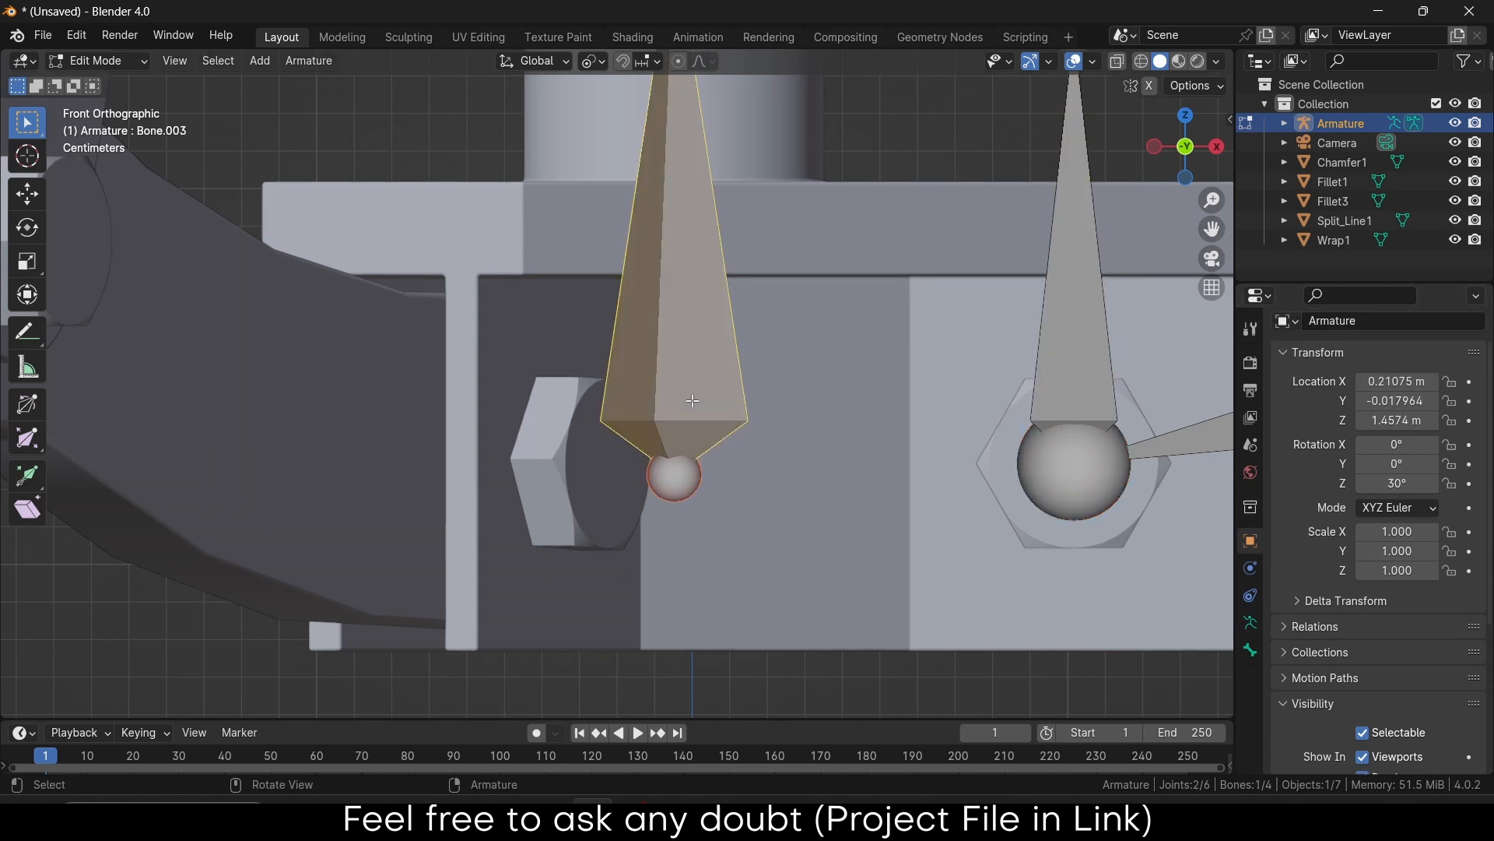
key(g)
key(z)
click(713, 365)
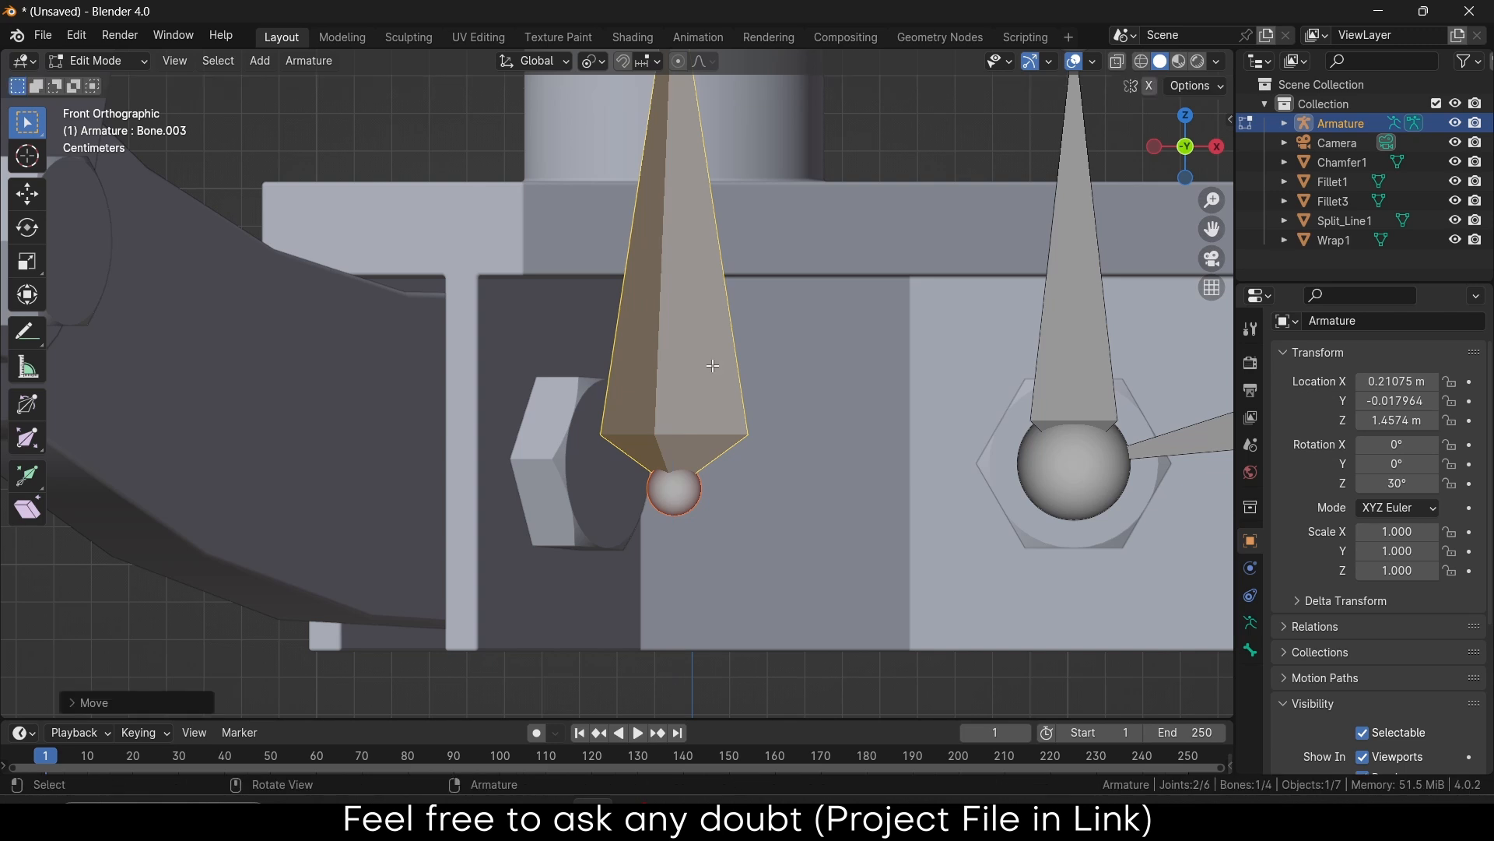
scroll(713, 365, down, 8)
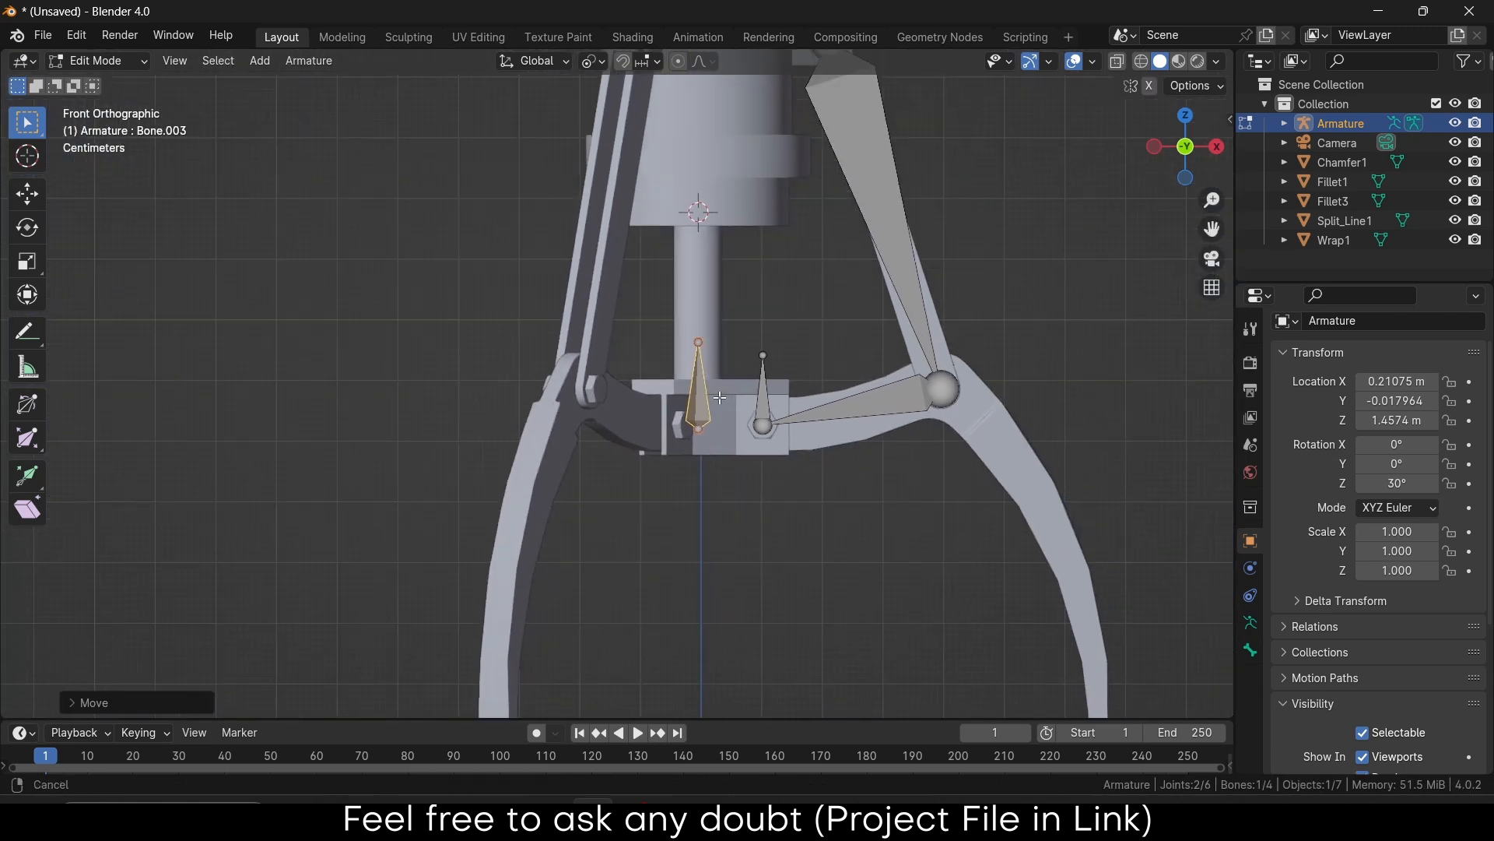
scroll(778, 374, up, 2)
scroll(790, 403, up, 2)
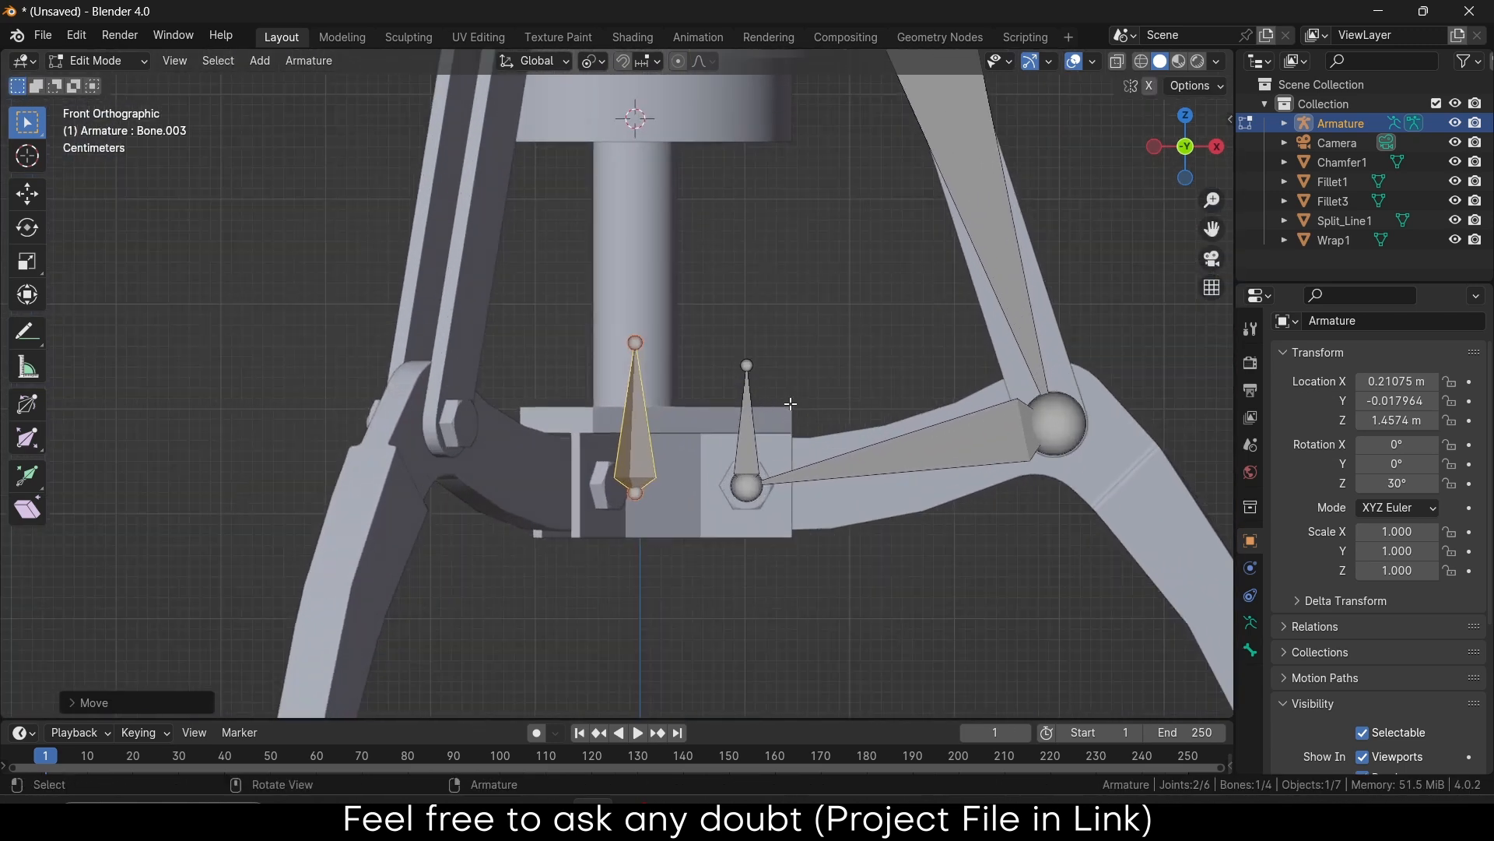
Clear the parent of the small upright bone Bone.002
click(738, 461)
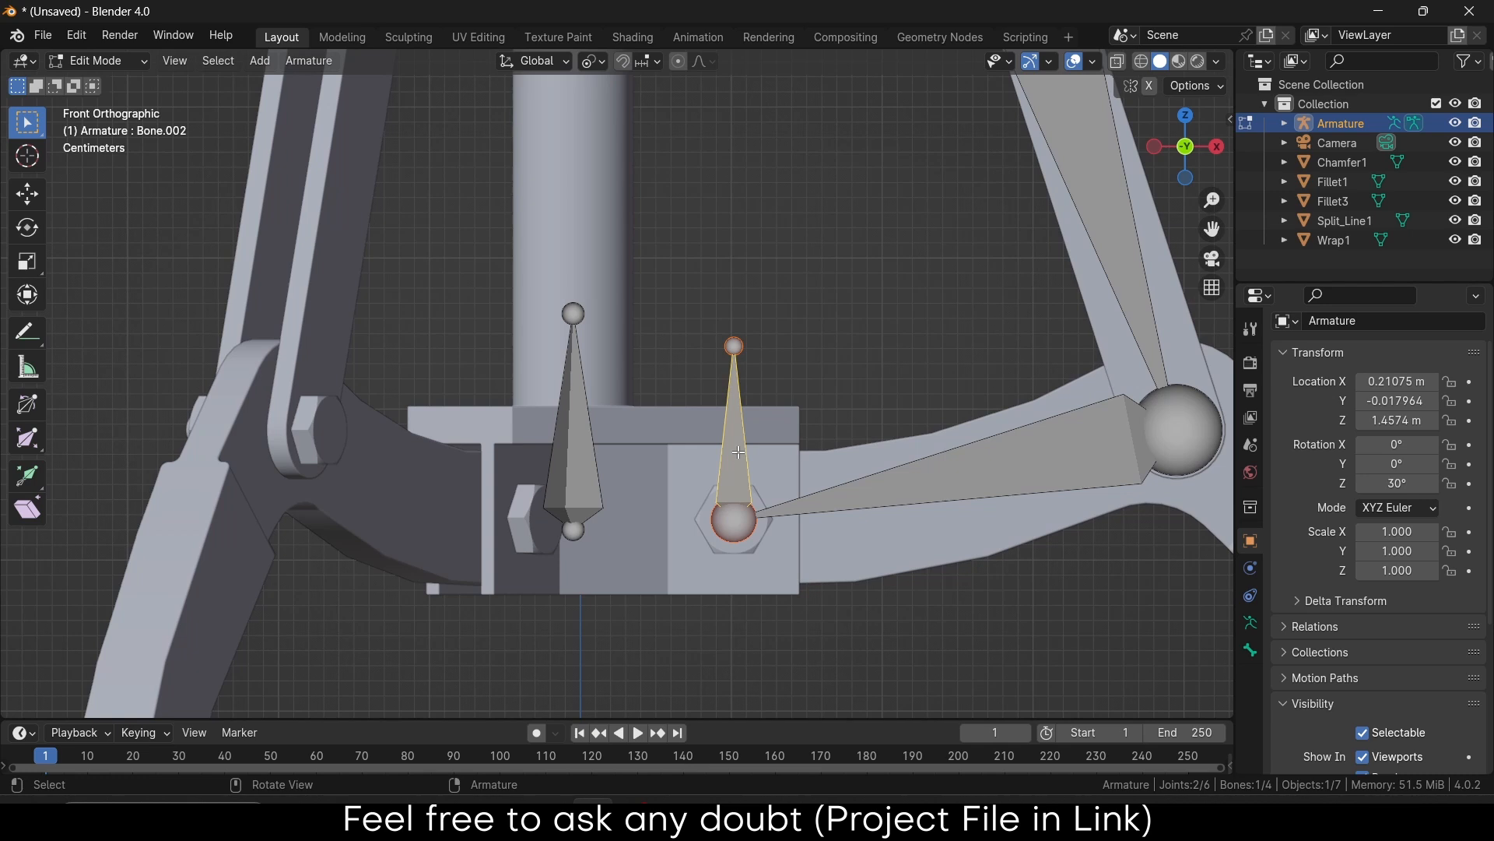
right_click(739, 452)
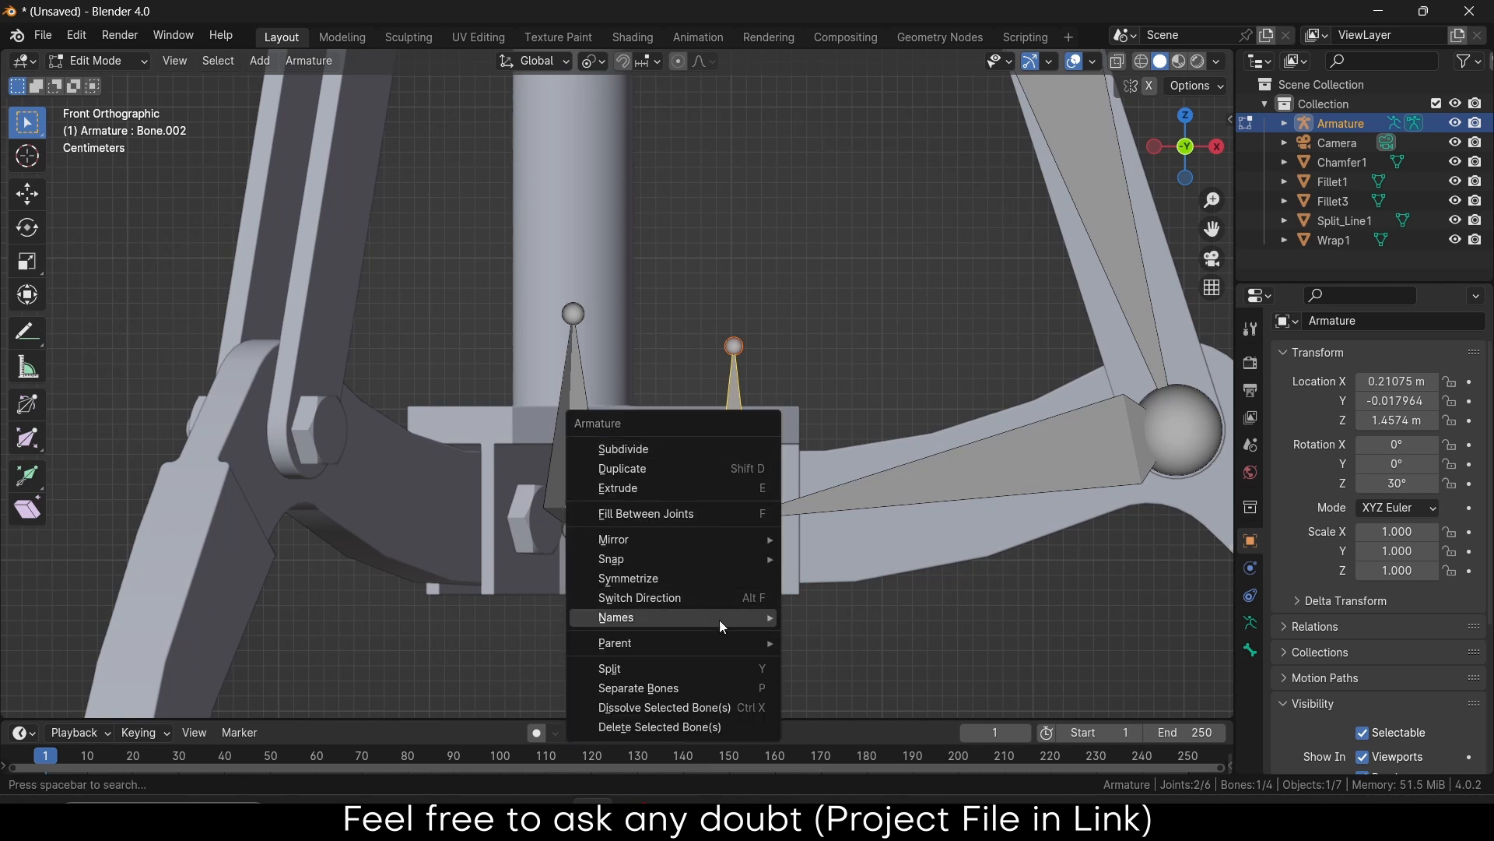
mouse_move(720, 646)
click(879, 660)
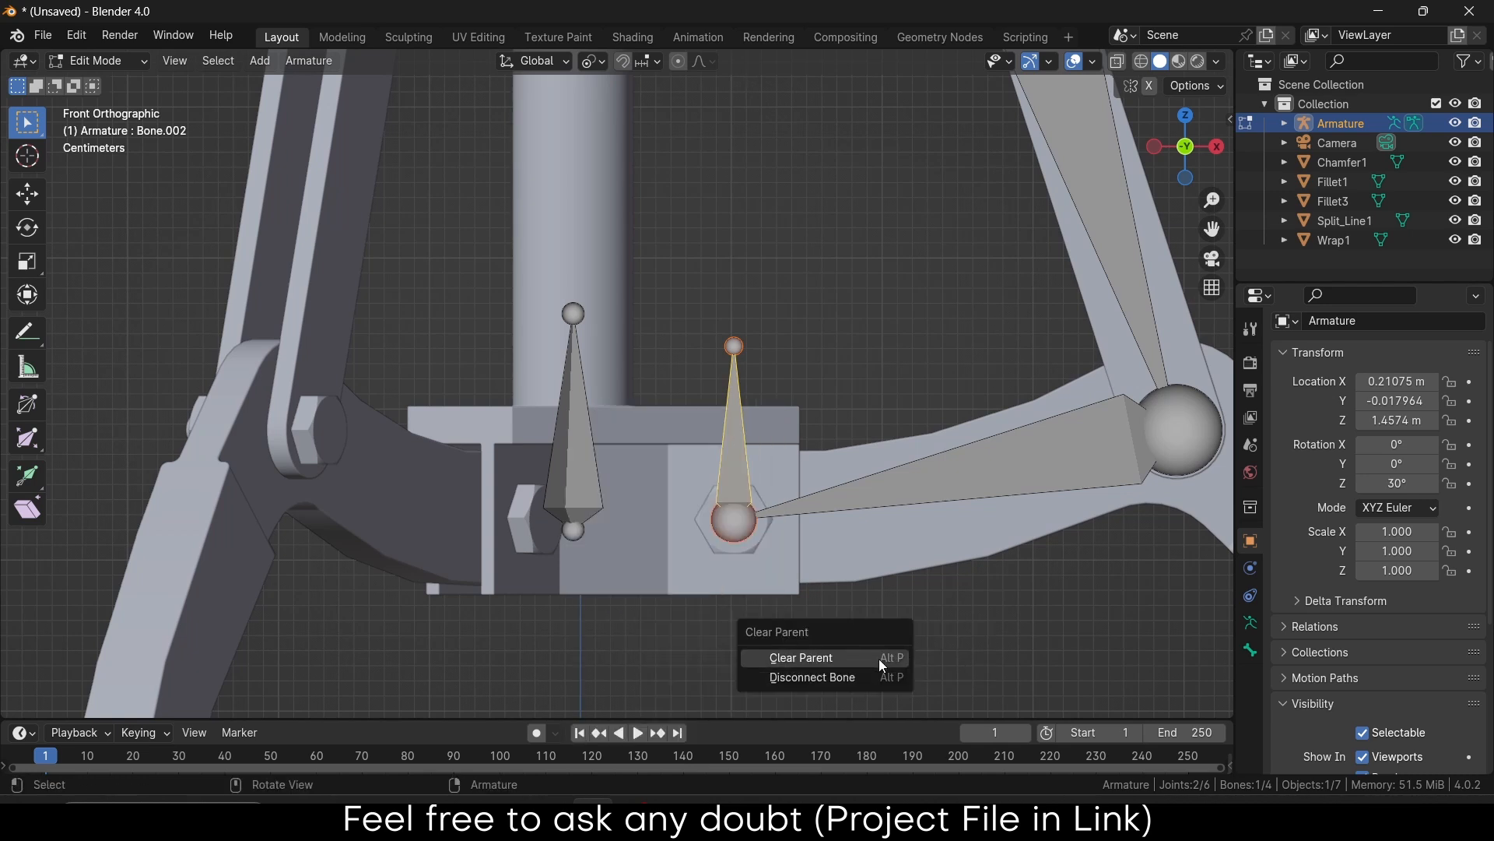
click(874, 660)
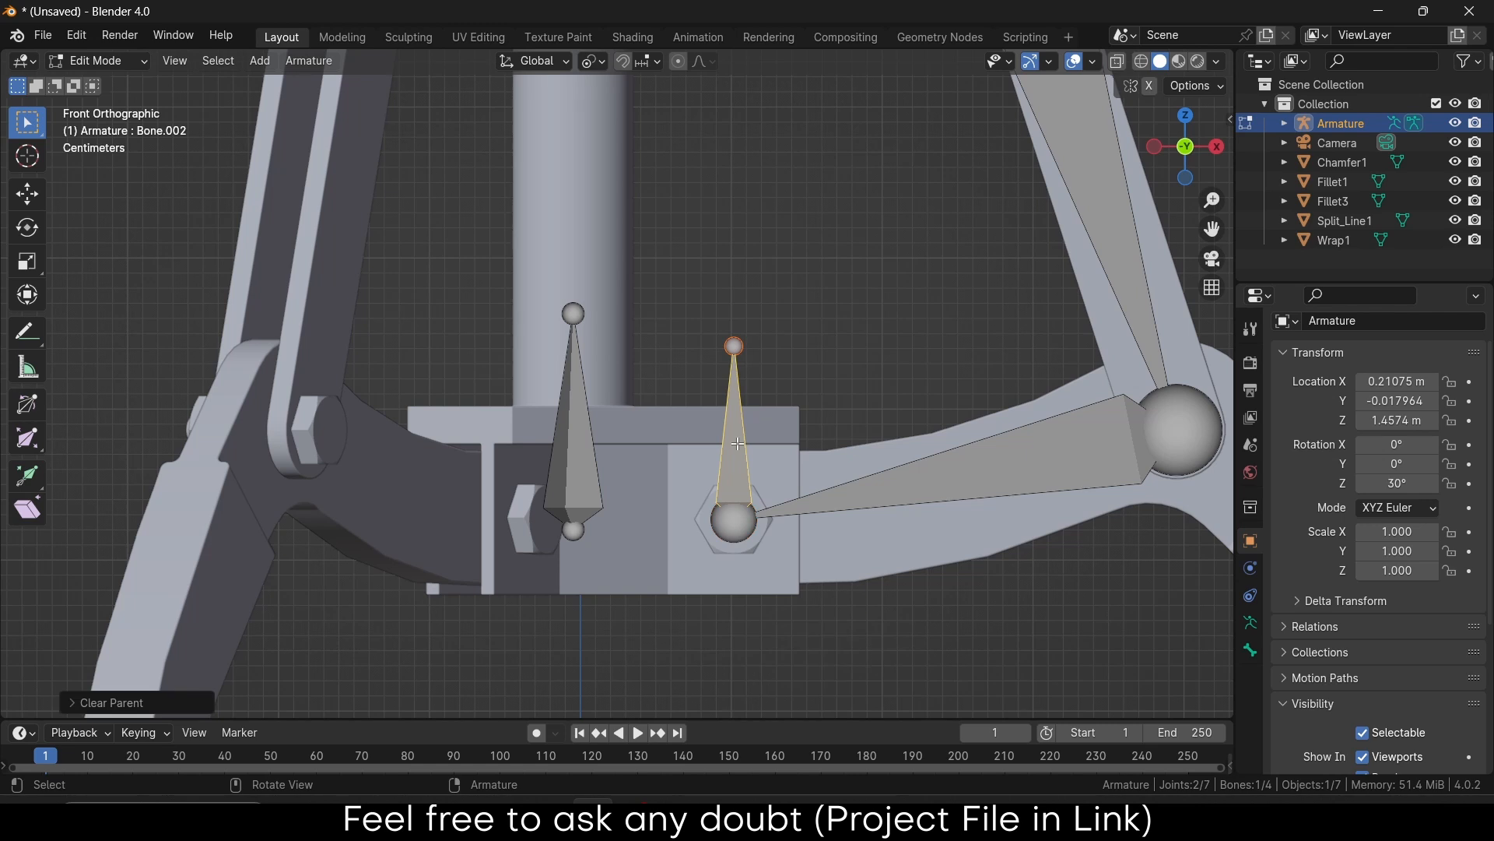
Switch the armature to Pose Mode and try a test move of the upright bone
click(97, 61)
click(82, 126)
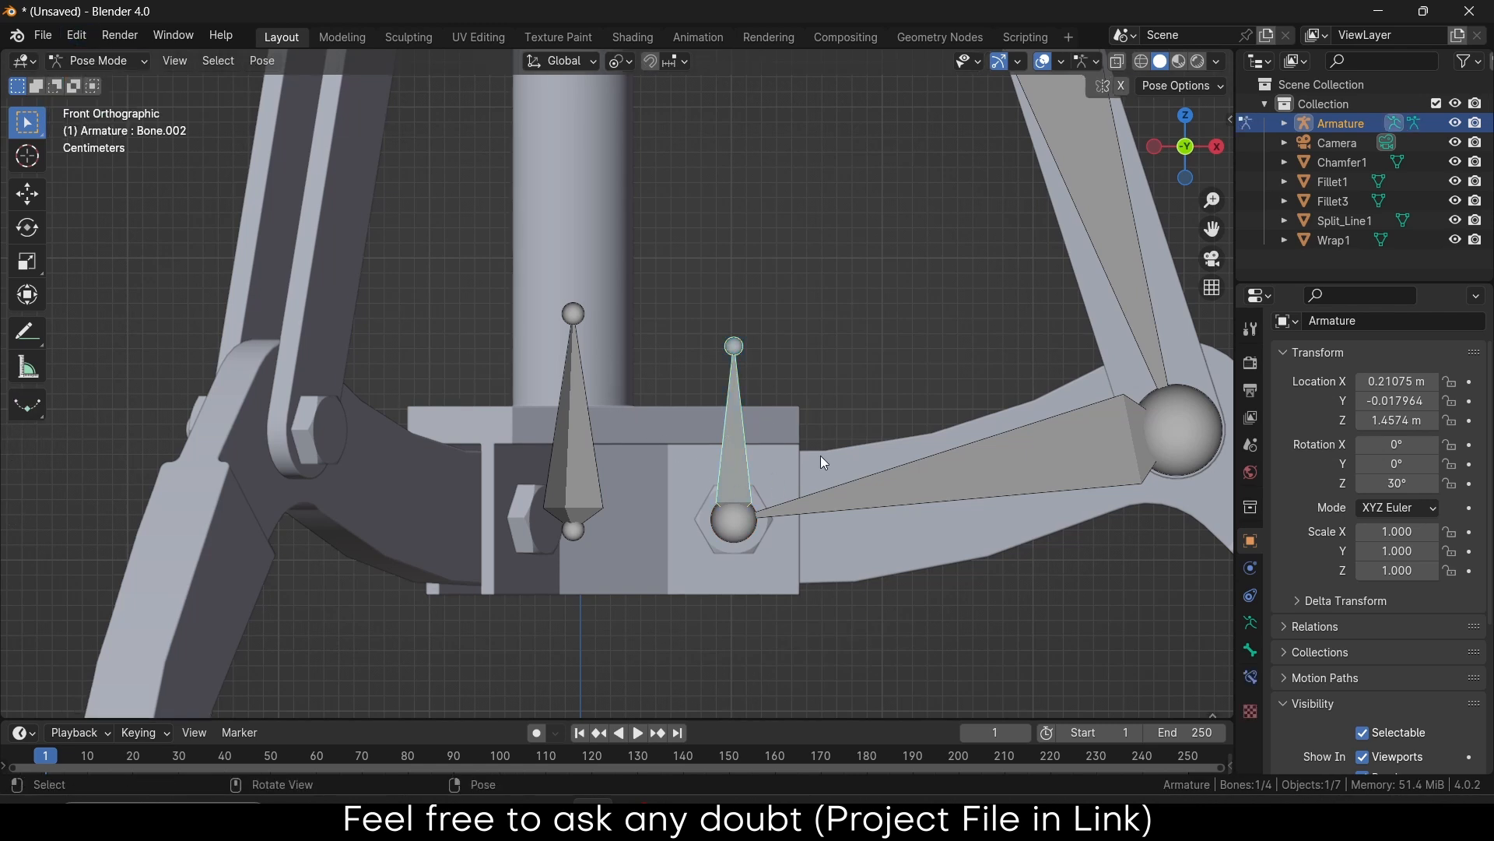
key(g)
key(Escape)
Give Bone.001 an Inverse Kinematics constraint targeting Bone.002, then test-move the target along Z
shift+click(859, 502)
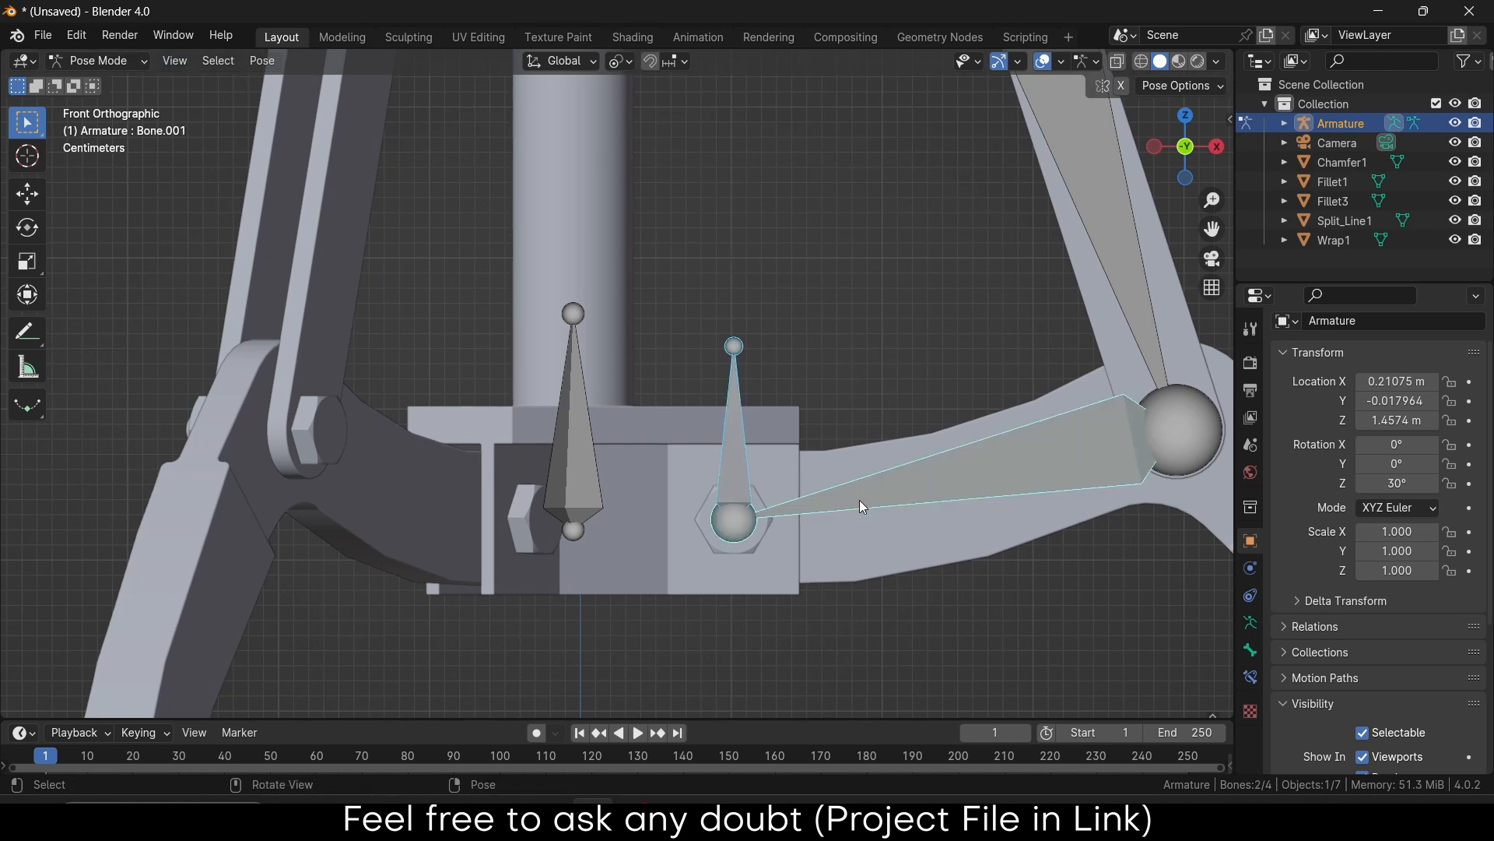
key(shift+ctrl+c)
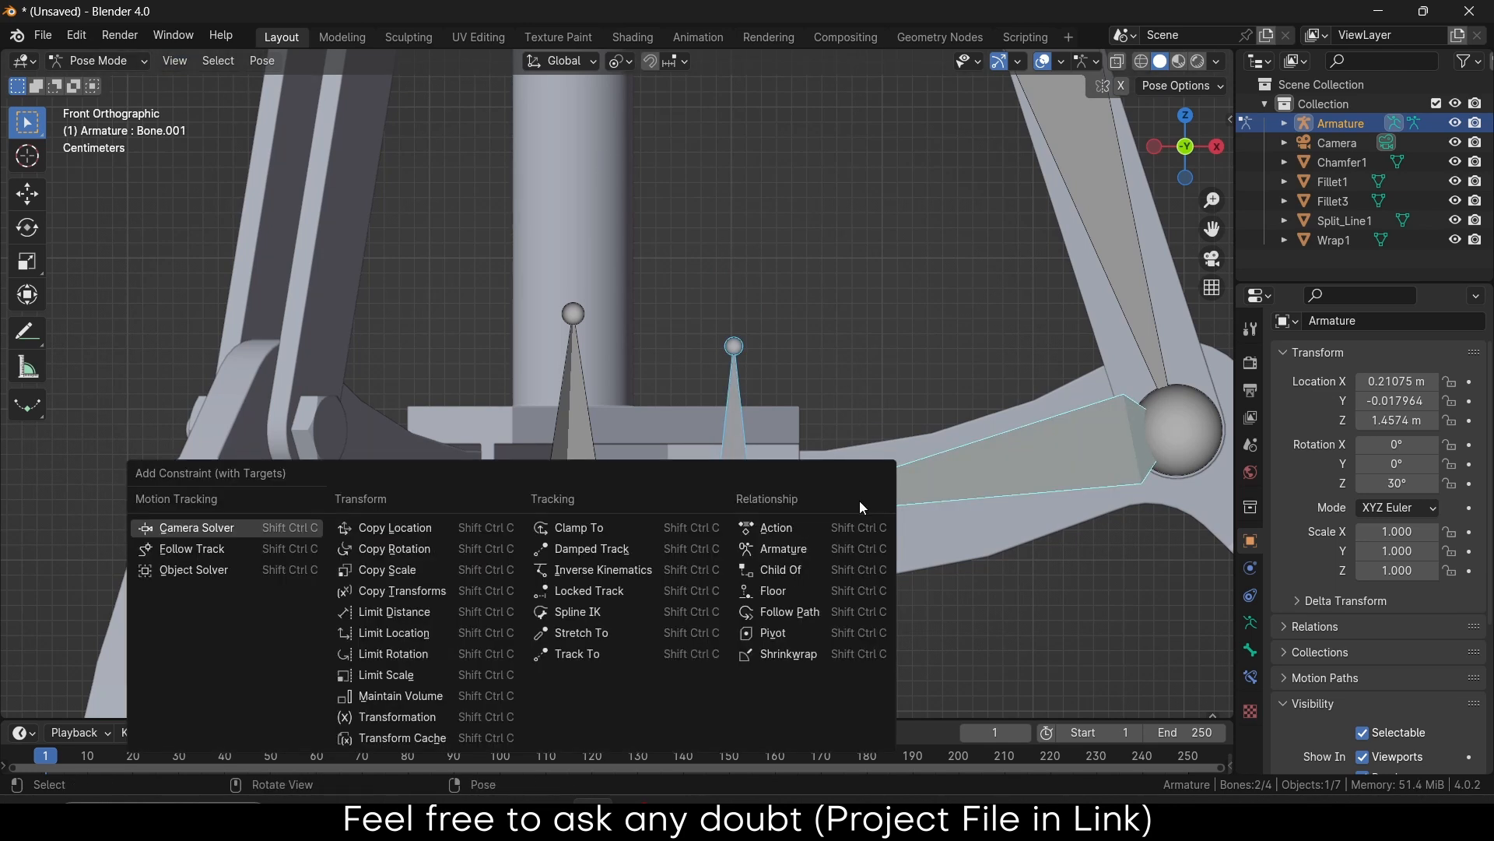
click(628, 571)
click(734, 466)
scroll(745, 453, down, 7)
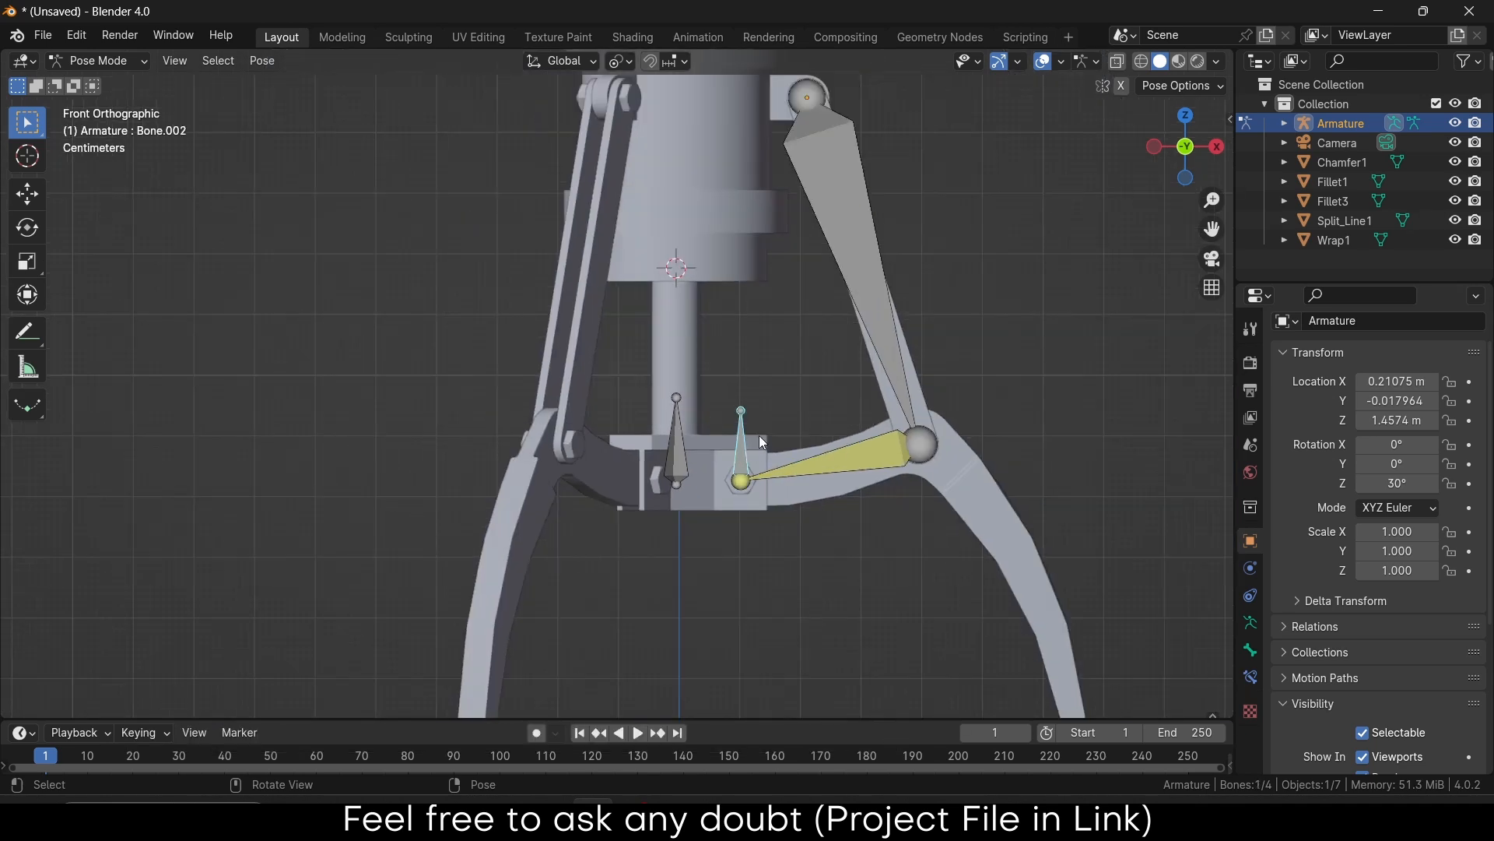
key(g)
key(z)
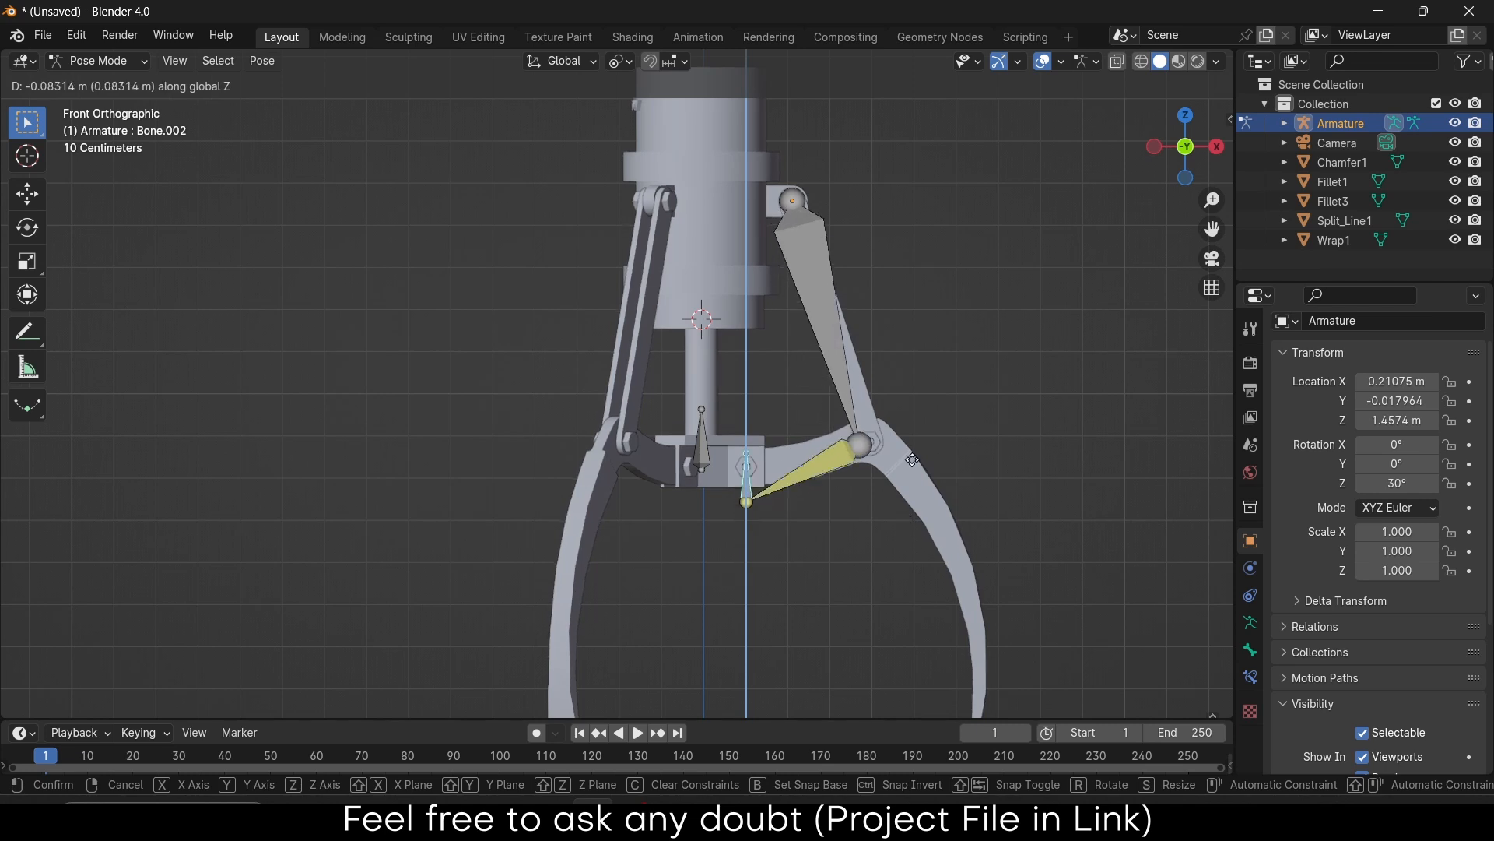
right_click(915, 417)
scroll(712, 444, up, 7)
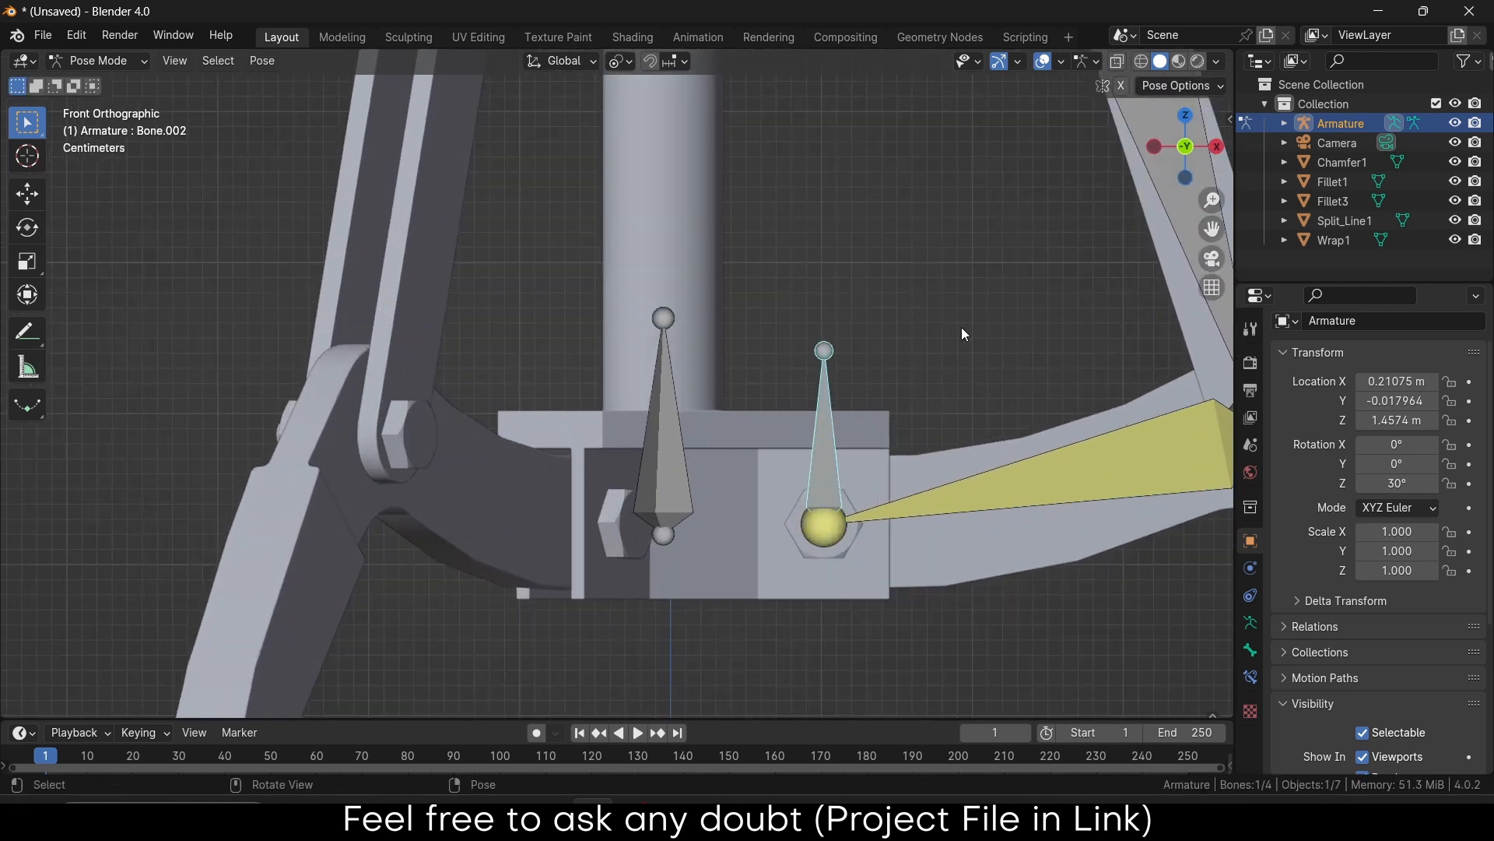
Rename the central vertical bone Bone.003 to pistonRod, switching the keyboard layout to English first
click(708, 453)
click(833, 447)
click(677, 432)
key(F2)
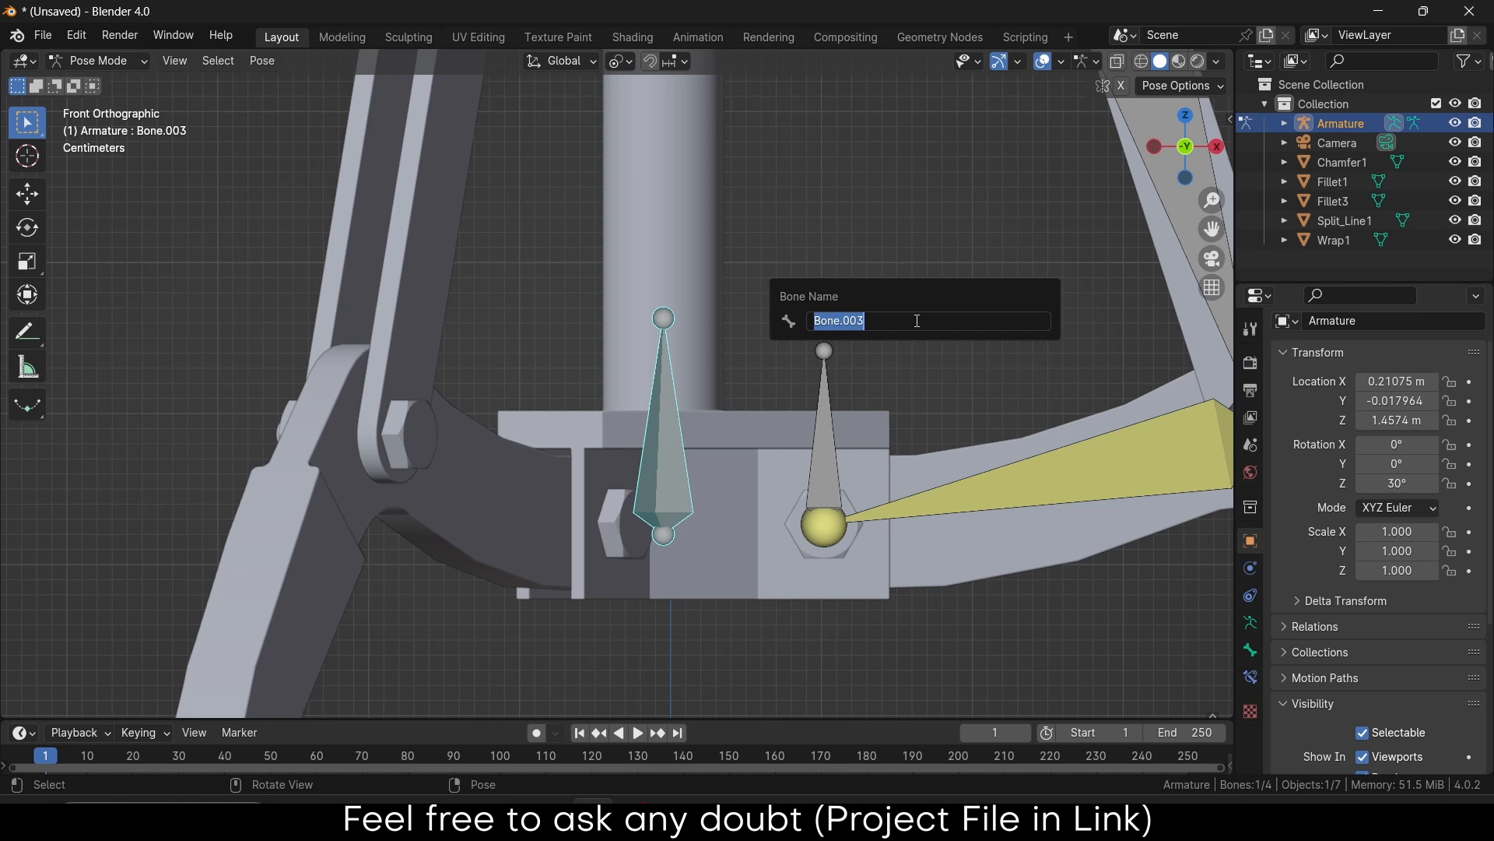
text(जग)
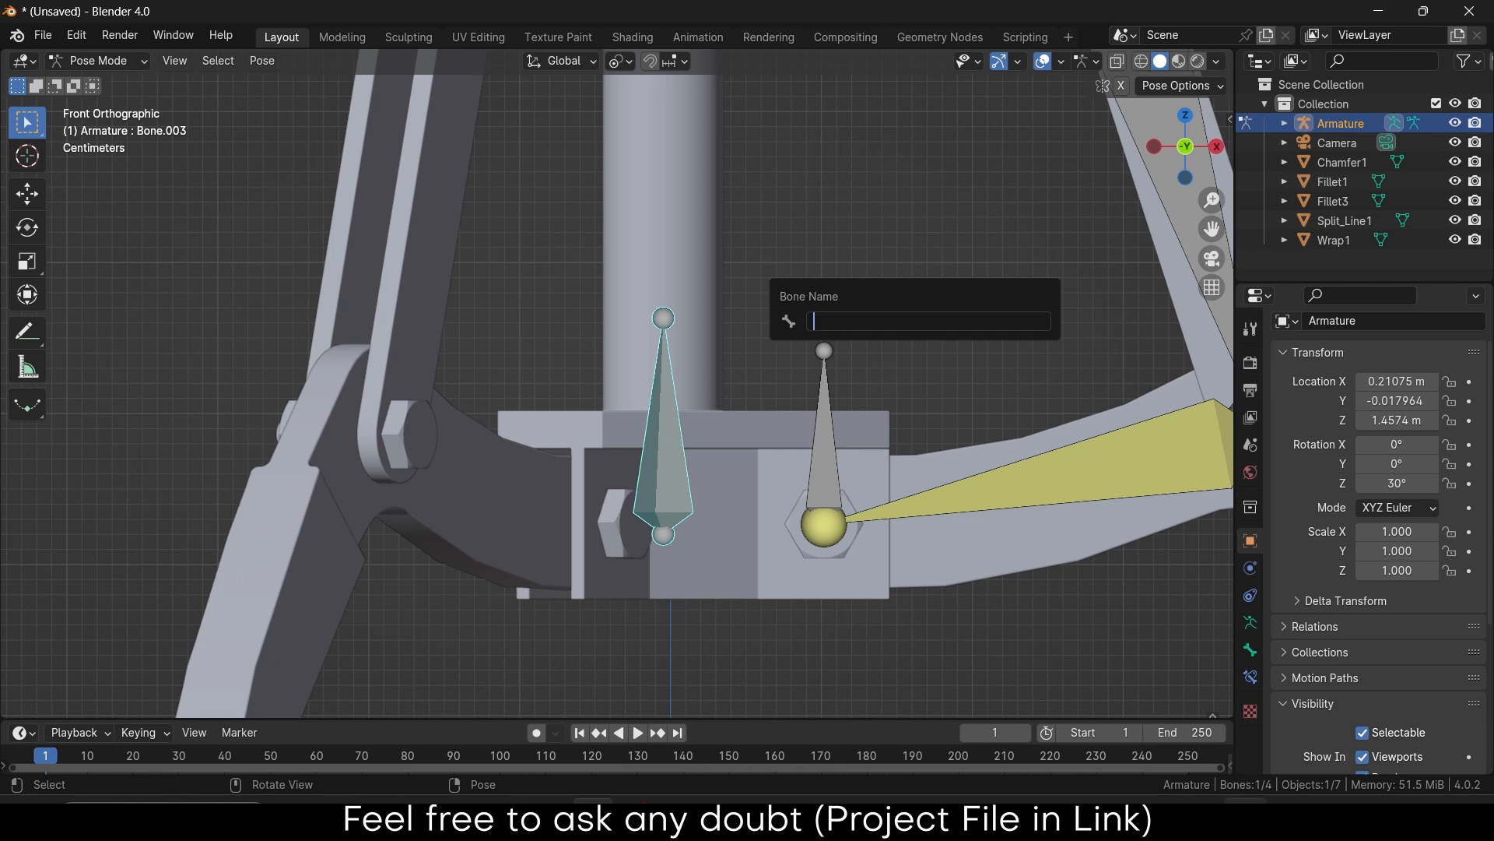
key(super+space)
click(1264, 657)
text(pistonRod)
key(Return)
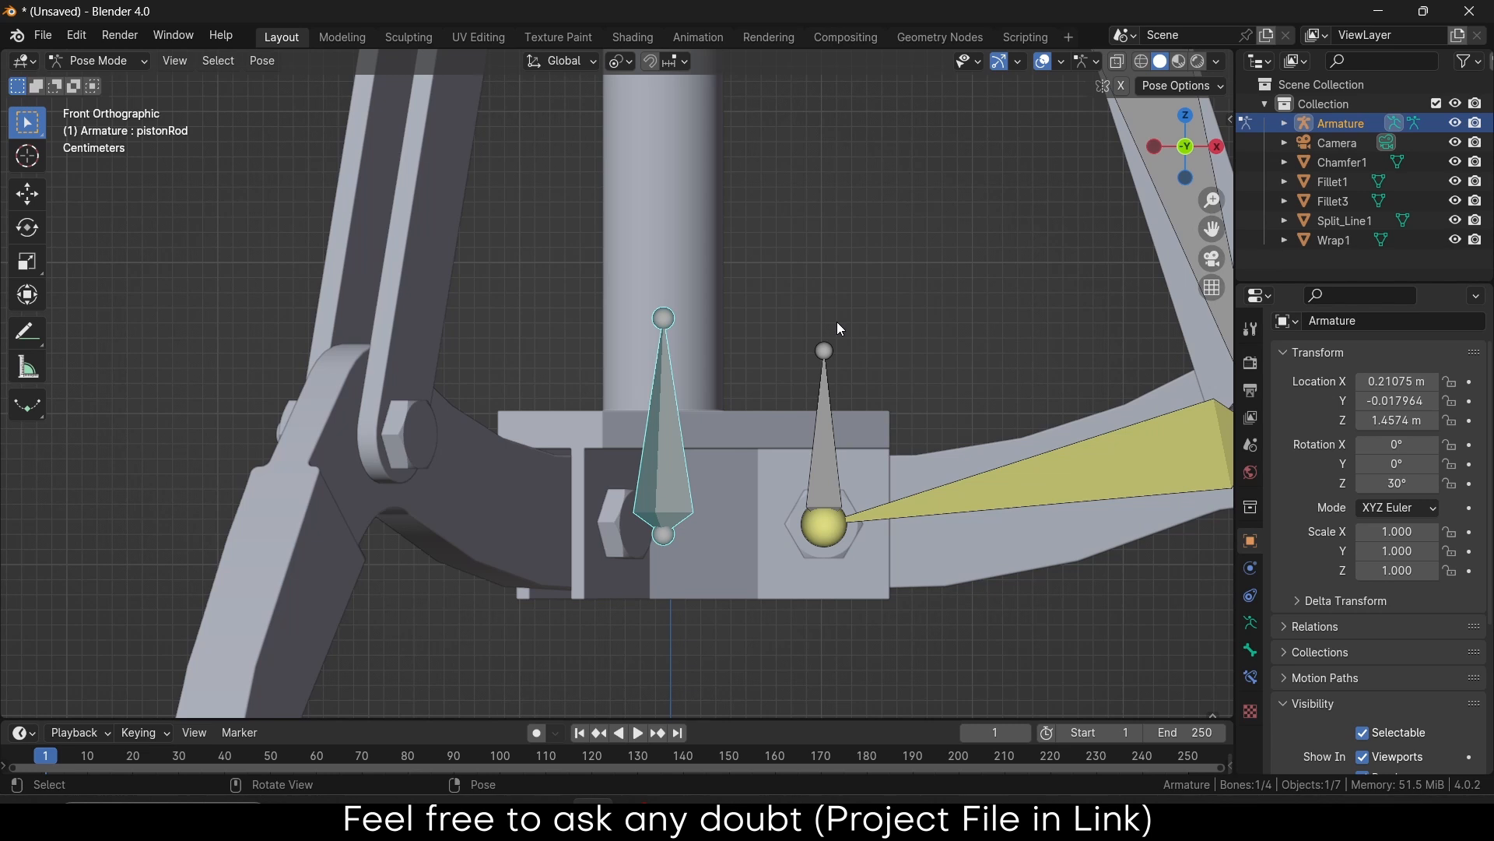
click(824, 382)
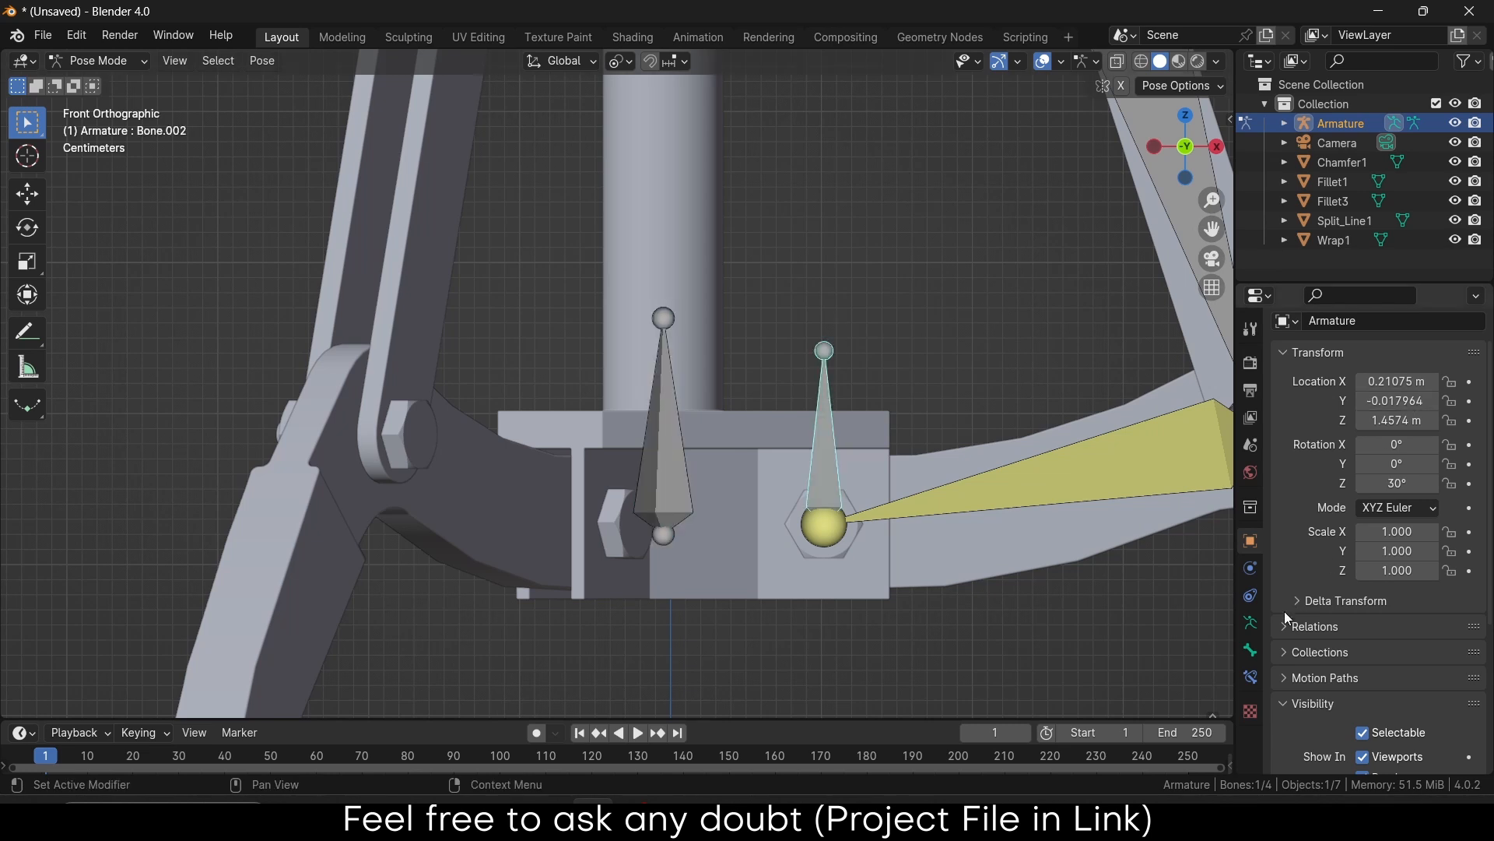
Add a Copy Location constraint to Bone.002 targeting the Armature's pistonRod bone, Z axis only
click(1250, 649)
click(1251, 674)
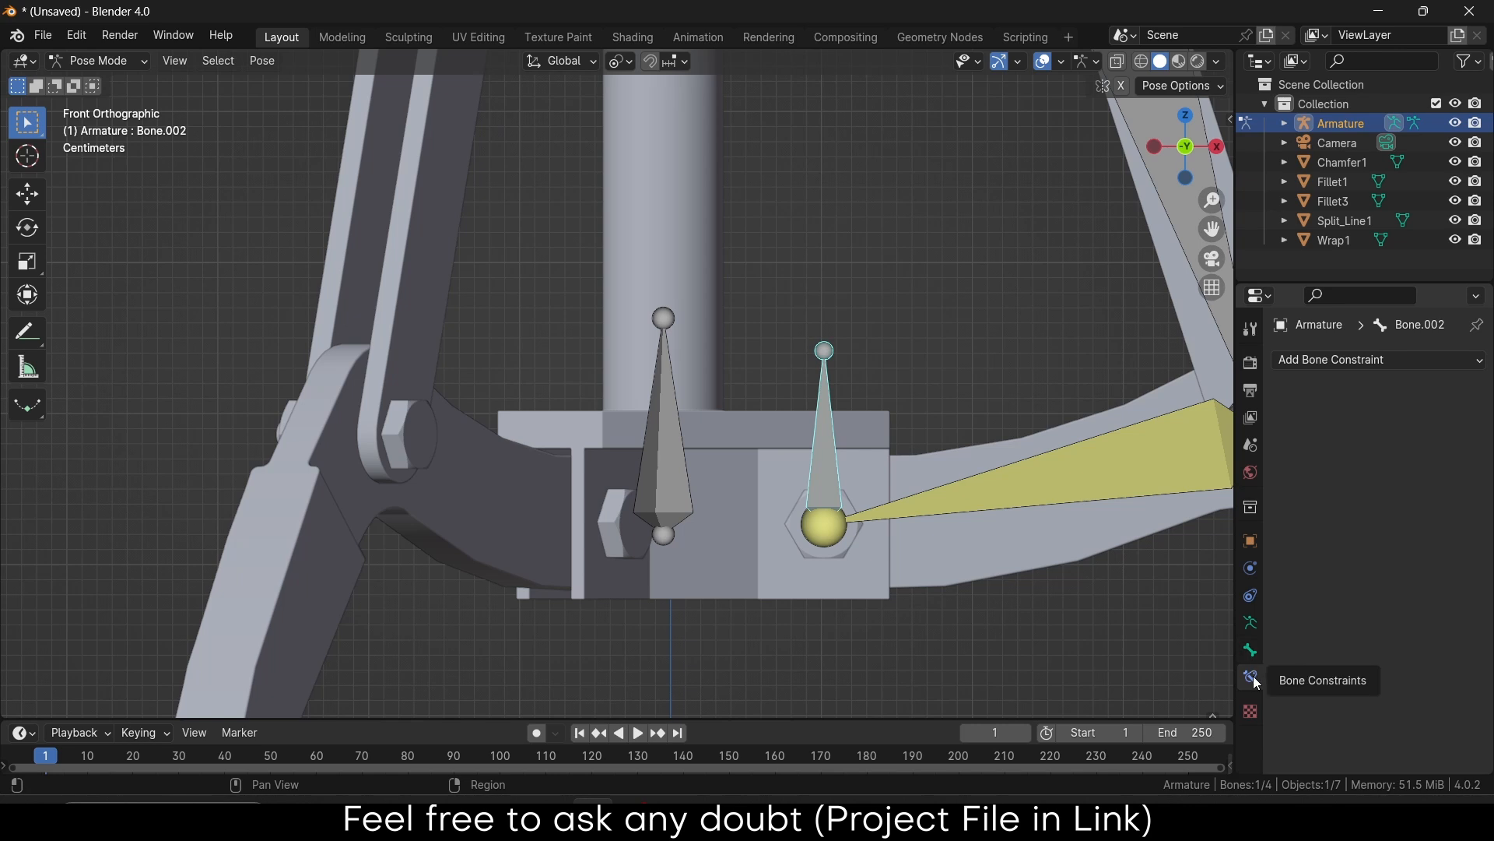
click(1412, 357)
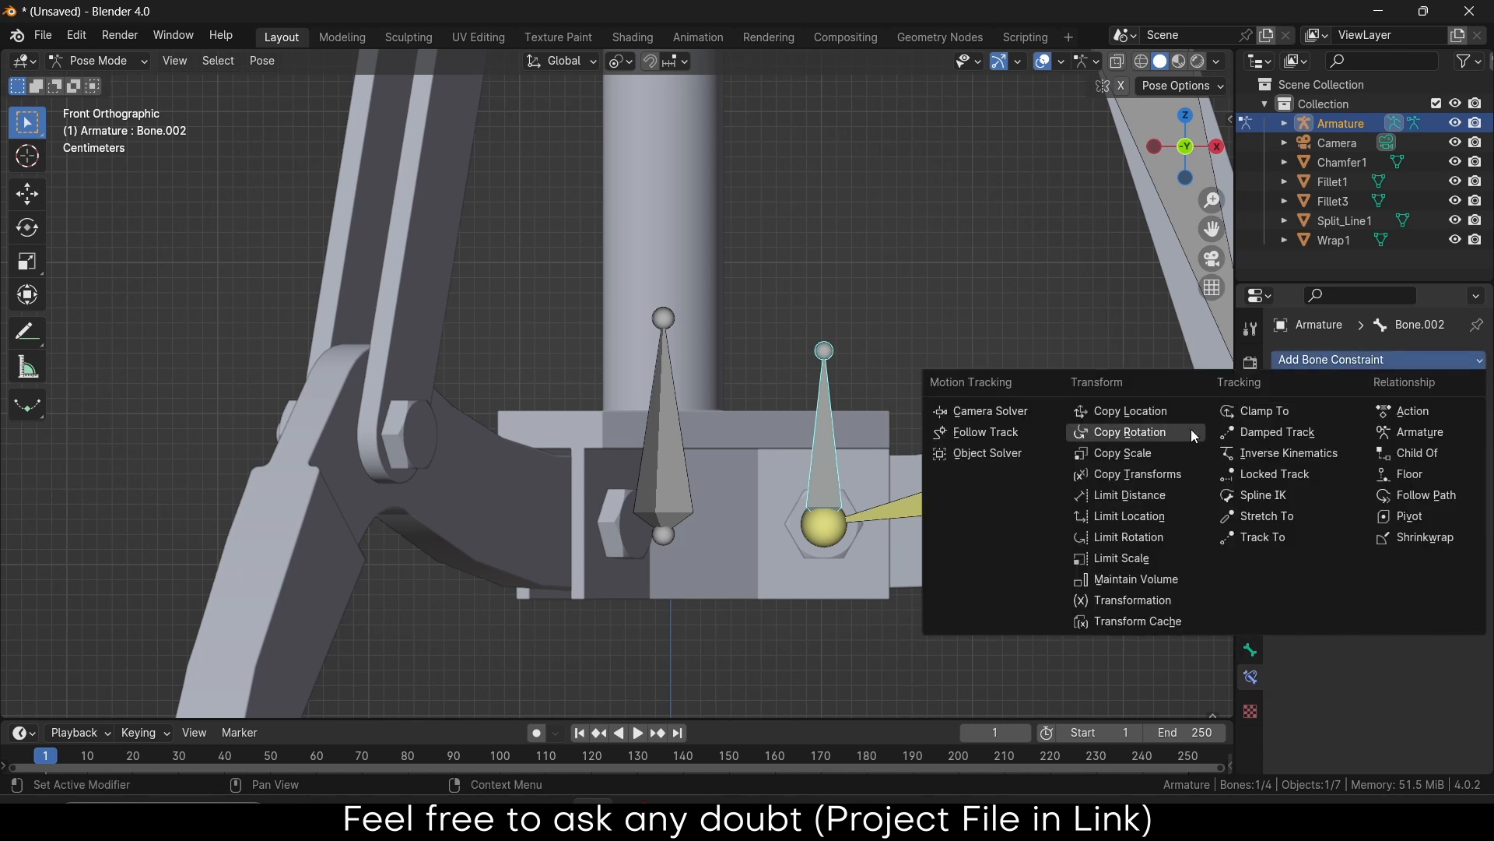
click(1179, 410)
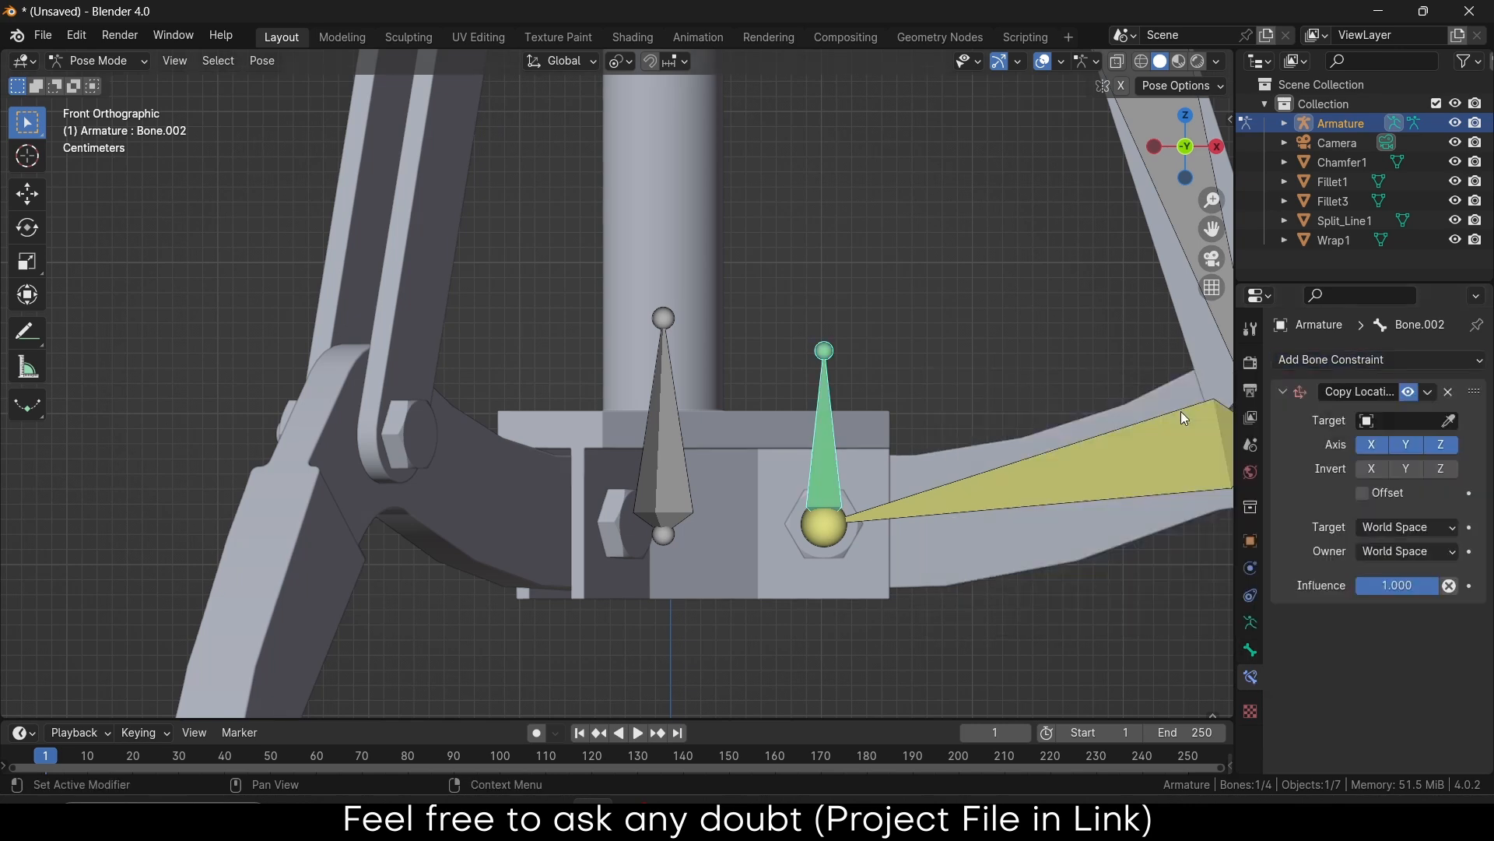
click(1448, 422)
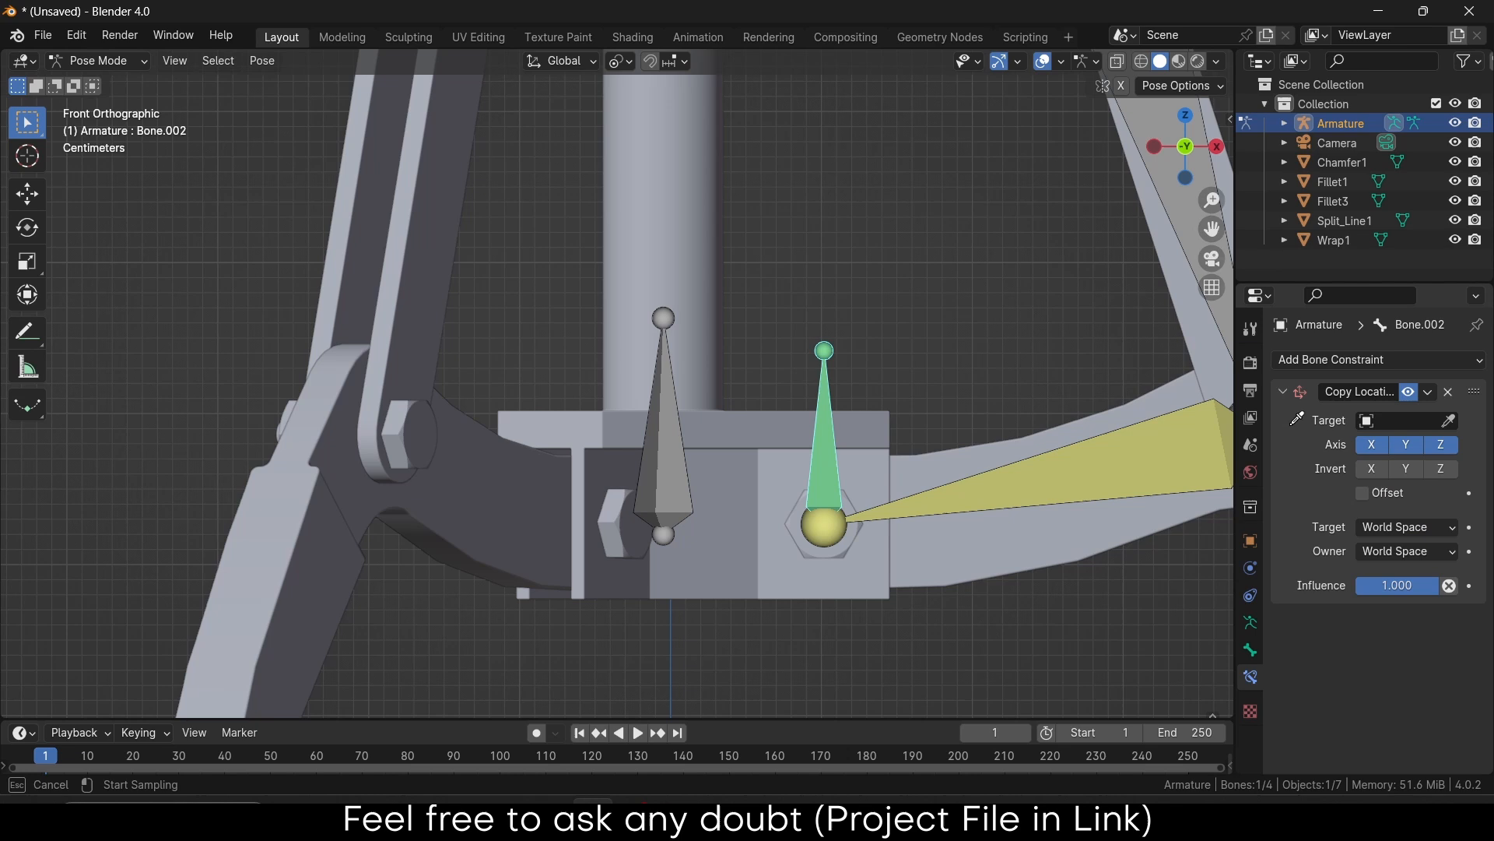
click(675, 412)
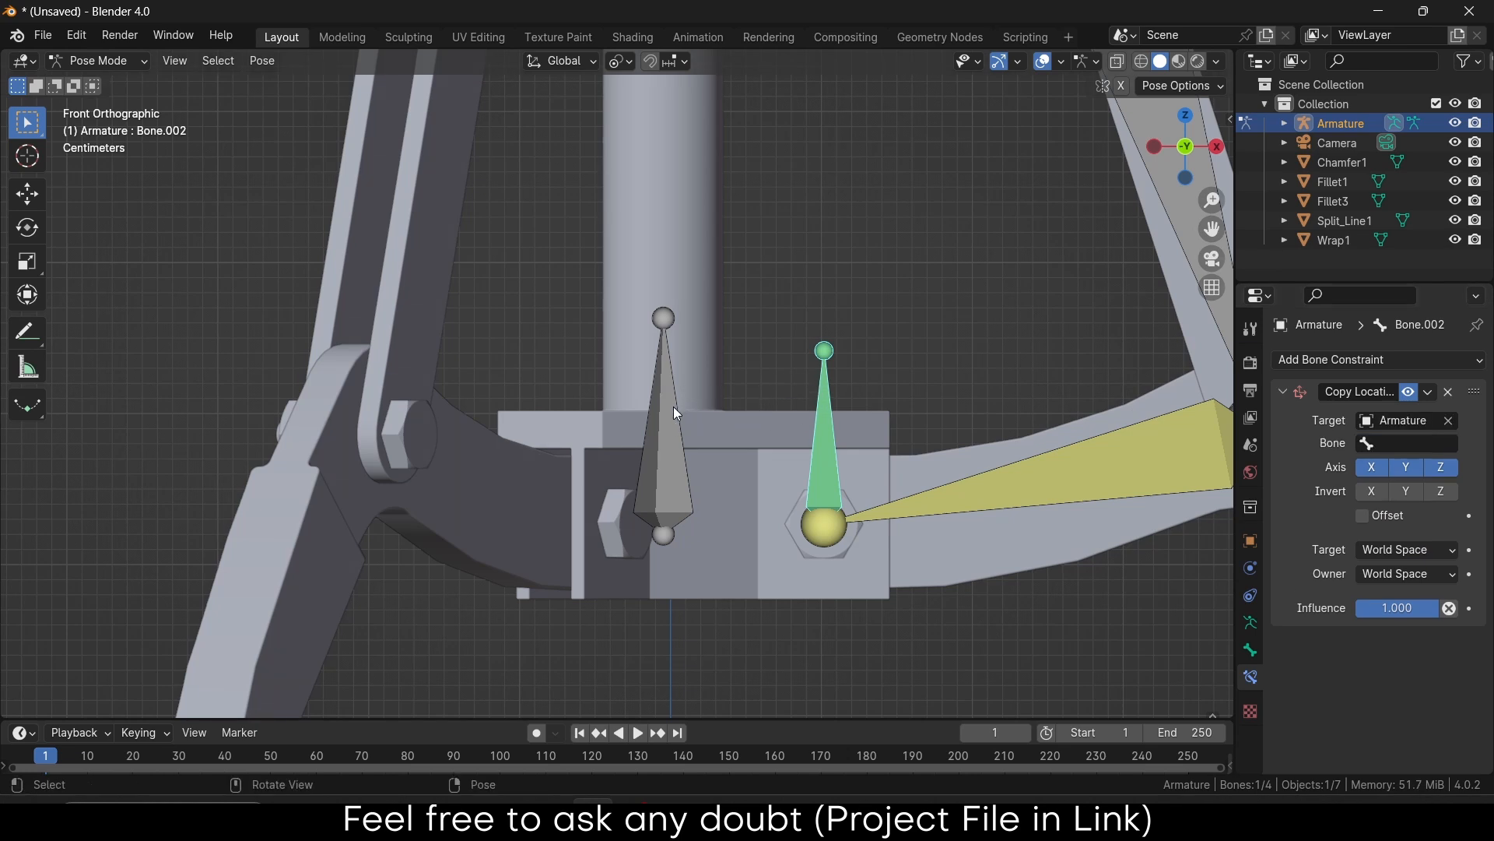
click(1437, 443)
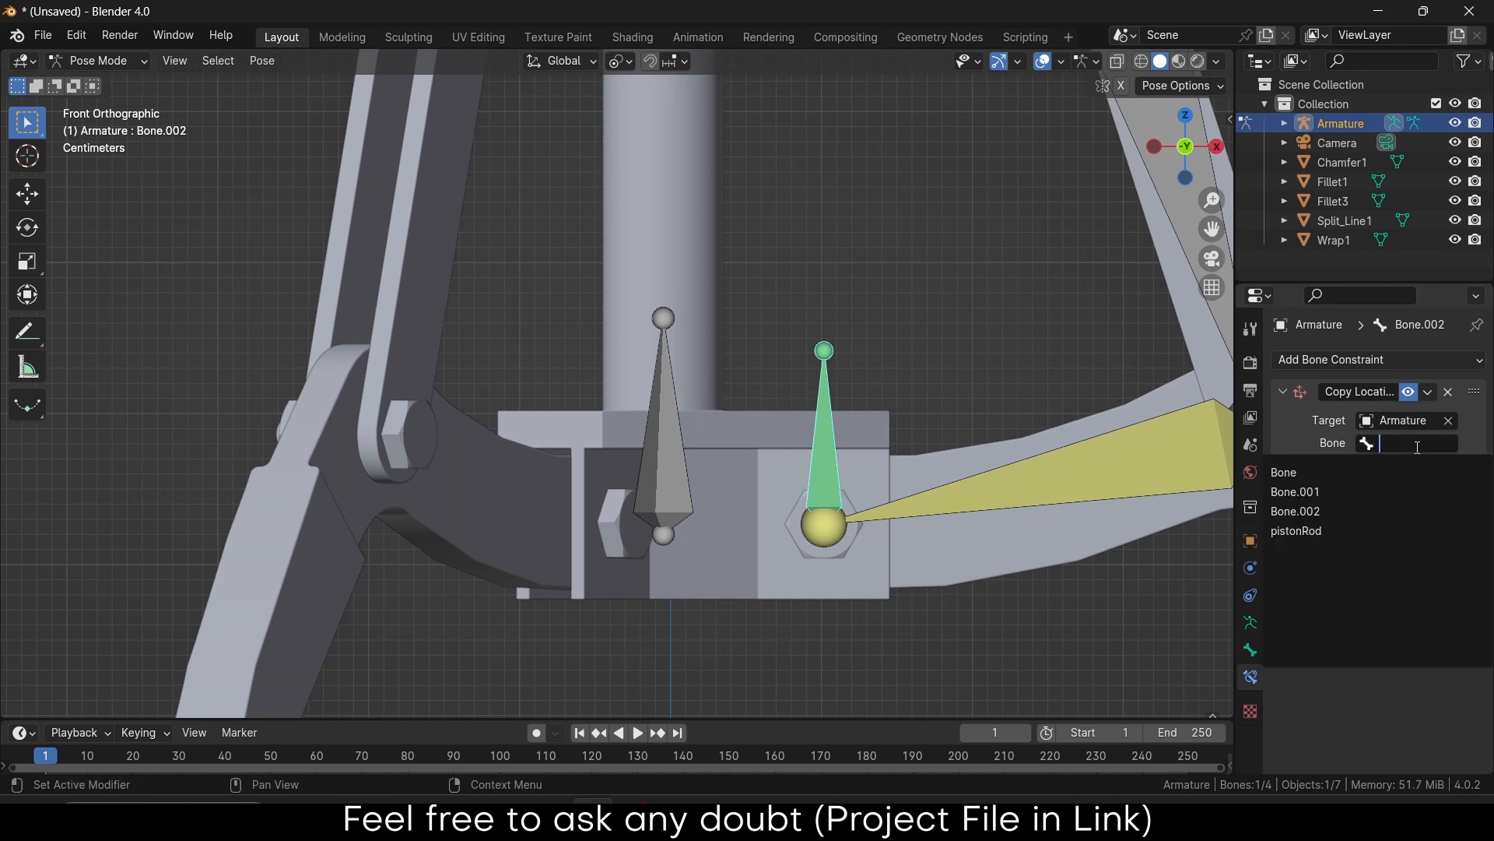
click(1393, 526)
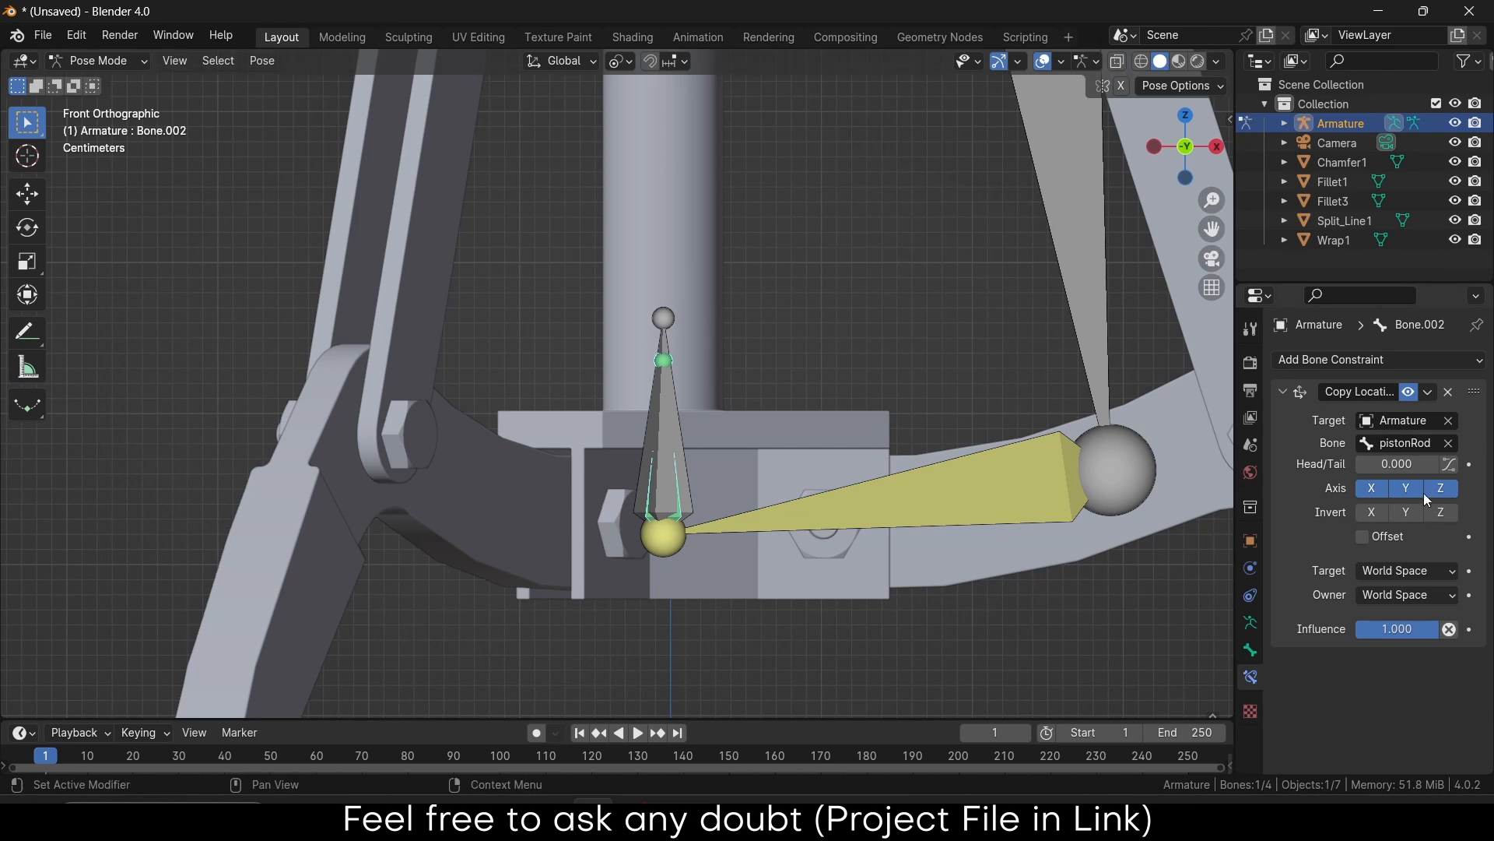
click(1379, 495)
click(1406, 488)
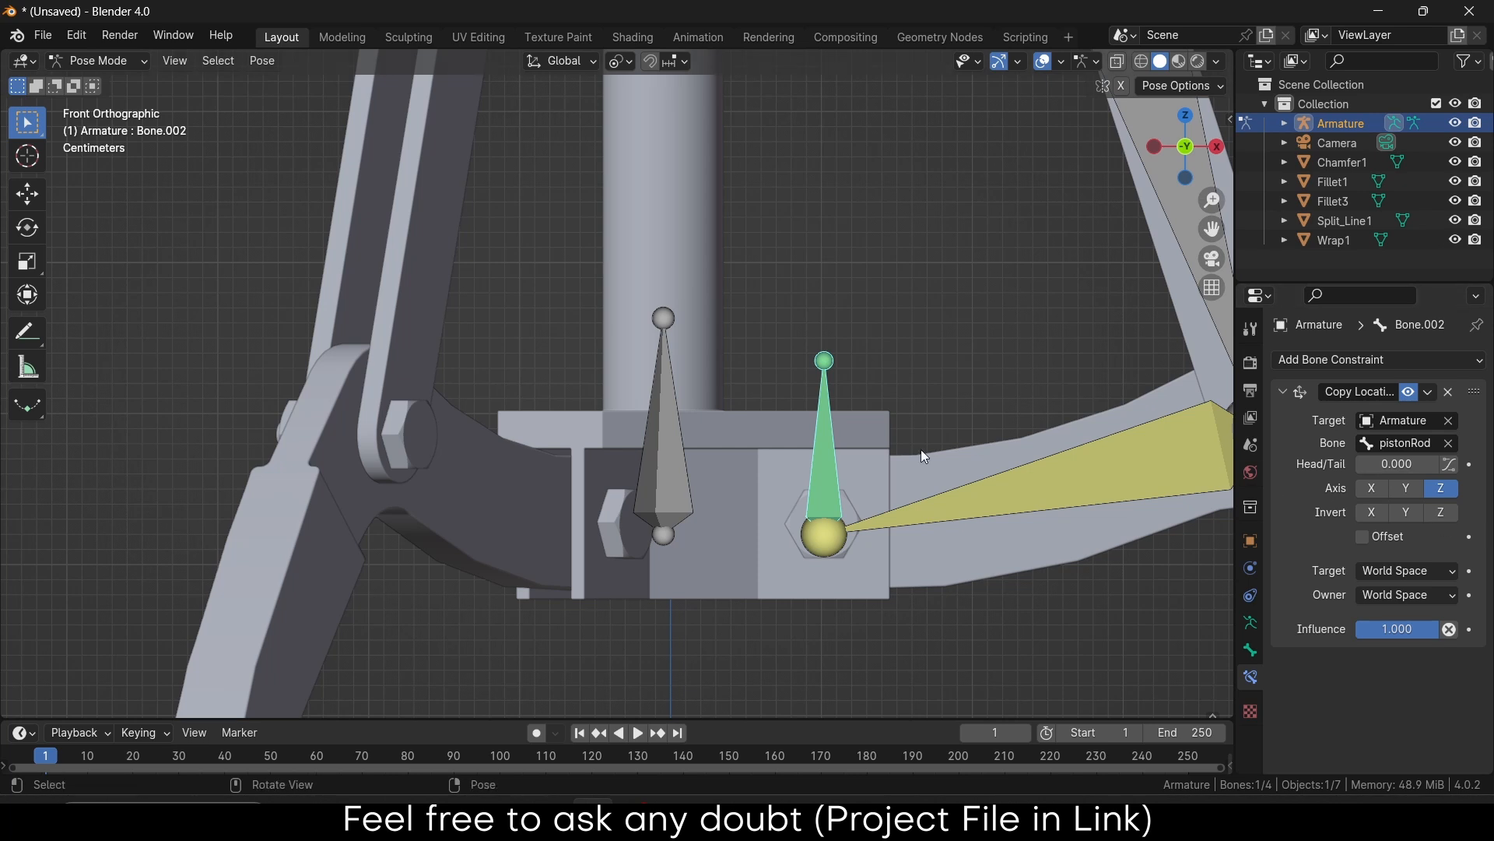
scroll(898, 459, down, 5)
Test the rig by moving pistonRod along Z, then orbit to a perspective view and select the upper arm bone
click(807, 433)
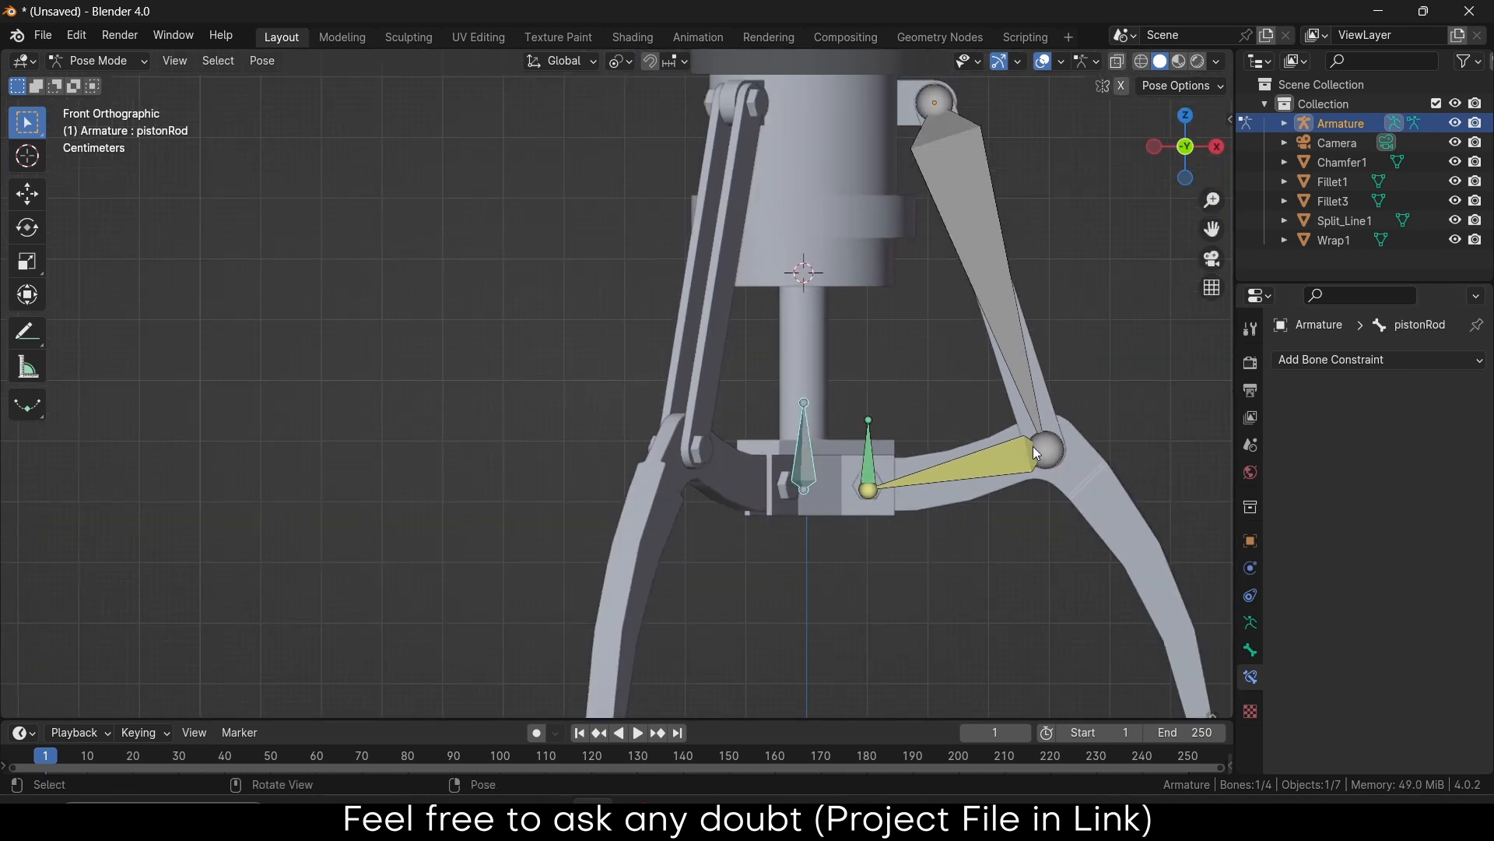
key(g)
key(z)
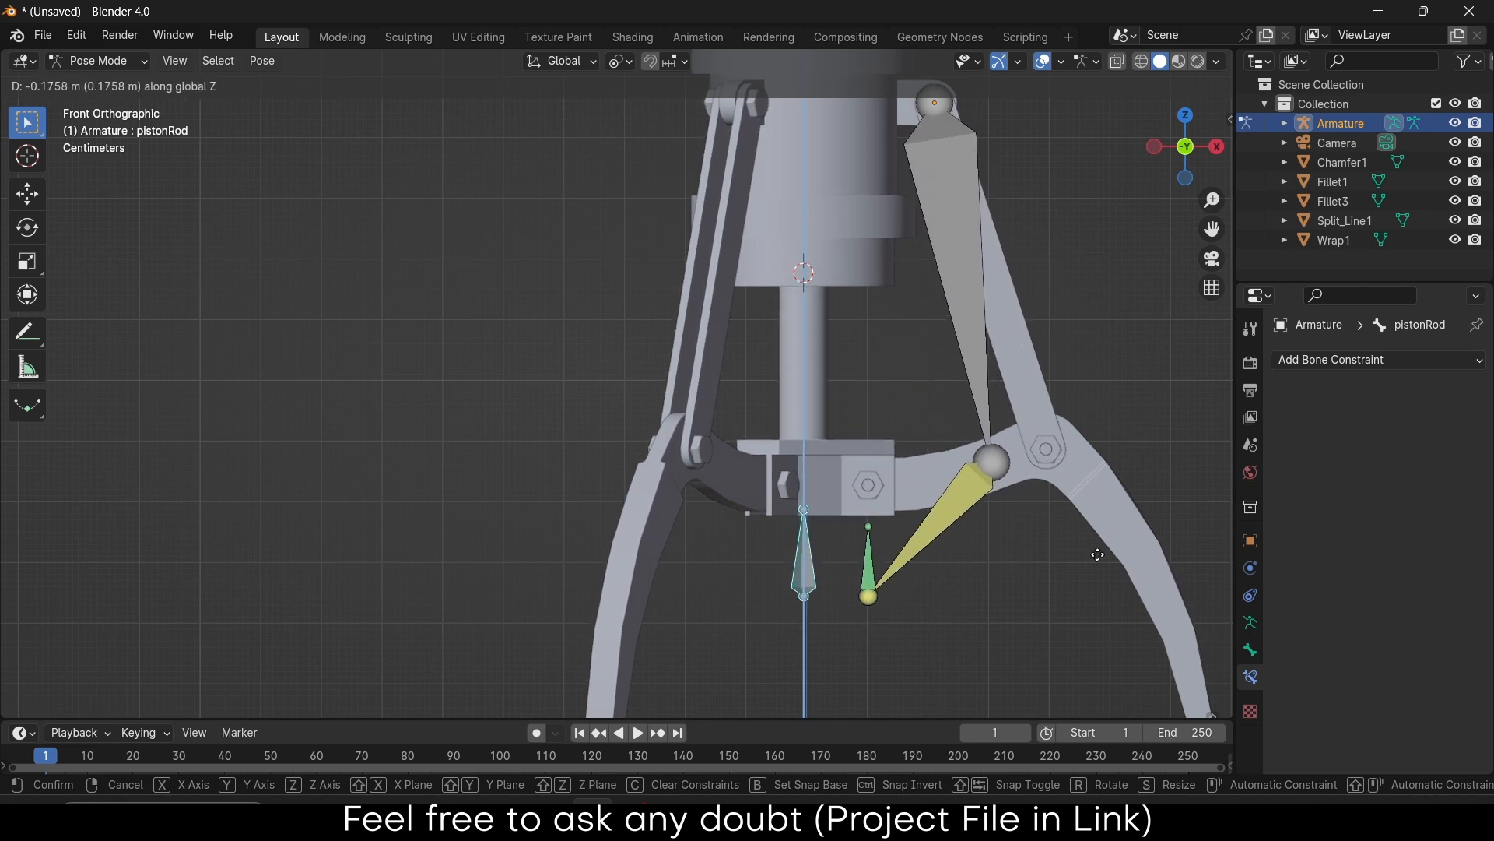
click(1012, 426)
middle_drag(1011, 353, 724, 338)
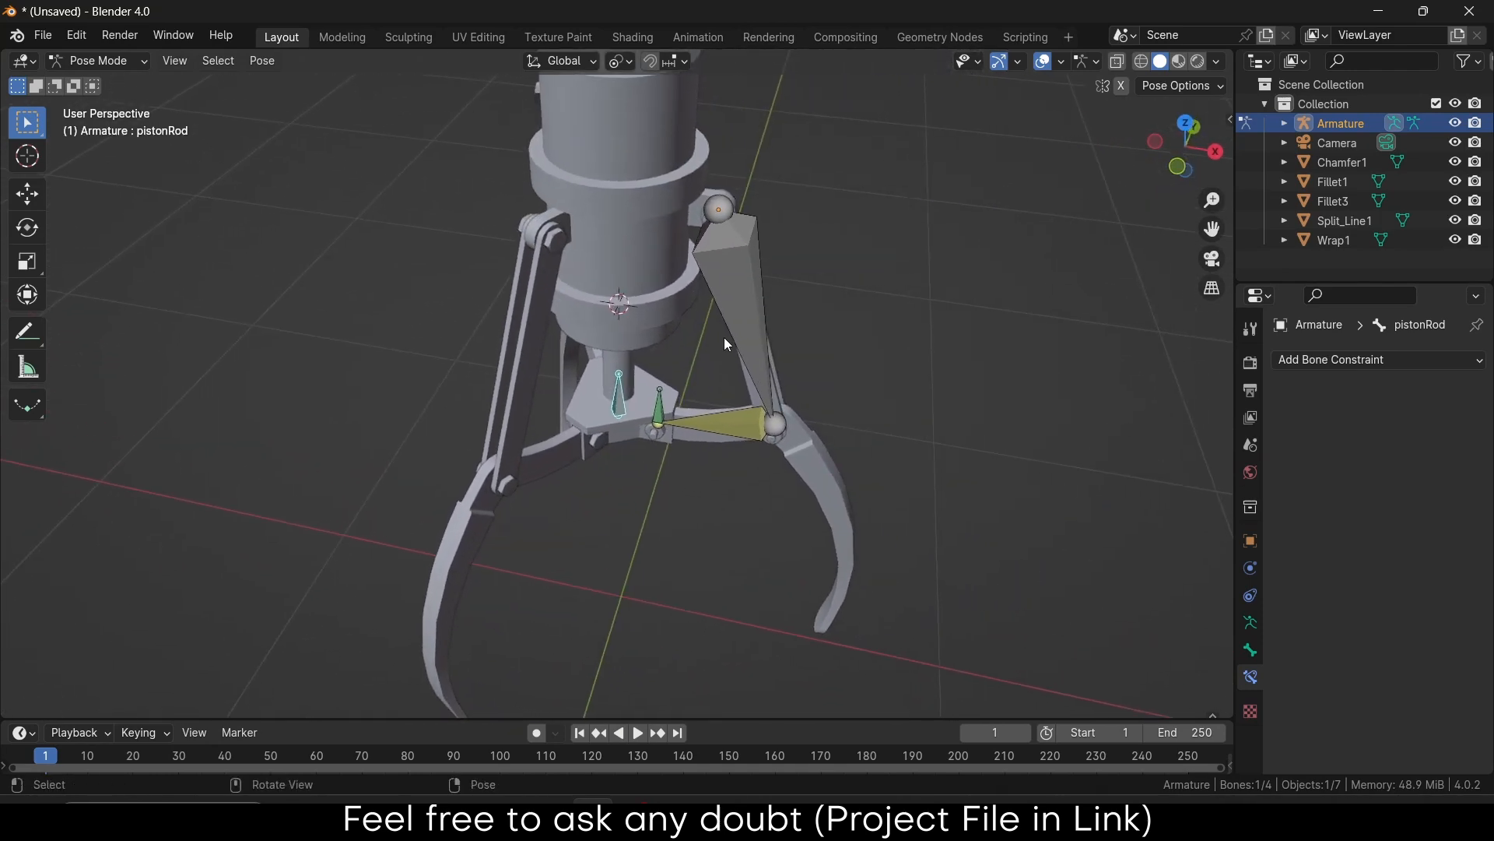
click(747, 302)
Select all three arm bones and switch the armature to Edit Mode
shift+click(721, 429)
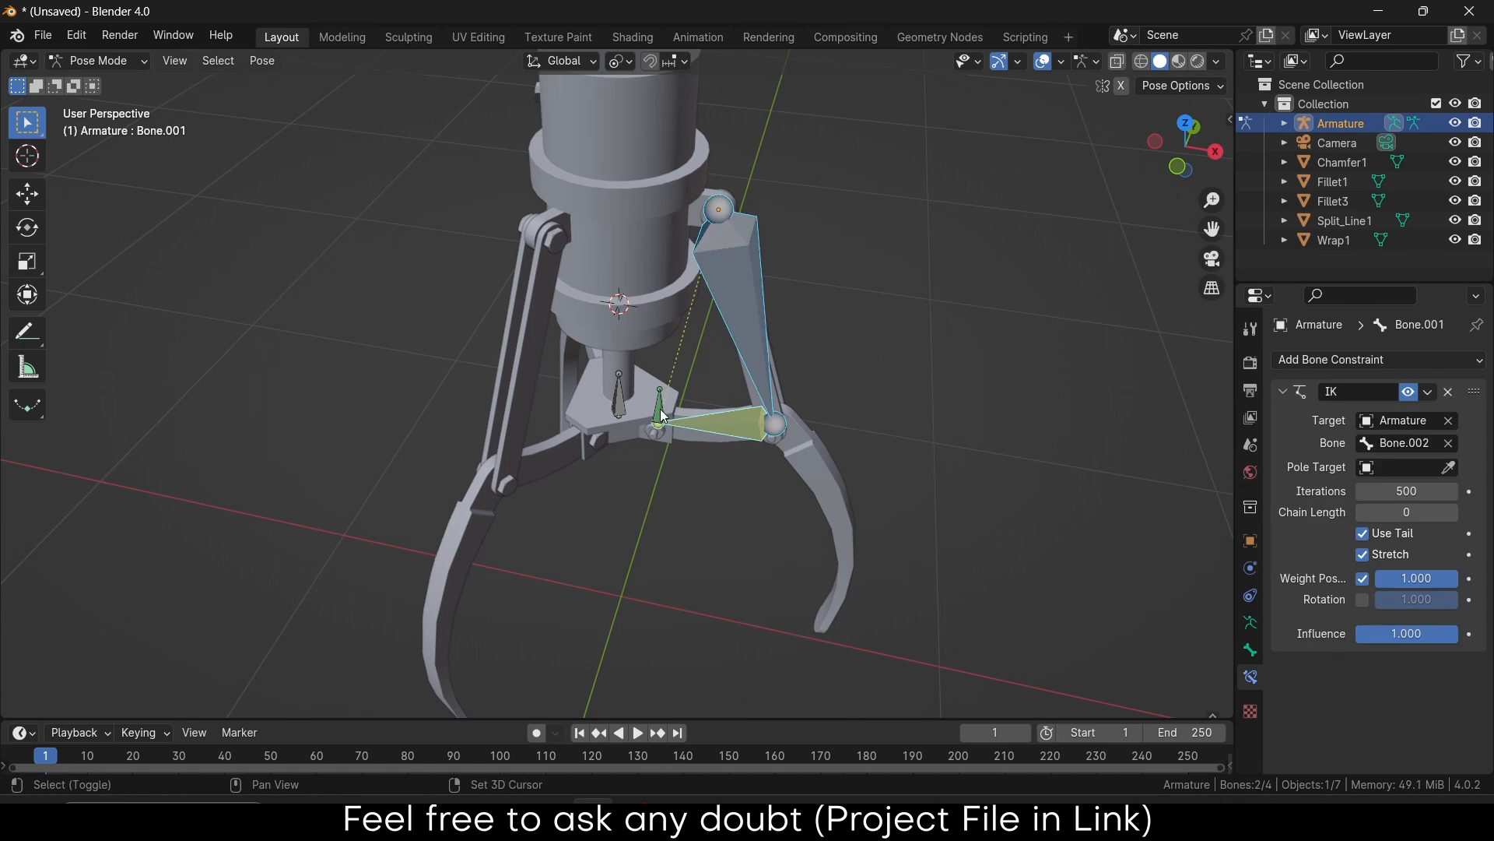
shift+click(661, 414)
click(97, 60)
click(160, 106)
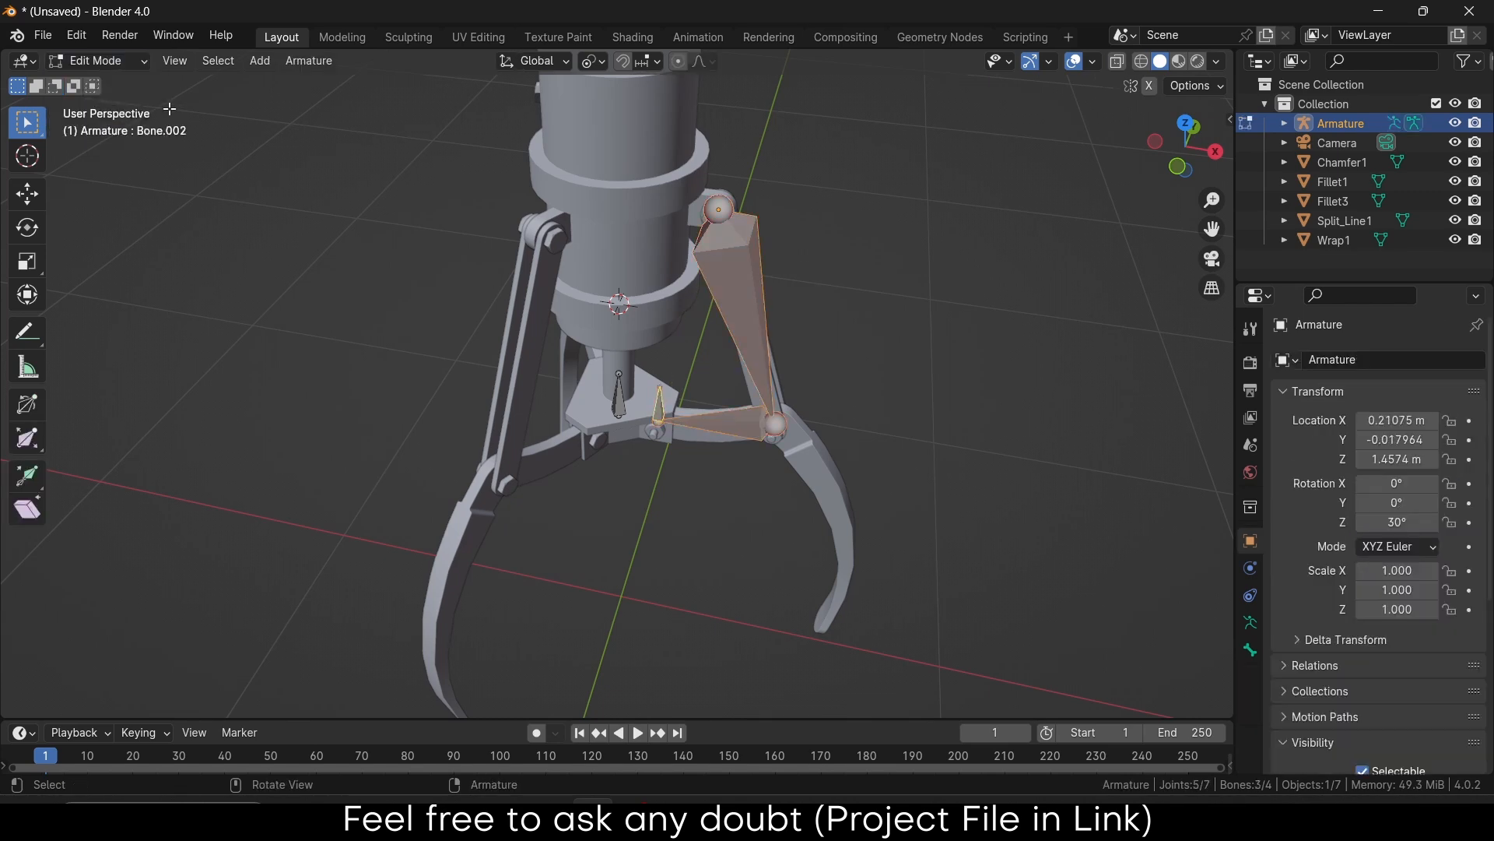
middle_drag(724, 317, 927, 333)
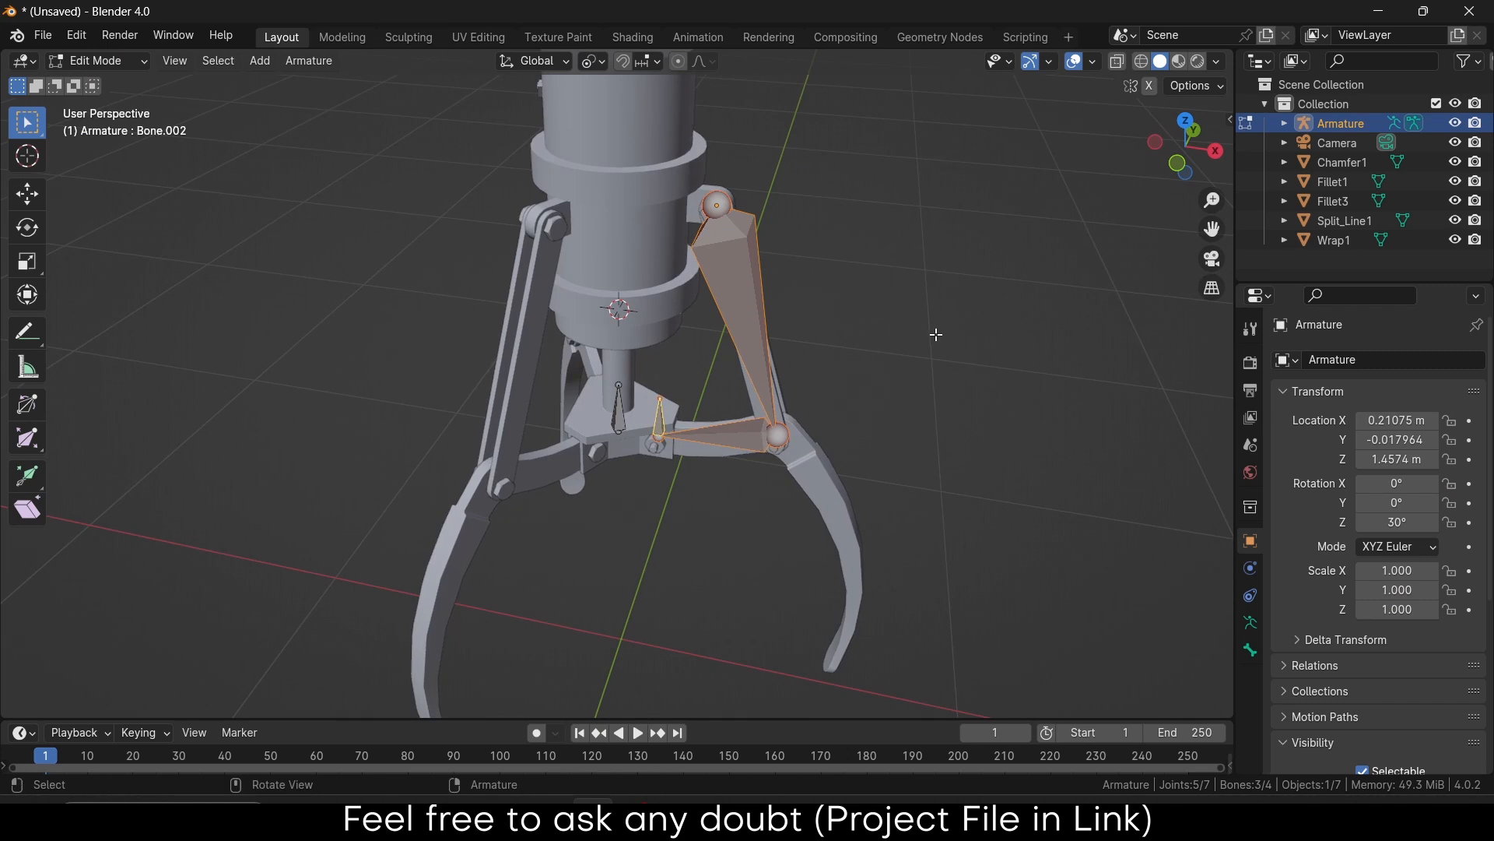
Try a rotated copy of the arm bones, then cancel and undo it
key(g)
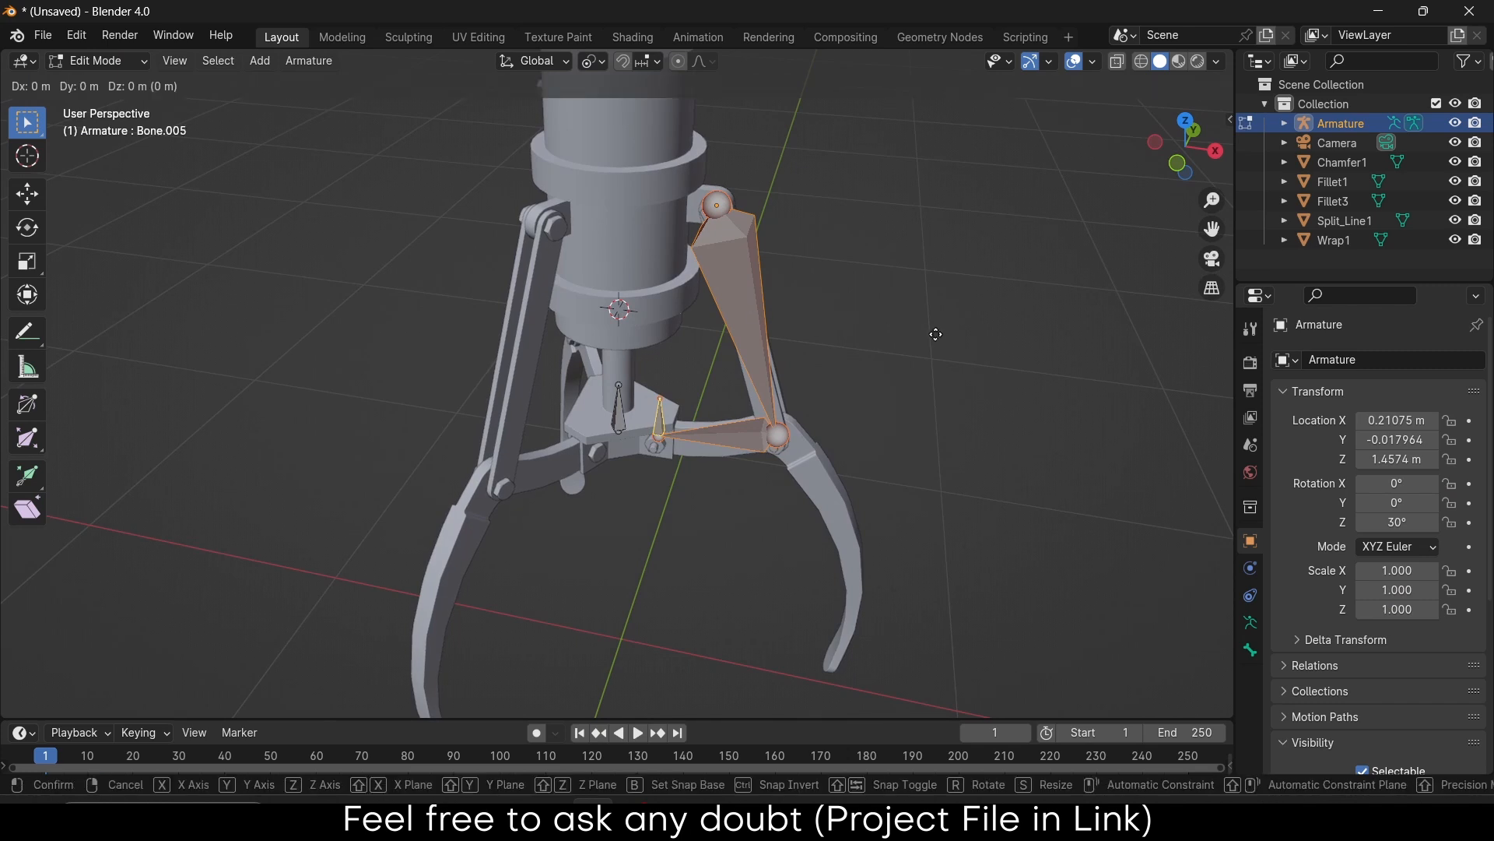
key(r)
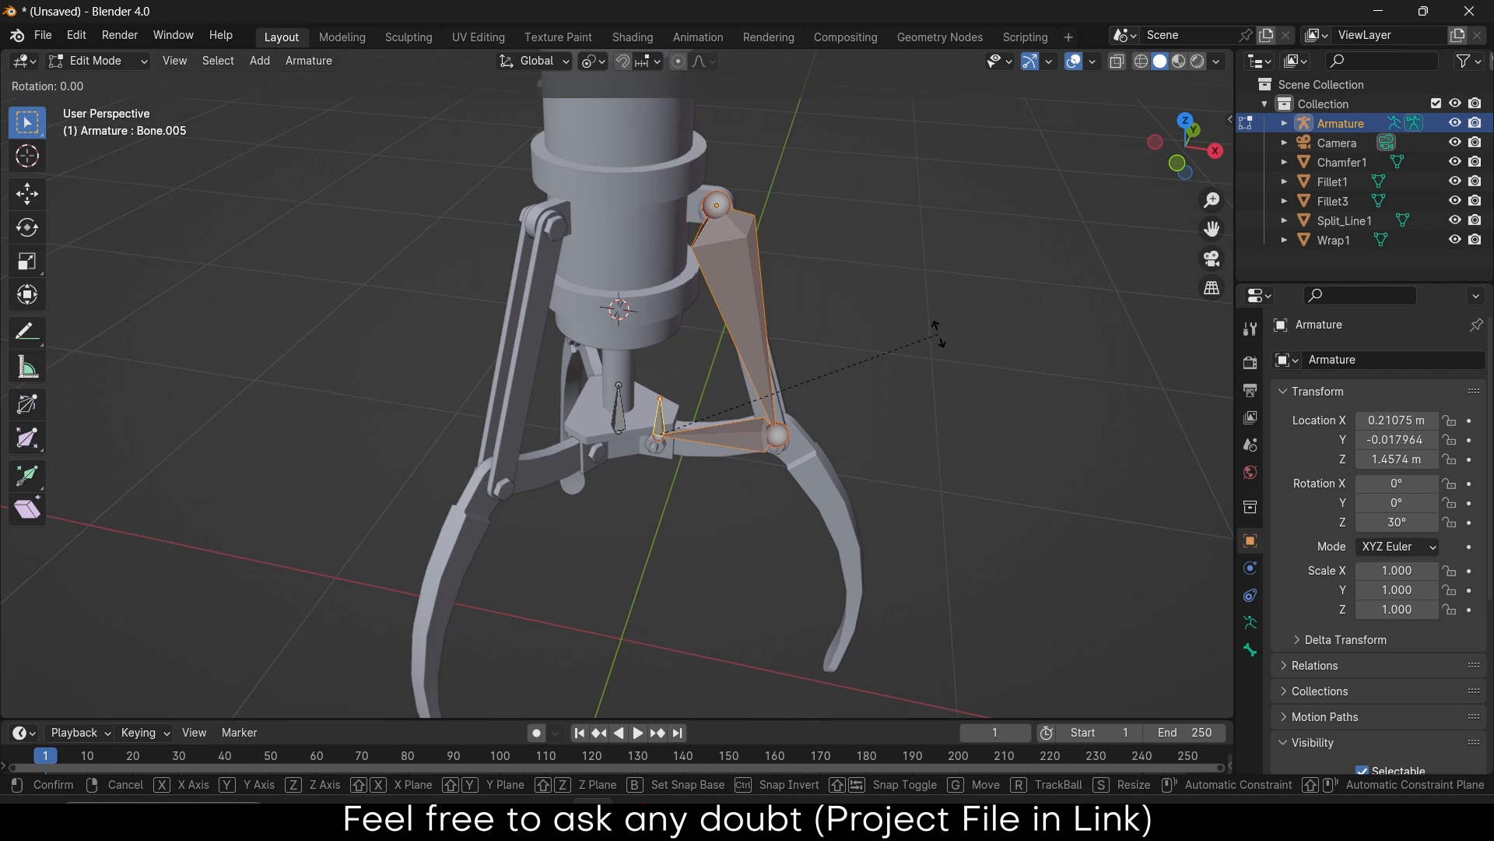
right_click(939, 335)
key(ctrl+z)
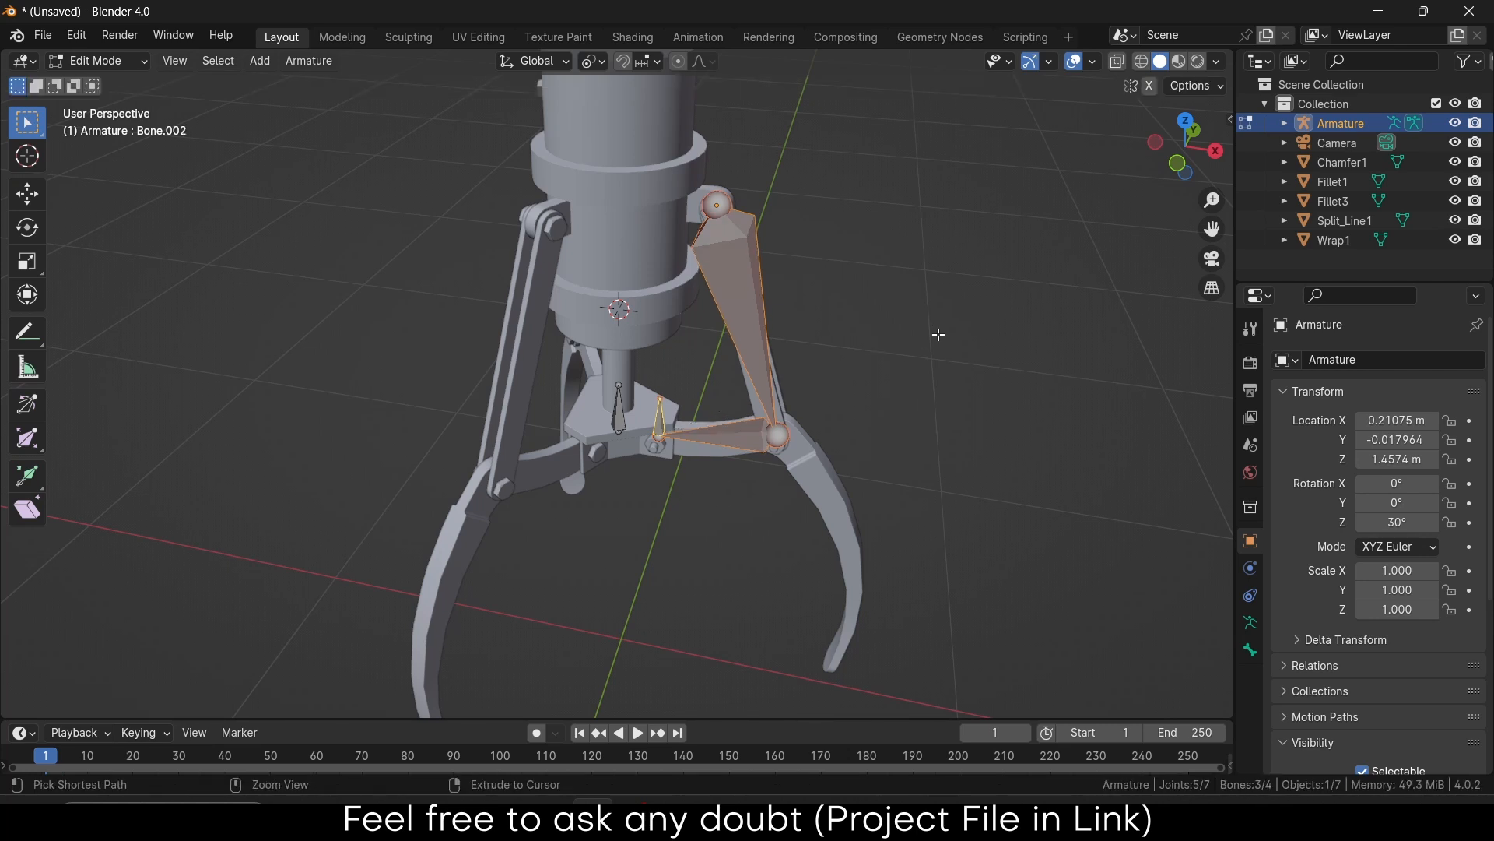
Expand the Armature's bone hierarchy in the Outliner
click(1285, 123)
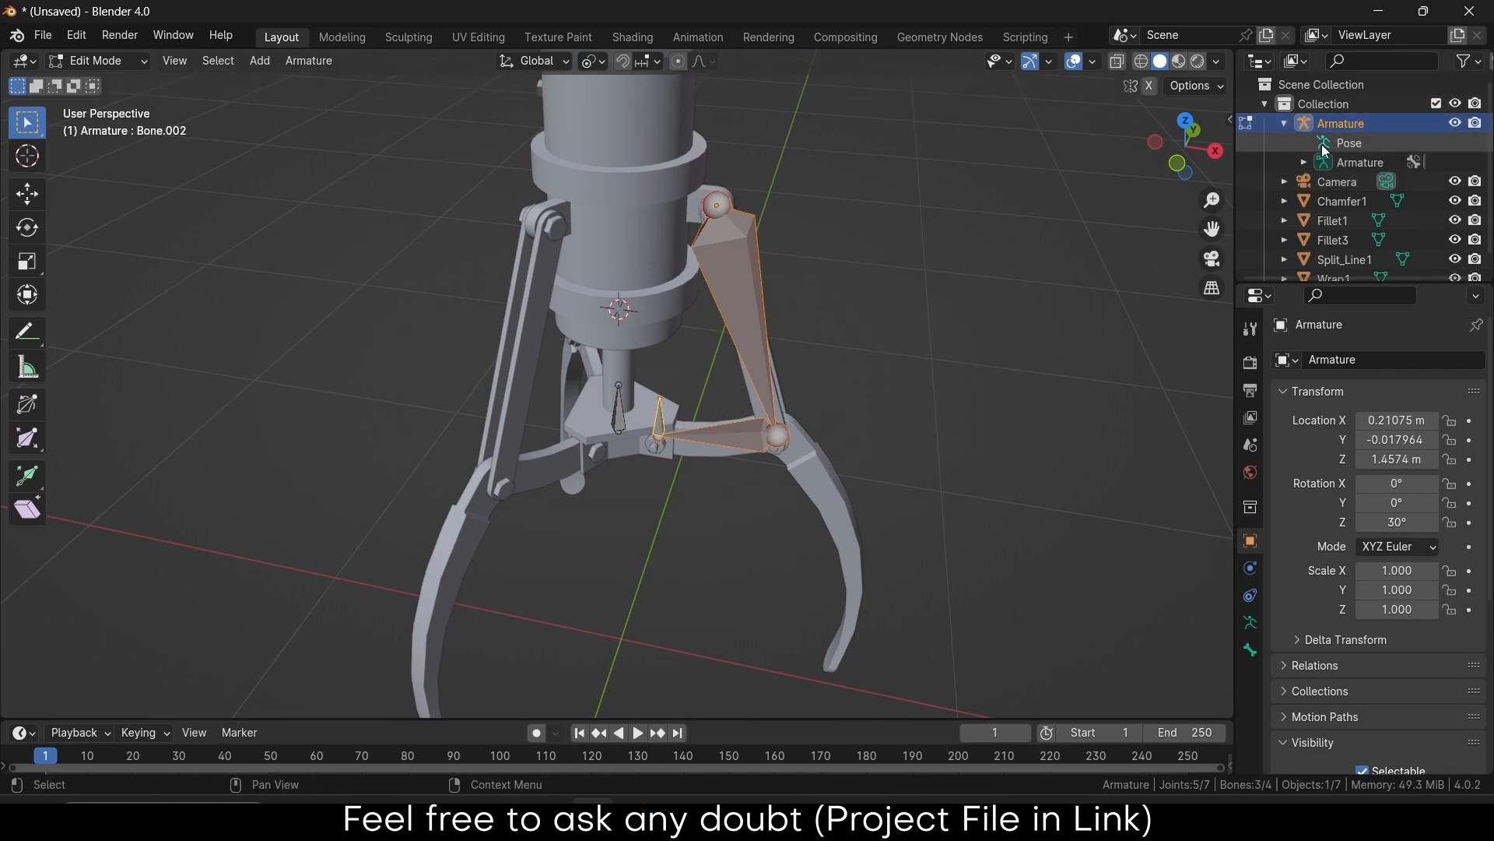
click(1304, 162)
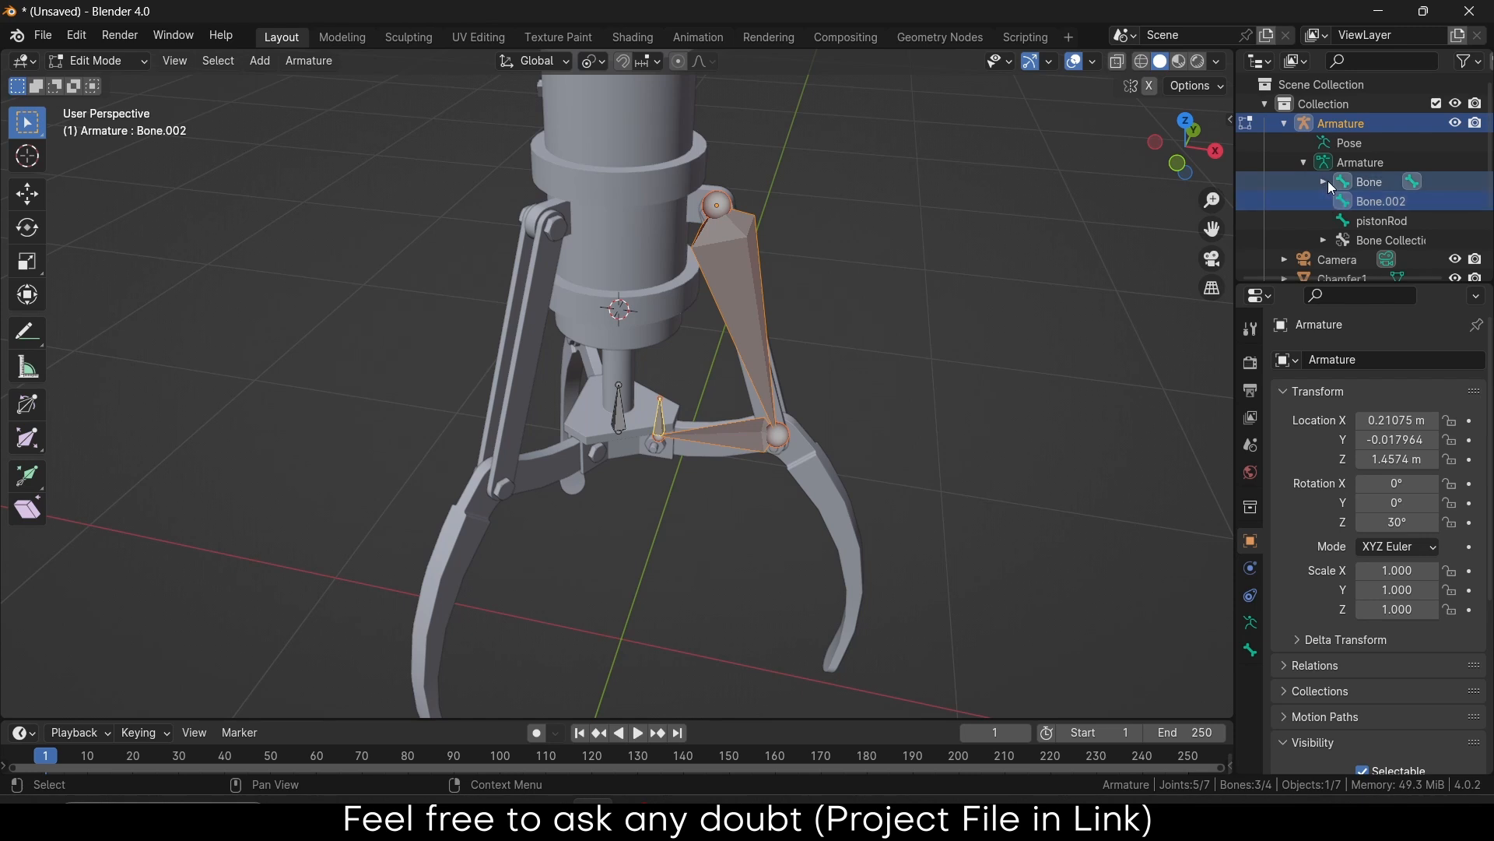
click(1326, 182)
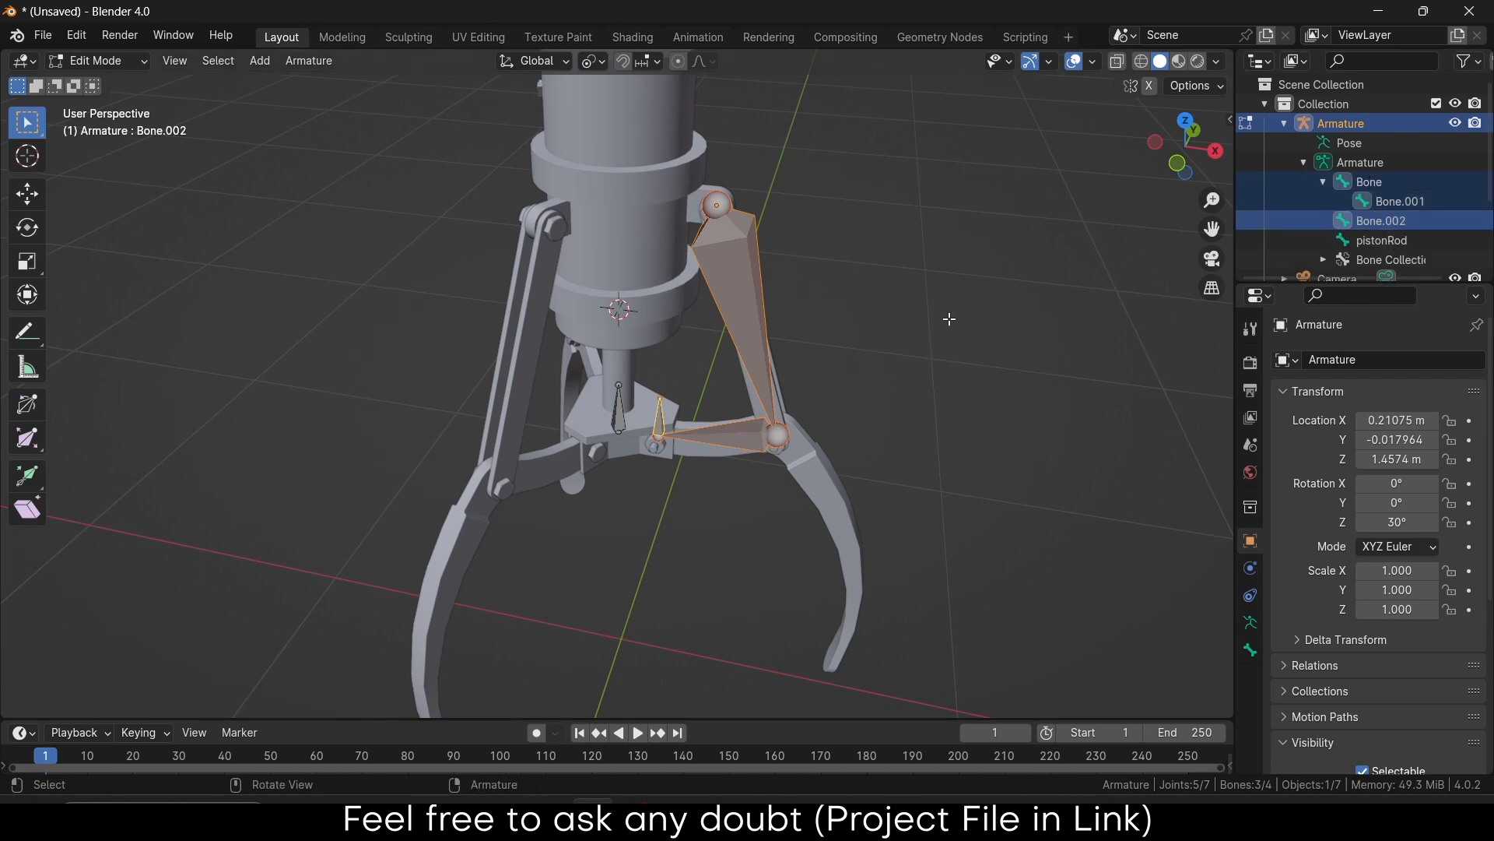
Deselect all bones and set the Transform Pivot Point to 3D Cursor
click(962, 298)
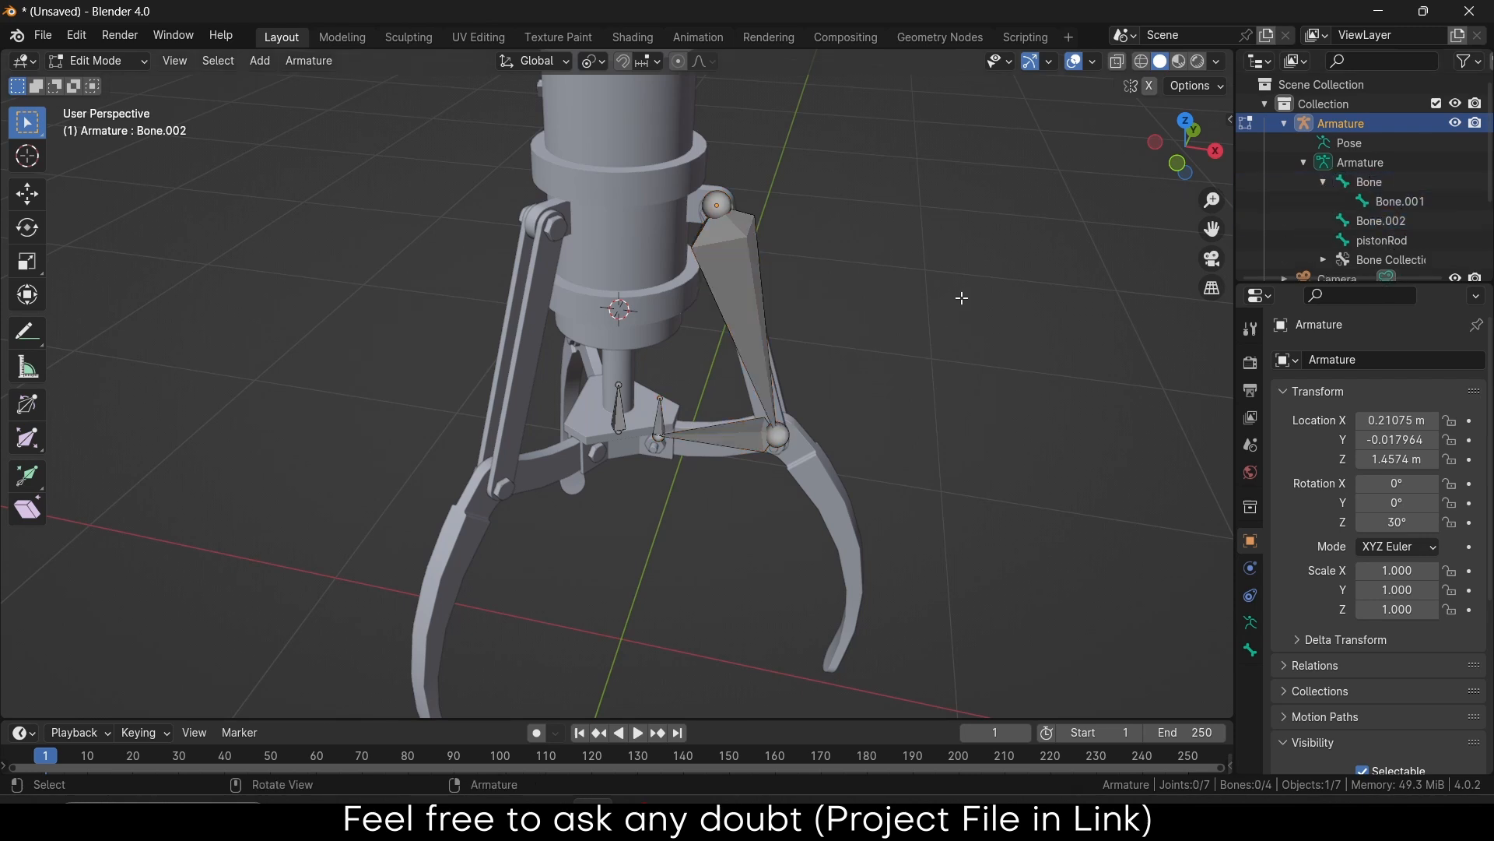
click(607, 63)
click(624, 130)
Select the upper arm bone, Bone.002 and Bone.001, and duplicate them
drag(670, 173, 822, 495)
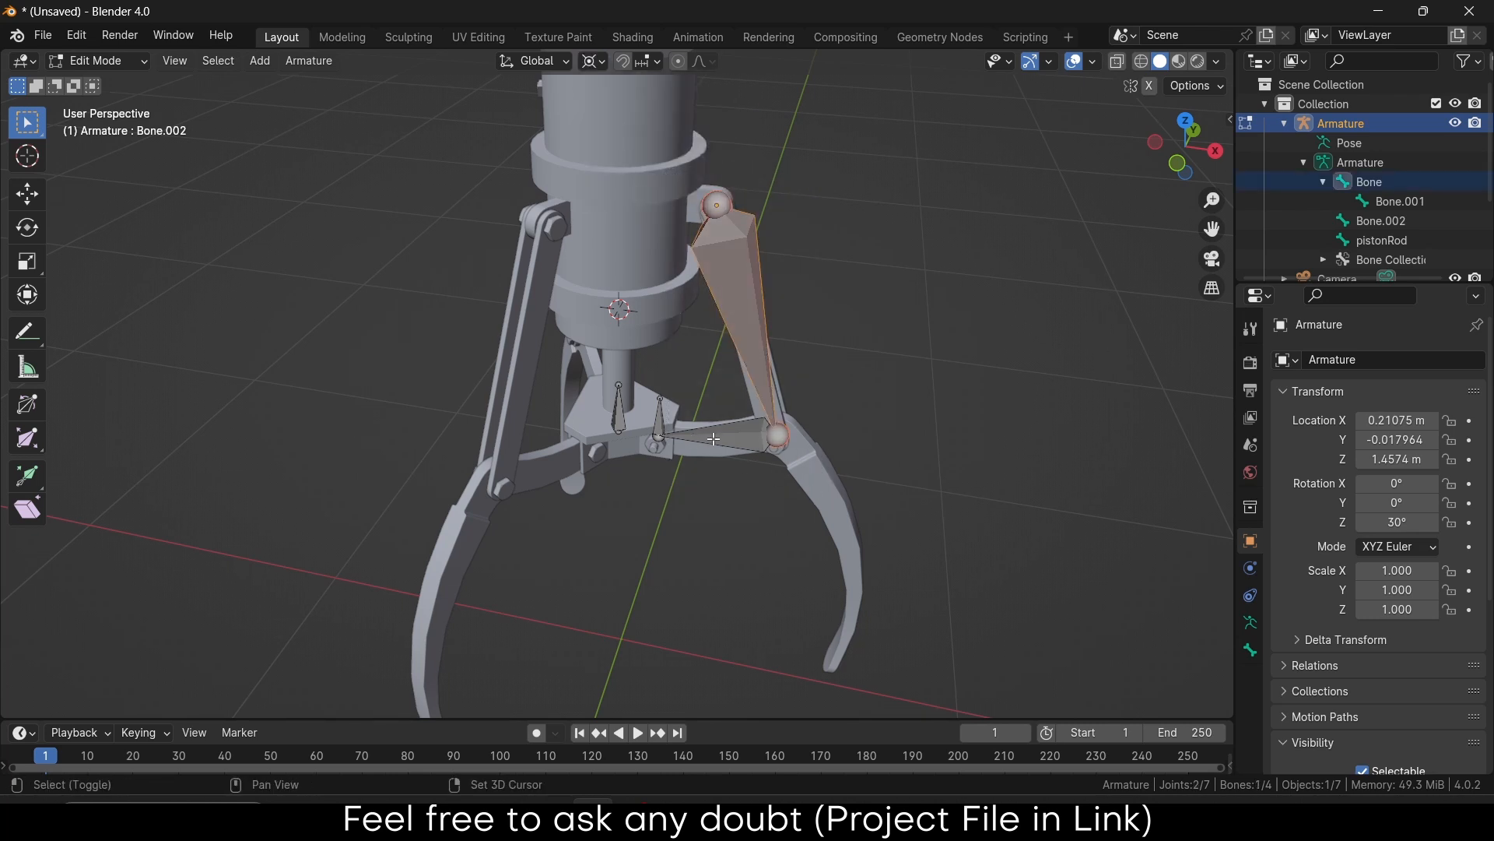
shift+click(713, 438)
shift+click(660, 415)
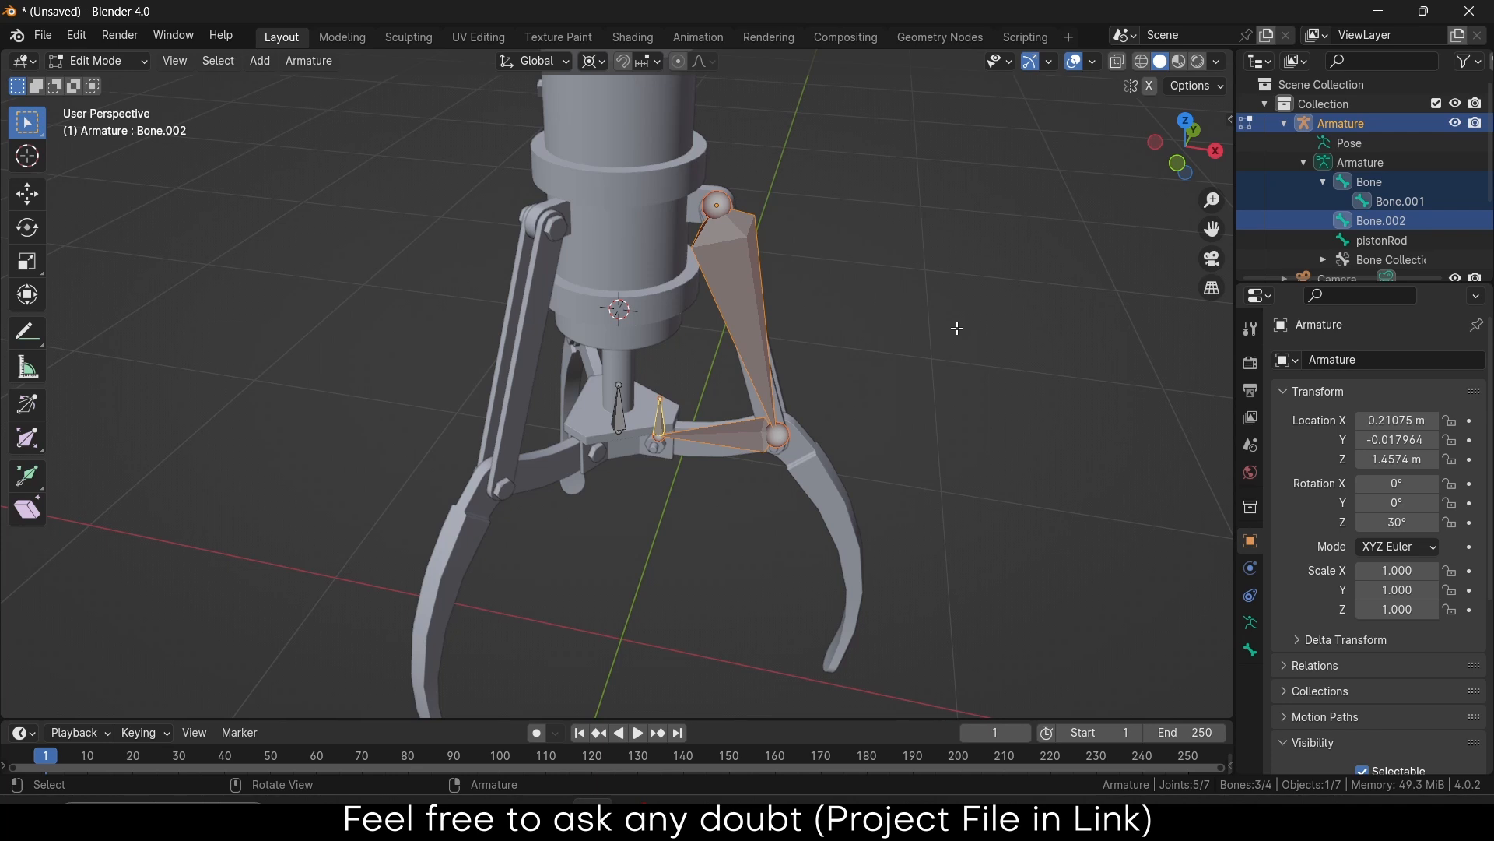
key(shift+d)
Rotate the duplicated arm bones 120° about Z, copy them again for the third arm, and deselect
key(r)
key(z)
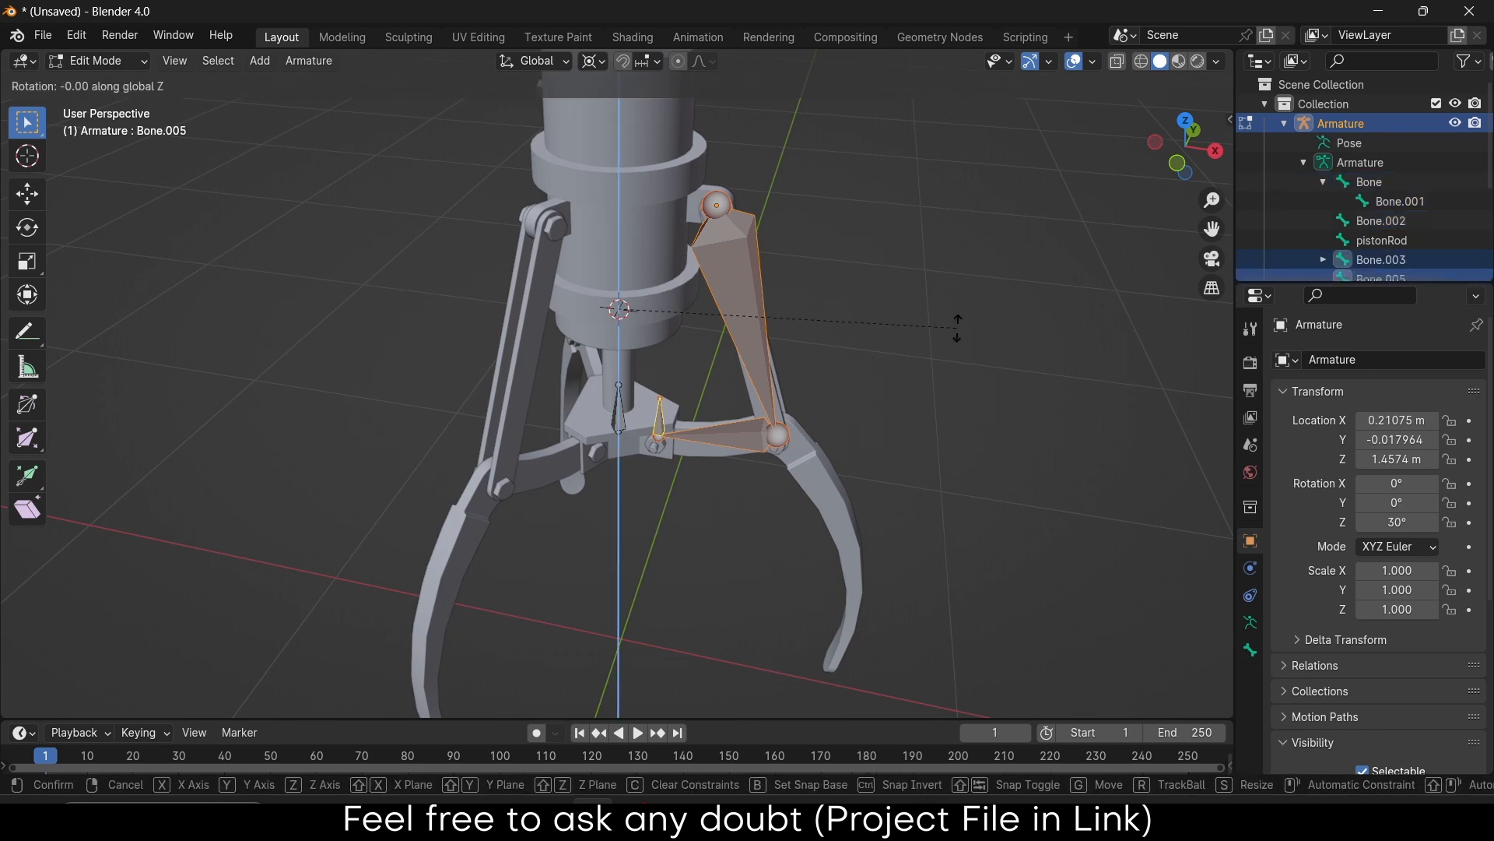
text(120)
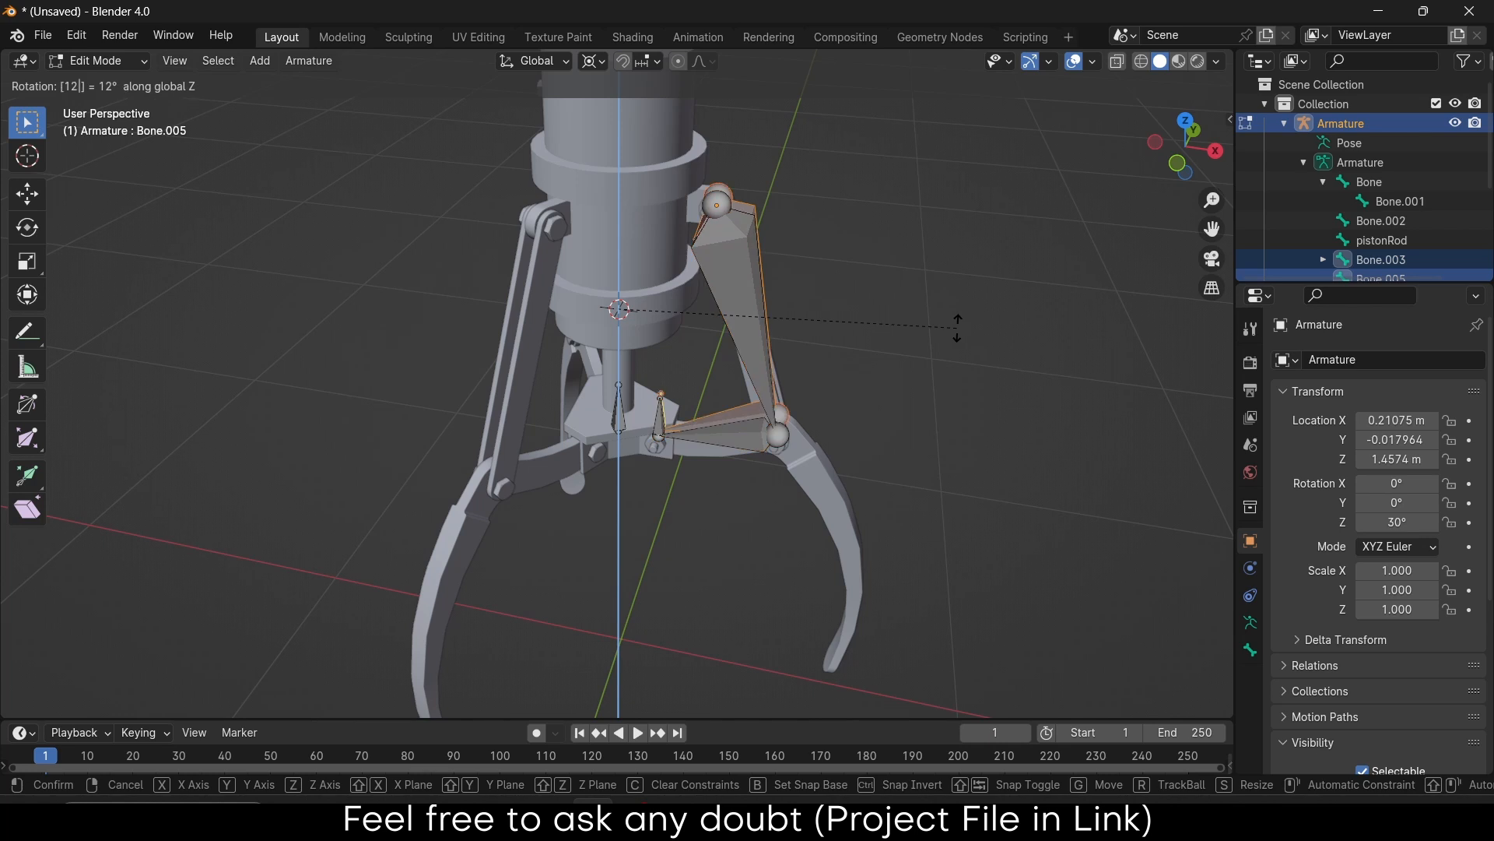
key(Return)
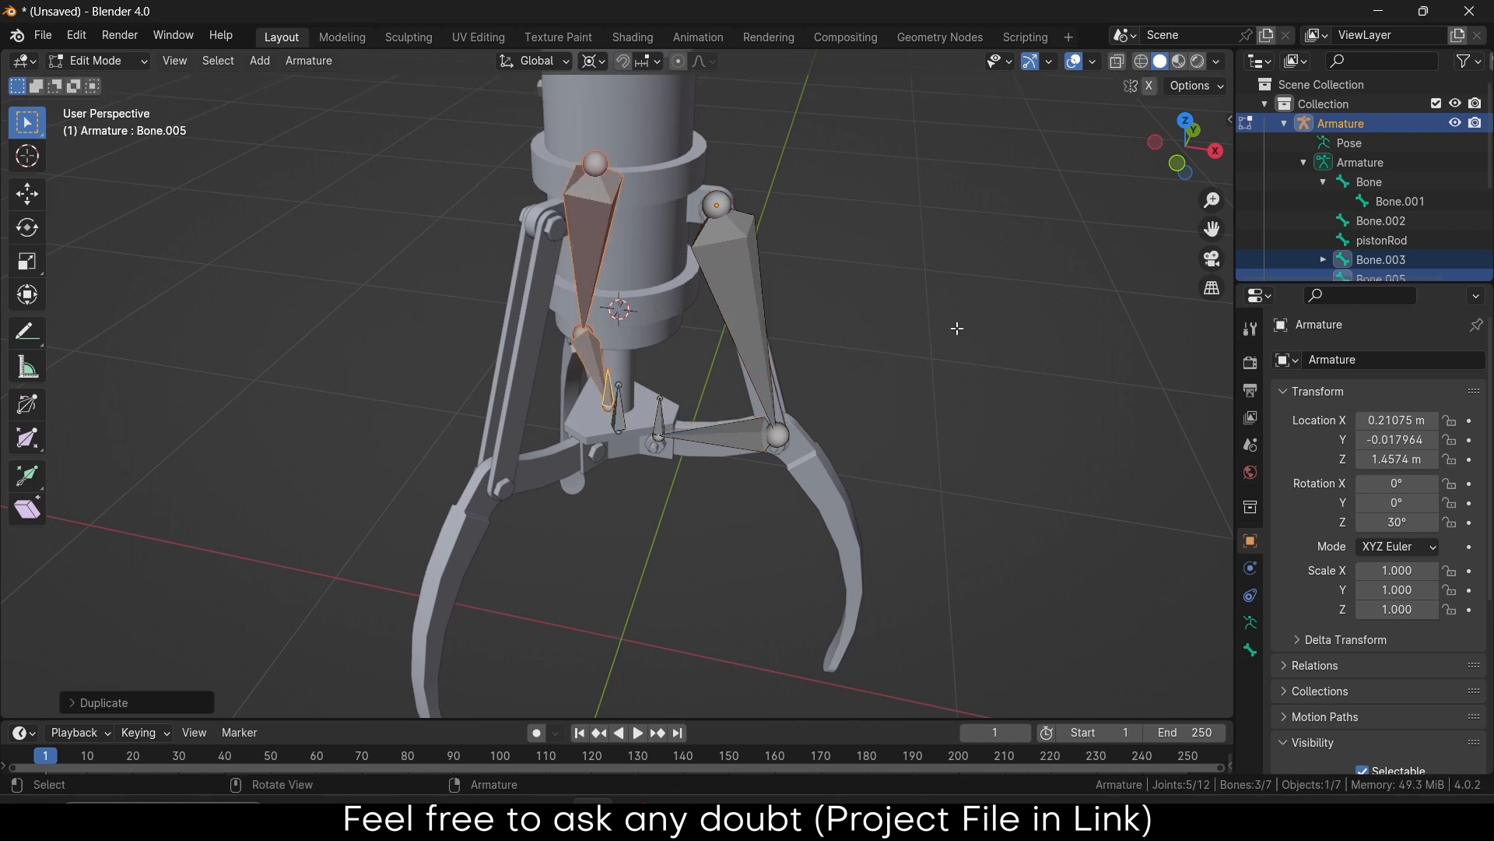
key(shift+r)
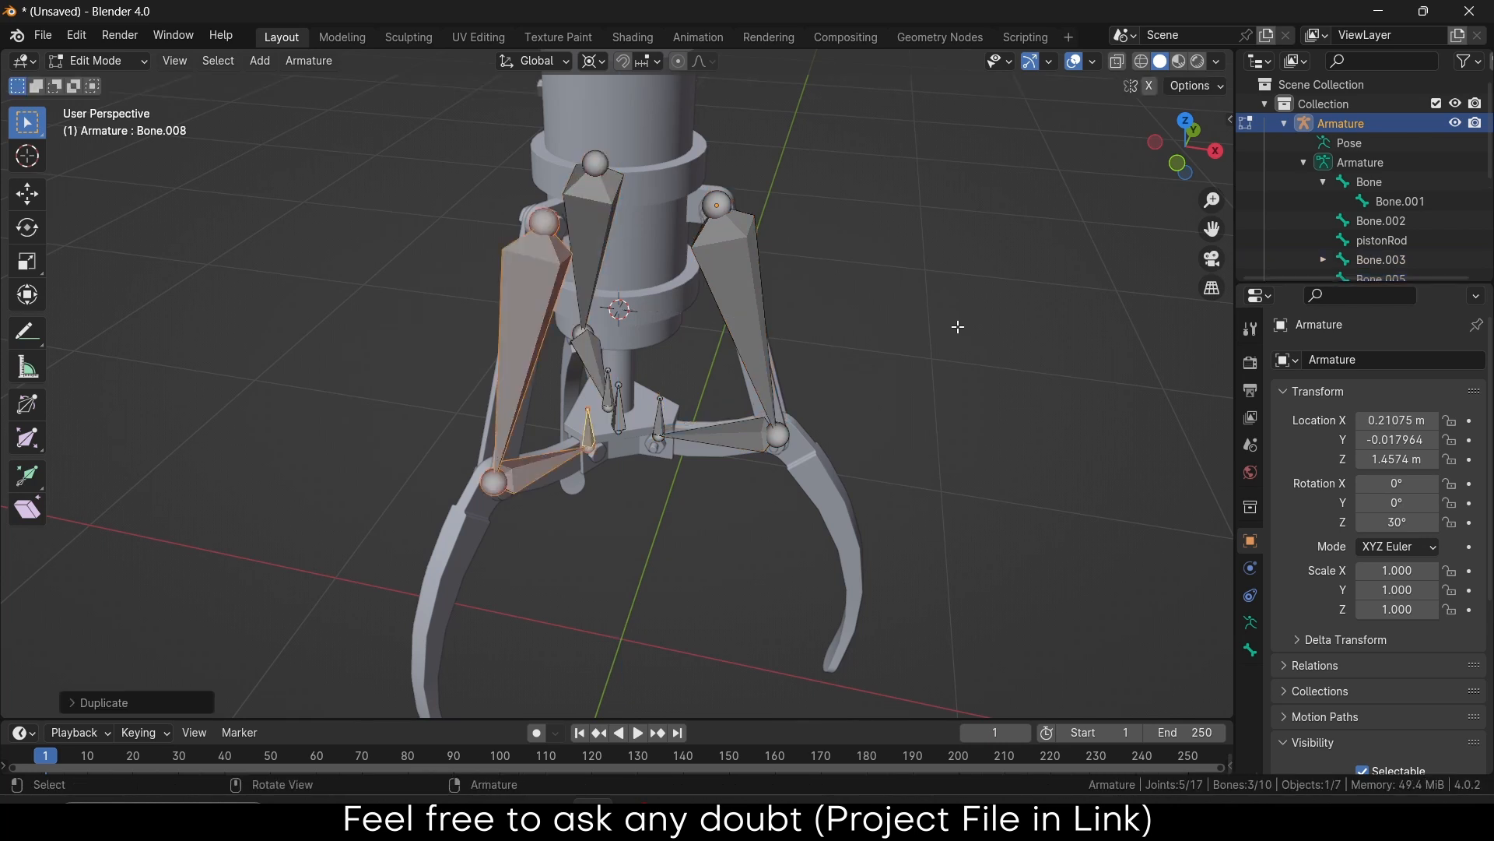
middle_drag(958, 326, 302, 335)
click(817, 435)
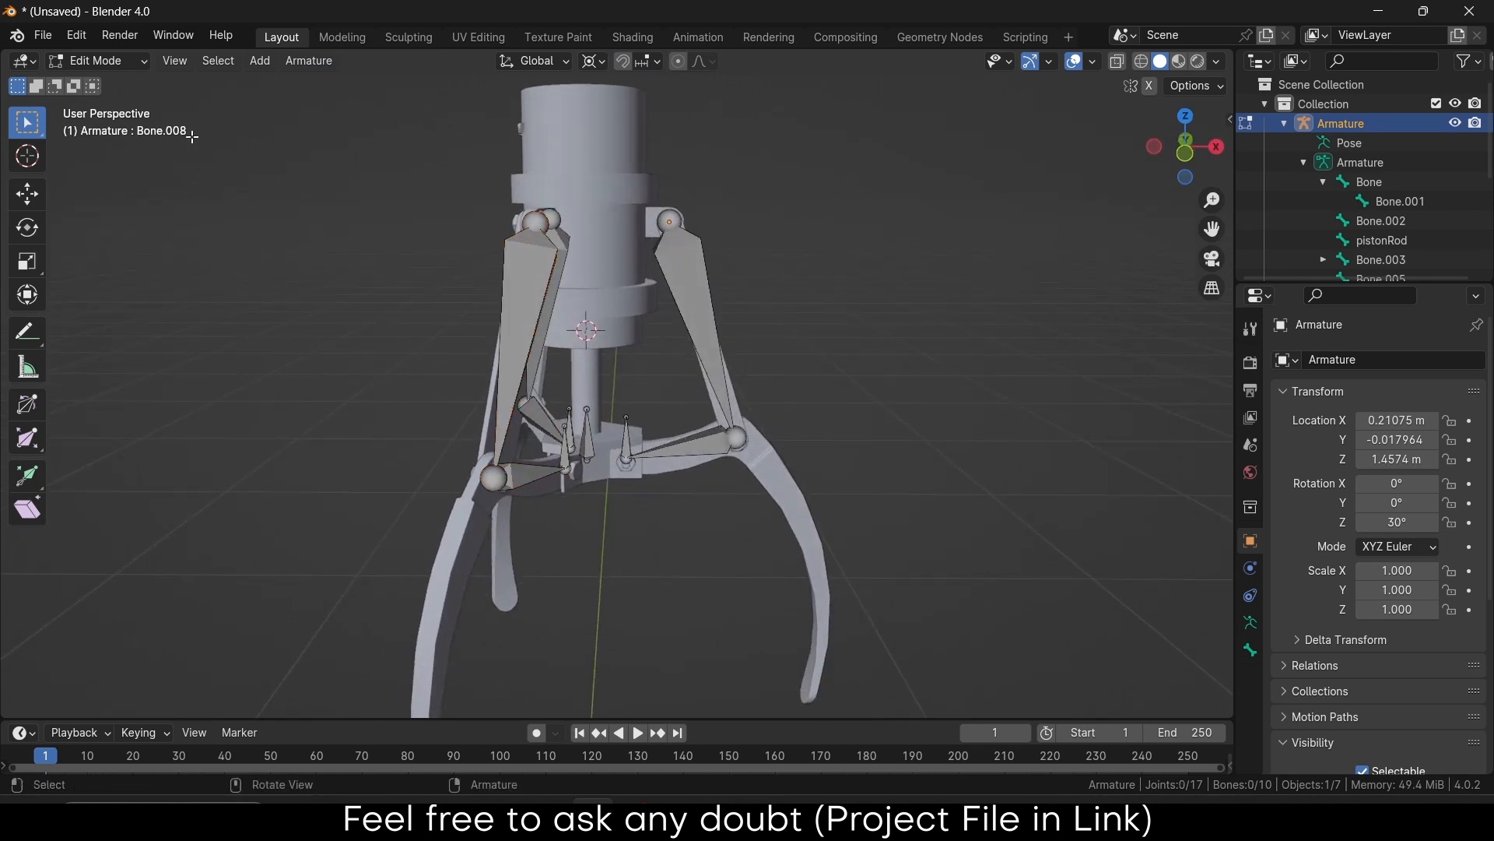
click(98, 60)
In Pose Mode, test-move pistonRod along Z to check all three arms follow, then cancel
click(121, 128)
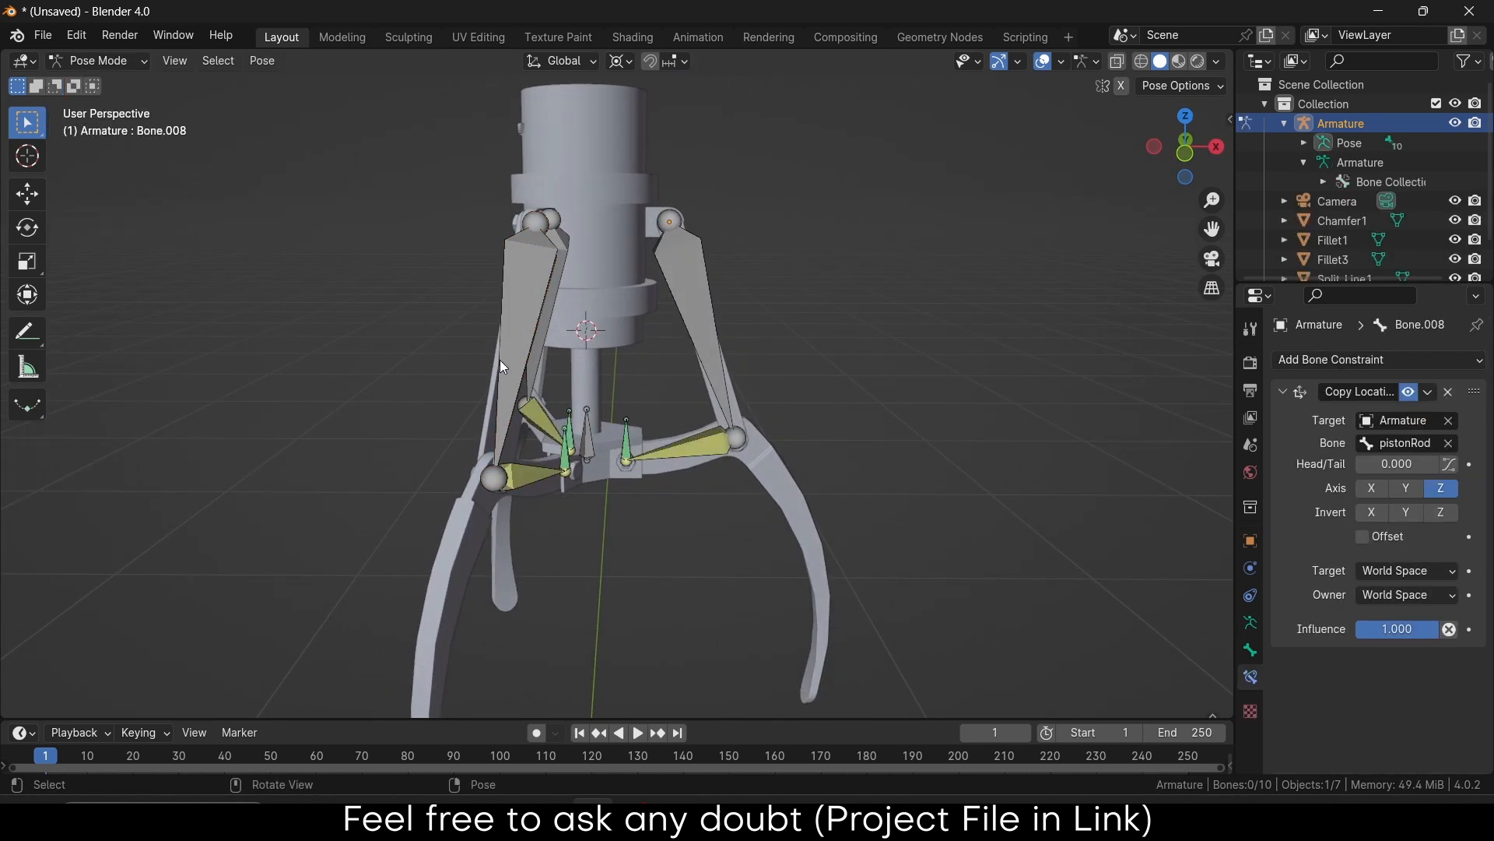
click(580, 427)
key(g)
key(z)
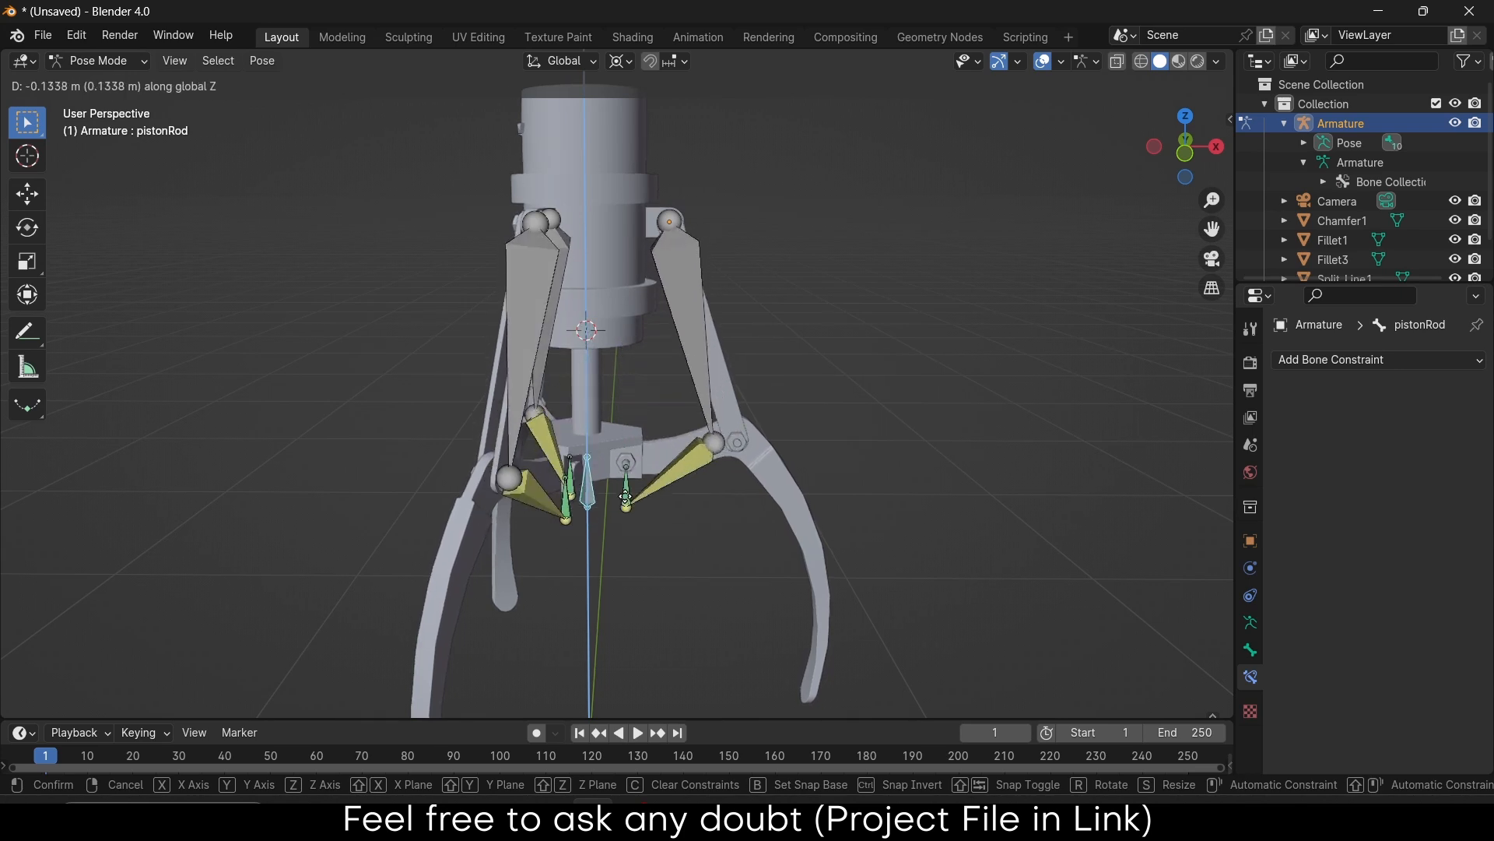
right_click(626, 460)
middle_drag(777, 306, 709, 349)
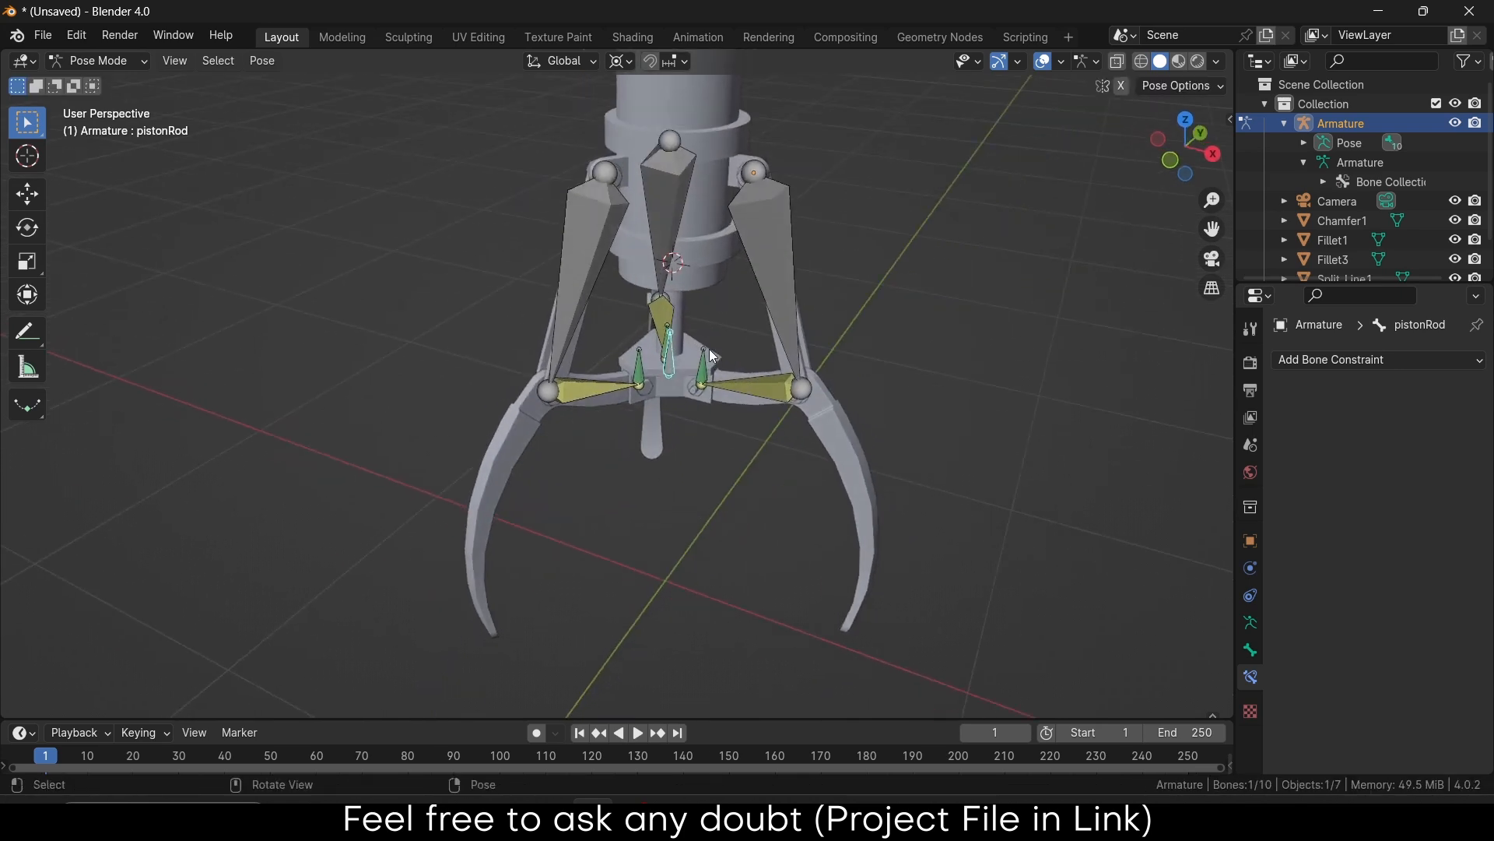
scroll(760, 316, up, 4)
scroll(780, 328, down, 2)
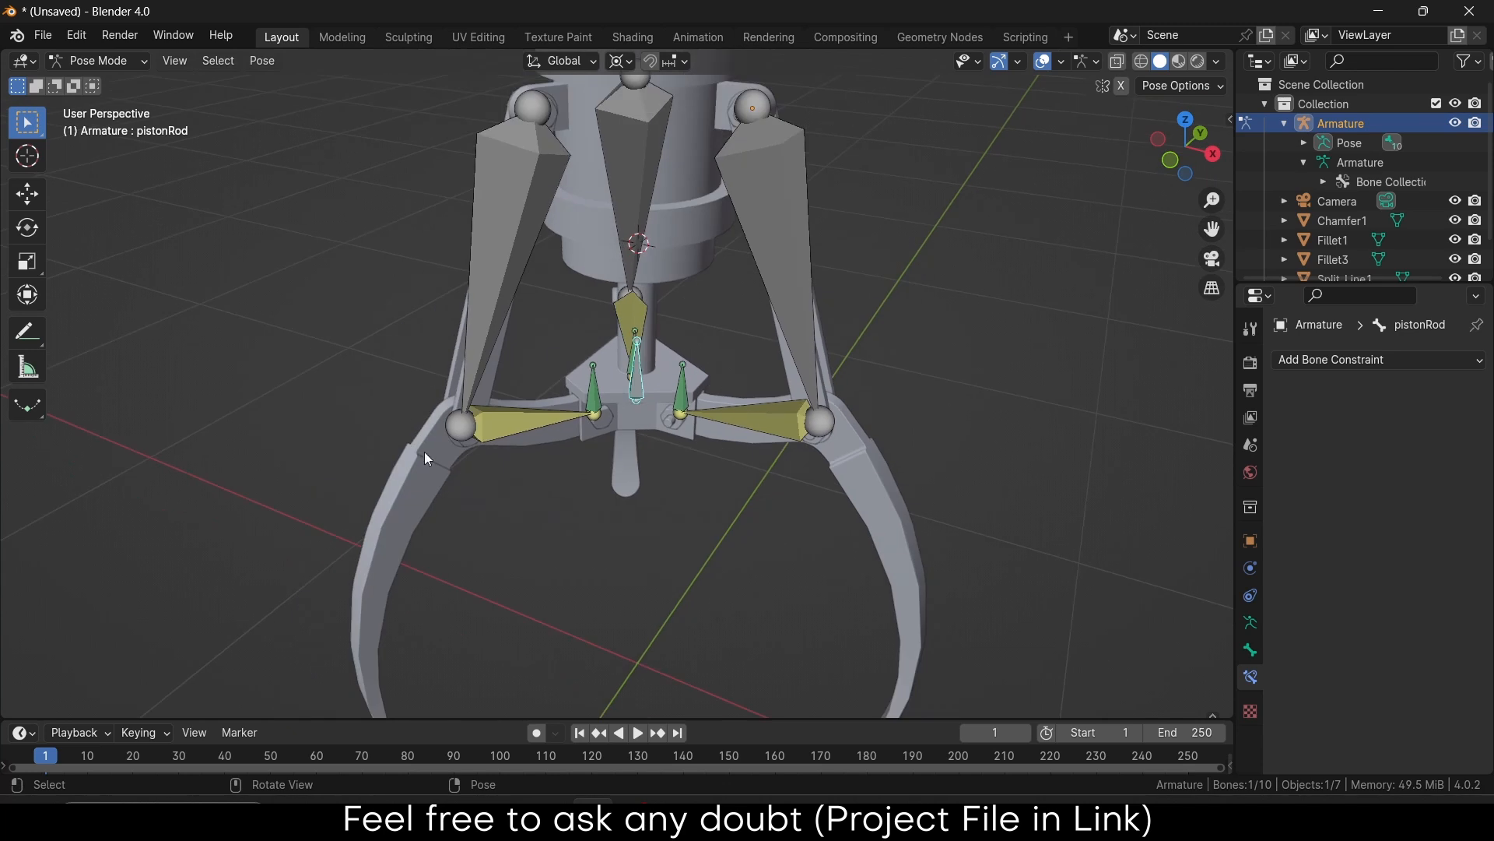
click(109, 61)
Back in Object Mode, separate the left claw jaw from Fillet3 into its own object
click(109, 81)
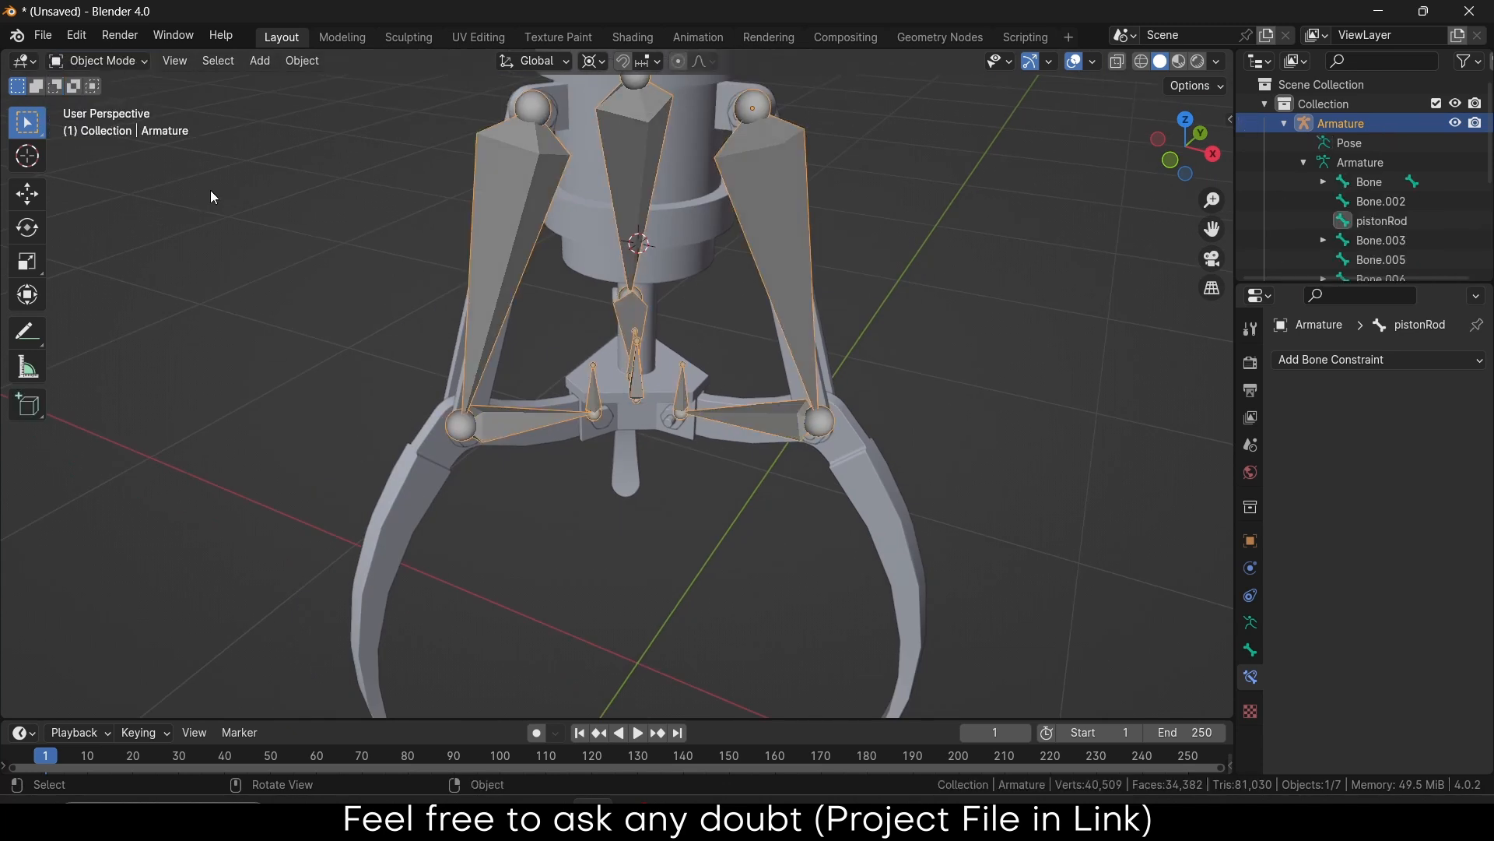
click(414, 492)
middle_drag(543, 537, 628, 511)
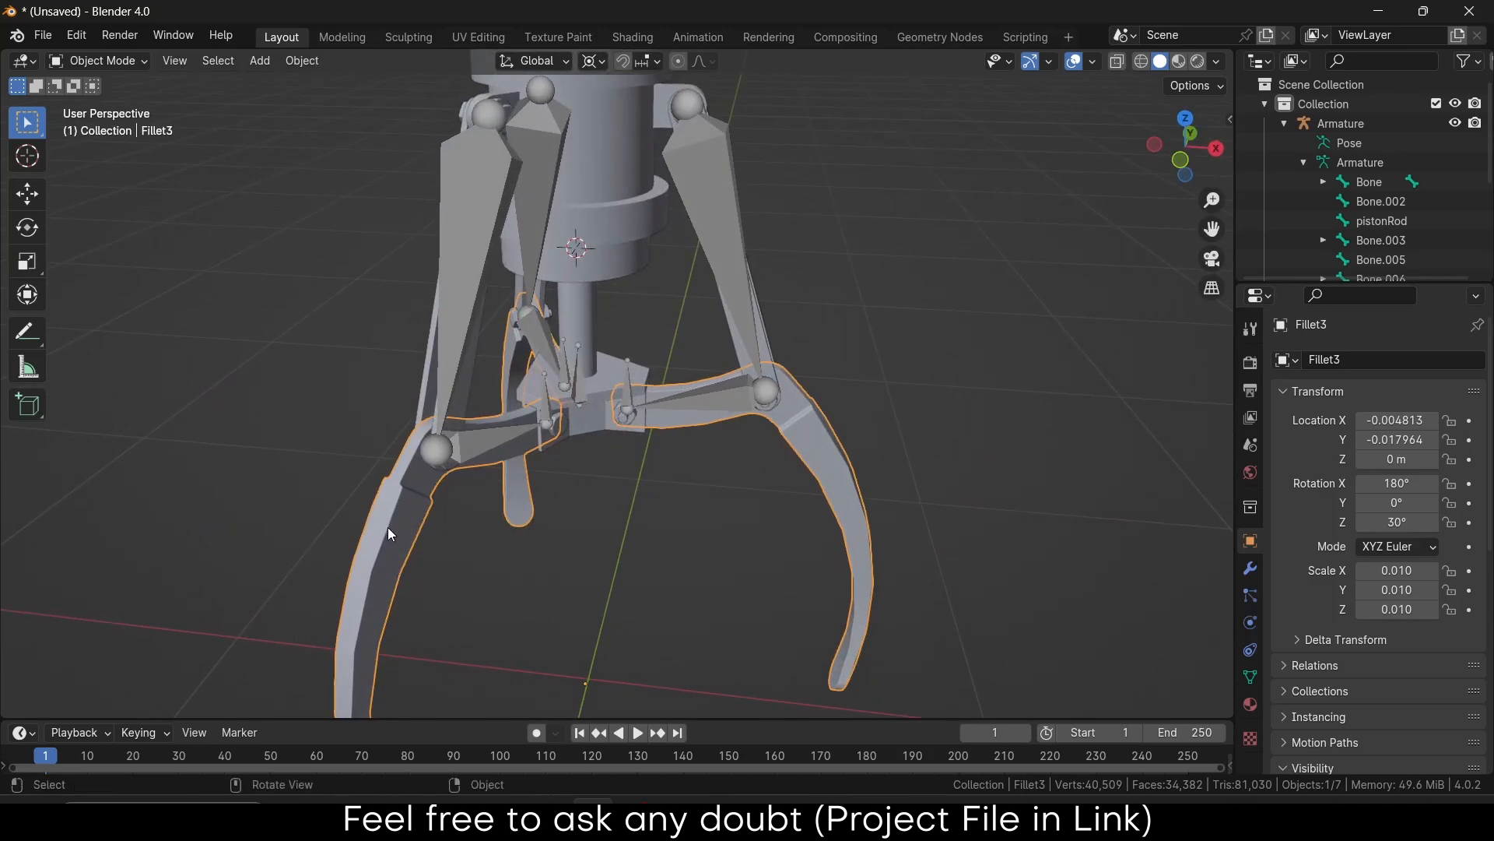
key(Tab)
click(394, 541)
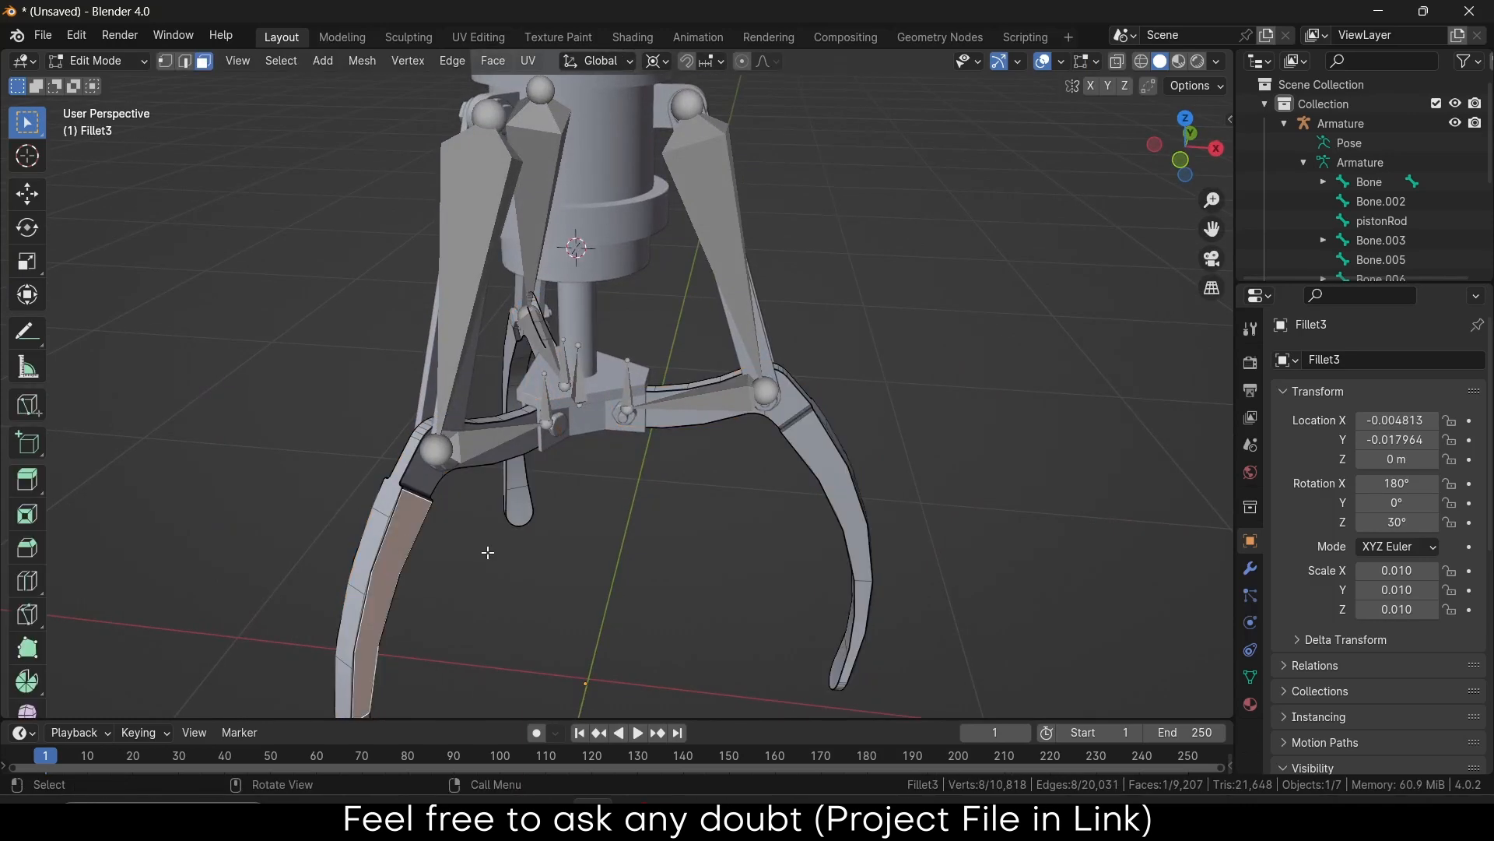
key(l)
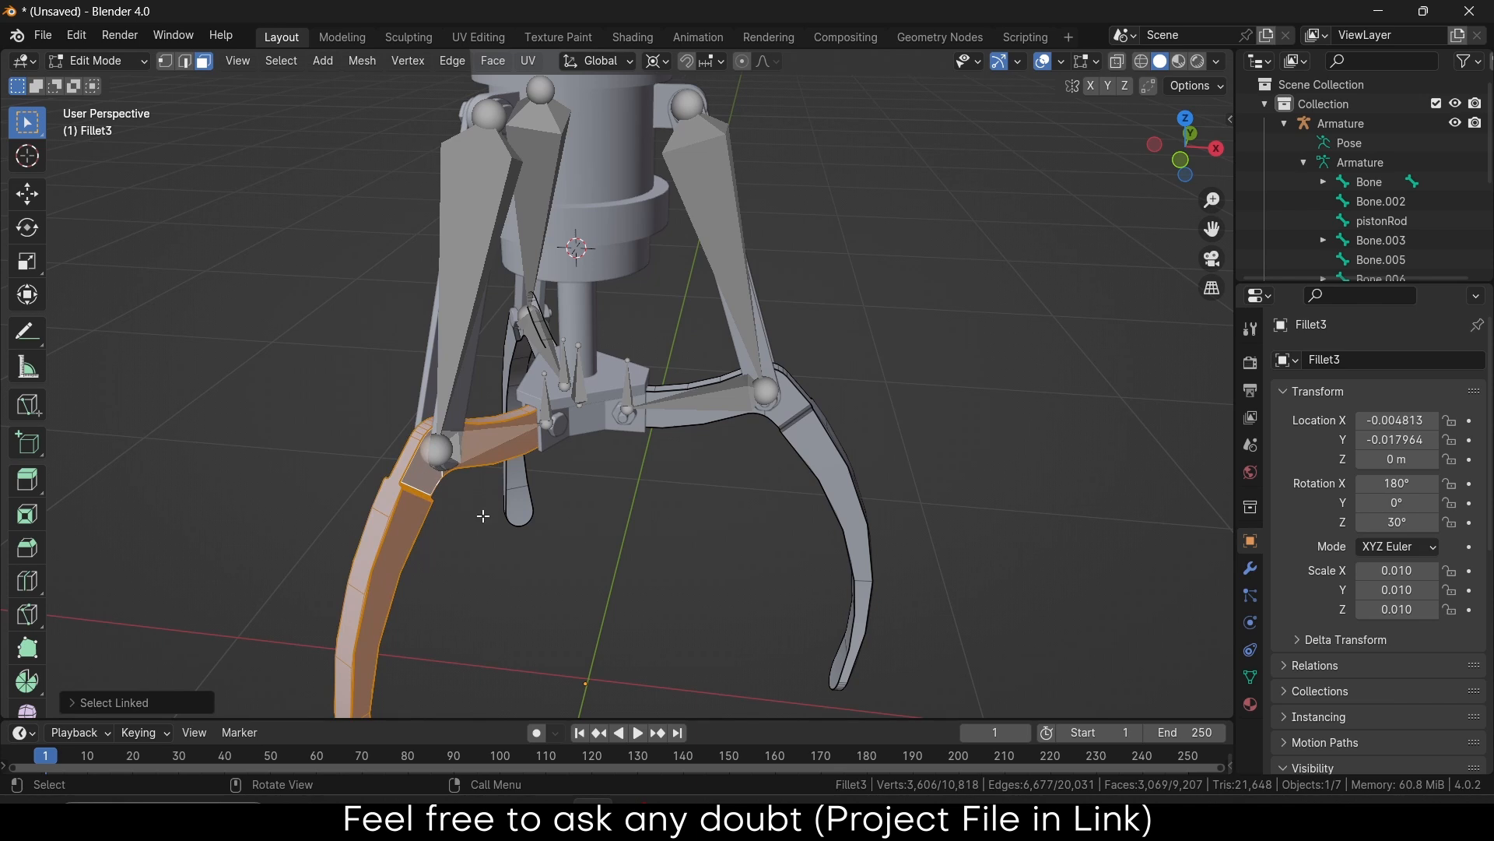
key(p)
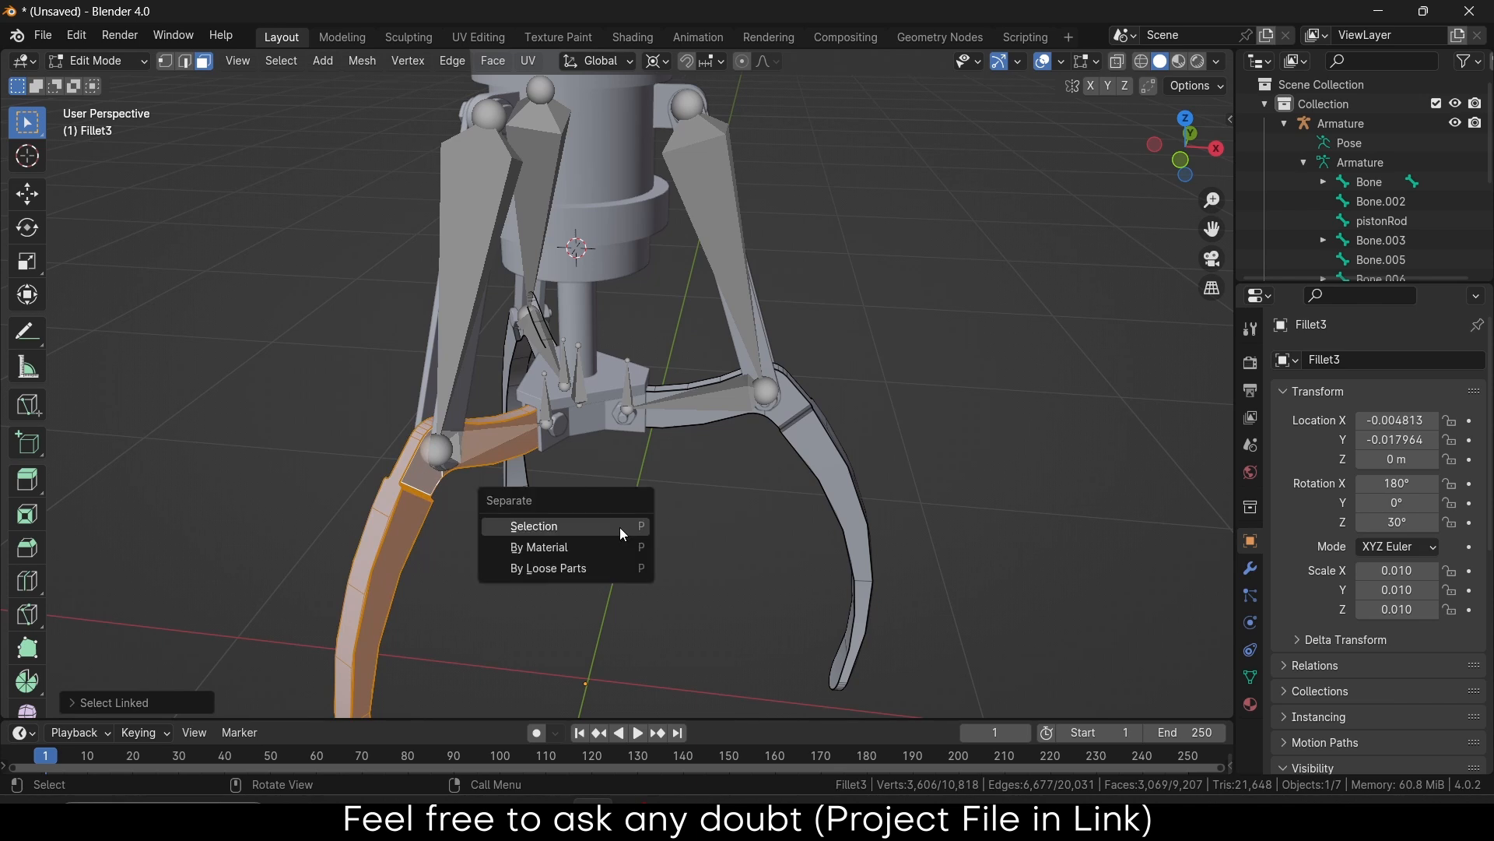
click(620, 526)
key(Tab)
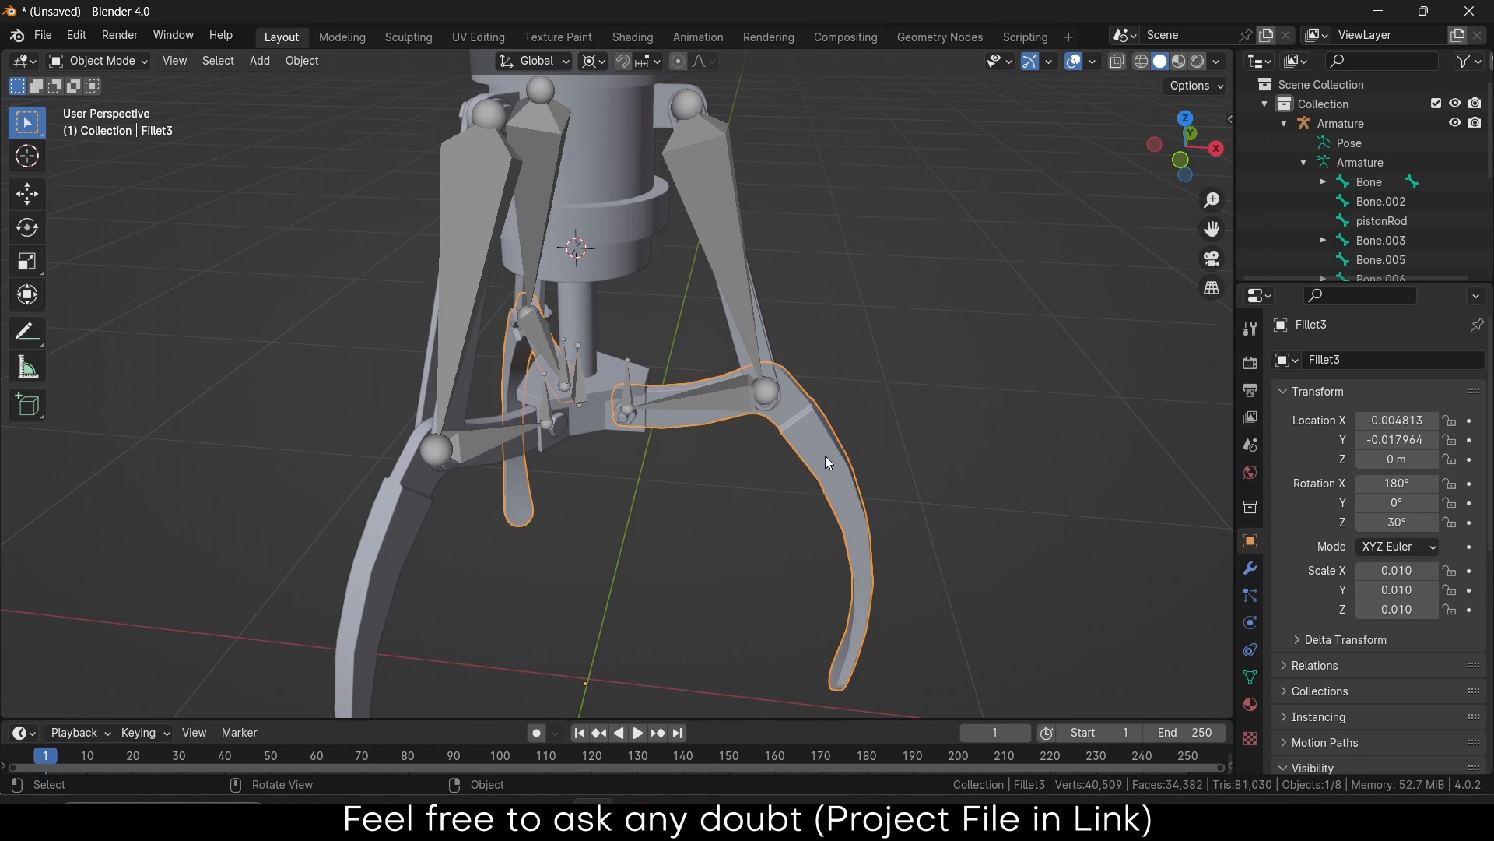
Separate the right claw jaw from Fillet3 into its own object as well
key(Tab)
click(825, 455)
key(ctrl+l)
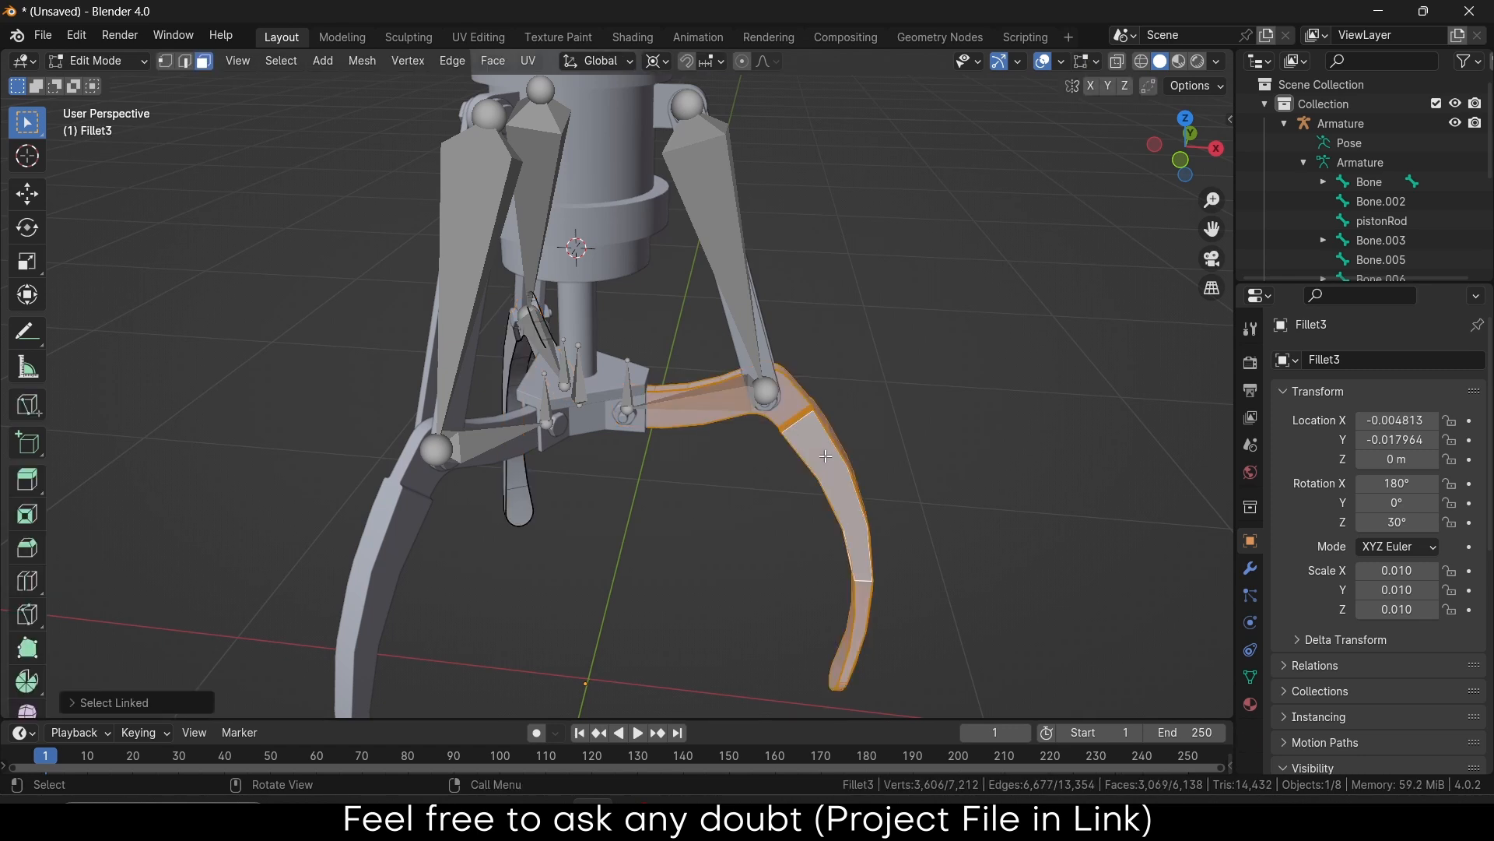
key(p)
click(825, 456)
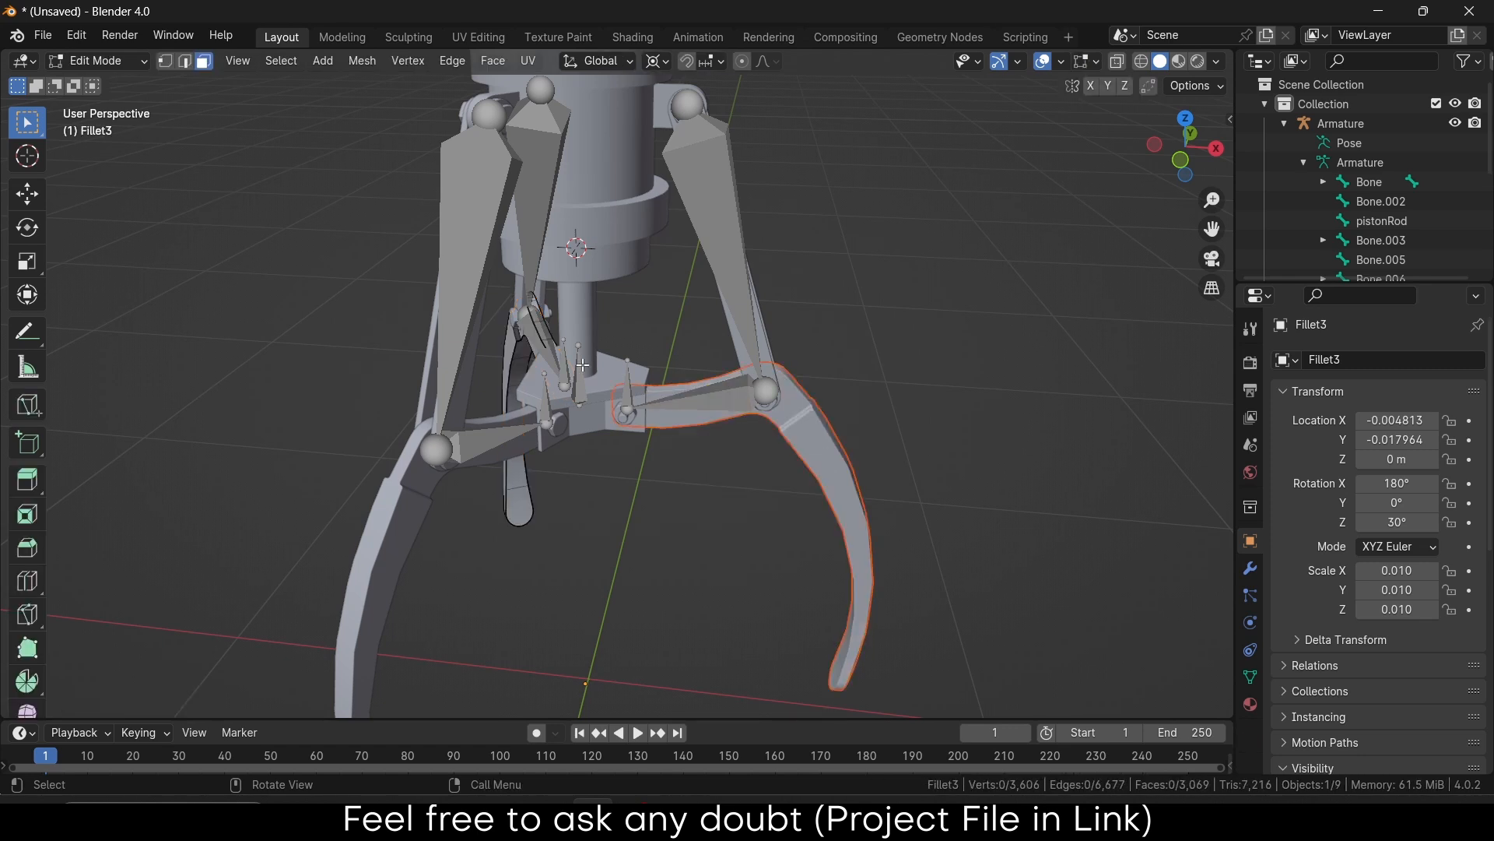
key(Tab)
middle_drag(825, 456, 755, 386)
Test-move the separated claw to confirm it is an independent object, then cancel
click(303, 445)
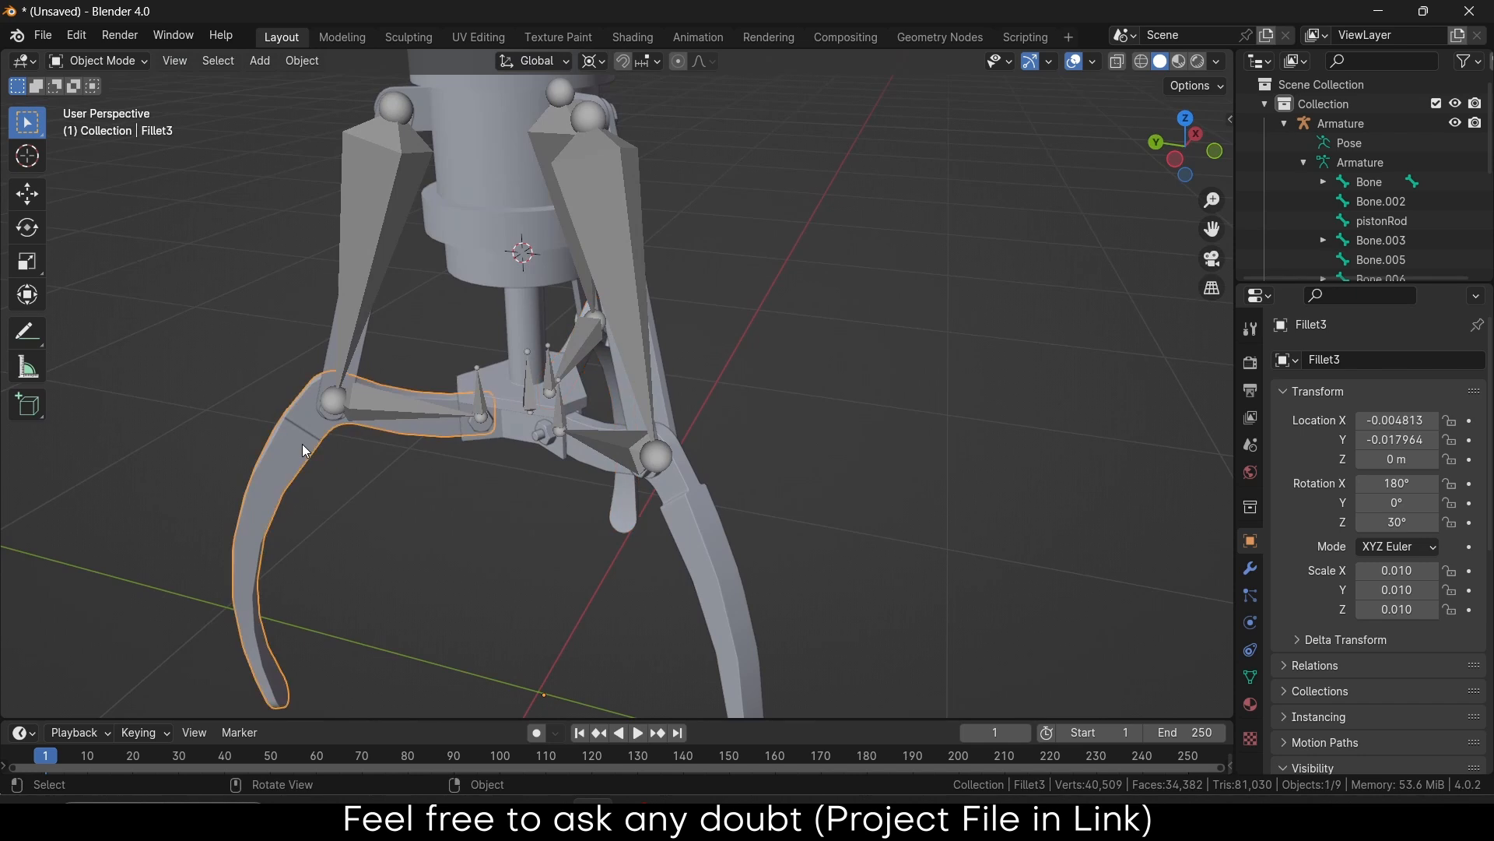
key(g)
right_click(375, 397)
mouse_move(464, 323)
middle_down()
mouse_move(410, 297)
mouse_move(304, 309)
mouse_move(481, 332)
middle_up()
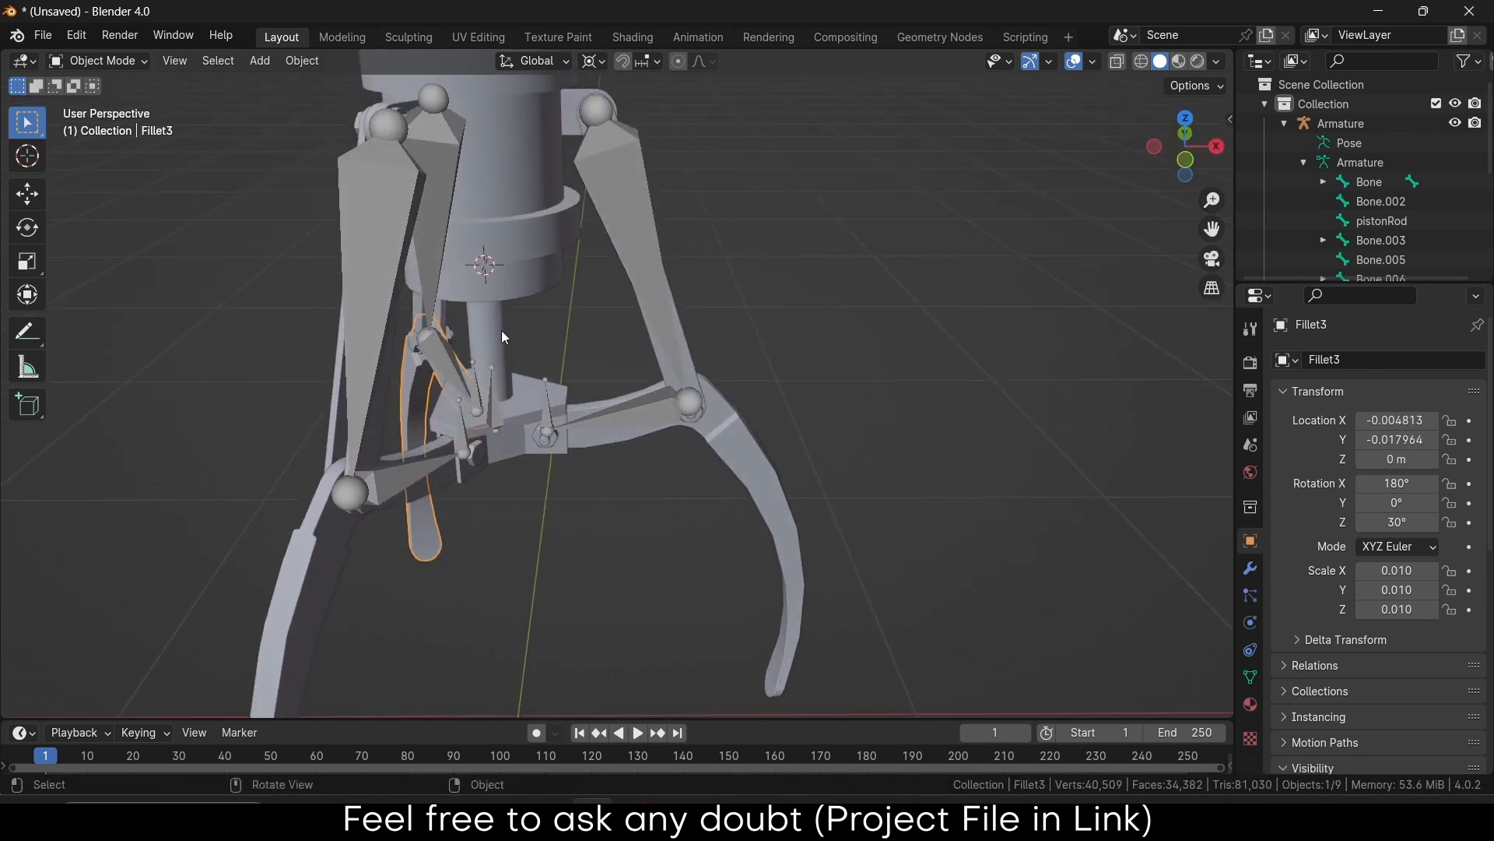
middle_drag(519, 240, 654, 363)
Select Fillet1, hide the Armature in the Outliner, and view the cylinder top from above
click(495, 341)
click(506, 321)
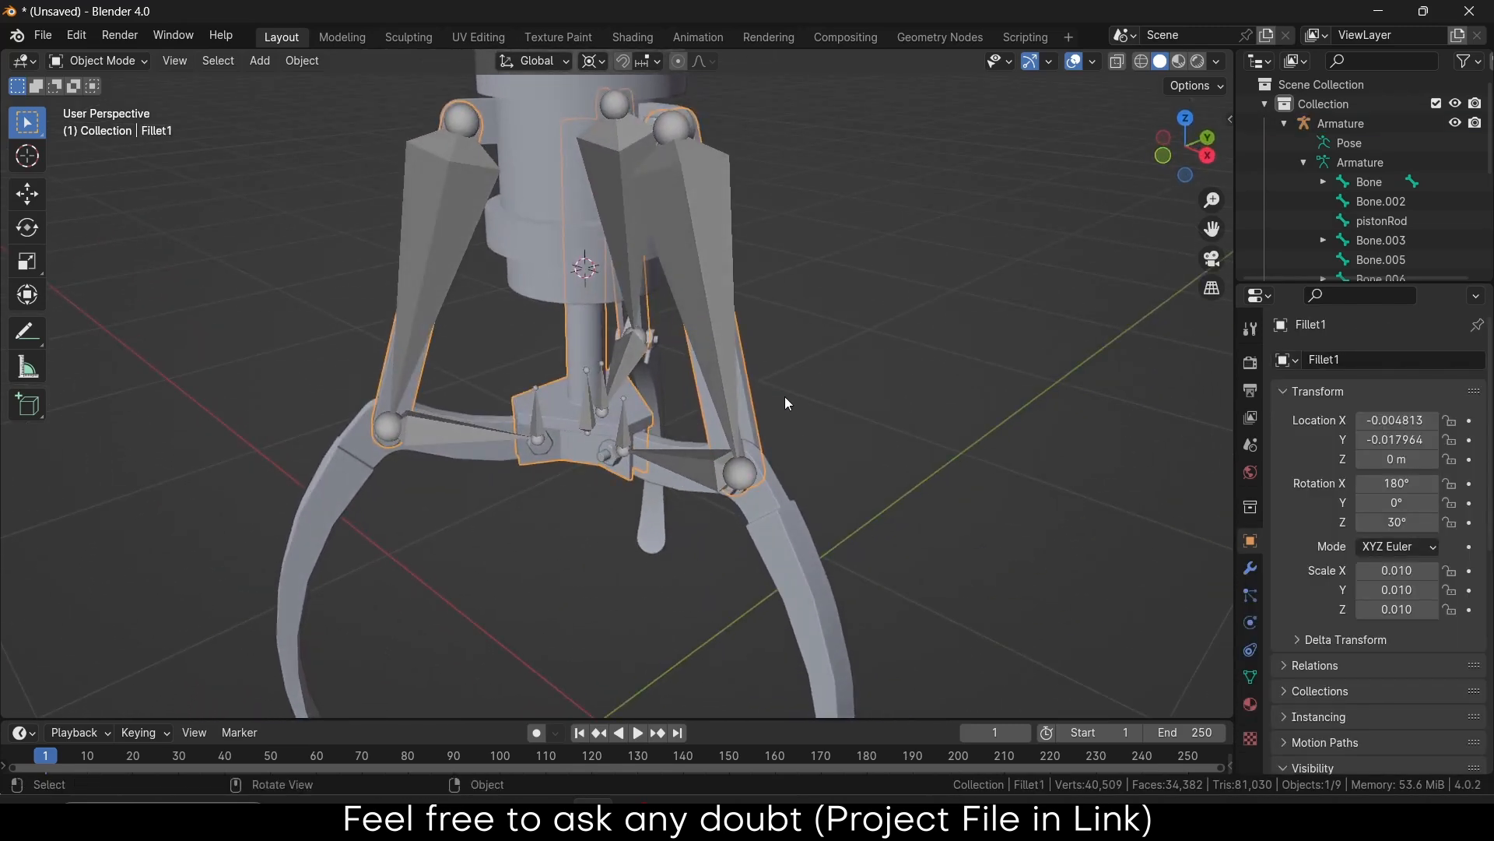
click(1454, 123)
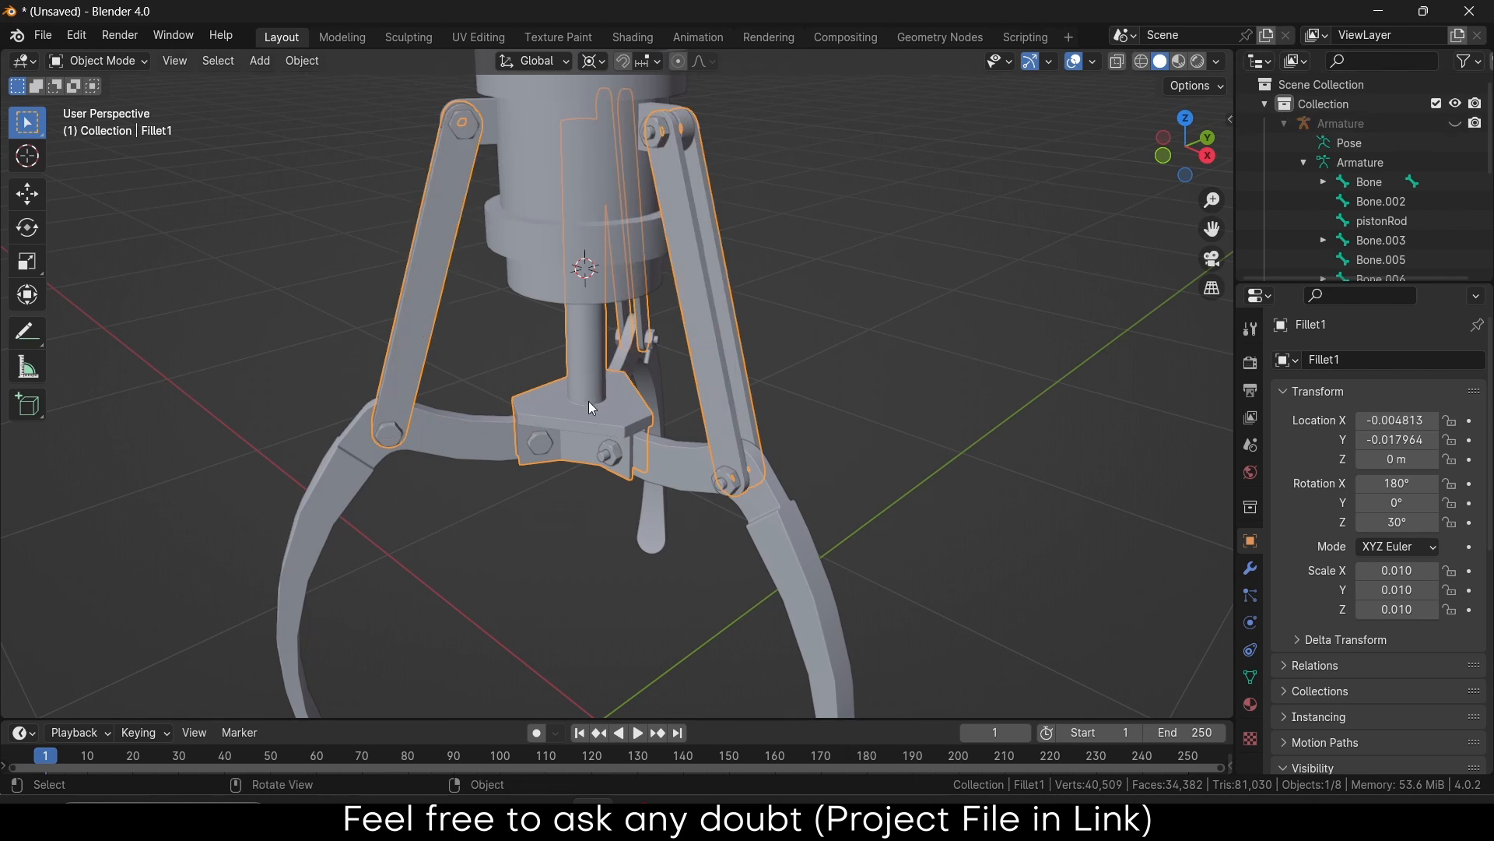
middle_drag(576, 414, 557, 353)
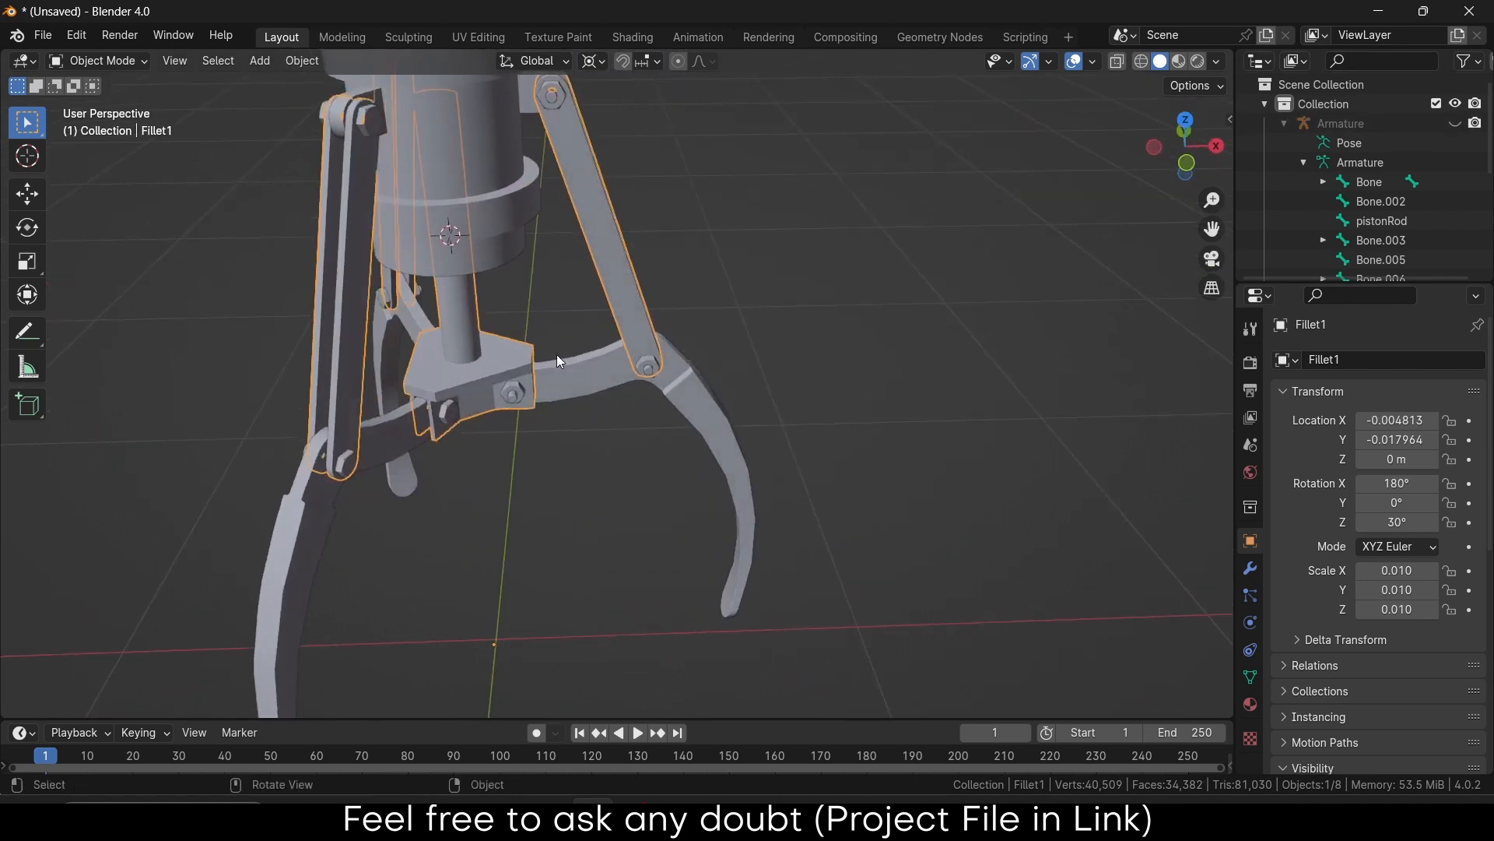
middle_drag(502, 249, 564, 529)
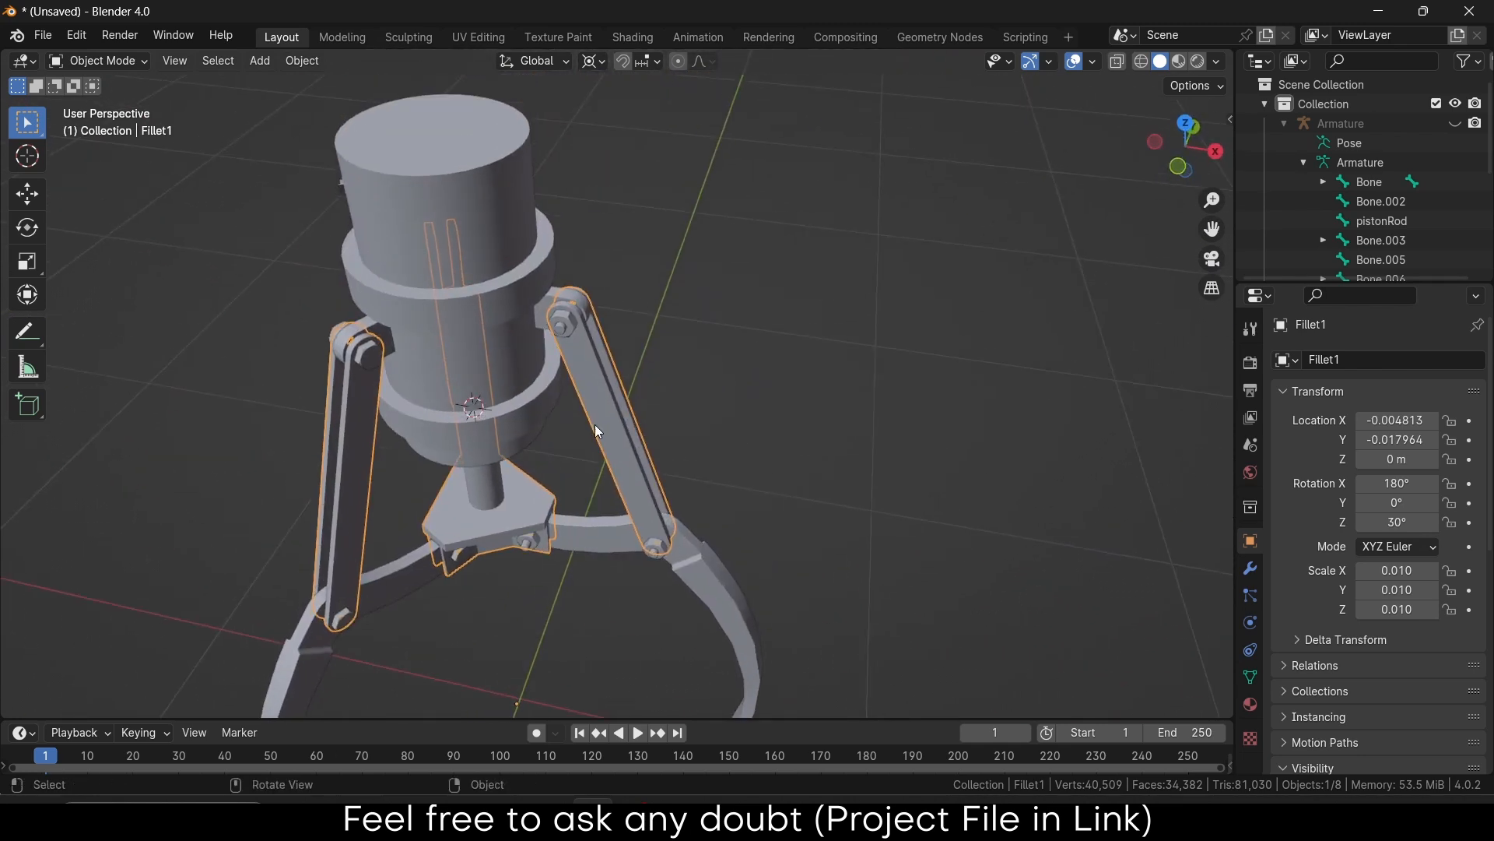
In Edit Mode on Fillet1, select the connected right arm bar, undoing an extra bar selection
key(Tab)
click(611, 409)
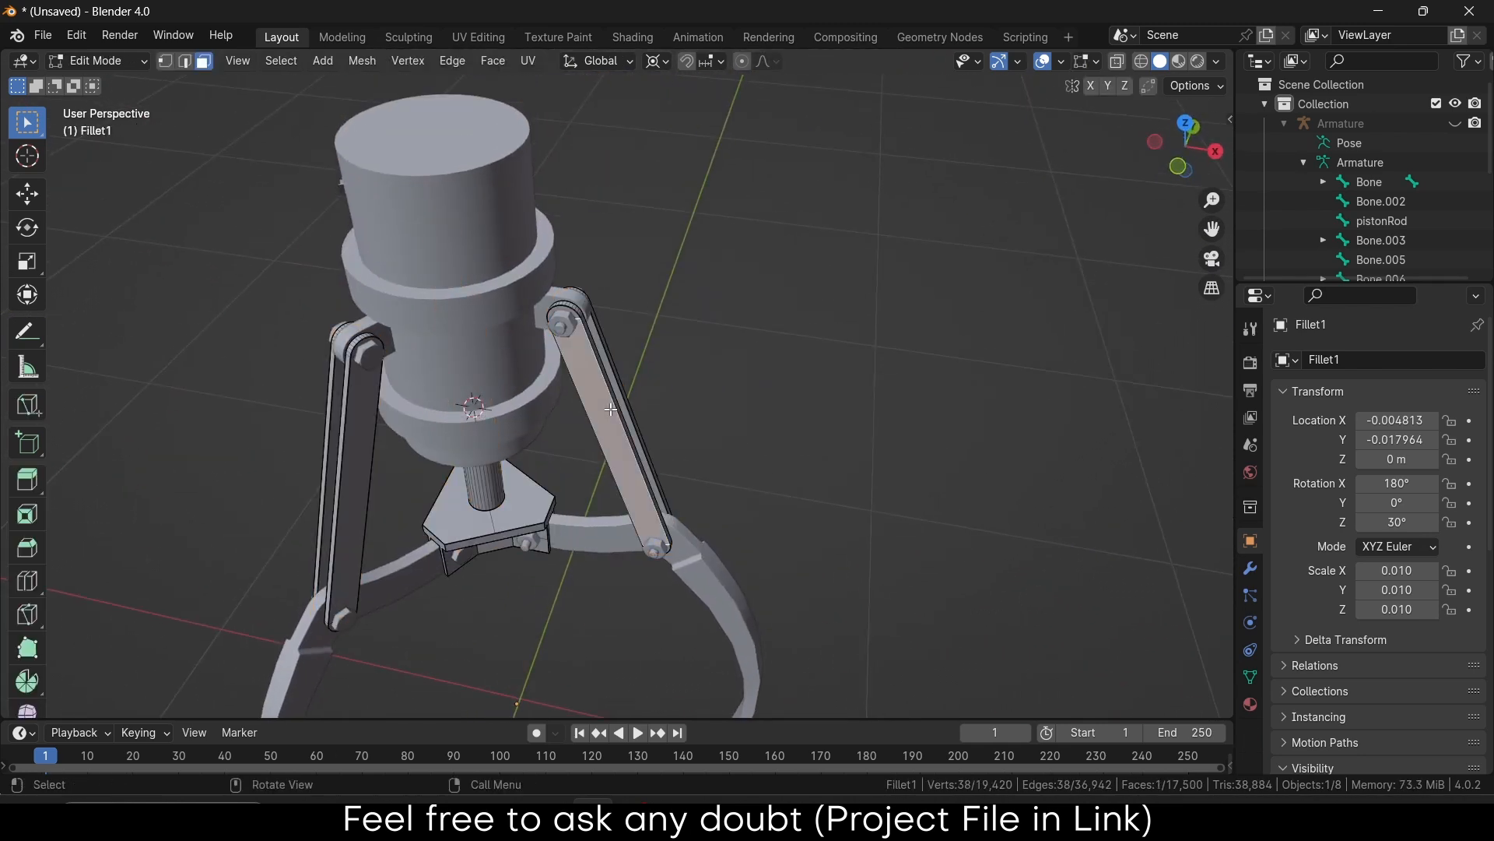
key(ctrl+l)
middle_drag(632, 410, 625, 384)
shift+click(614, 347)
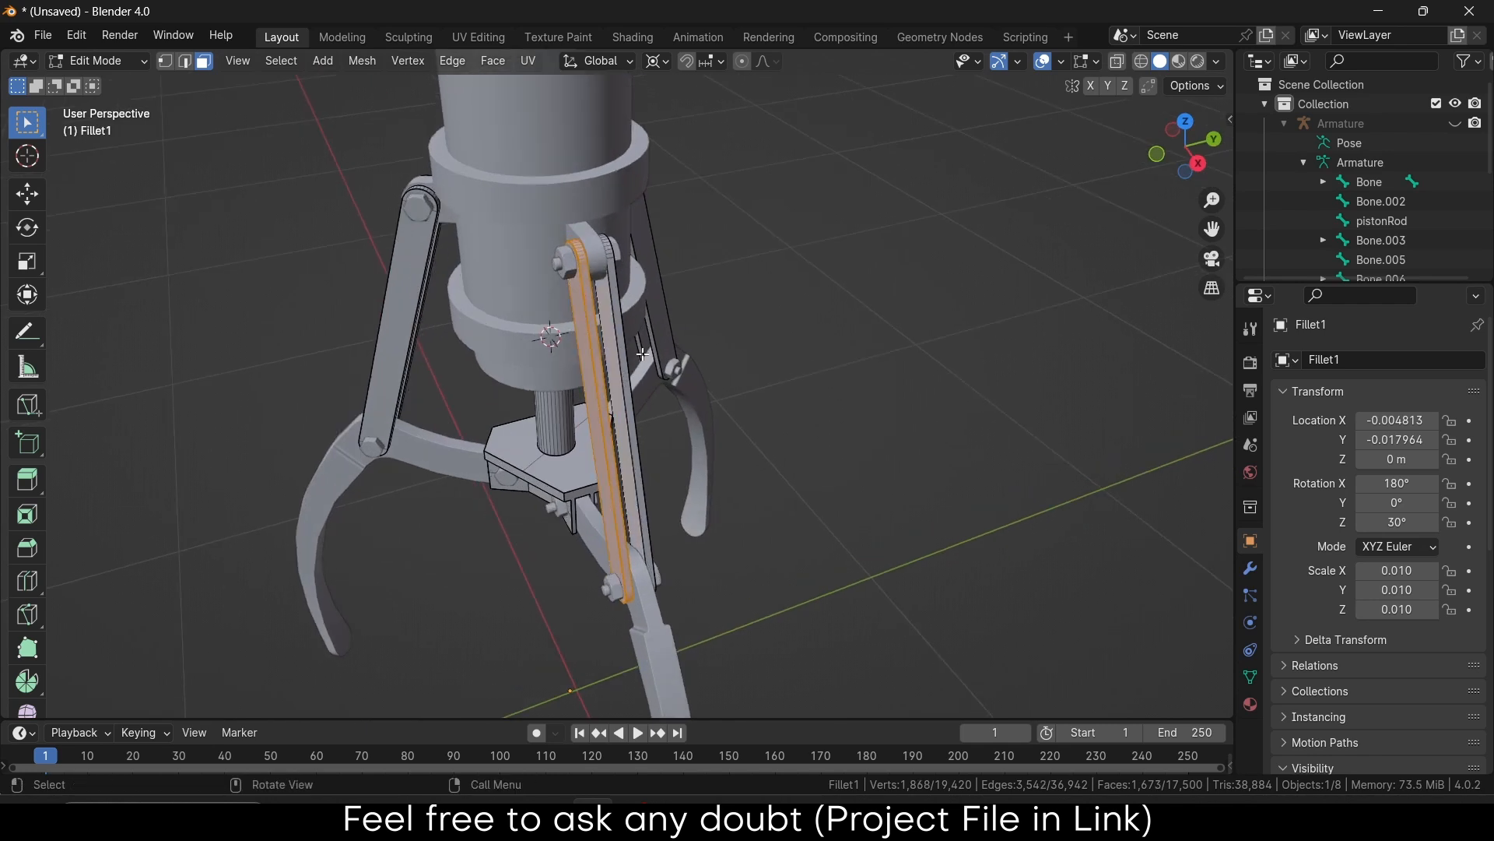
key(l)
middle_drag(648, 402, 615, 393)
key(ctrl+z)
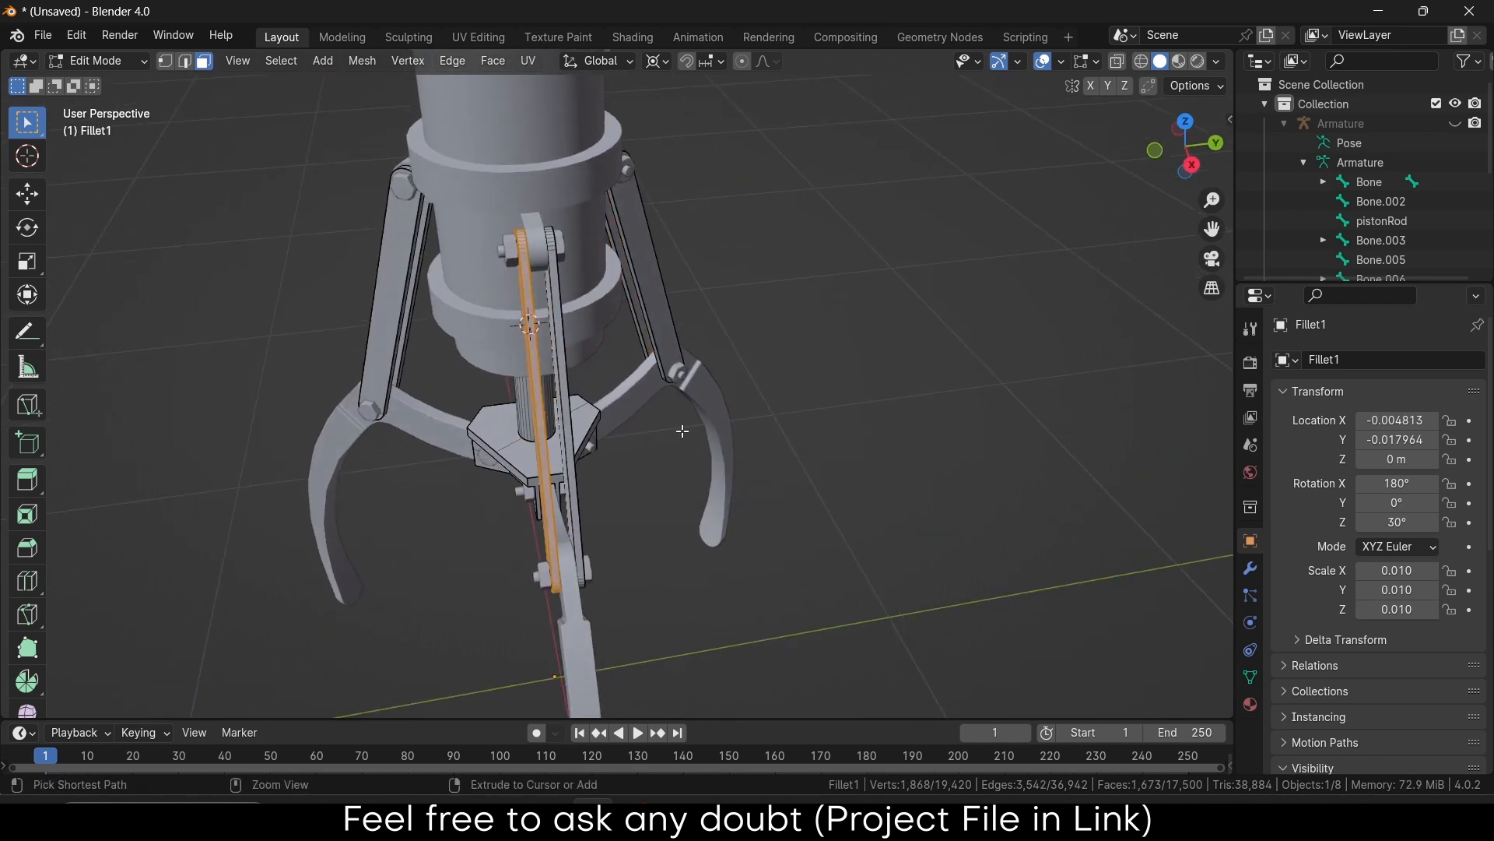
Refine the bar's side faces, add the second bar's linked faces, and separate them as Fillet1.001
middle_drag(589, 458, 634, 476)
scroll(634, 477, up, 3)
shift+click(639, 443)
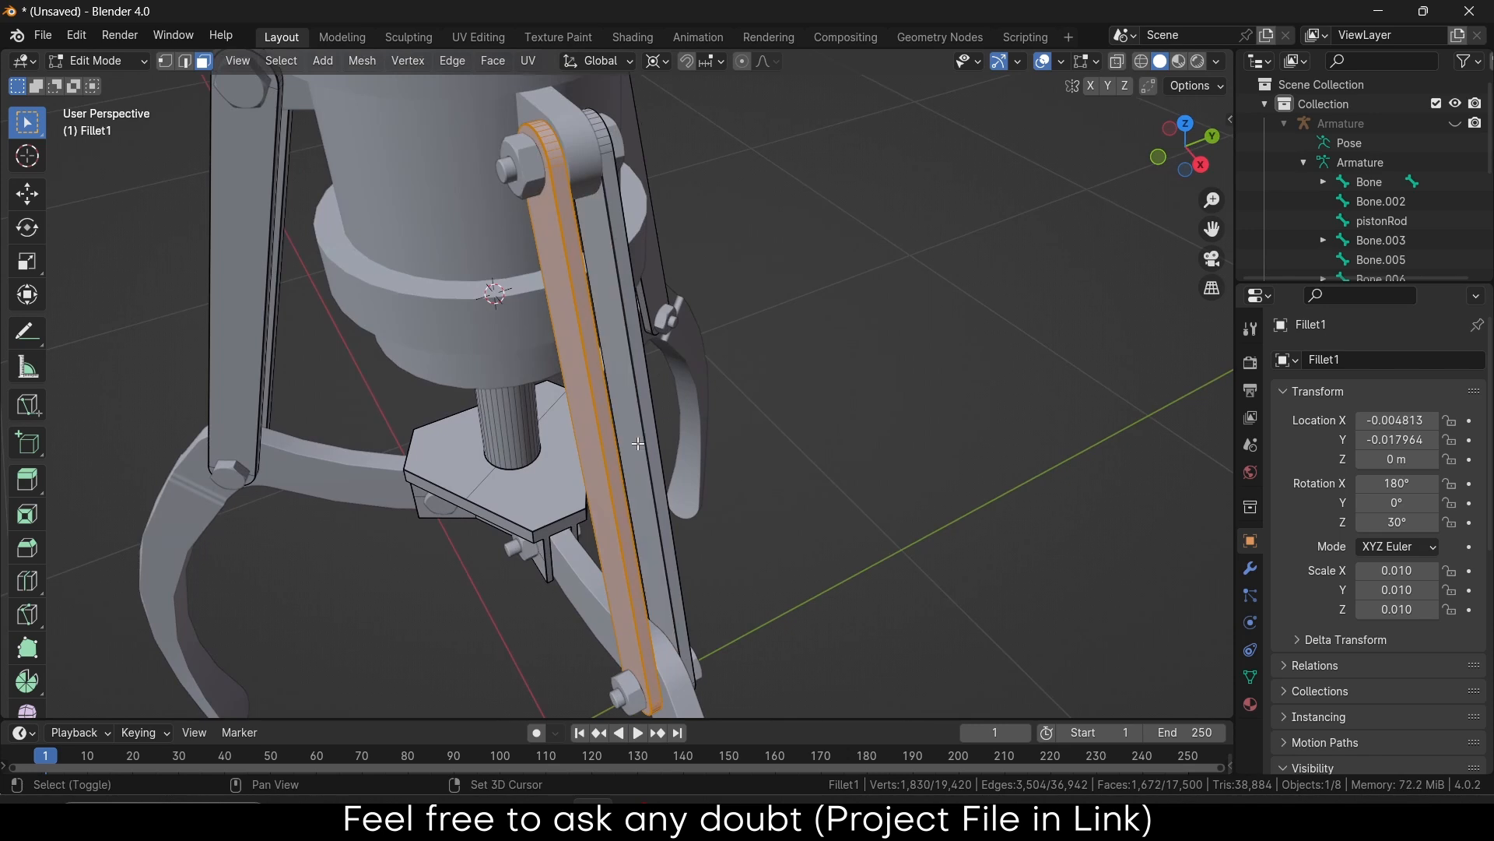
shift+click(639, 445)
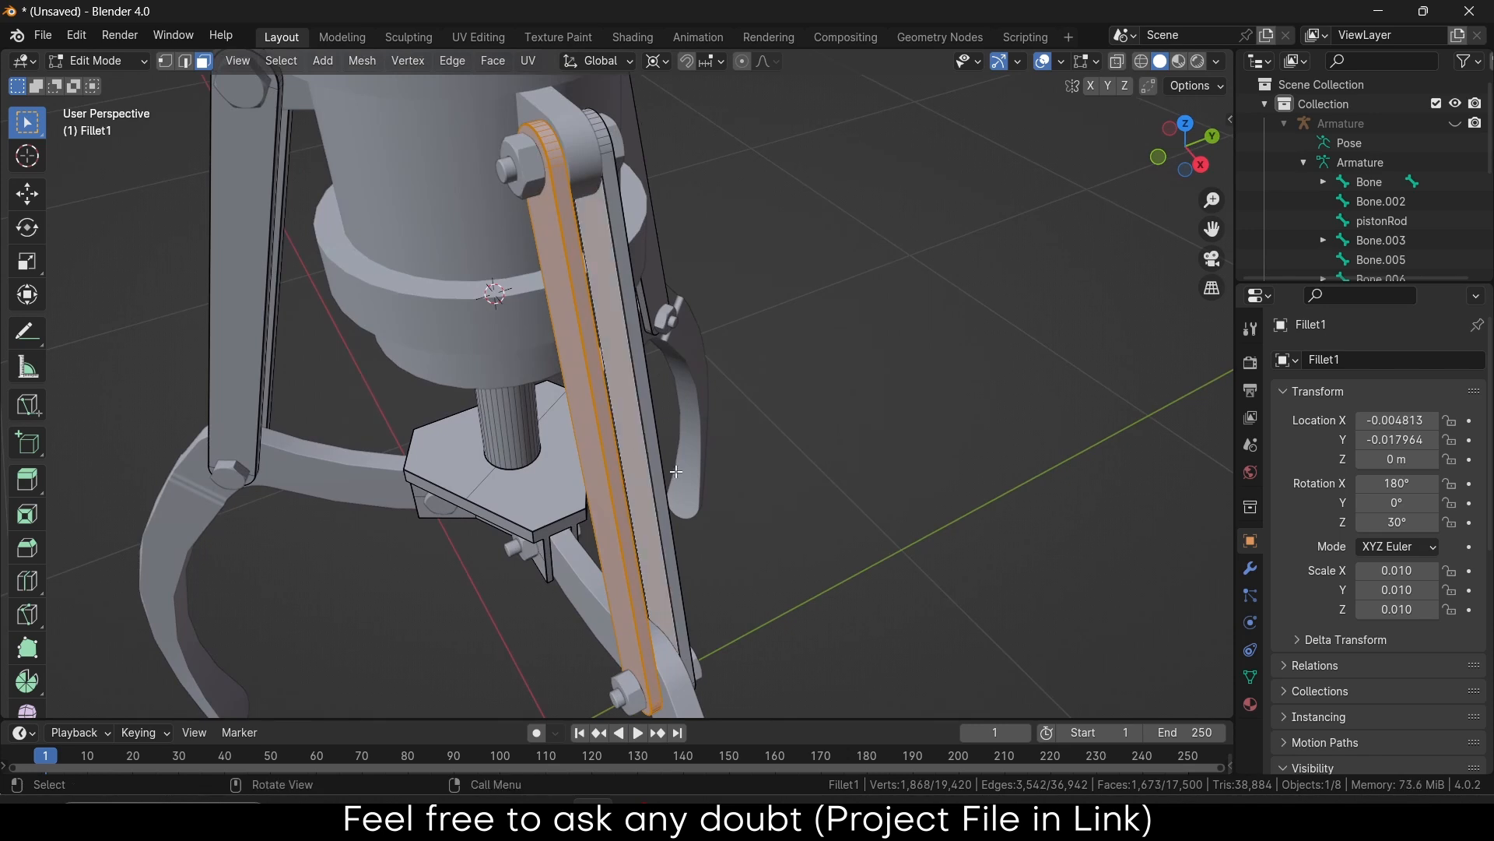
shift+click(657, 475)
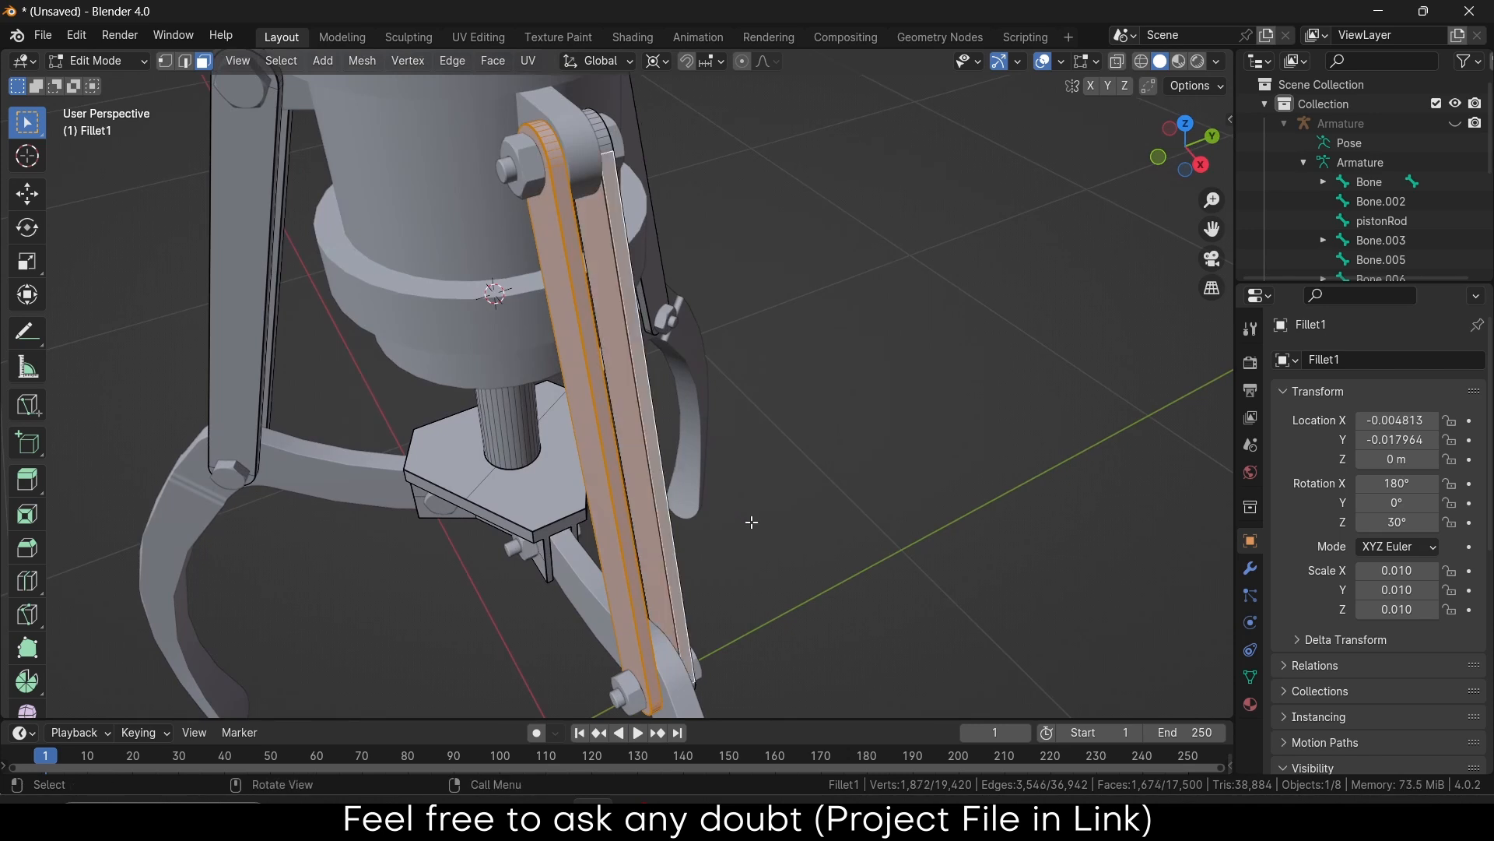
middle_drag(751, 522, 677, 453)
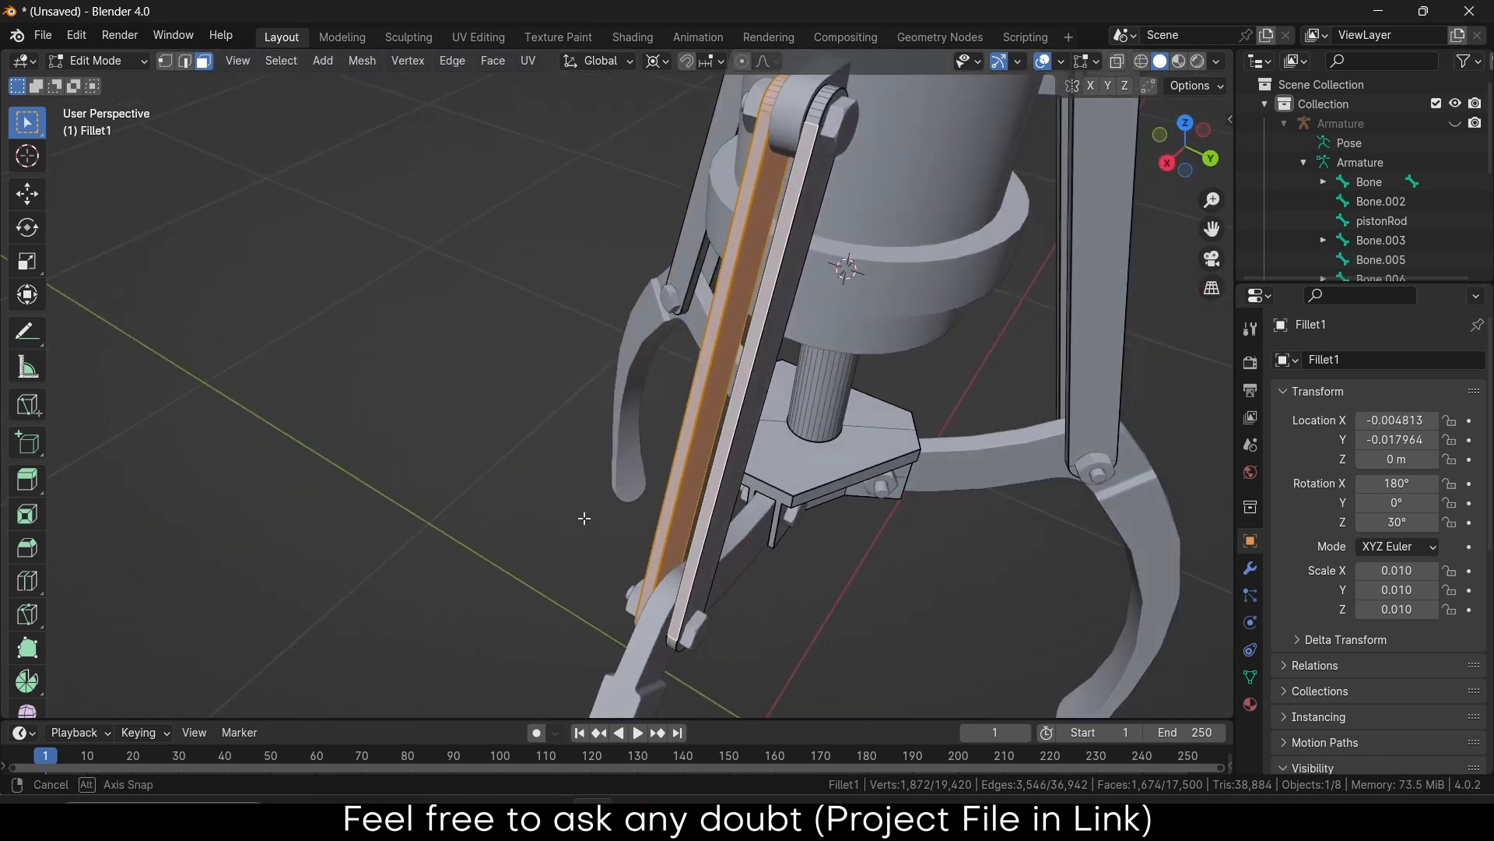
shift+click(751, 411)
key(ctrl+l)
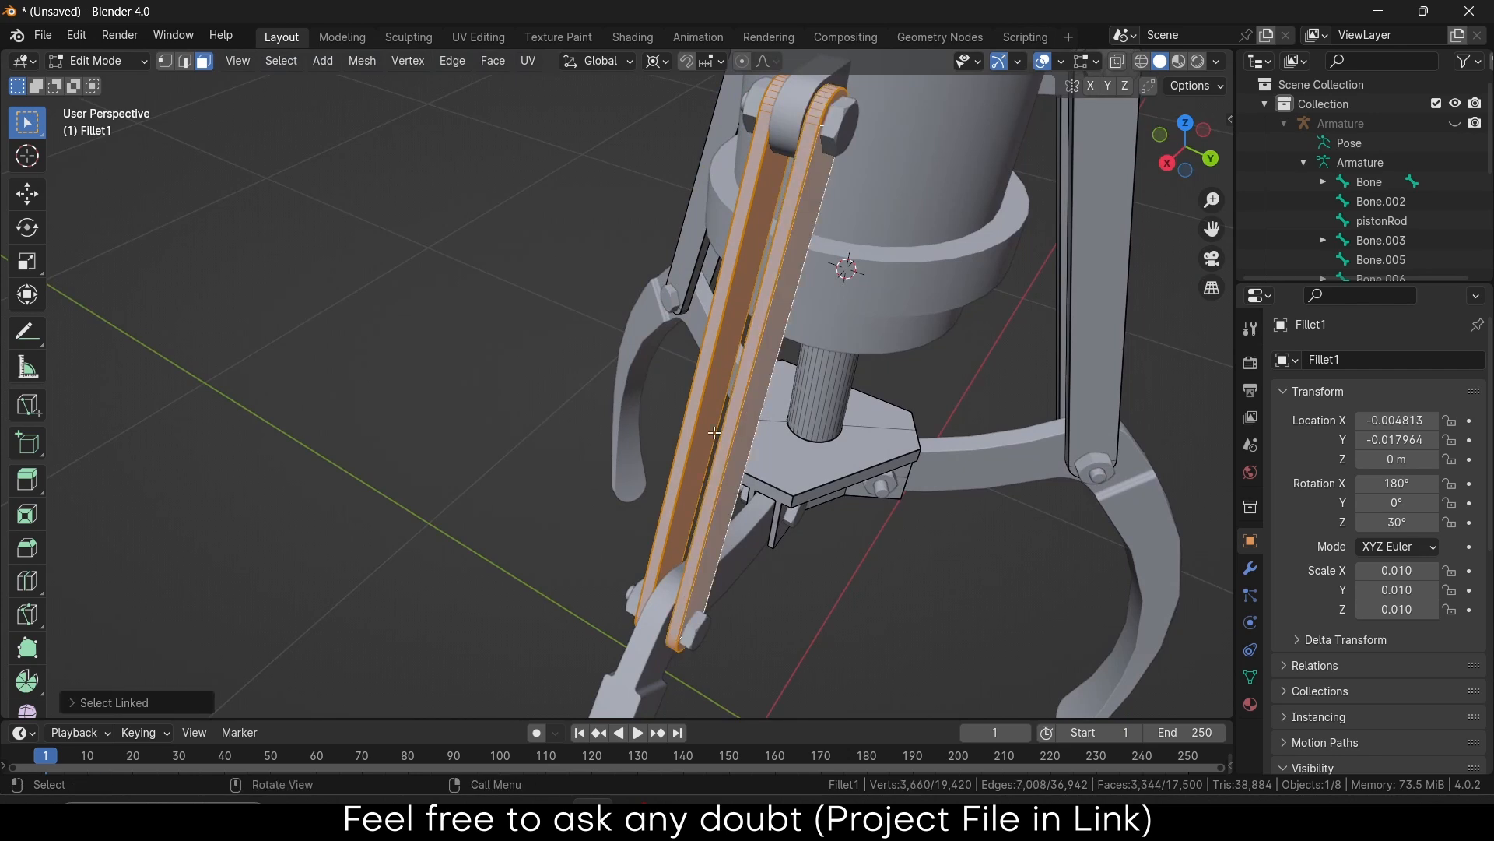
middle_drag(715, 433, 915, 442)
key(p)
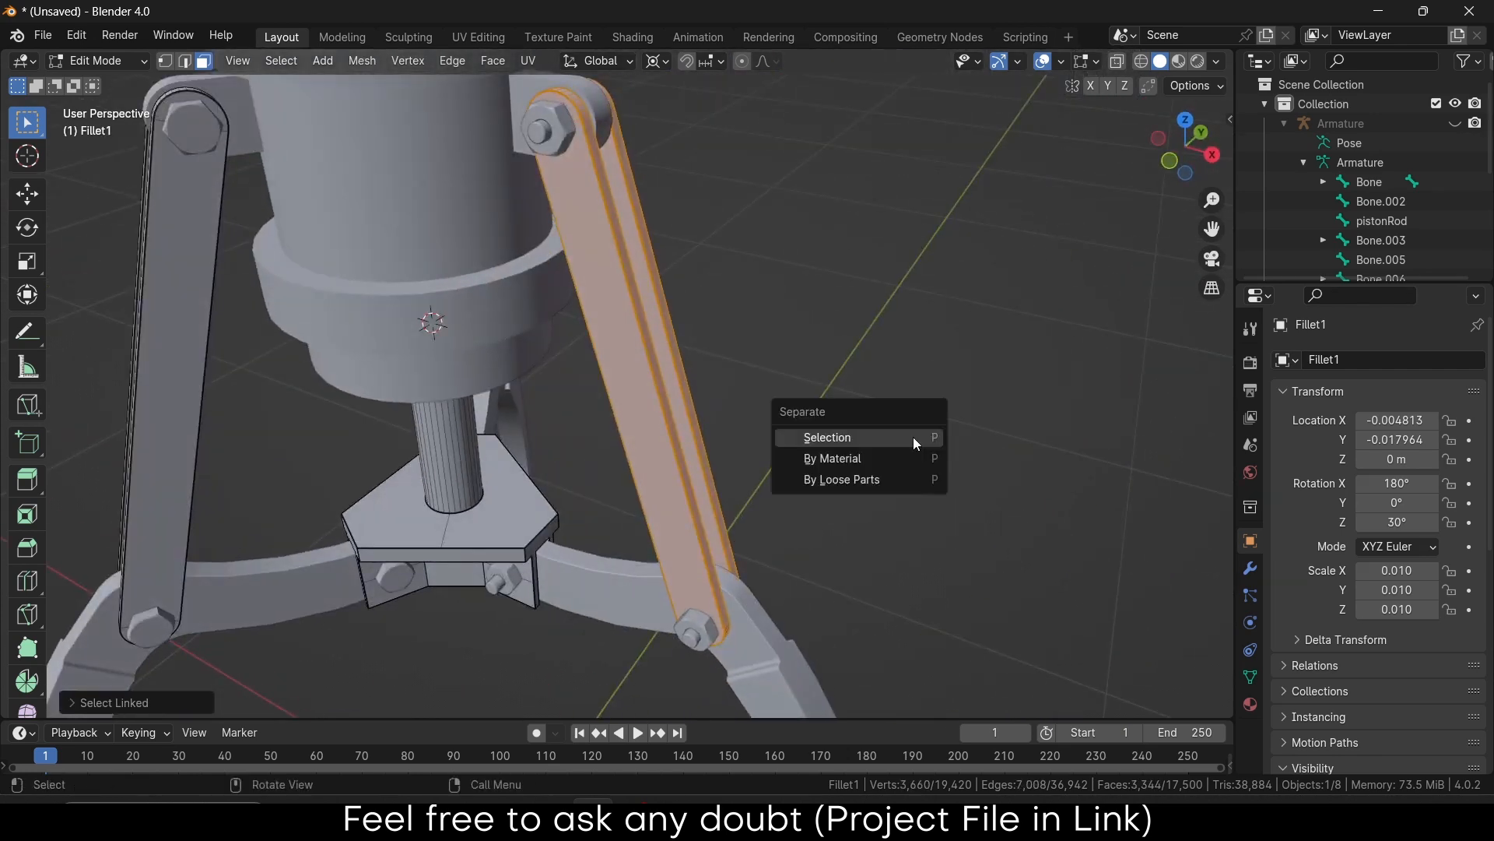
click(828, 437)
Check that Fillet1.001 moves as its own object, then cancel the move
key(Tab)
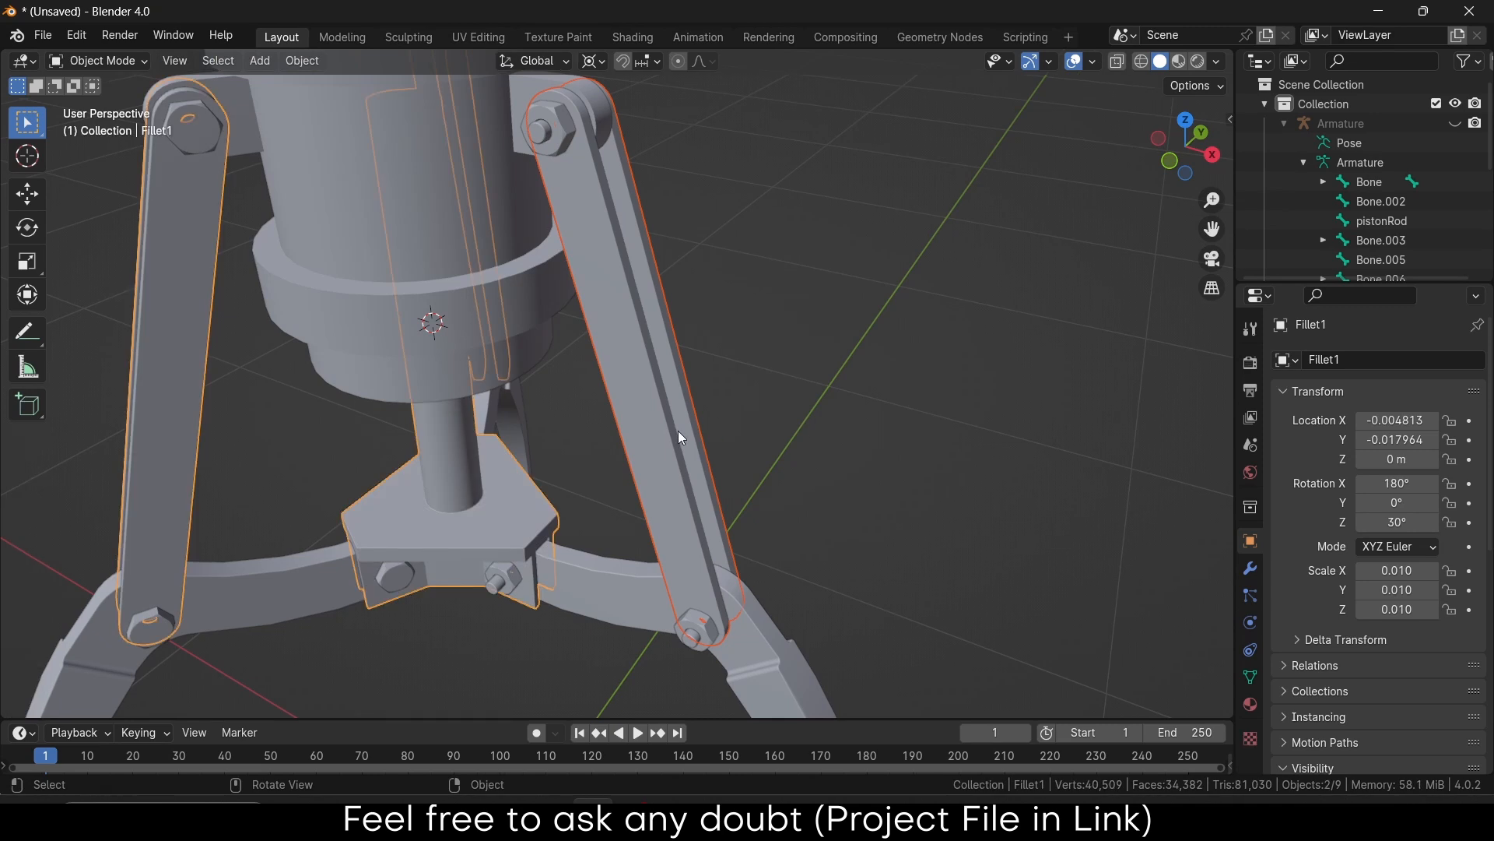
click(661, 403)
scroll(661, 406, down, 4)
key(g)
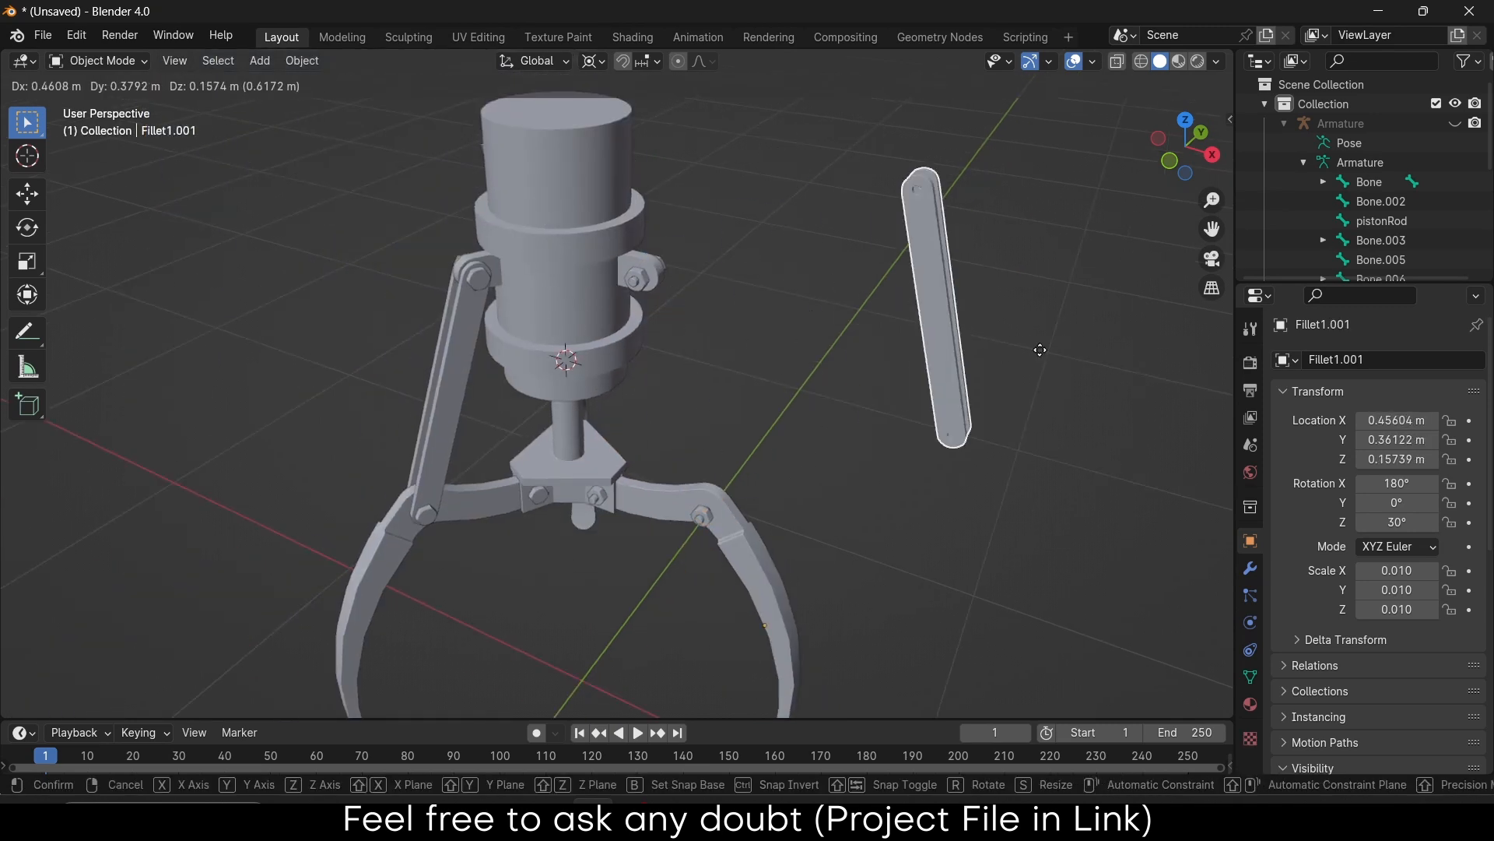
key(Escape)
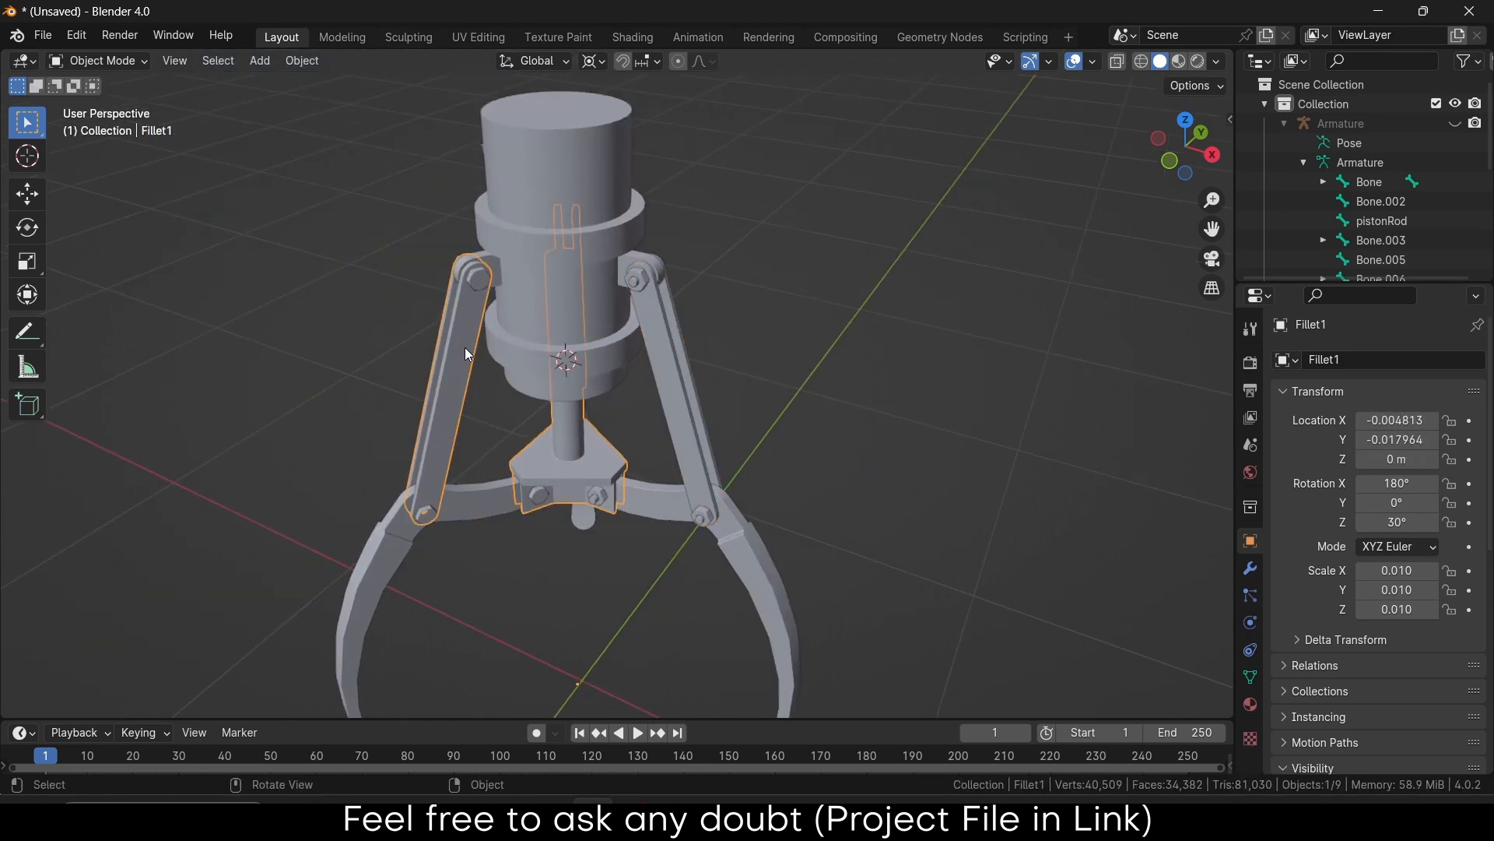
Go back into Fillet1's mesh and select the left rod's connected faces
click(465, 347)
key(Tab)
scroll(465, 347, up, 3)
click(464, 350)
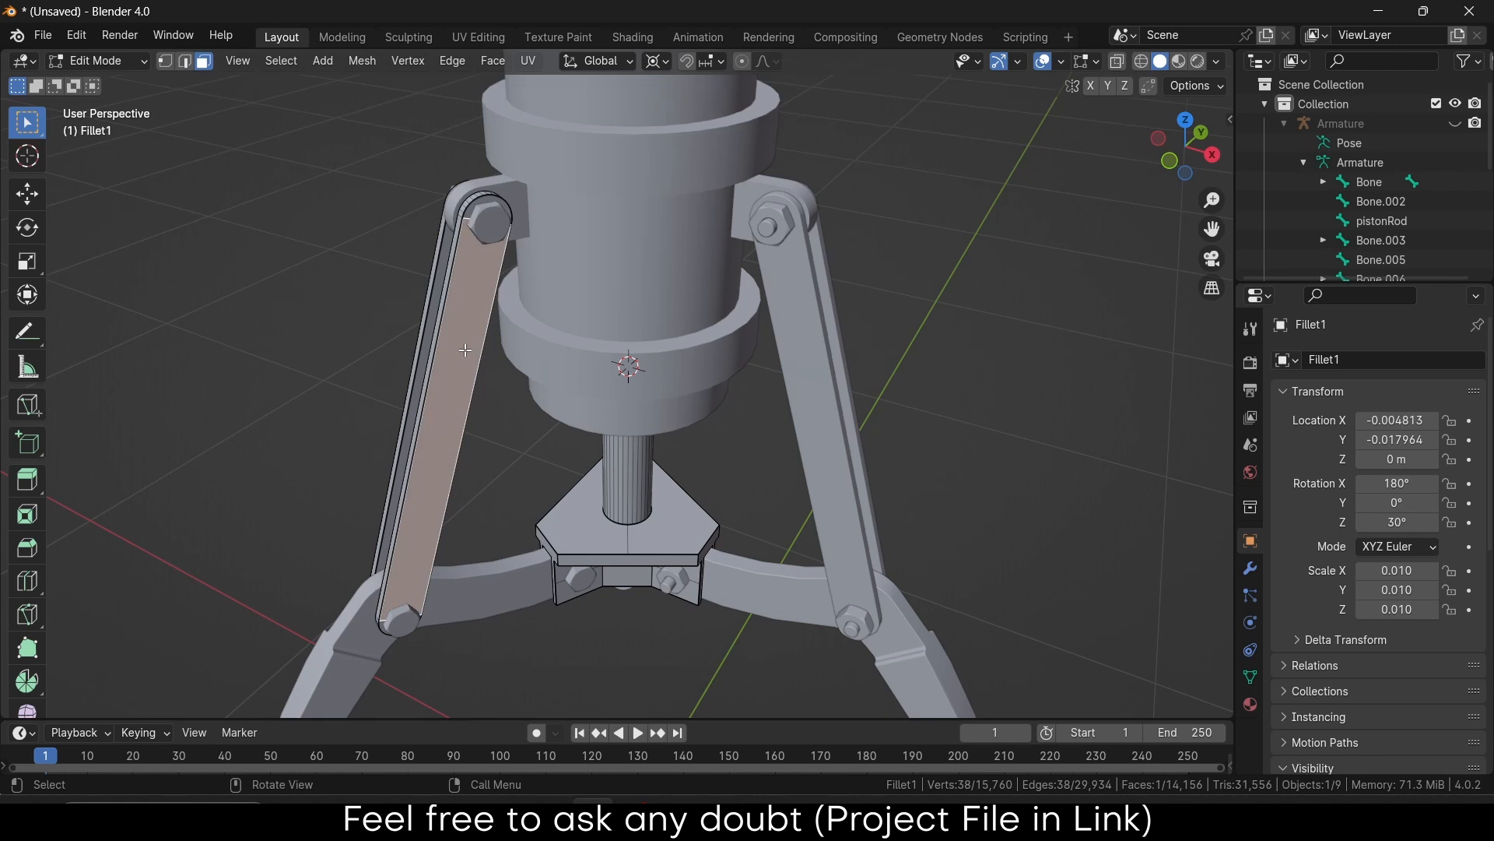
key(l)
middle_drag(463, 360, 864, 364)
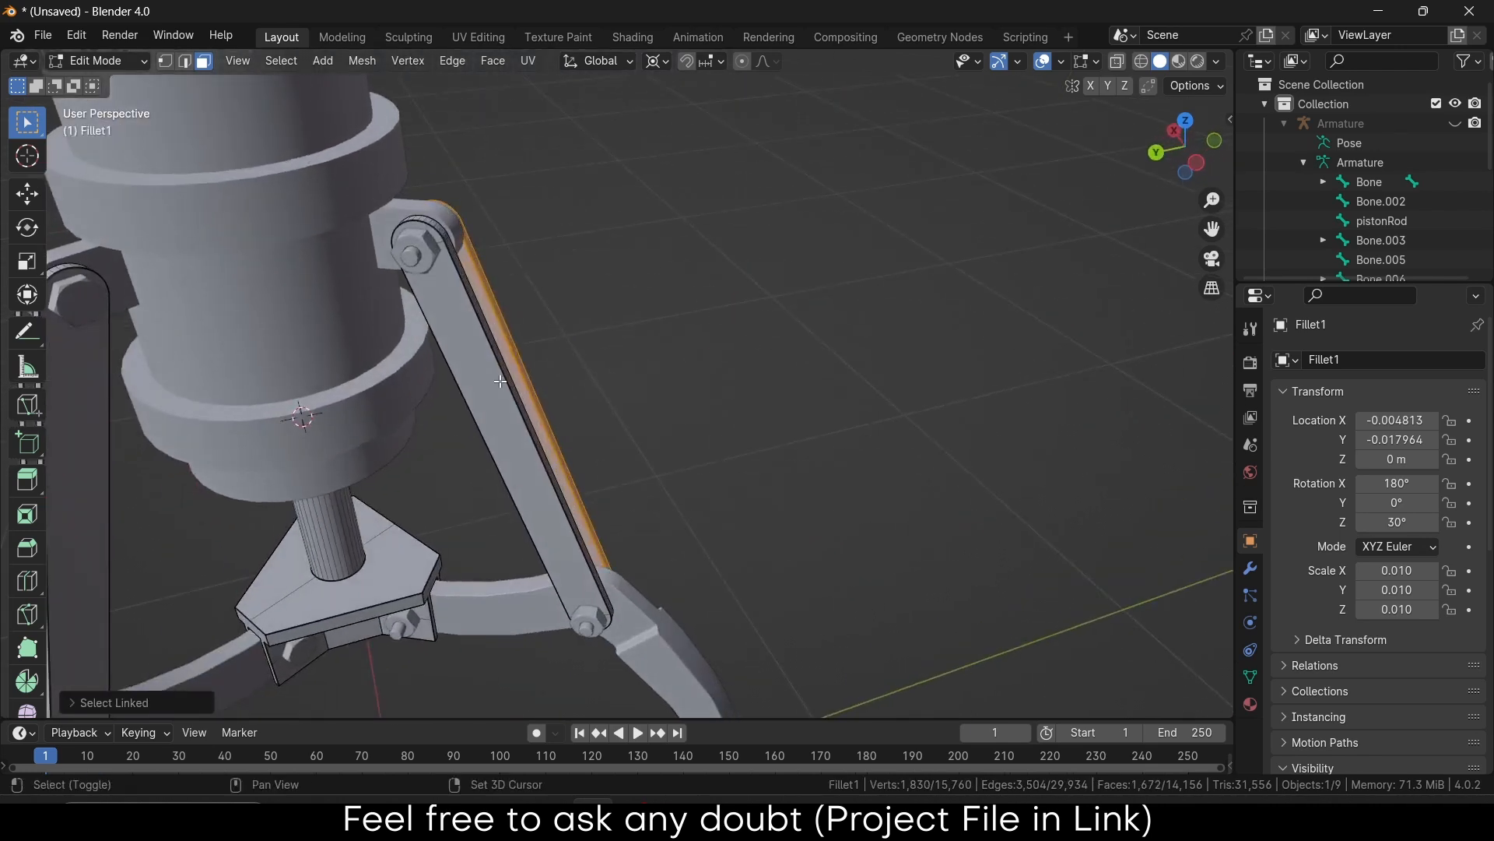
shift+click(500, 380)
middle_drag(537, 373, 222, 376)
scroll(573, 319, up, 5)
Add the rear rod's linked faces and separate the selection as Fillet1.002
shift+click(489, 275)
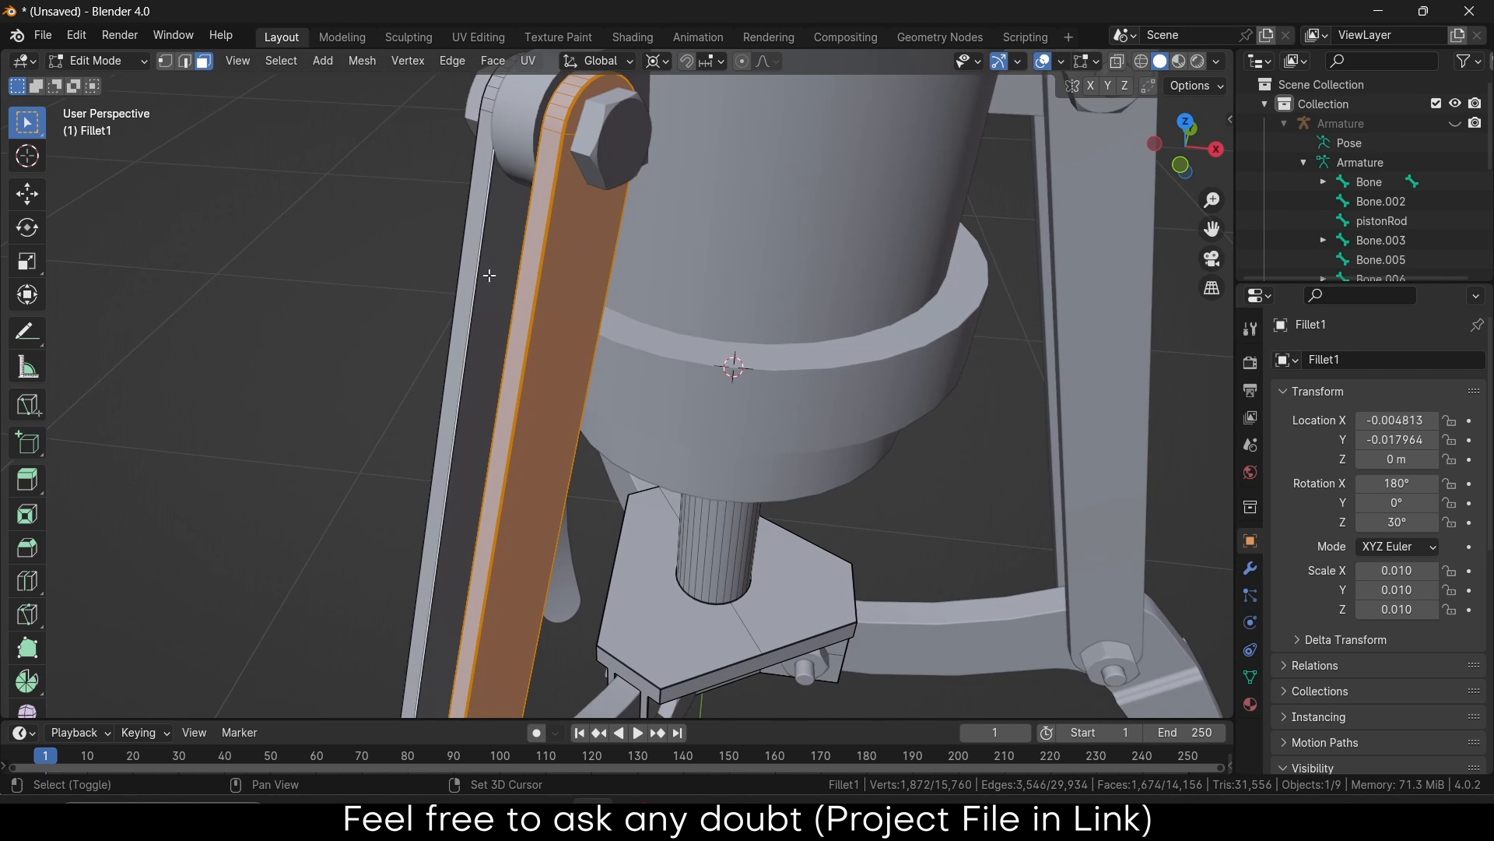
shift+click(492, 276)
key(l)
scroll(510, 313, down, 3)
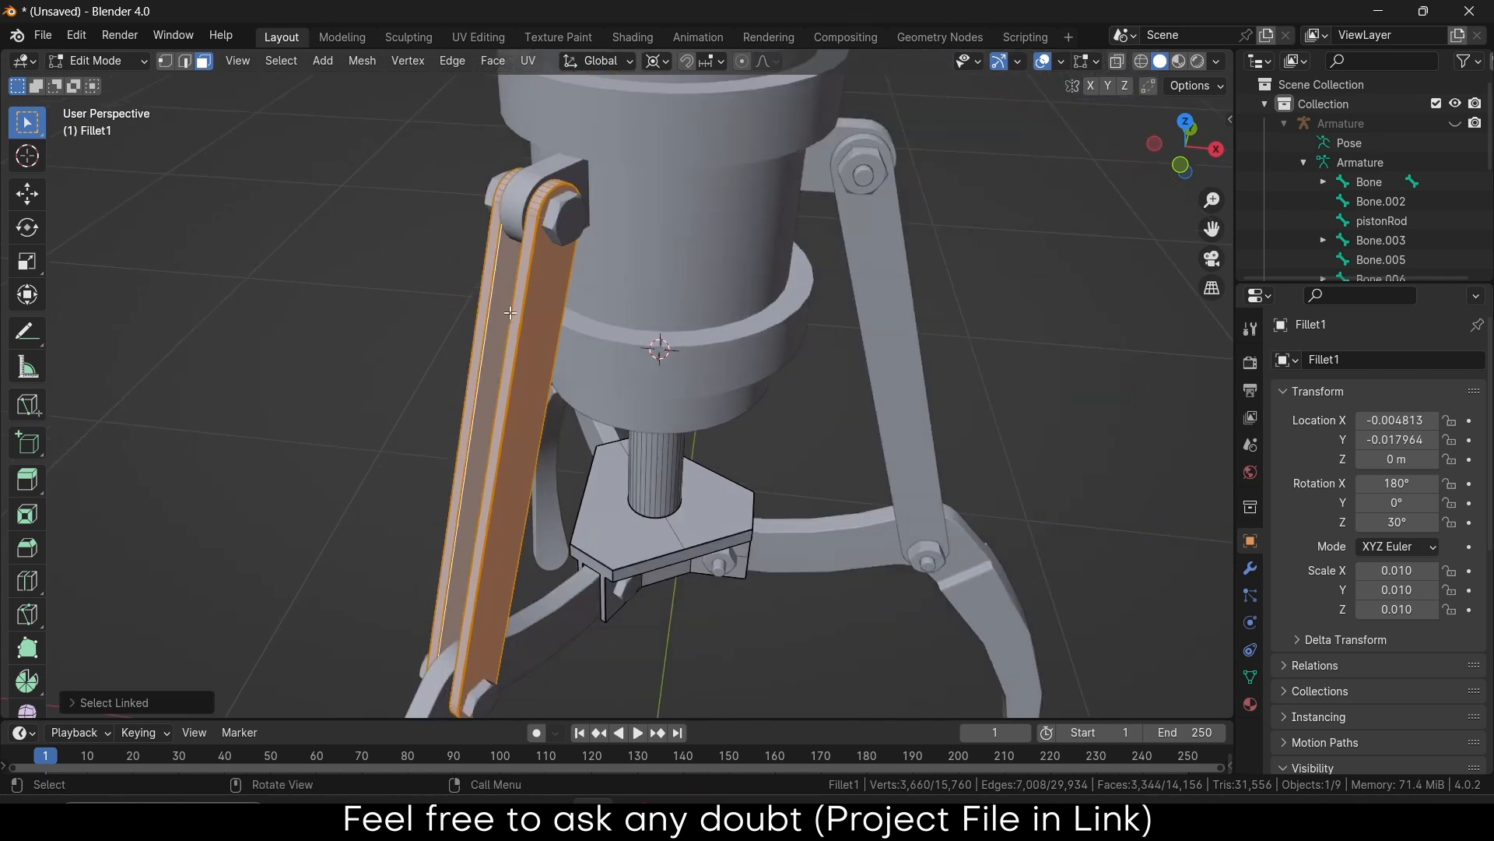
scroll(510, 313, down, 3)
middle_drag(509, 313, 619, 326)
key(p)
click(657, 316)
Check that Fillet1.002 moves independently, cancelling the move with right-click
key(Tab)
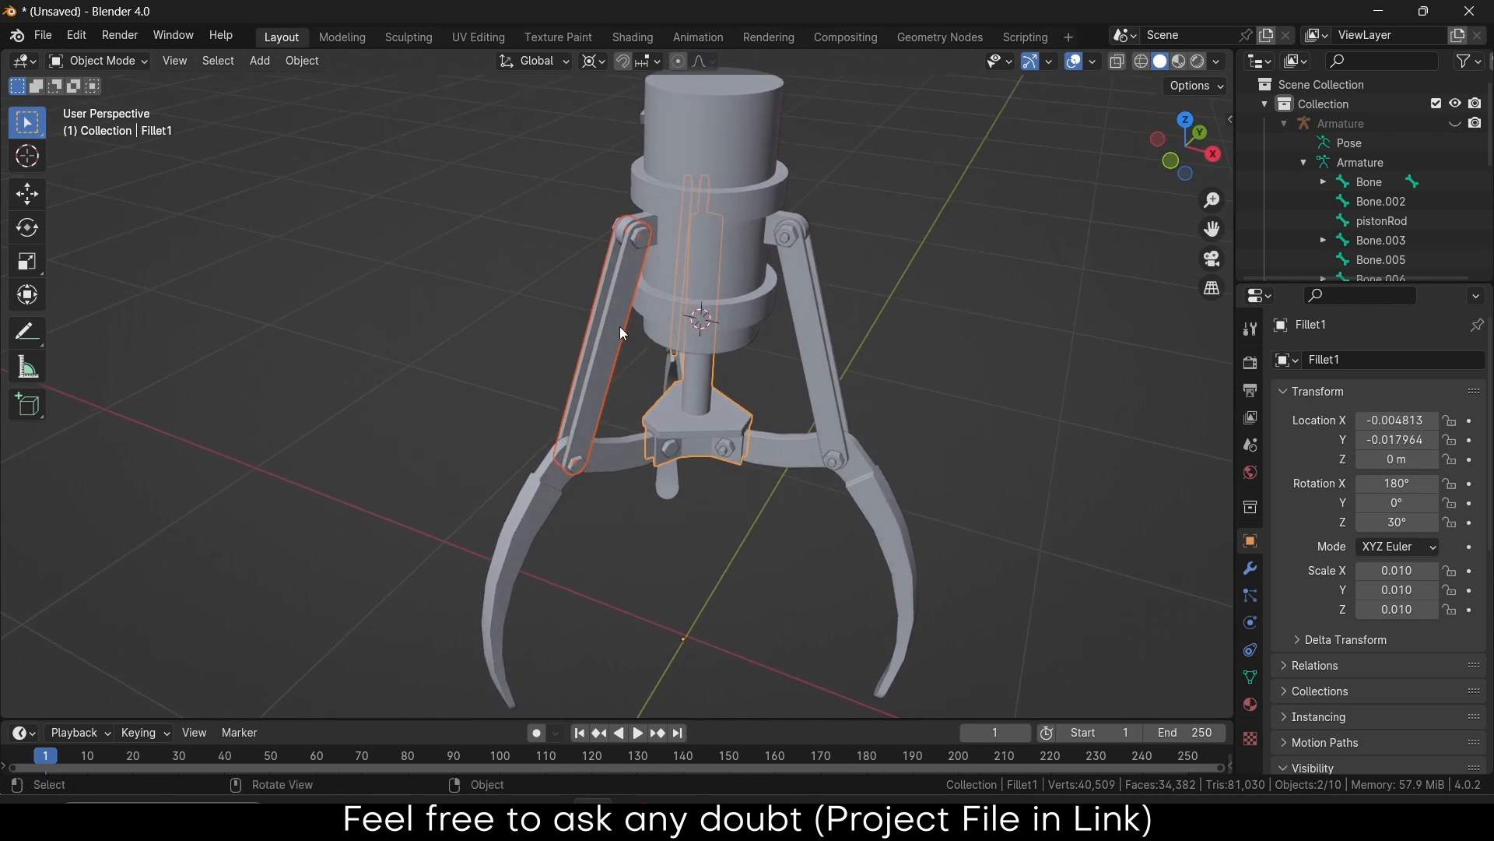
click(621, 330)
key(g)
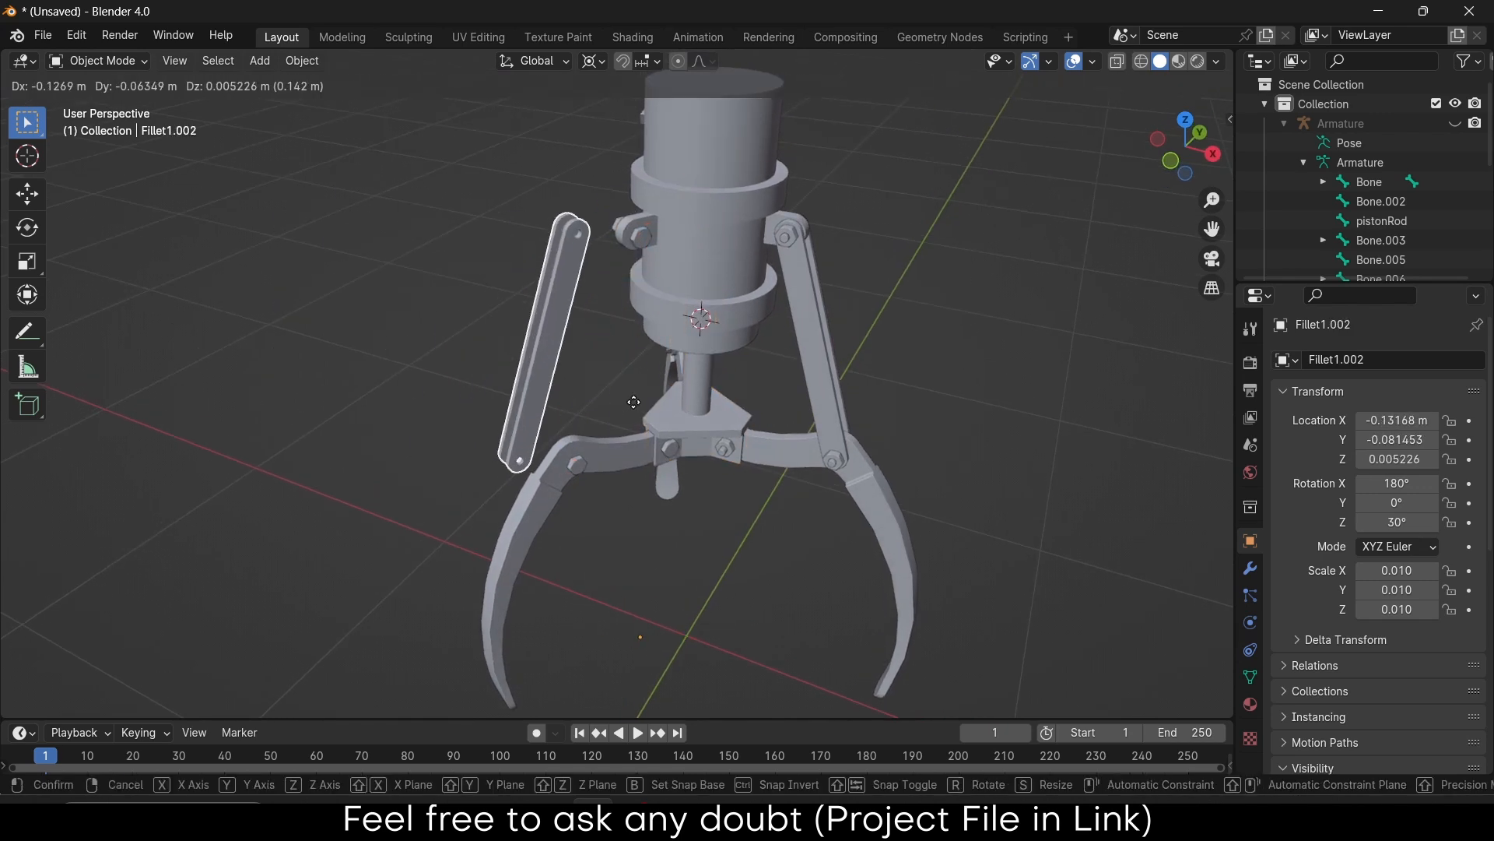
right_click(634, 402)
middle_drag(621, 415, 684, 392)
scroll(684, 392, up, 5)
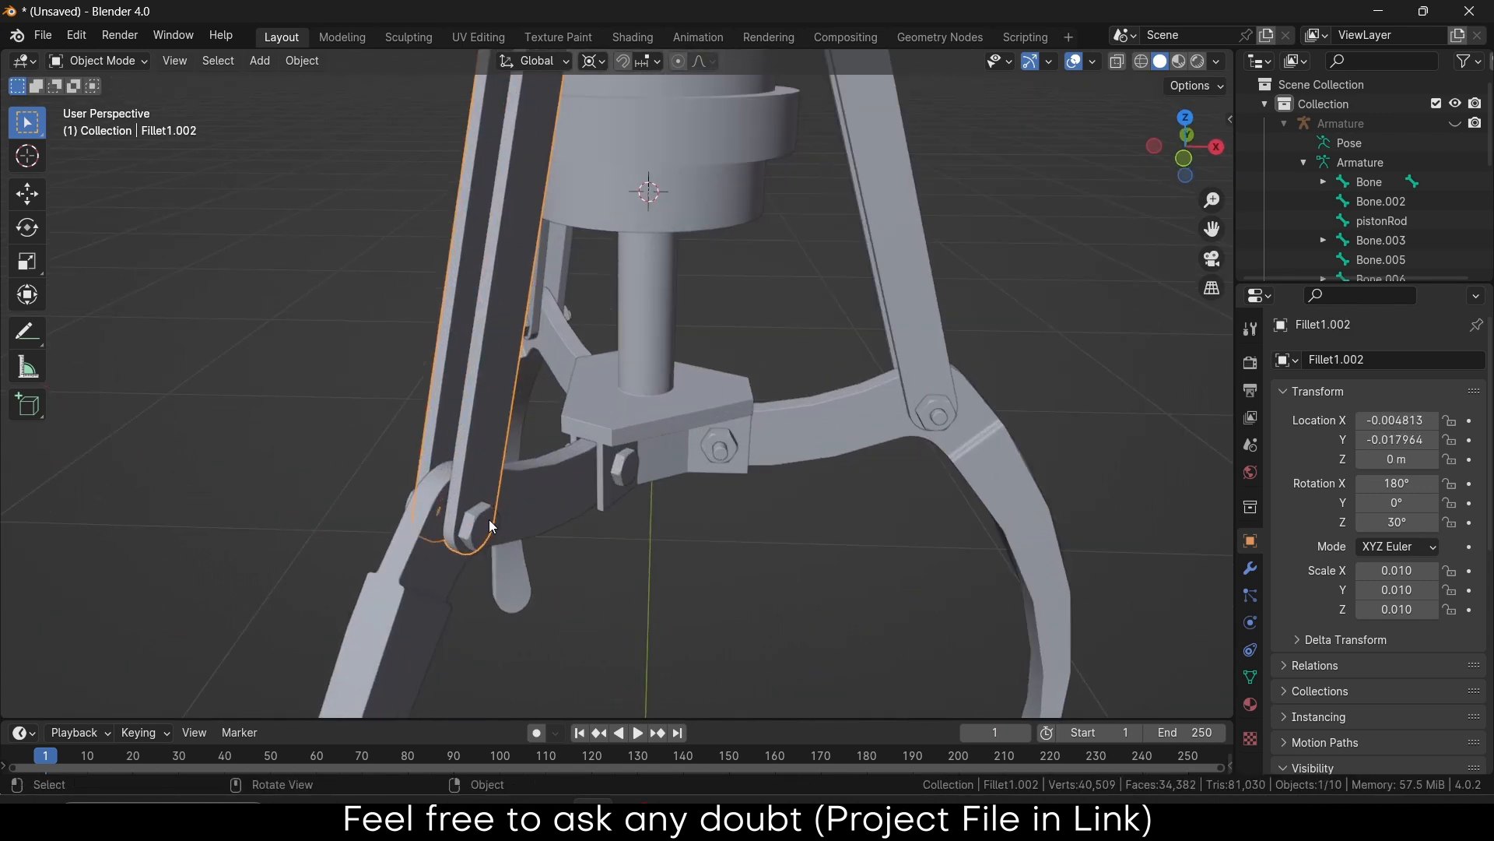
Separate the lower pin from Split_Line1 into its own object, Split_Line1.001
click(488, 529)
middle_drag(520, 515, 571, 564)
scroll(583, 574, up, 2)
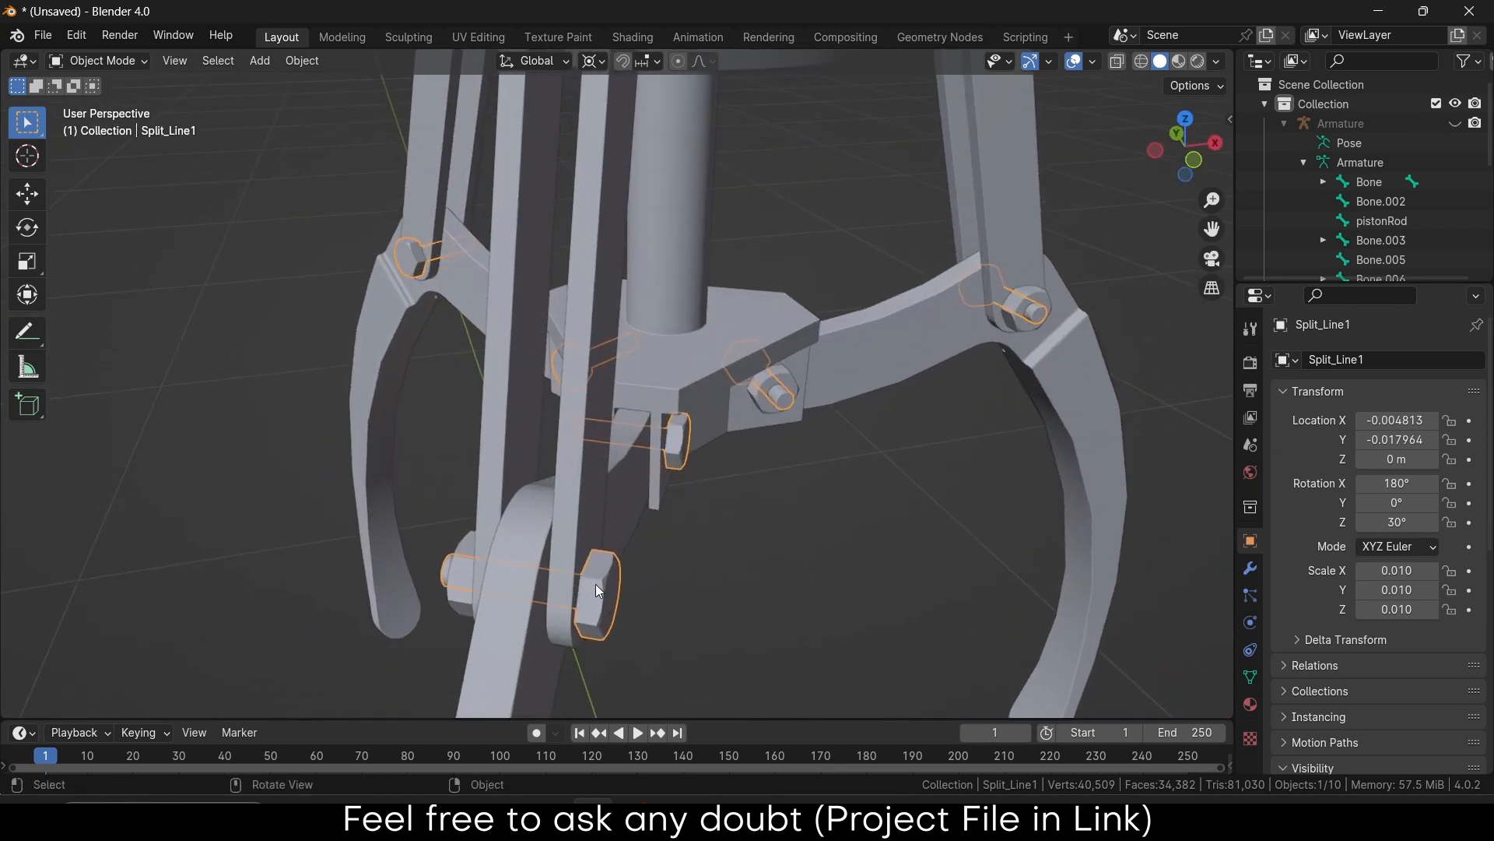
key(Tab)
click(614, 594)
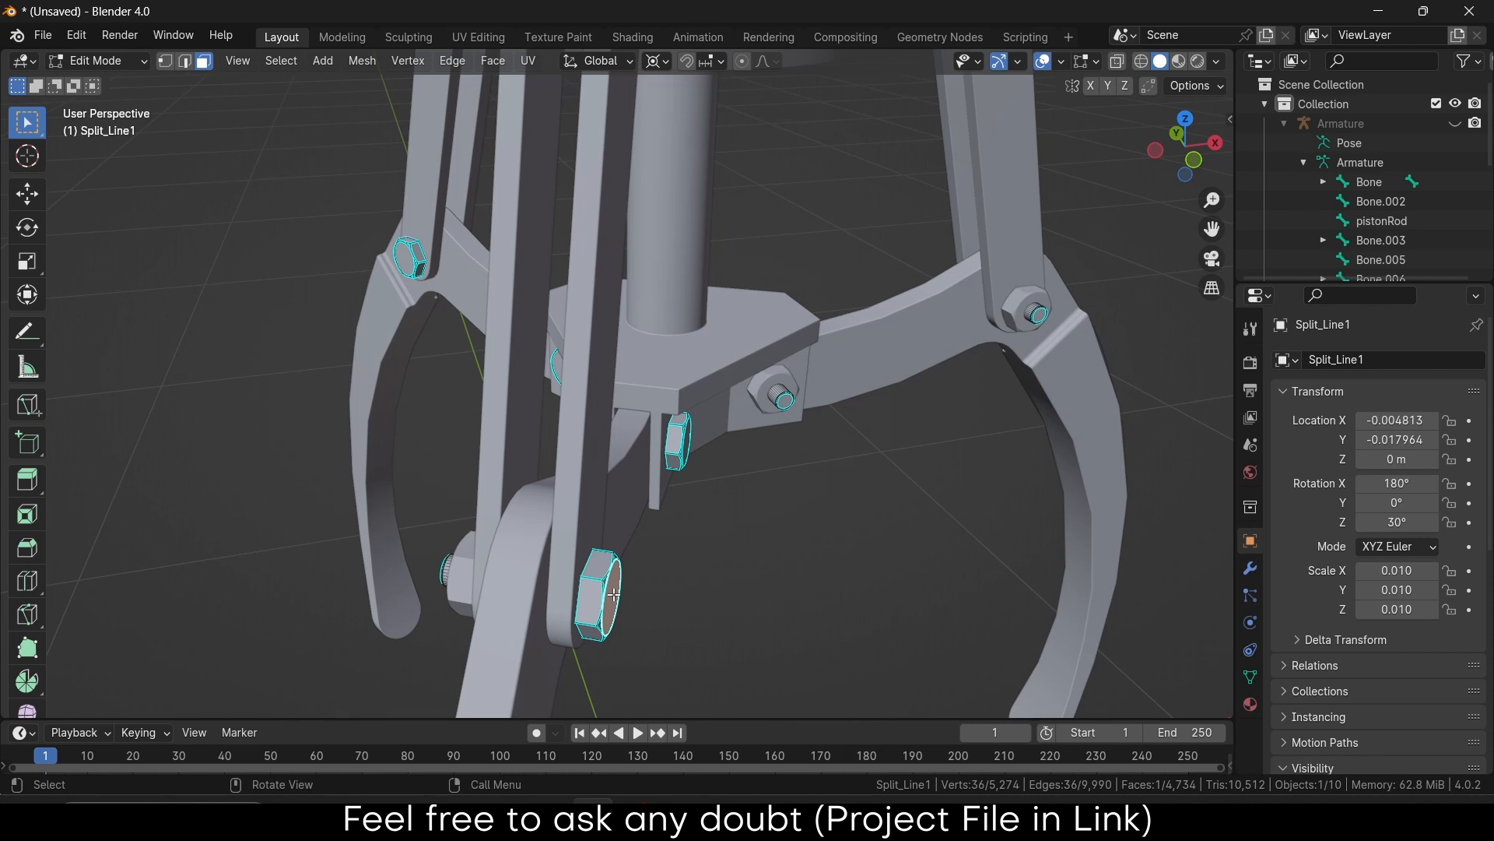
key(ctrl+l)
key(p)
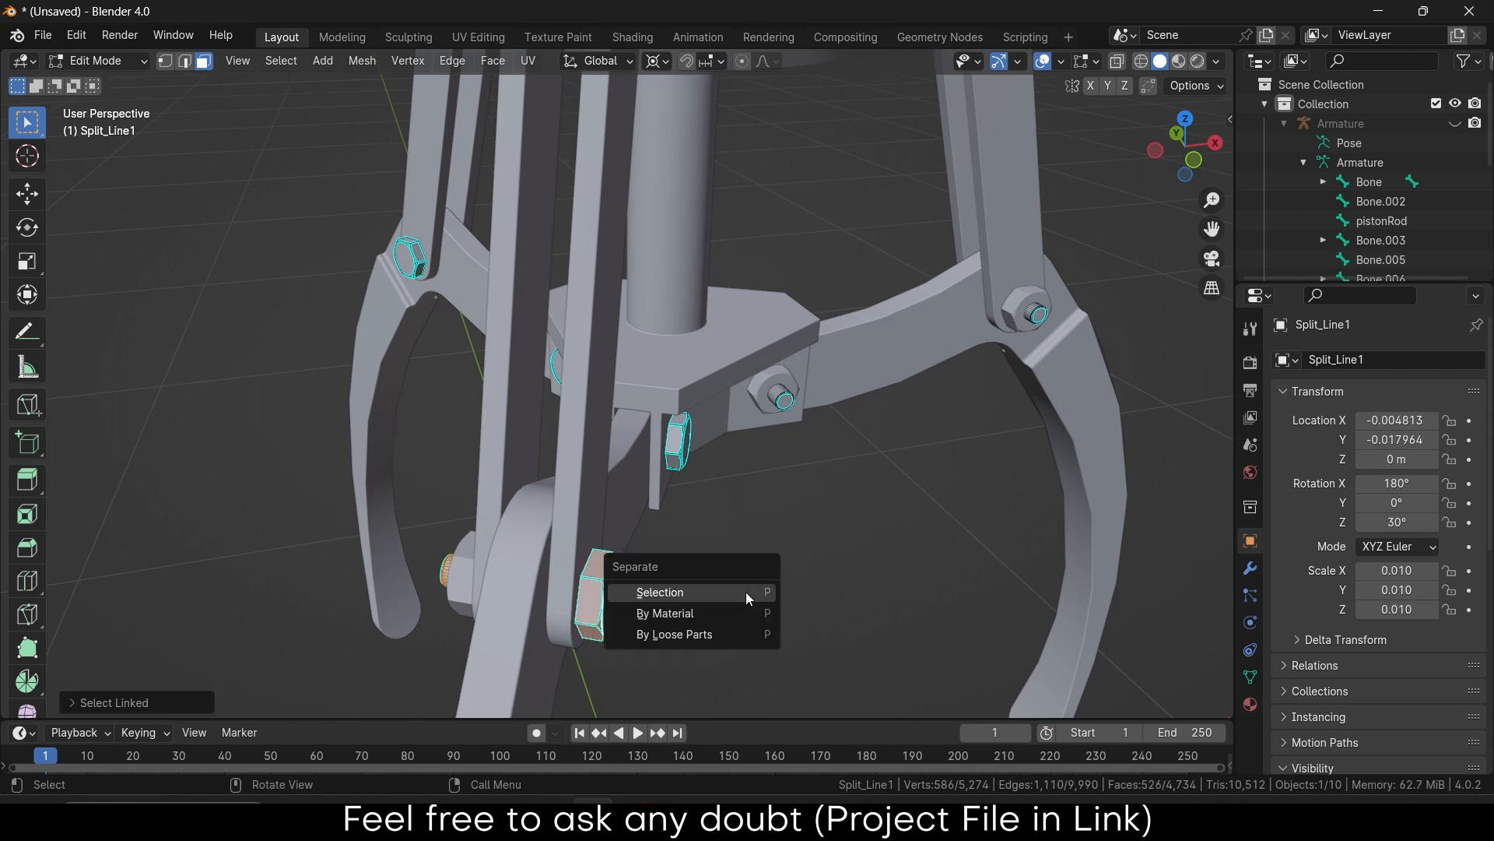
click(745, 592)
middle_drag(745, 592, 460, 583)
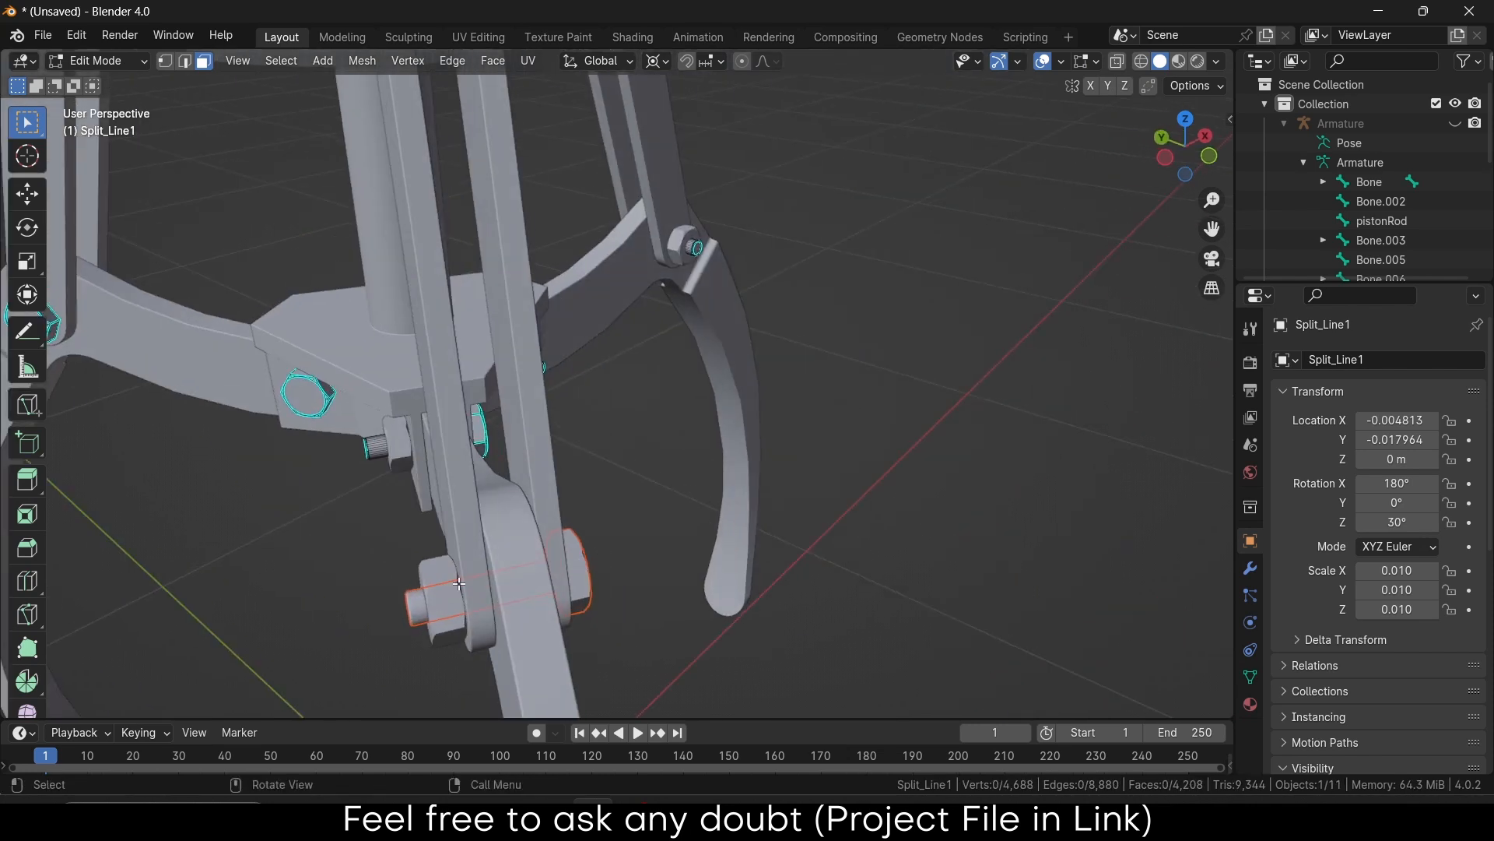
key(Tab)
Separate the lower nut from Chamfer1 into its own object
click(444, 582)
key(Tab)
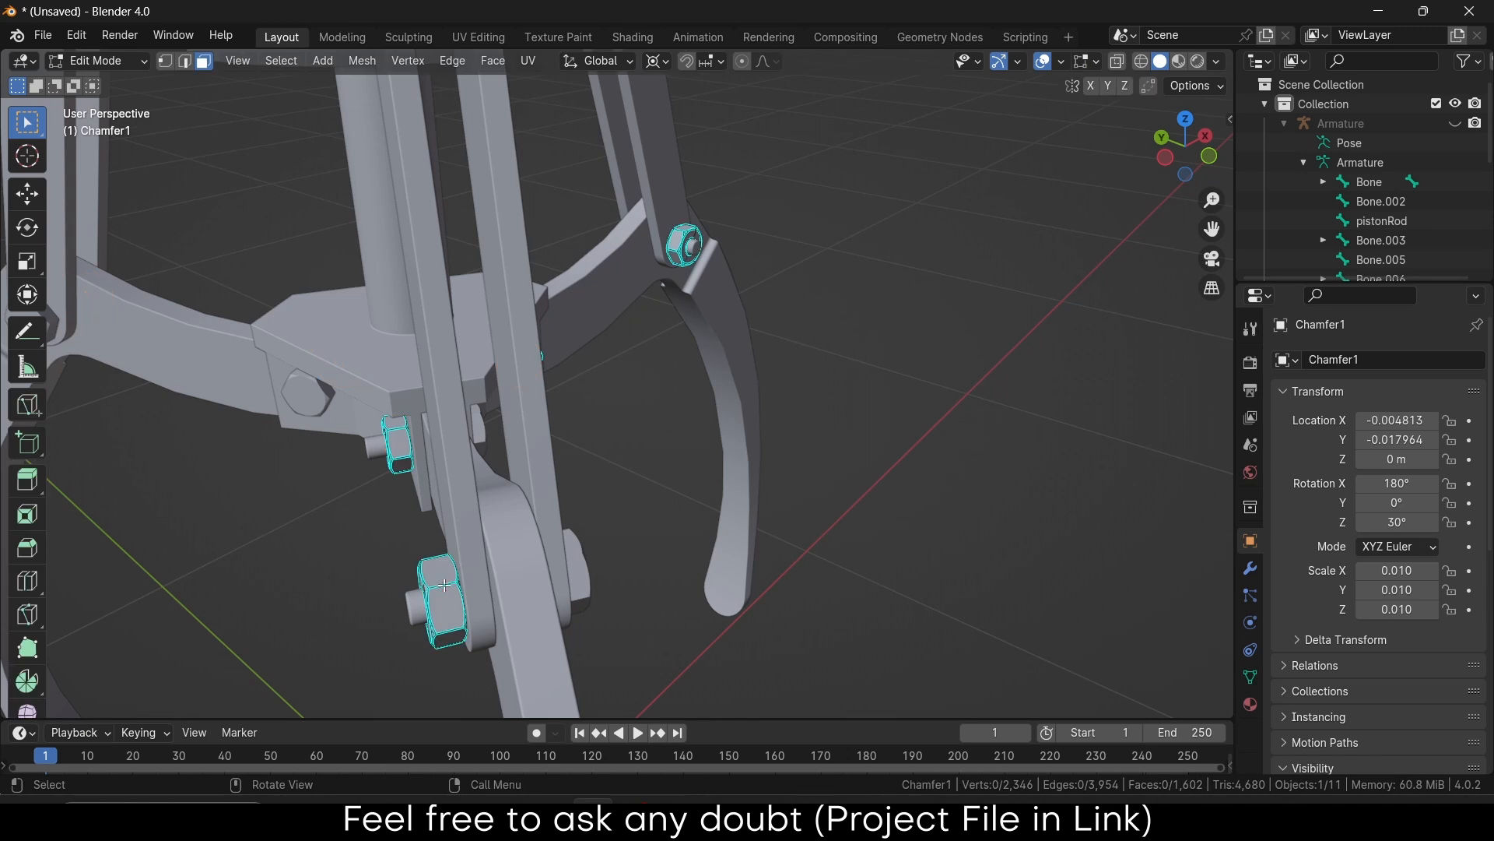
click(447, 610)
key(ctrl+l)
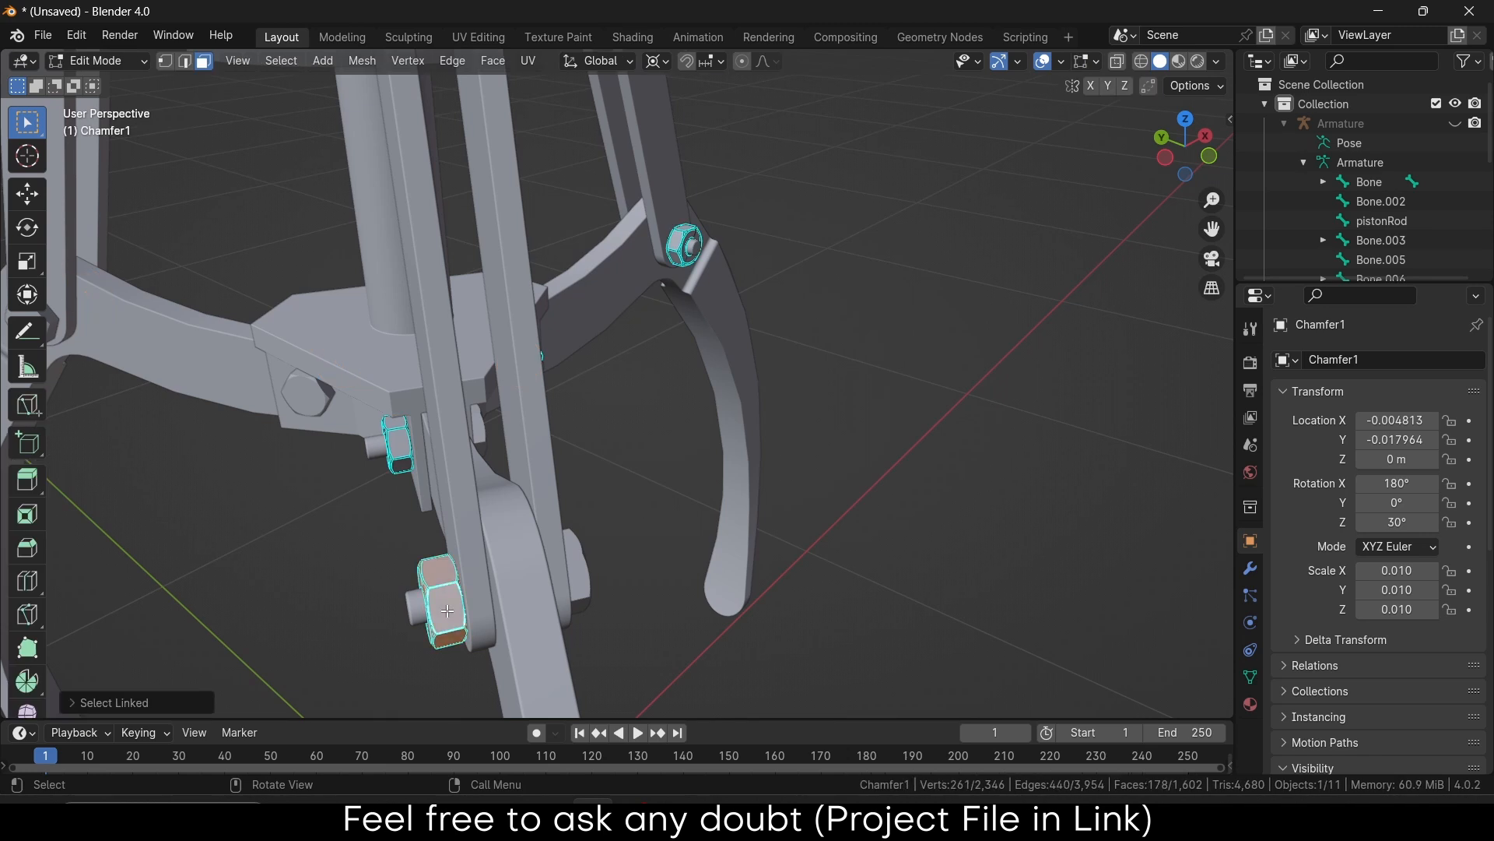
key(p)
click(447, 610)
key(Tab)
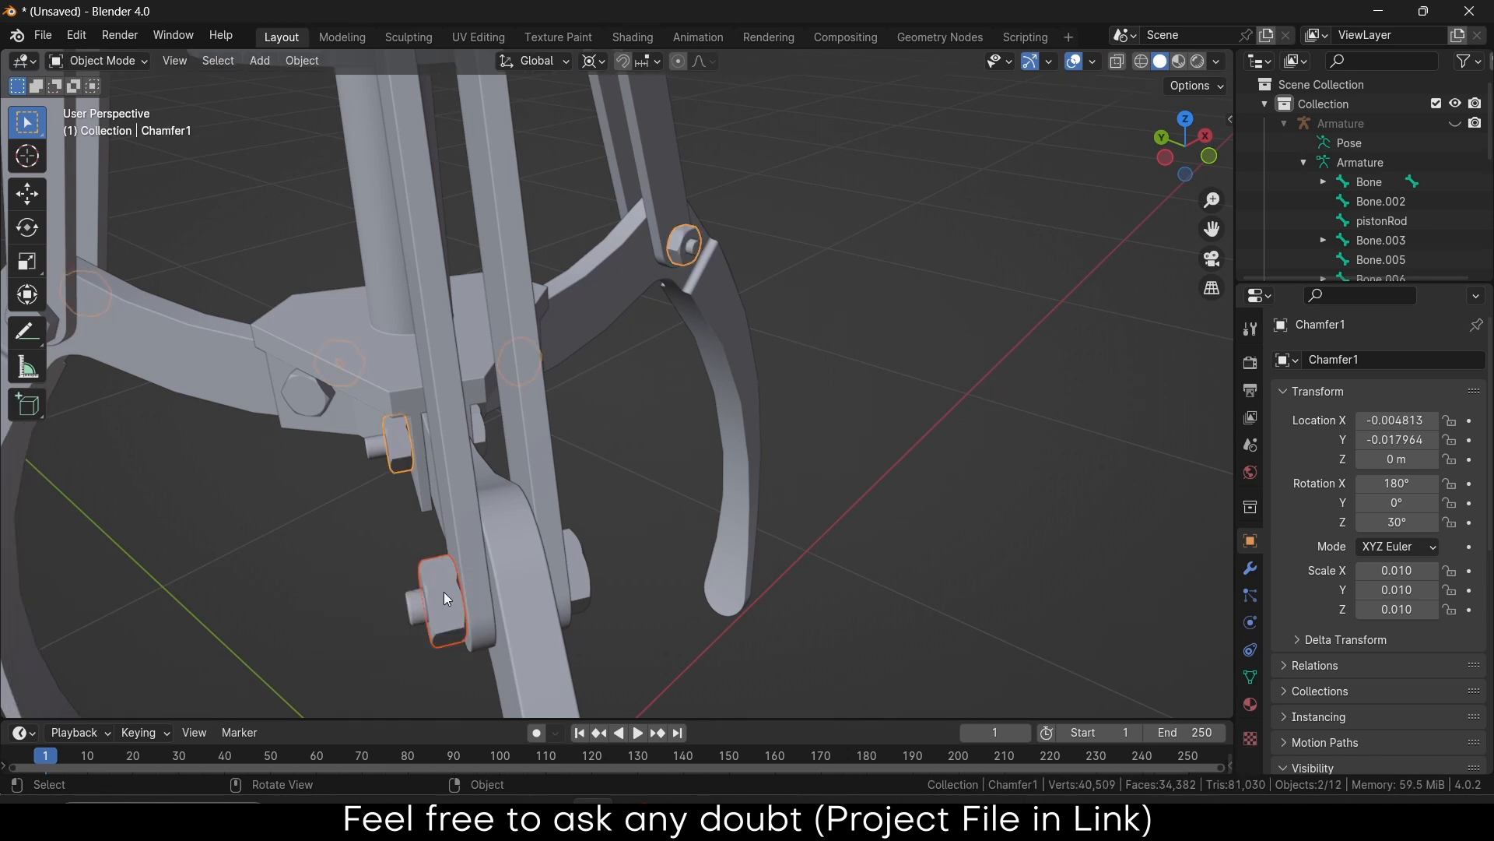
Parent the separated nut to pin Split_Line1.001 and test that it follows the pin
click(446, 597)
shift+click(584, 577)
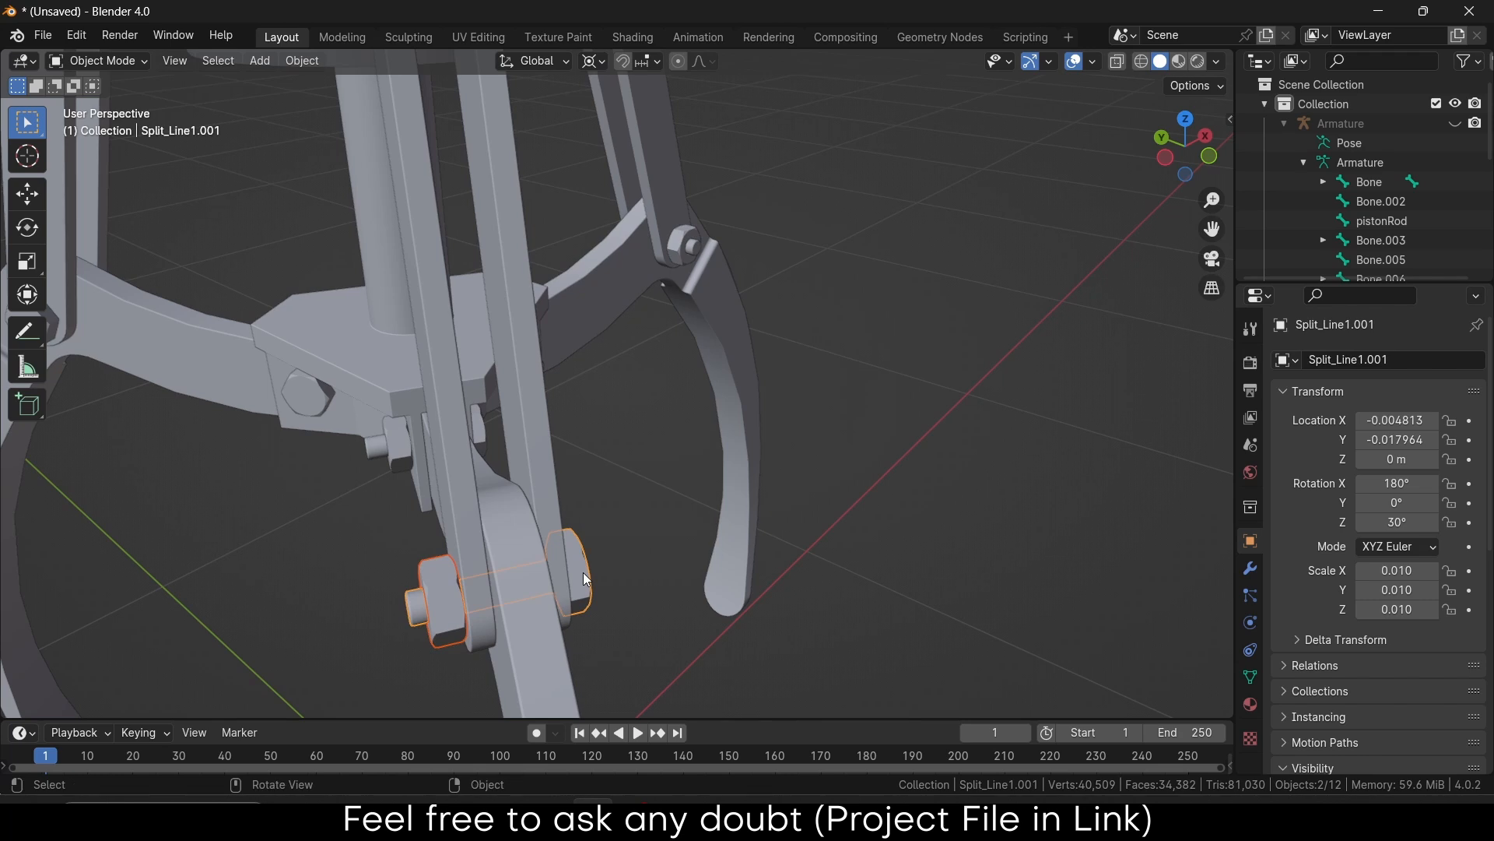
key(ctrl+p)
click(582, 572)
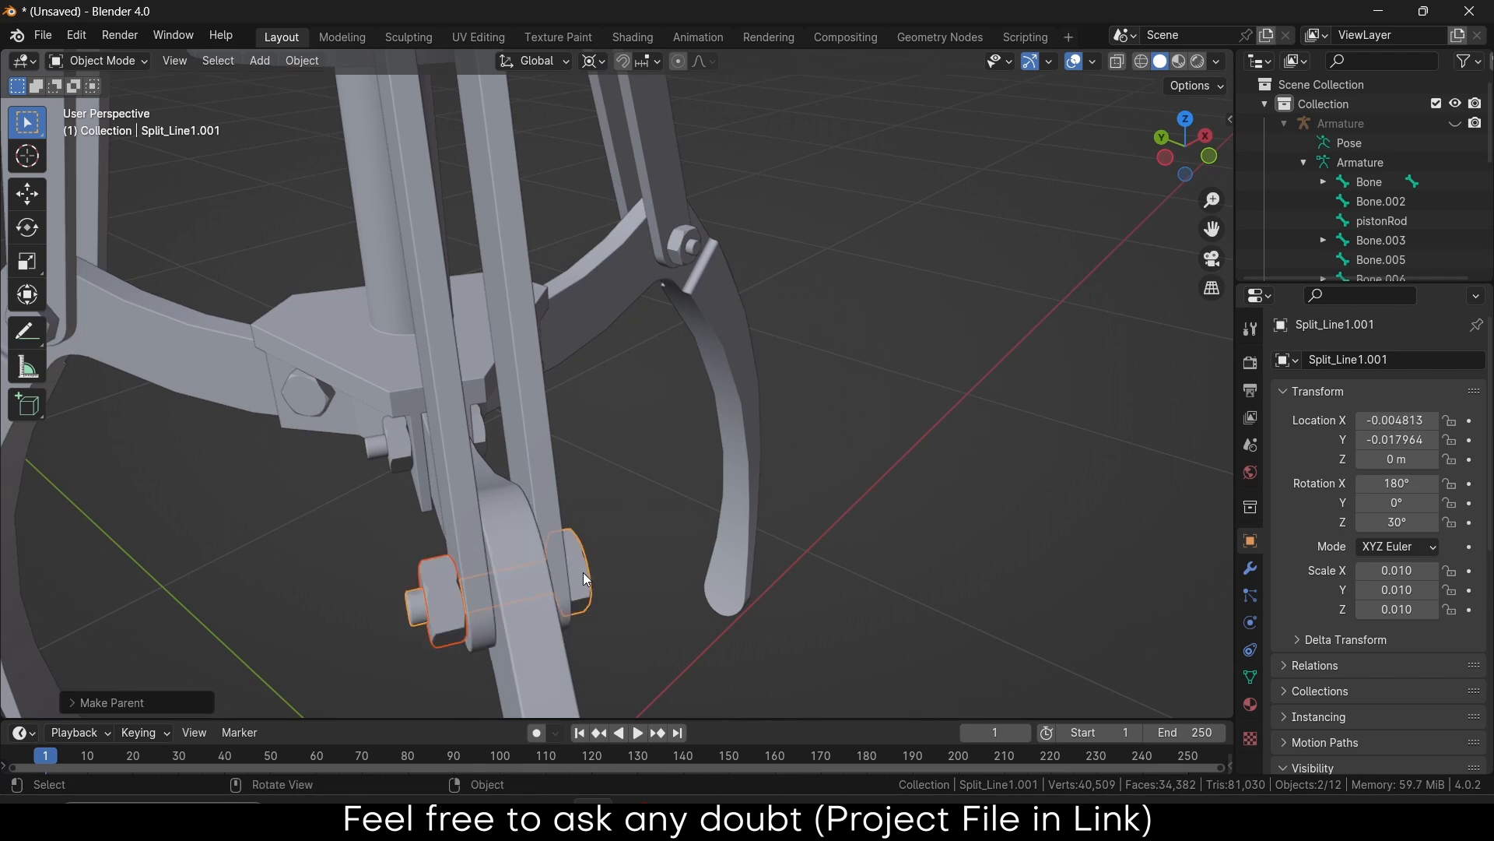
click(582, 572)
key(g)
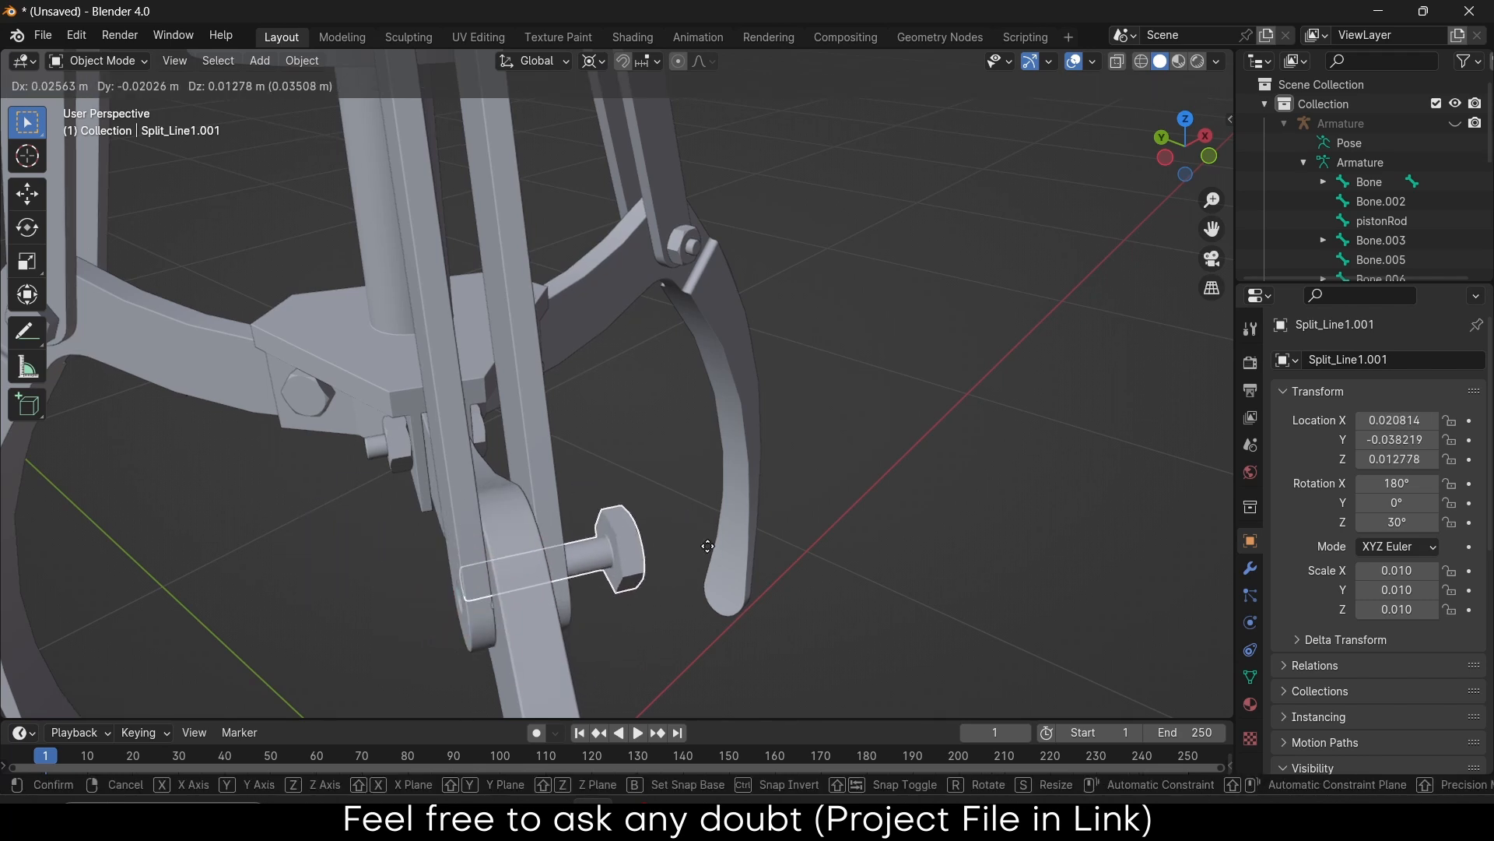
click(620, 562)
Turn the view toward another joint and select the nuts object Chamfer1 again
middle_drag(619, 562, 622, 568)
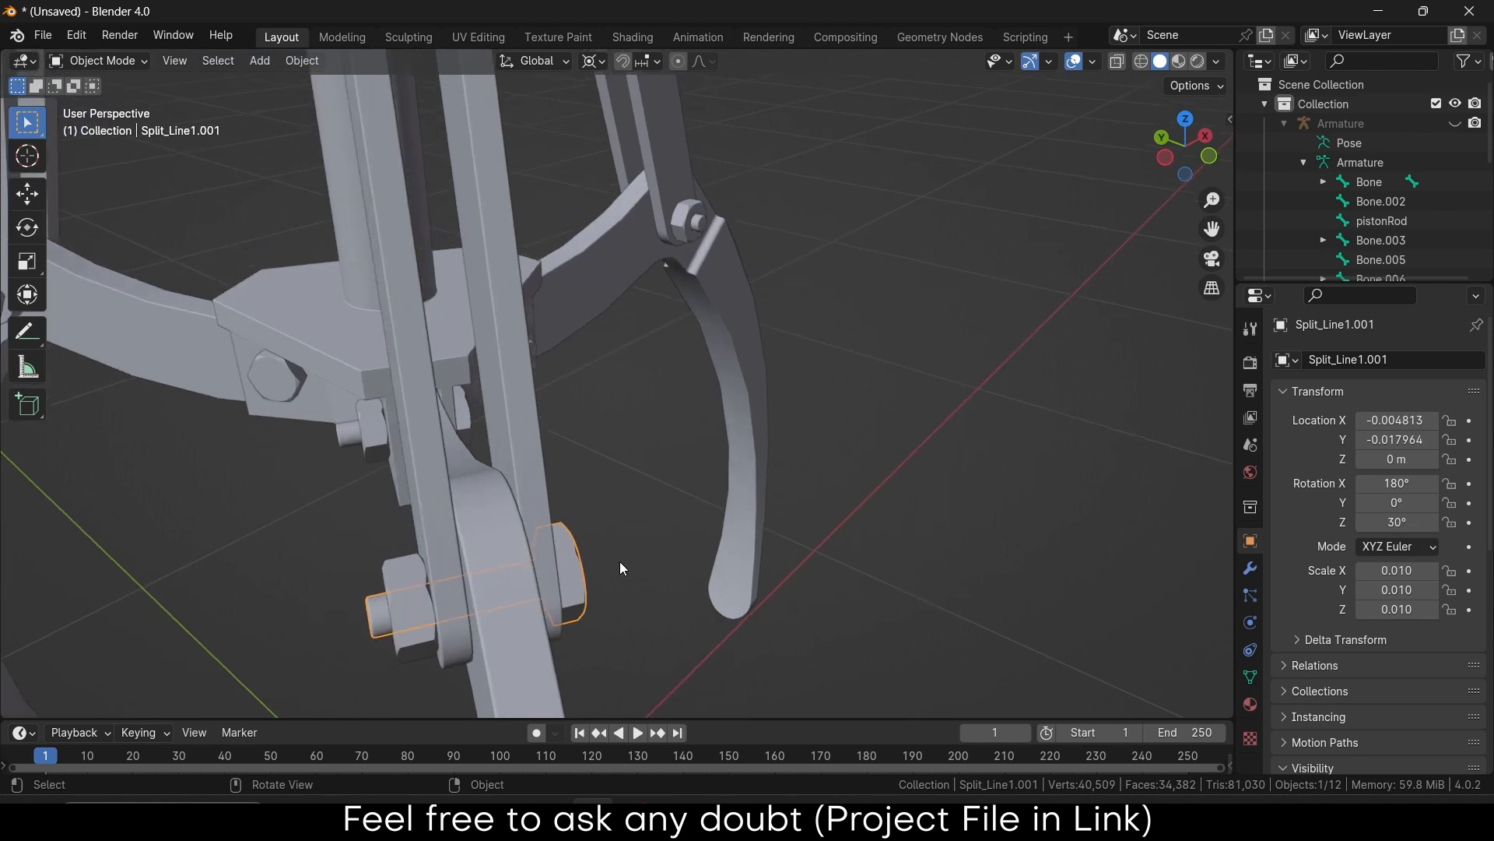
scroll(620, 562, down, 3)
middle_drag(661, 453, 514, 436)
scroll(711, 465, down, 3)
shift+middle_drag(880, 467, 475, 448)
scroll(546, 460, up, 4)
click(607, 471)
middle_drag(614, 475, 537, 471)
In Chamfer1's Edit Mode, split the lower nut off as its own object
key(Tab)
scroll(701, 467, up, 4)
scroll(809, 460, down, 3)
middle_drag(872, 456, 759, 488)
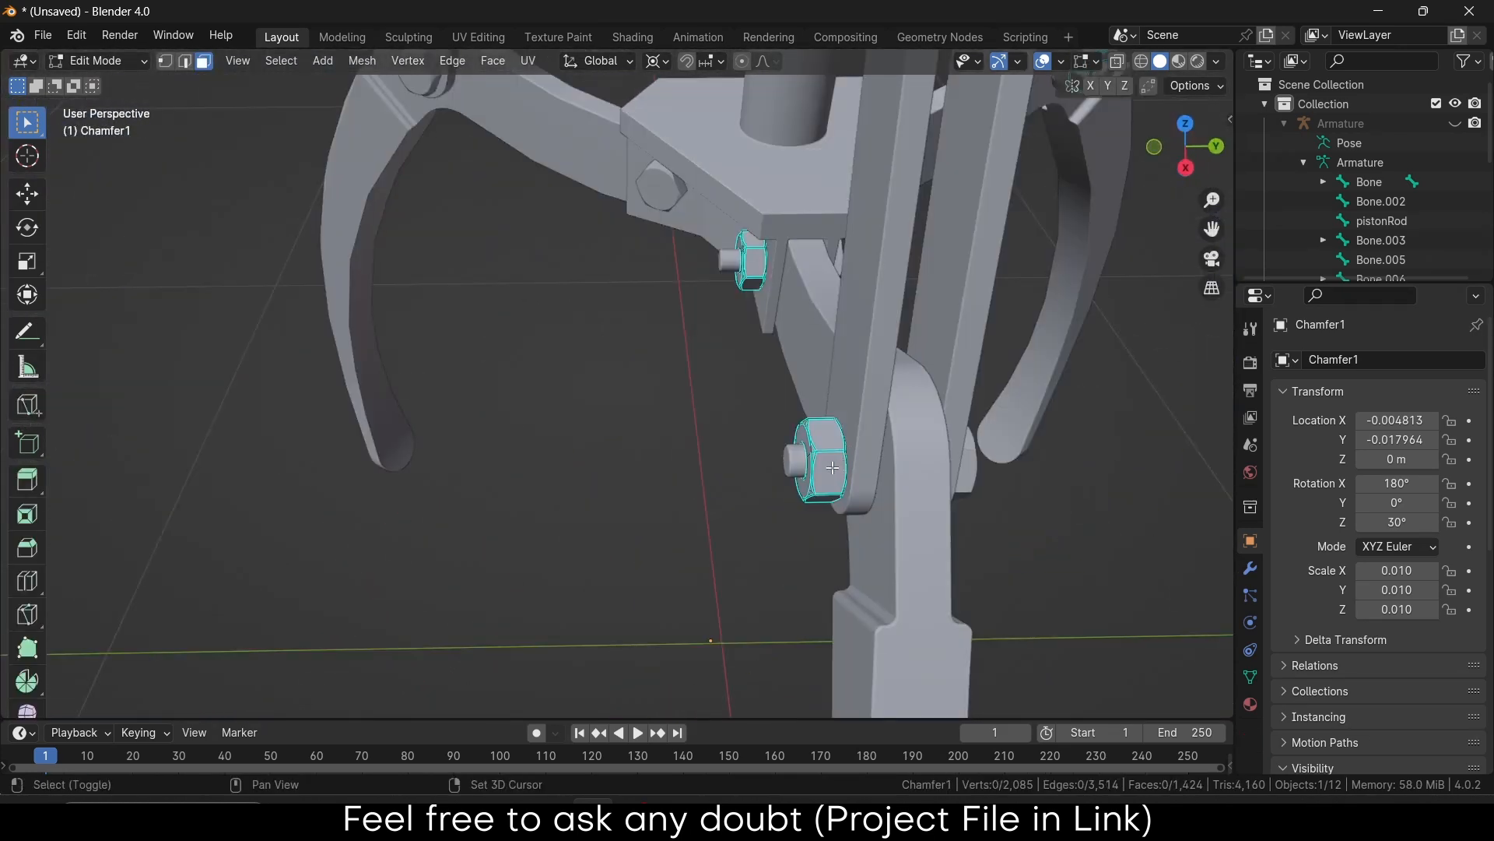
shift+click(832, 468)
key(l)
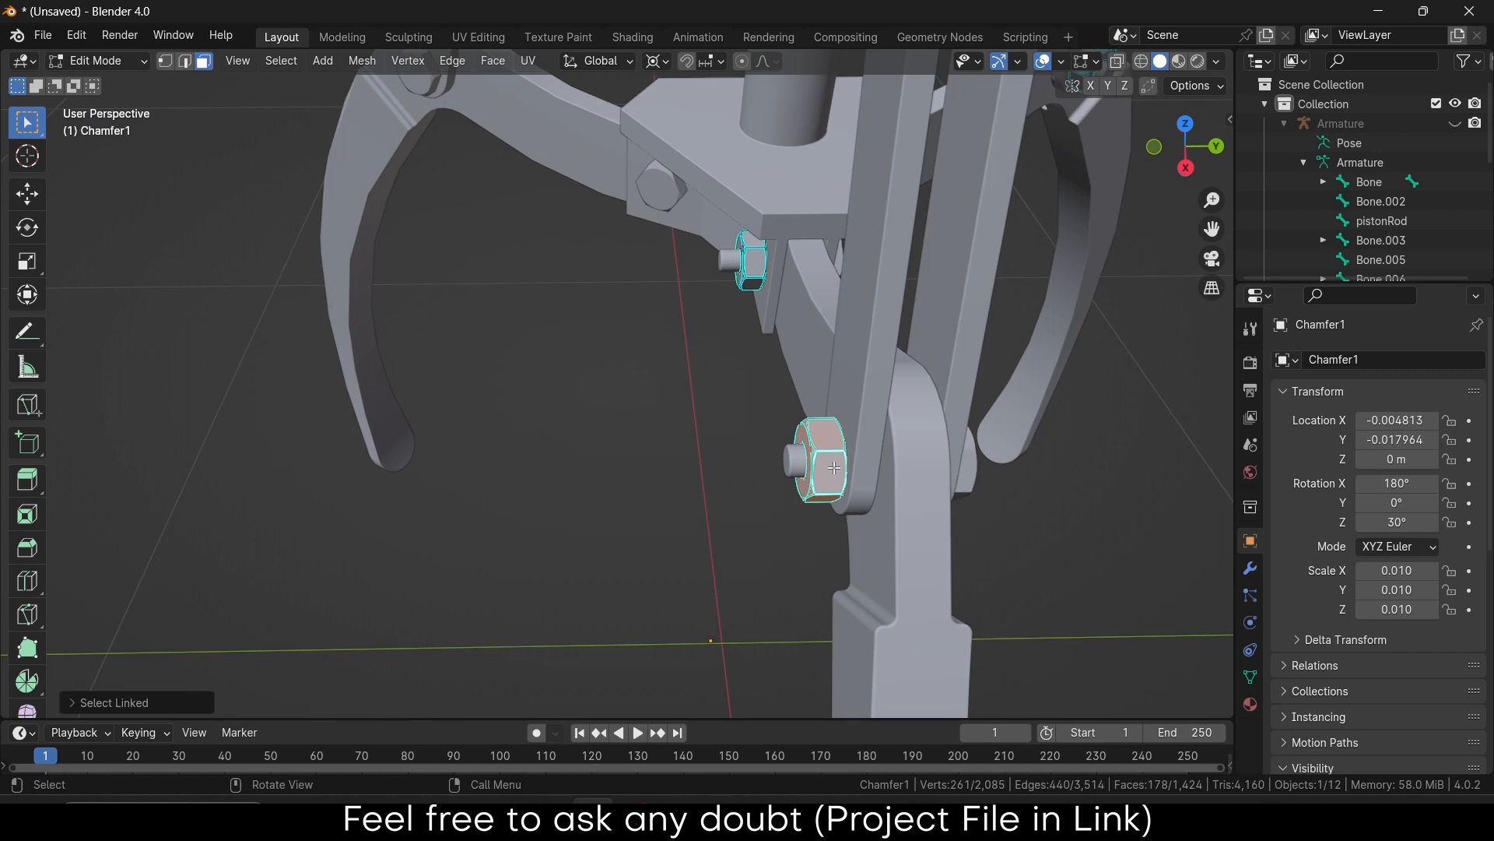
middle_drag(832, 467, 871, 446)
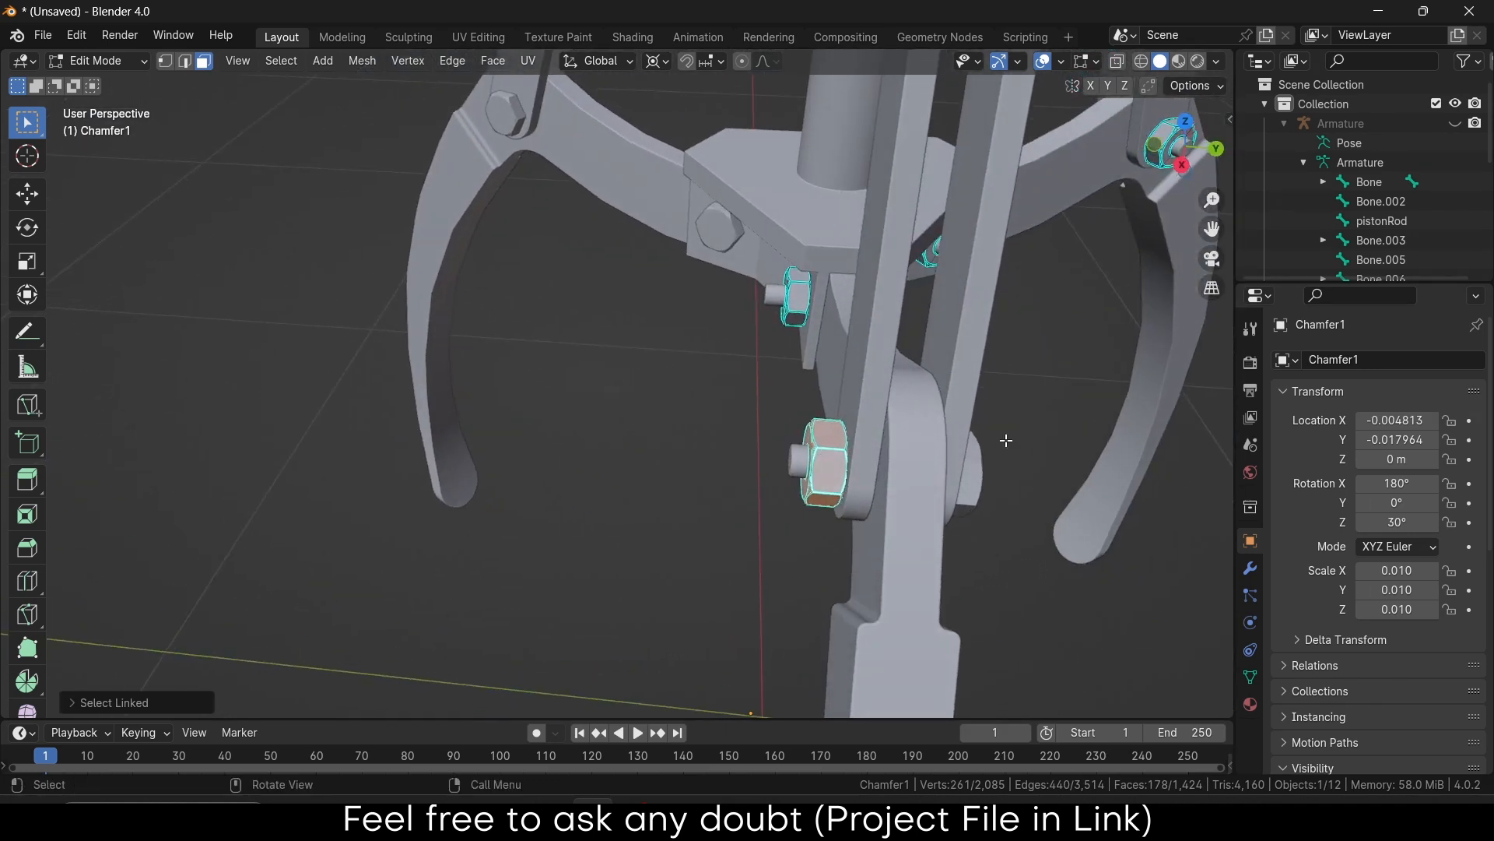
key(p)
click(1005, 441)
Split the right and left nuts off Chamfer1 as separate objects
middle_drag(1006, 440, 547, 464)
scroll(1028, 338, down, 3)
scroll(834, 320, up, 6)
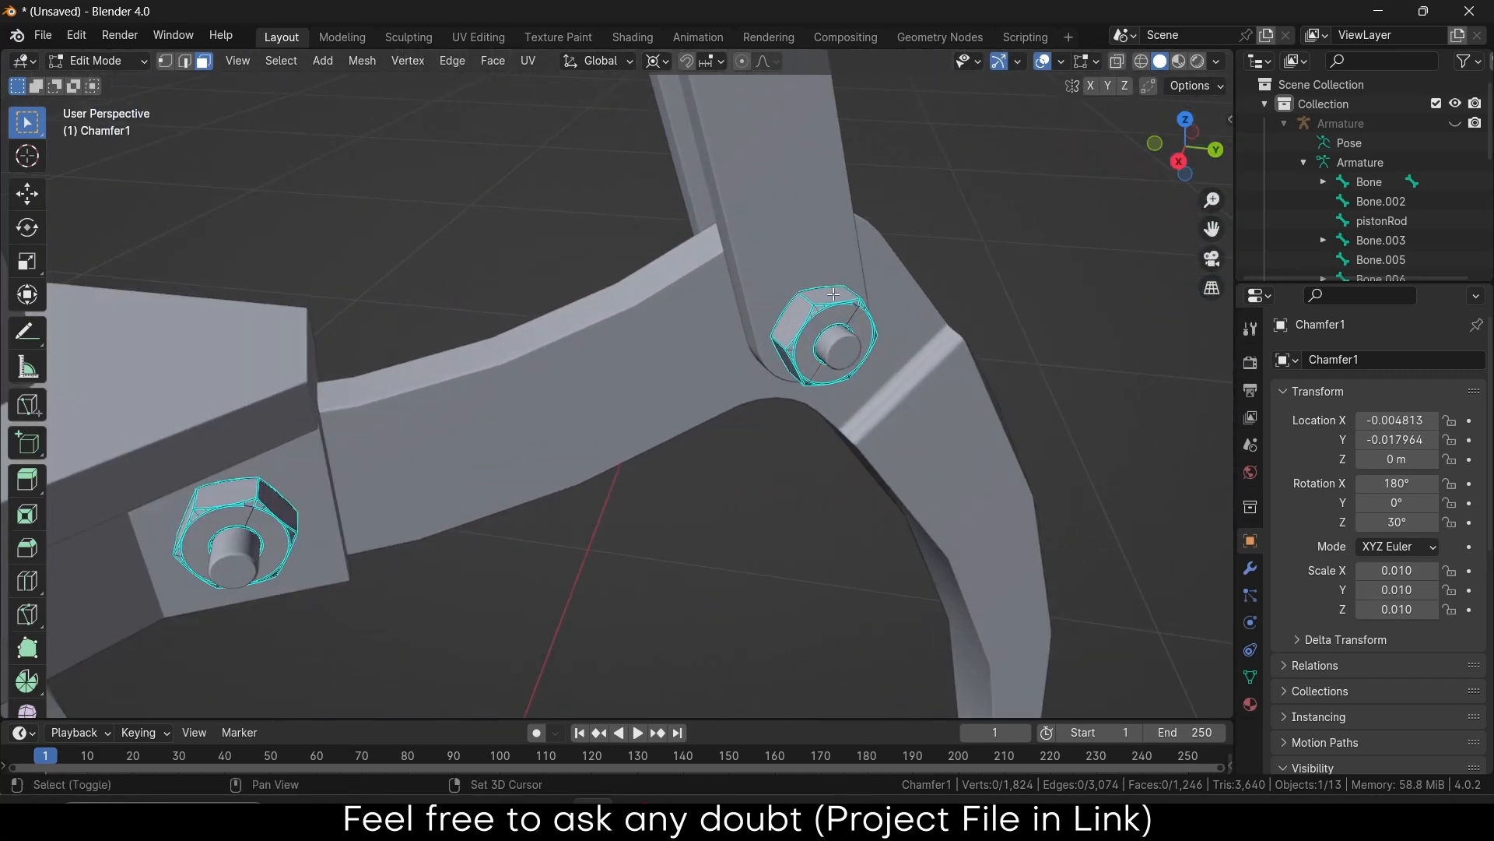
click(833, 294)
key(ctrl+l)
key(p)
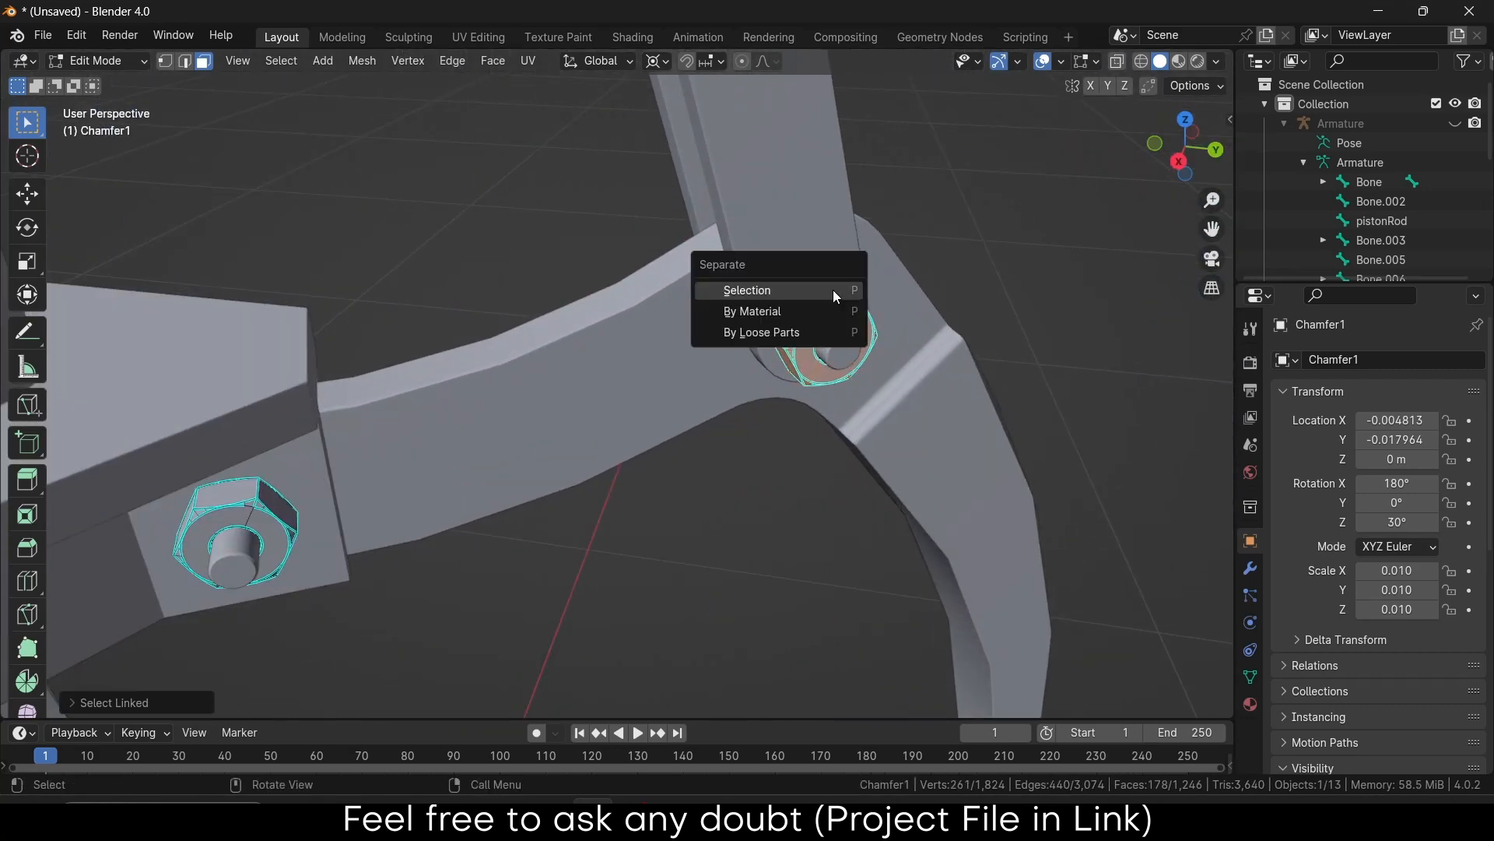
click(833, 289)
scroll(833, 290, down, 4)
middle_drag(750, 355, 658, 410)
scroll(635, 327, up, 4)
click(635, 318)
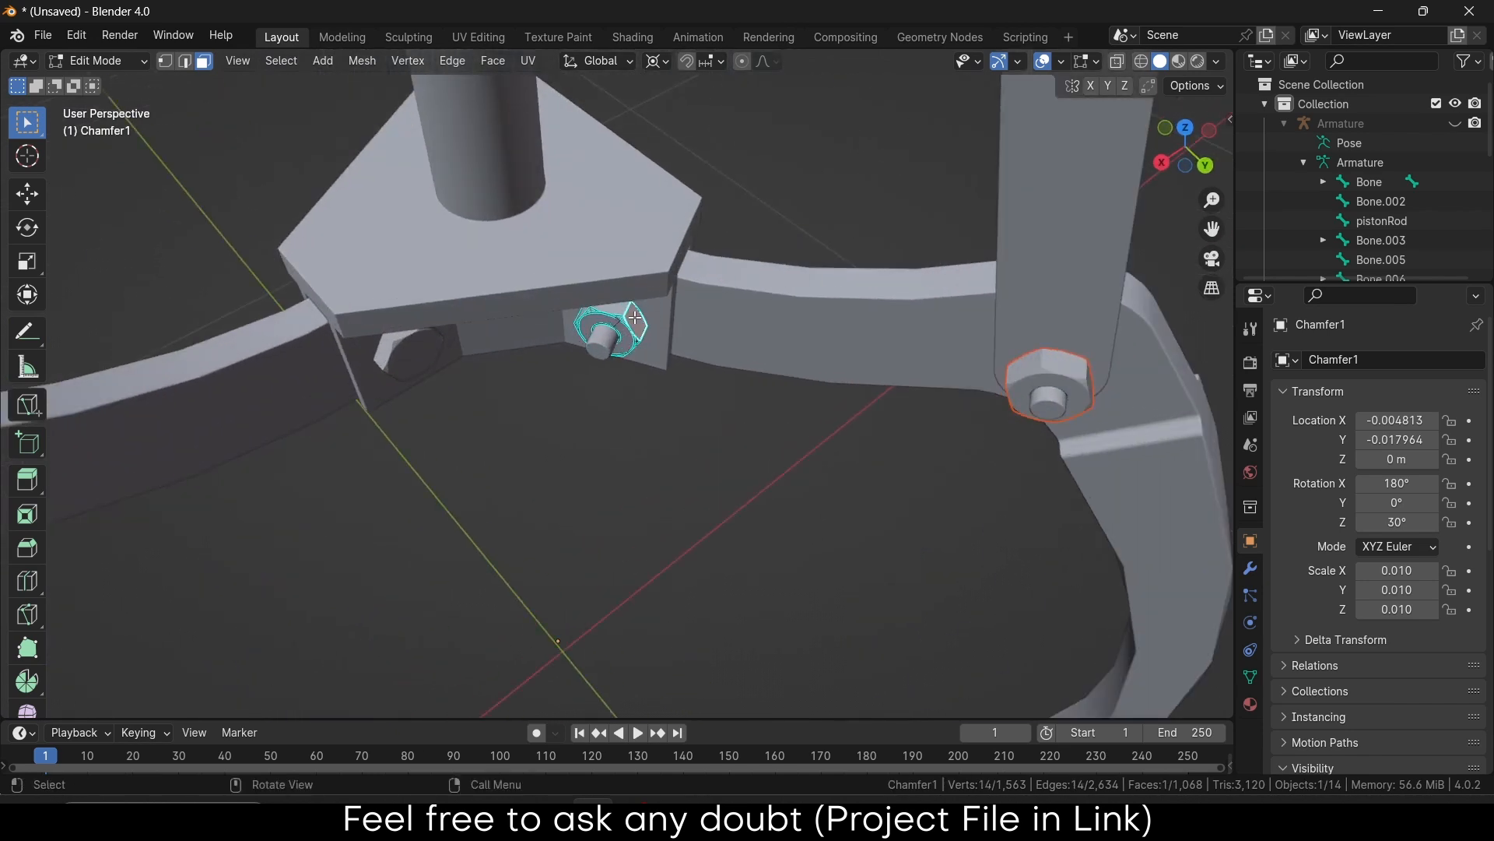
key(ctrl+l)
key(p)
click(633, 316)
Split the two nuts beside the hub off as separate objects
middle_drag(634, 316, 653, 296)
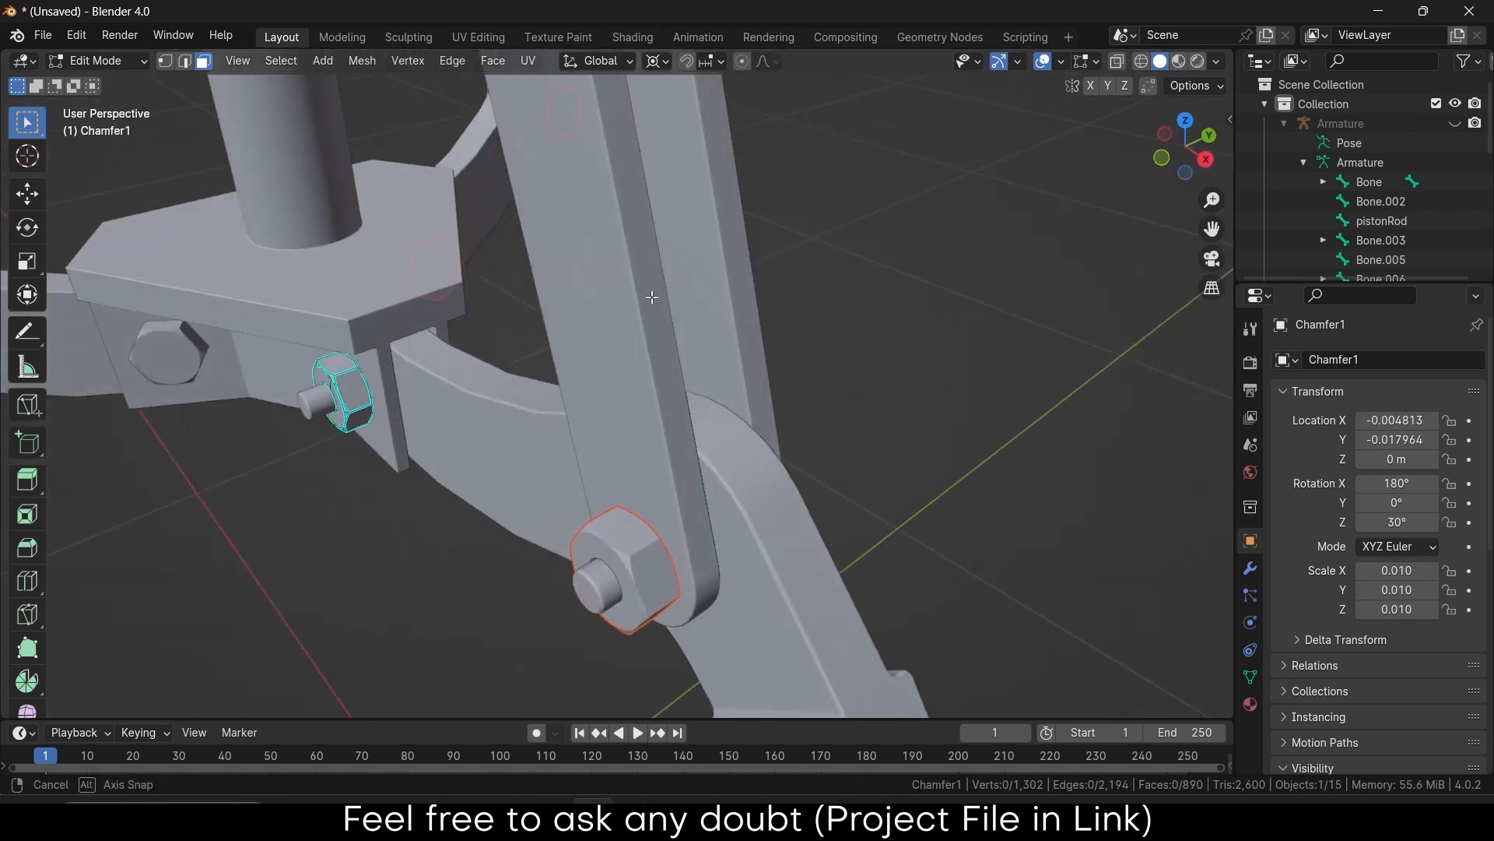
click(345, 389)
key(ctrl+l)
key(p)
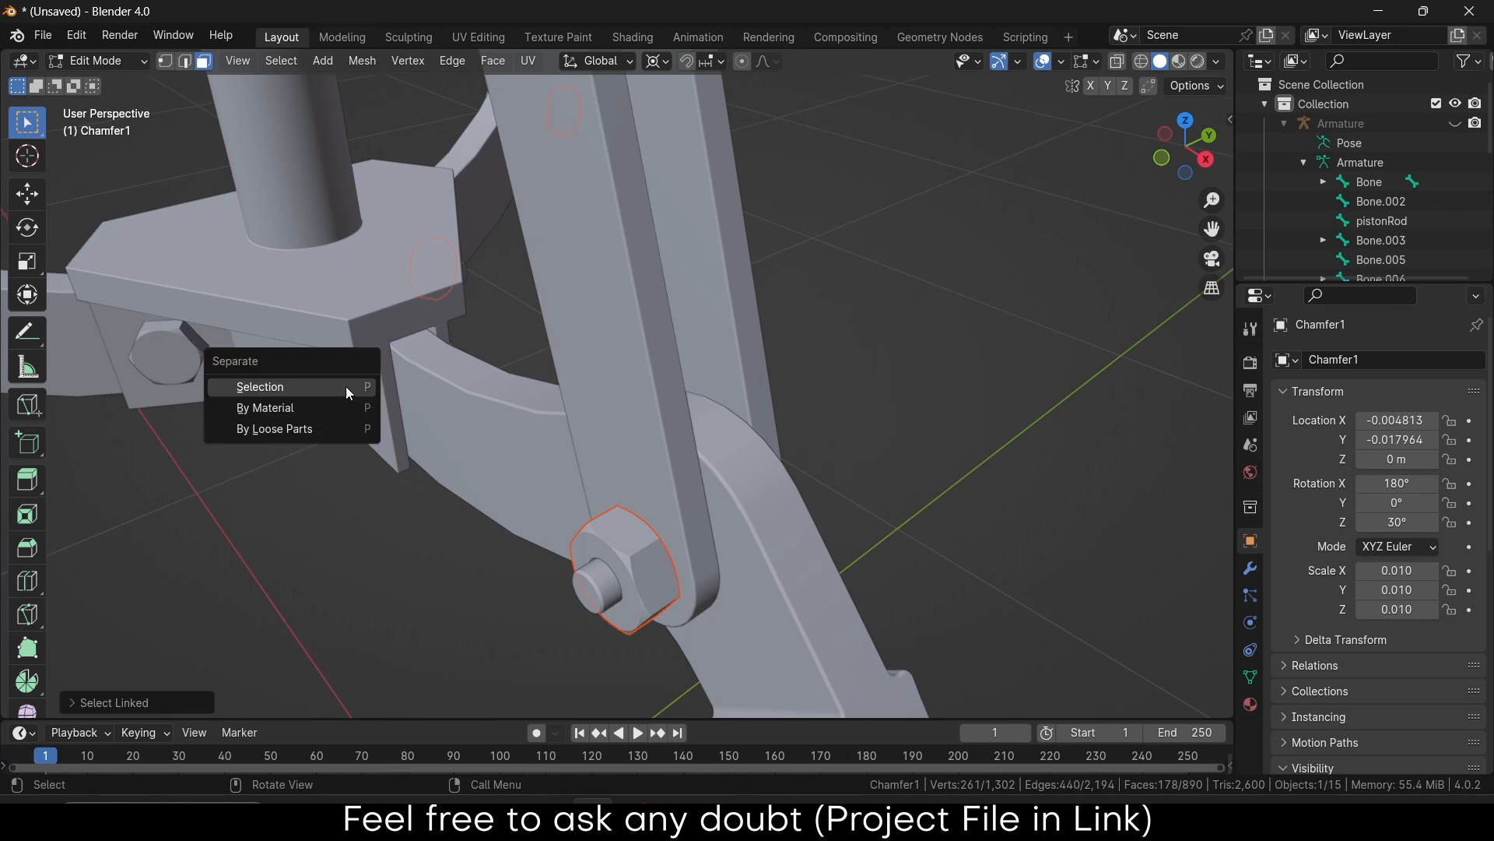
click(345, 386)
middle_drag(346, 389, 527, 397)
scroll(498, 401, down, 3)
middle_drag(402, 418, 476, 400)
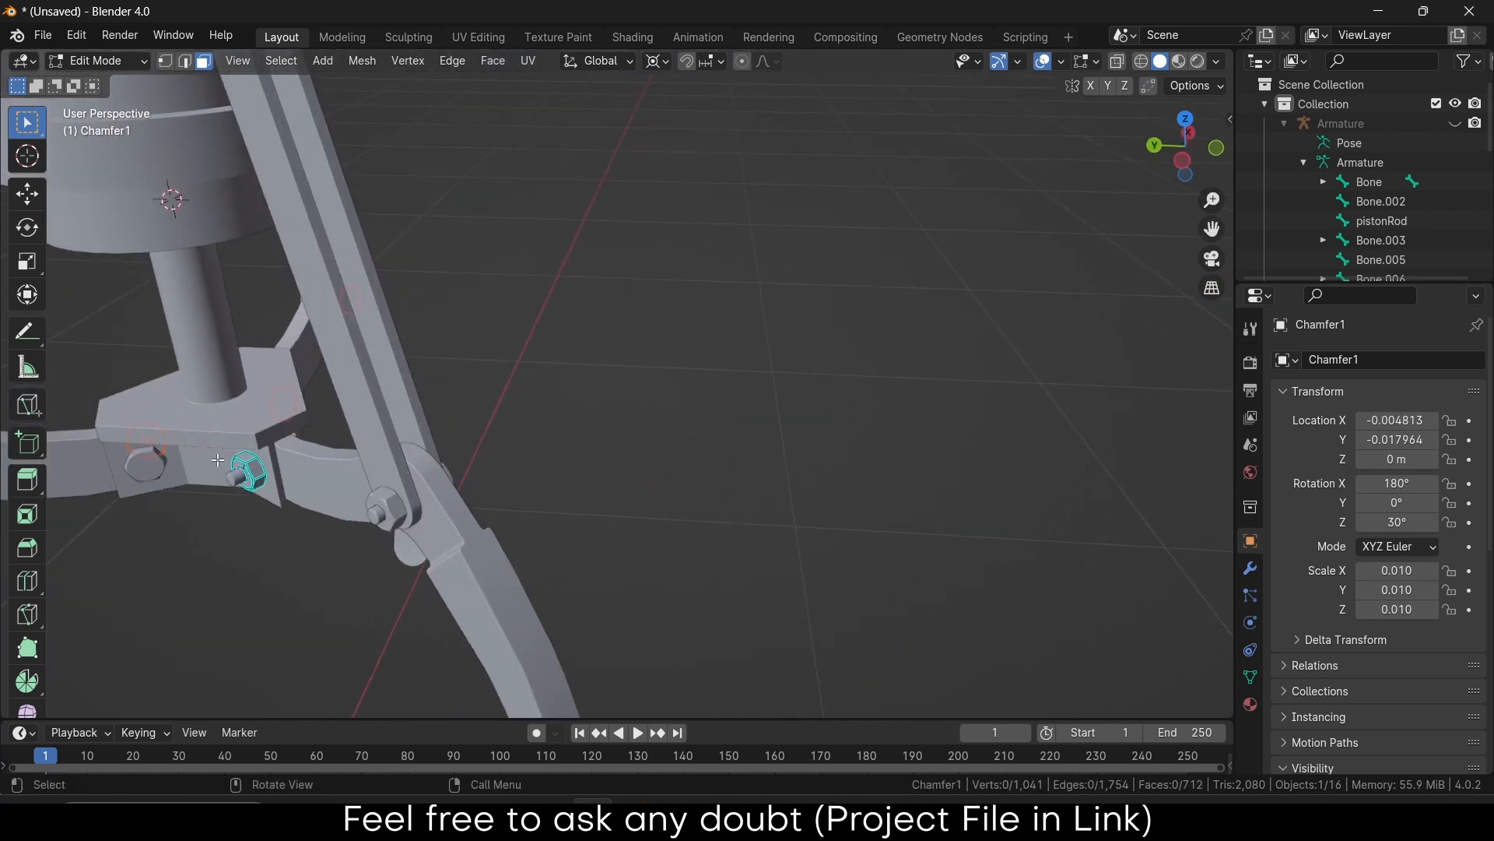
scroll(215, 460, up, 4)
shift+click(307, 467)
key(ctrl+l)
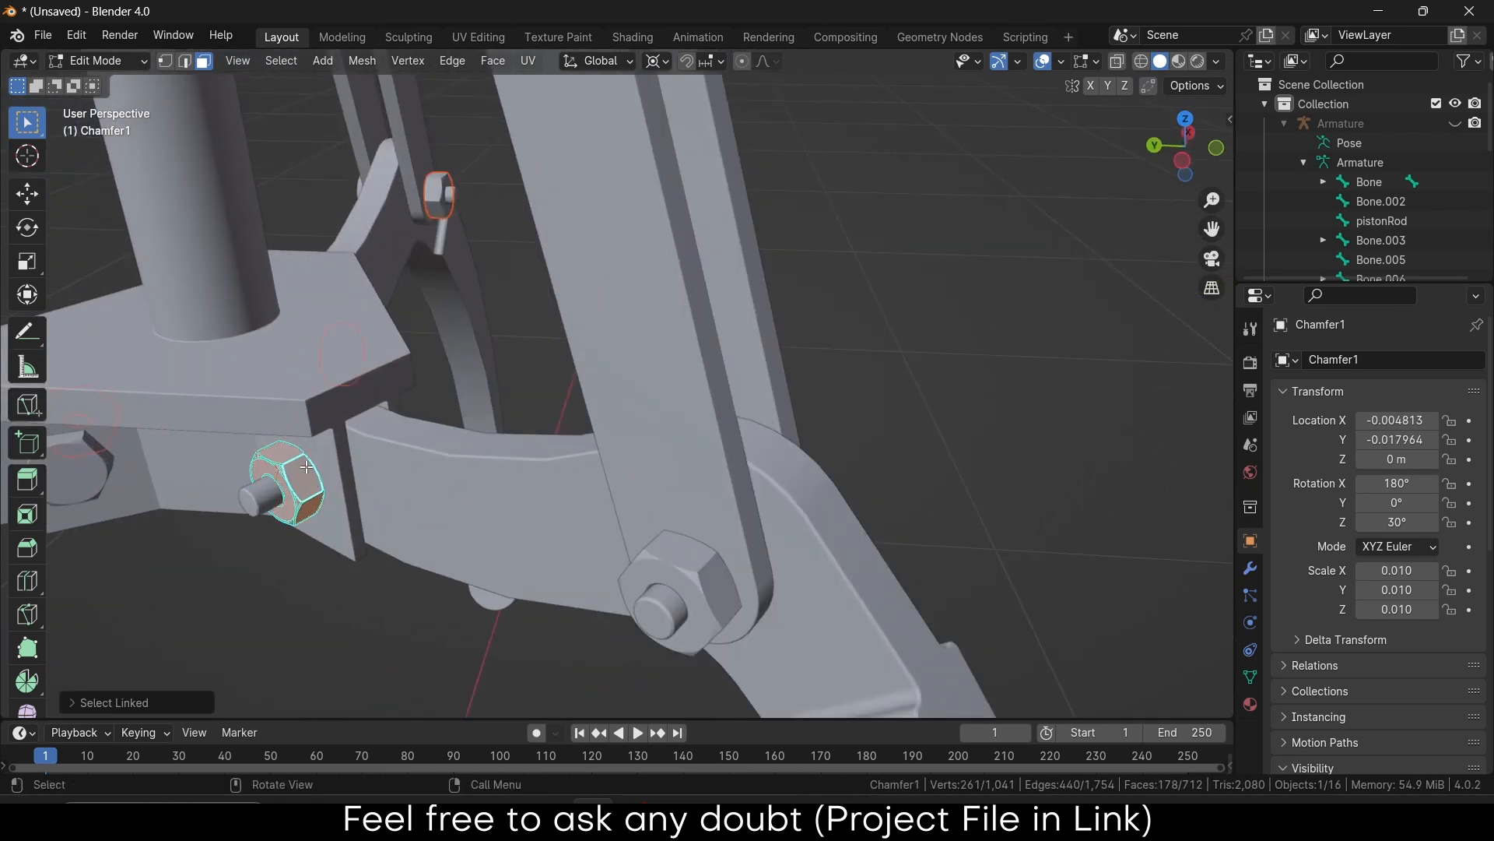
key(p)
click(306, 465)
Leave Edit Mode, then open the remaining pins object Split_Line1 and pick the lower pin's end
scroll(306, 465, down, 6)
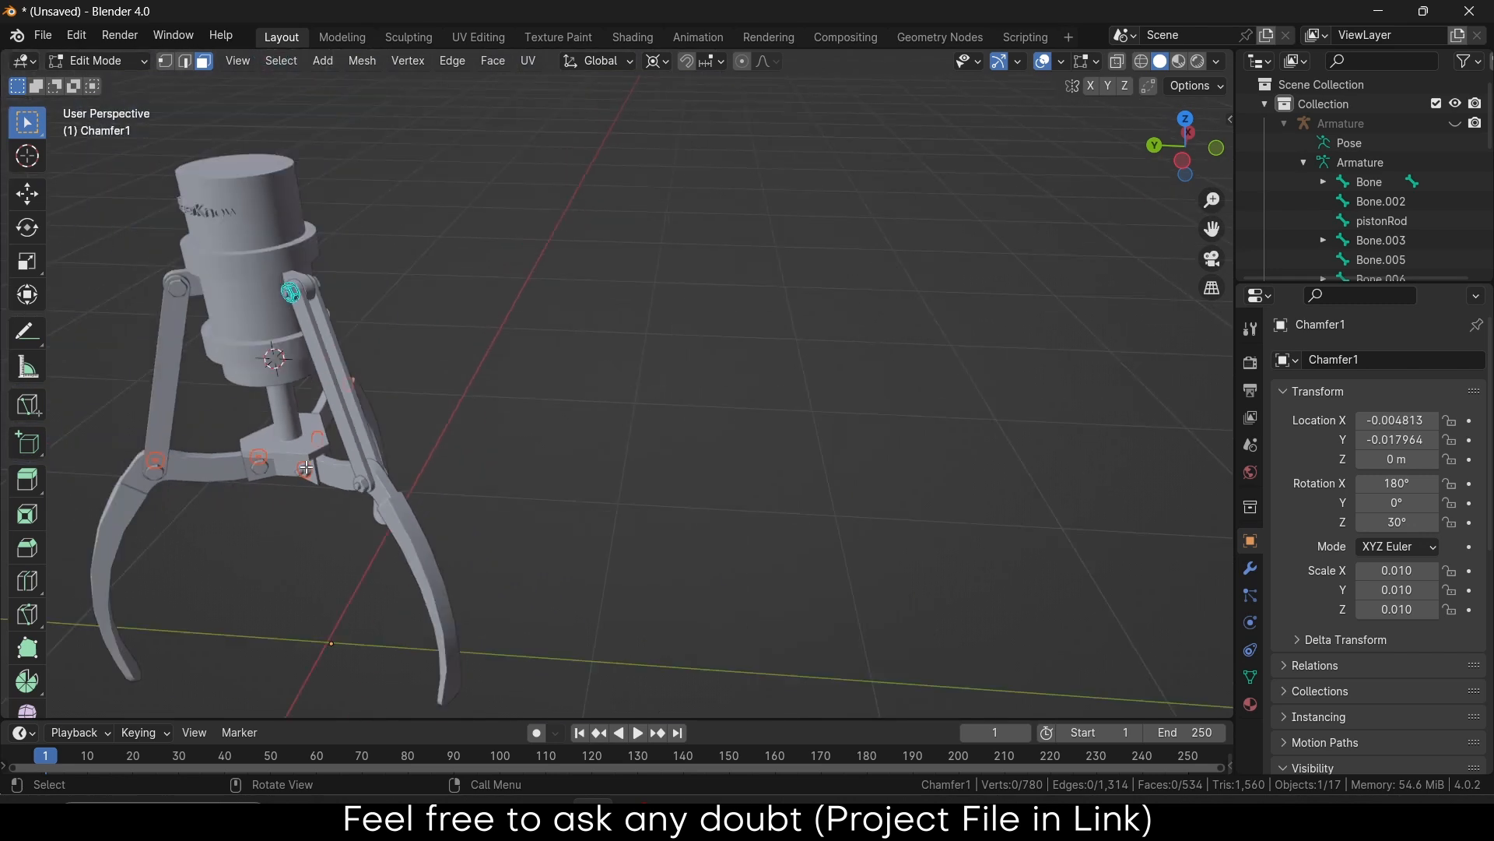
middle_drag(306, 466, 116, 440)
scroll(364, 474, up, 5)
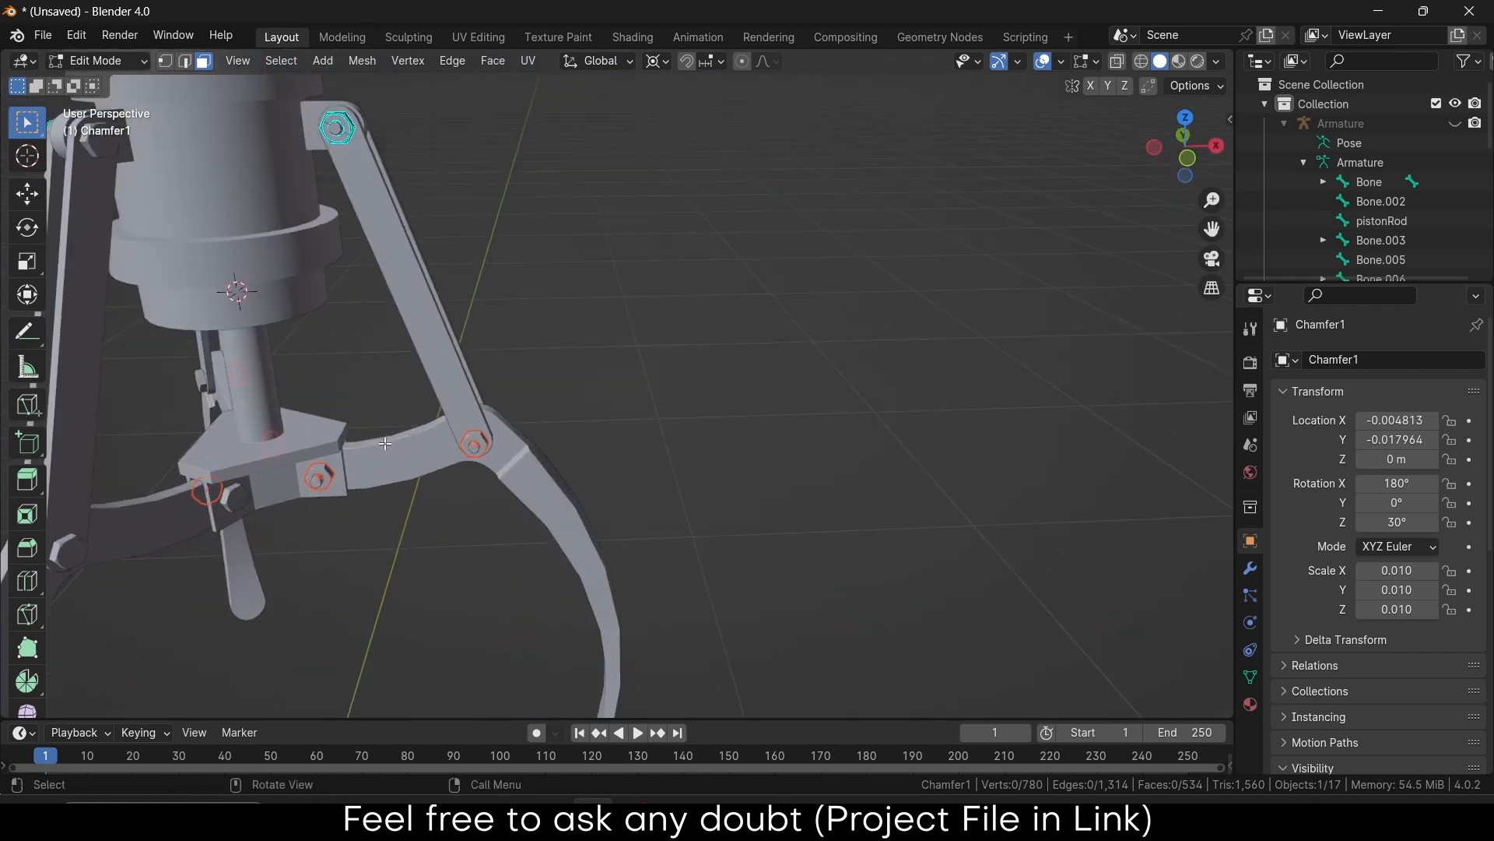
key(Tab)
middle_drag(388, 454, 357, 570)
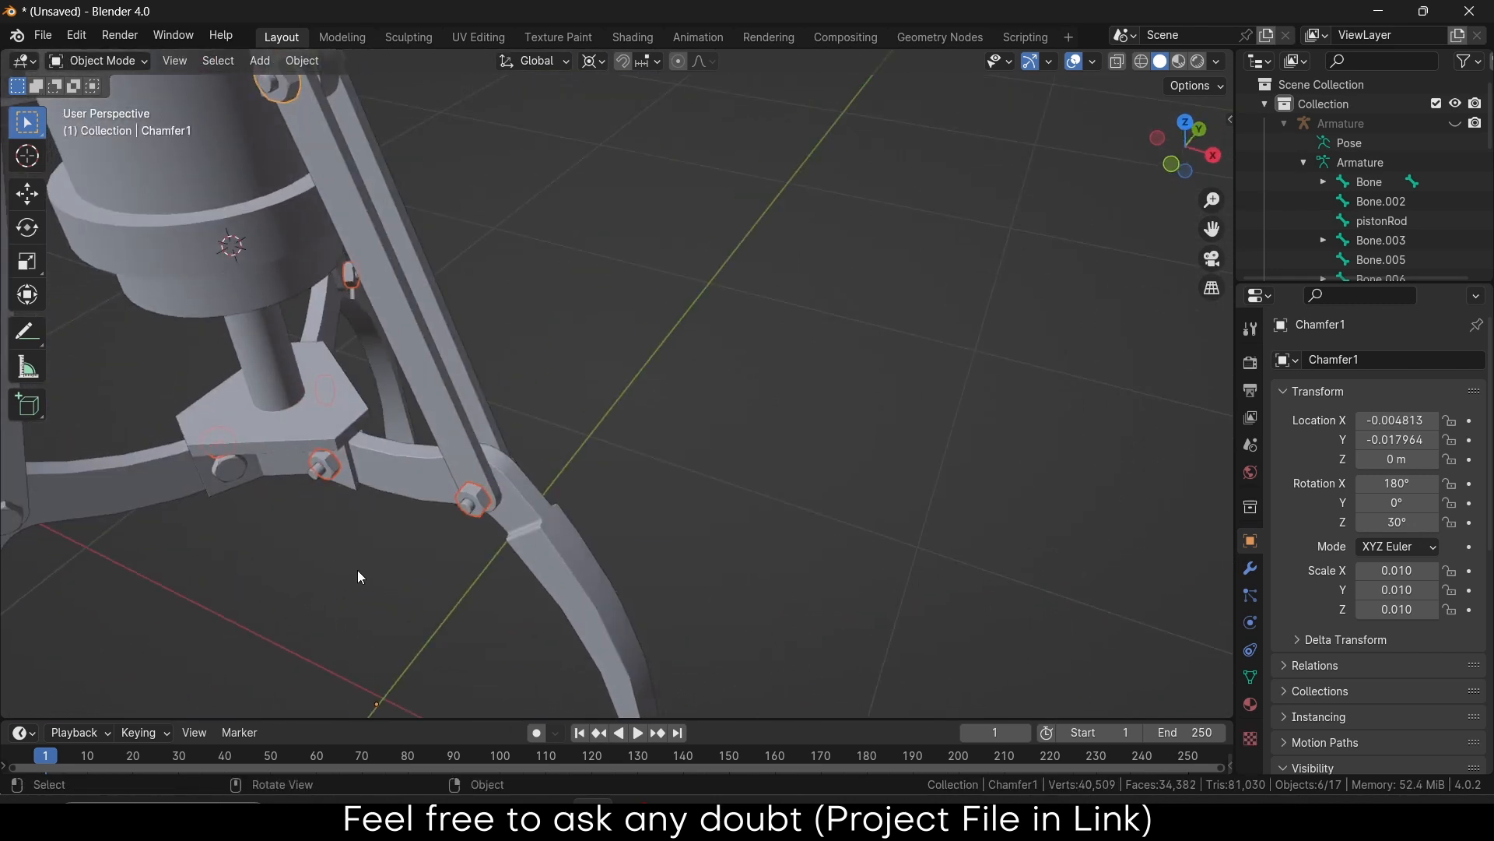
click(473, 495)
middle_drag(473, 493, 538, 513)
click(549, 517)
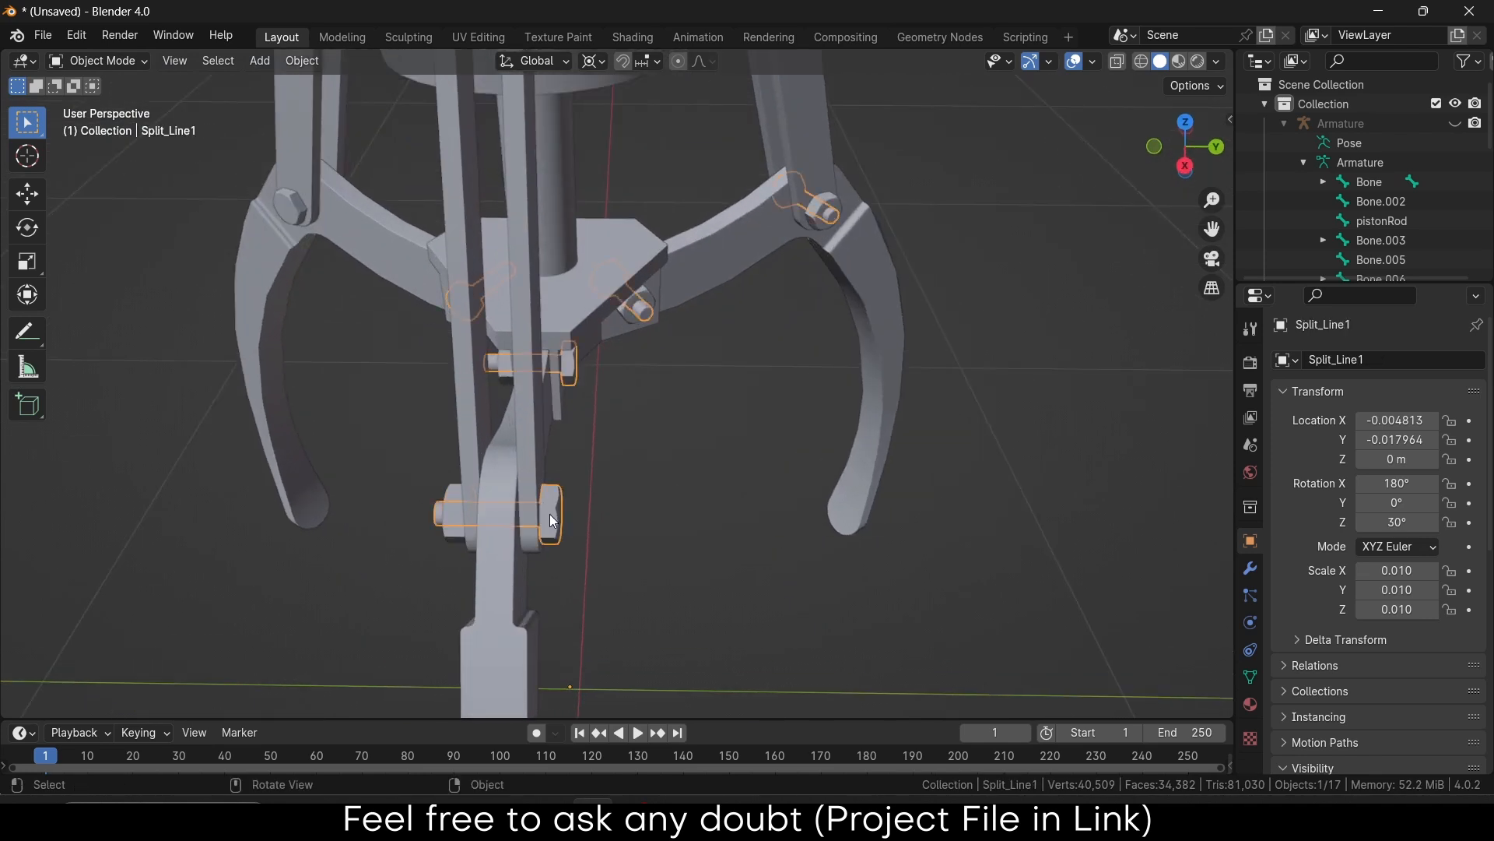
key(Tab)
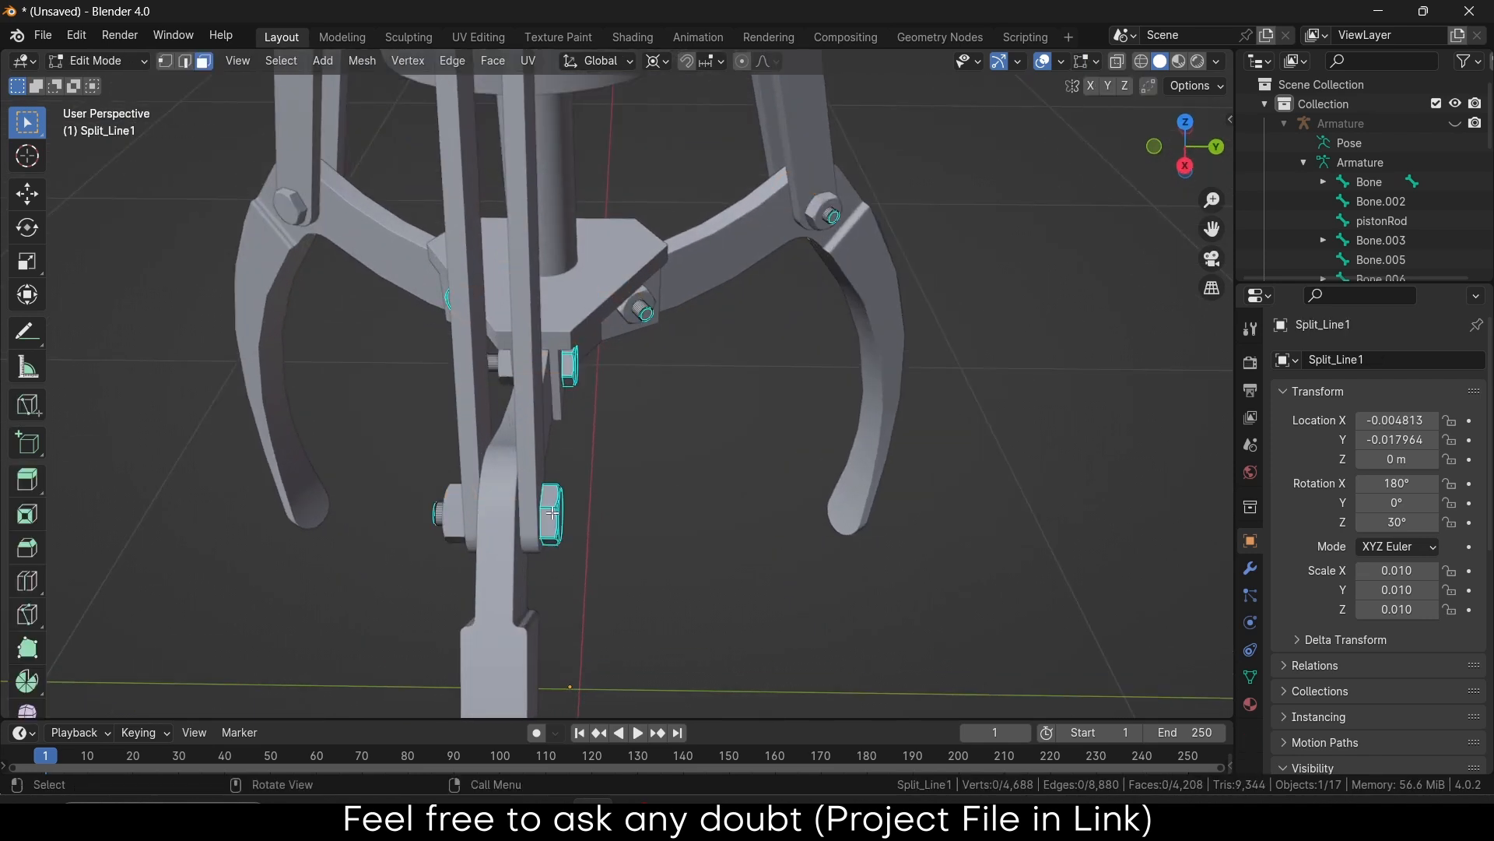
click(550, 517)
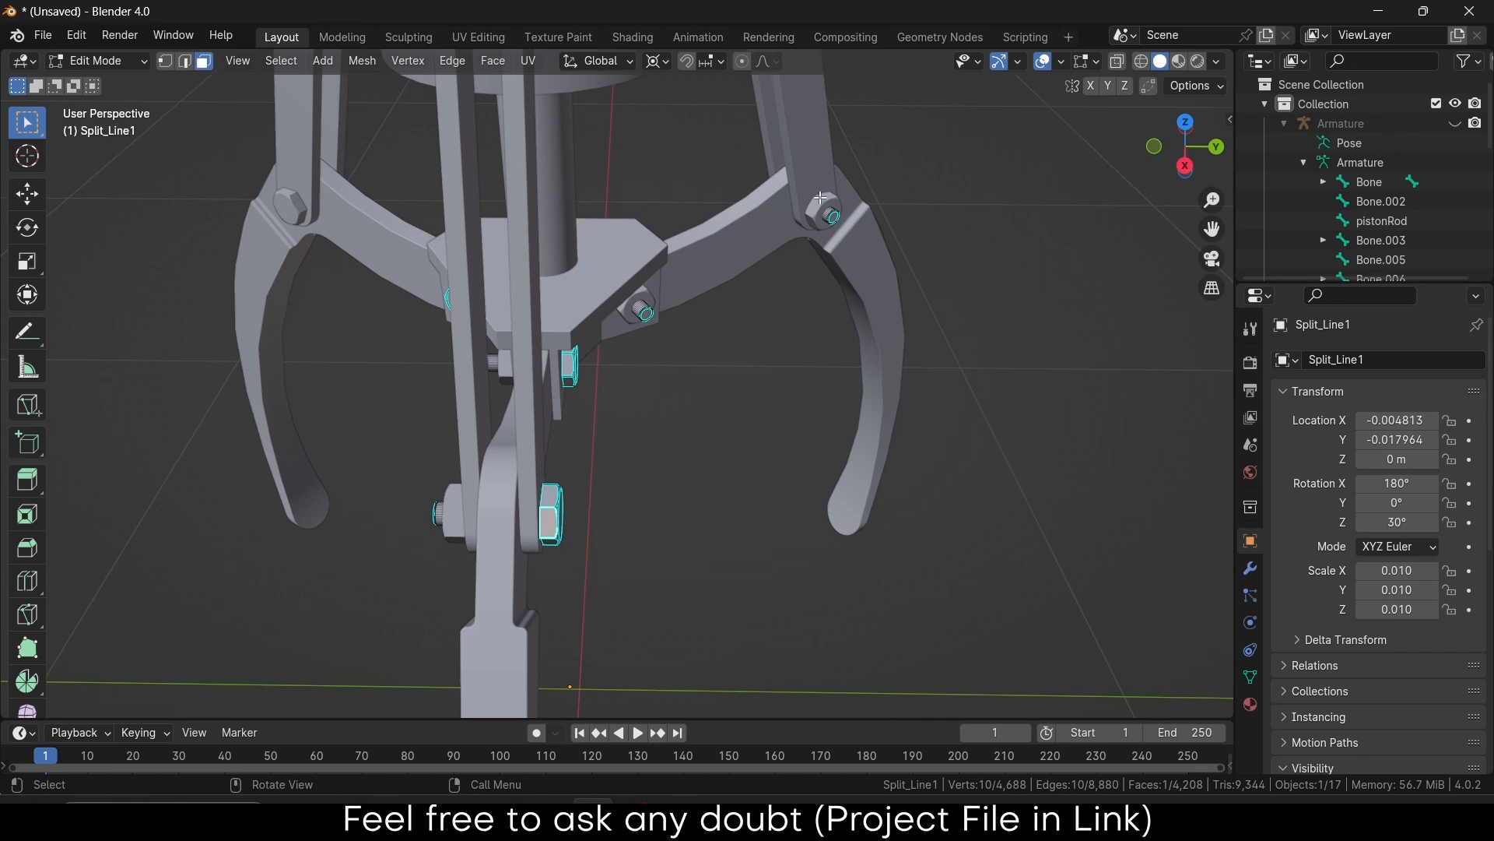
Separate the lower nut from Split_Line1 into its own object
scroll(578, 521, up, 4)
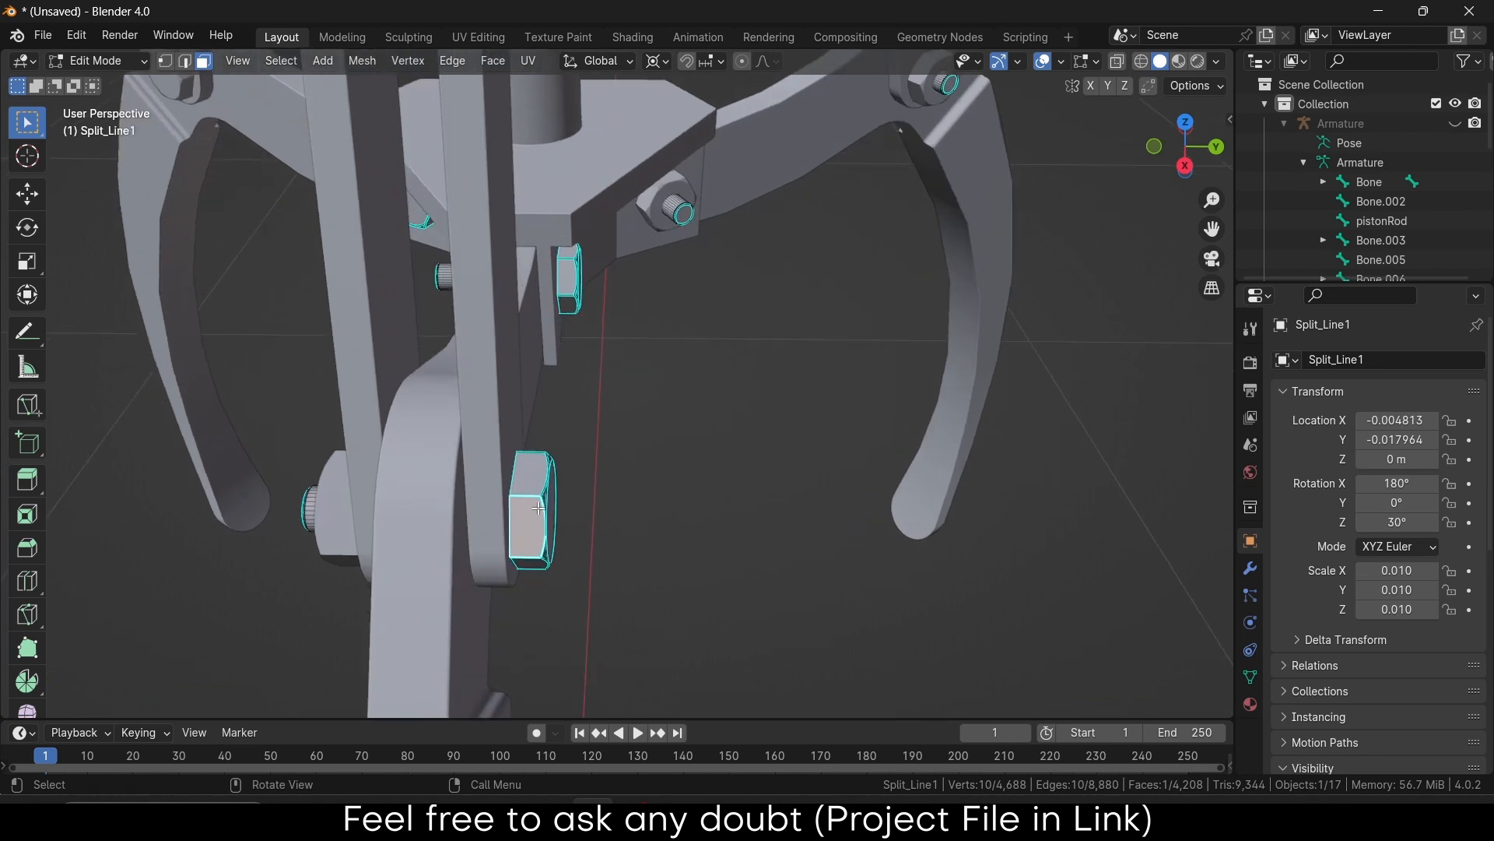
key(ctrl+l)
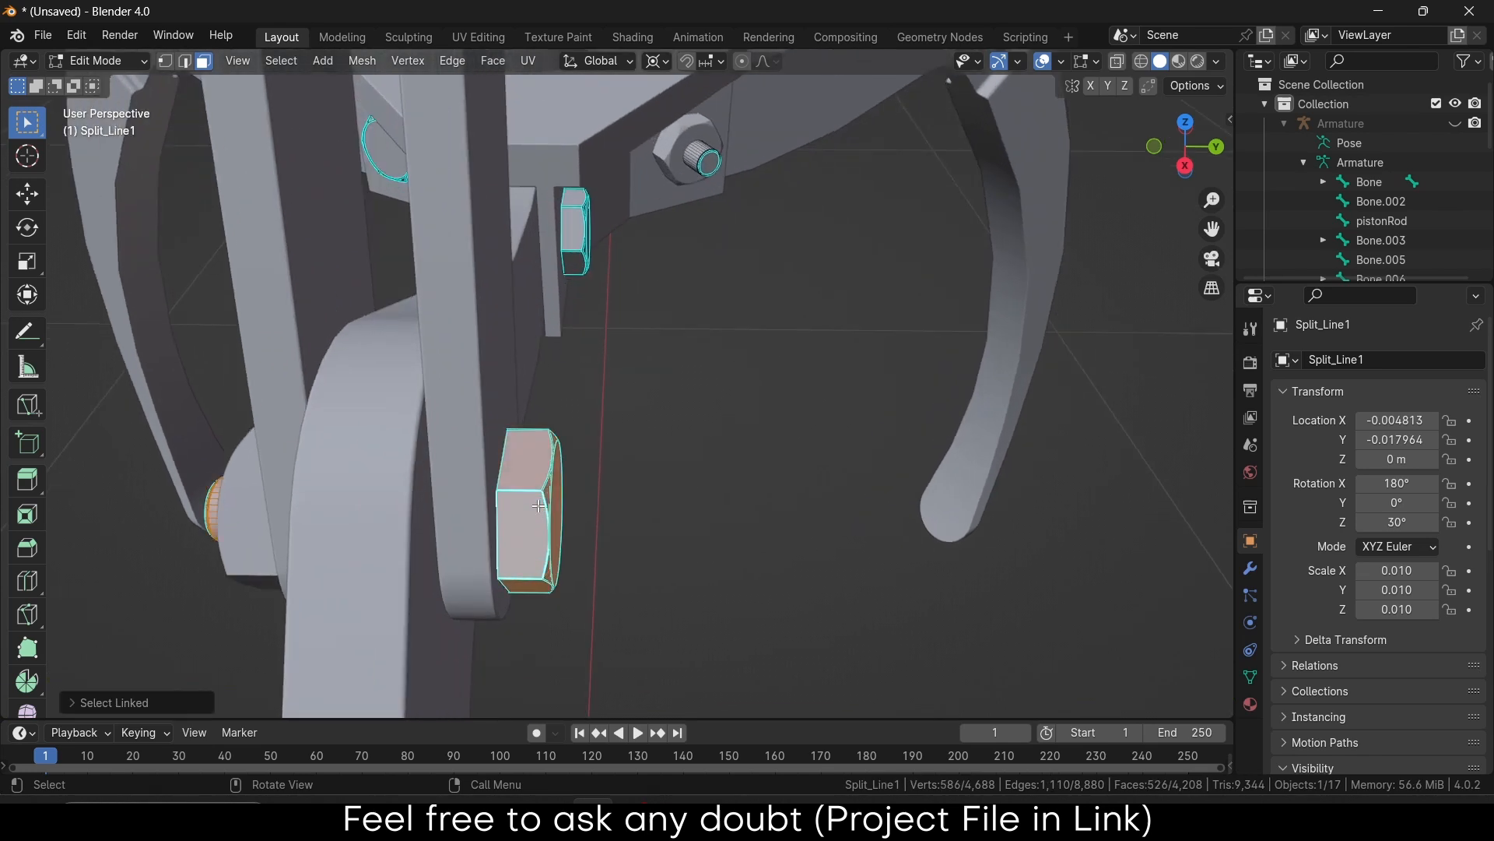
key(p)
click(608, 450)
Separate the bolt at the right claw joint into its own object
scroll(778, 334, down, 8)
middle_drag(779, 335, 677, 412)
scroll(988, 394, down, 4)
scroll(861, 467, up, 9)
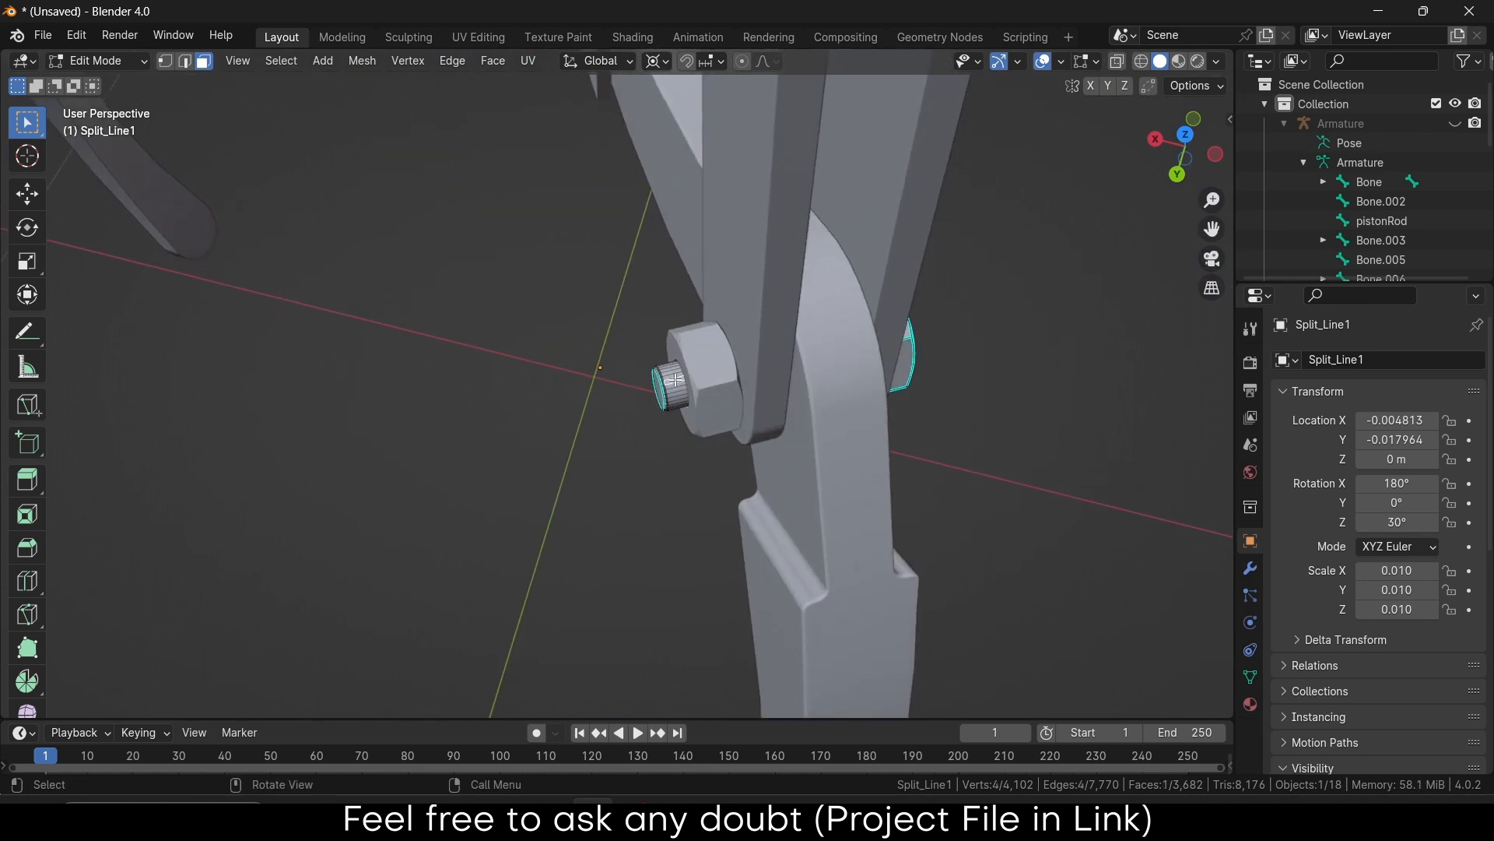
key(ctrl+l)
key(p)
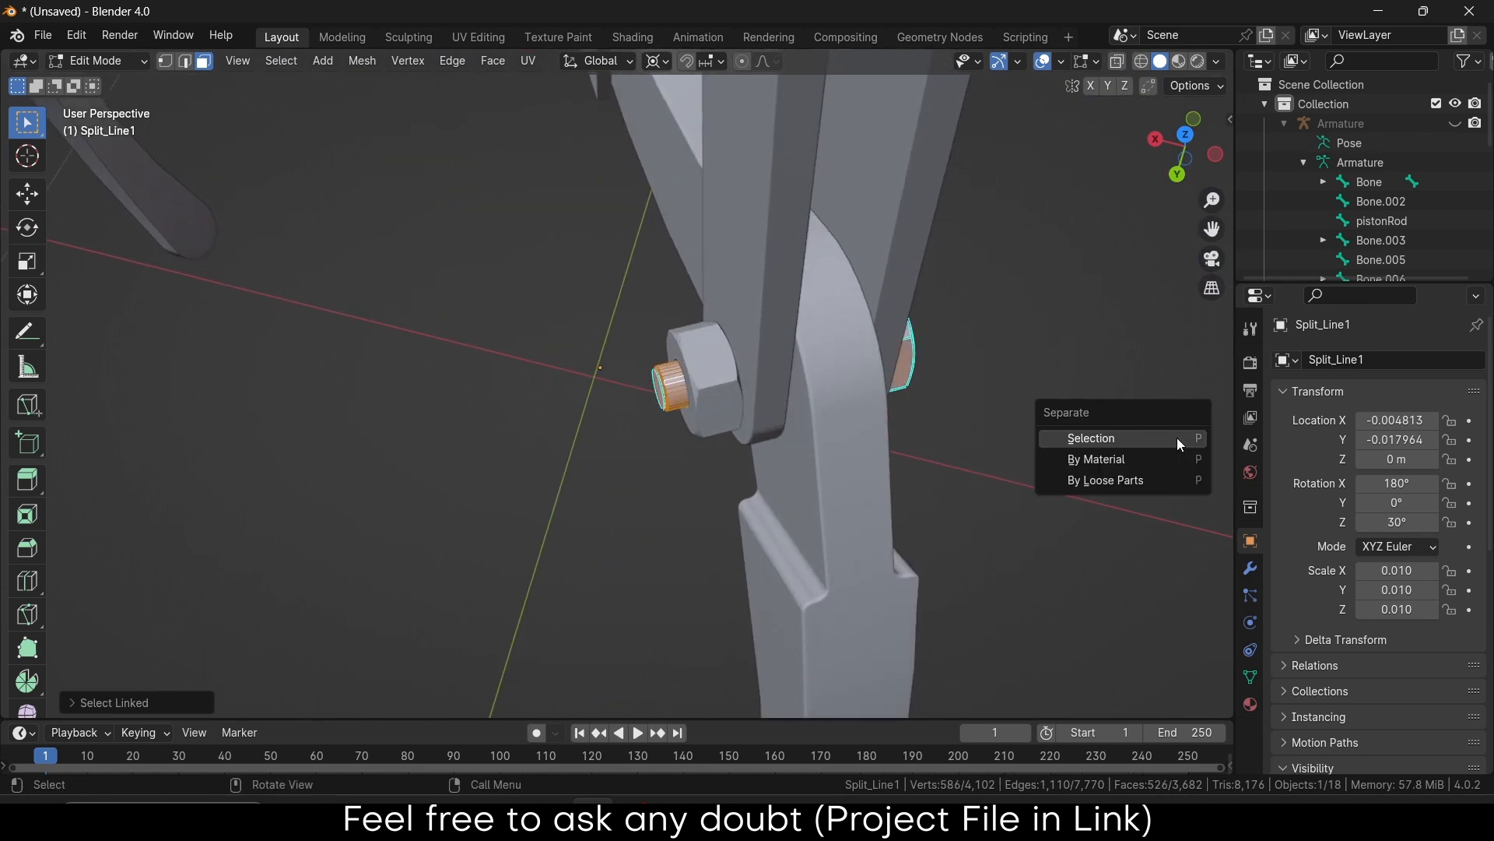
click(1177, 436)
Return to Object Mode and select the pin at the right claw joint
scroll(1101, 440, down, 5)
scroll(1105, 443, down, 3)
middle_drag(1105, 444, 482, 356)
scroll(779, 402, up, 3)
scroll(778, 403, up, 5)
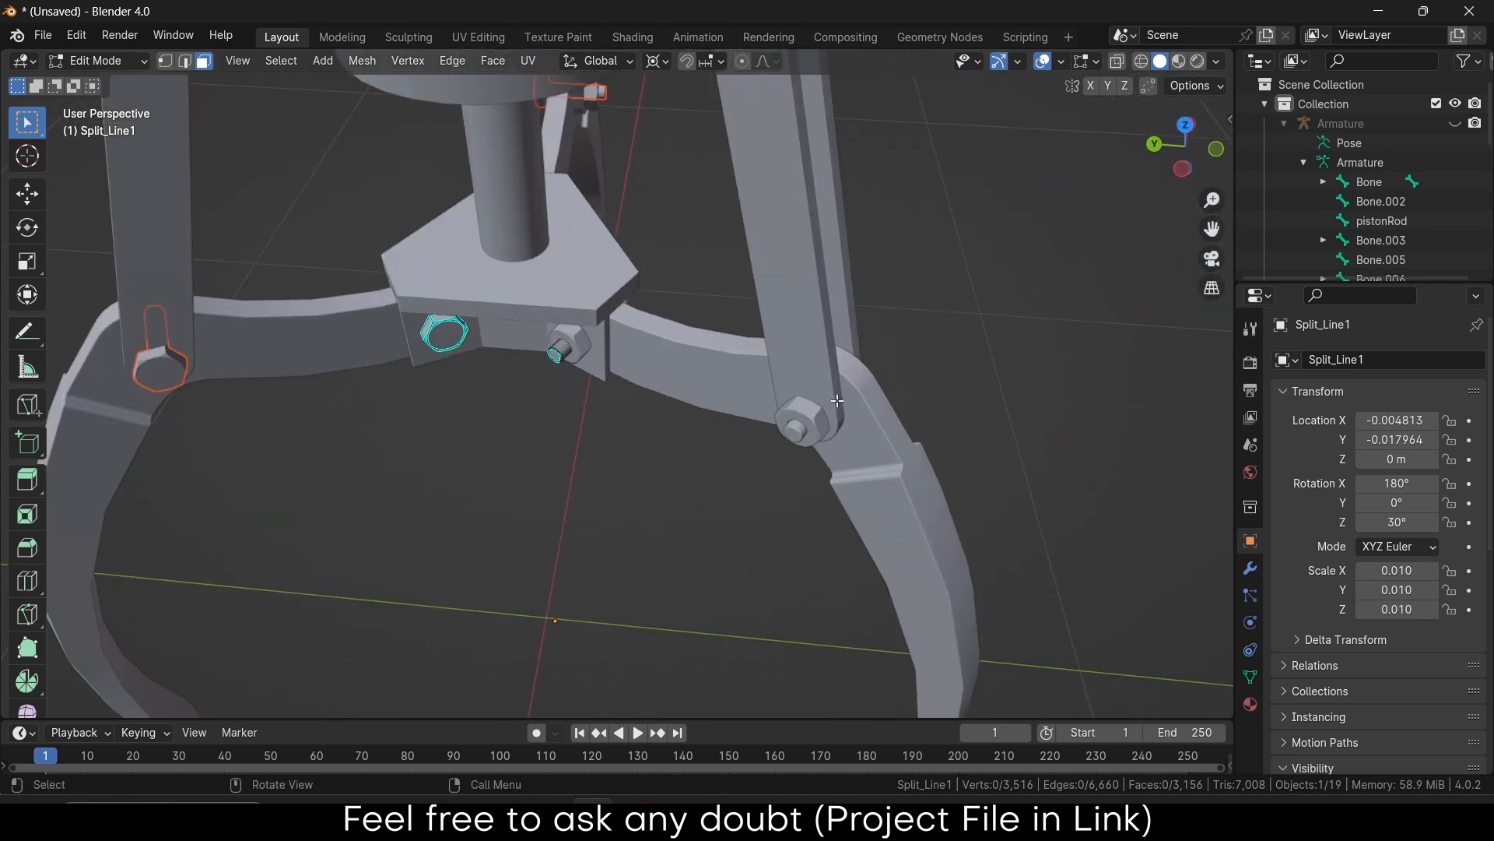
key(Tab)
click(772, 447)
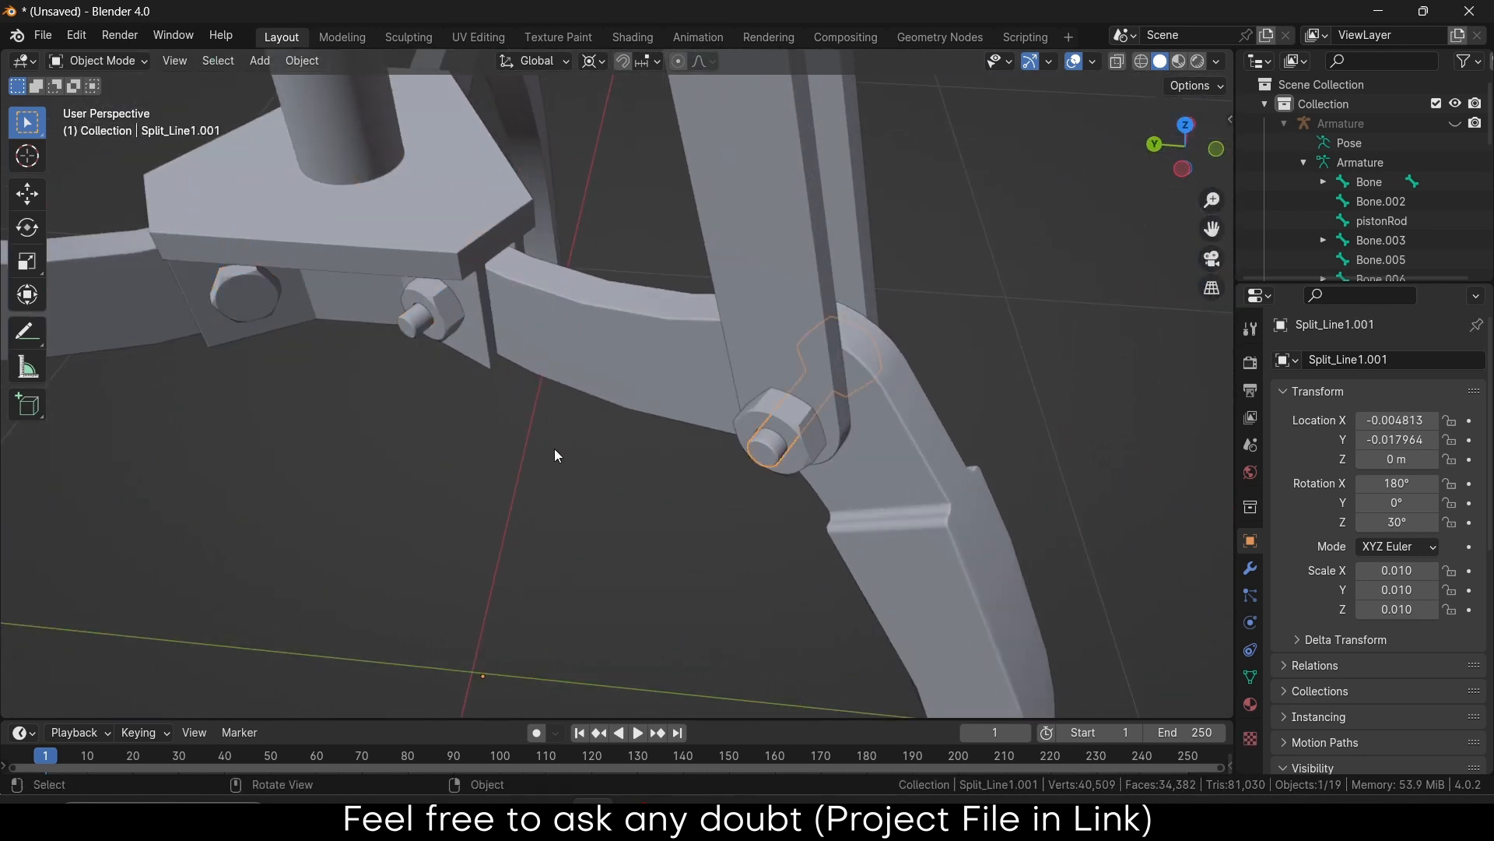
middle_drag(554, 448, 506, 467)
scroll(520, 301, up, 6)
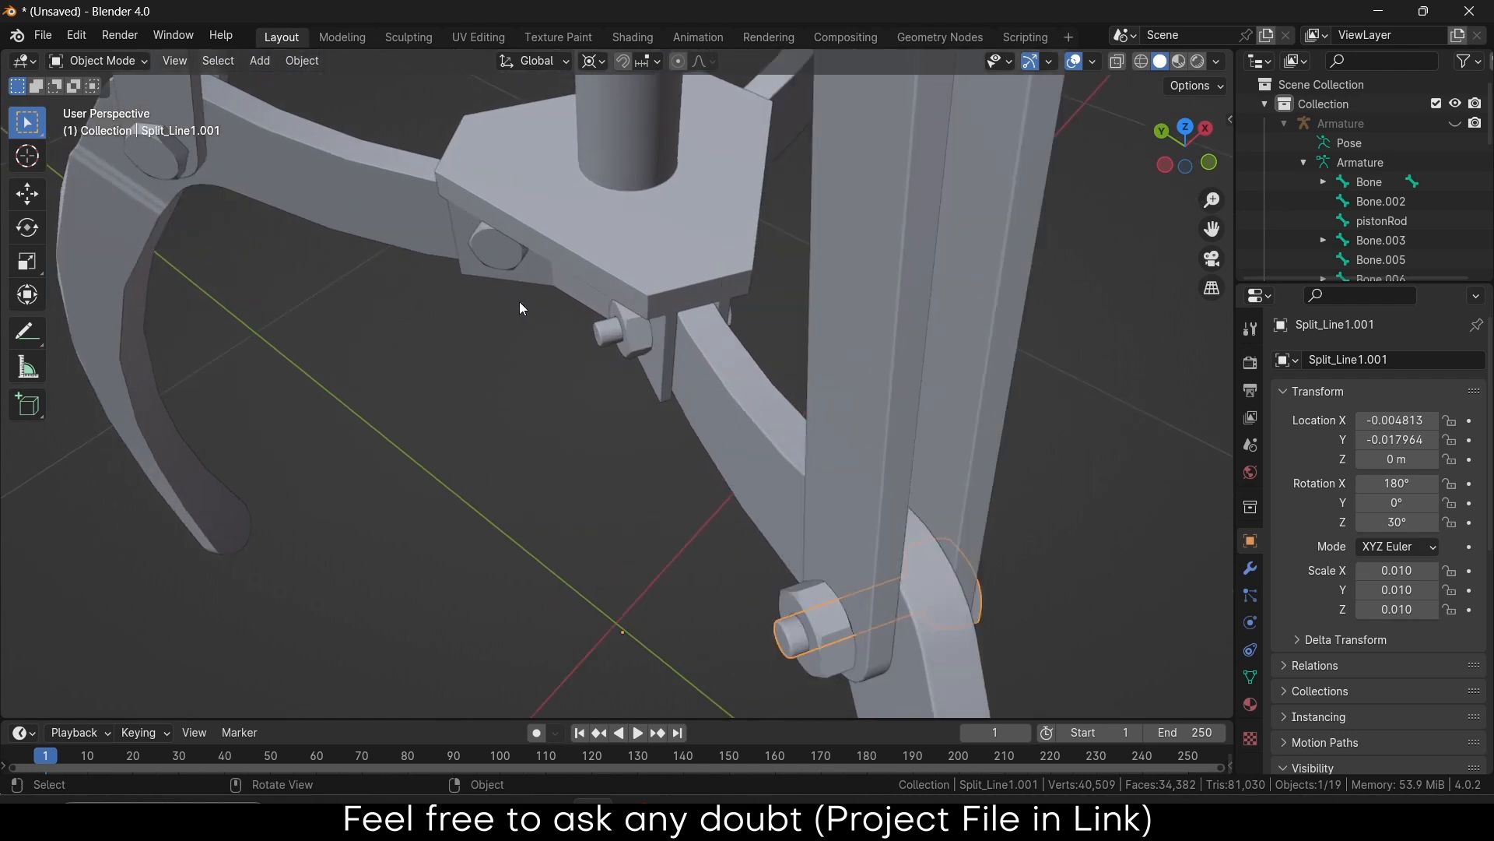
Separate the small pin mesh into its own object
click(618, 330)
key(Tab)
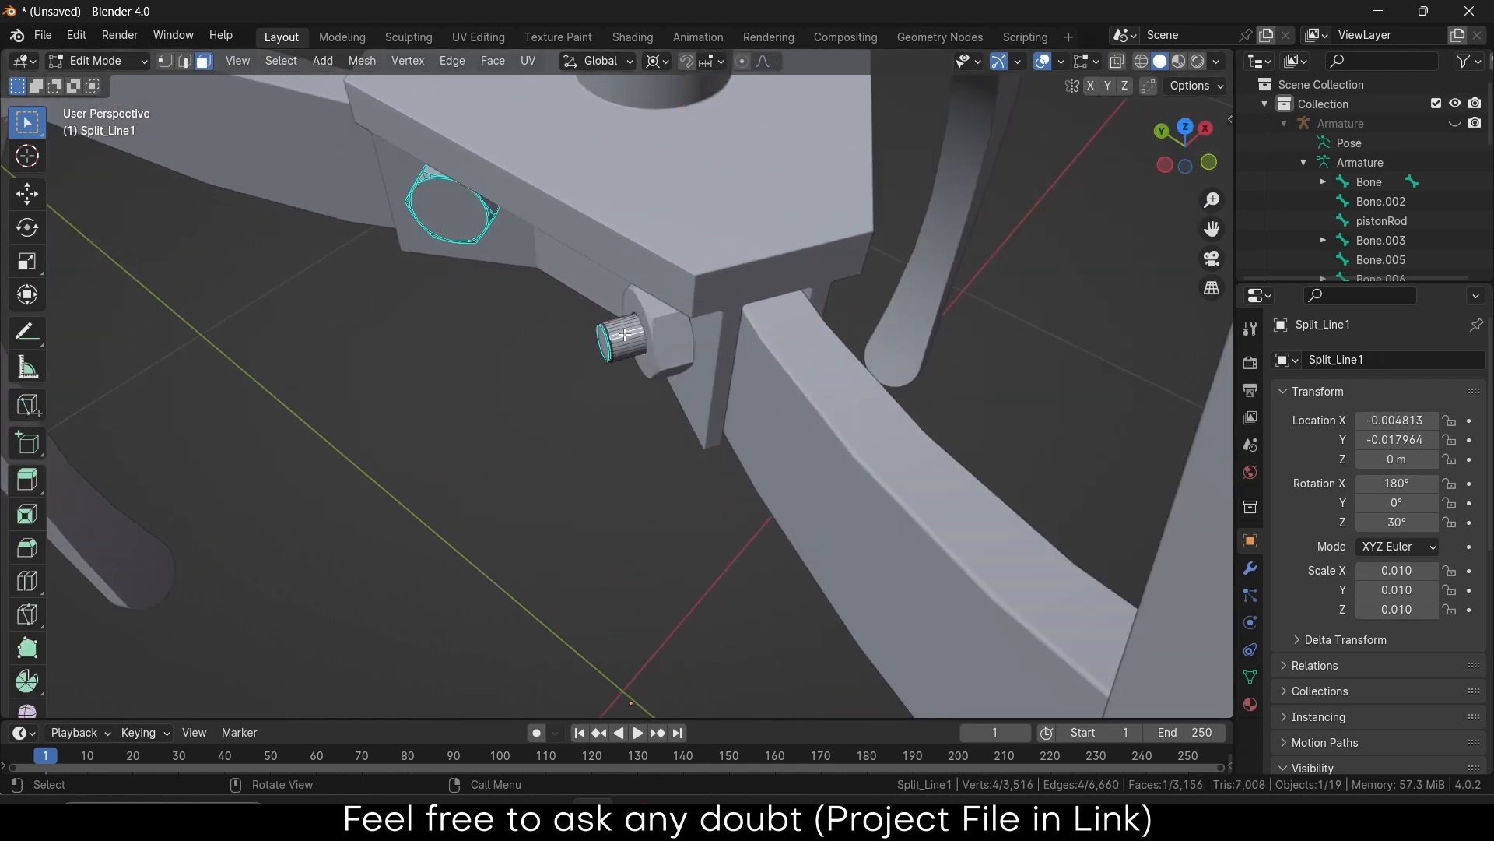
key(l)
key(p)
click(624, 334)
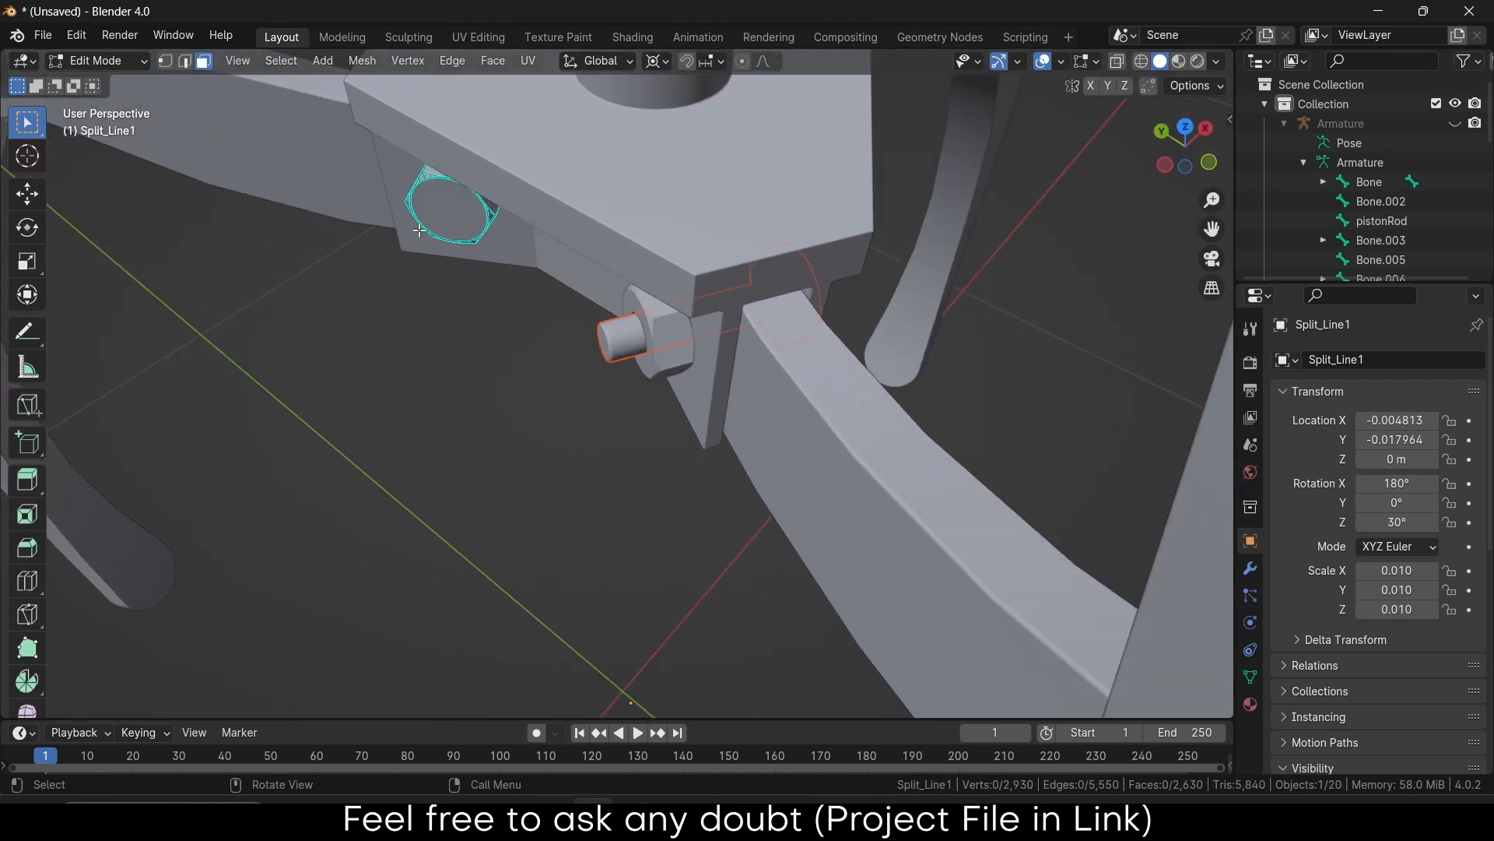
Separate the next joint bolt into its own object
middle_drag(624, 334, 435, 198)
click(435, 198)
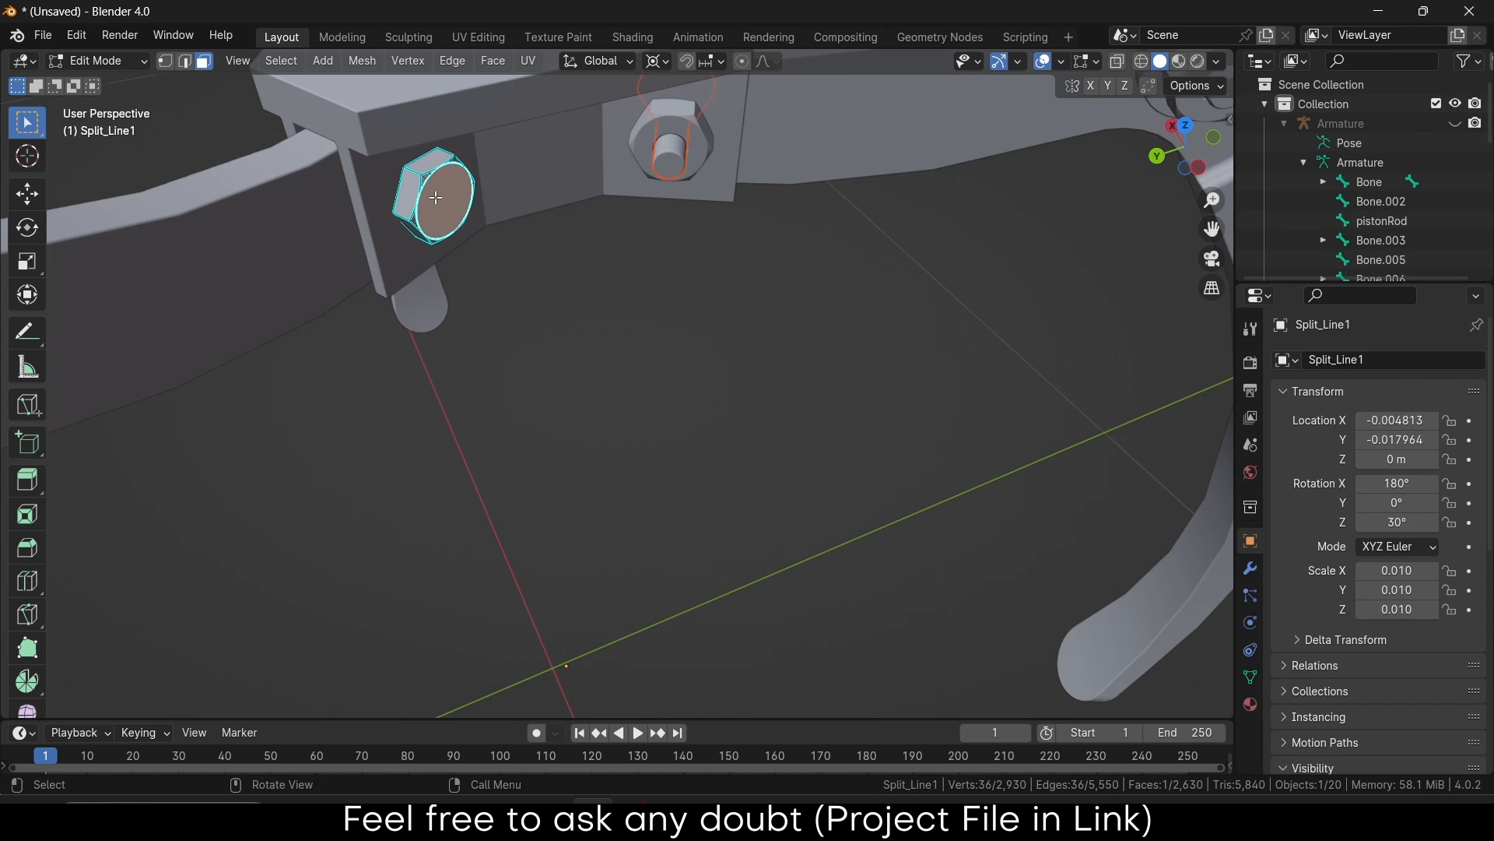
key(l)
key(p)
click(435, 198)
Separate the third bolt into its own object
scroll(460, 272, down, 5)
middle_drag(460, 277, 724, 274)
scroll(361, 315, up, 6)
click(403, 330)
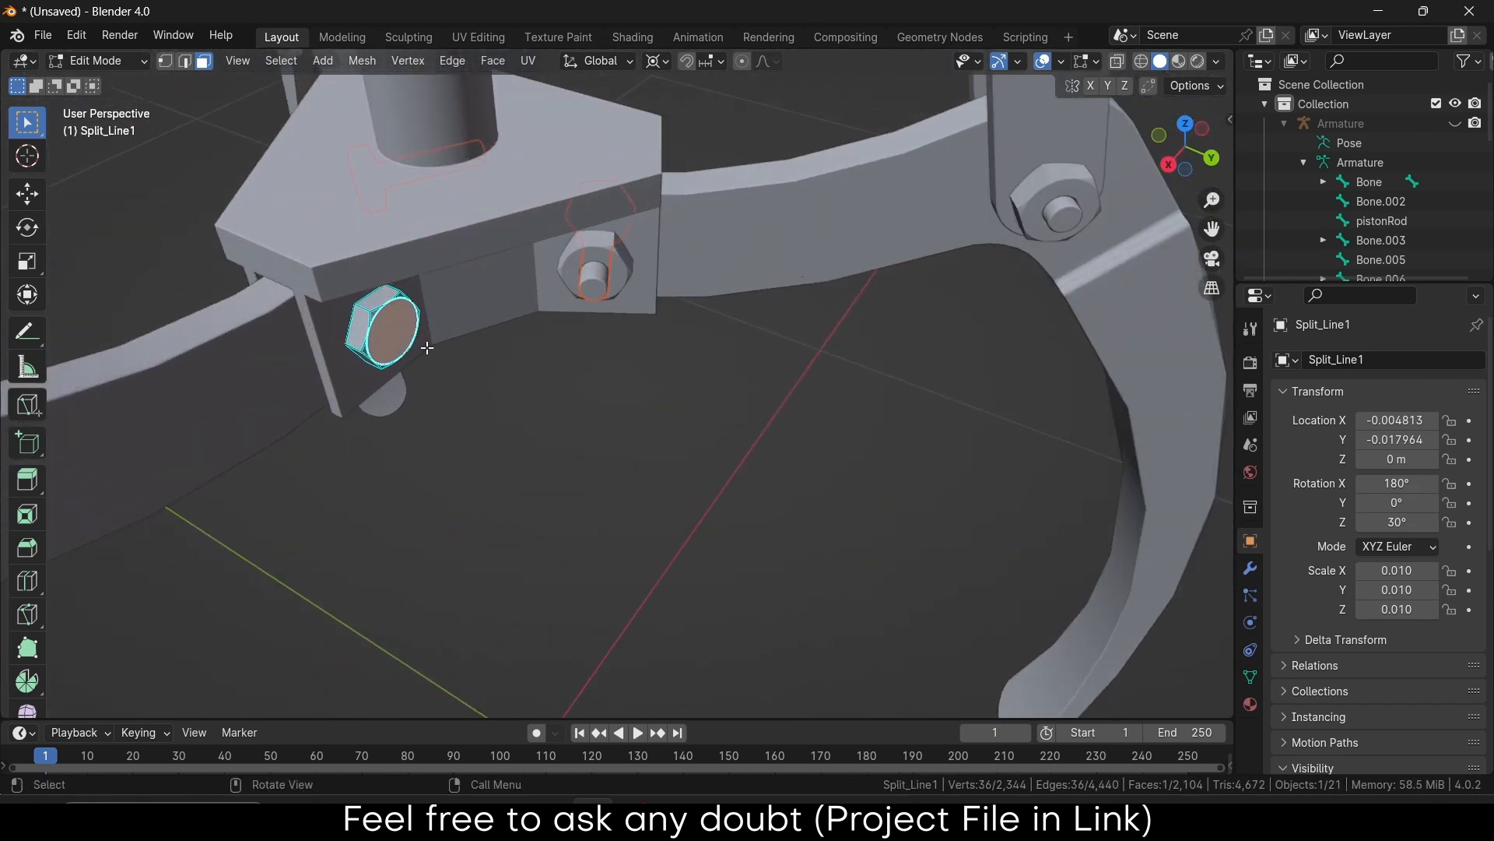
key(l)
key(p)
click(426, 347)
scroll(426, 347, down, 8)
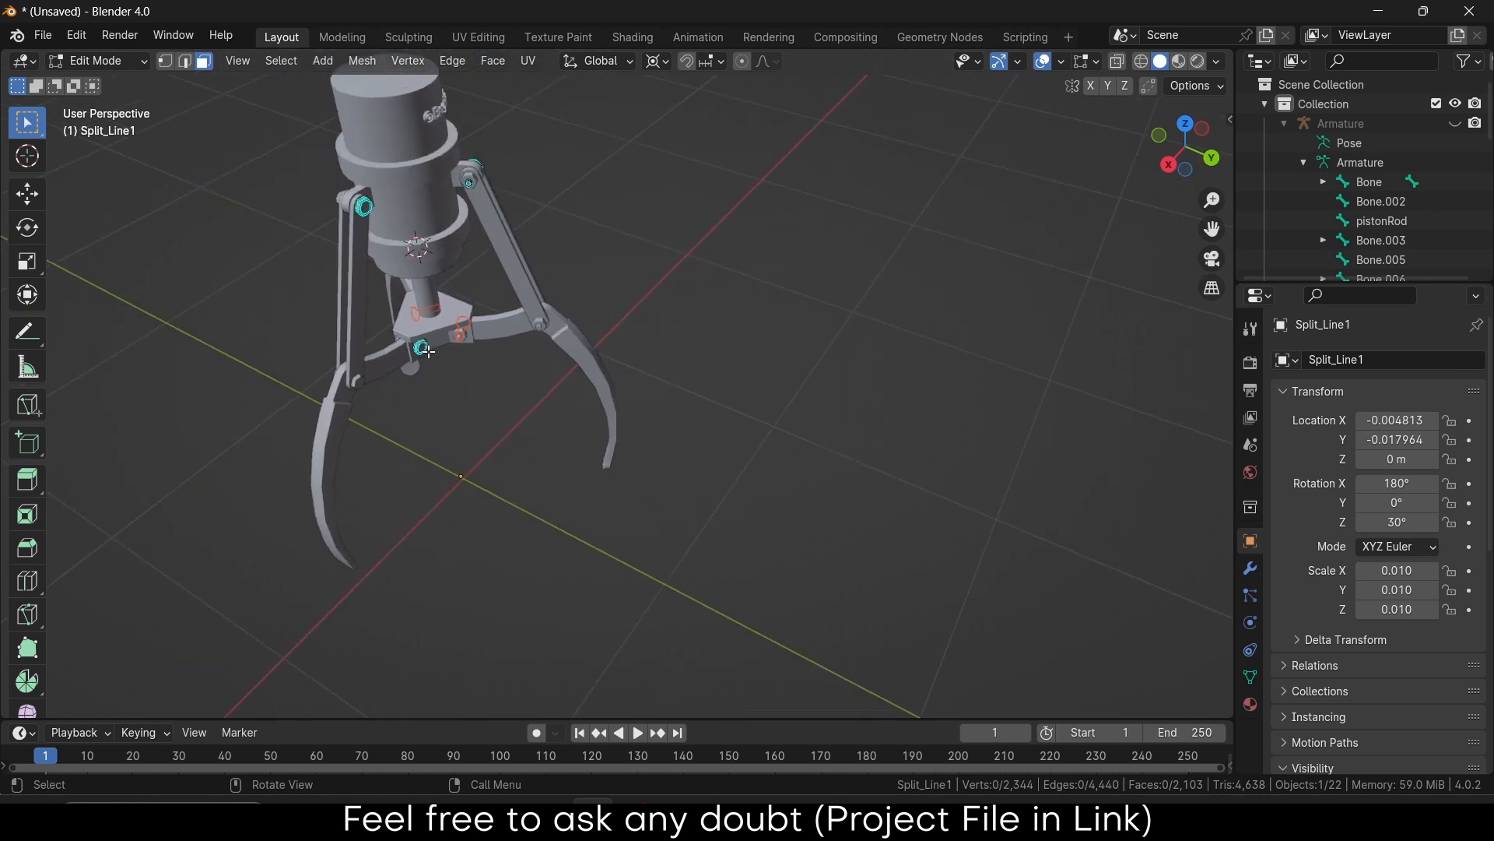
Back in Object Mode, select the separated bolt object
key(Tab)
scroll(466, 175, up, 3)
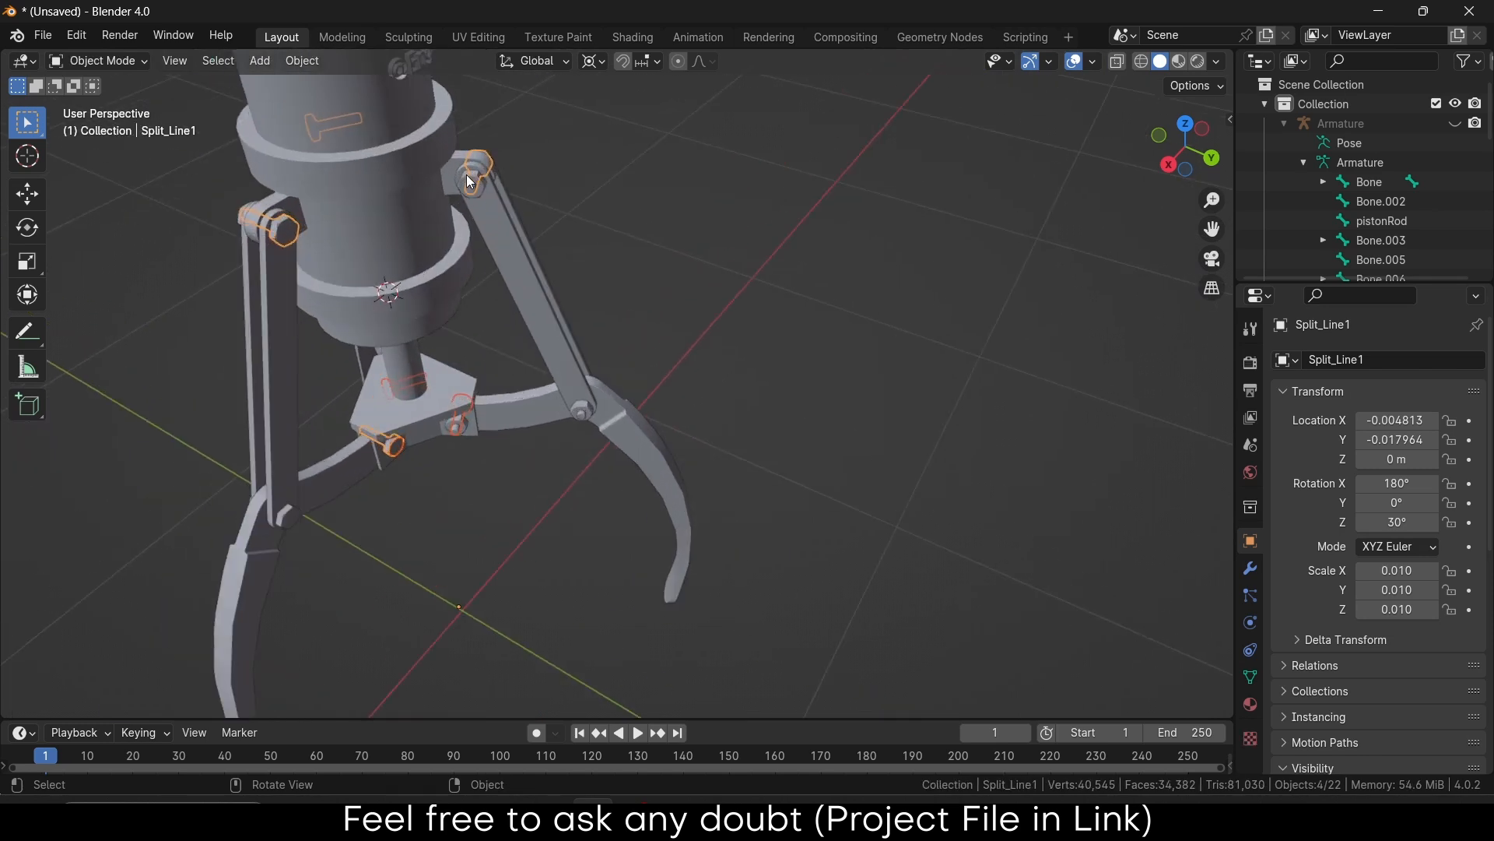
middle_drag(466, 174, 382, 184)
click(637, 248)
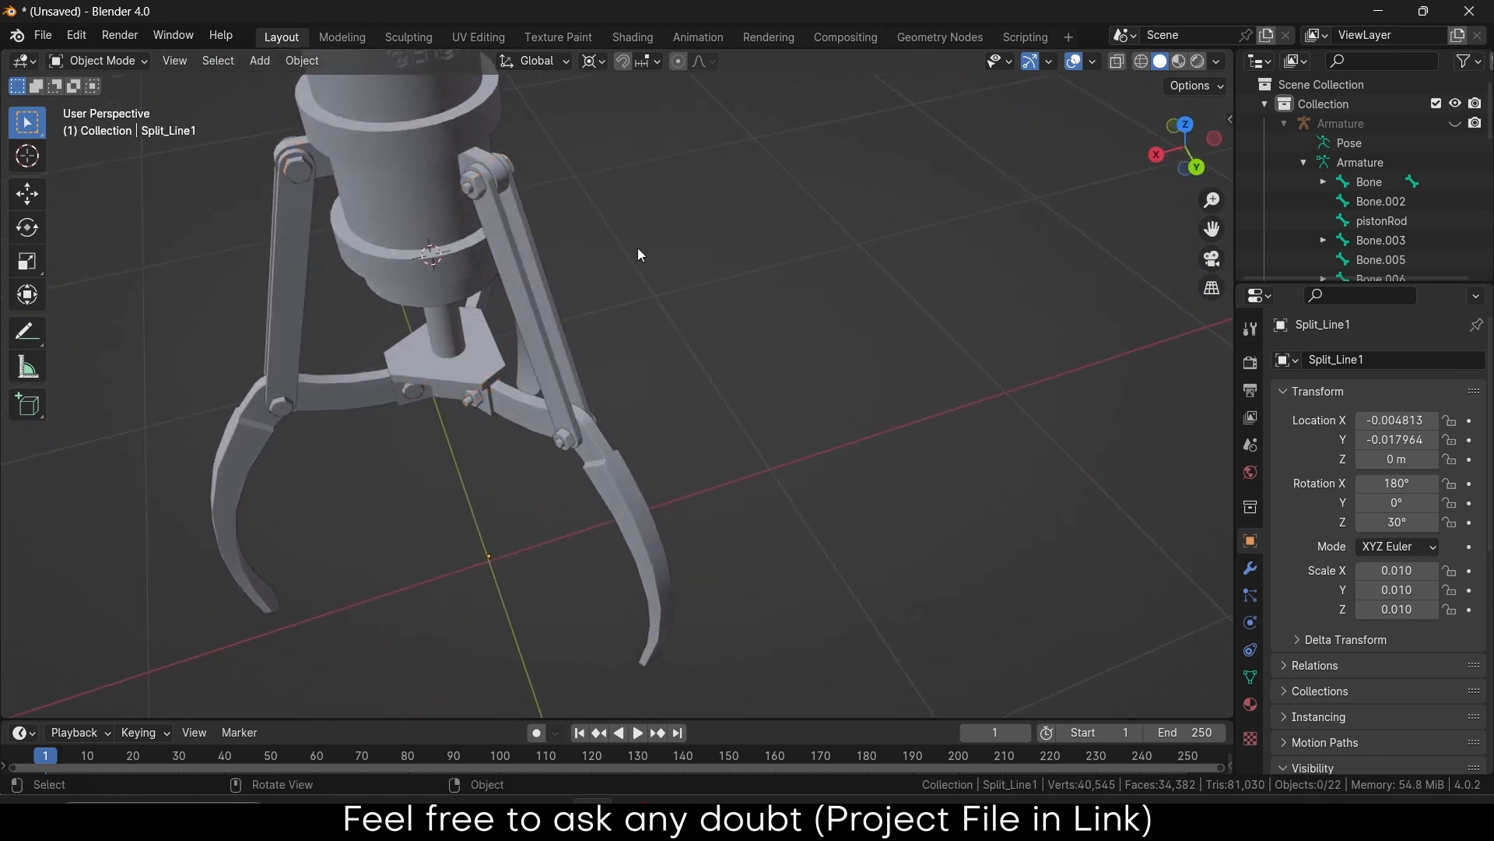
click(465, 187)
scroll(379, 413, up, 4)
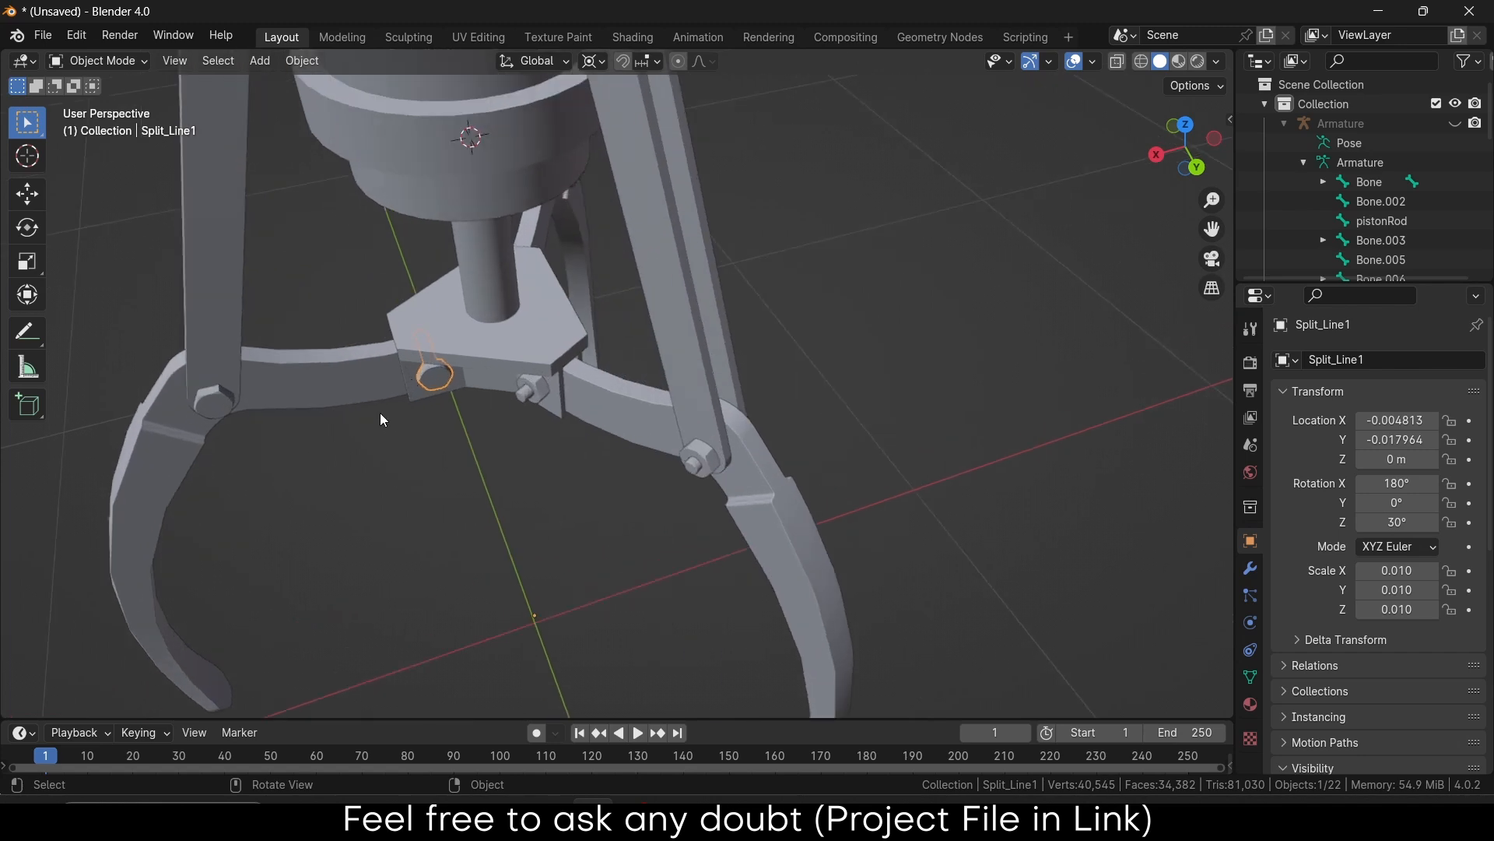
In Edit Mode on the bolt, narrow the selection to a single face of the lower nut
key(Tab)
click(441, 373)
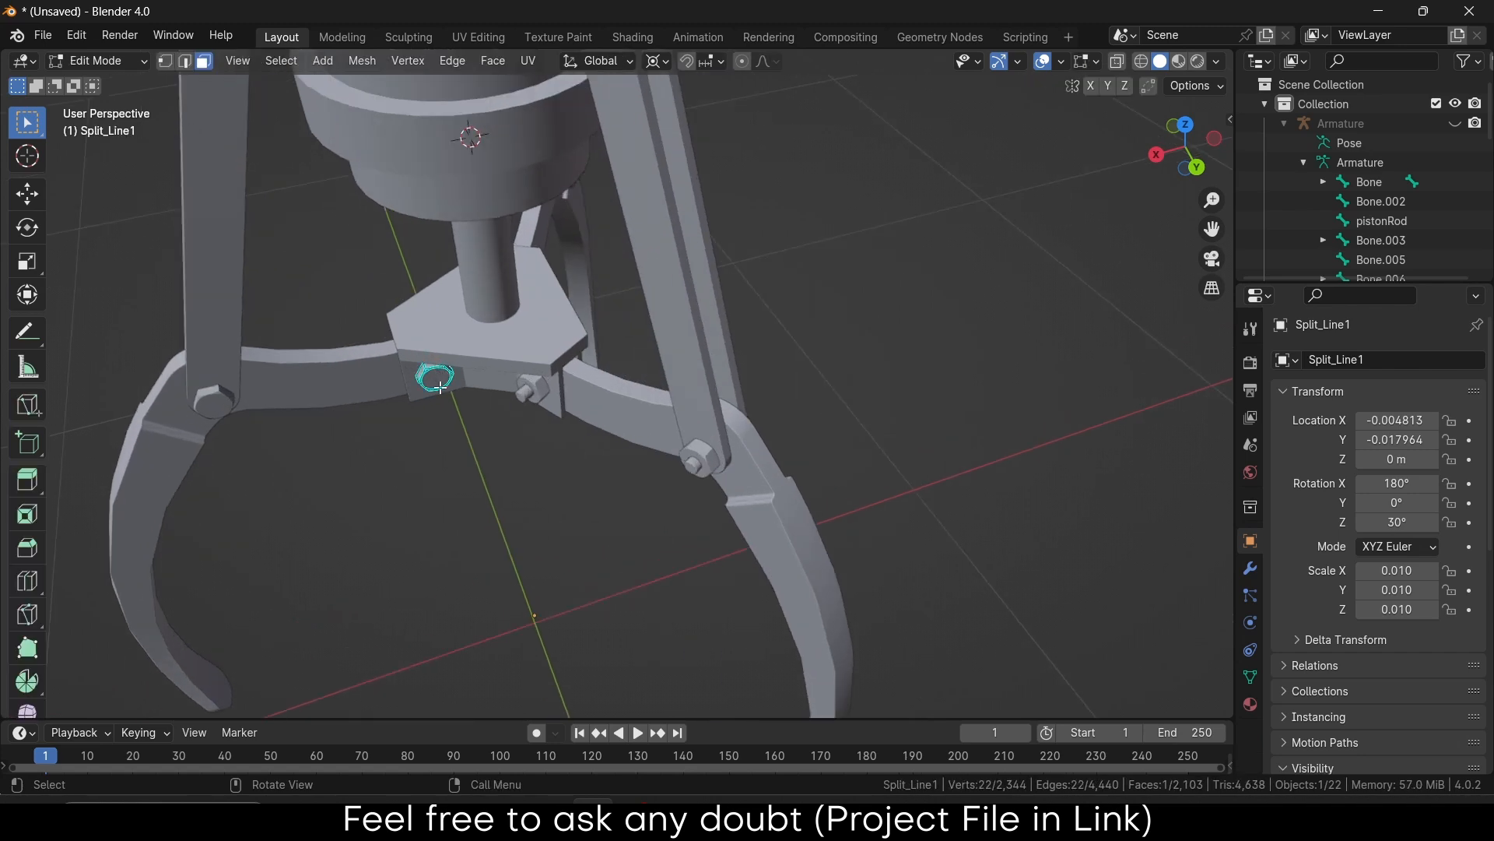
click(440, 376)
scroll(440, 369, up, 4)
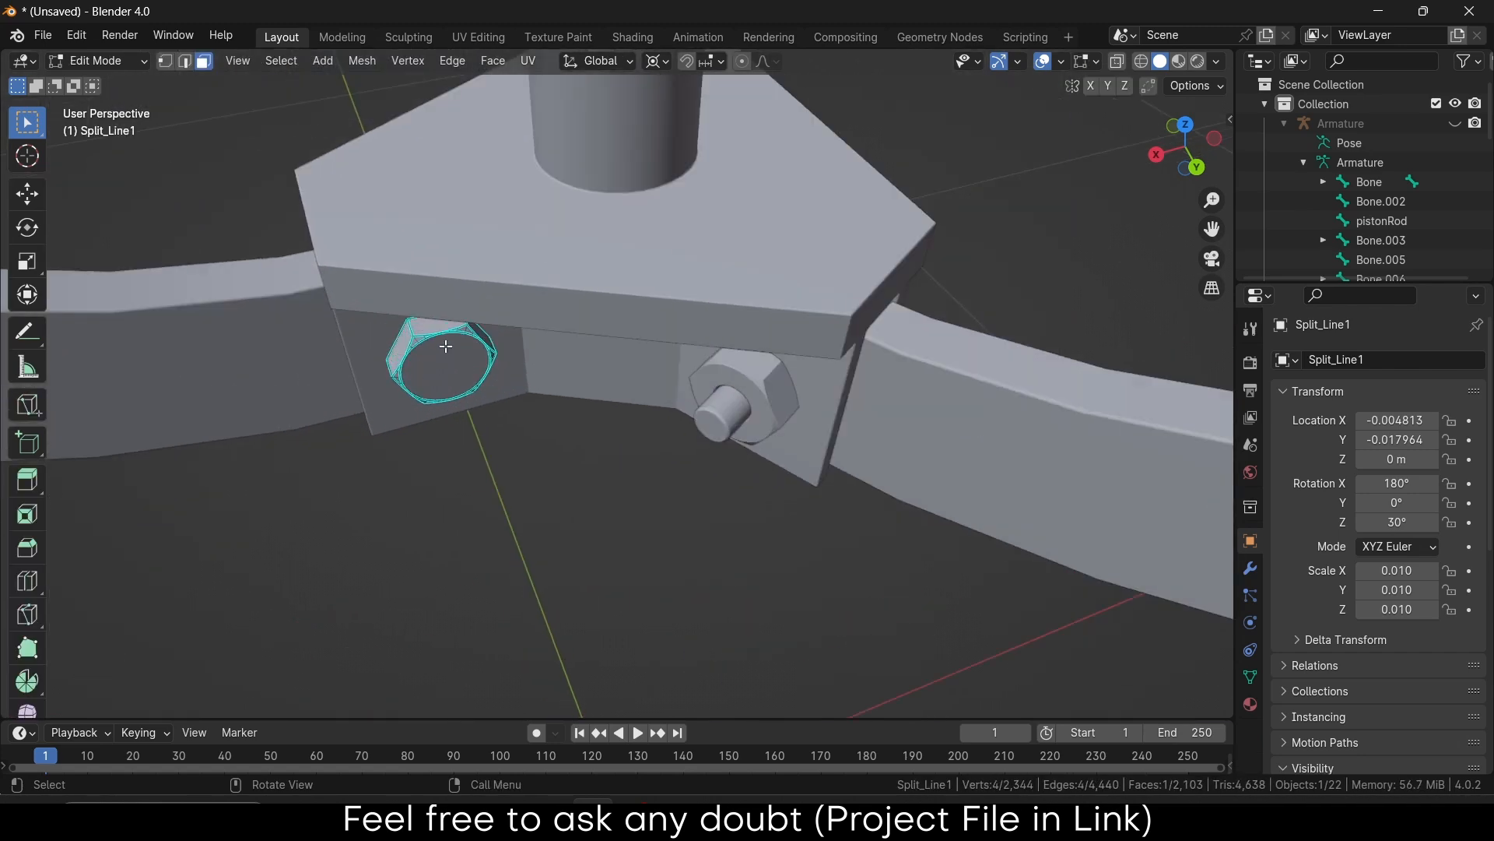
click(428, 337)
key(l)
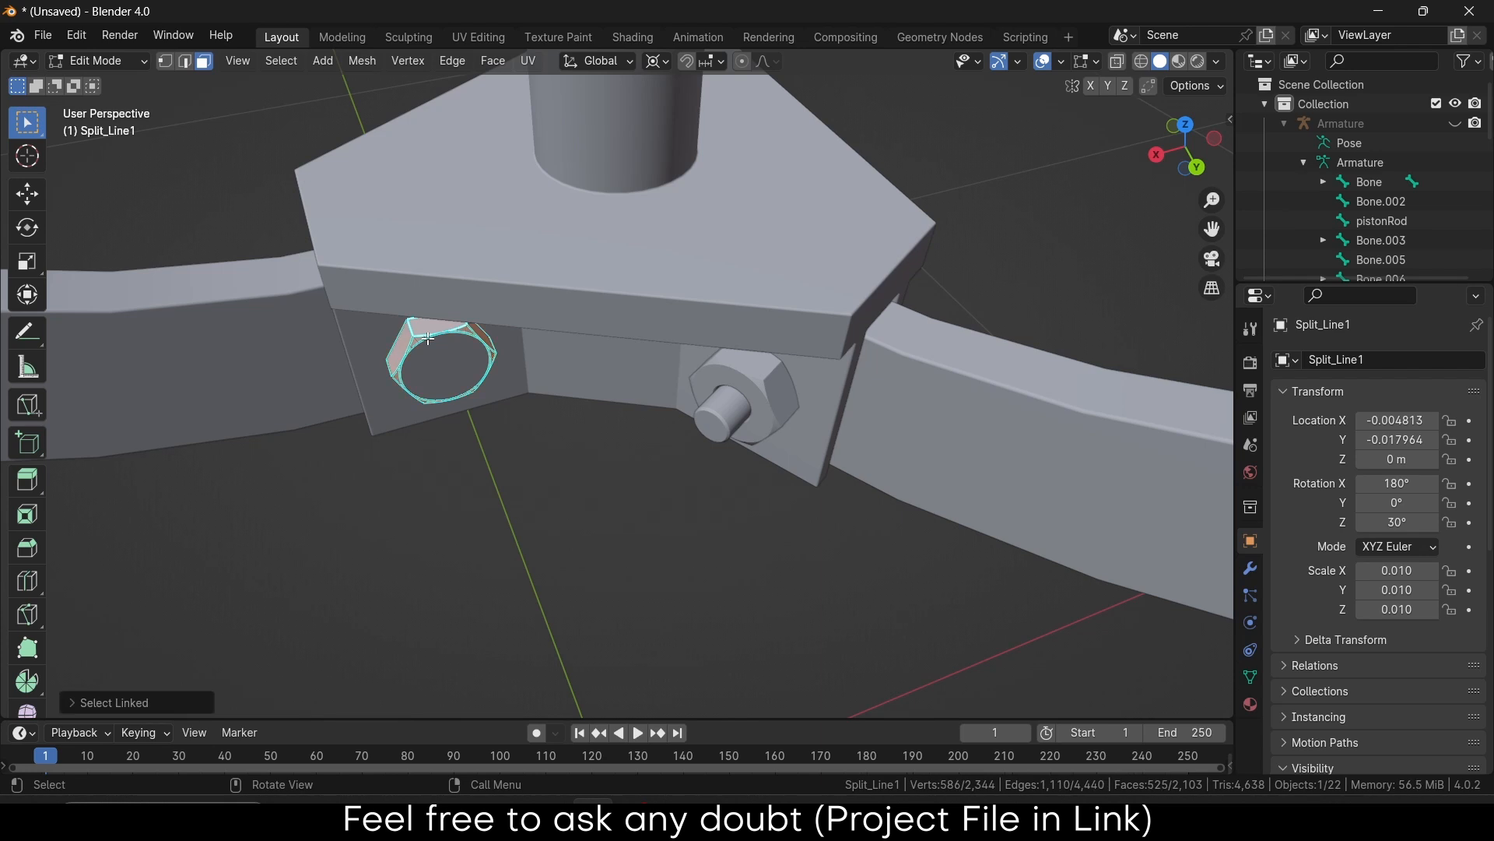
key(p)
key(Escape)
click(450, 356)
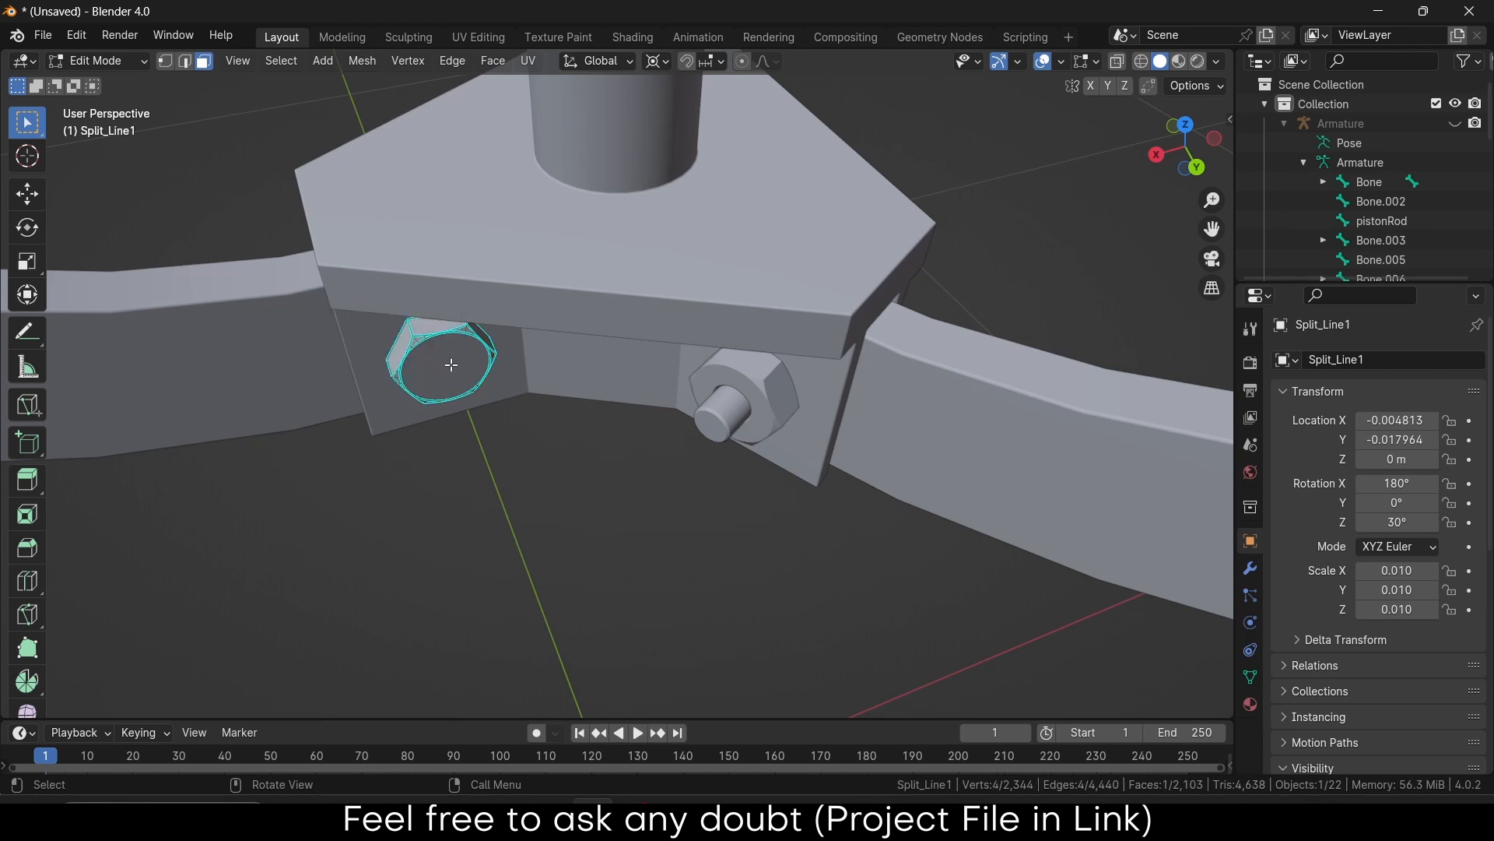
scroll(455, 350, up, 4)
Try selecting the ring and the nut in Edit Mode, undoing the unwanted selections
middle_drag(448, 316, 477, 290)
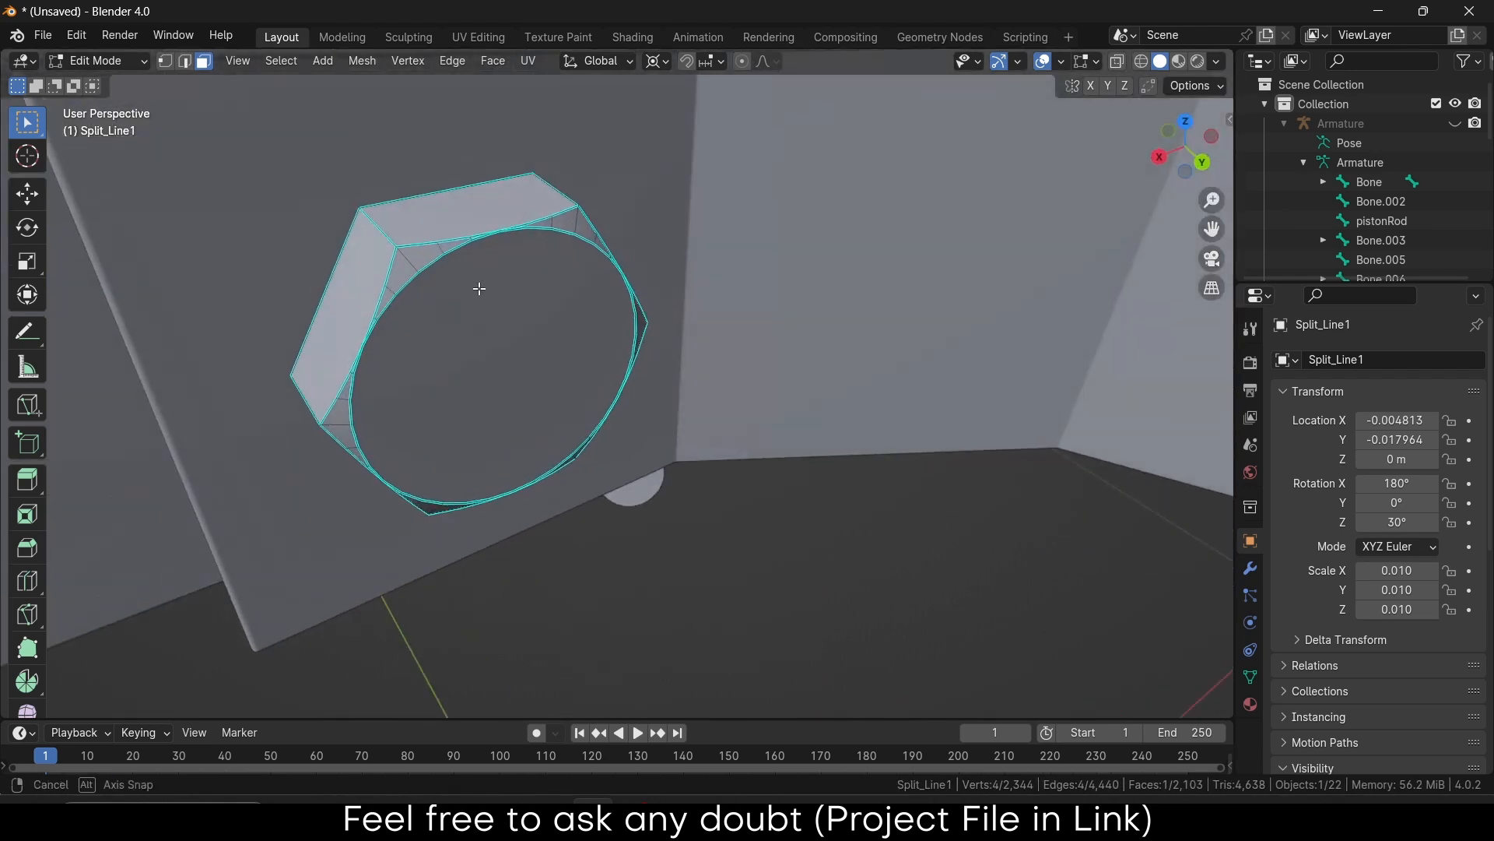
key(Tab)
click(470, 331)
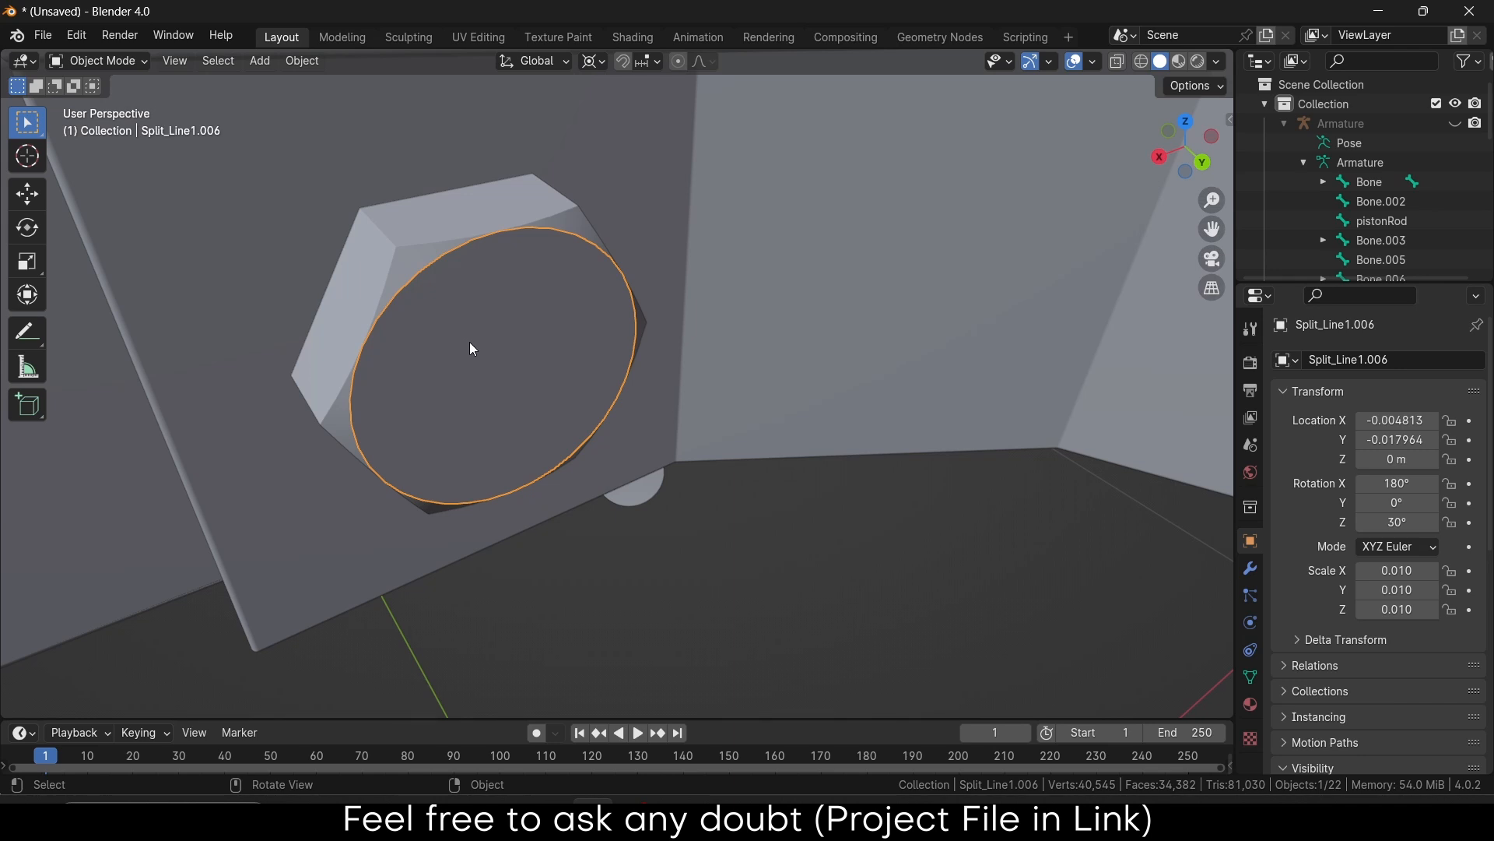
key(Tab)
click(470, 342)
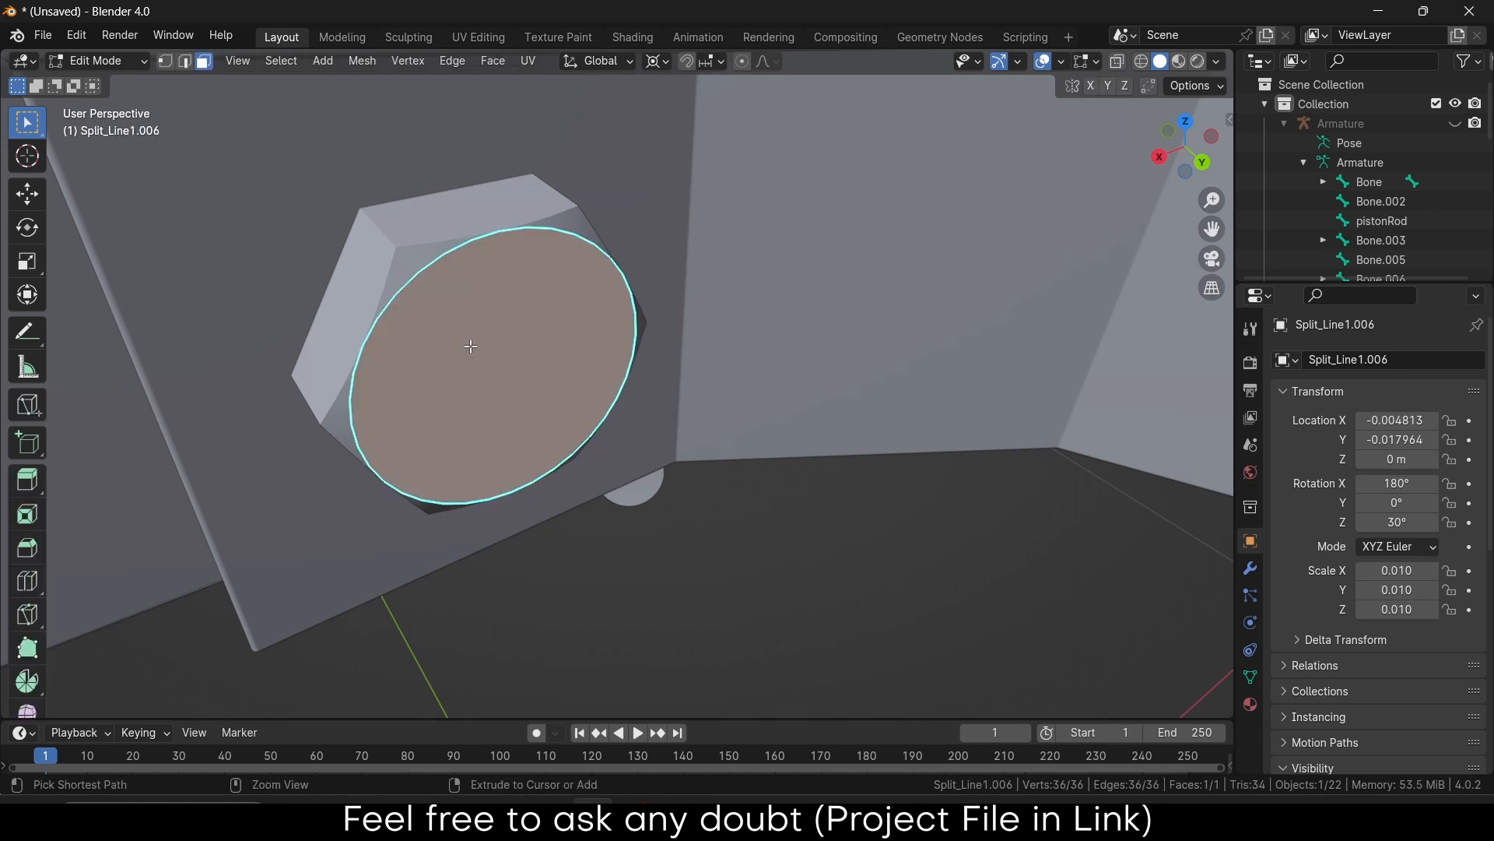
key(ctrl+z)
key(ctrl+z)
key(ctrl+z)
click(472, 353)
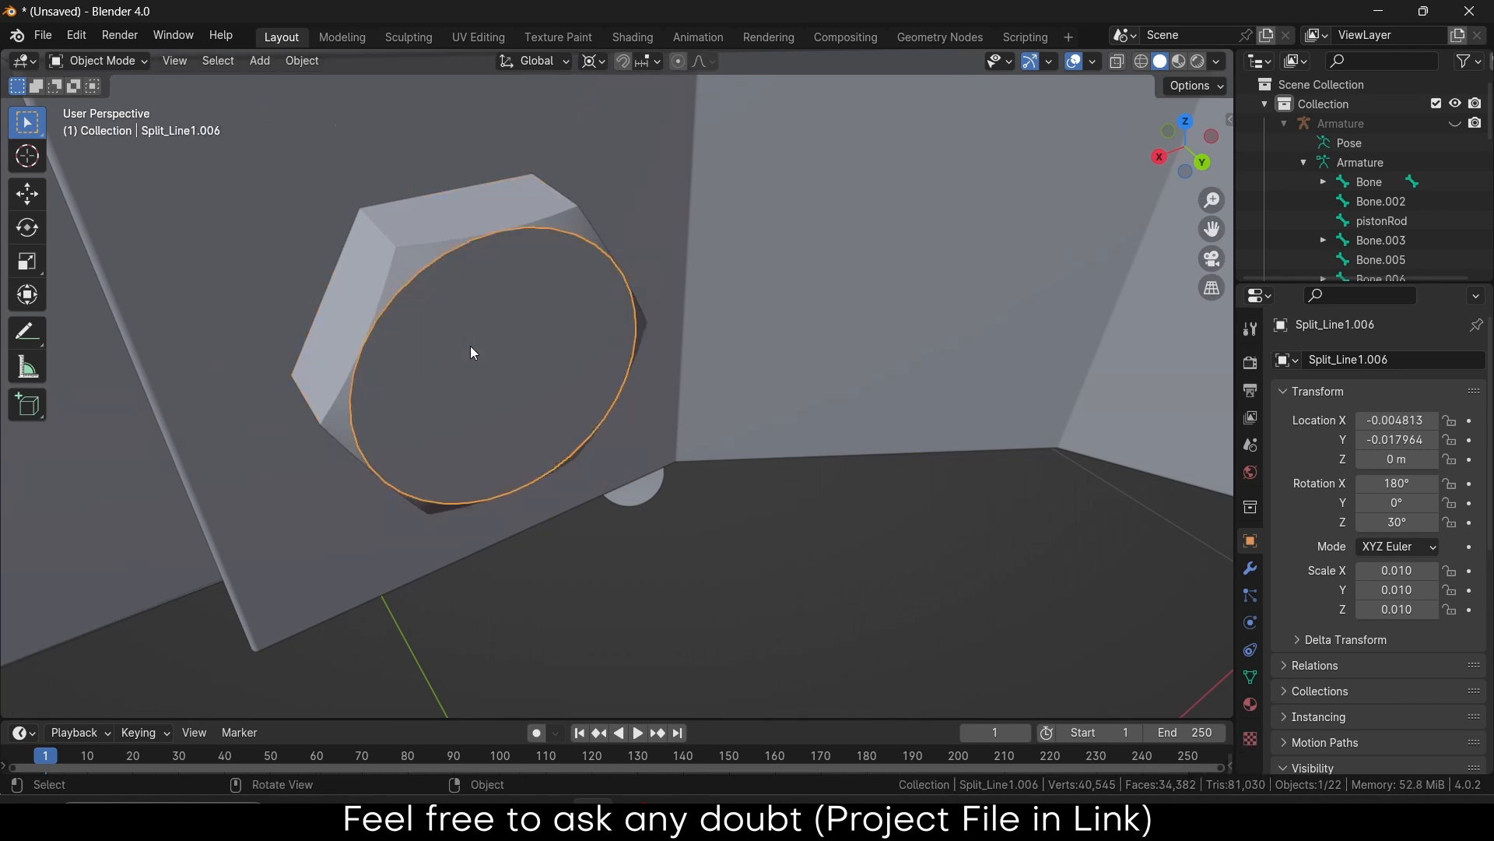
click(475, 347)
key(Tab)
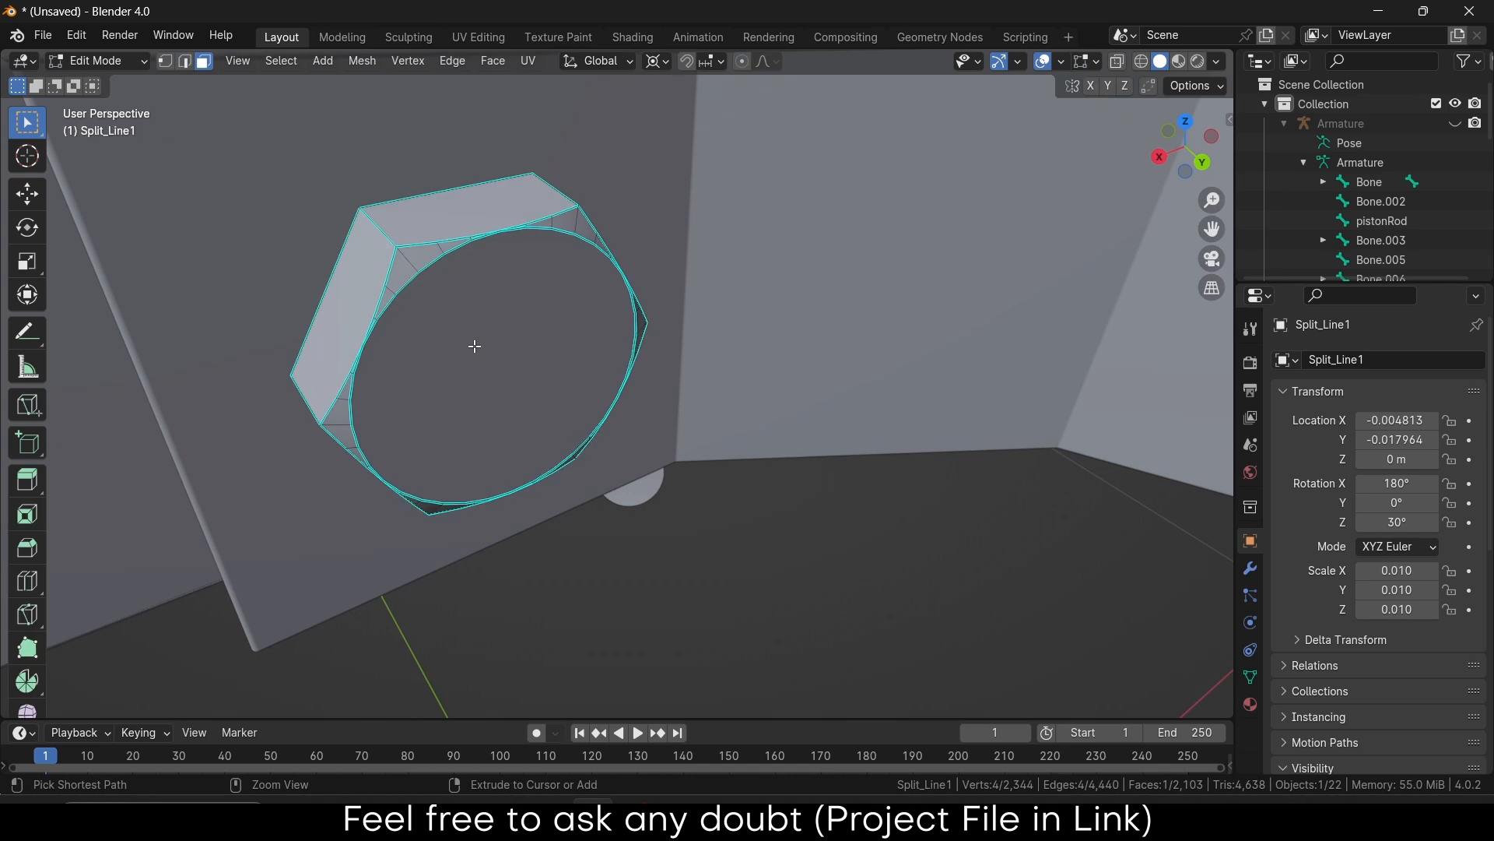
key(ctrl+l)
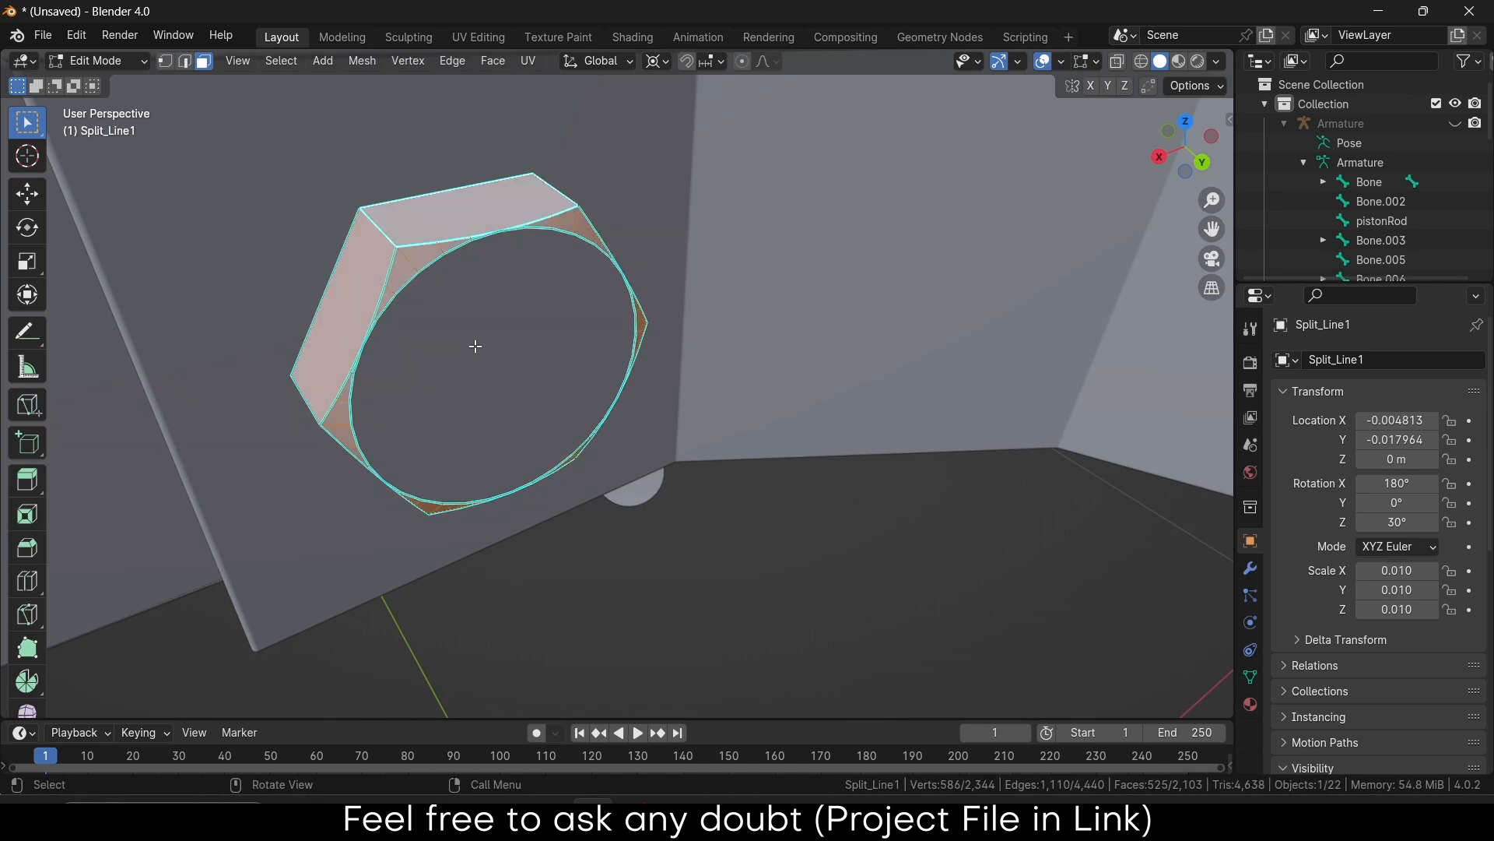
key(ctrl+z)
key(ctrl+z)
key(Tab)
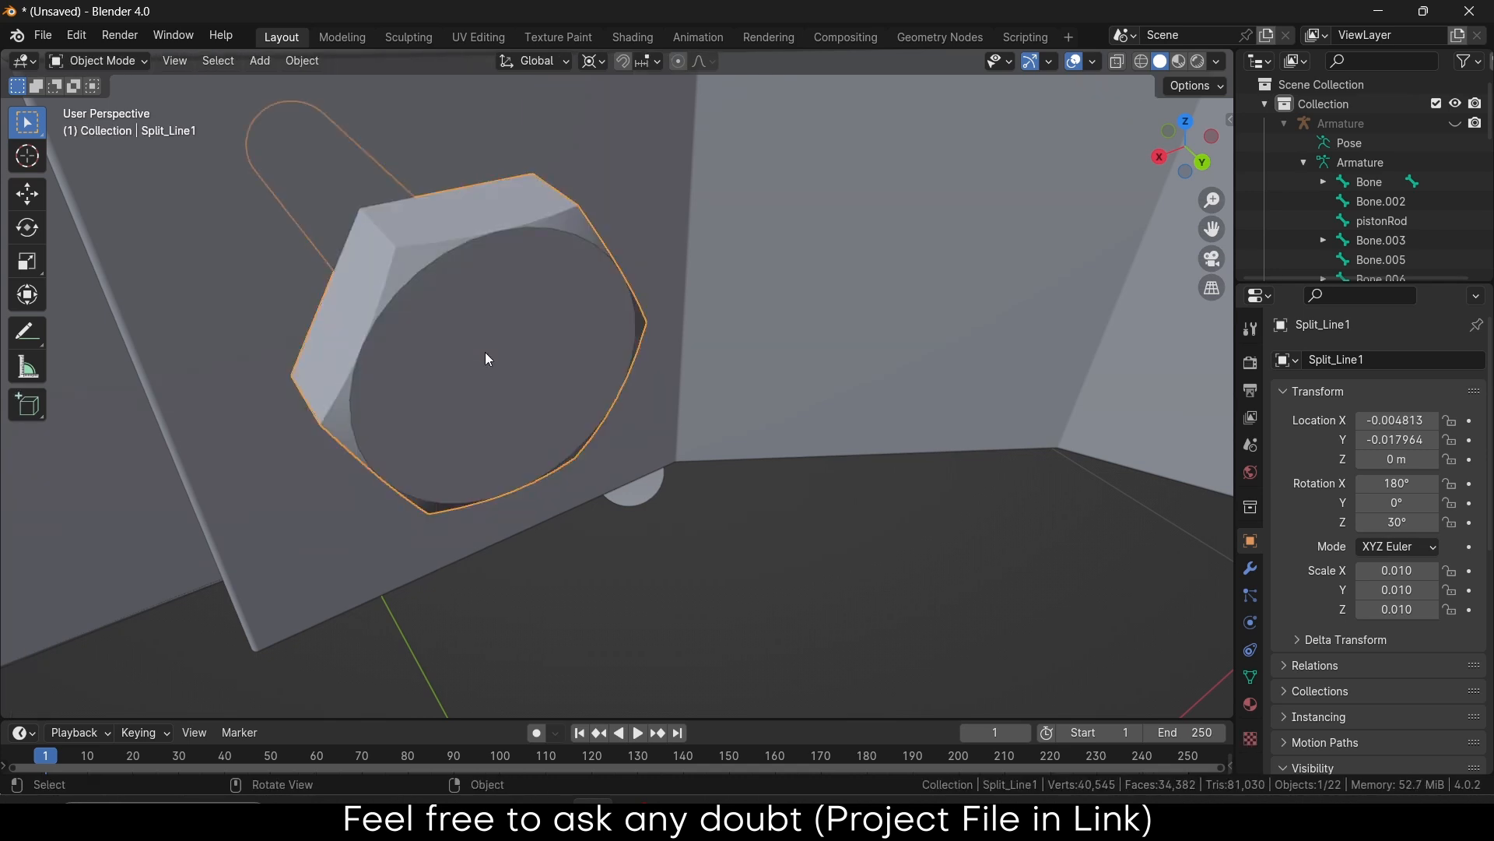
Separate the hex nut into its own object, Split_Line1.007
click(487, 354)
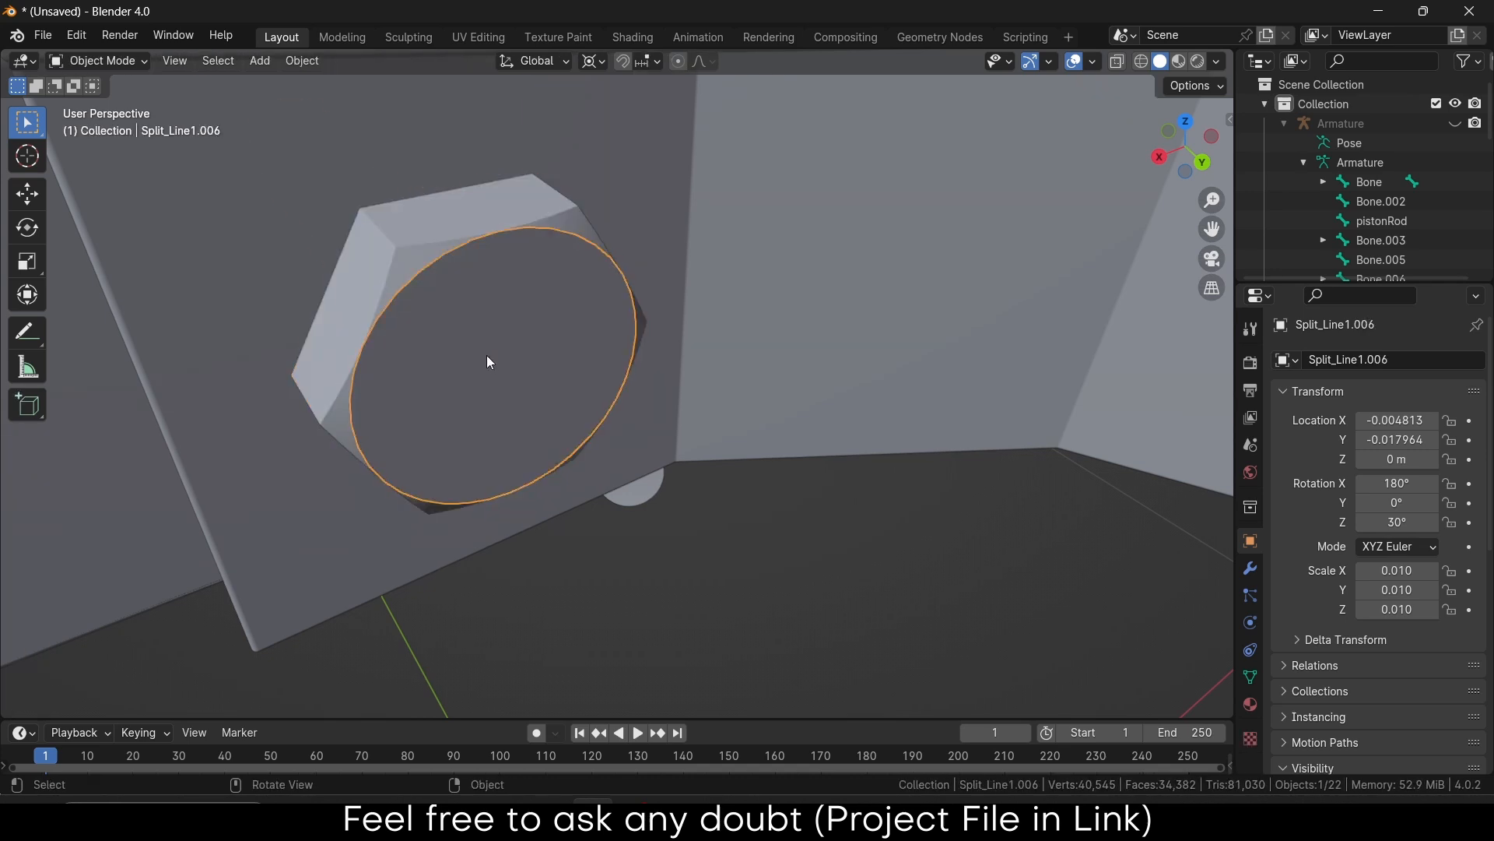
click(382, 285)
key(Tab)
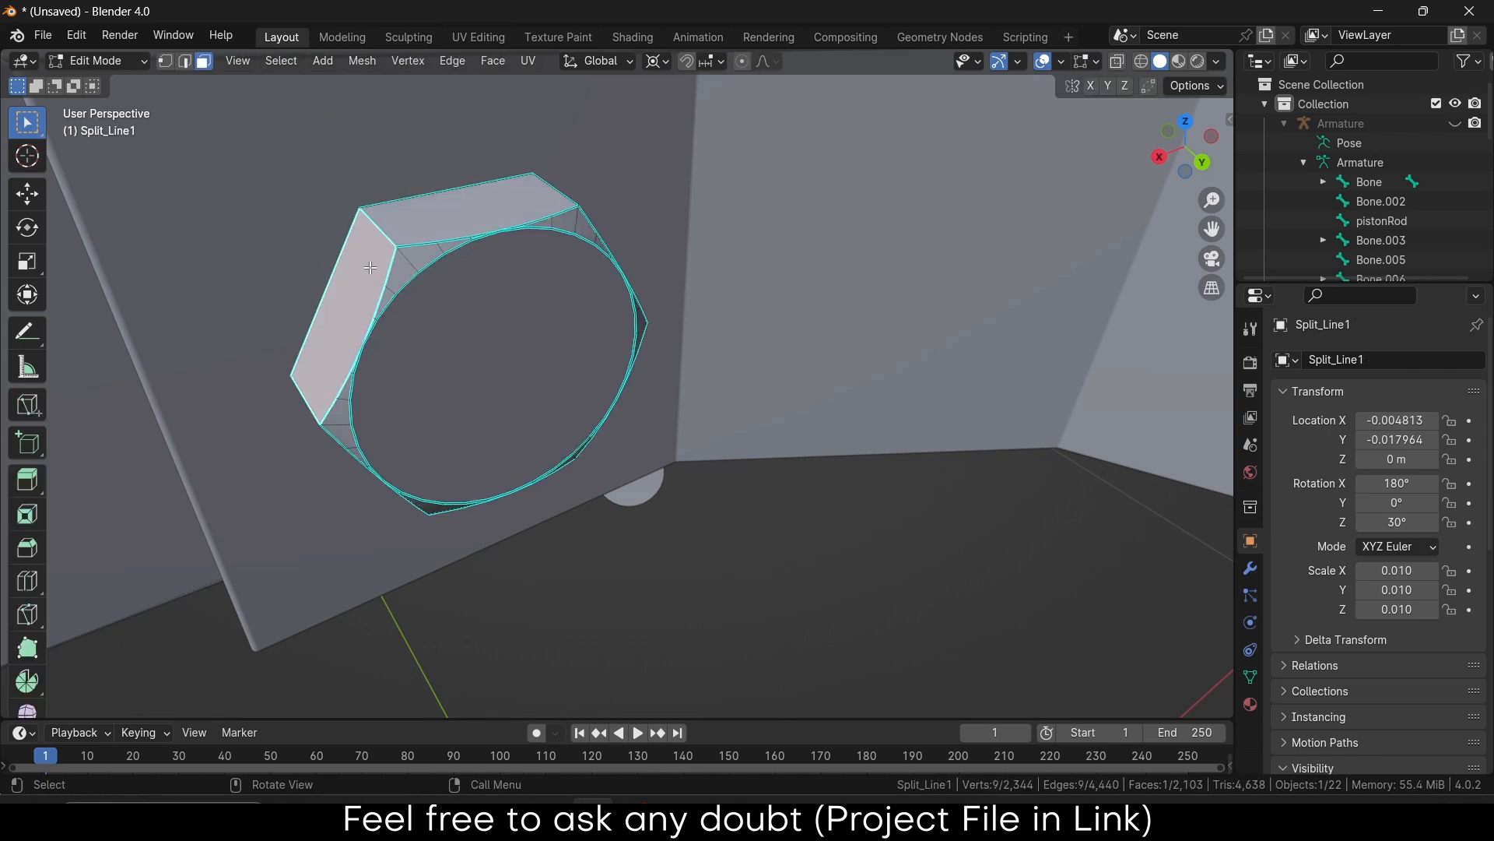
key(l)
click(371, 267)
key(l)
key(p)
click(371, 268)
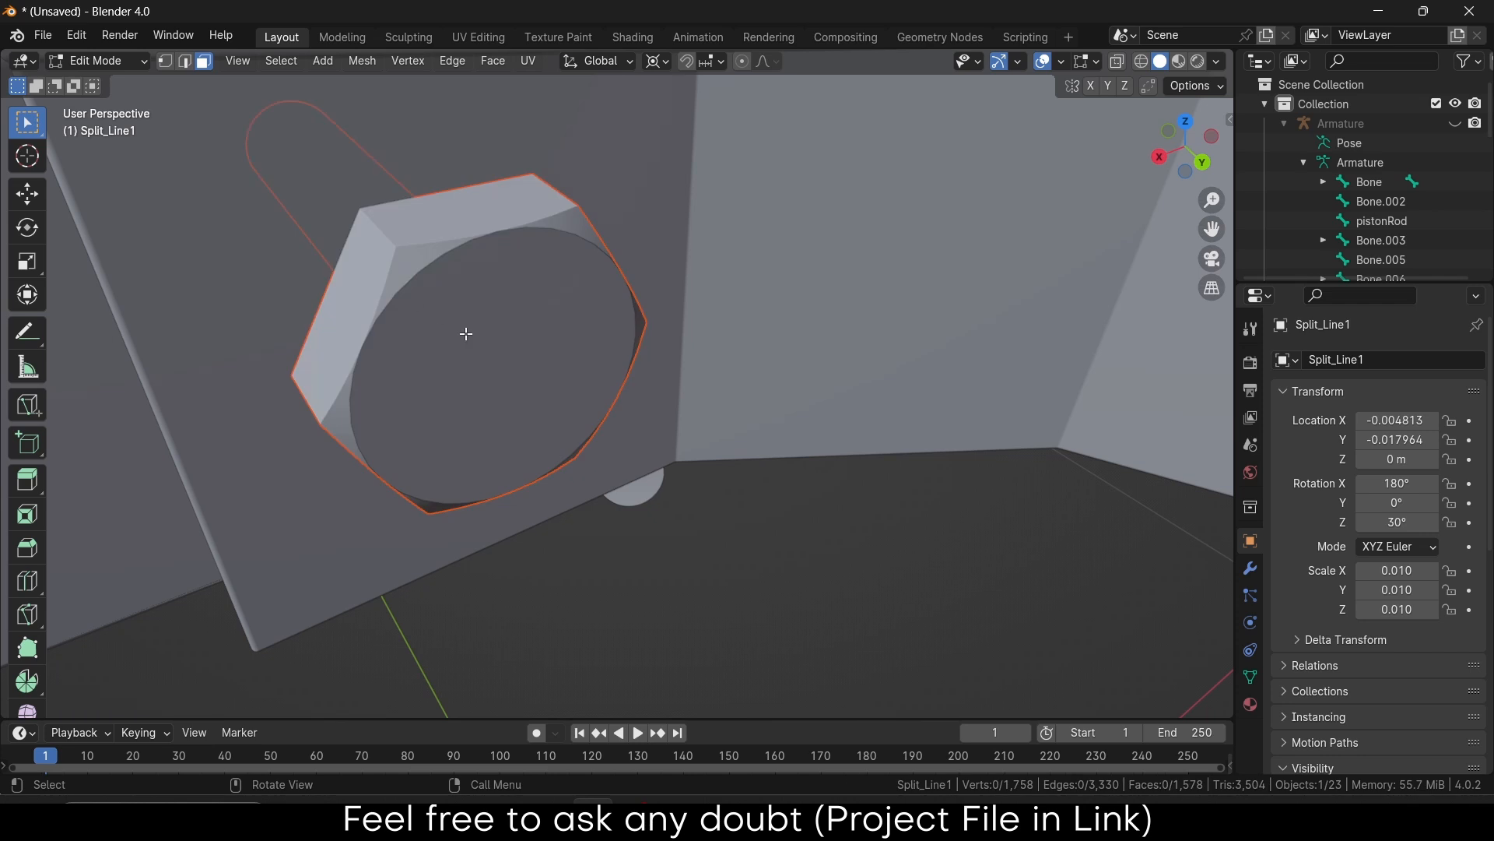
In Object Mode, select the ring, then the new hex nut as active
key(Tab)
click(502, 334)
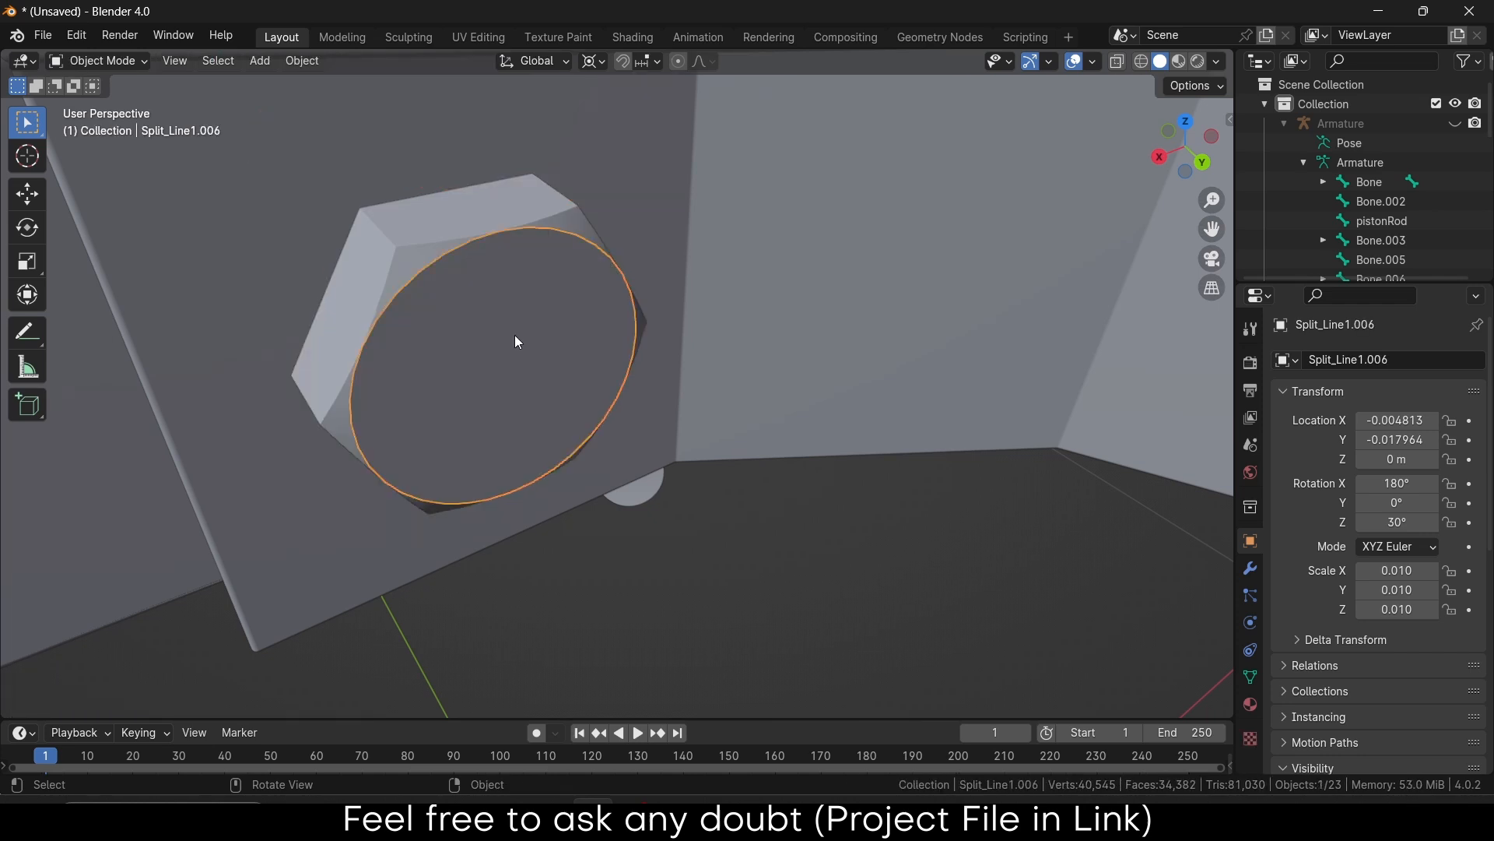
shift+click(380, 291)
Parent the ring to the hex nut and test-move the ring on its own
key(ctrl+p)
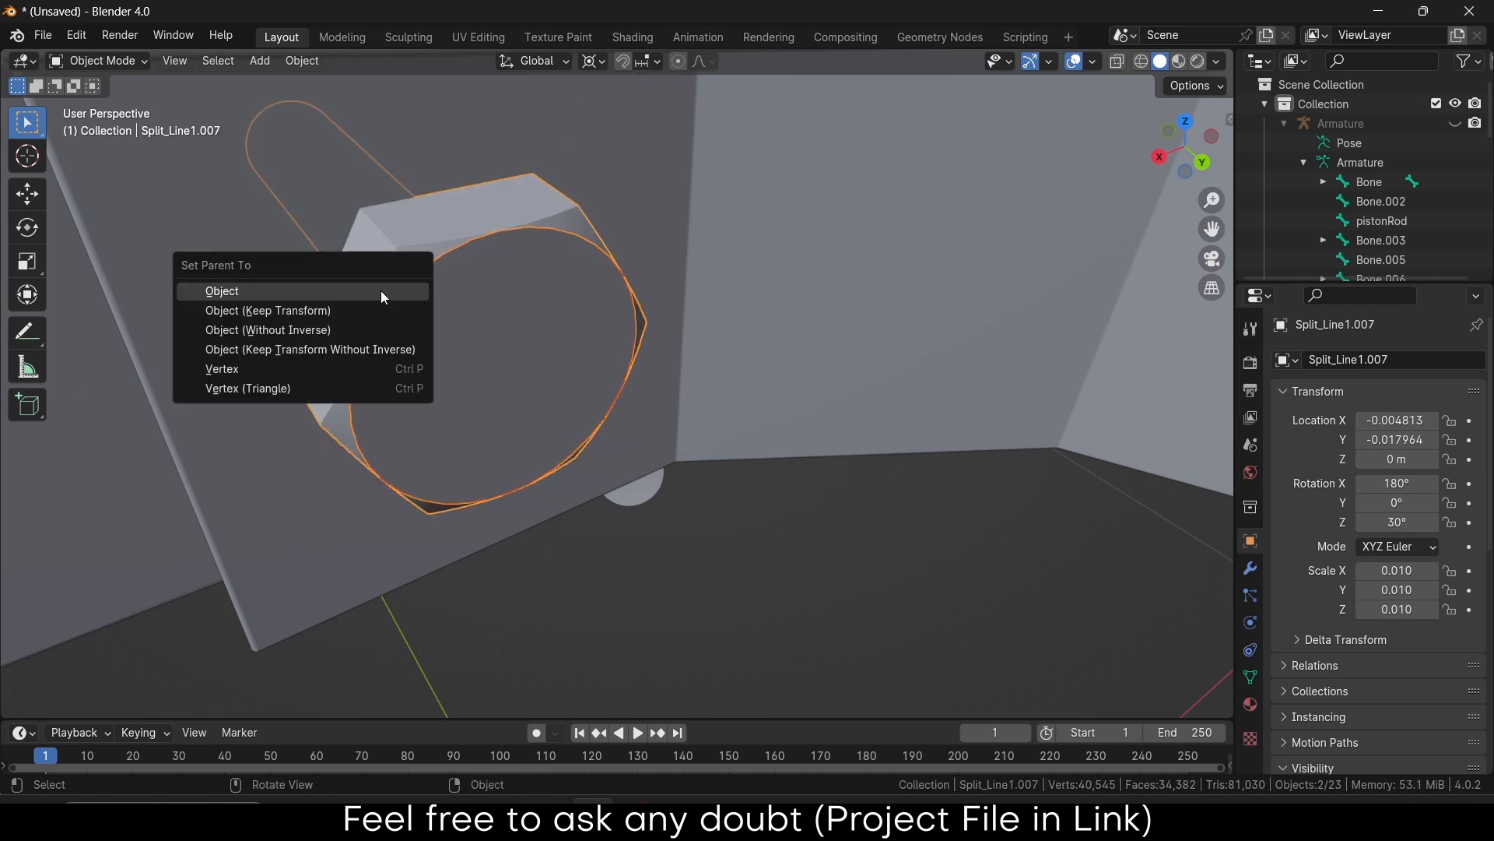
click(380, 292)
scroll(439, 343, down, 3)
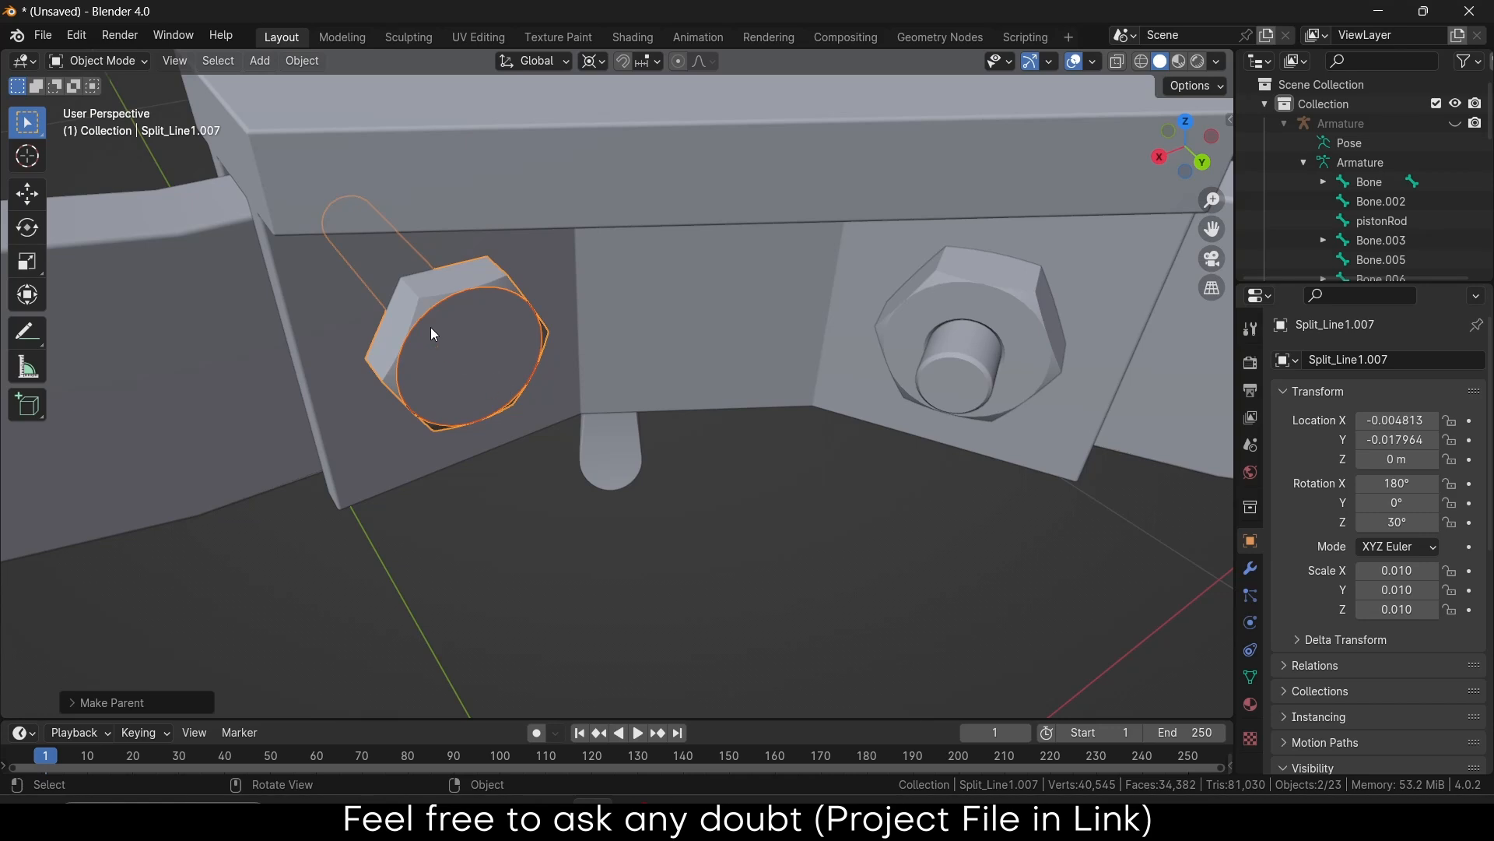
click(492, 347)
key(g)
right_click(488, 411)
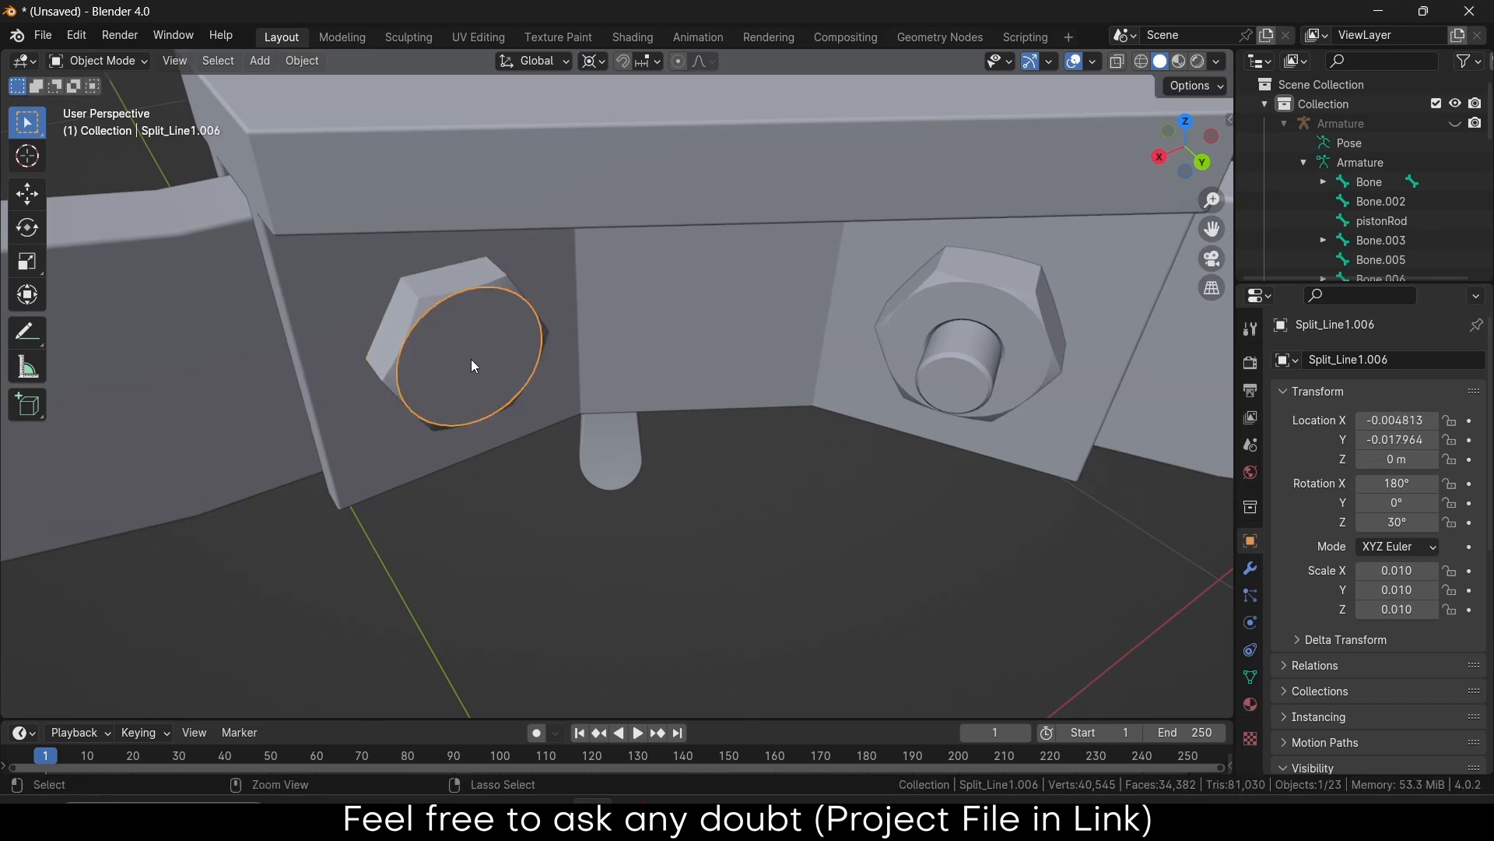
Join the ring into the hex nut so Split_Line1.007 is one object
shift+click(436, 290)
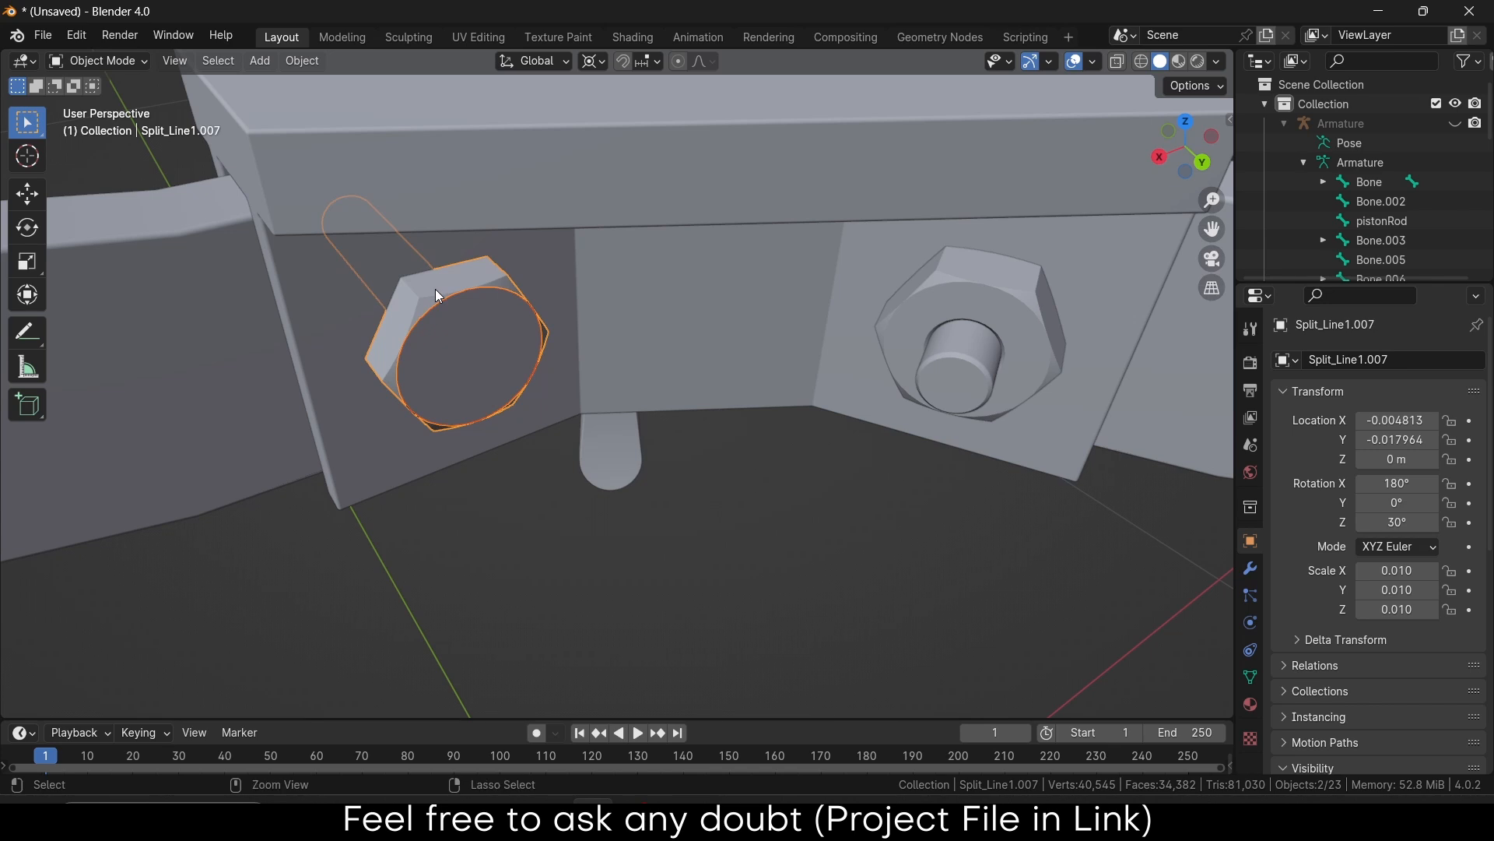
key(ctrl+j)
click(606, 543)
click(435, 343)
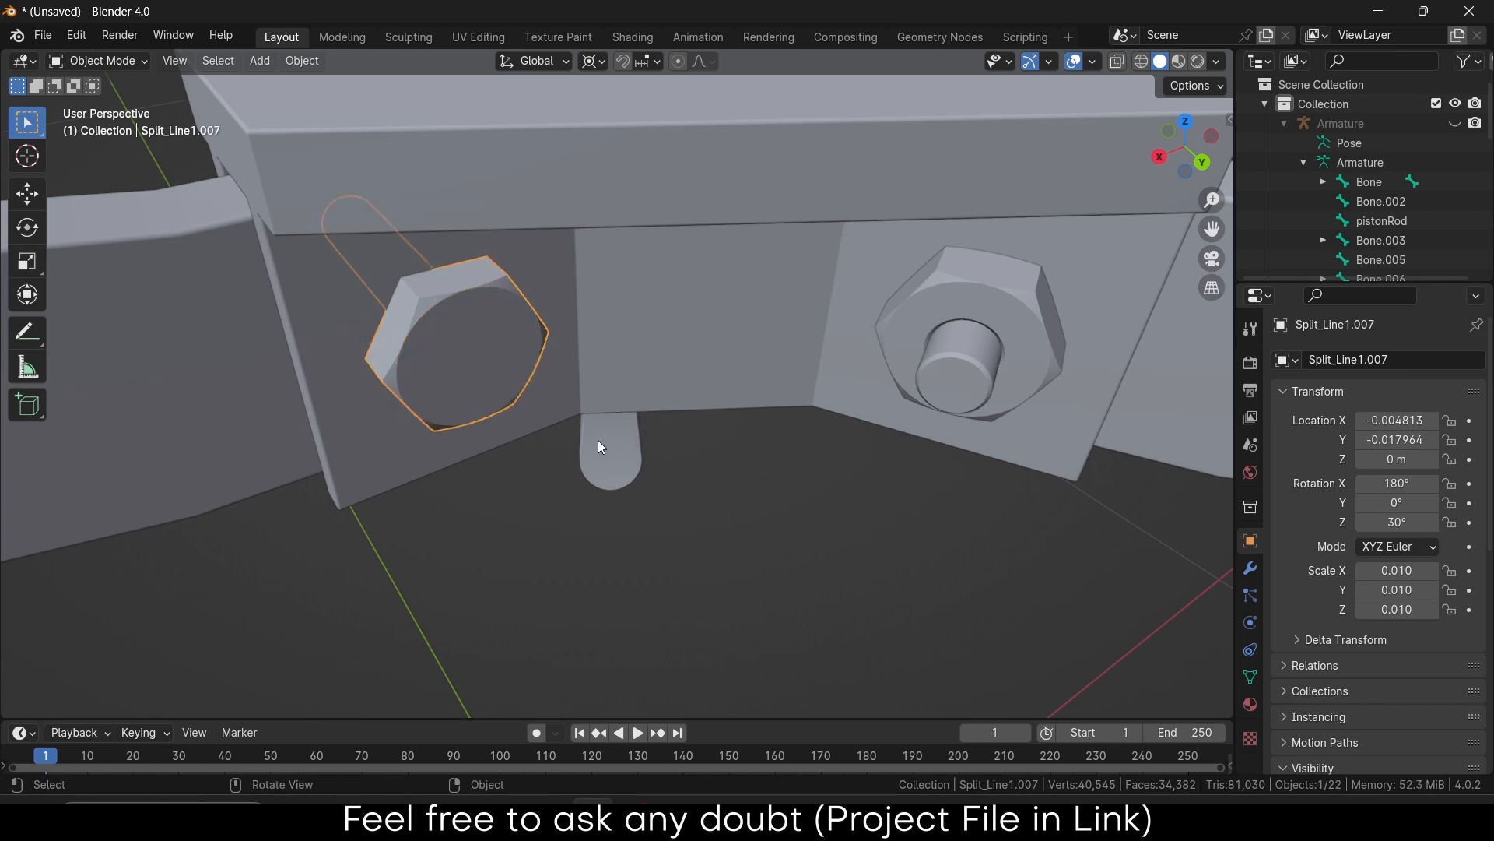
scroll(605, 448, down, 10)
scroll(625, 340, up, 5)
scroll(623, 347, up, 2)
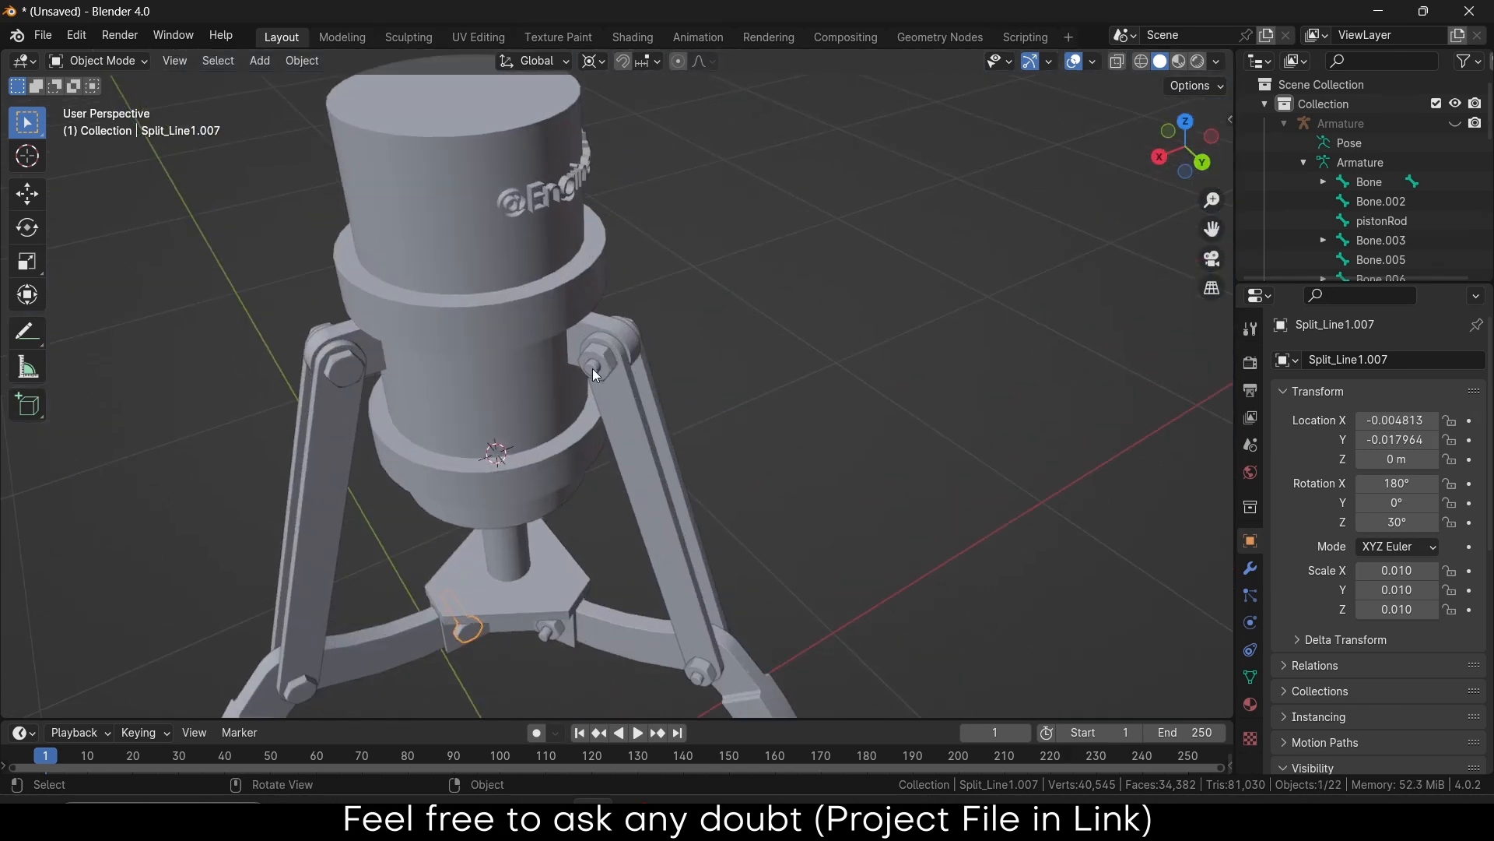
Check the top joint's hex nut, then select the bolt at the lower-left claw joint
click(592, 369)
click(609, 362)
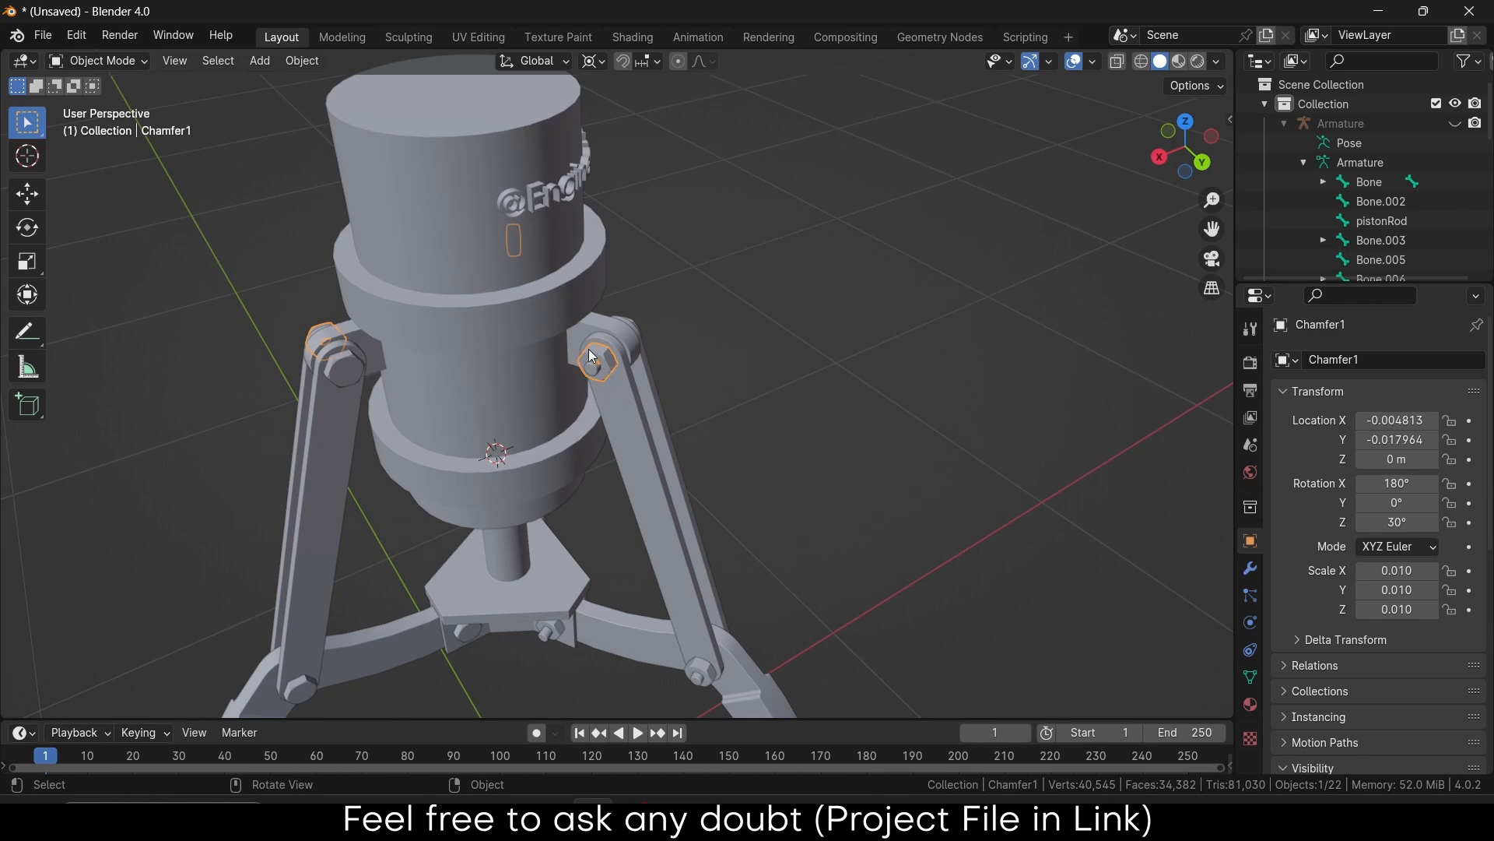
scroll(451, 467, down, 5)
shift+middle_drag(353, 592, 433, 443)
scroll(433, 444, up, 6)
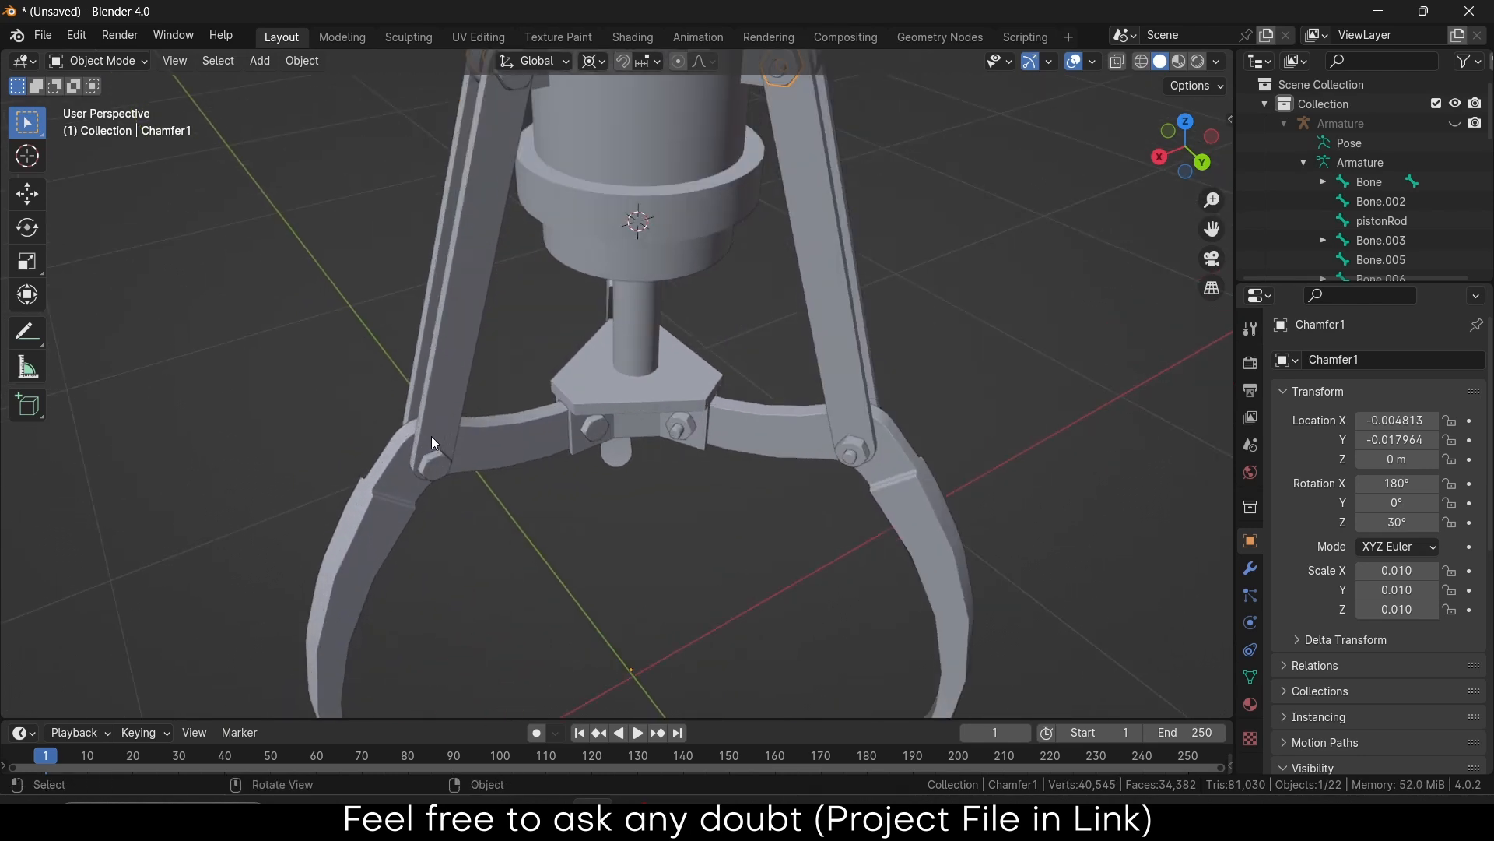
click(434, 510)
middle_drag(434, 510, 325, 527)
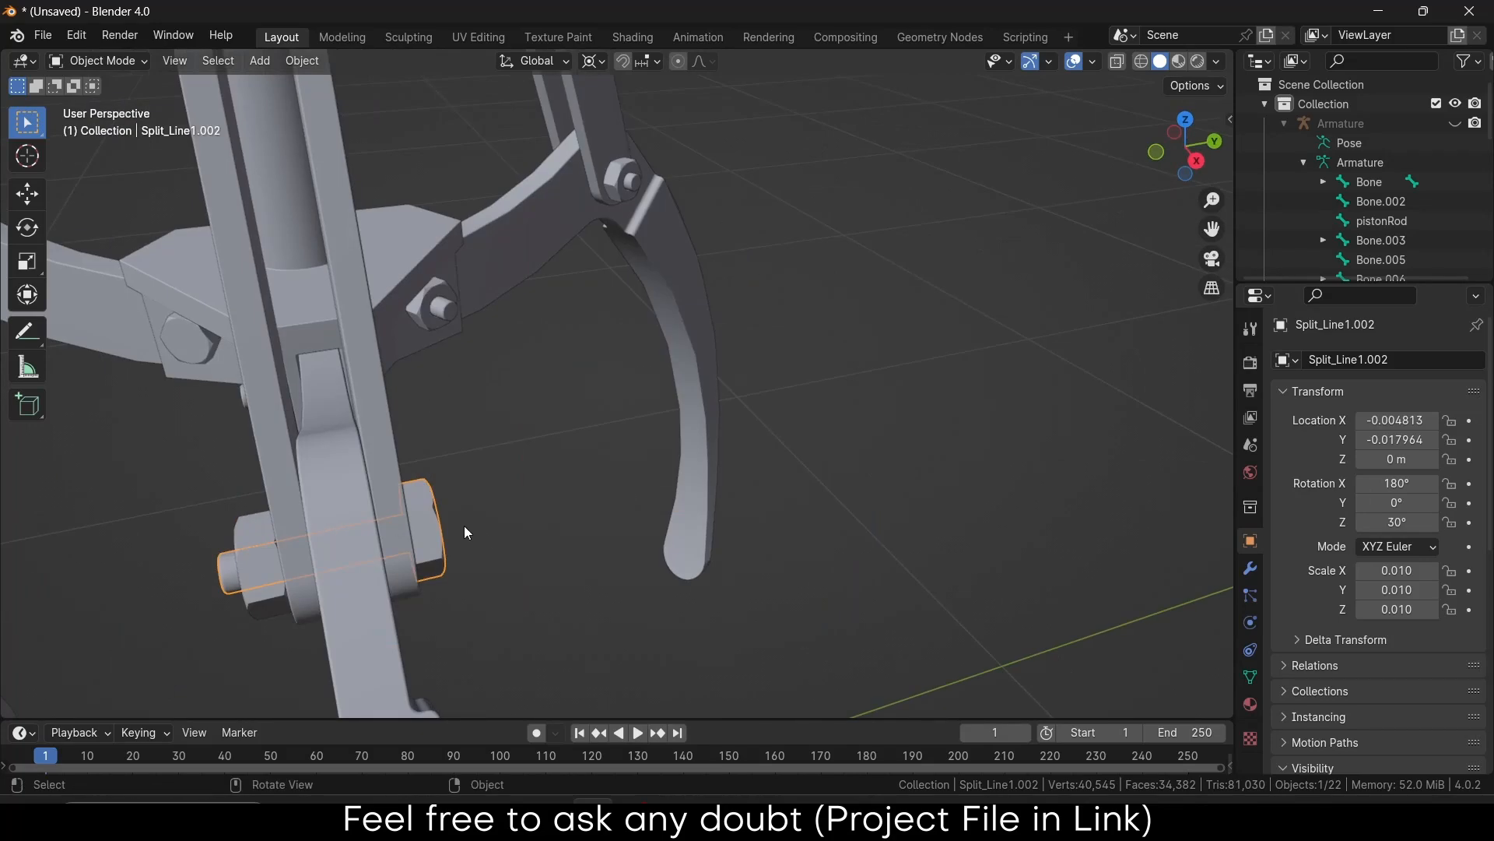
On the lower-left joint, parent the nut to its bolt and the bolt to the claw arm
key(g)
right_click(412, 529)
click(260, 549)
shift+click(432, 515)
key(ctrl+p)
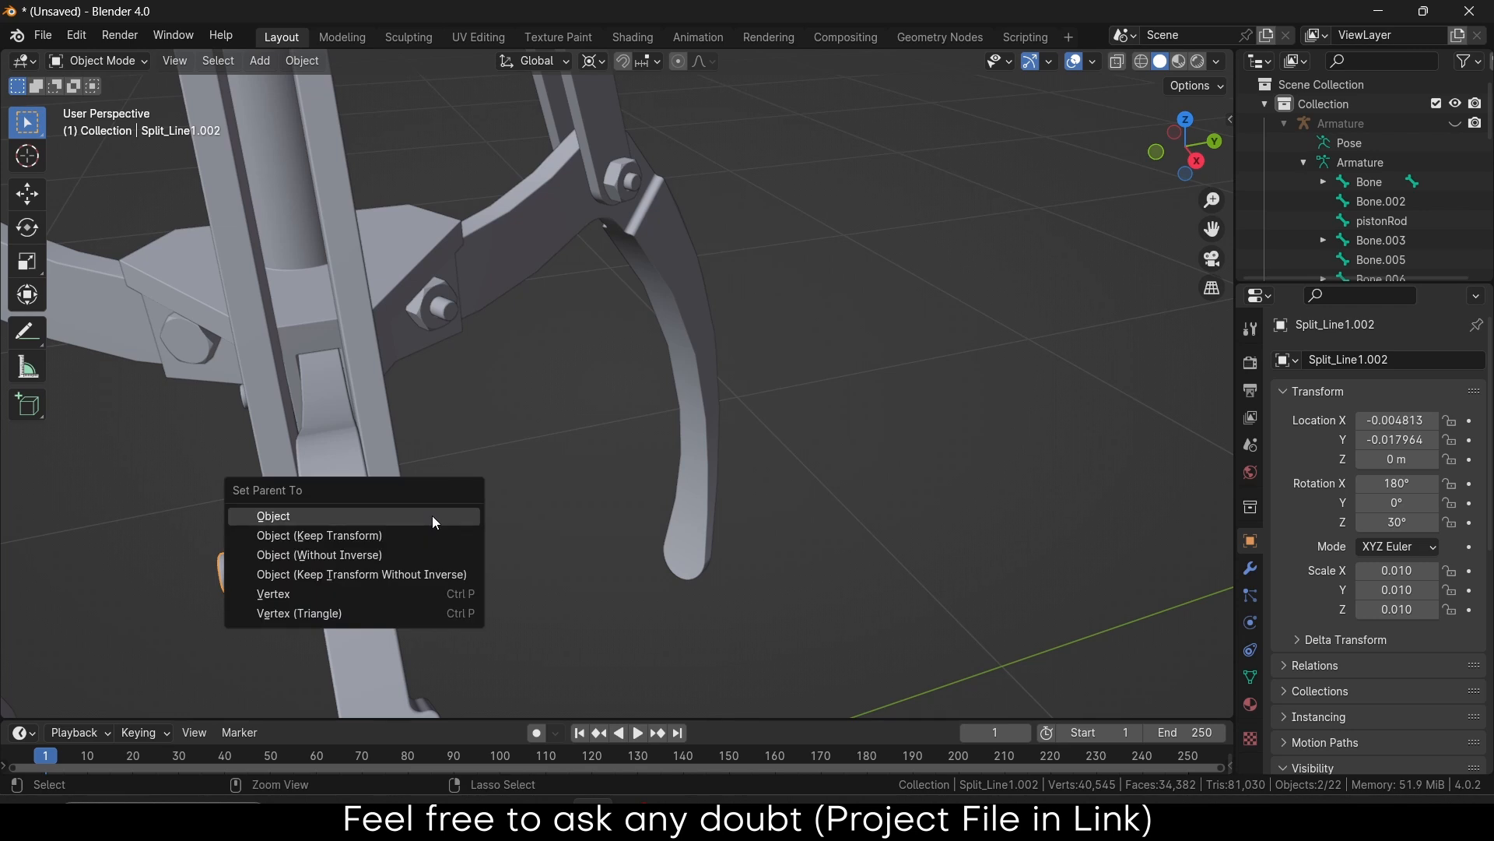
click(432, 515)
click(439, 585)
middle_drag(439, 586, 521, 414)
shift+click(320, 587)
key(ctrl+p)
click(320, 587)
On the next joint, parent the hex nut to its bolt and the bolt to the lever arm
click(531, 439)
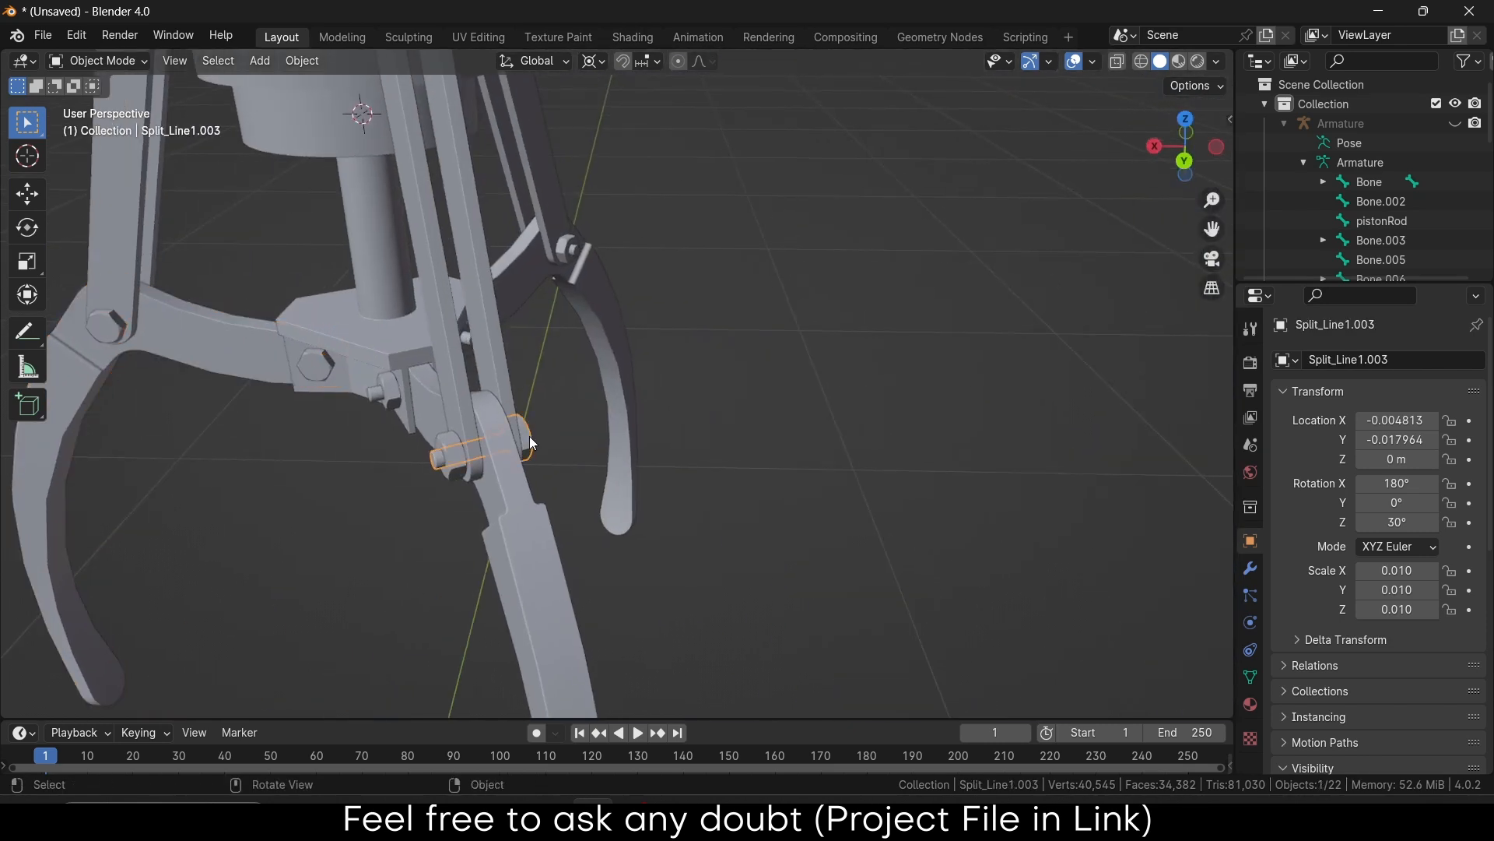
key(g)
key(Escape)
click(453, 455)
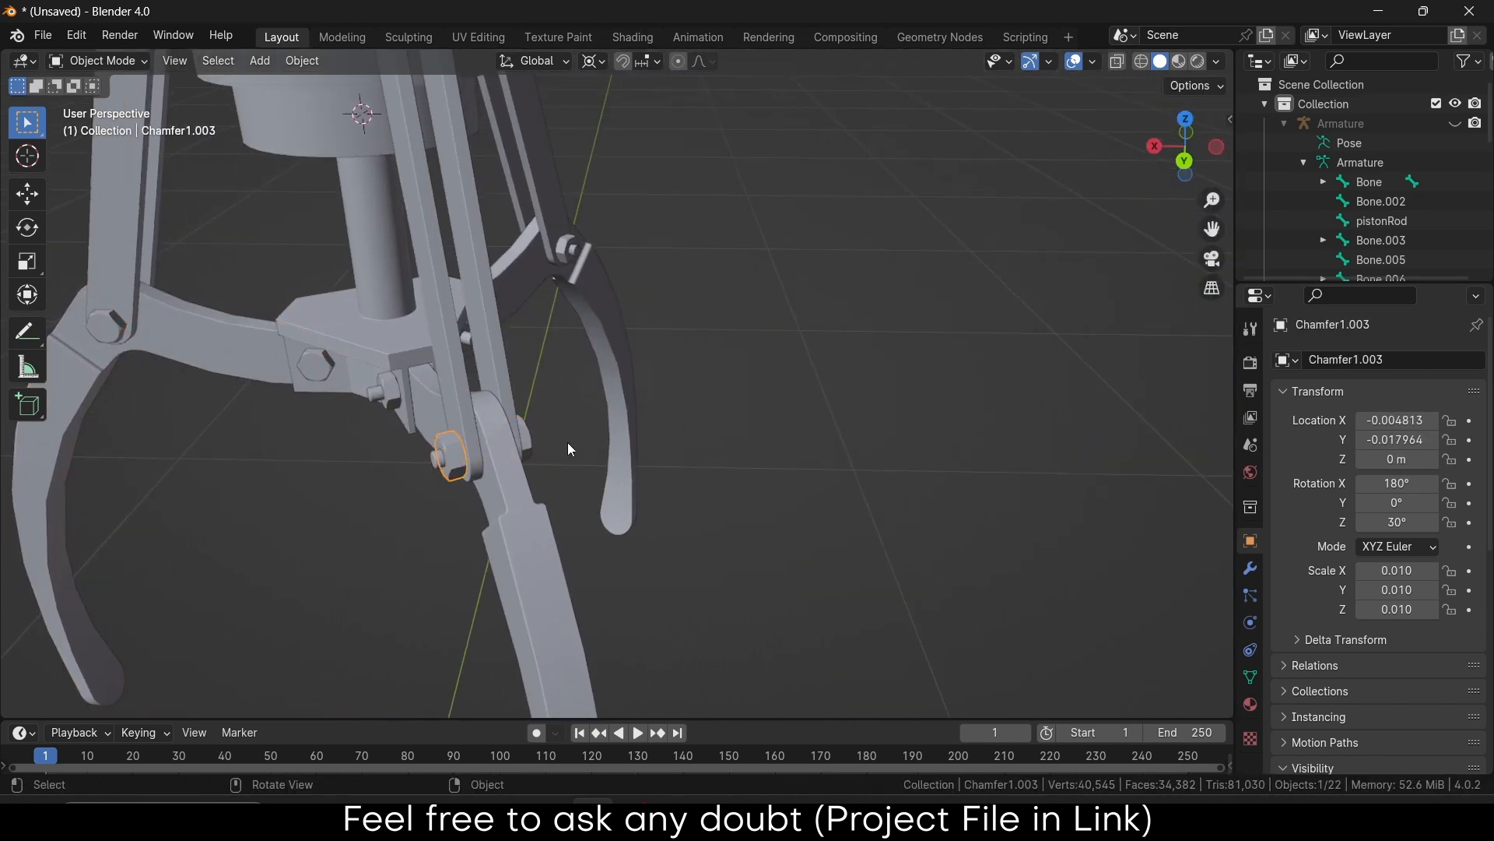
shift+click(528, 433)
key(ctrl+p)
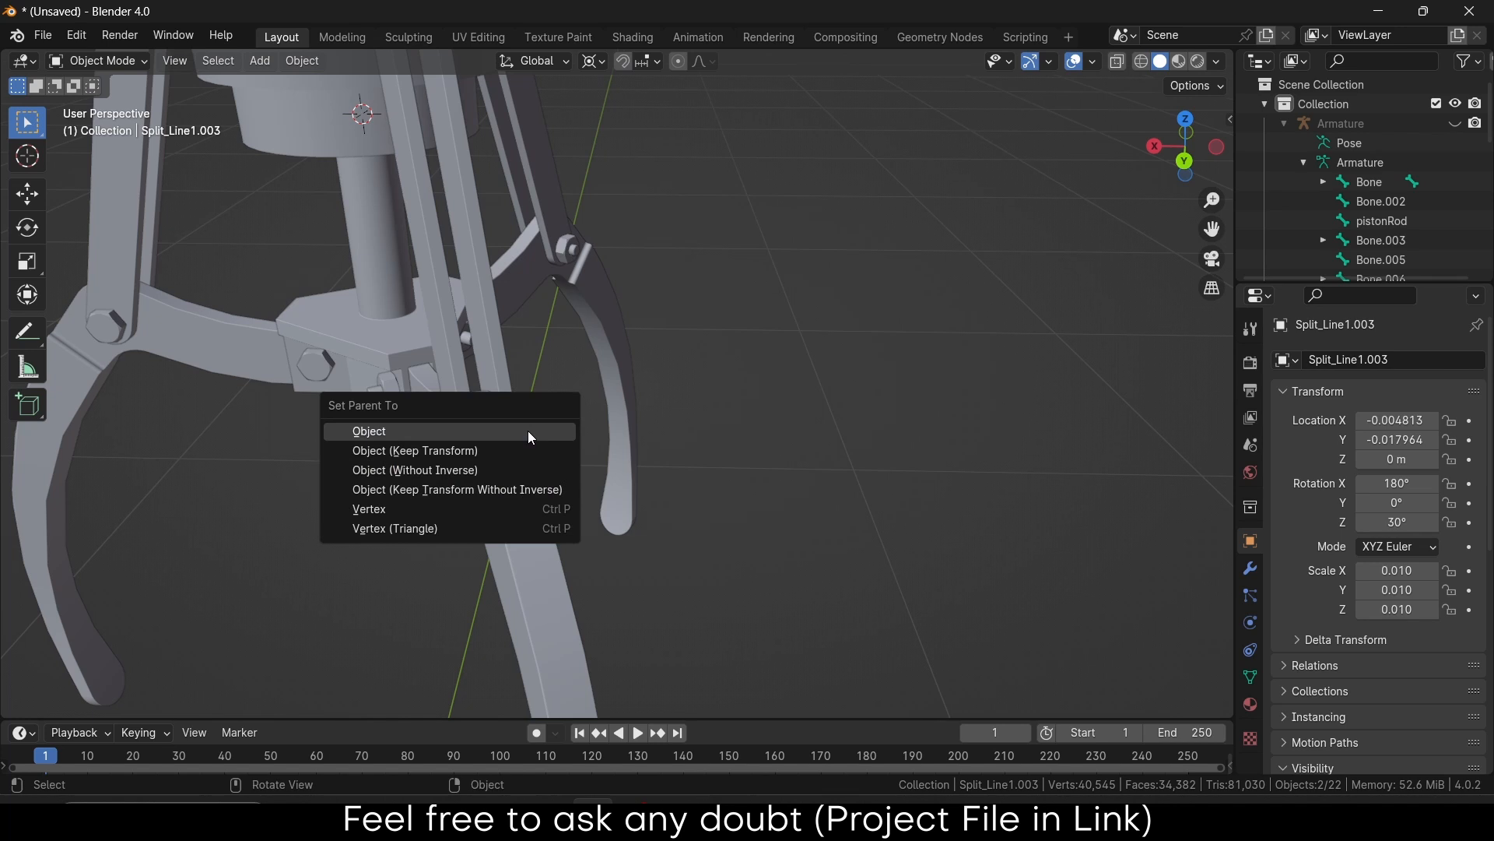
click(528, 431)
shift+click(529, 516)
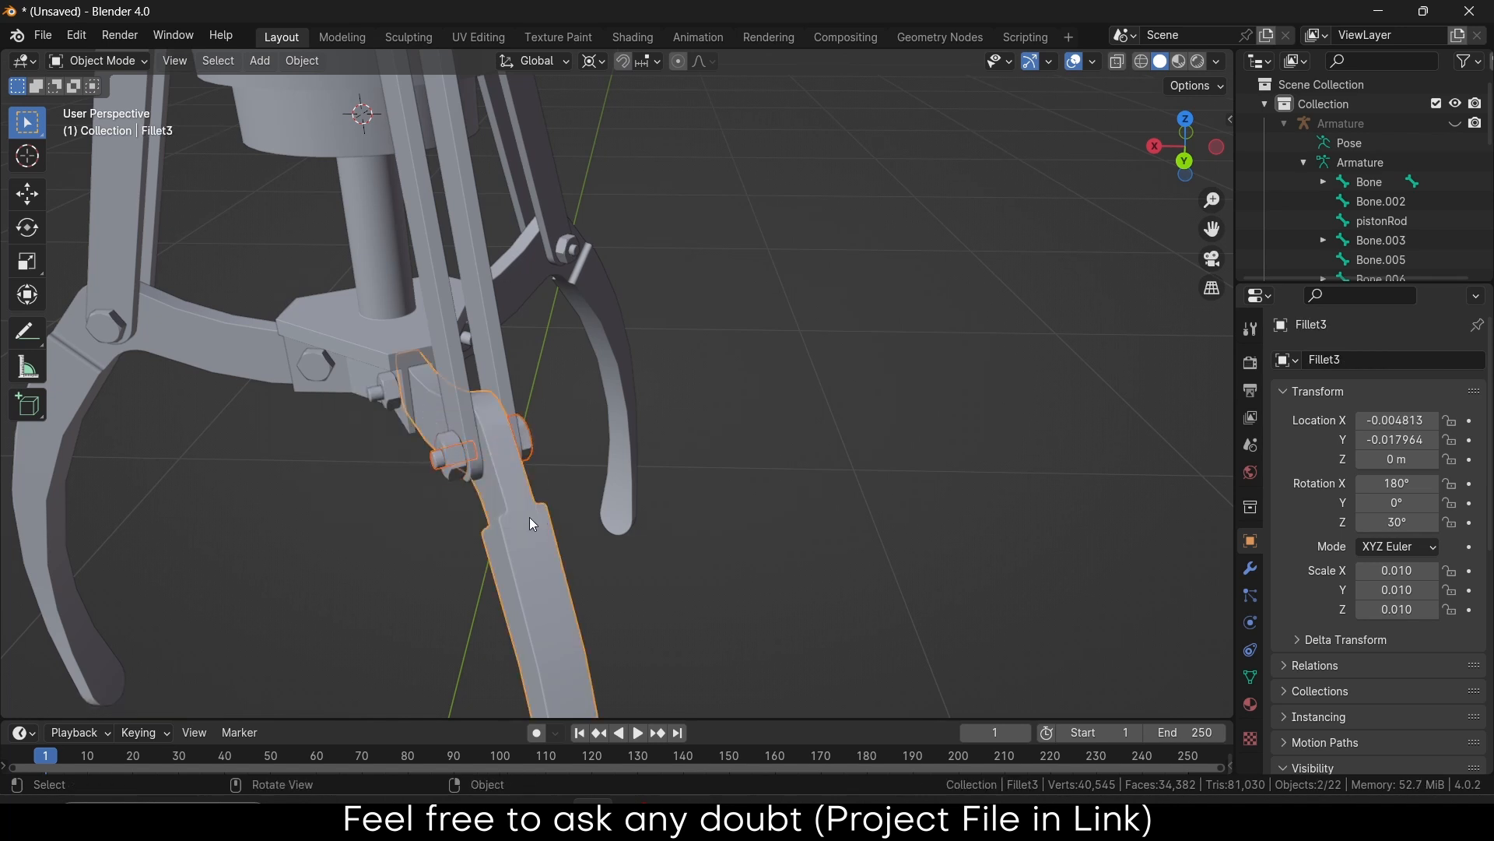
key(ctrl+p)
click(529, 517)
Parent the opposite joint's bolt to the arm Fillet3.001
middle_drag(530, 517, 822, 358)
click(848, 371)
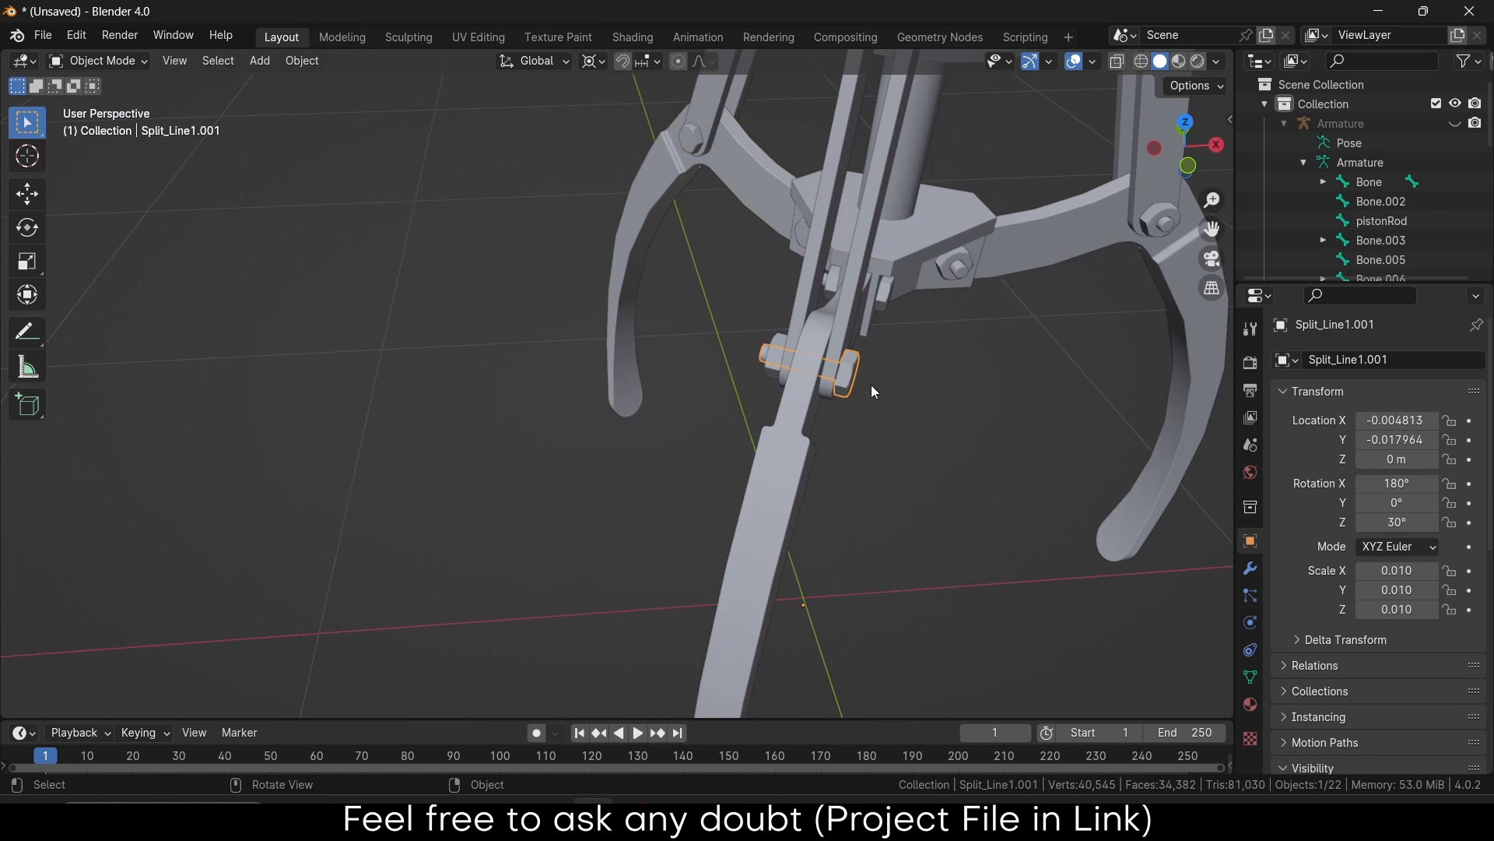
key(g)
right_click(867, 394)
shift+click(786, 478)
key(ctrl+p)
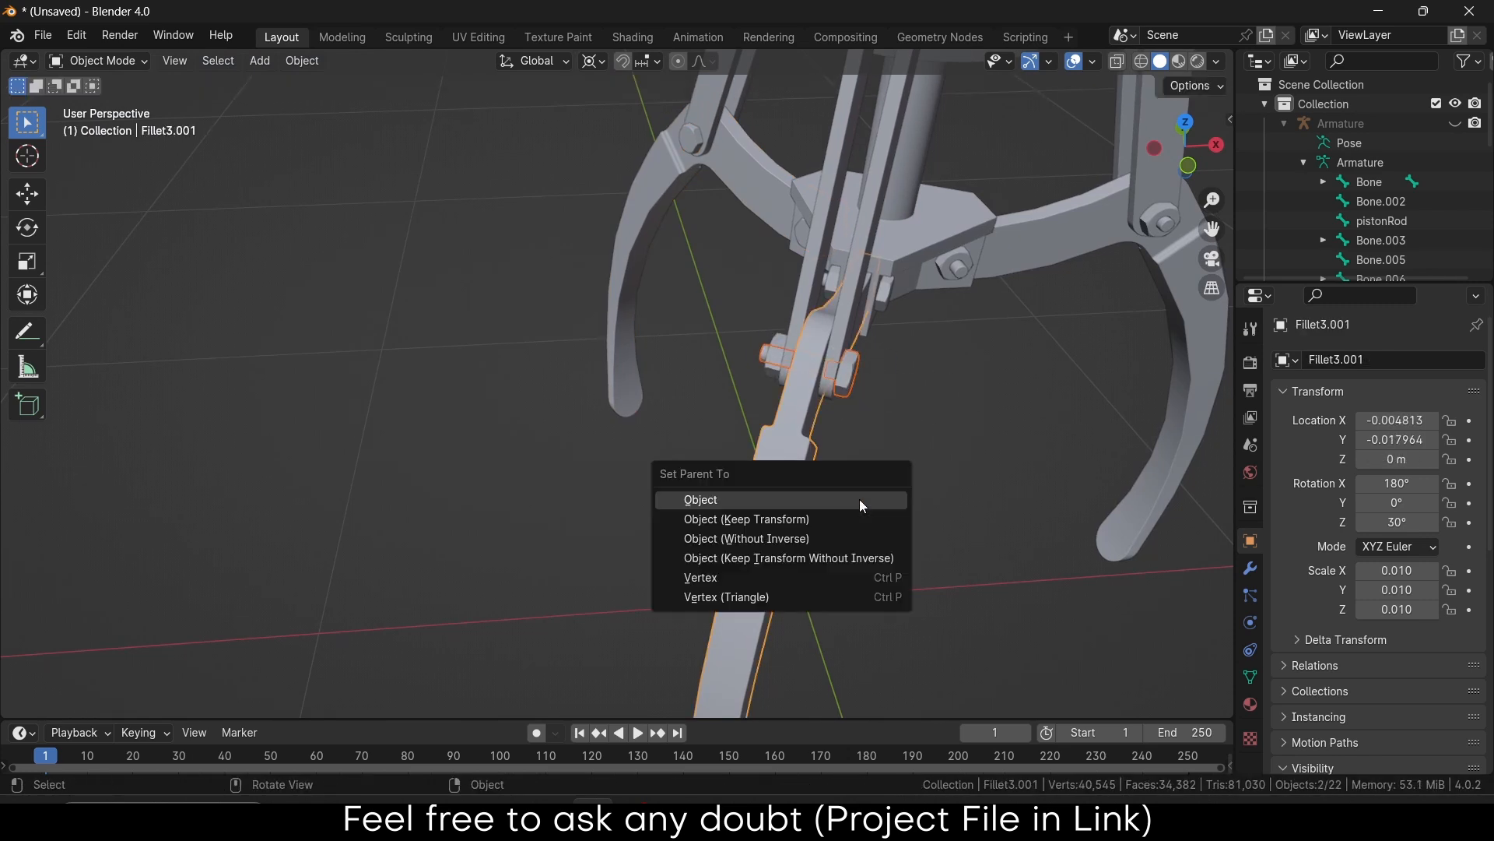
click(859, 499)
Parent the pivot block's bolts, pins and hex nuts to the block, then unhide the armature
middle_drag(859, 498, 1048, 371)
scroll(721, 428, up, 5)
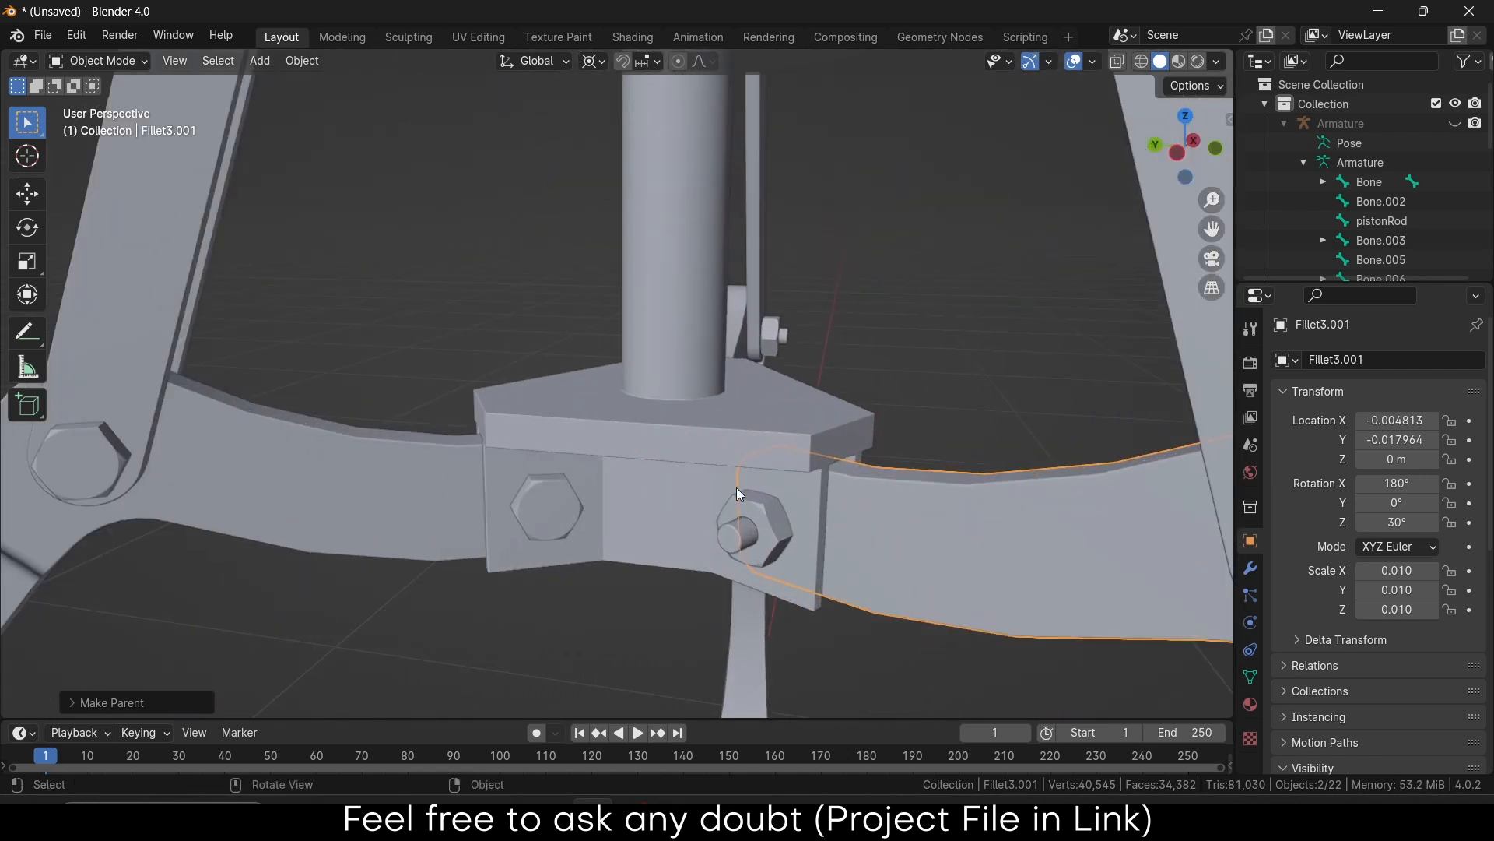
click(760, 524)
shift+click(741, 535)
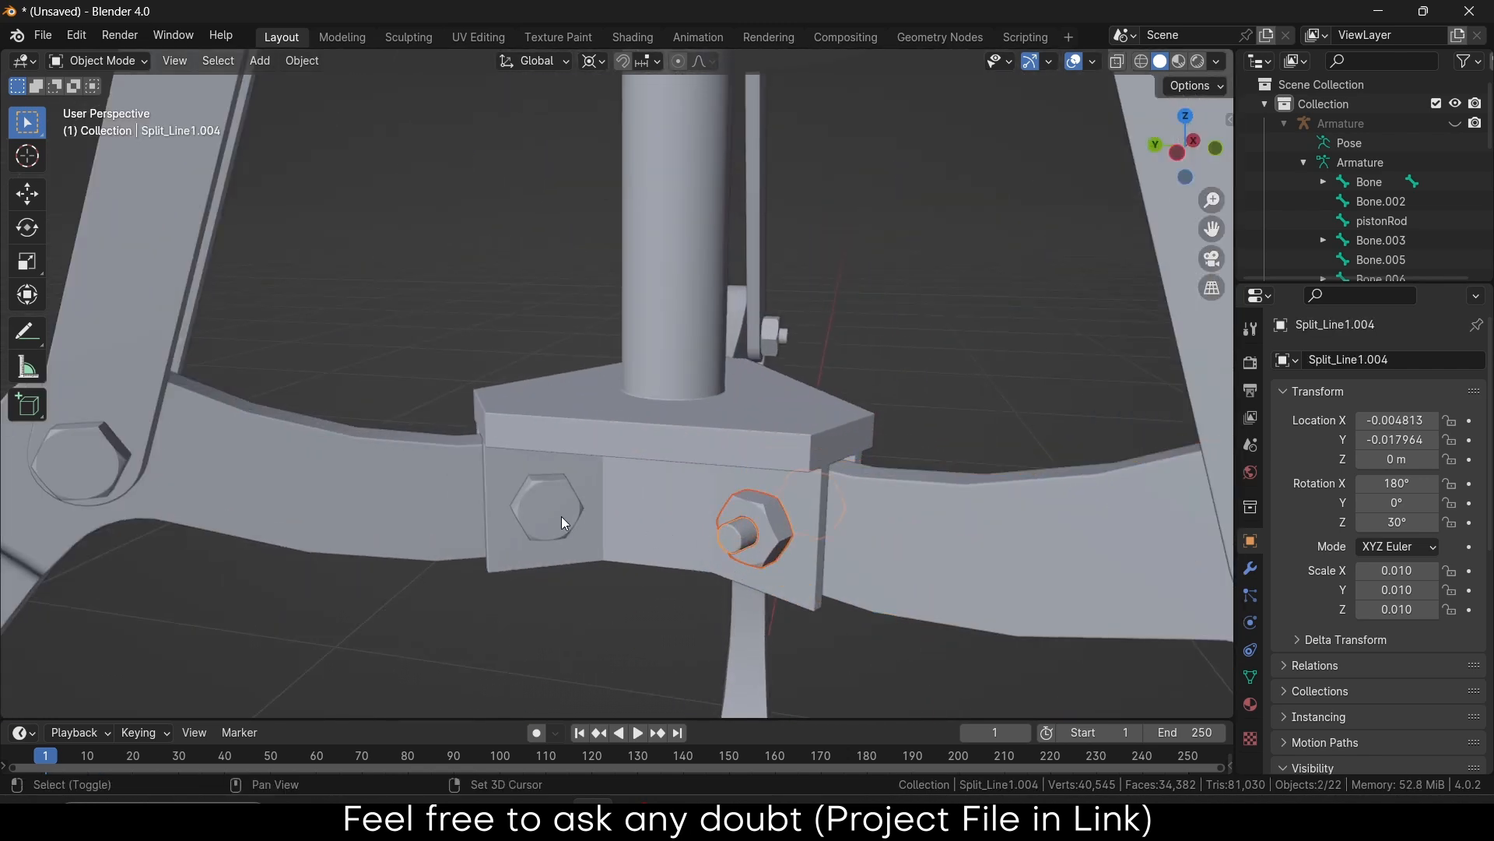
shift+click(543, 504)
middle_drag(543, 505, 788, 542)
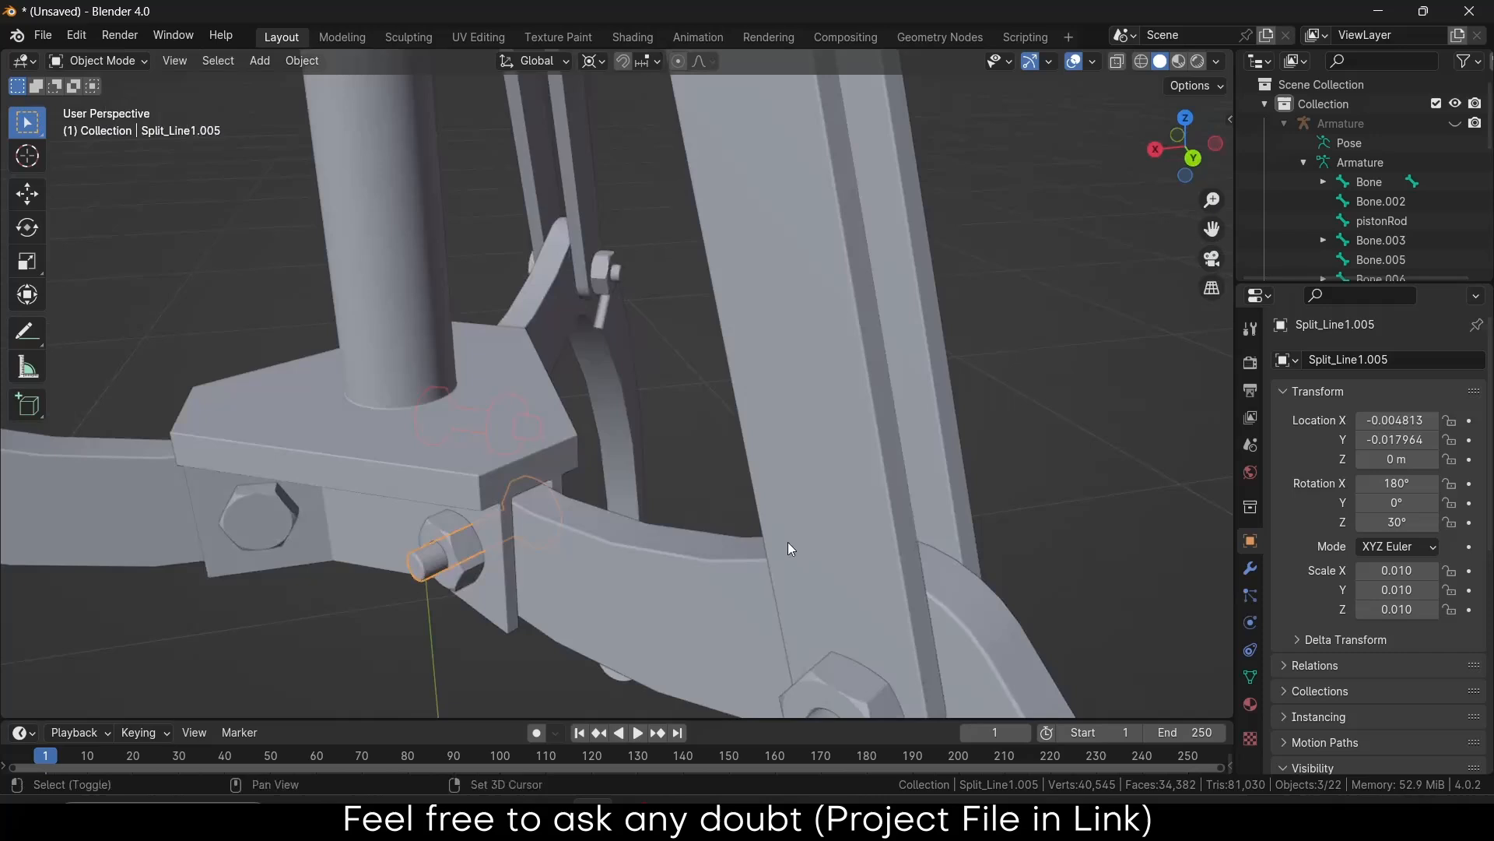
shift+click(457, 534)
shift+click(220, 513)
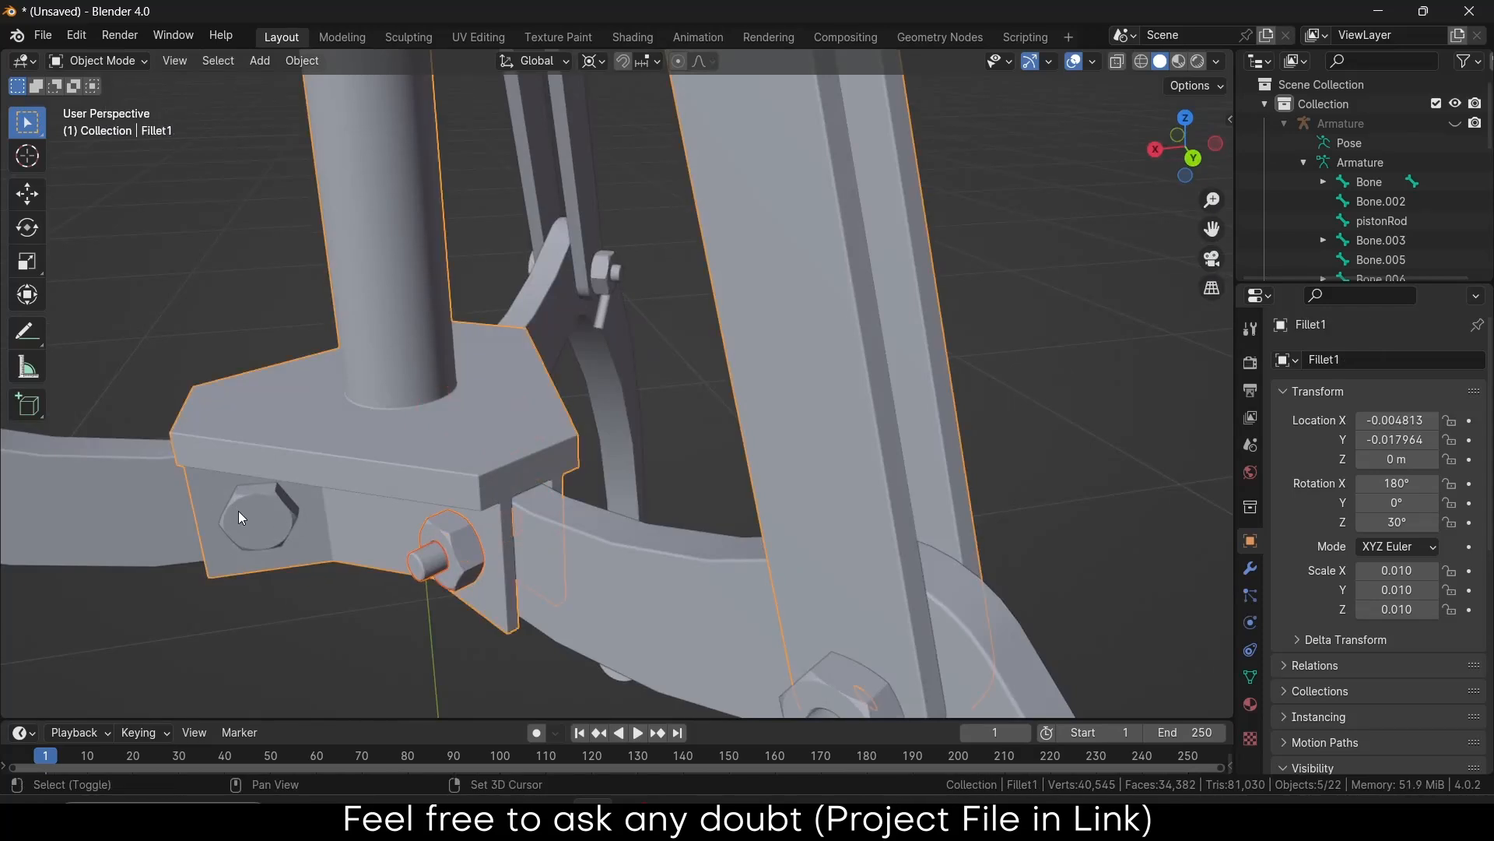
shift+click(257, 517)
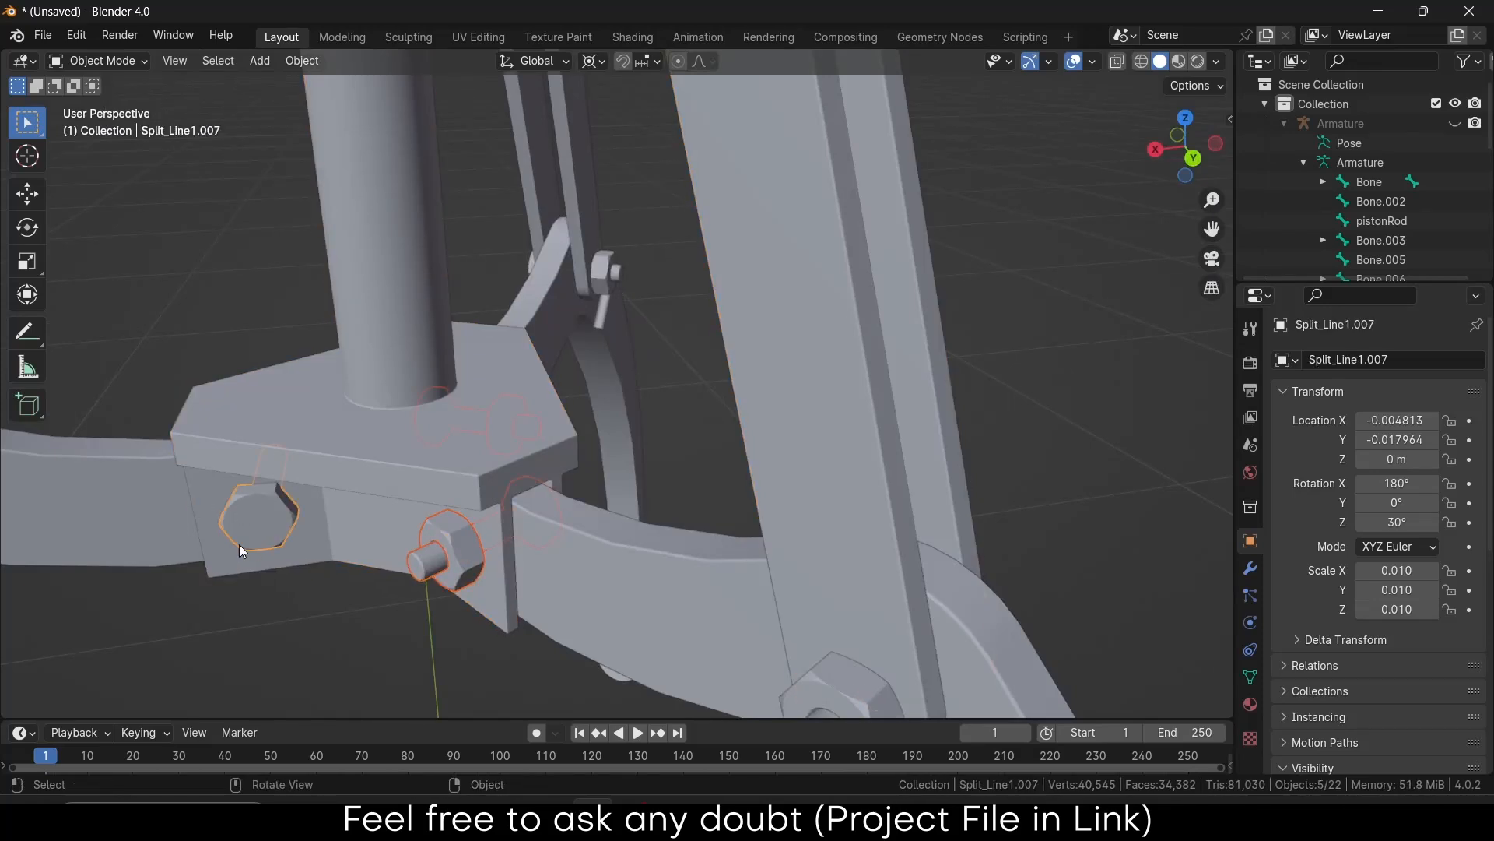
mouse_move(239, 544)
middle_down()
mouse_move(512, 523)
mouse_move(224, 554)
middle_up()
shift+click(148, 572)
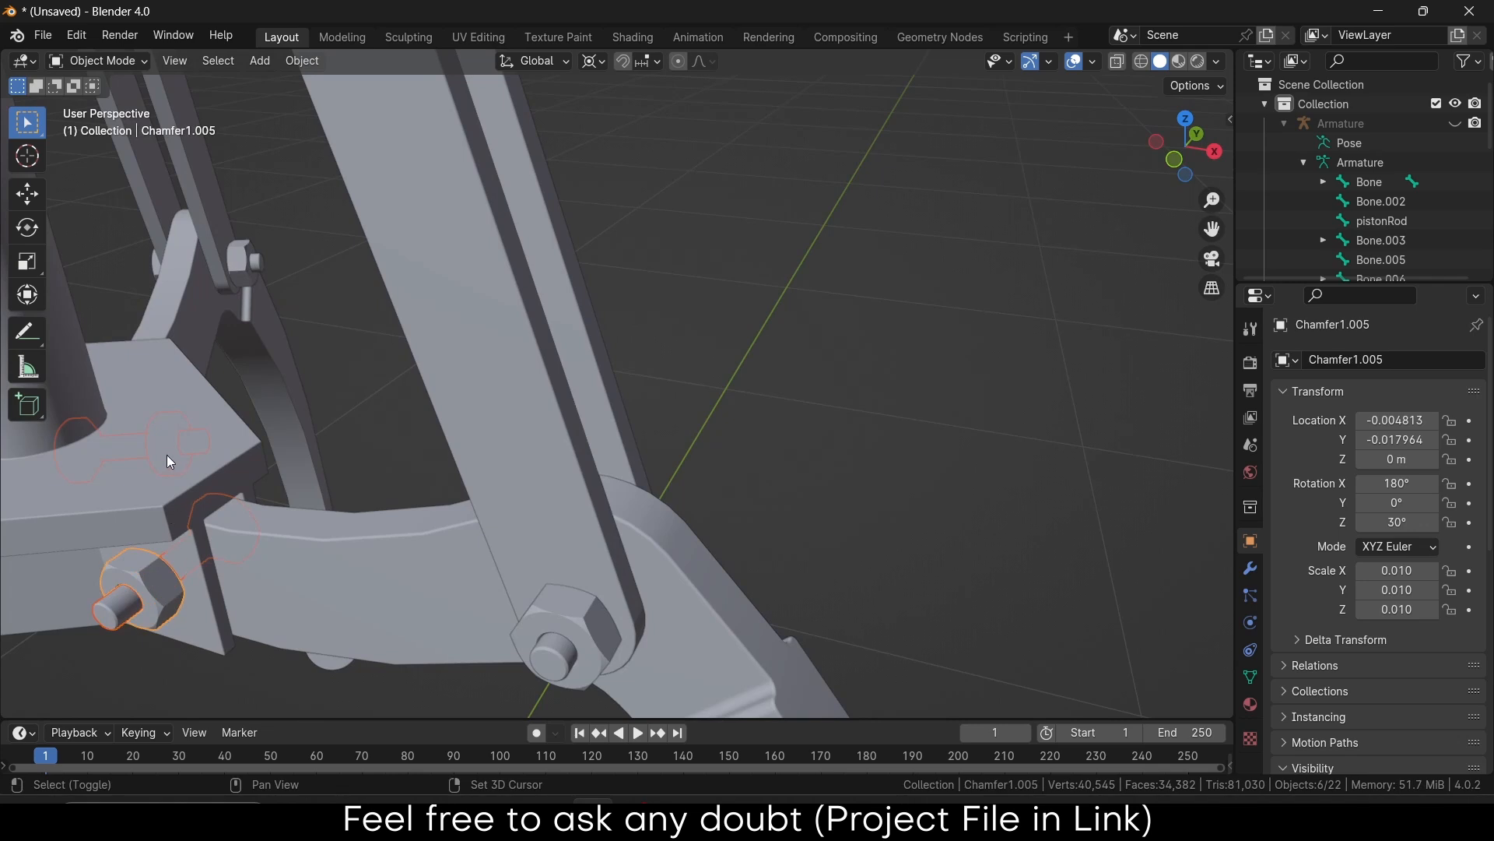
shift+click(168, 473)
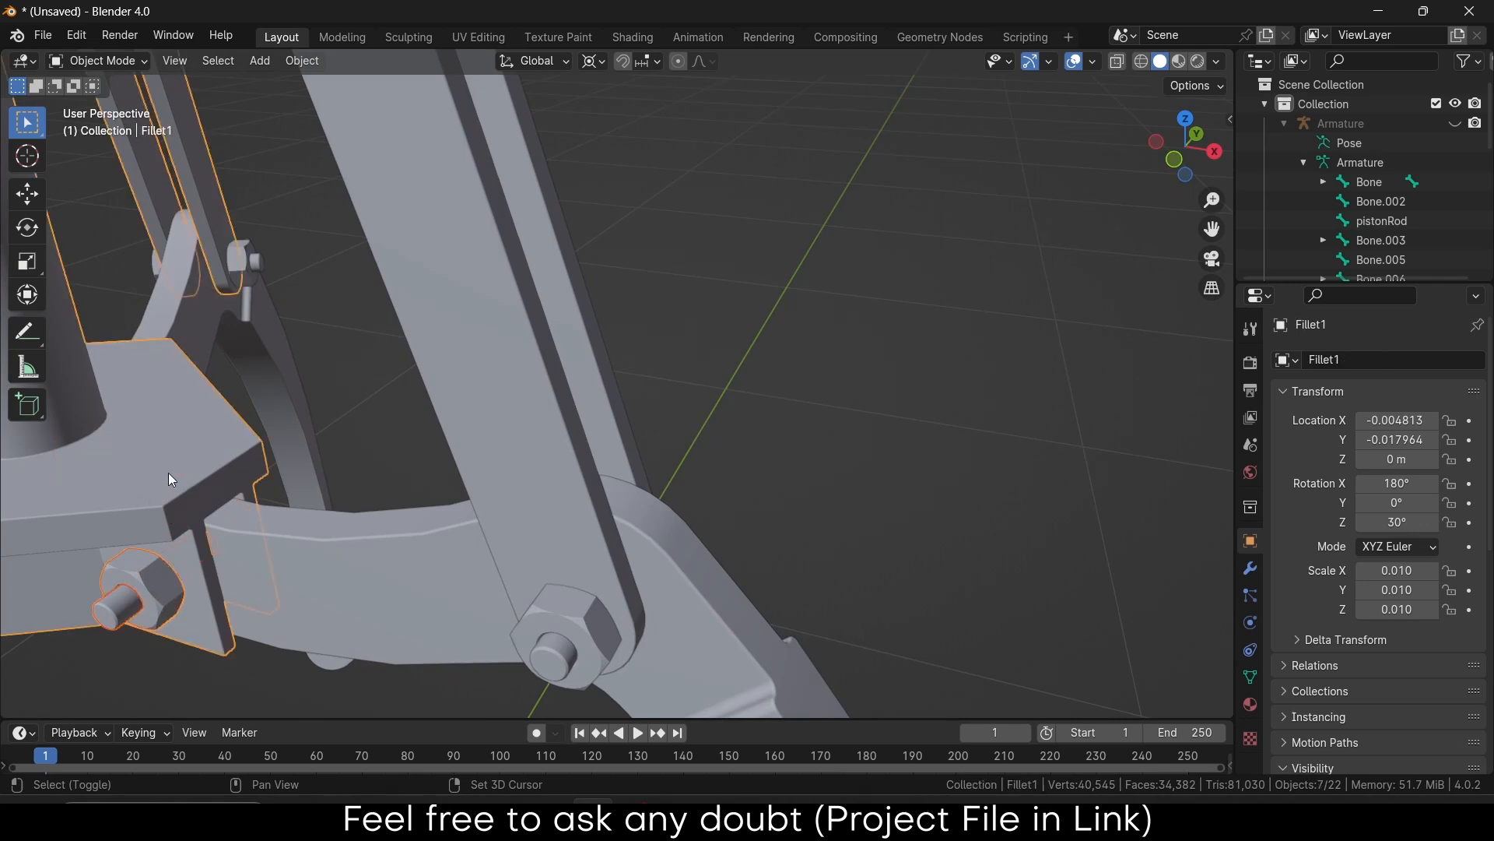
key(ctrl+p)
click(211, 487)
scroll(212, 488, down, 6)
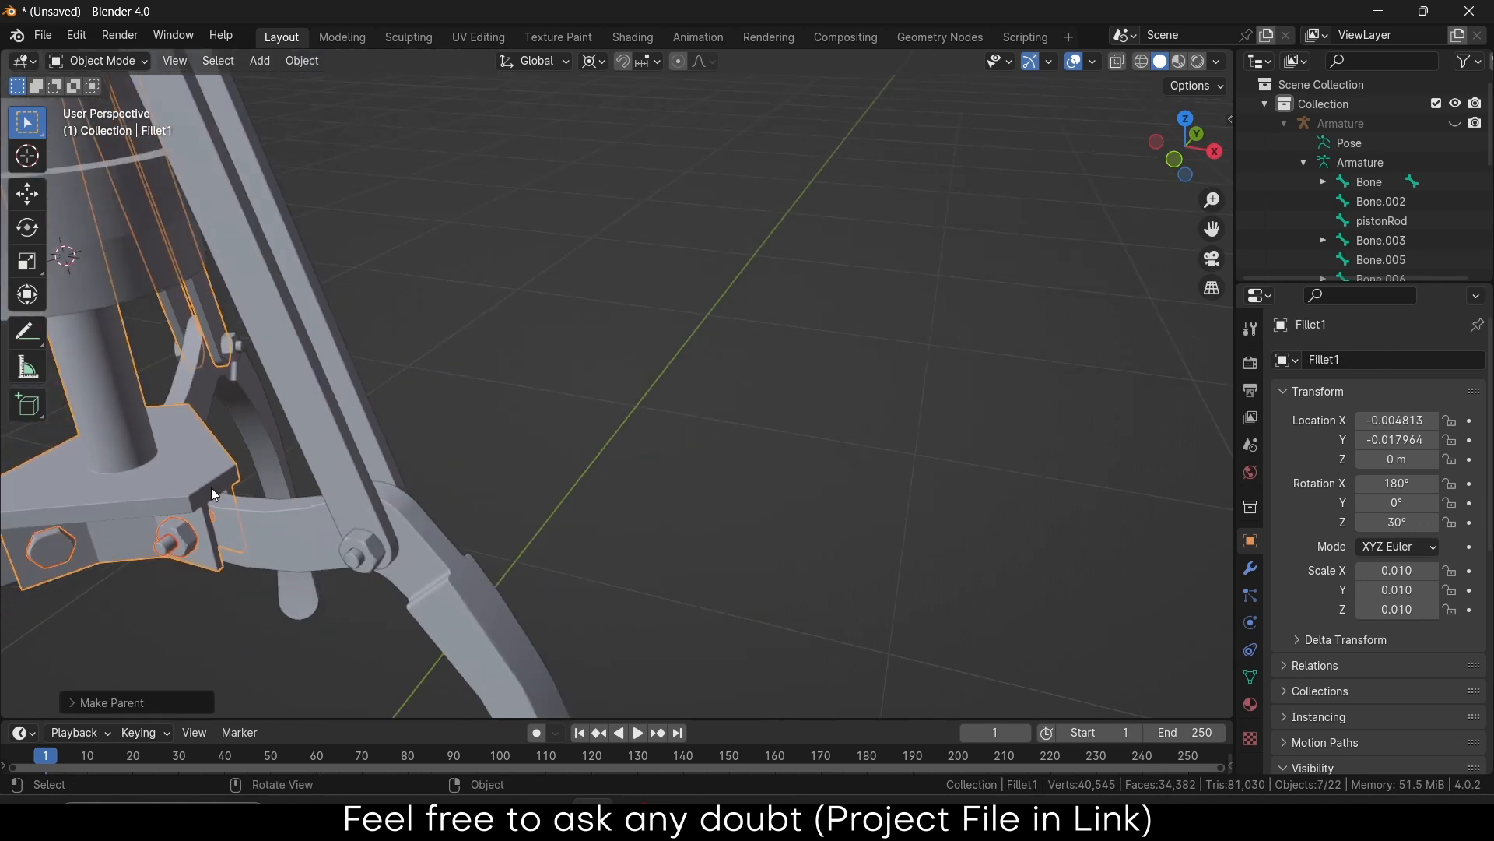
click(1456, 123)
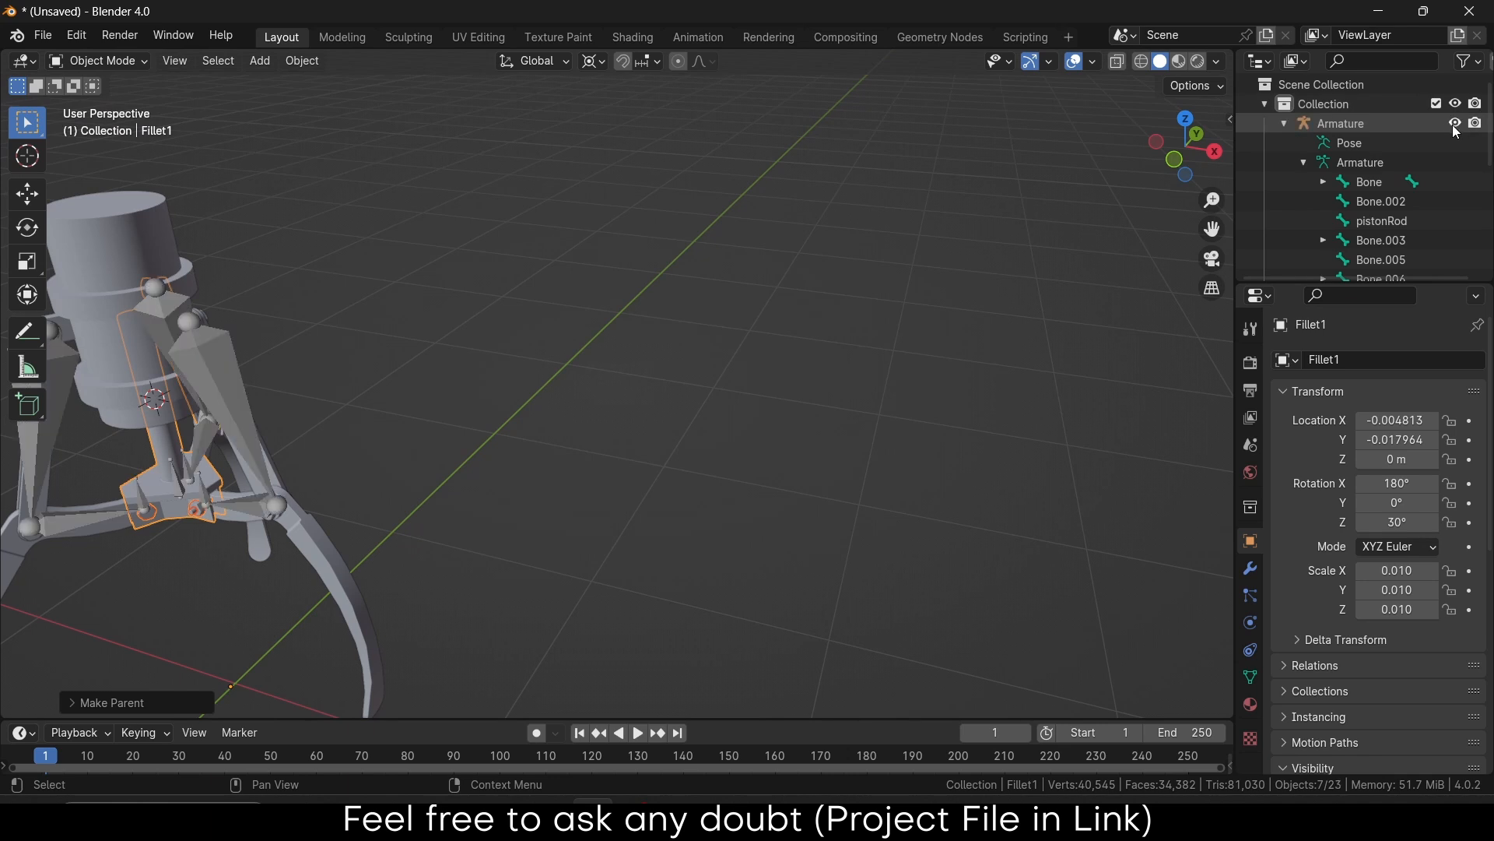
Turn off Lock Object Modes in the Edit menu
middle_drag(825, 233, 66, 393)
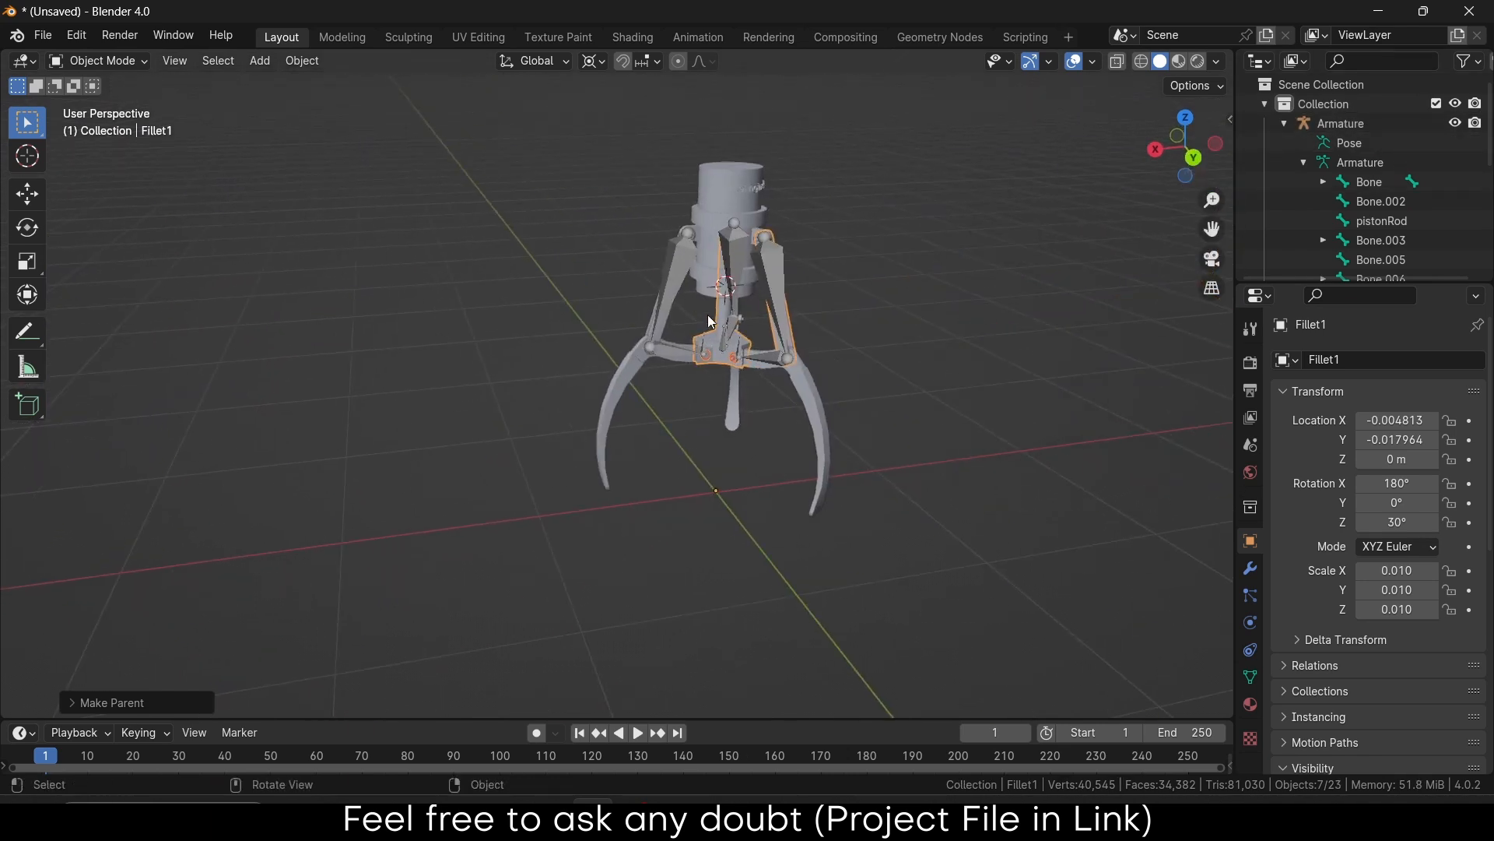
scroll(836, 294, up, 5)
click(100, 62)
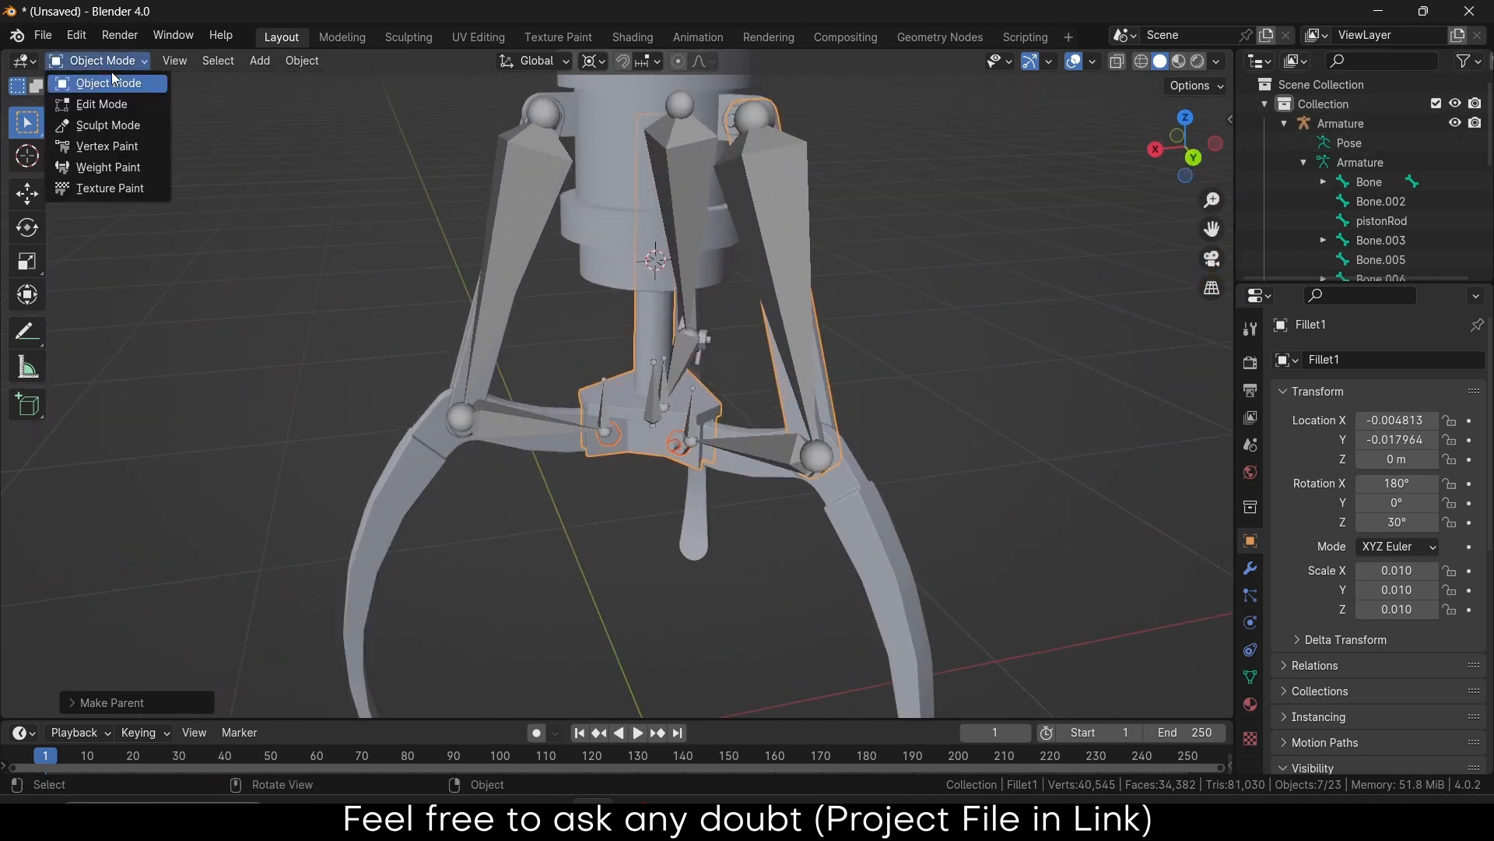
click(77, 36)
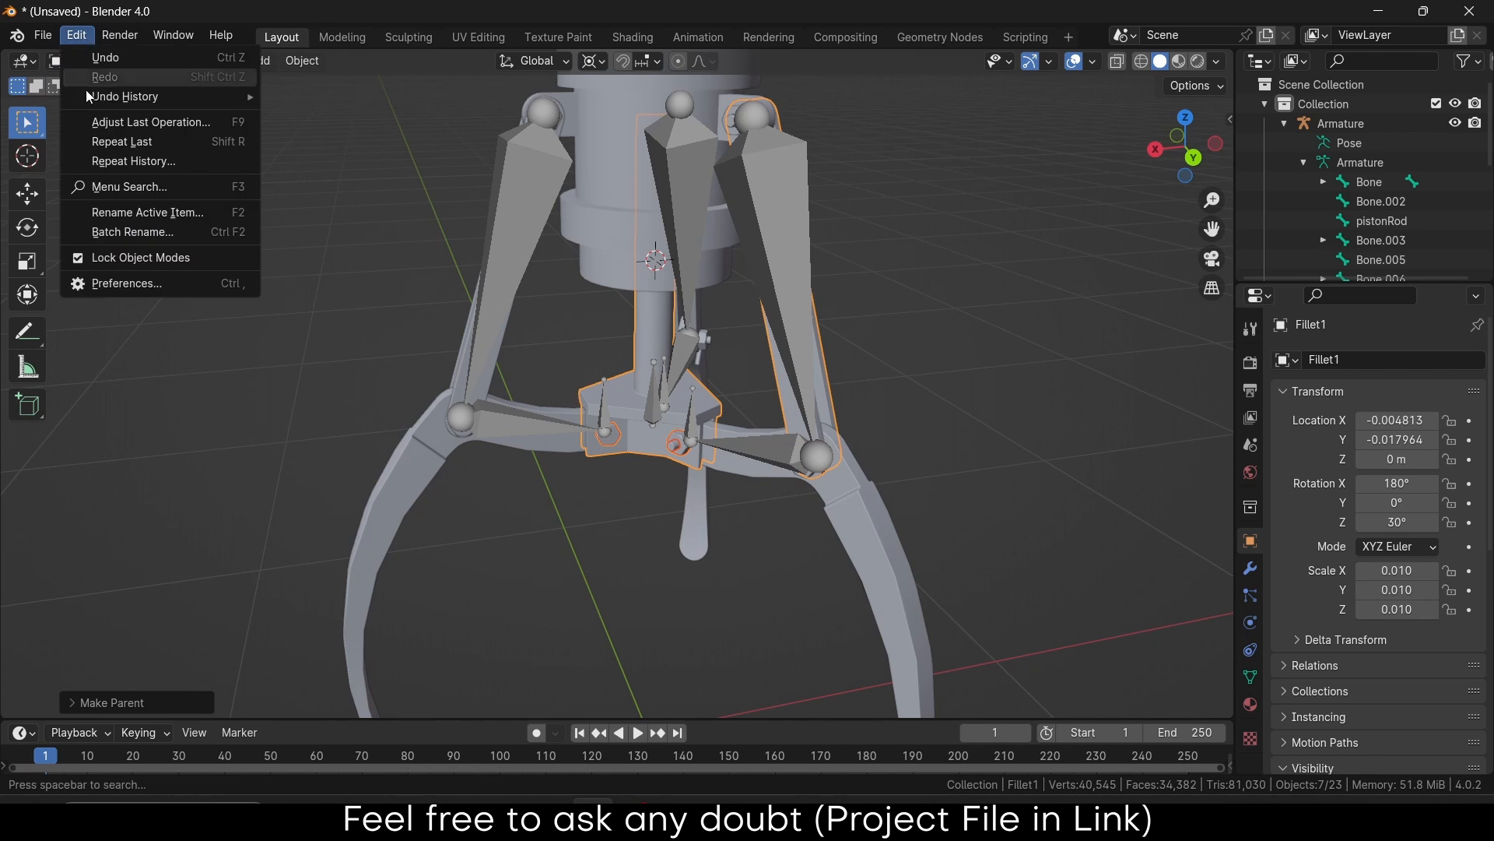
click(104, 256)
Put the armature in Pose Mode, select Bone.003, and add the Fillet1 mesh to the selection
click(100, 61)
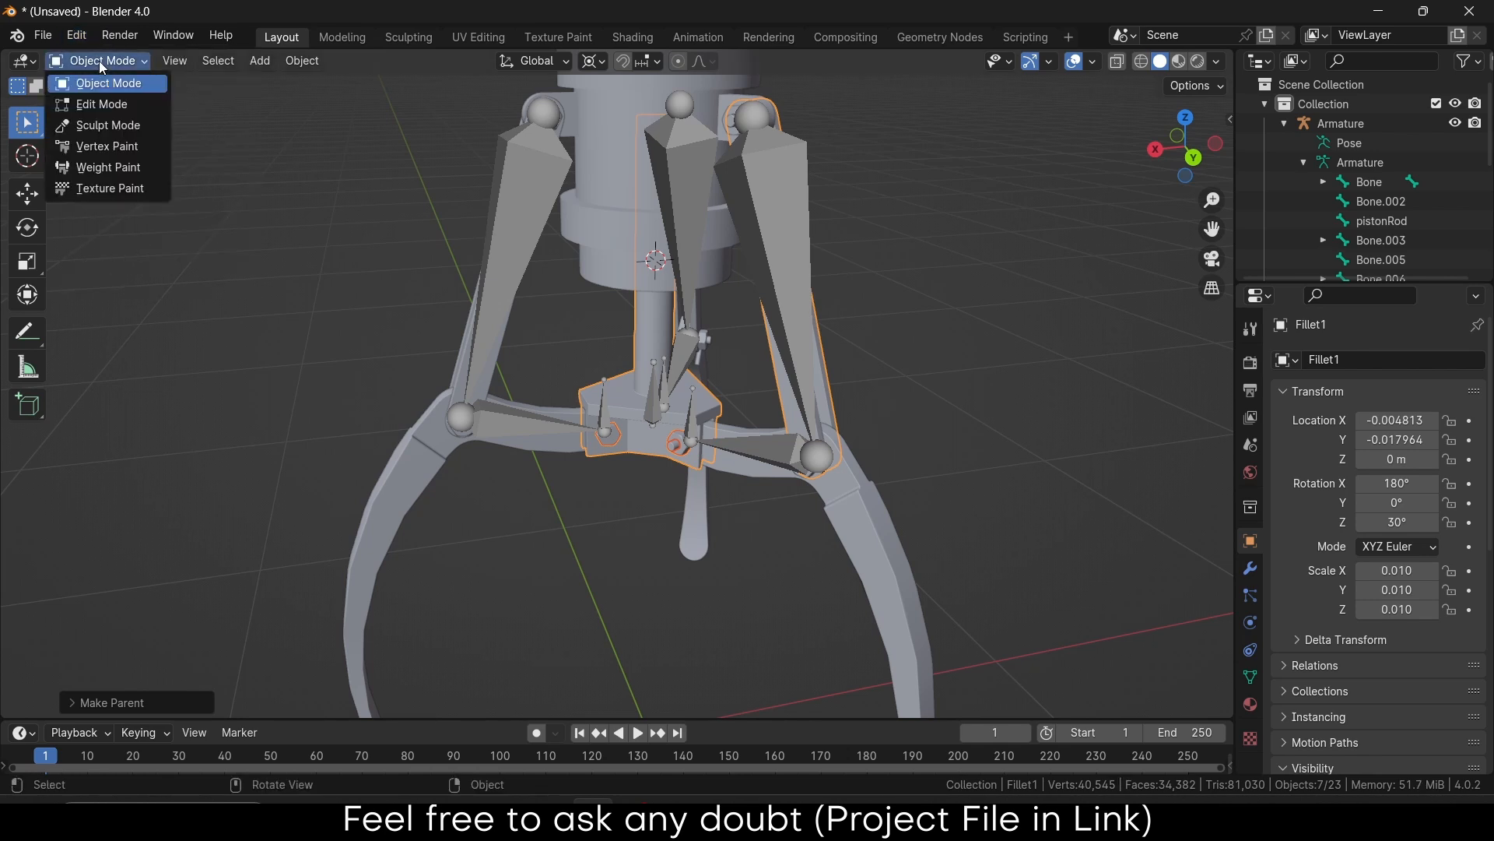
click(695, 252)
click(117, 62)
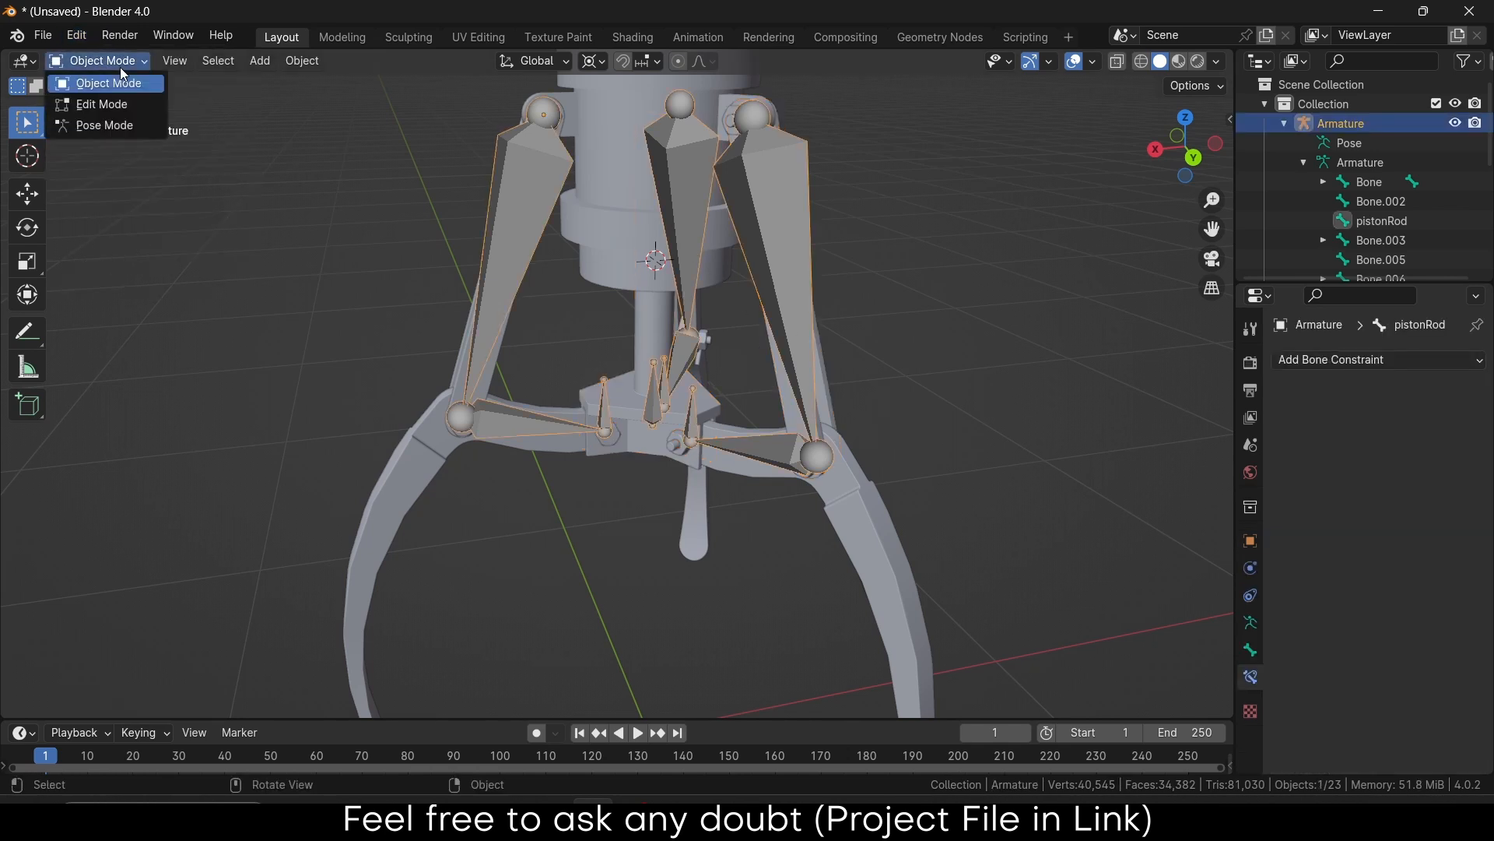
click(115, 126)
middle_drag(864, 378, 827, 447)
click(825, 361)
scroll(847, 394, up, 1)
scroll(847, 394, up, 2)
shift+click(825, 442)
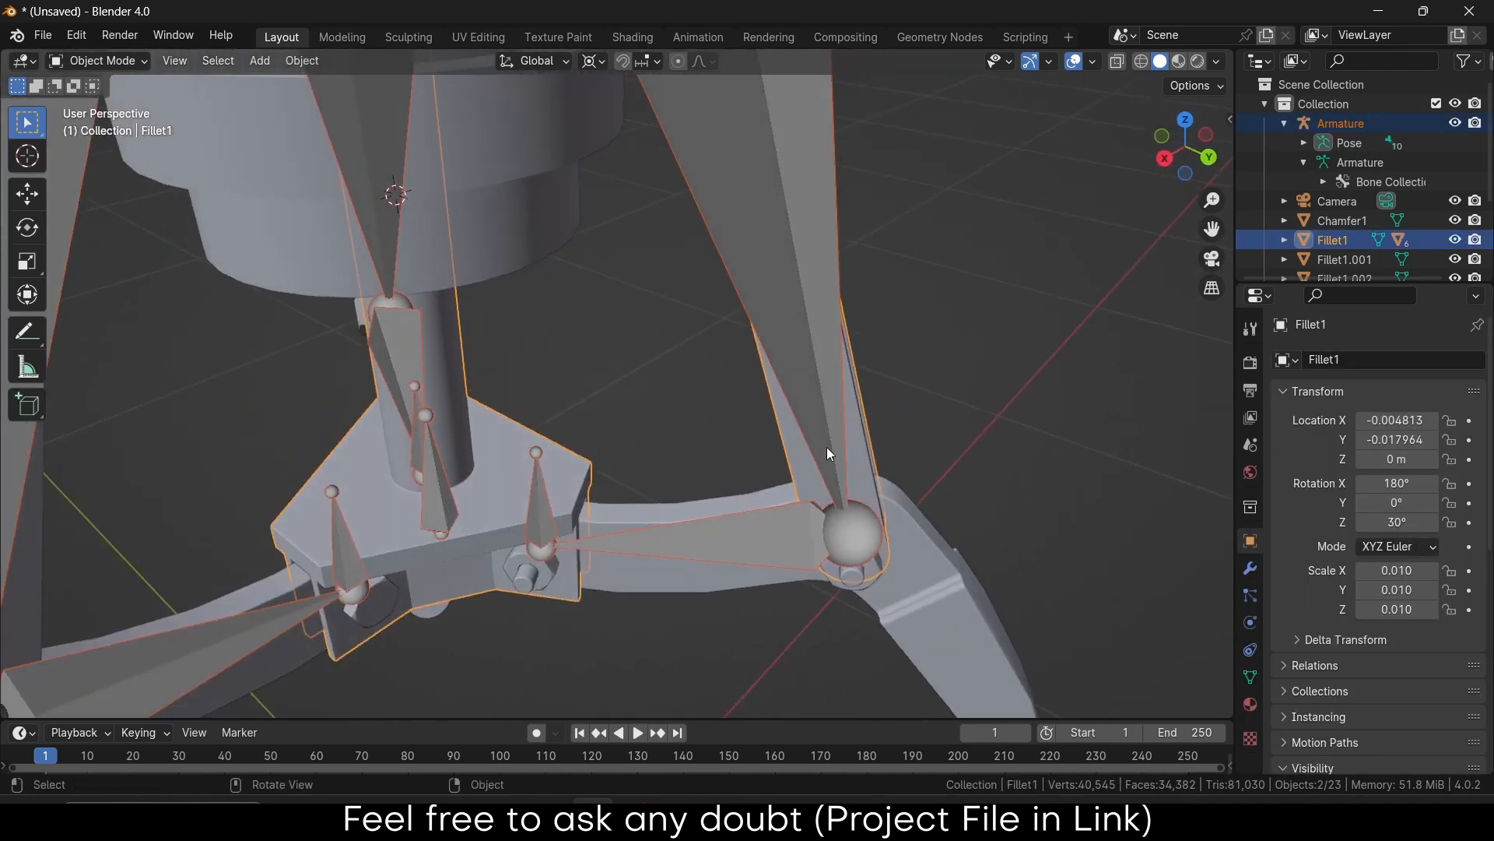
Bone-parent Fillet1 to Bone.003
key(ctrl+Tab)
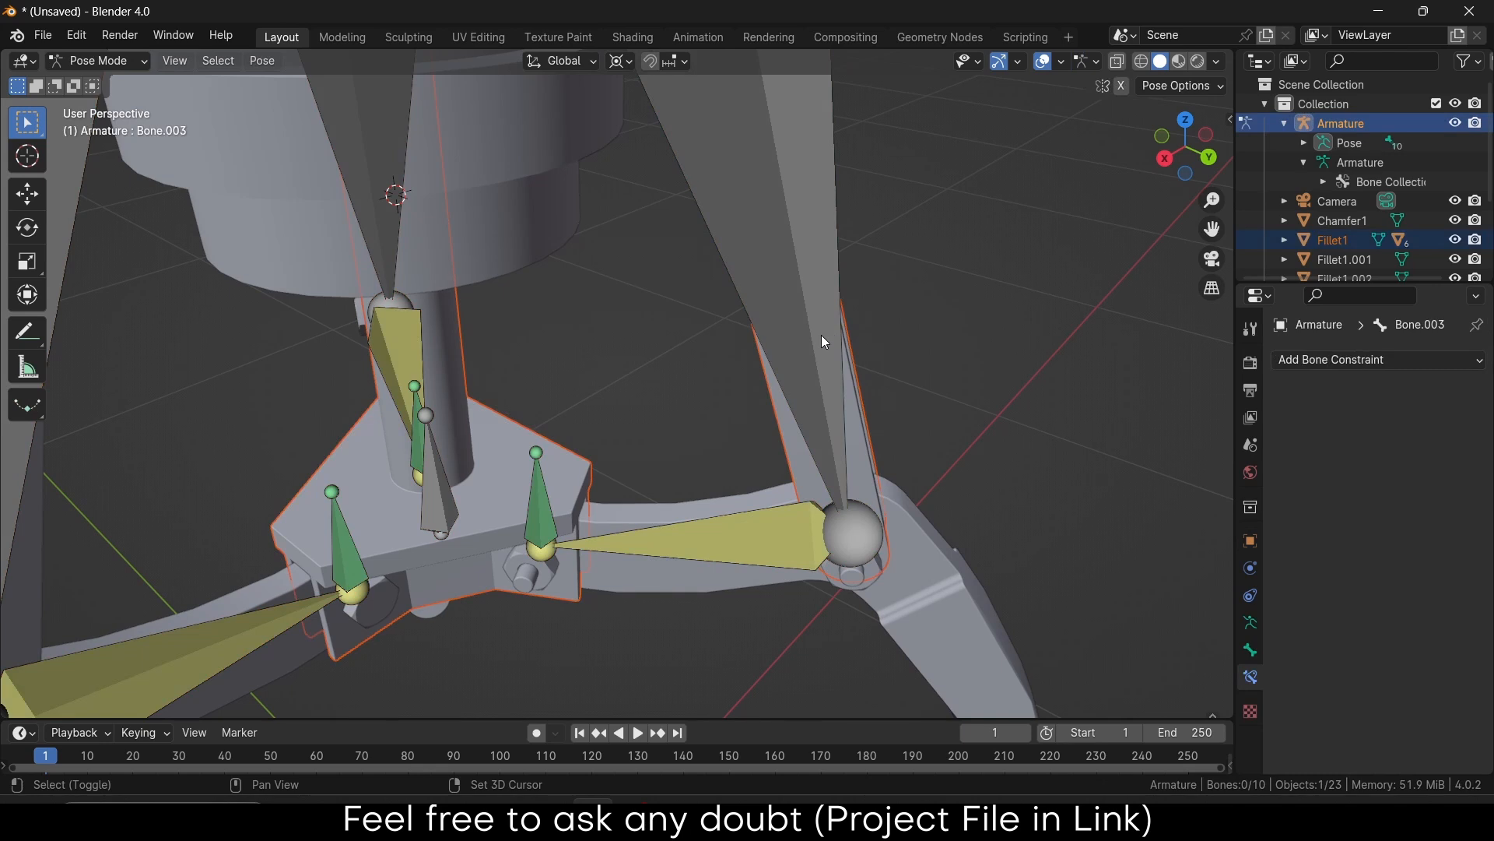
click(822, 341)
middle_drag(822, 339, 848, 405)
key(ctrl+p)
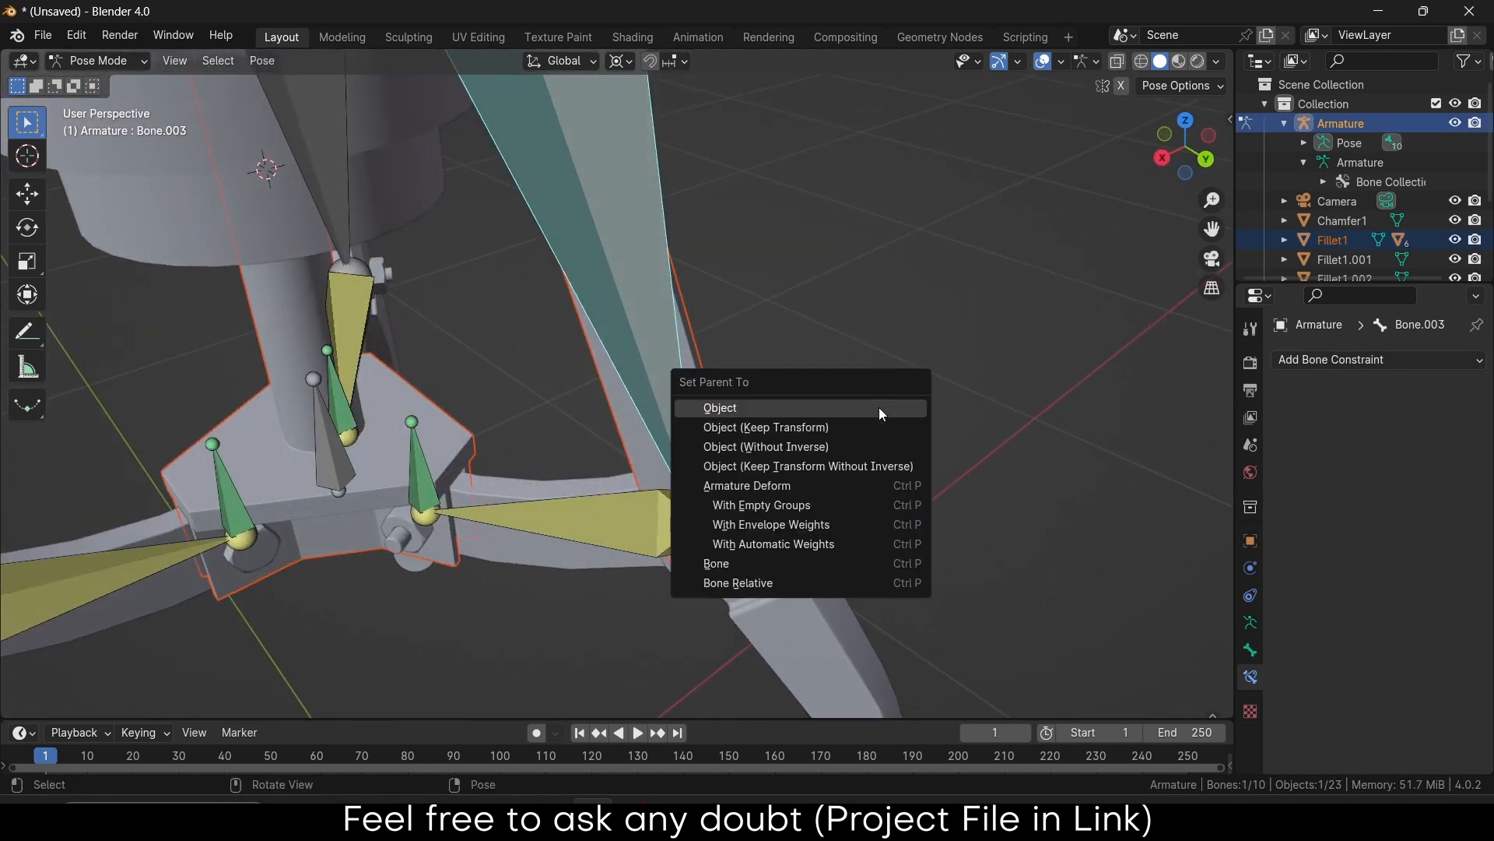
click(820, 564)
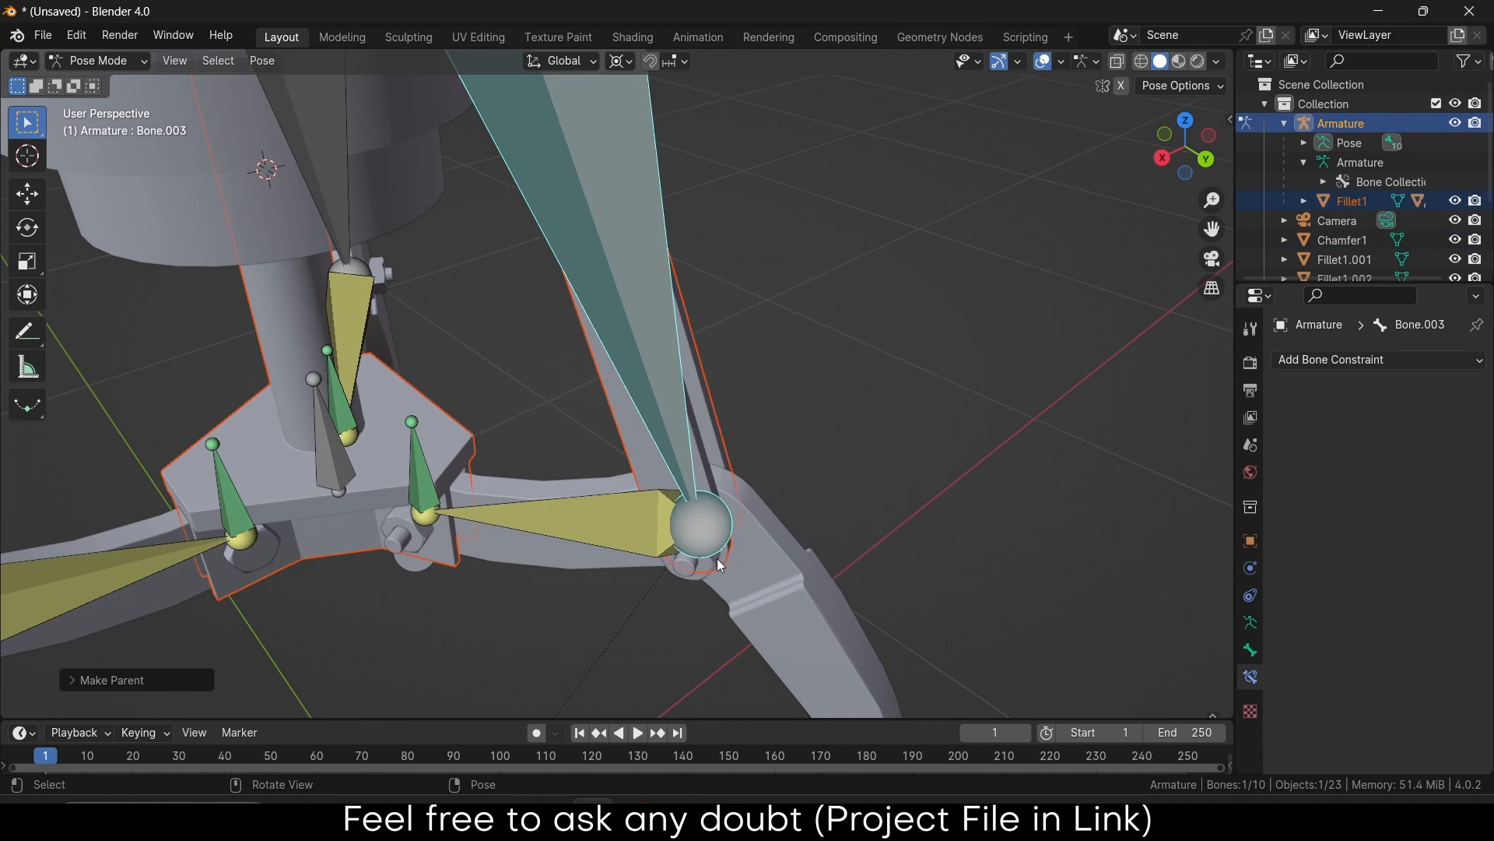
Bone-parent the leg mesh Fillet3 to Bone.004
click(563, 524)
click(770, 598)
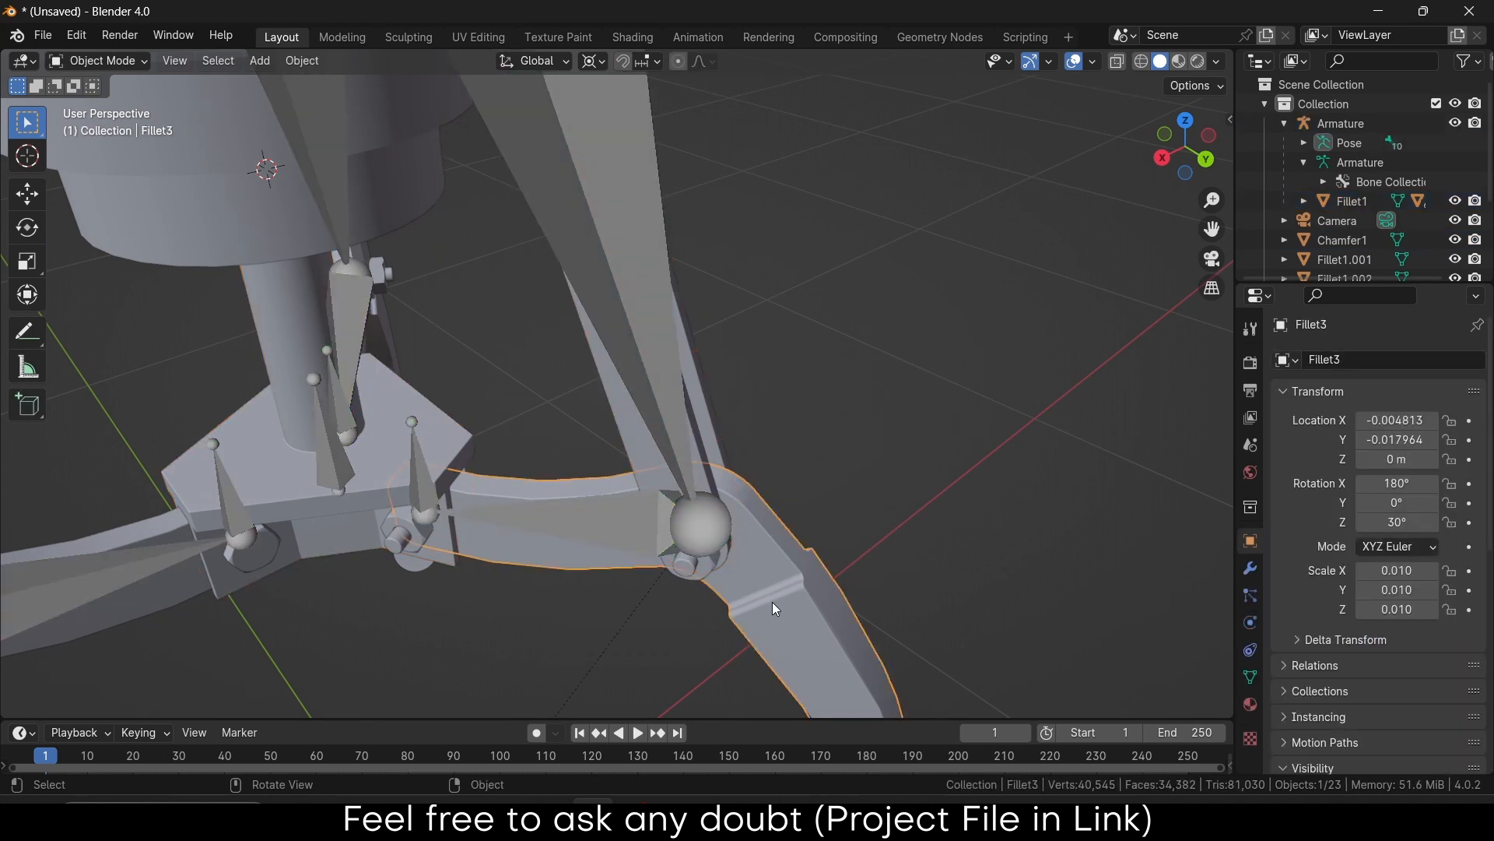
key(ctrl+z)
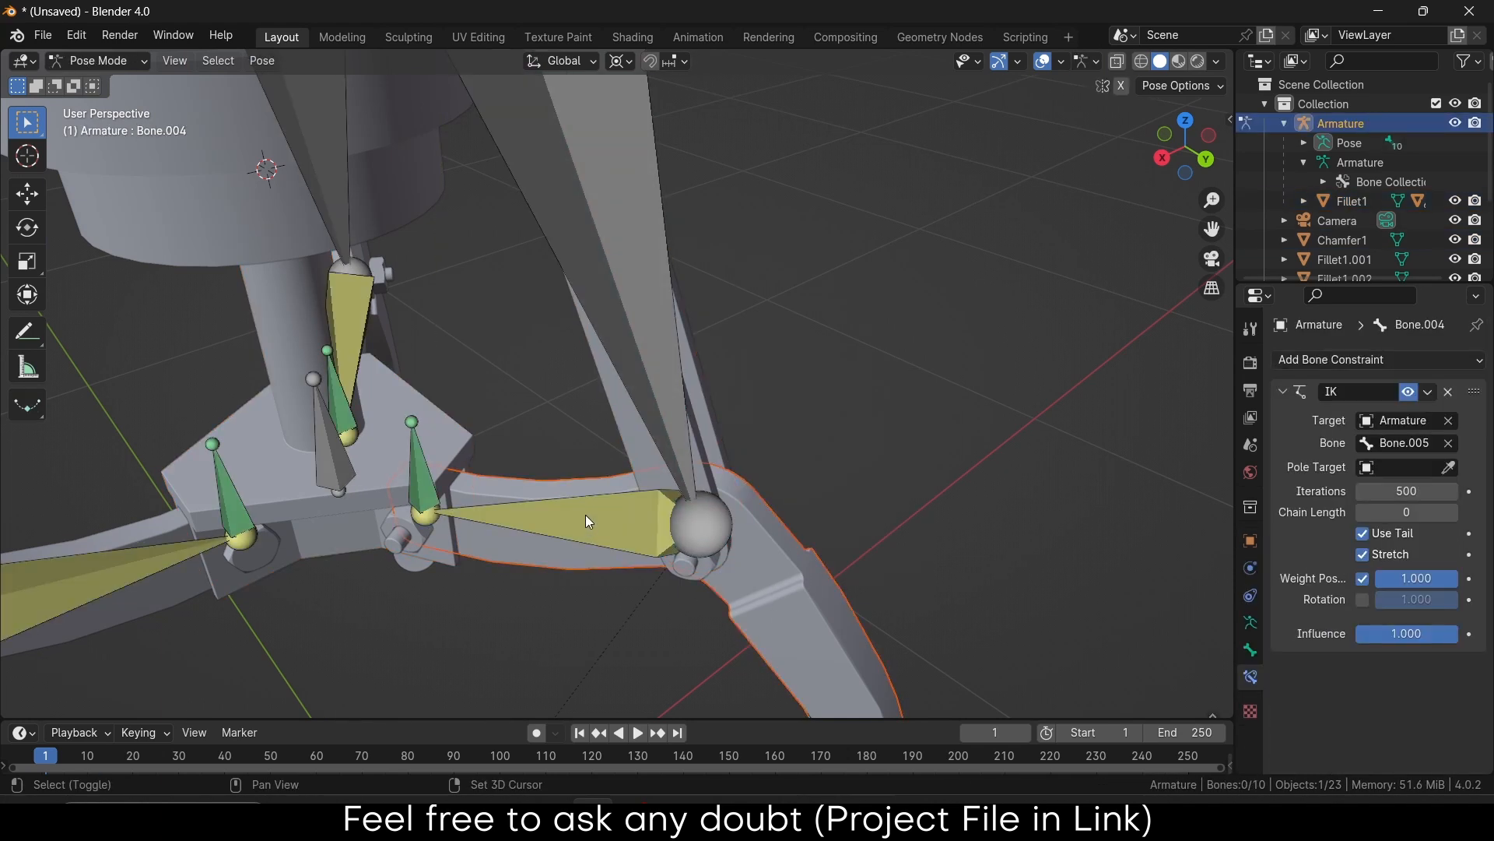
key(ctrl+p)
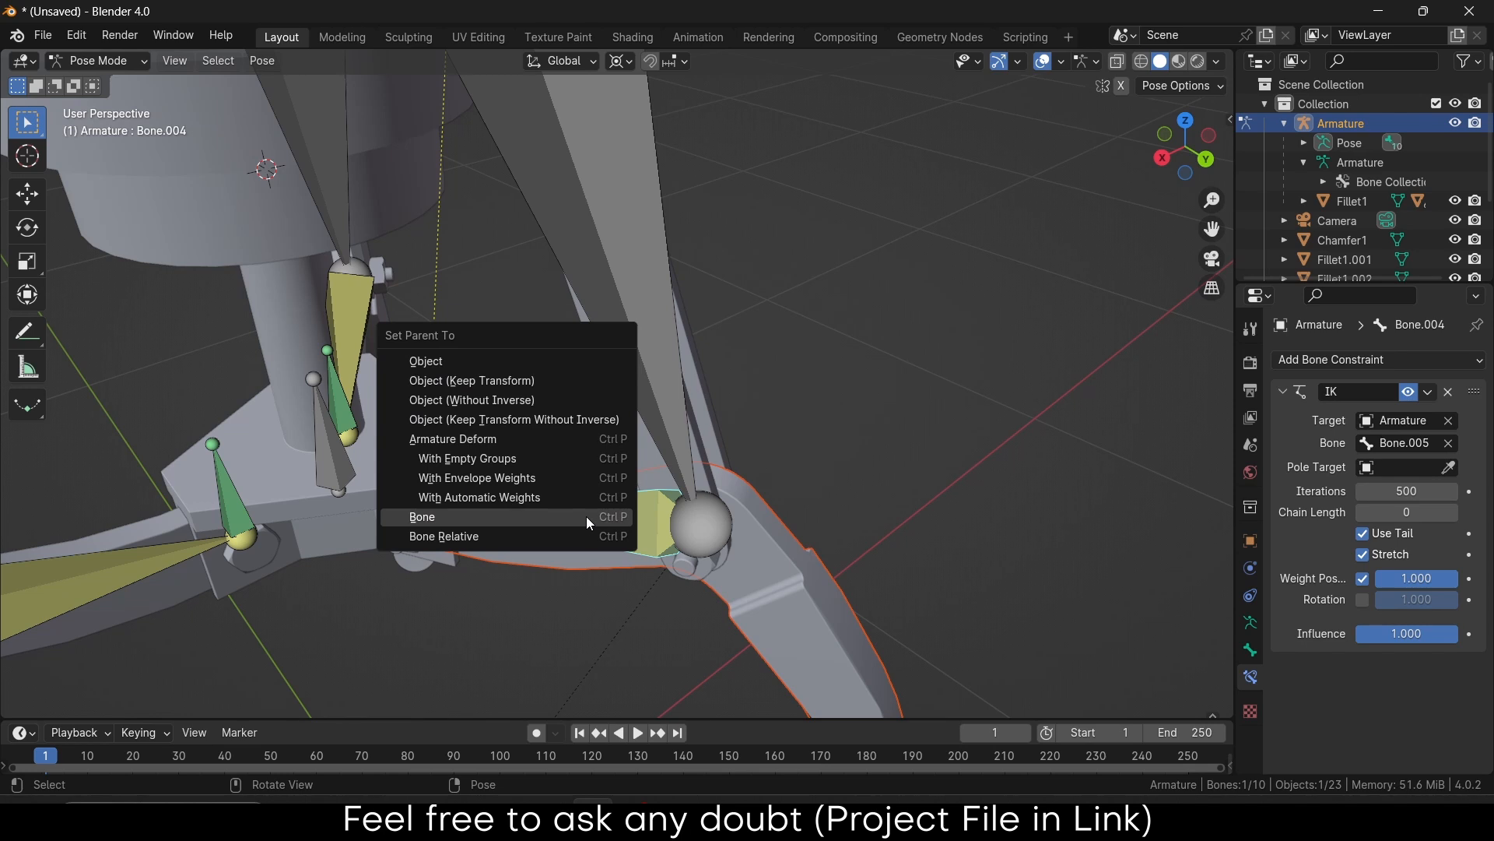
click(586, 516)
Re-parent Fillet1 to the pistonRod bone and check Bone.008's constraint that follows pistonRod
click(548, 390)
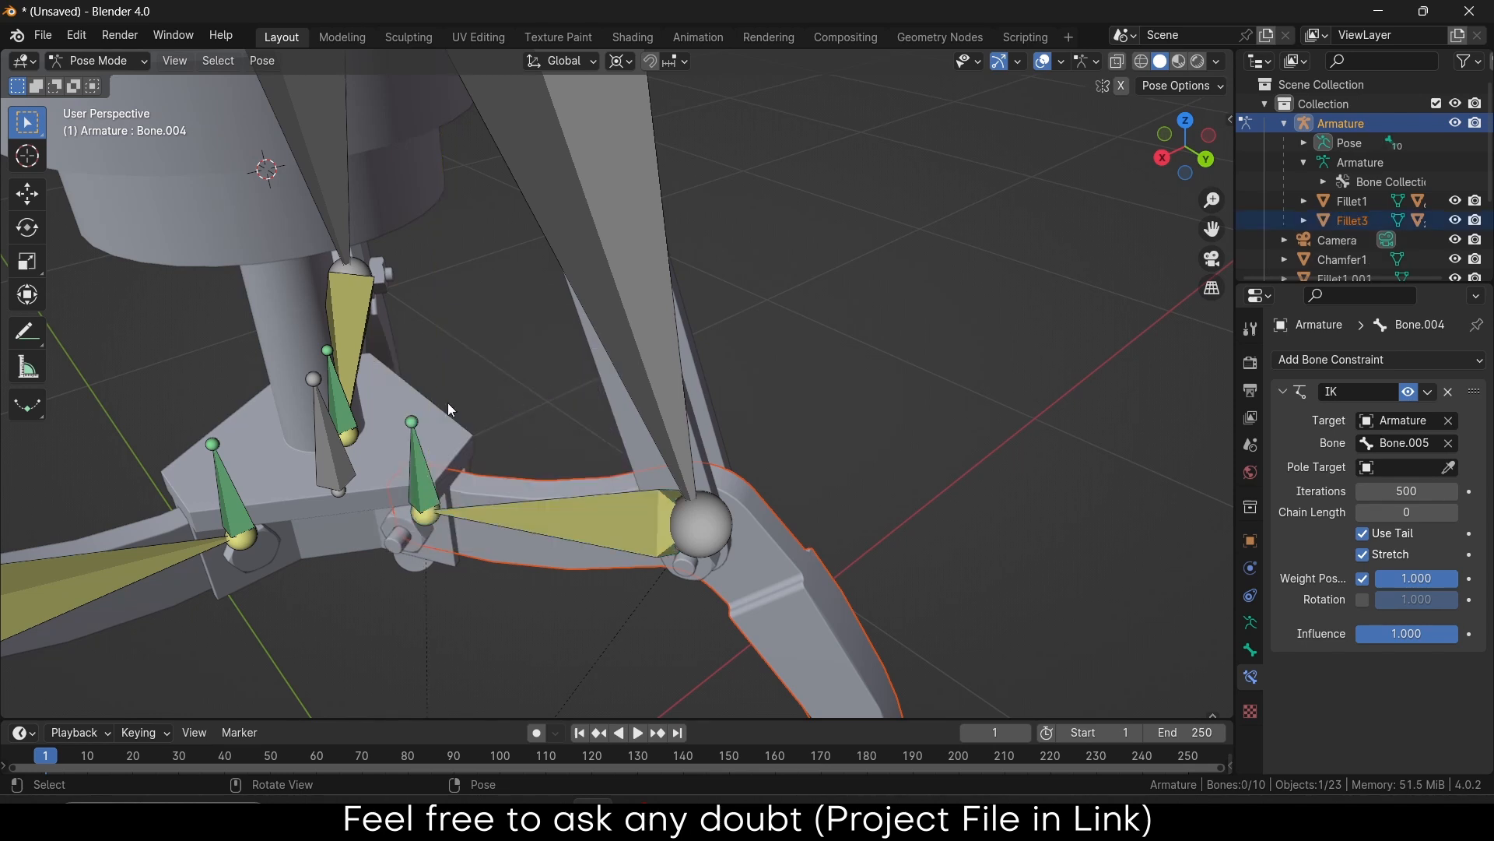
click(335, 432)
click(288, 302)
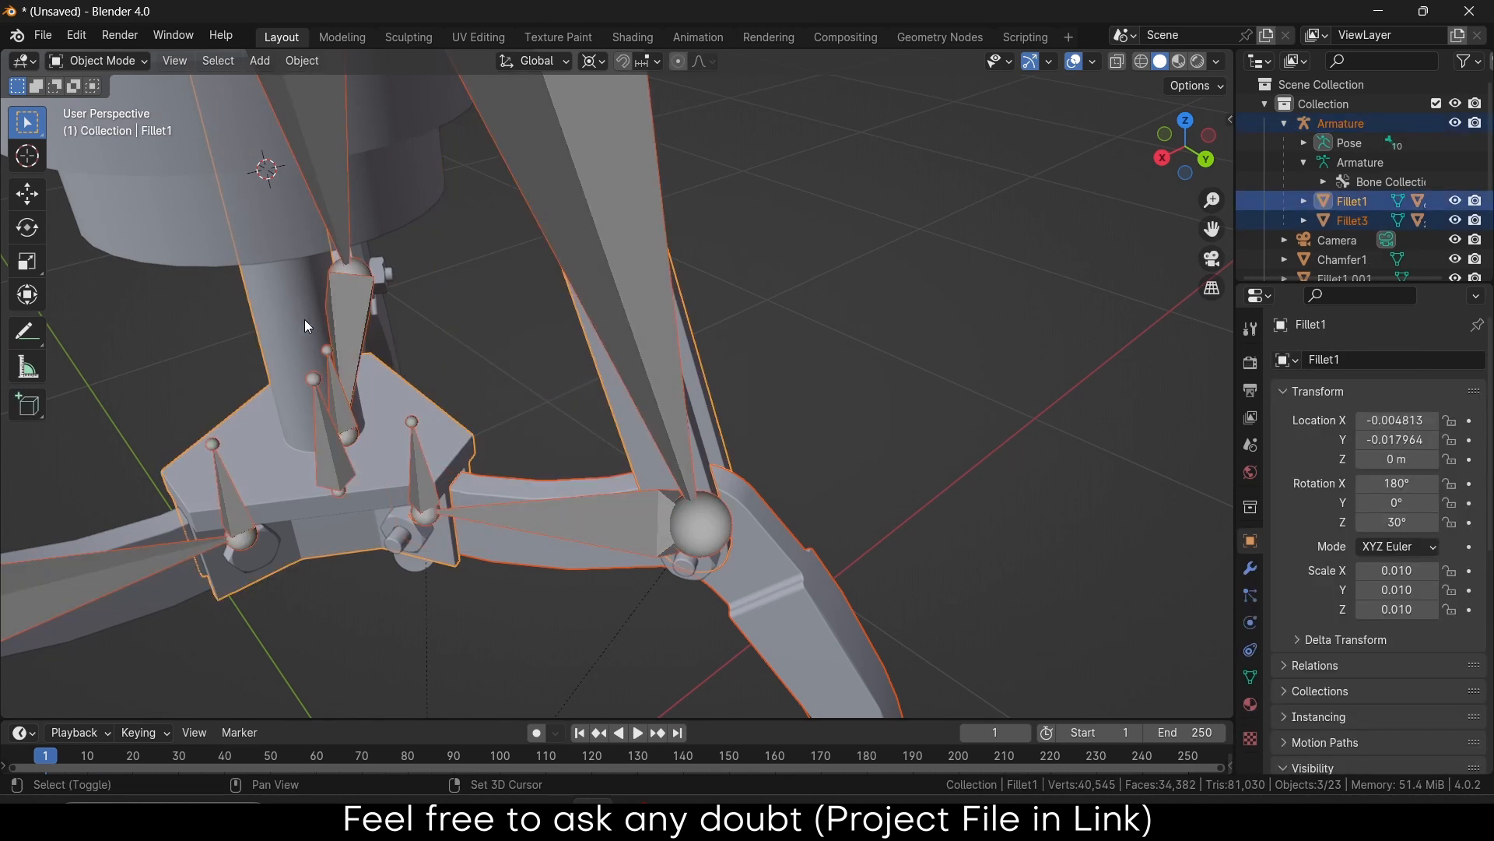
middle_drag(377, 375, 294, 291)
click(287, 294)
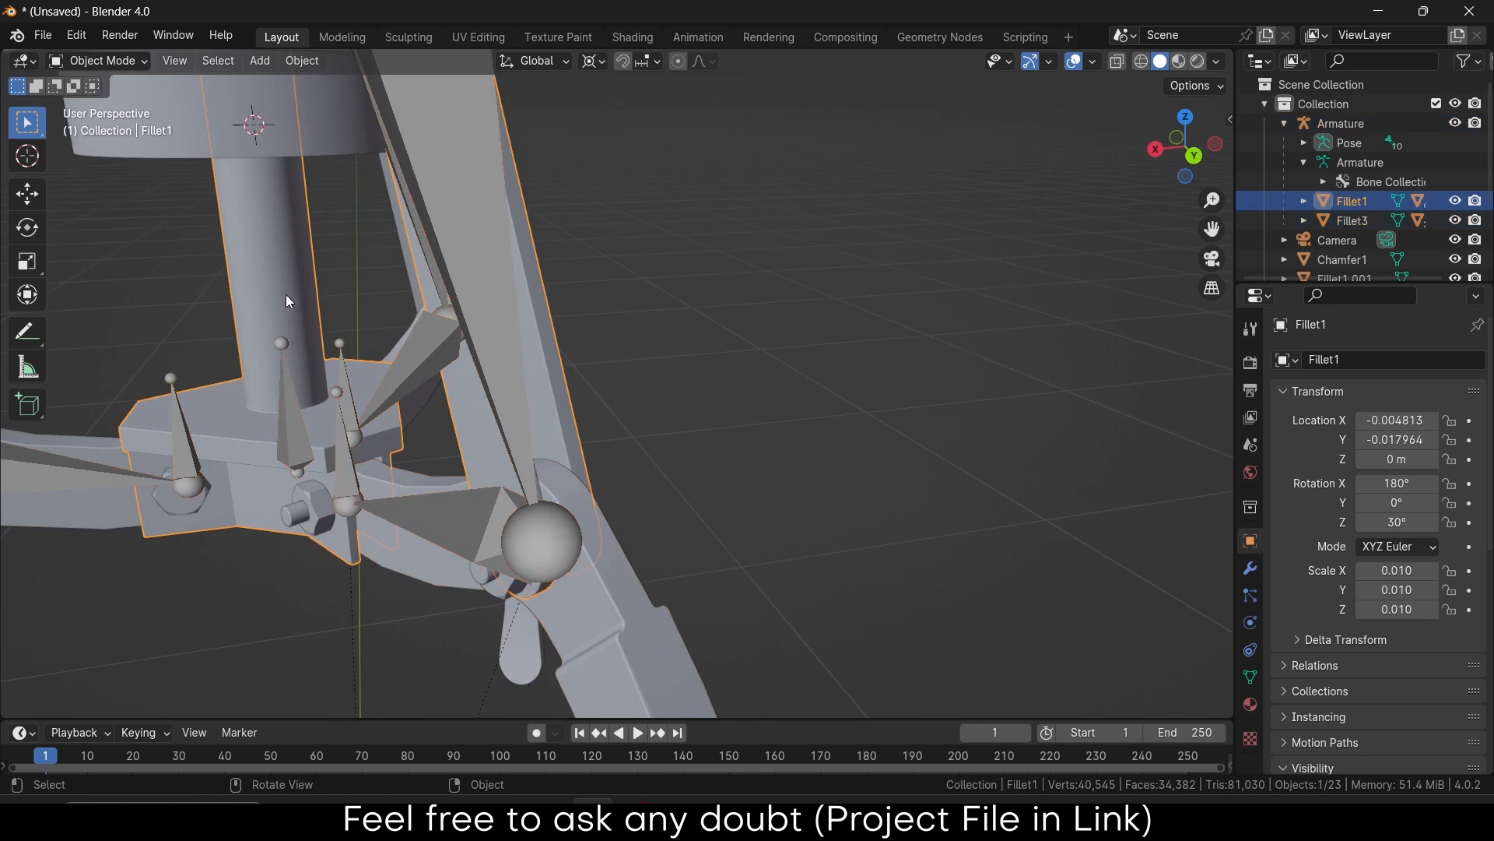
shift+click(285, 410)
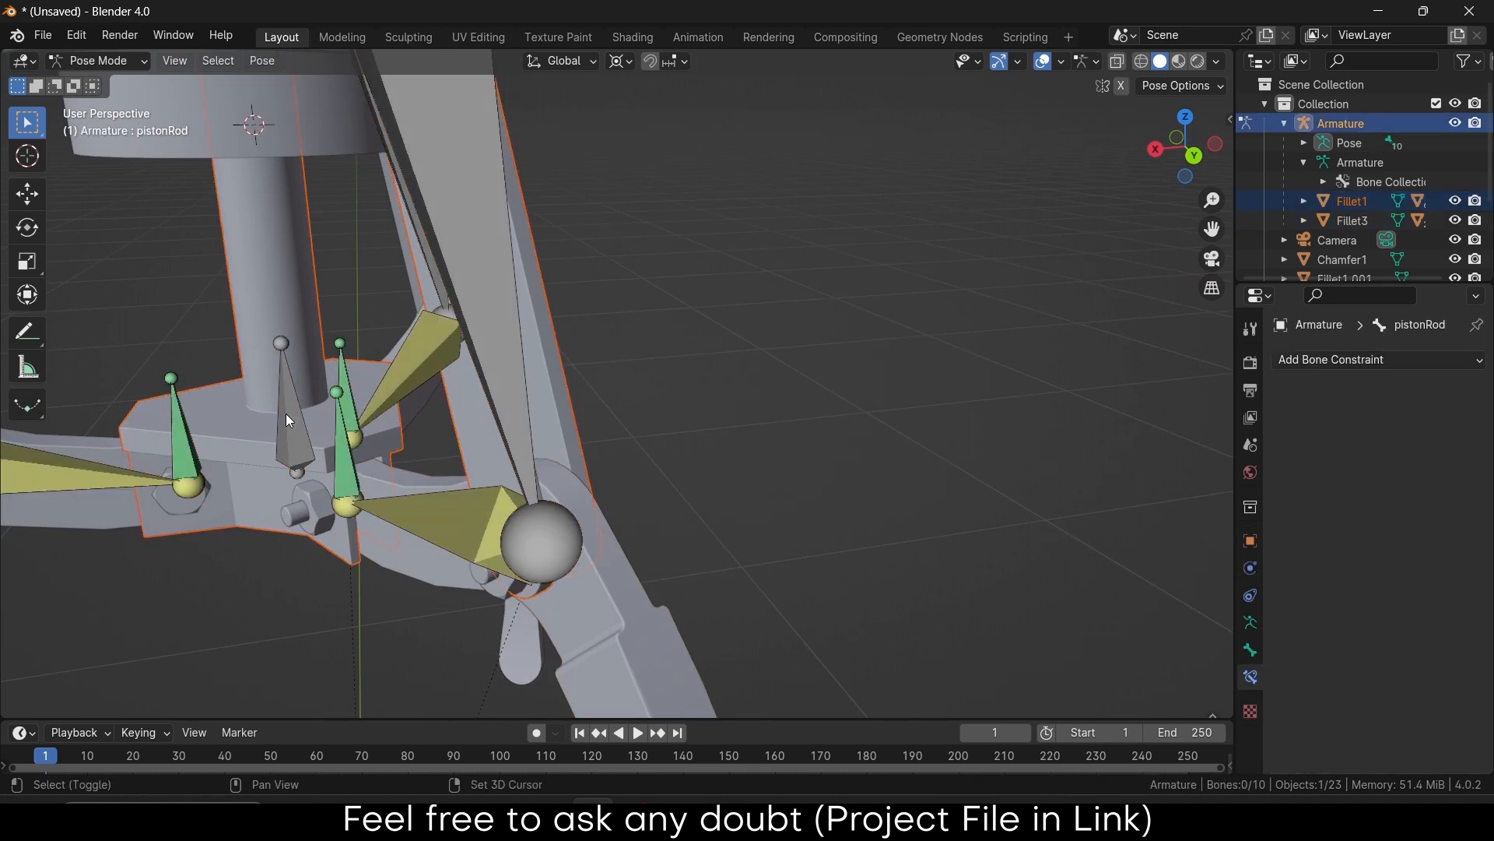
key(ctrl+p)
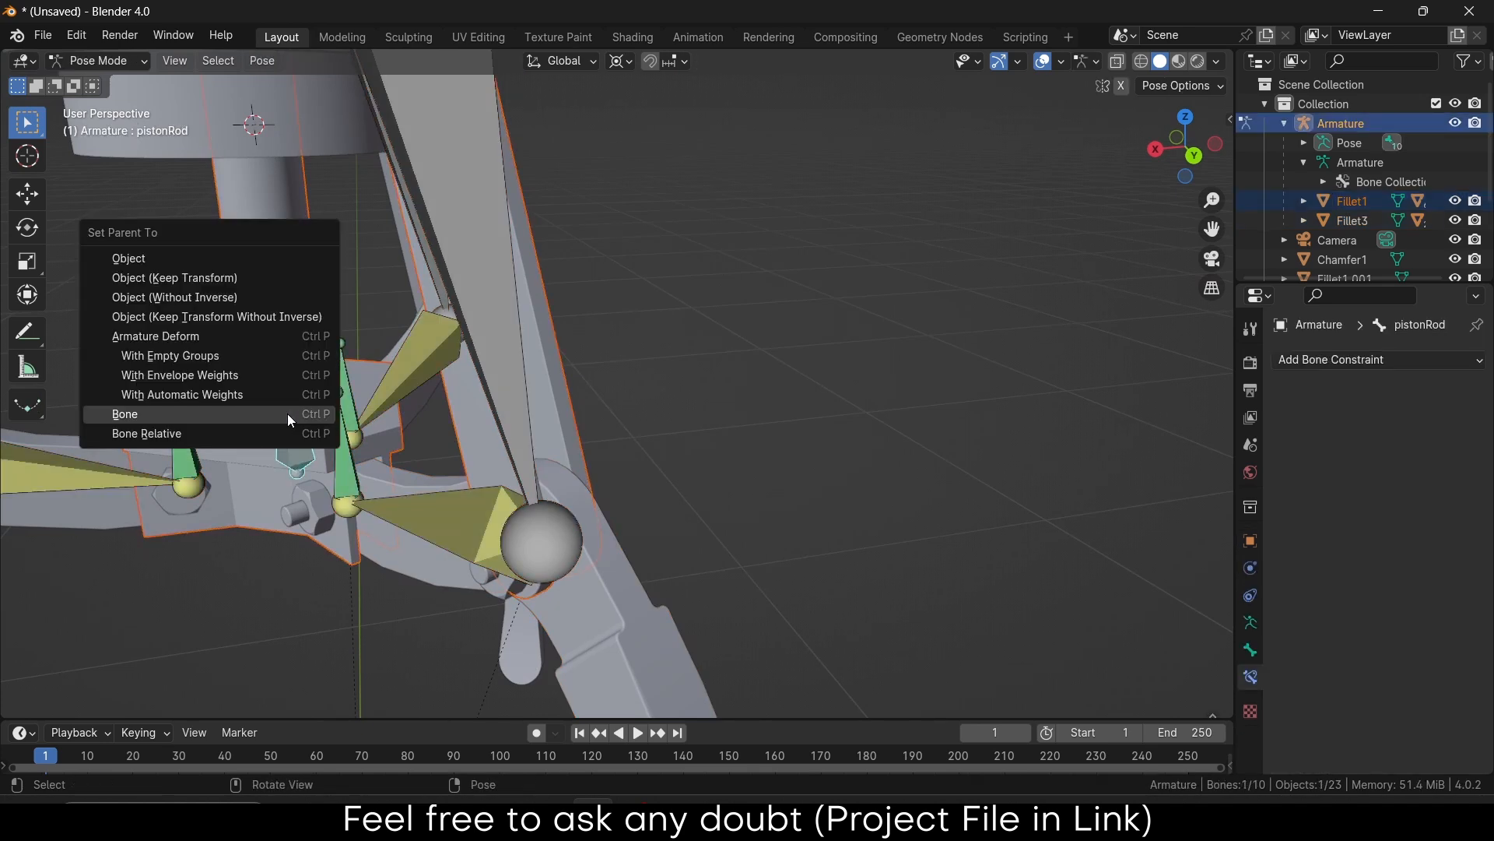
click(287, 413)
middle_drag(287, 414, 381, 530)
click(293, 549)
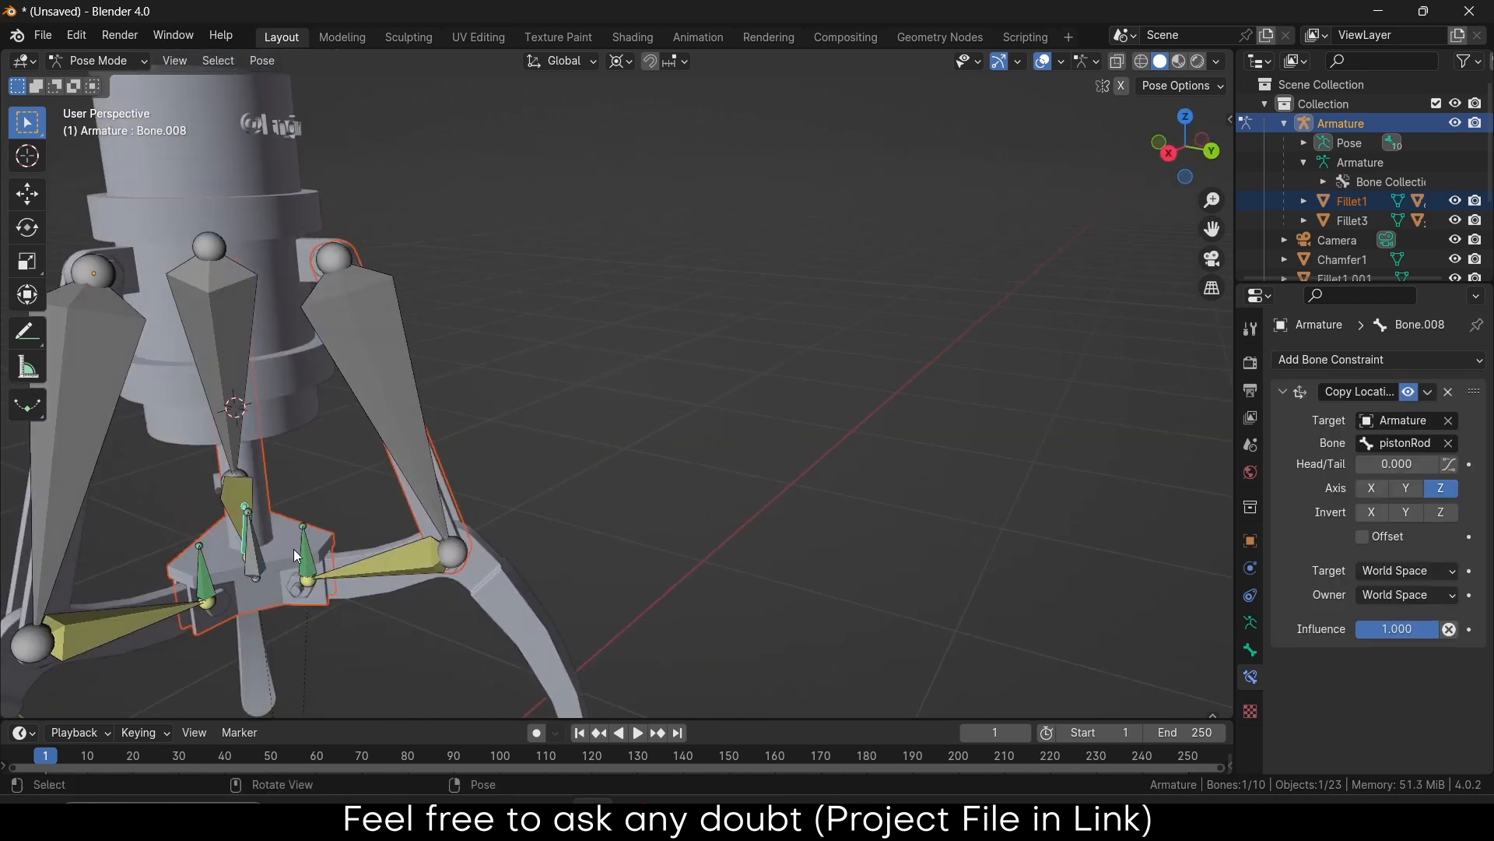
Lower the pistonRod bone along Z to test the linkage
click(260, 566)
key(g)
key(z)
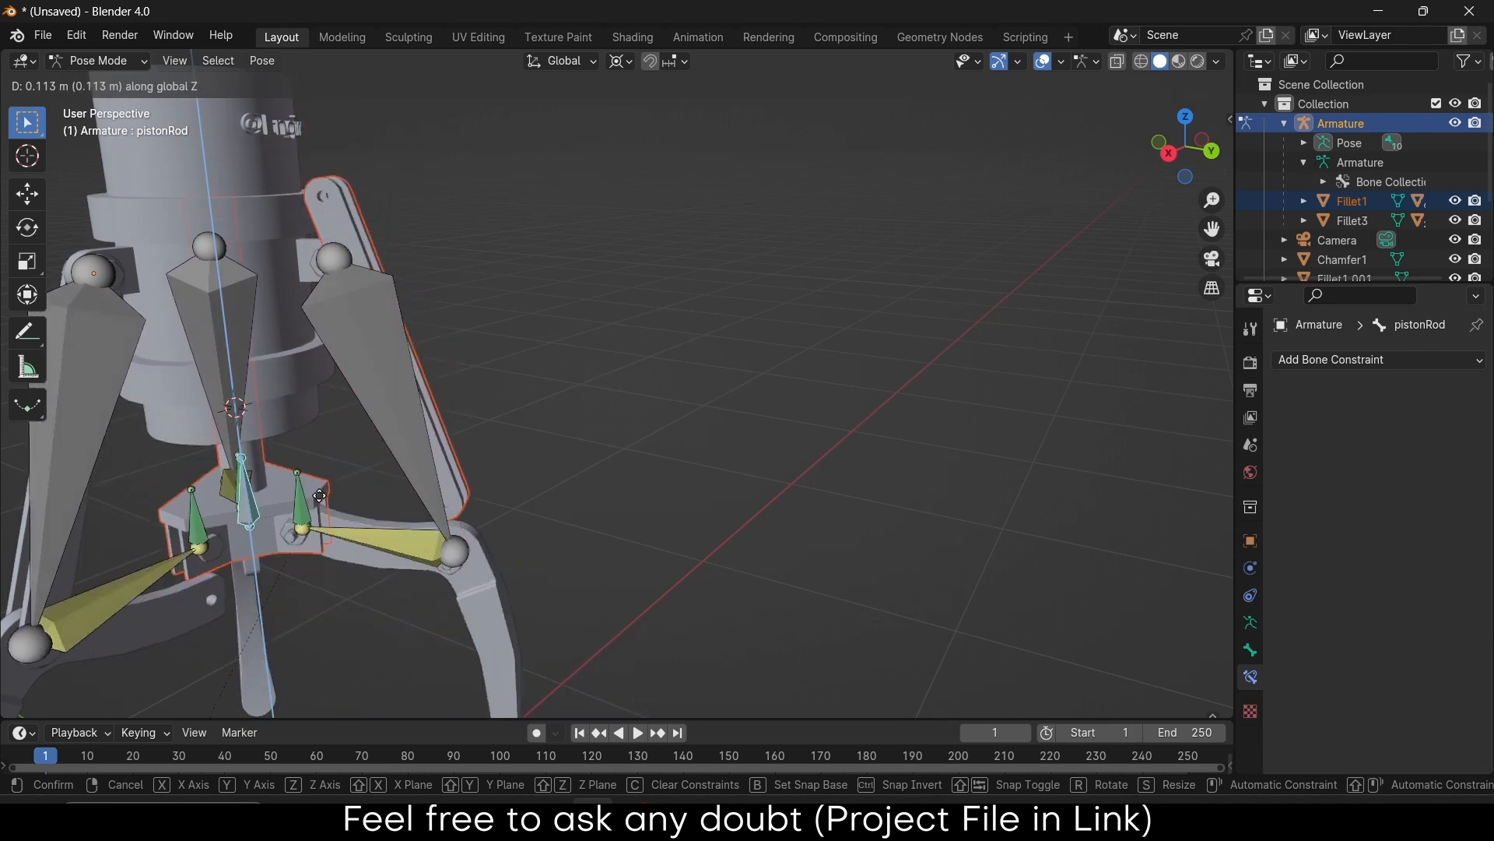
click(303, 599)
Bone-parent Fillet1 to Bone.003 again
scroll(534, 467, up, 4)
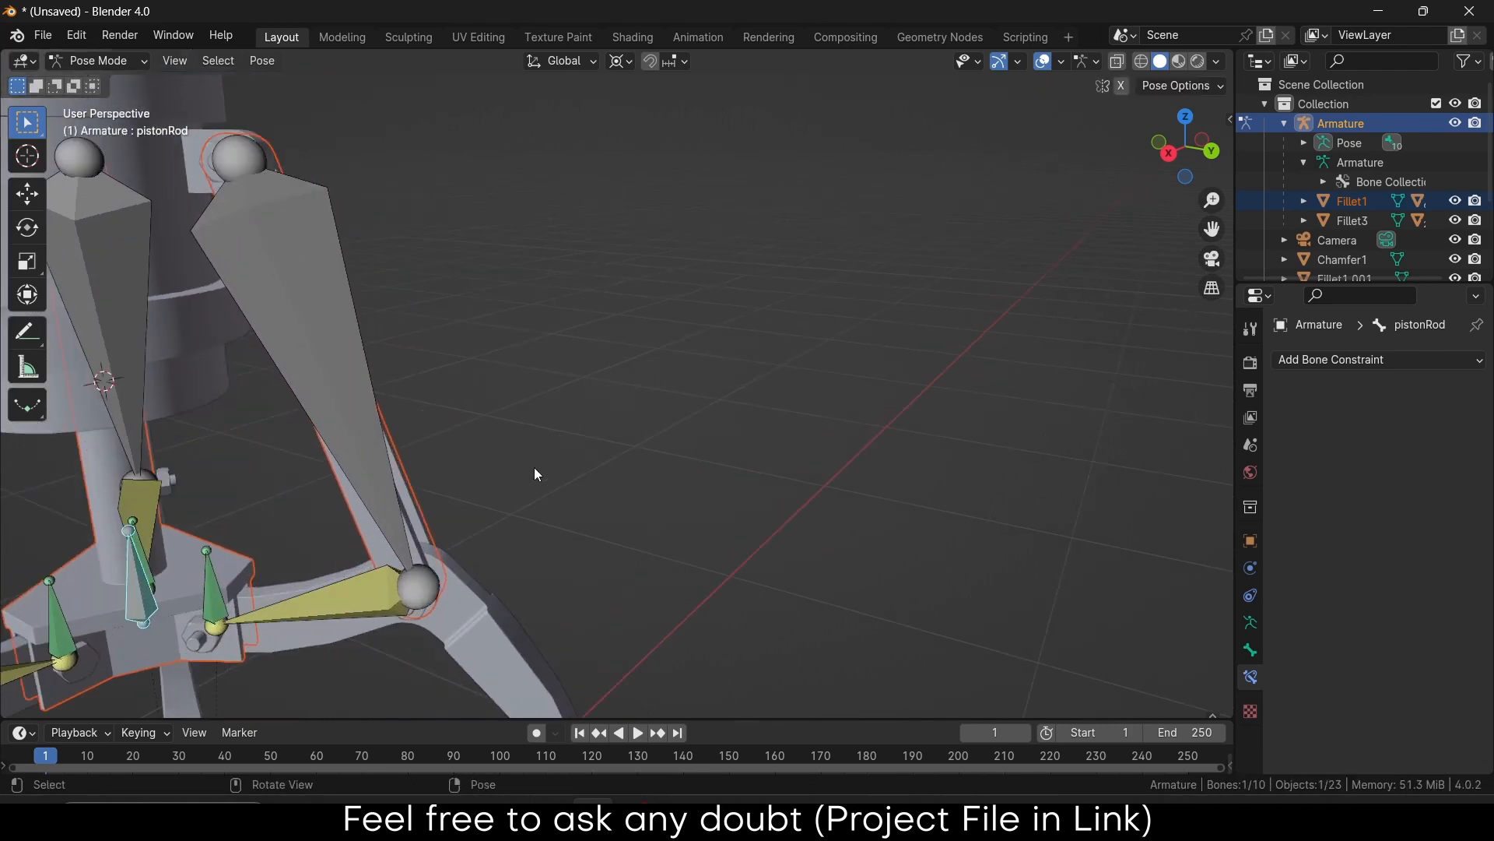
click(417, 495)
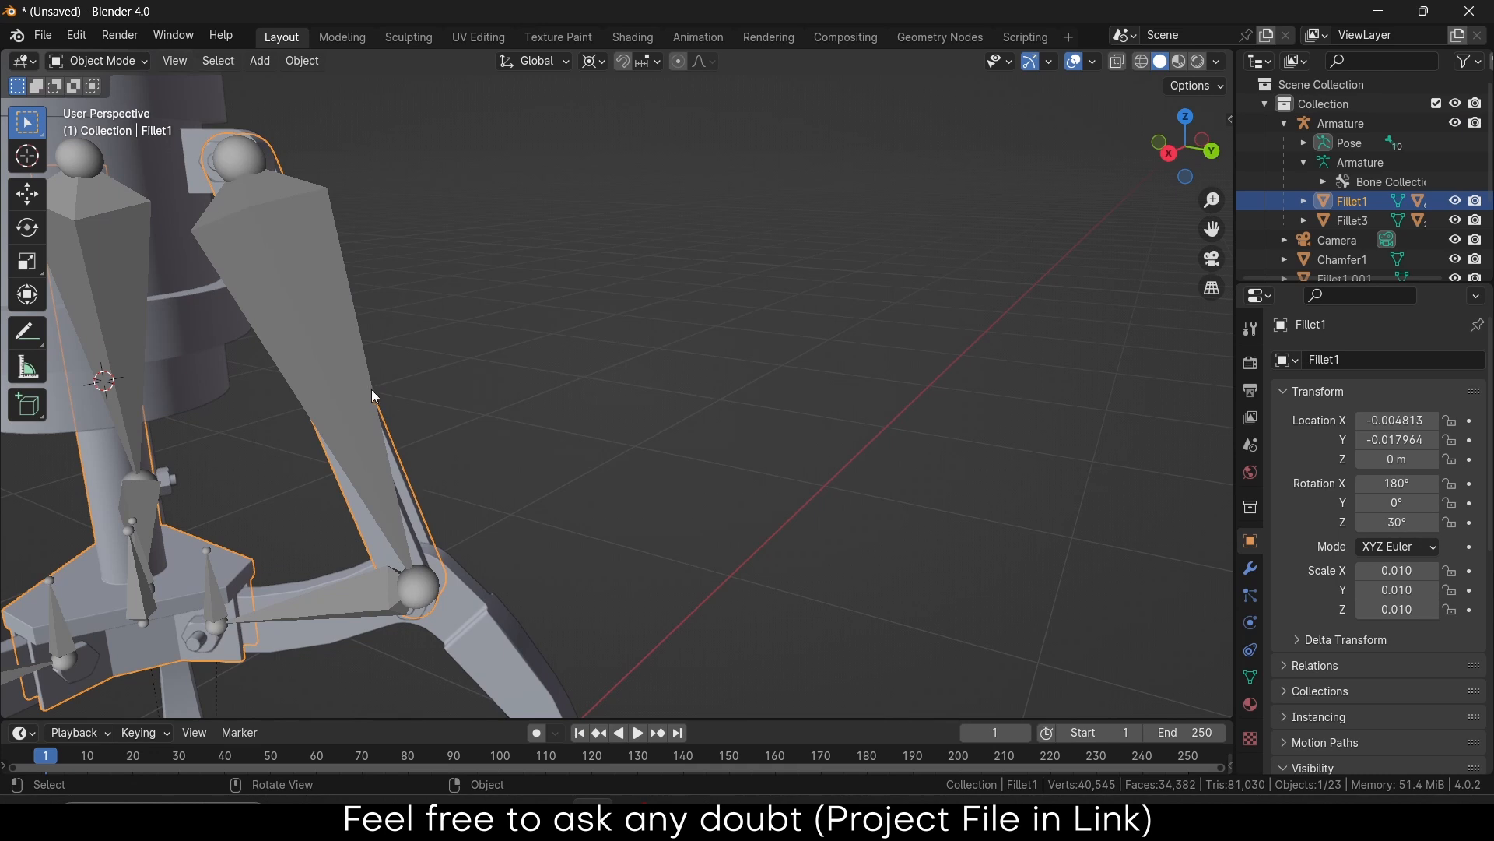
shift+click(323, 340)
key(ctrl+p)
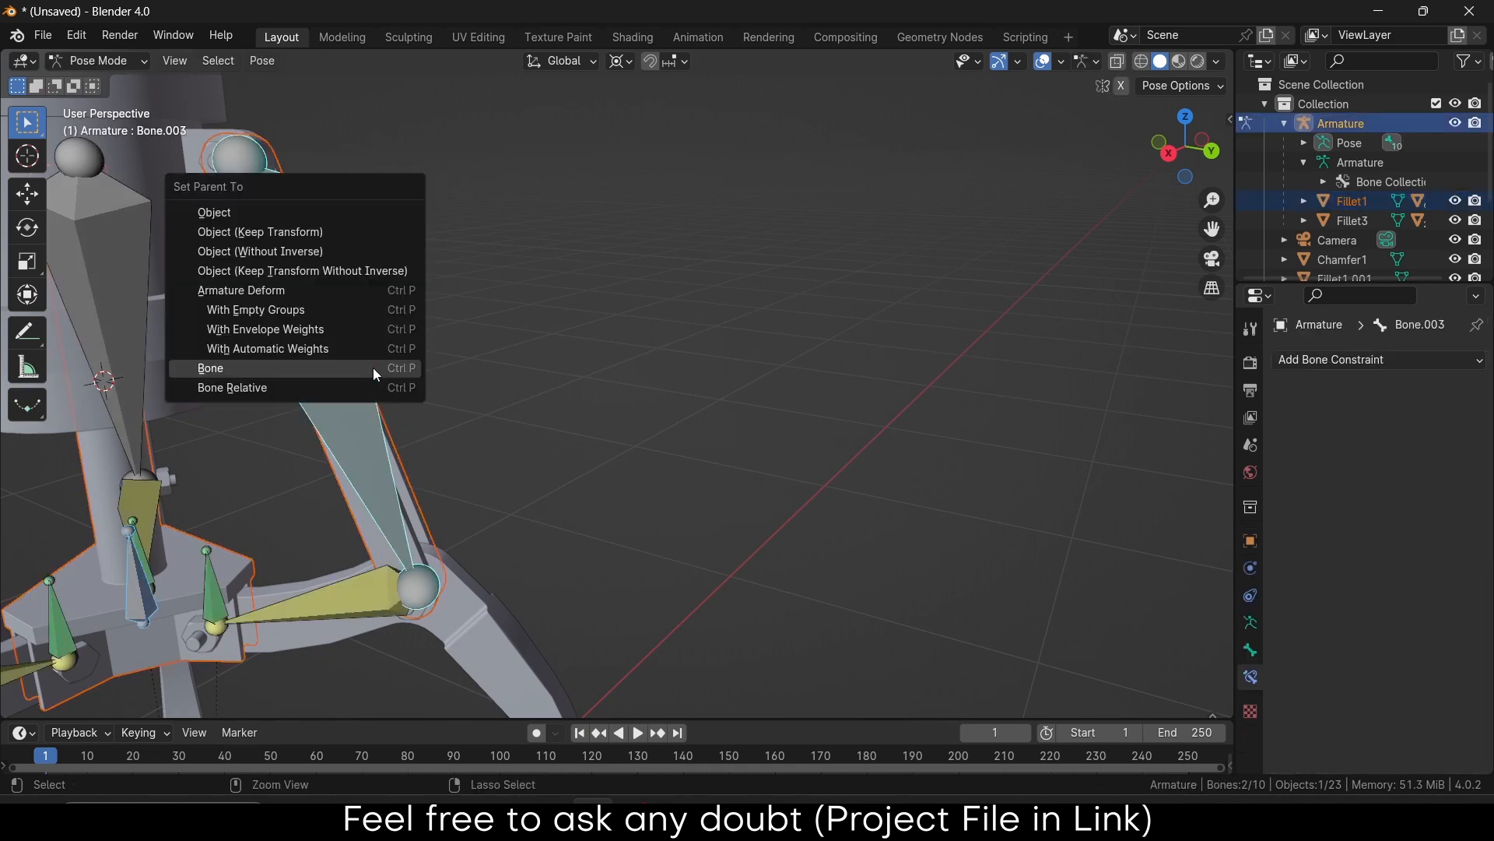
click(372, 368)
Test-move the pistonRod bone along Z, then cancel to restore the pose
scroll(372, 367, down, 5)
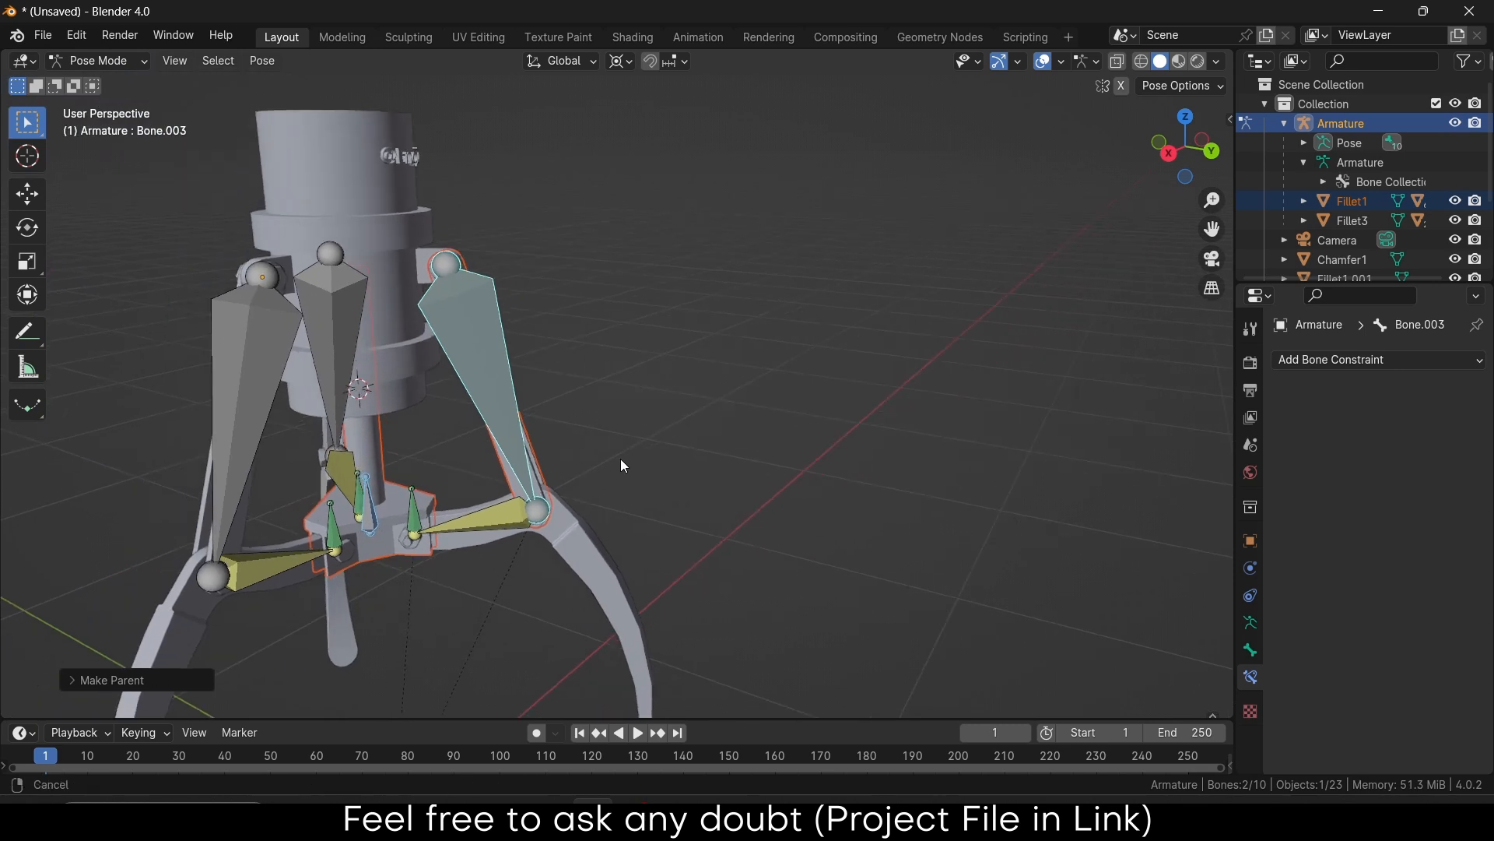
click(376, 510)
key(g)
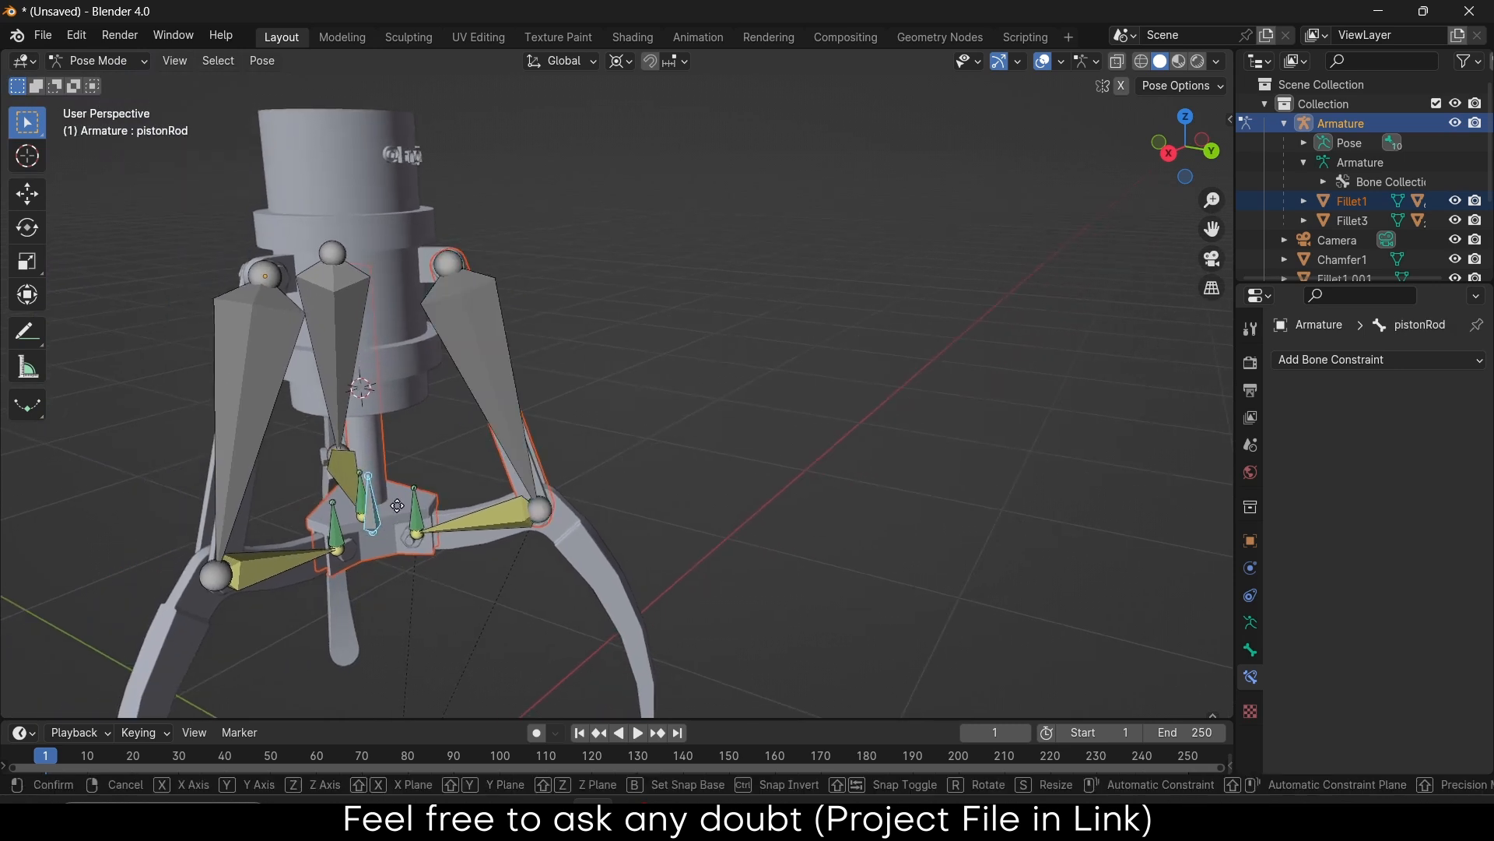
key(z)
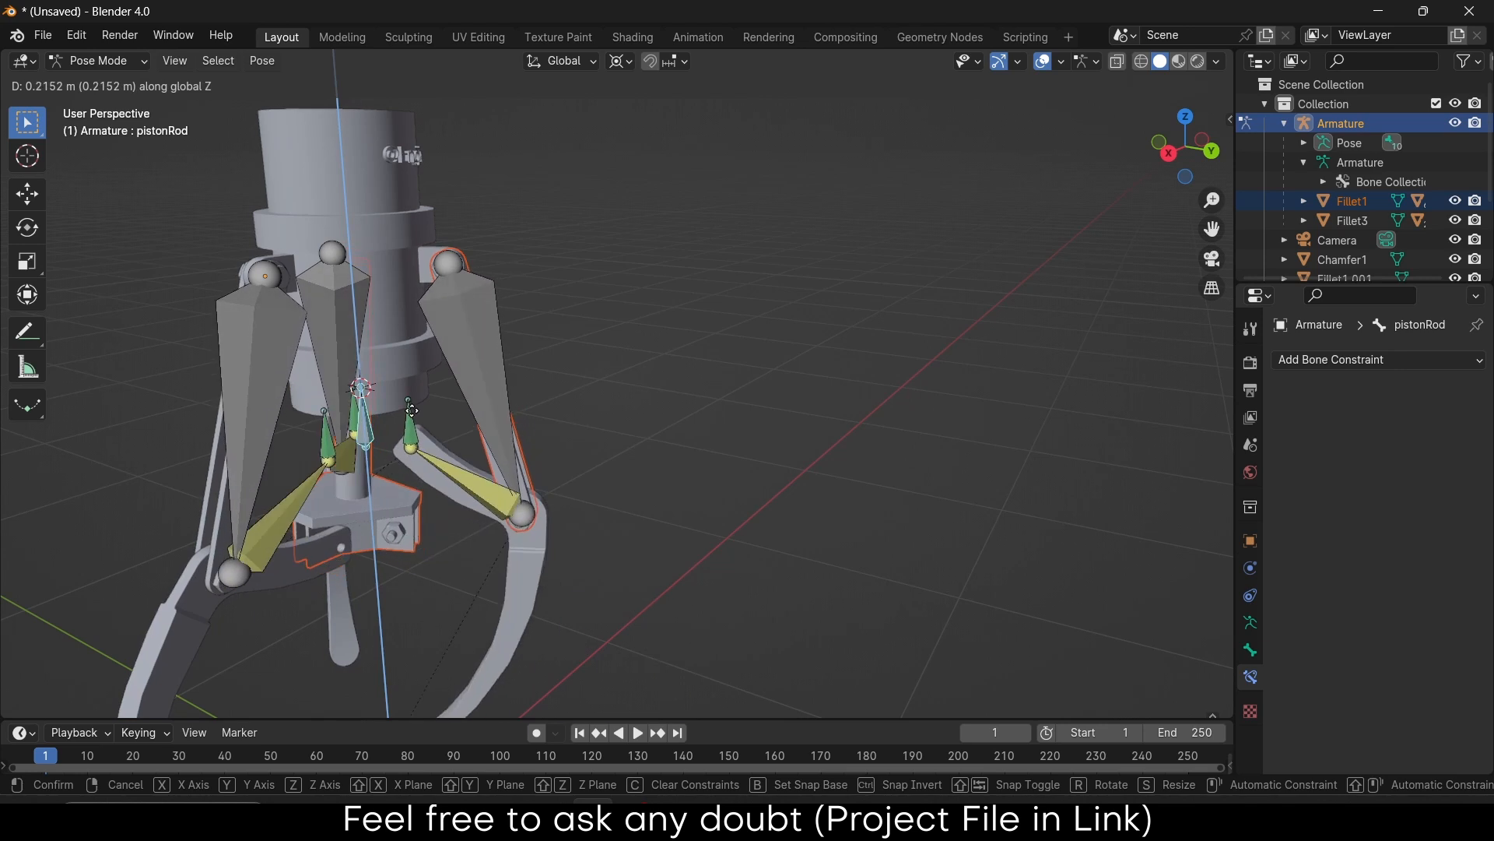
right_click(470, 609)
Bone-parent Fillet1 to the pistonRod bone and check Bone.007's IK constraint
scroll(391, 464, up, 2)
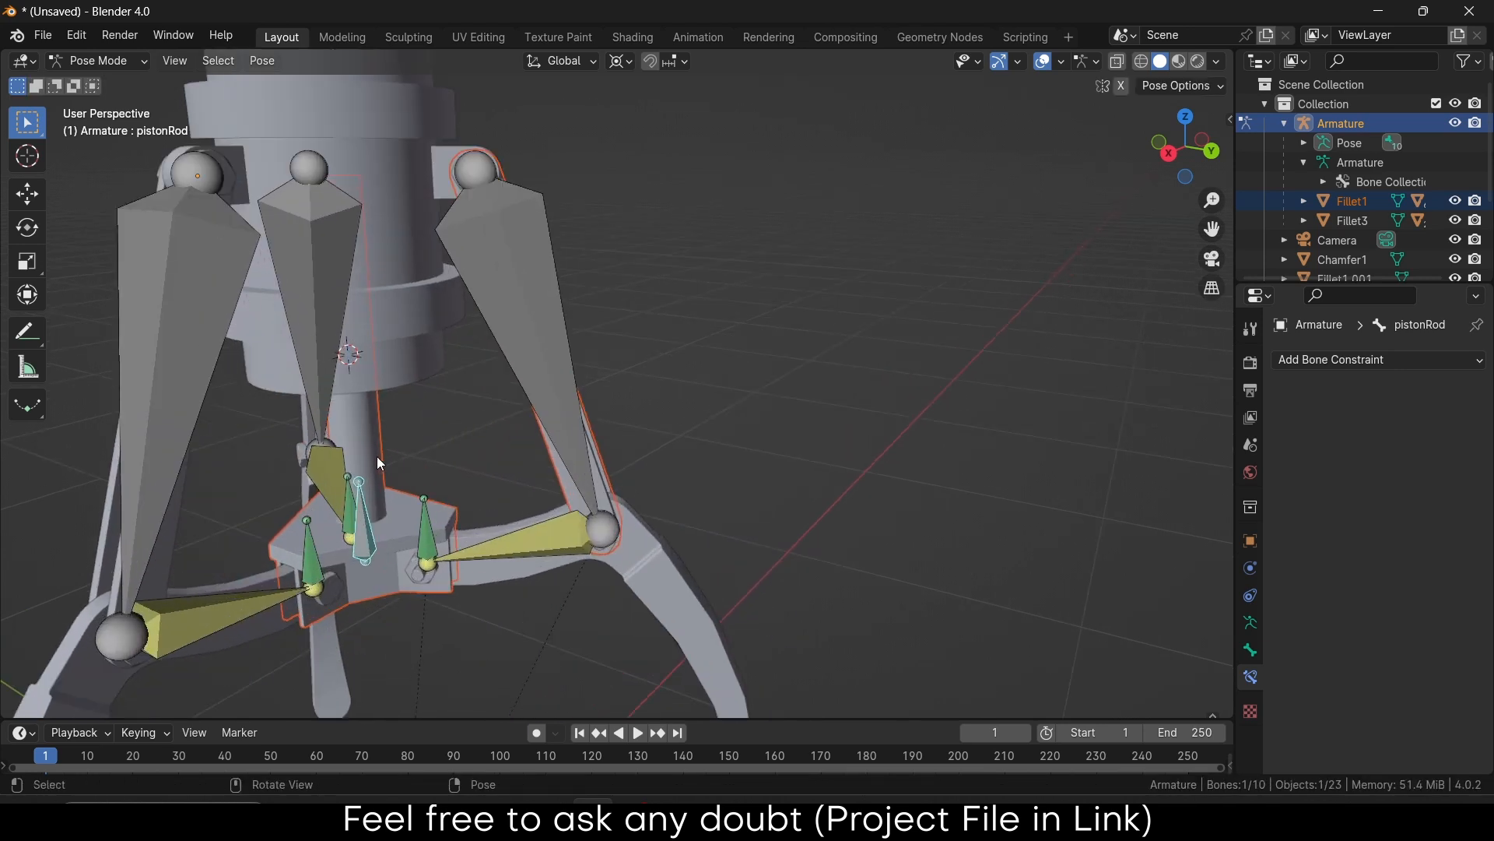
click(377, 459)
click(367, 534)
key(ctrl+Tab)
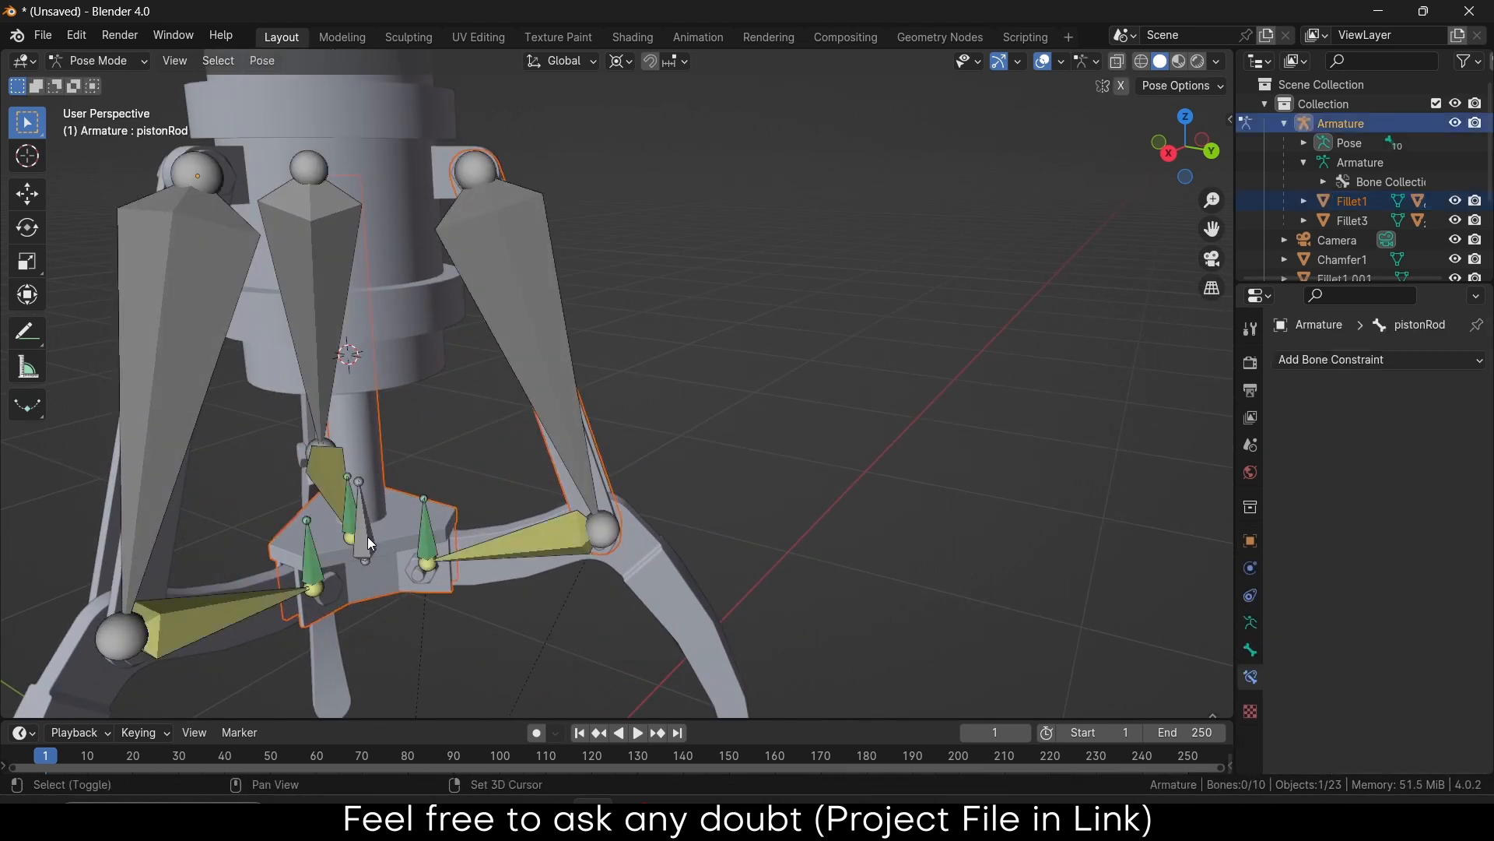
click(367, 538)
key(ctrl+p)
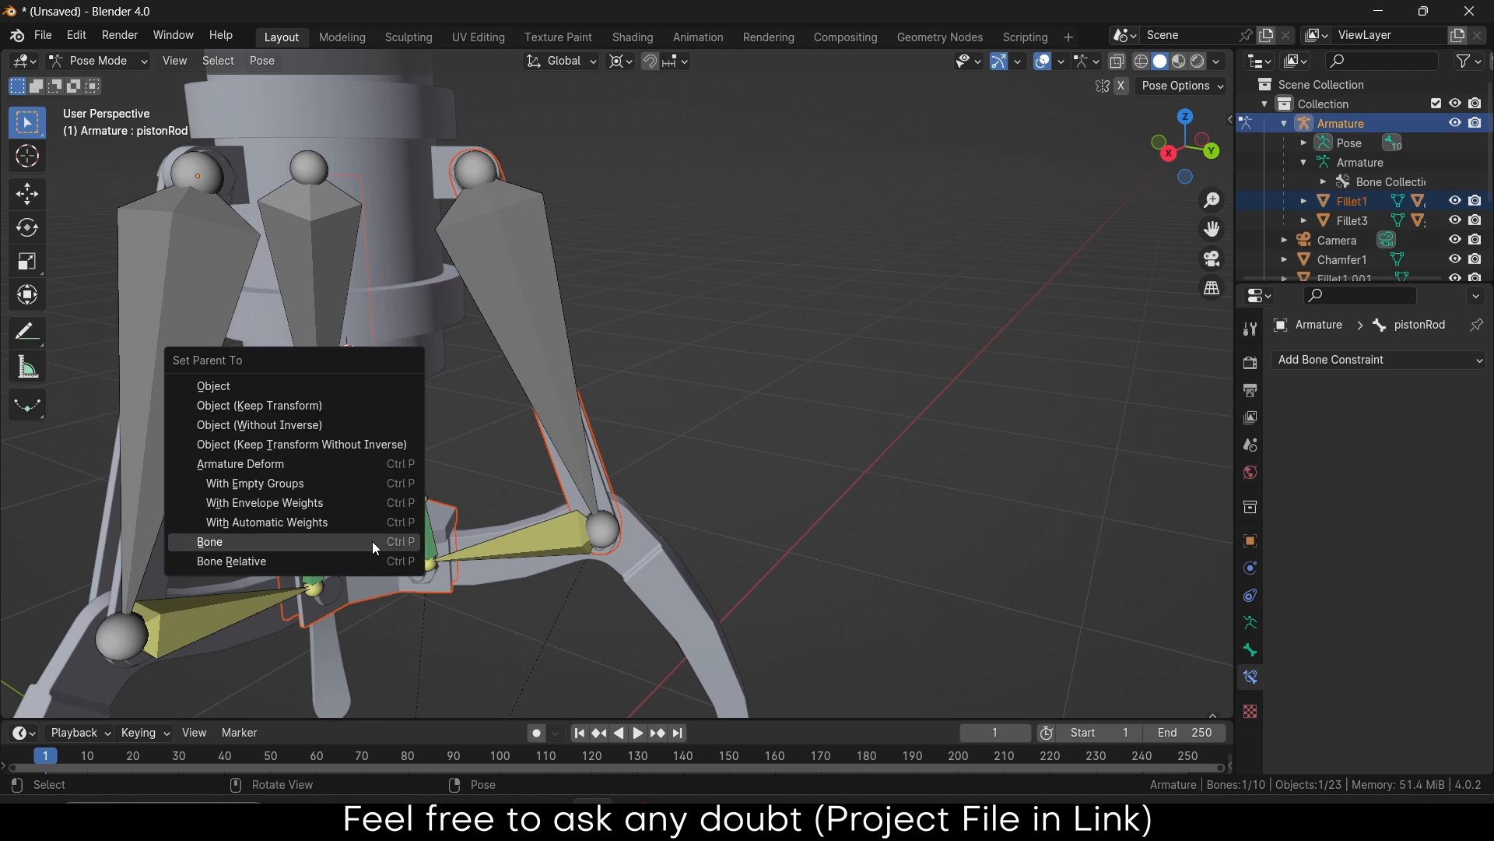
click(372, 541)
click(428, 543)
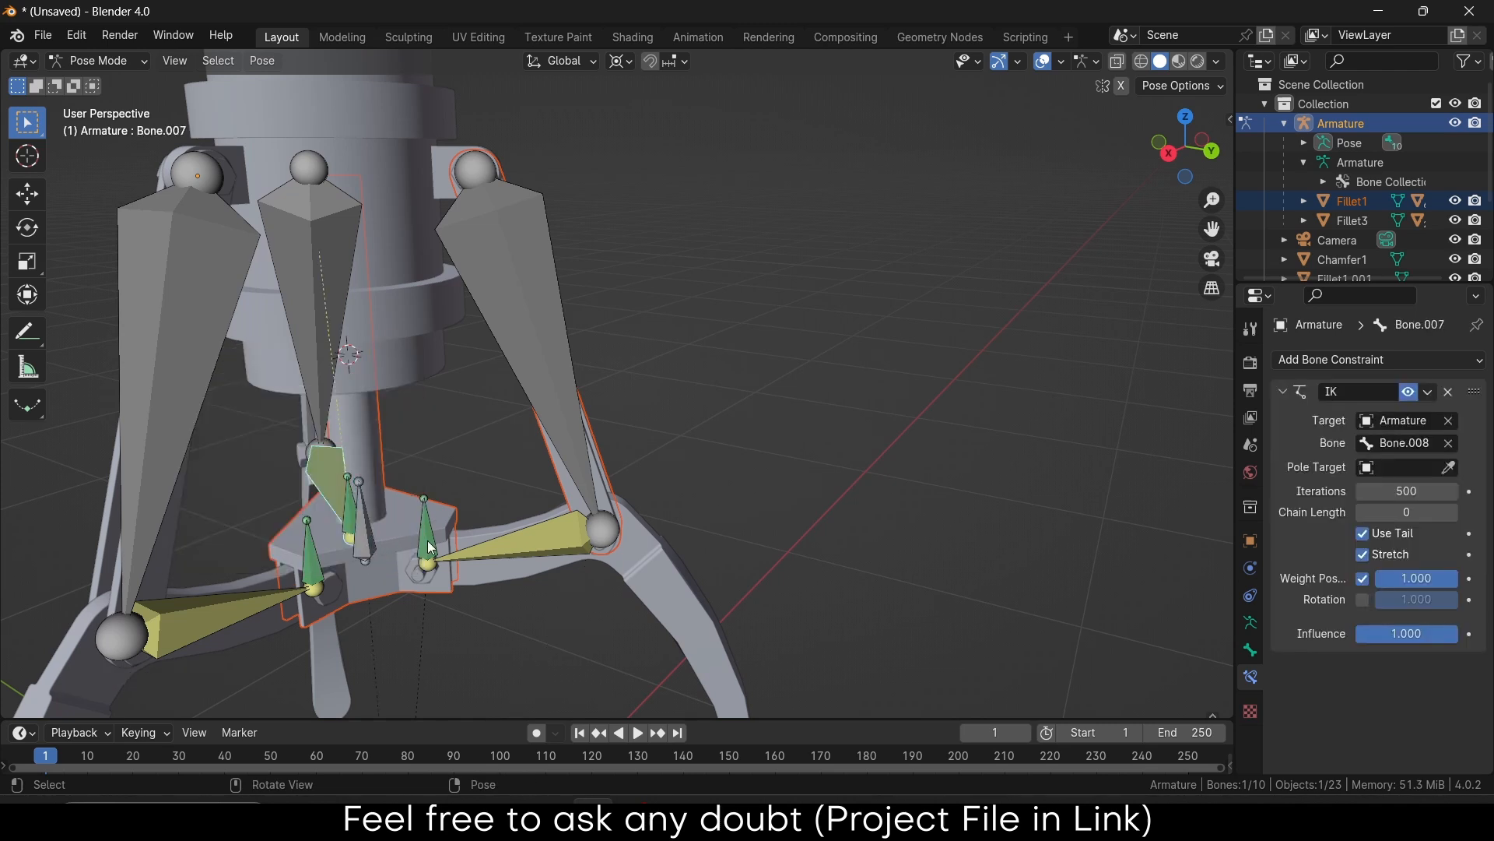
Raise the pistonRod bone along Z to confirm the claw moves, then select Fillet1
click(364, 531)
key(g)
key(z)
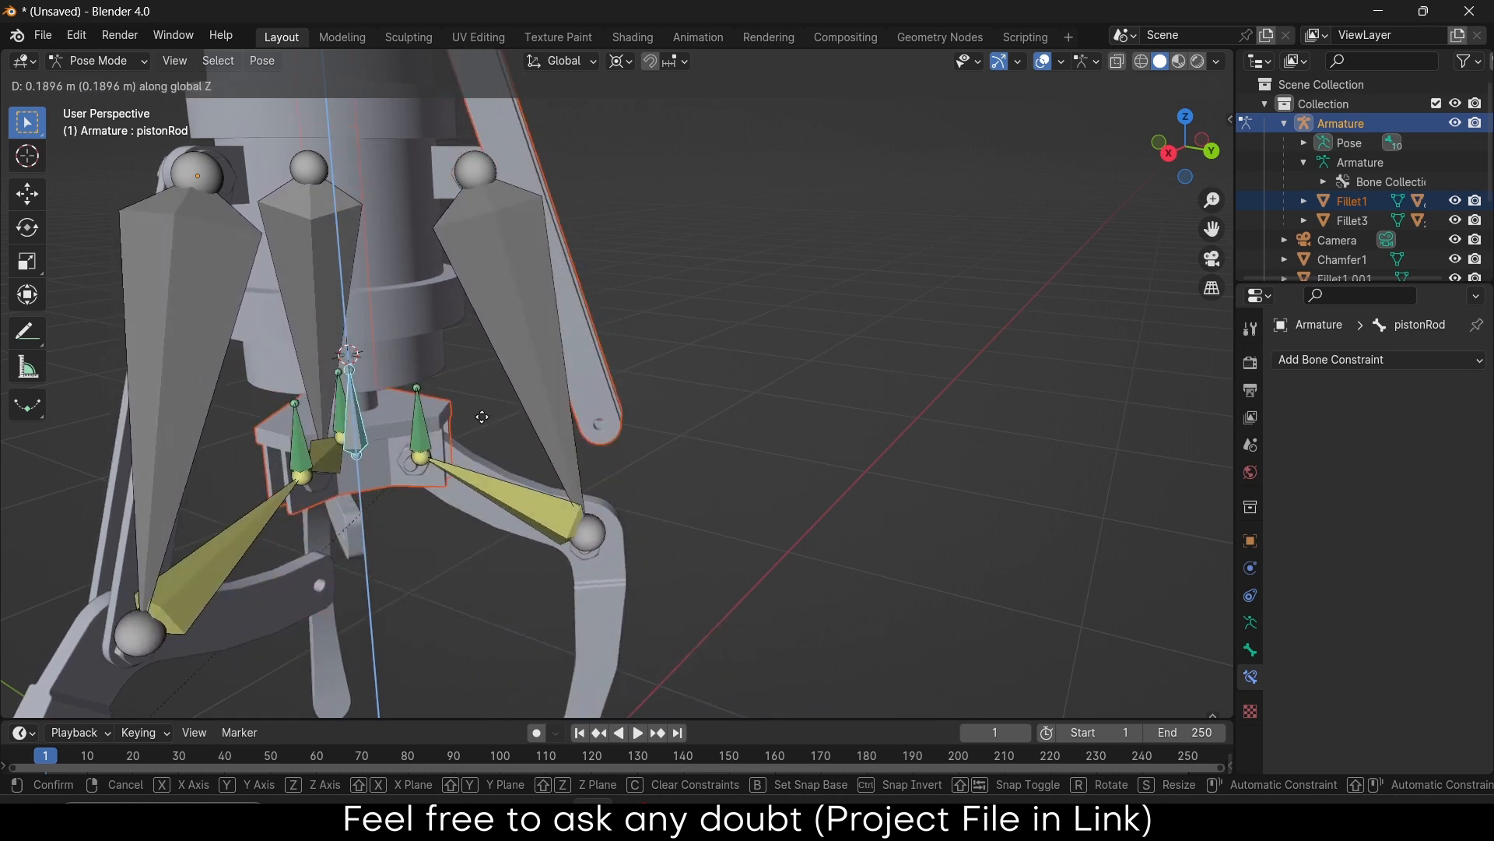
click(567, 430)
middle_drag(603, 466, 547, 490)
click(536, 484)
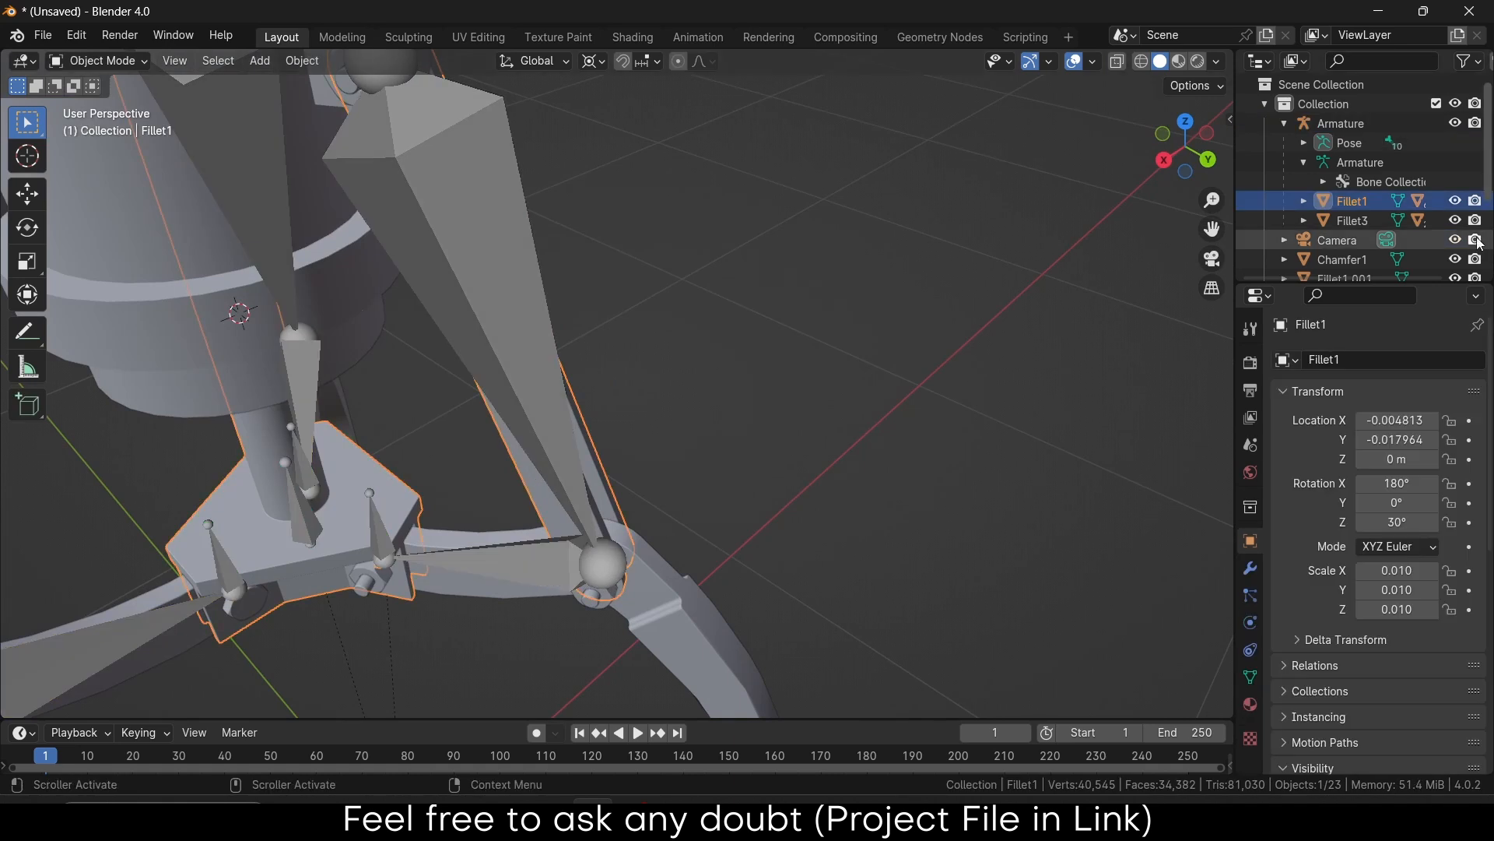
Hide the armature bones and inspect the gripper mesh
click(1457, 106)
click(1457, 105)
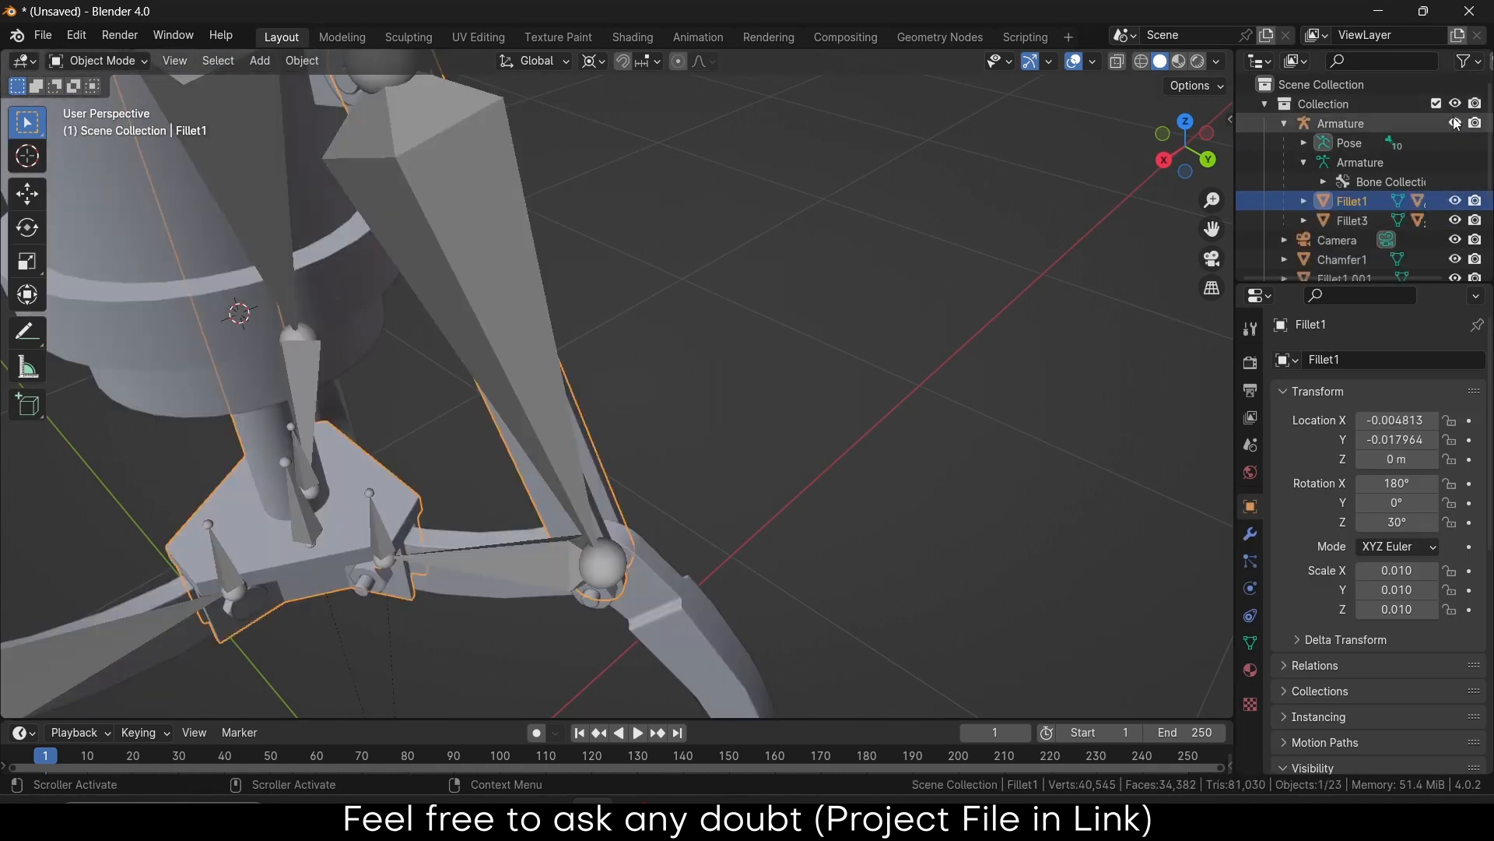
click(1456, 123)
scroll(488, 433, down, 4)
middle_drag(504, 403, 375, 552)
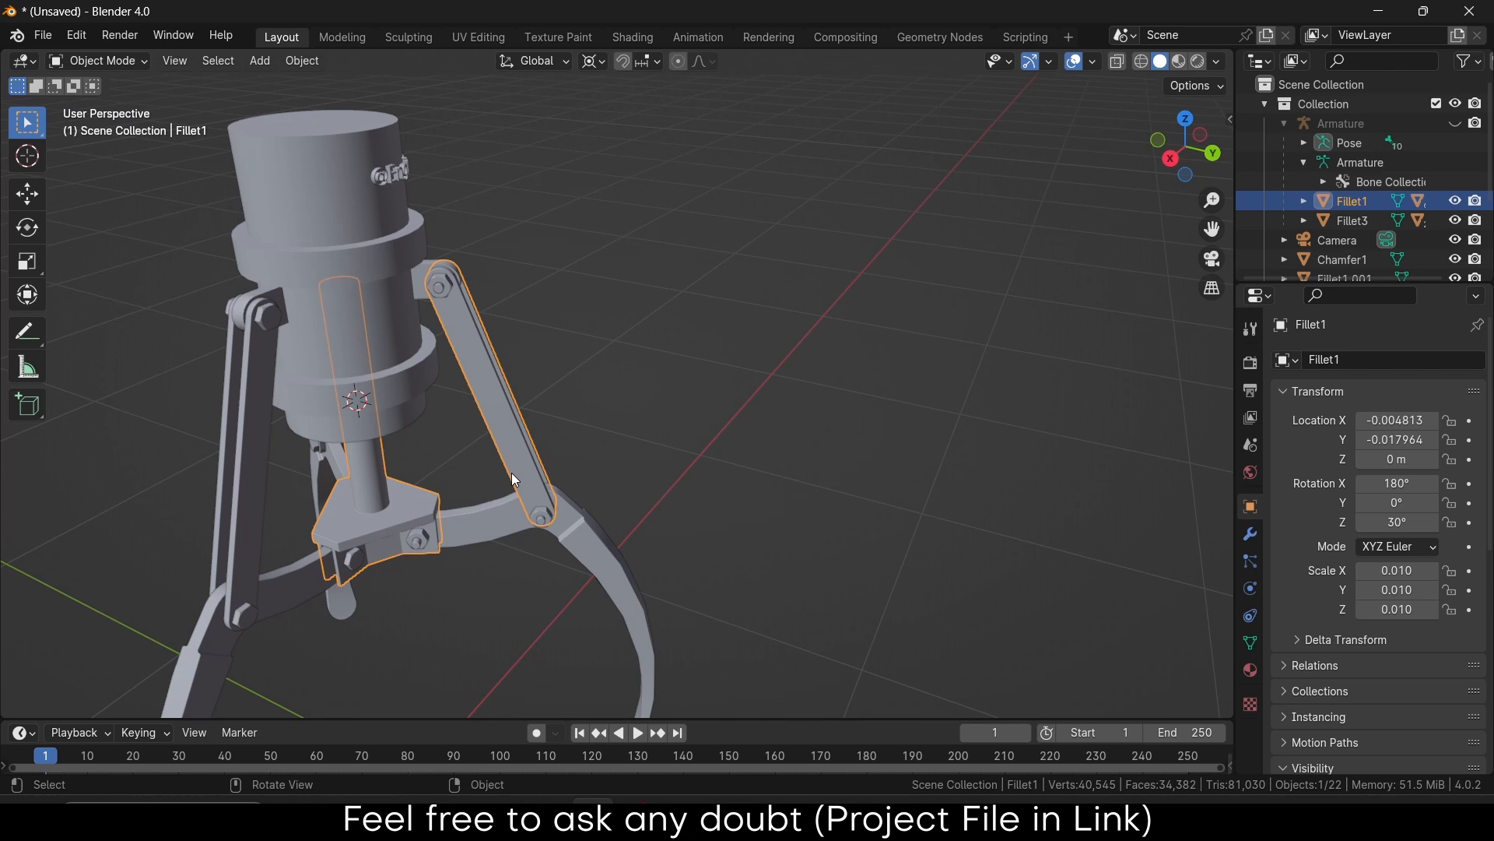
scroll(481, 391, up, 3)
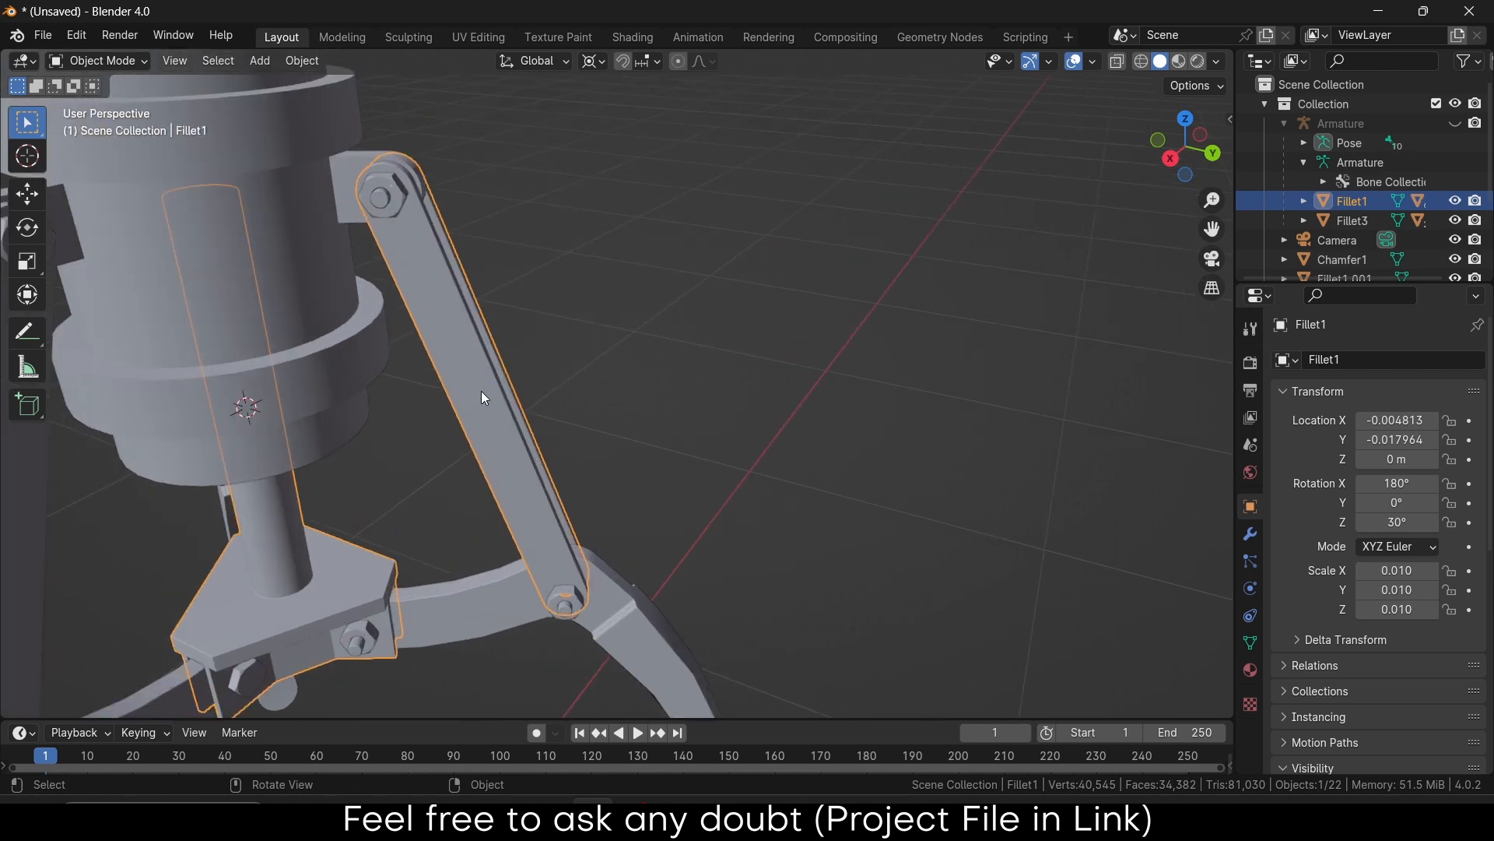
In Edit Mode, select both bars of the right connecting link and separate them into a new object
key(Tab)
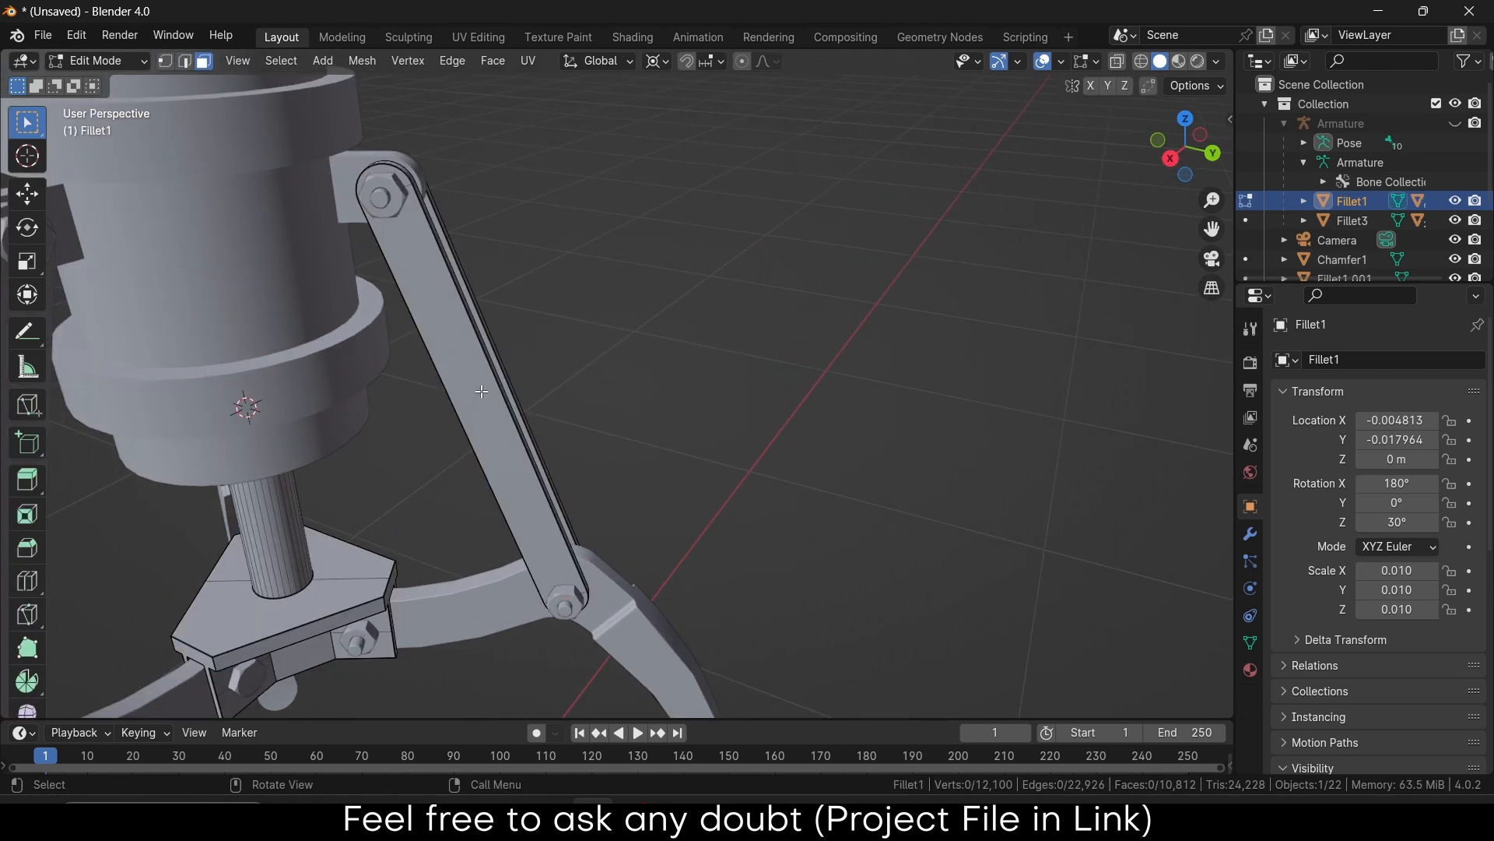
click(455, 362)
key(ctrl+l)
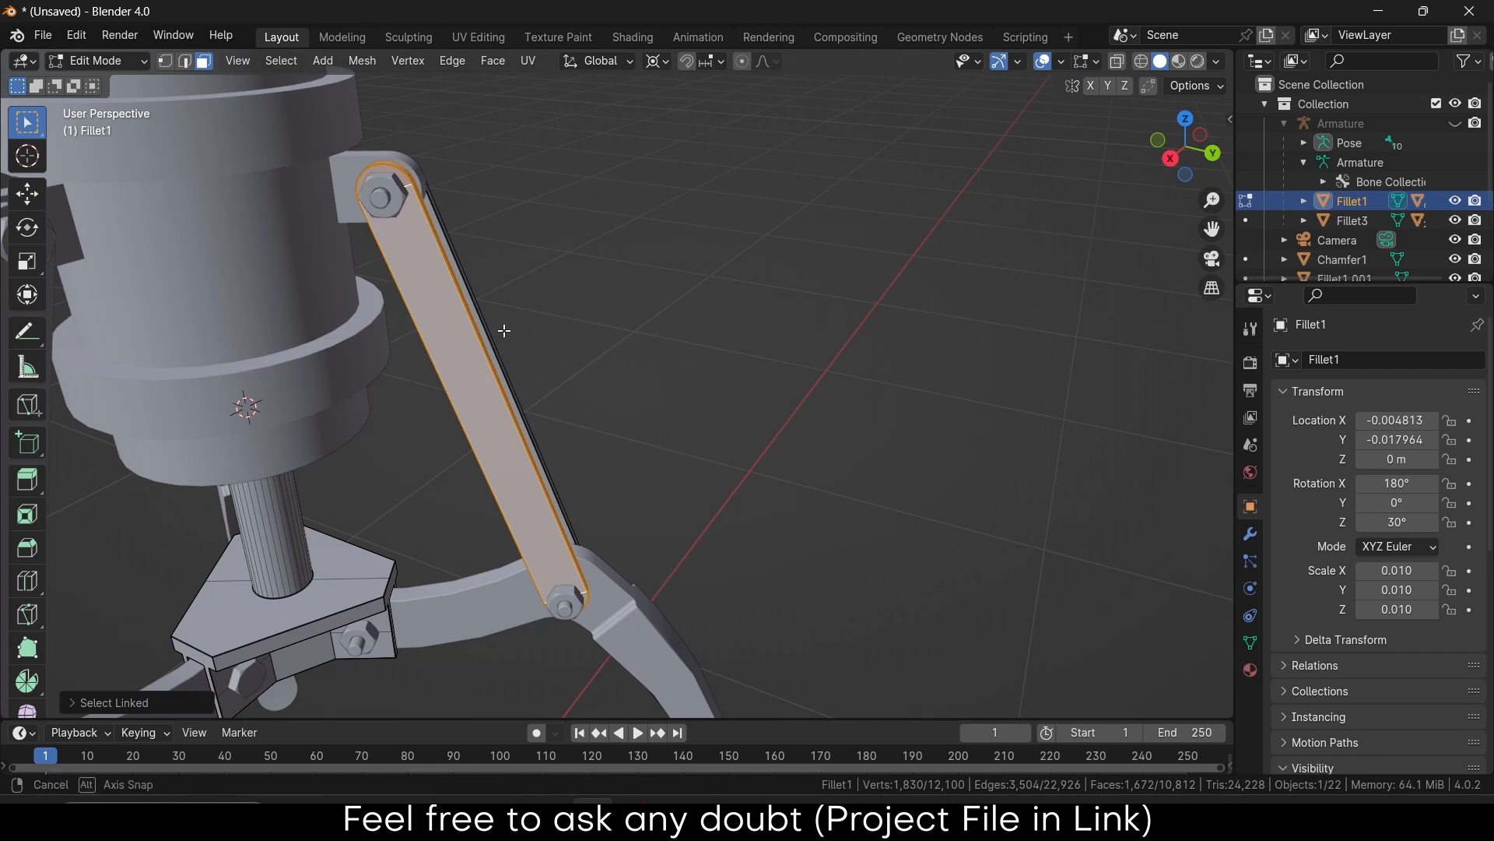
middle_drag(500, 330, 543, 299)
shift+click(451, 296)
key(ctrl+l)
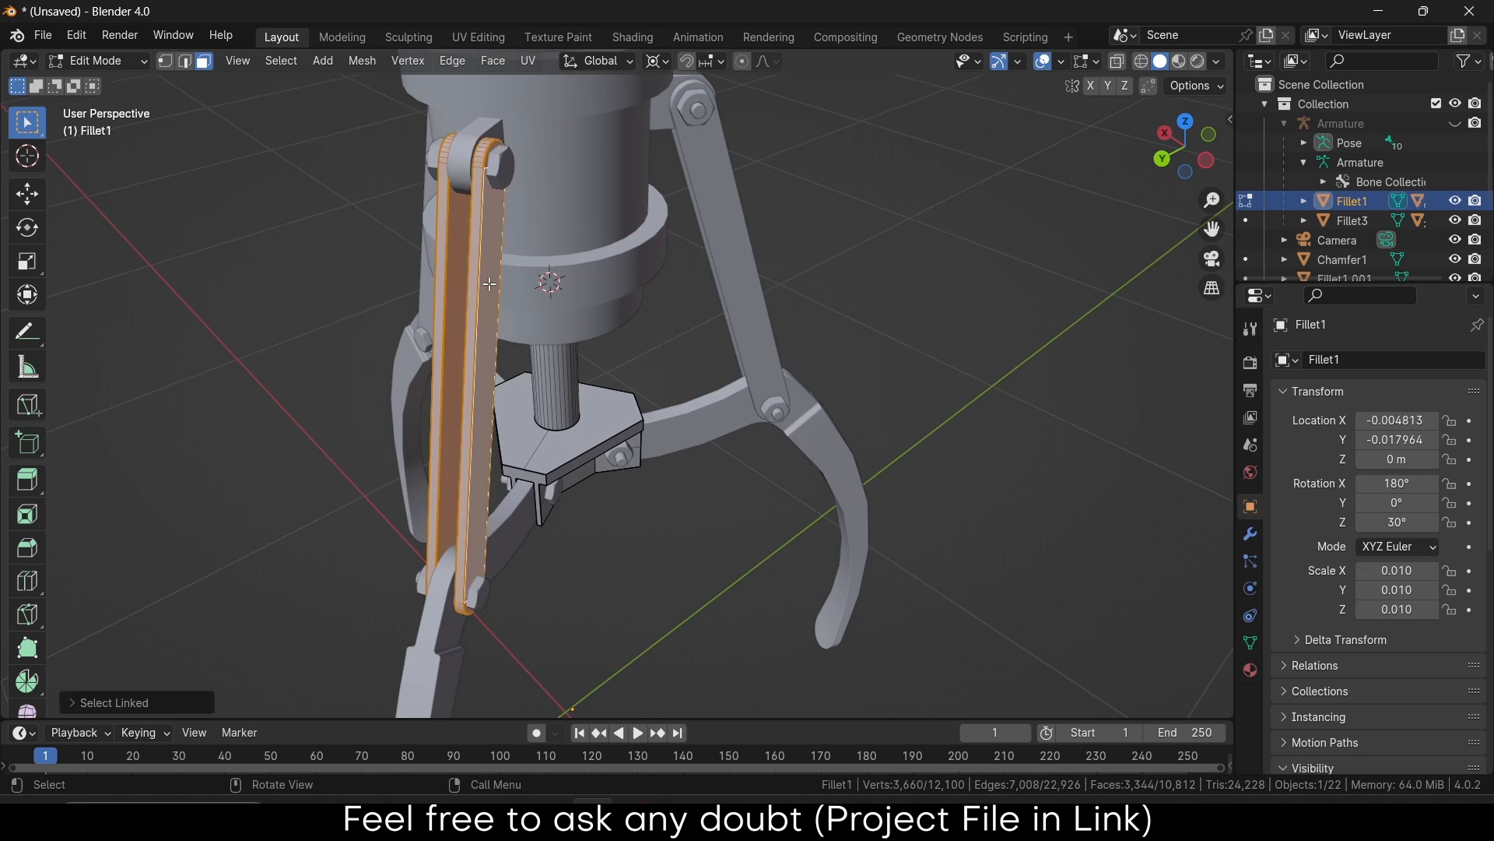
key(p)
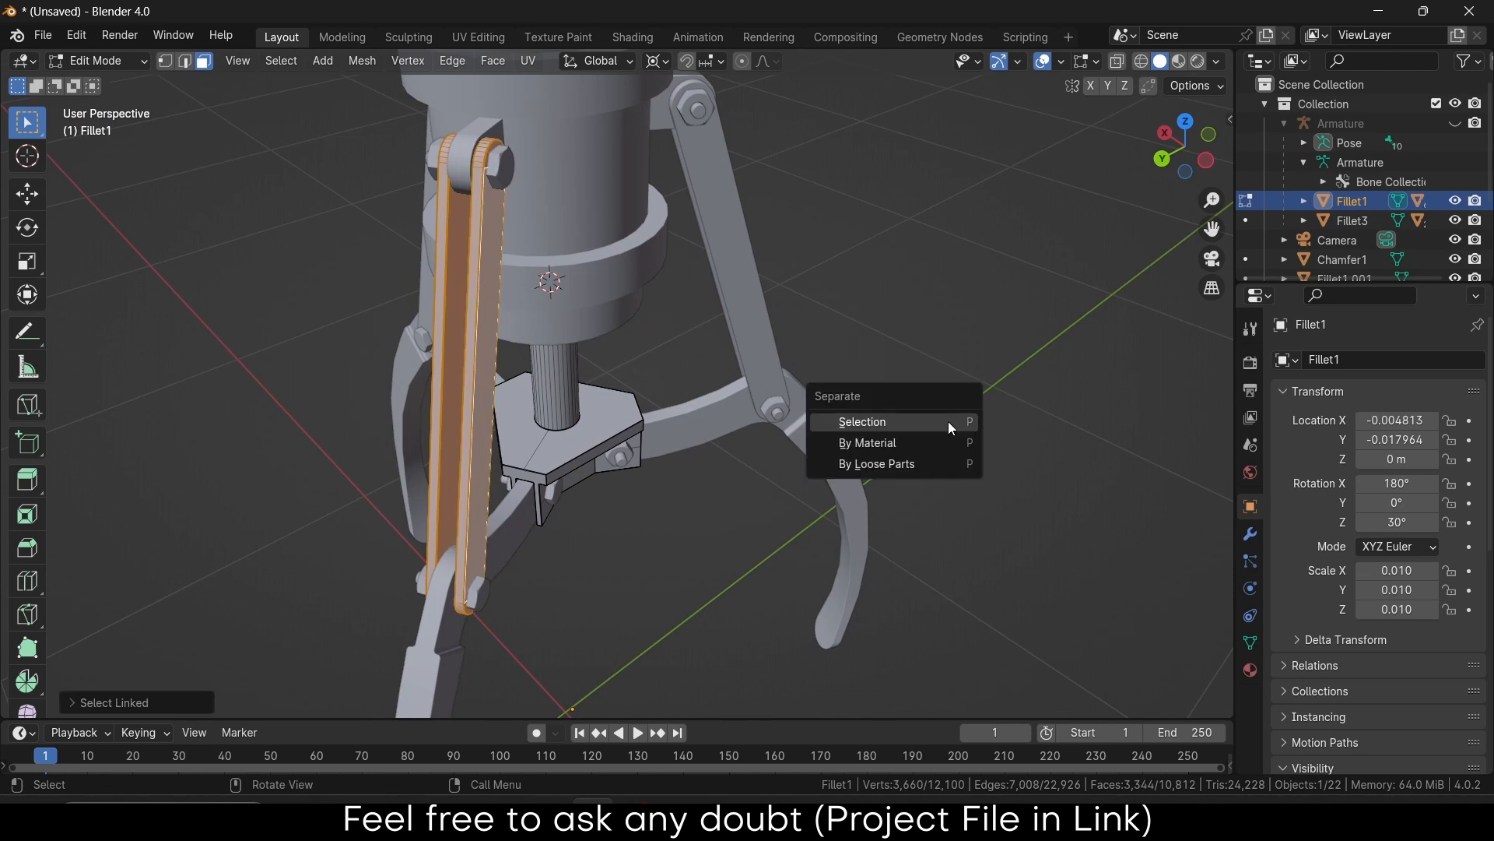
click(948, 421)
Show the armature bones again and return to Object Mode
middle_drag(711, 483, 948, 429)
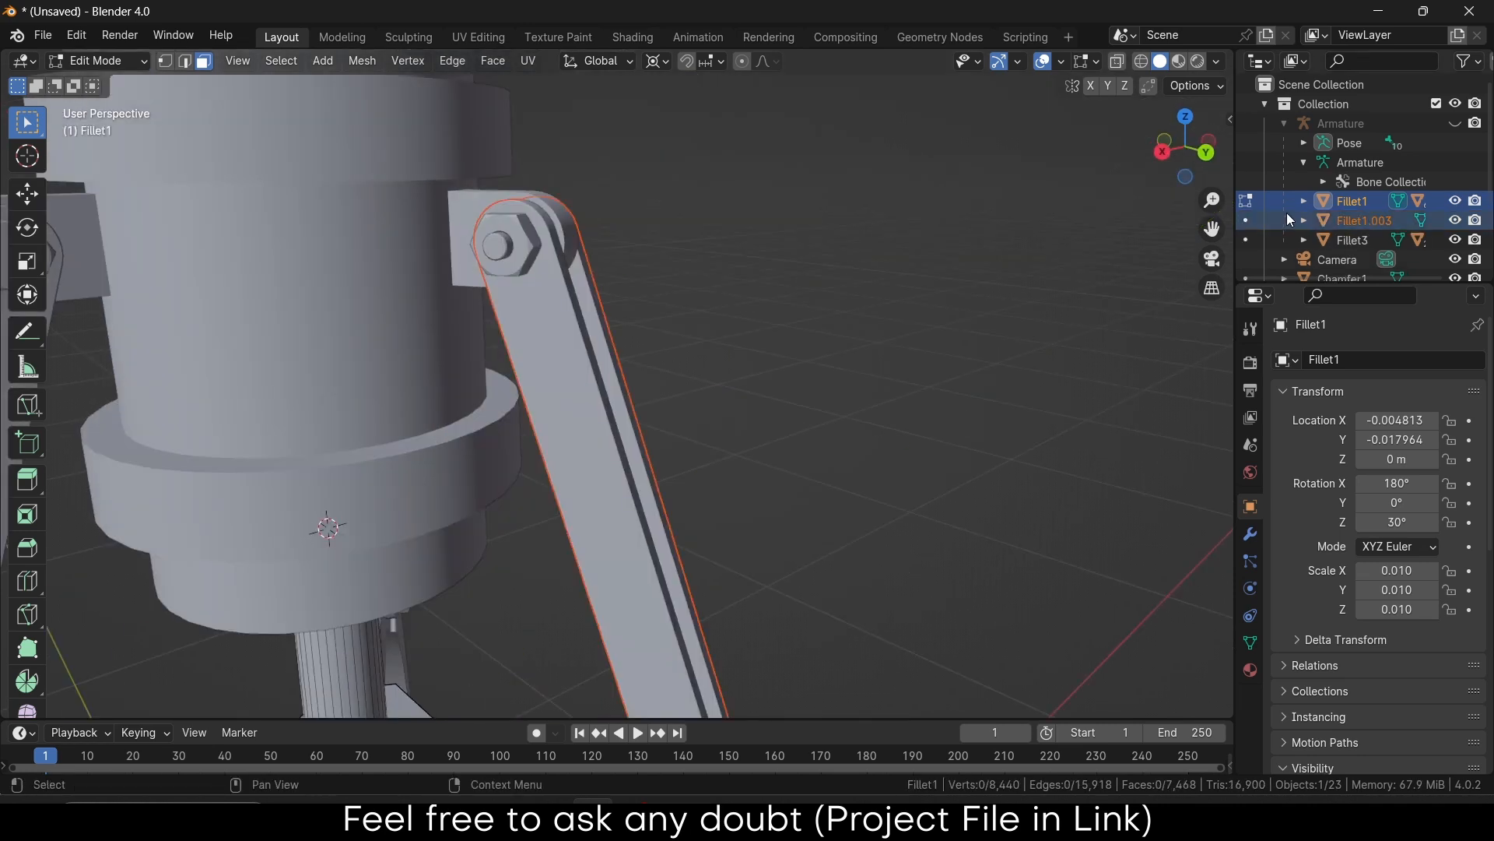
click(1454, 123)
scroll(761, 444, down, 5)
middle_drag(761, 444, 904, 542)
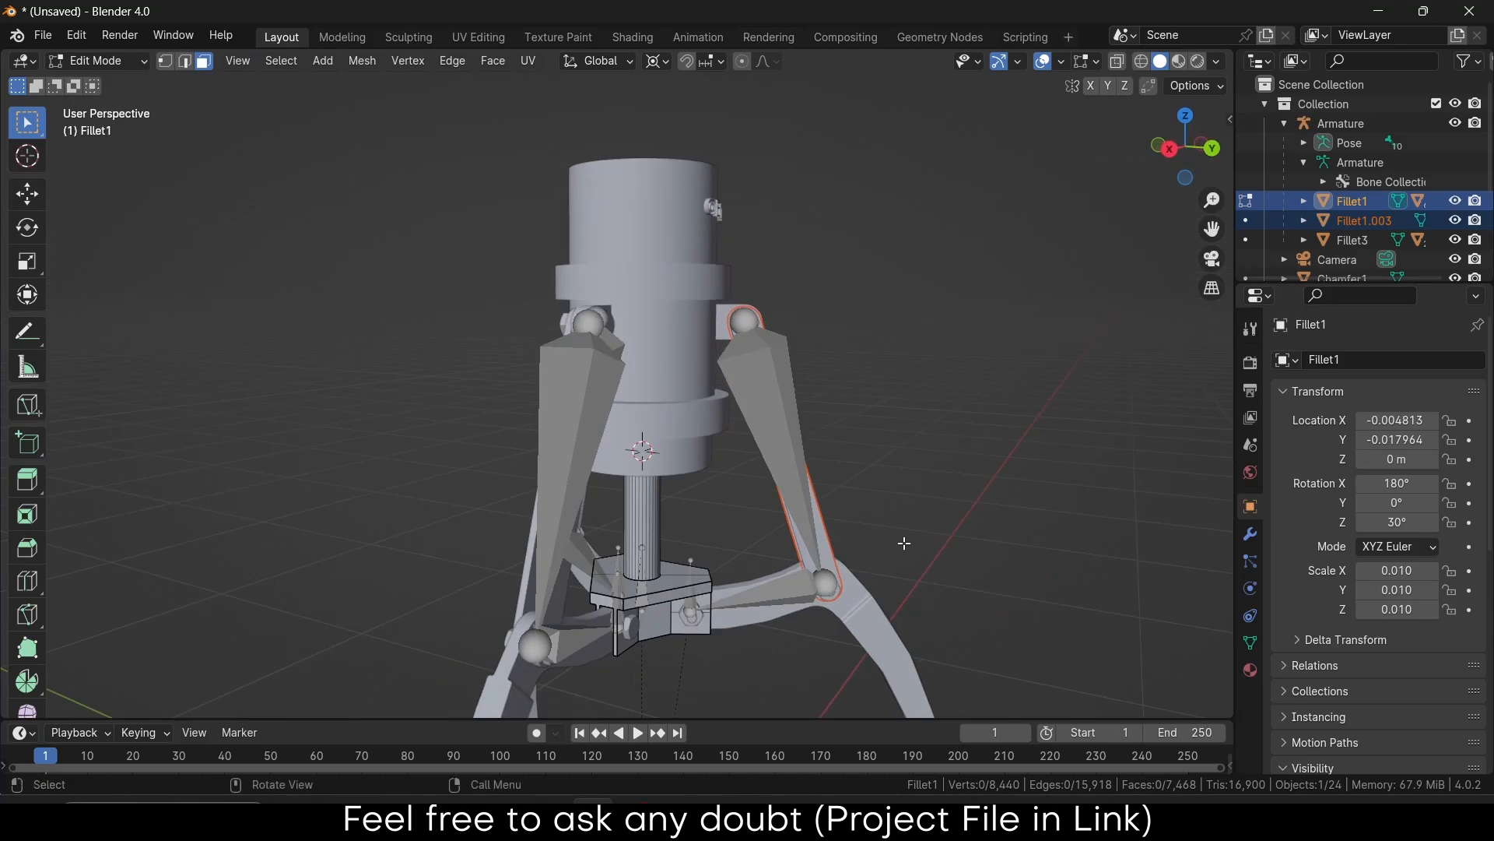
scroll(879, 520, up, 2)
click(97, 61)
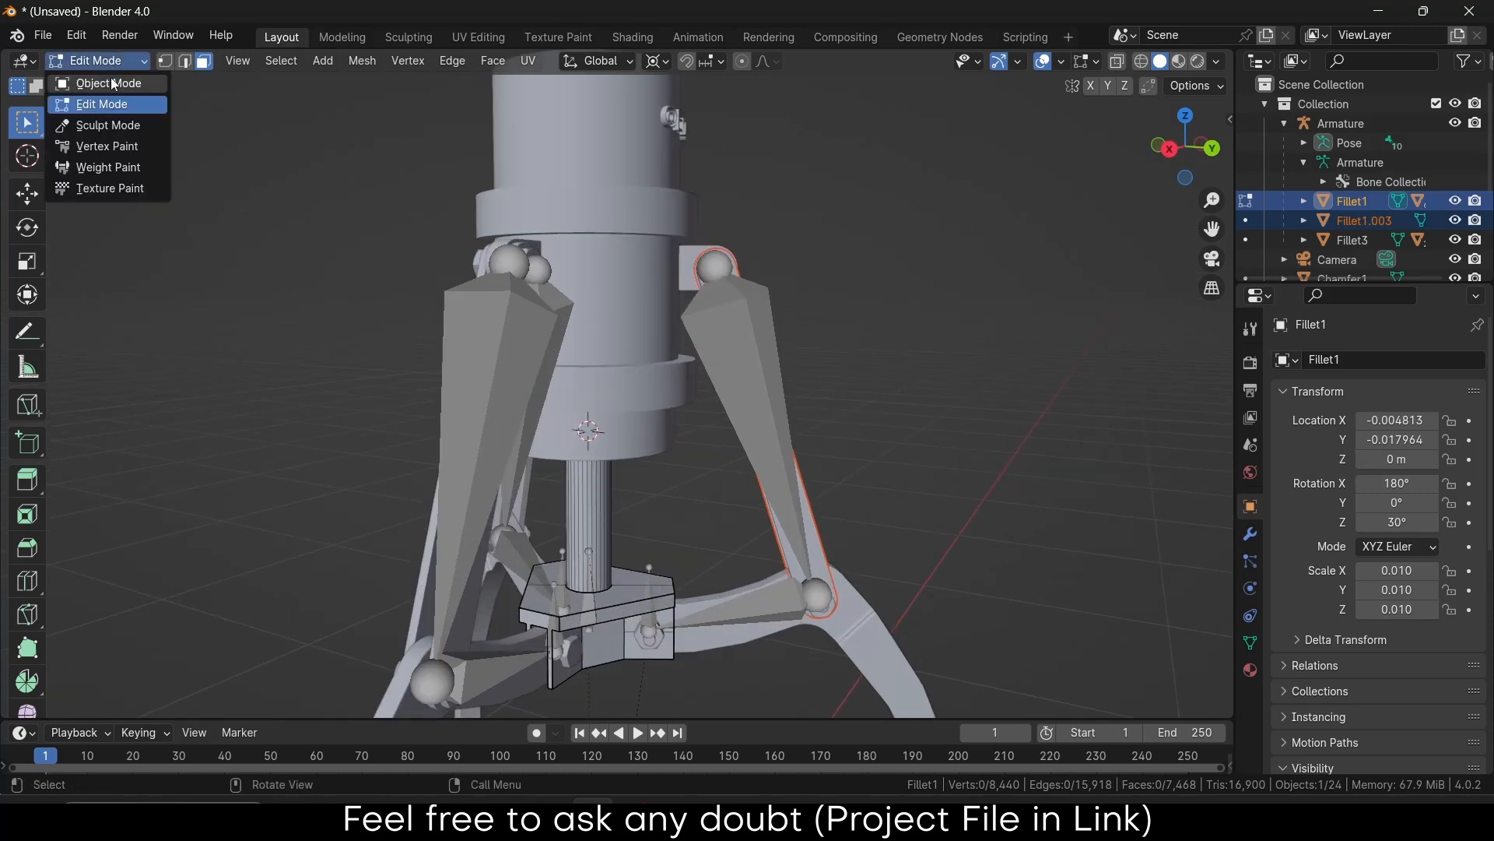
click(111, 81)
Bone-parent the separated link Fillet1.003 to the right upper bone
click(812, 531)
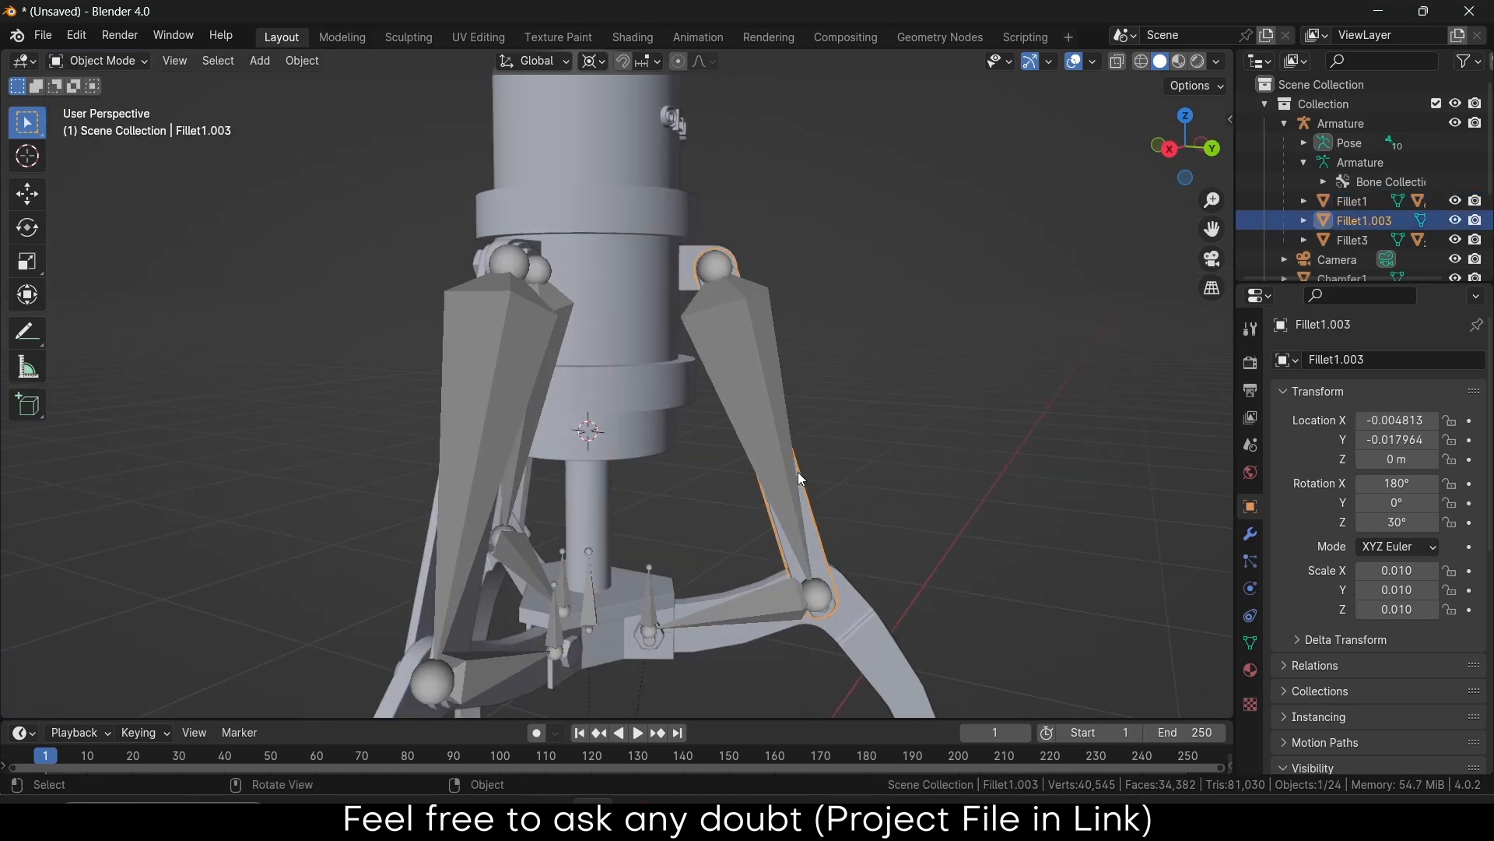
shift+click(766, 425)
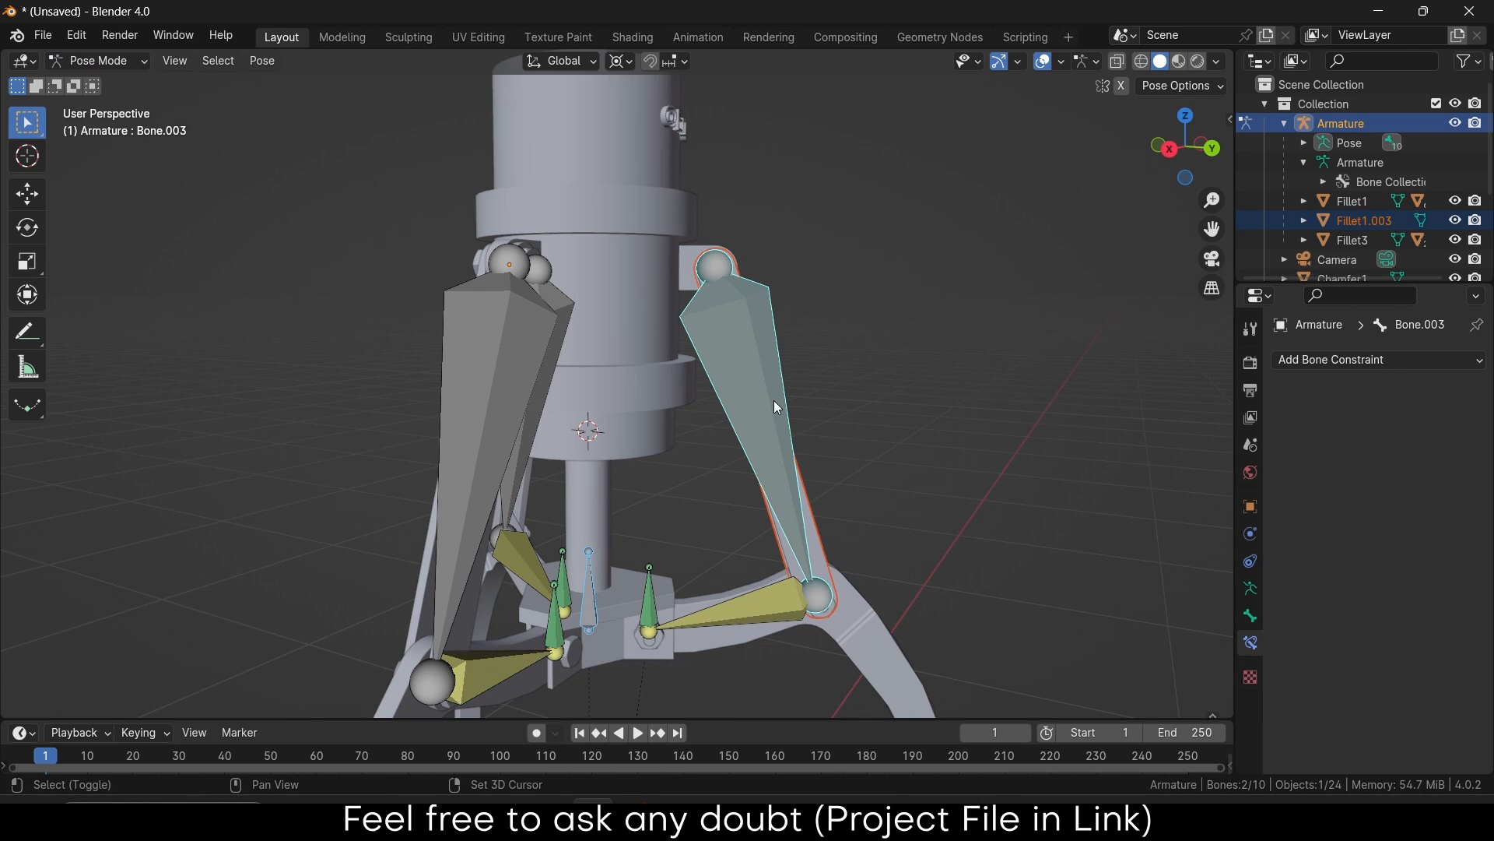
key(ctrl+p)
click(830, 413)
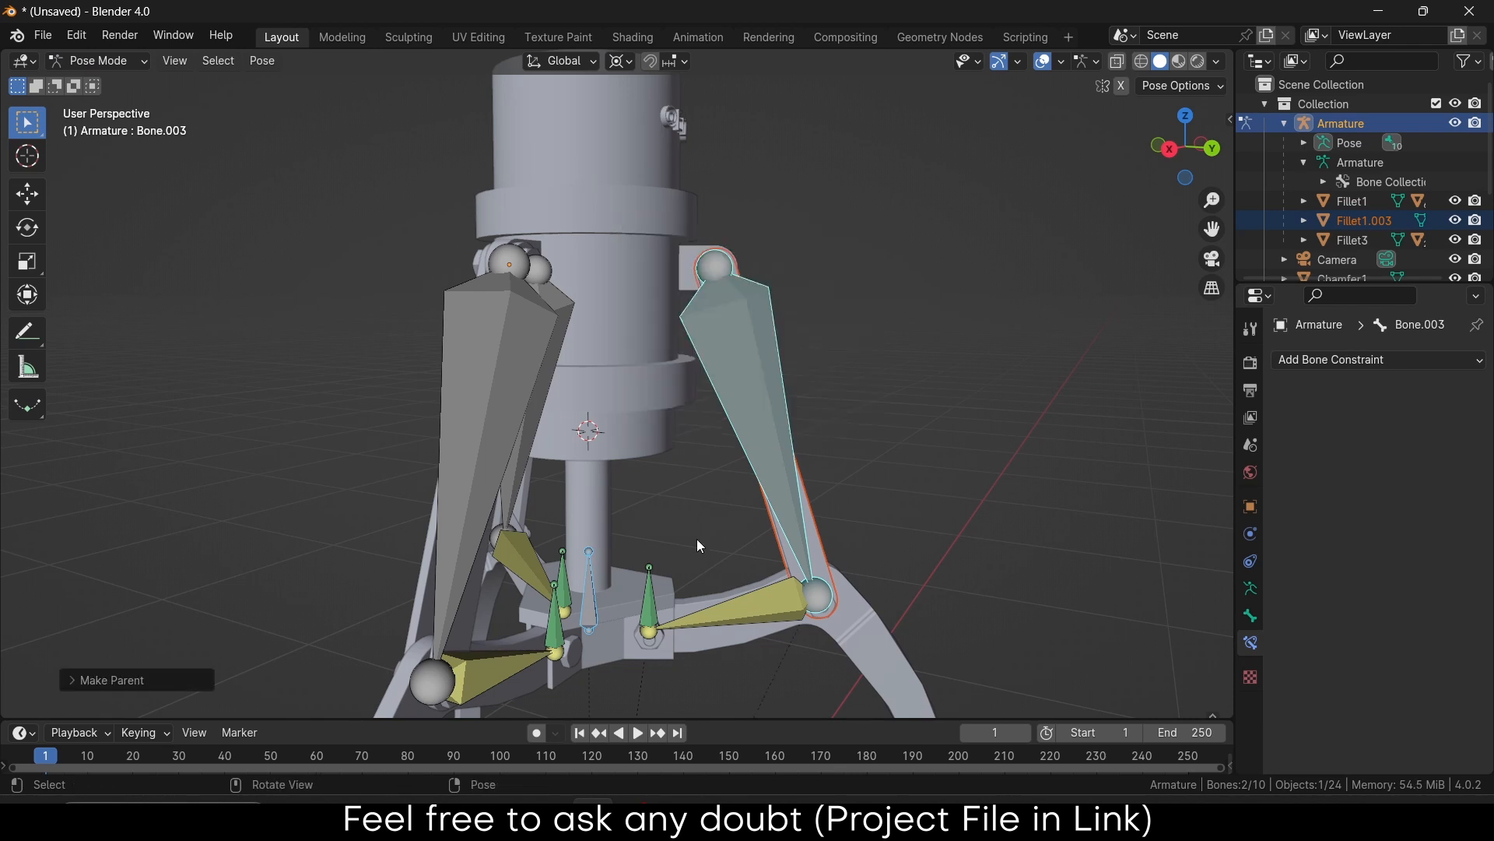
Test-move the piston rod bone vertically, then cancel the move
click(694, 503)
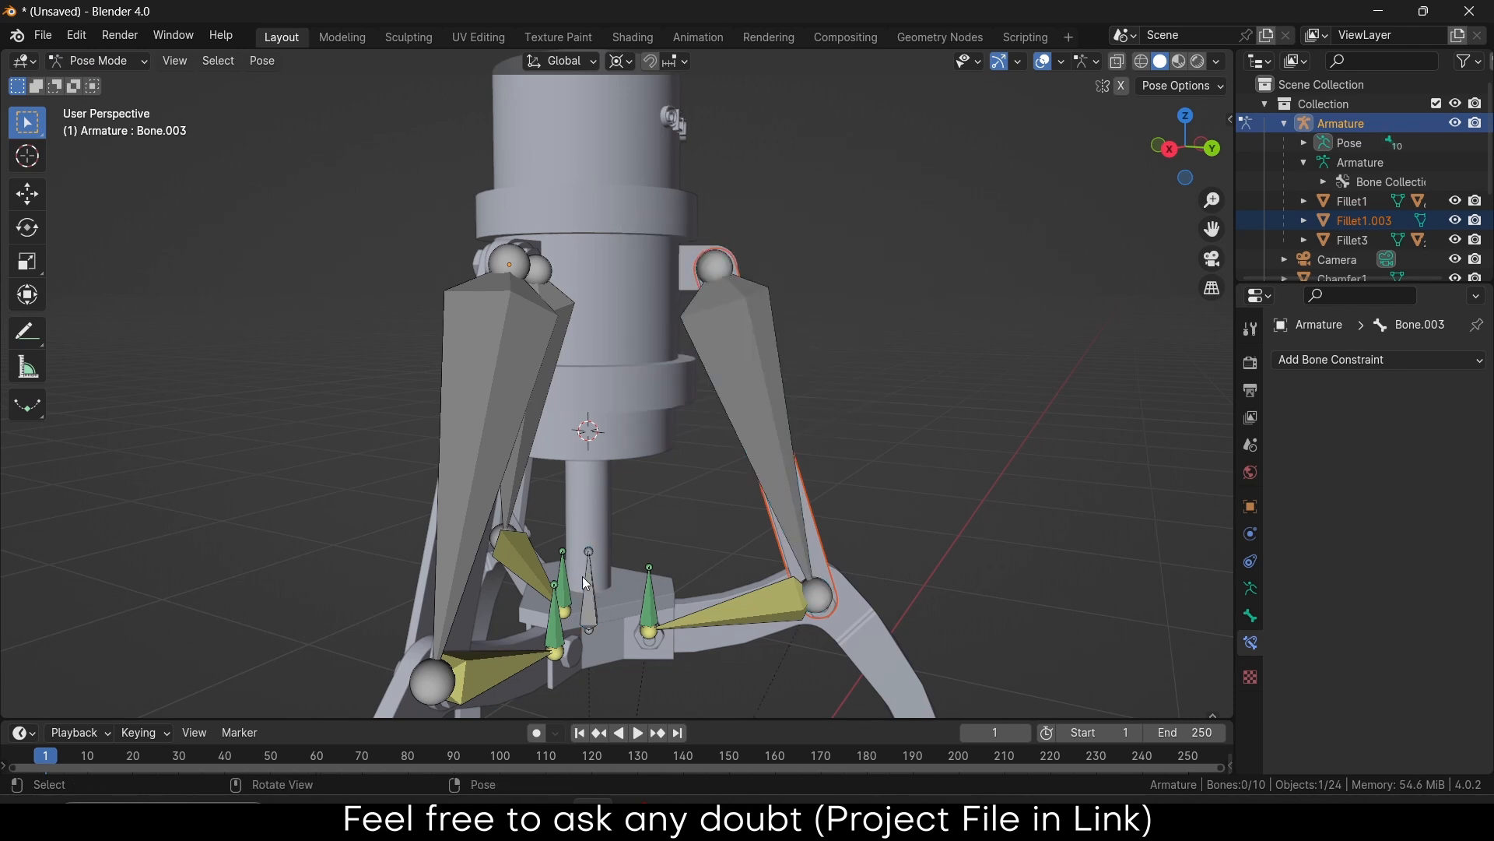
key(g)
key(z)
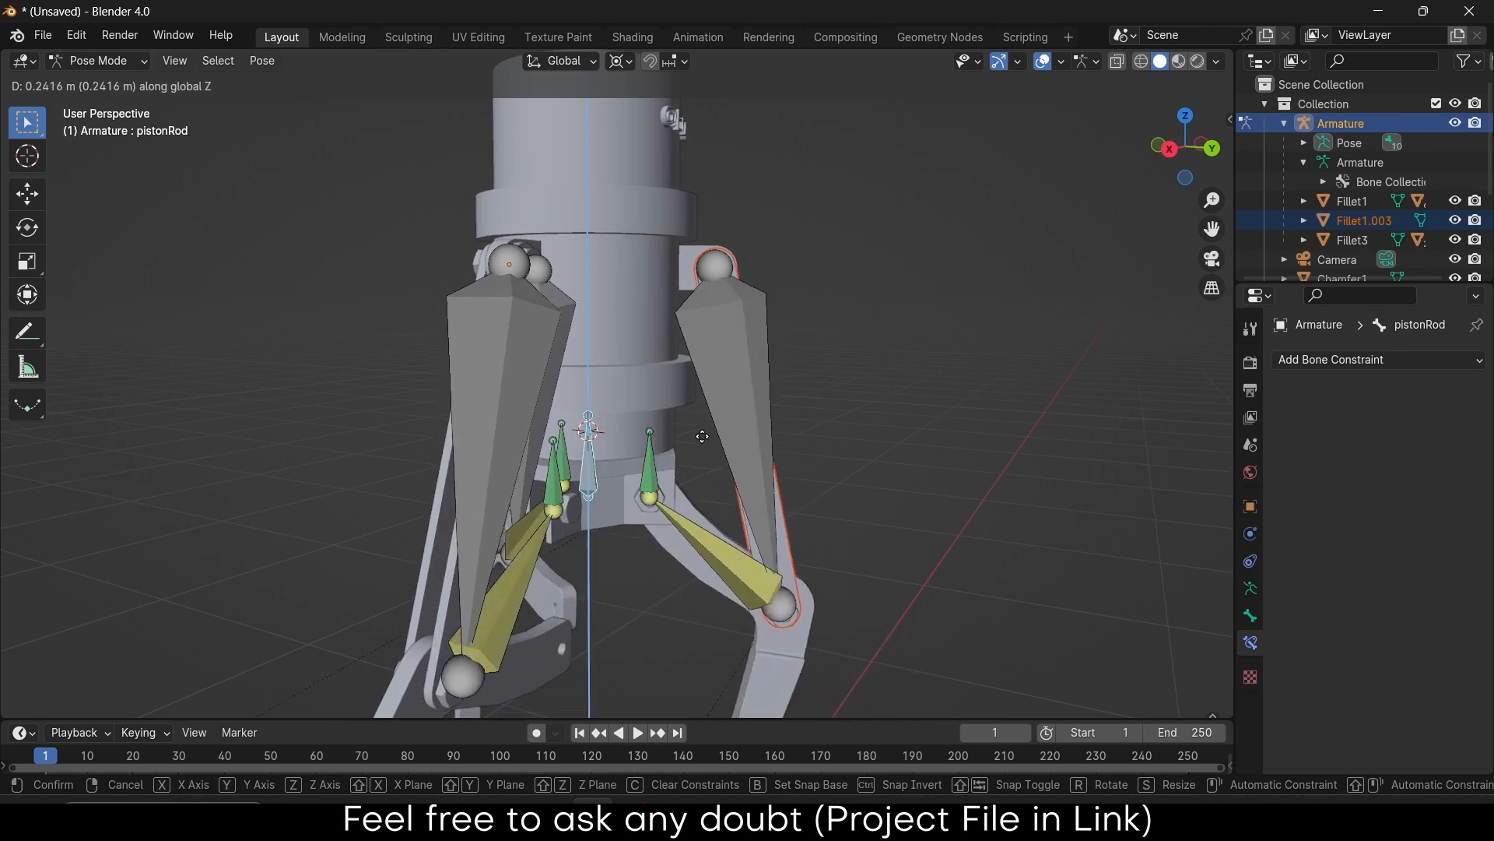
right_click(694, 517)
middle_drag(691, 514, 638, 363)
Parent the left connecting link and left claw finger to their bones
click(432, 338)
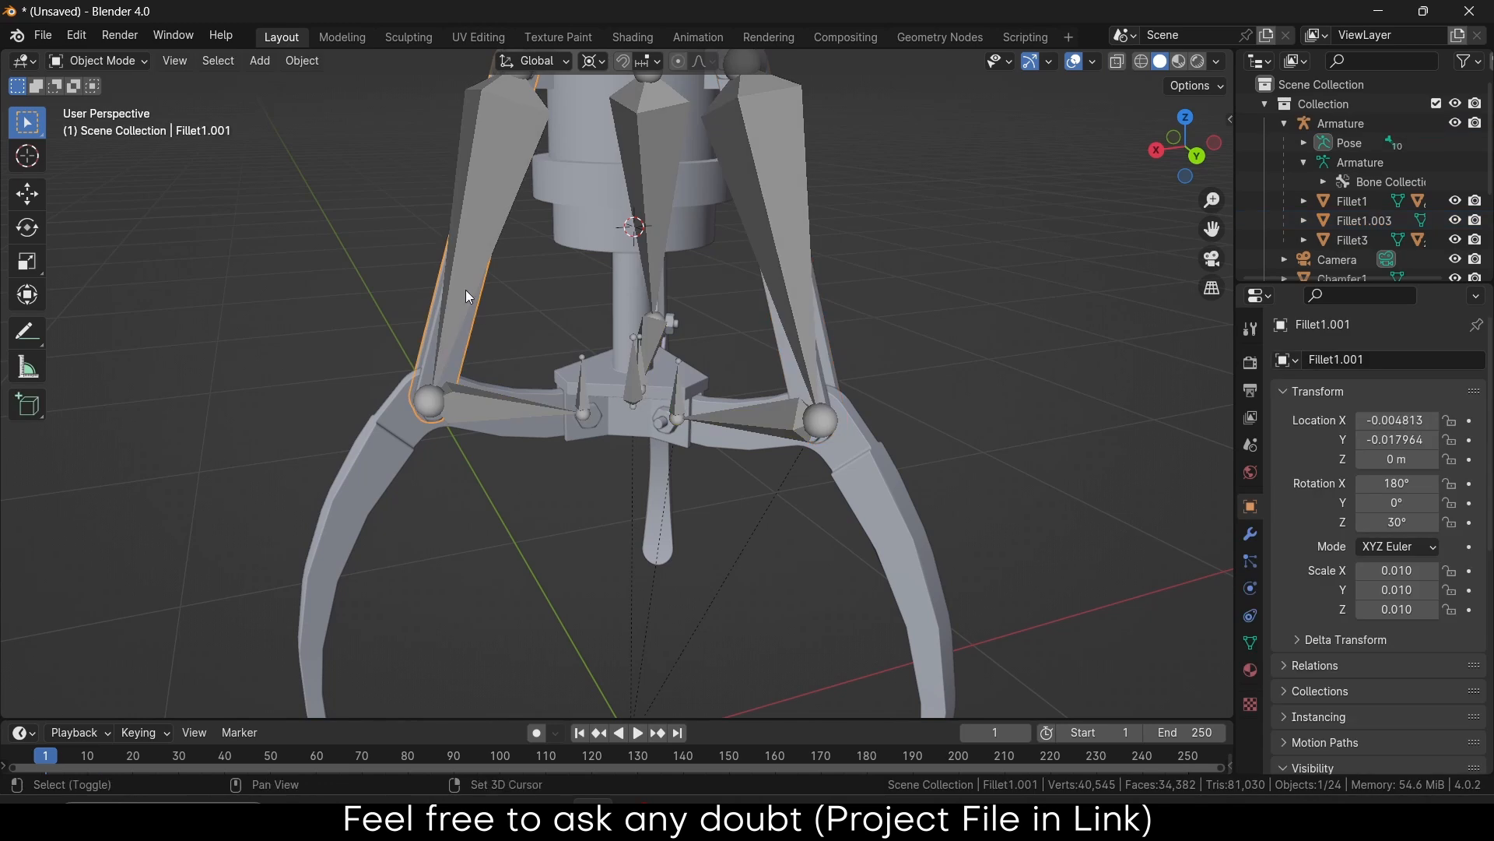
shift+click(474, 265)
key(ctrl+p)
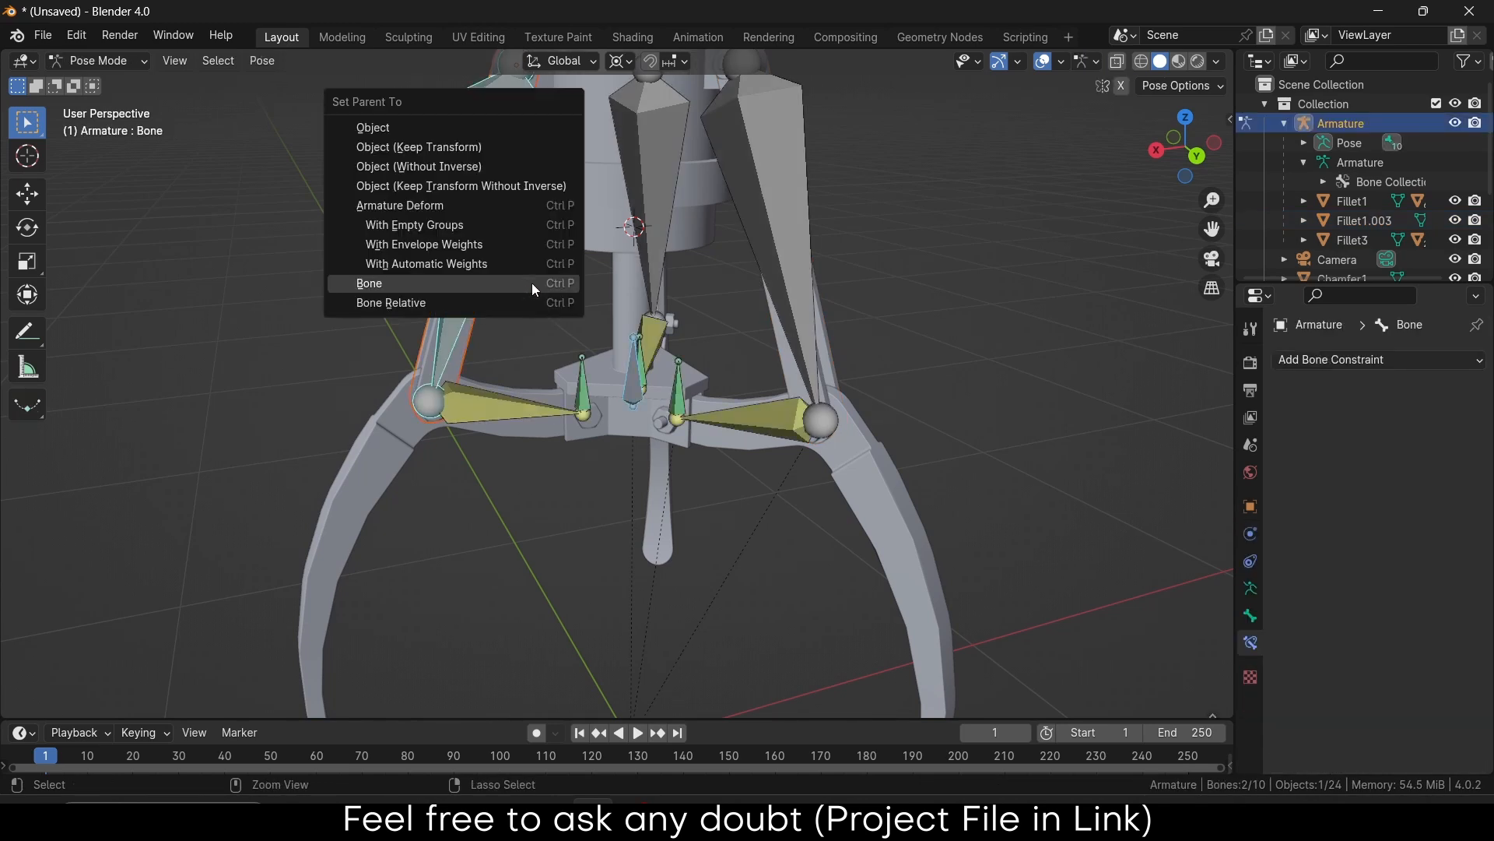
click(534, 284)
click(489, 405)
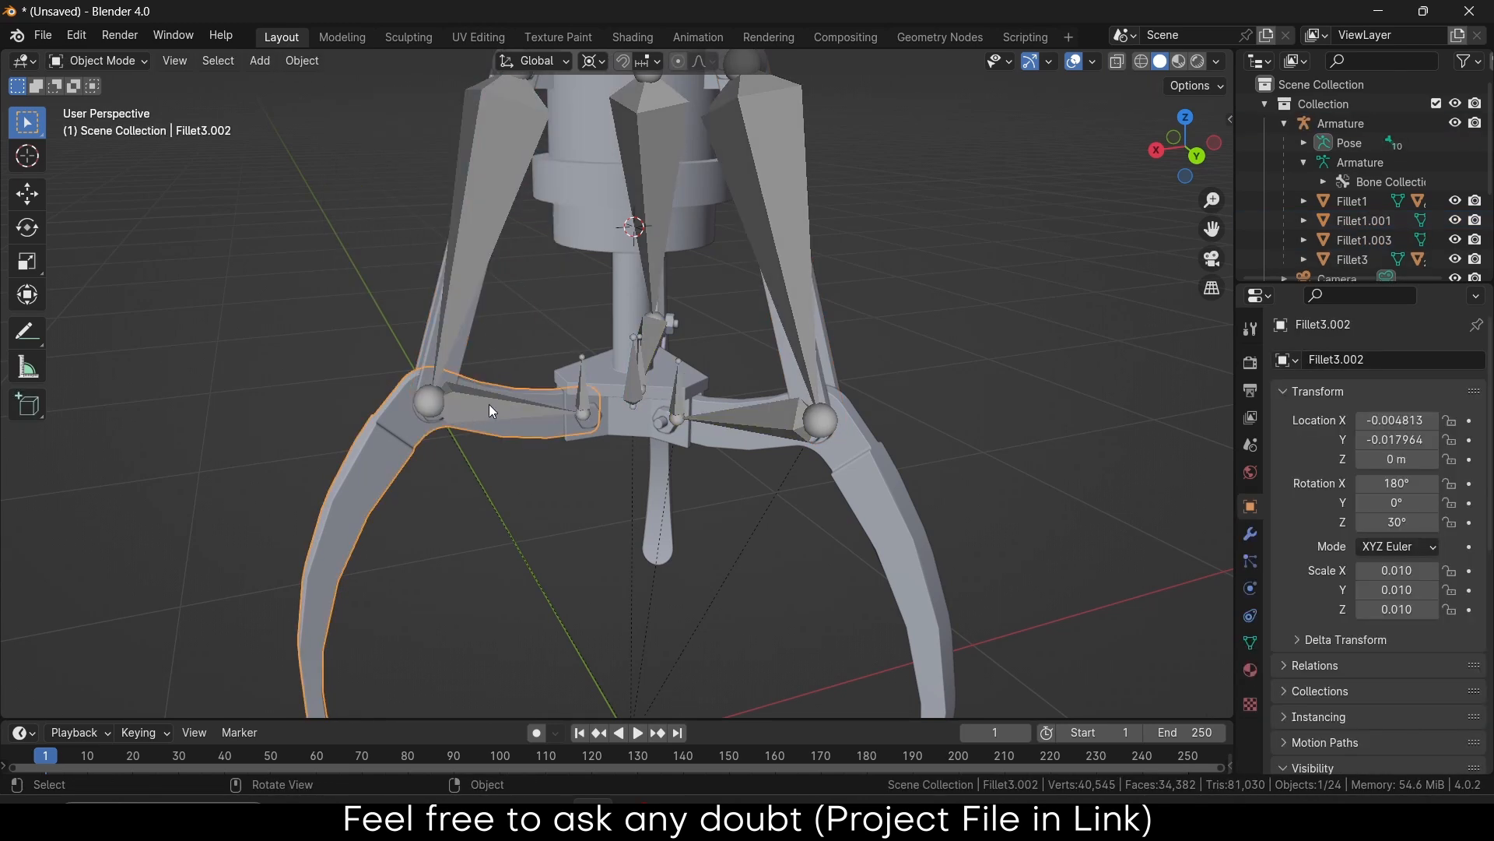
click(491, 408)
key(ctrl+Tab)
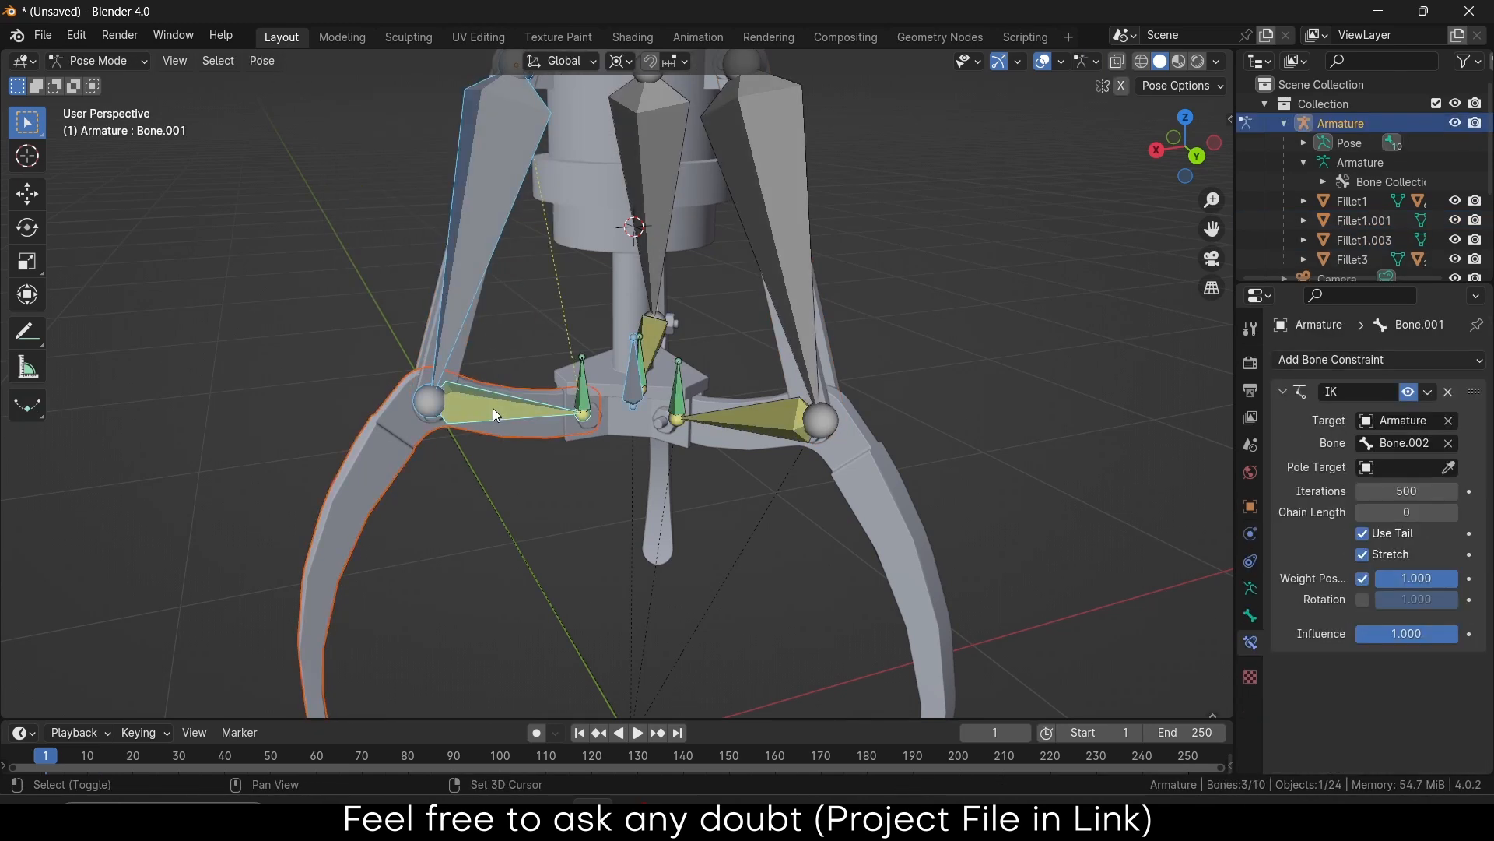
key(ctrl+p)
click(535, 459)
Parent the back connecting link and back claw finger to their bones
middle_drag(534, 459, 805, 431)
click(334, 302)
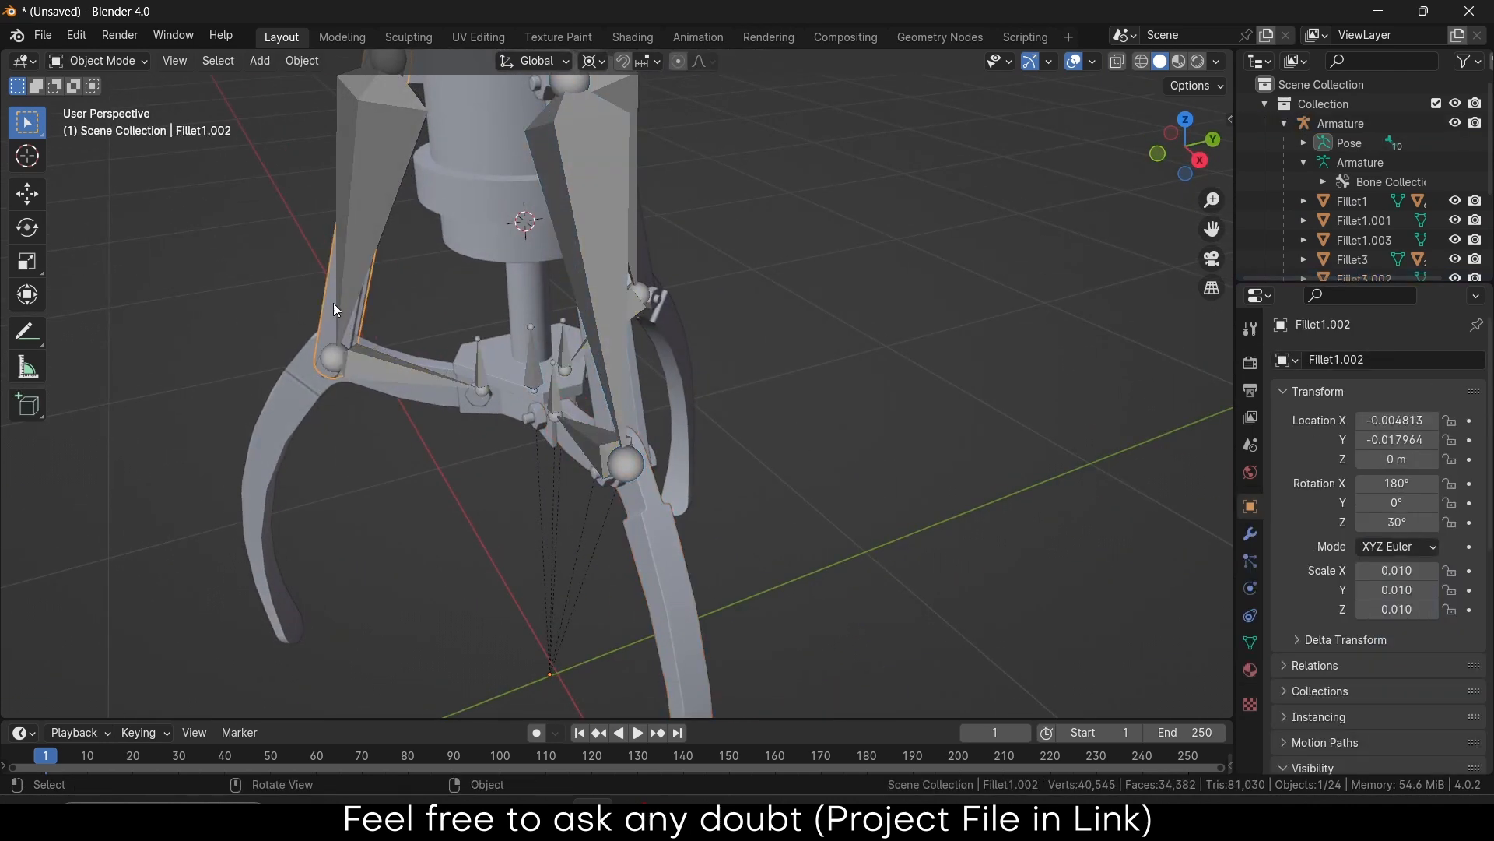
shift+click(358, 249)
key(ctrl+p)
click(360, 249)
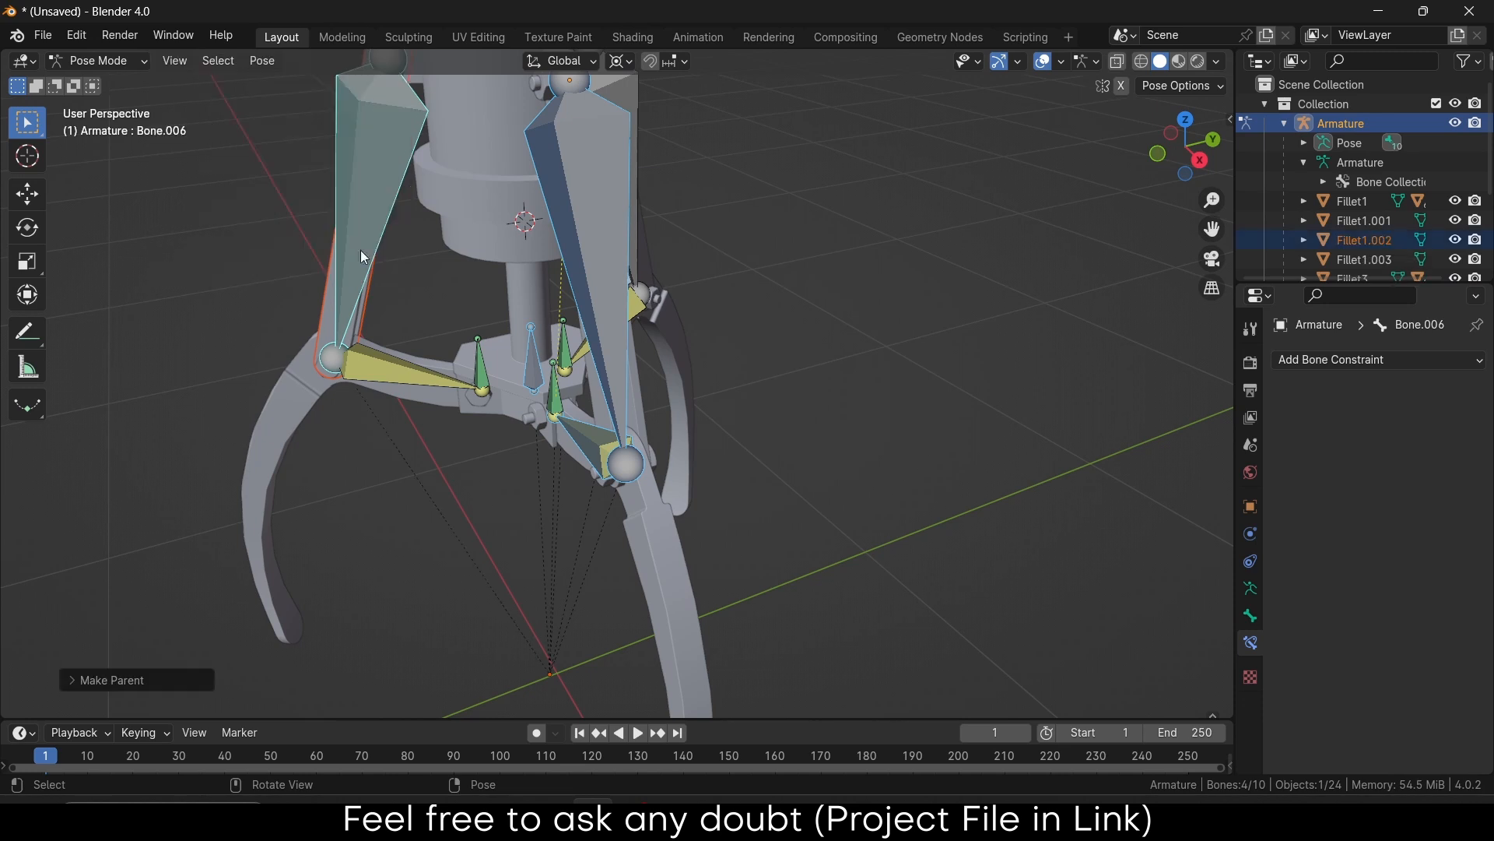
click(377, 383)
shift+click(404, 377)
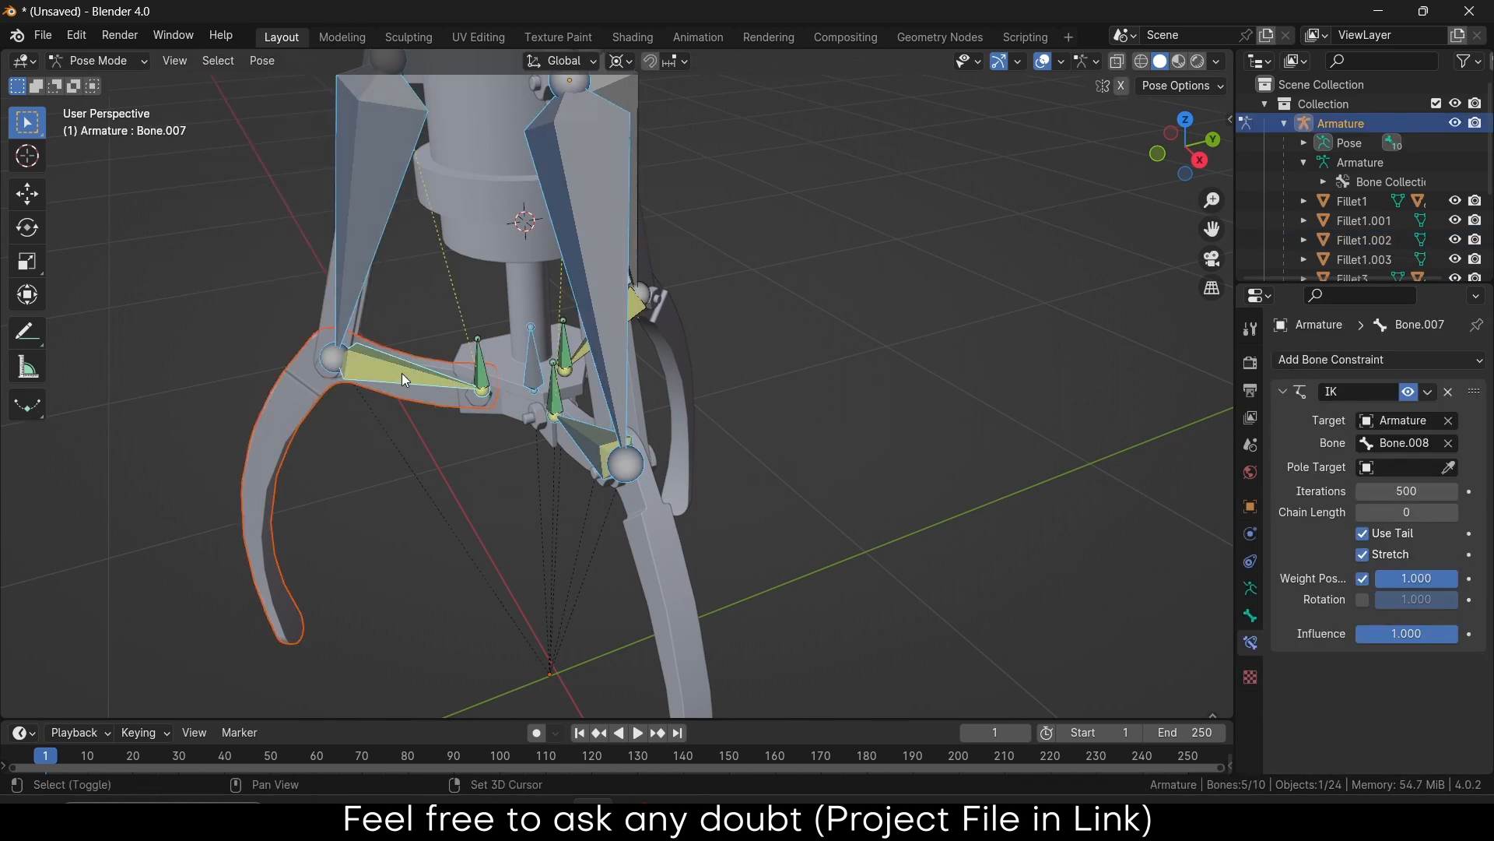
key(ctrl+p)
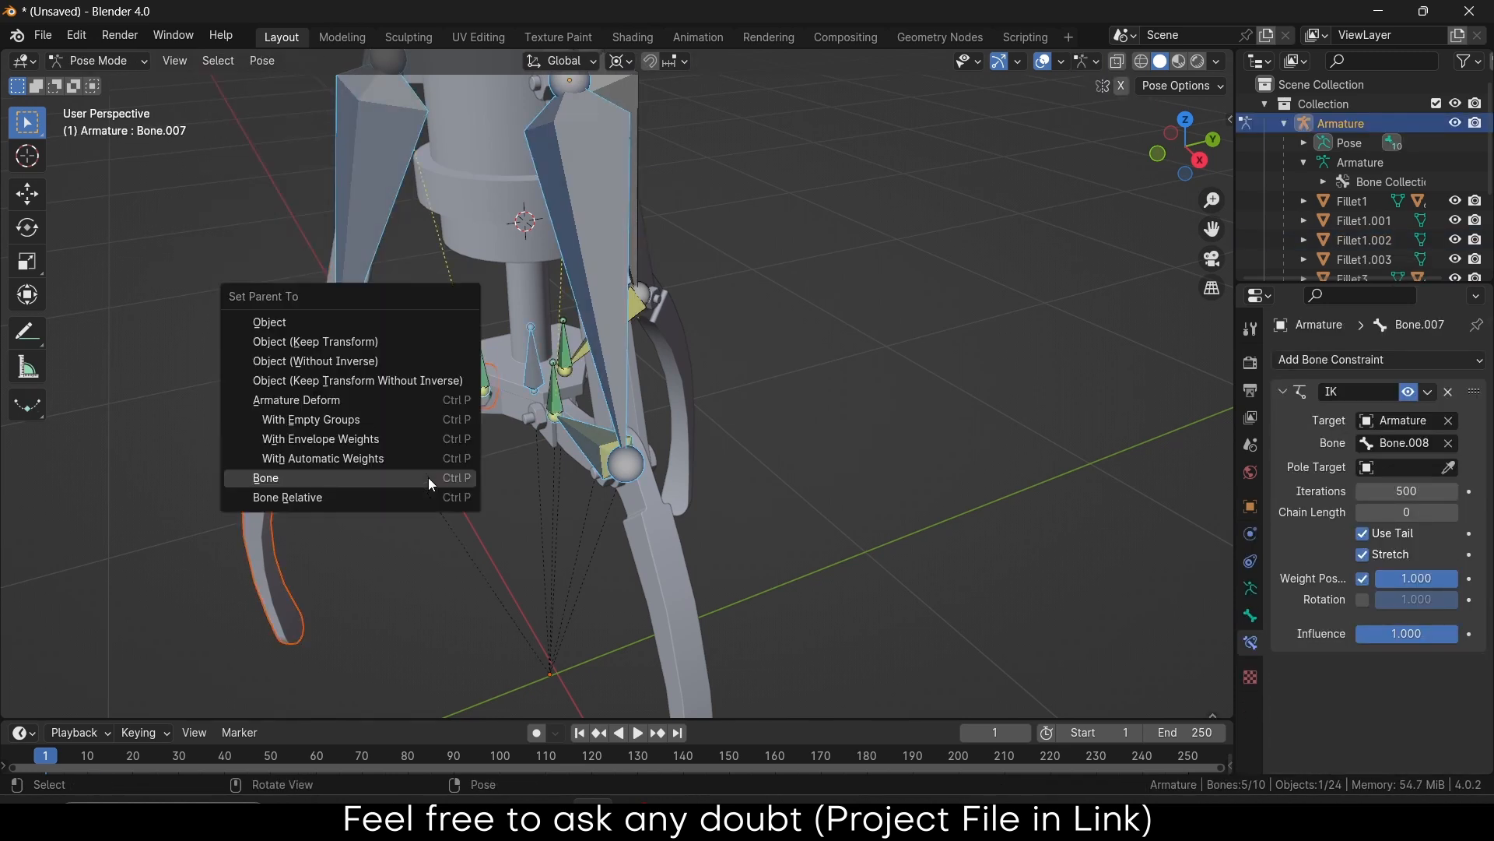
click(429, 478)
Select the piston rod bone and start a vertical test move
click(535, 362)
middle_drag(535, 366, 621, 372)
key(g)
key(z)
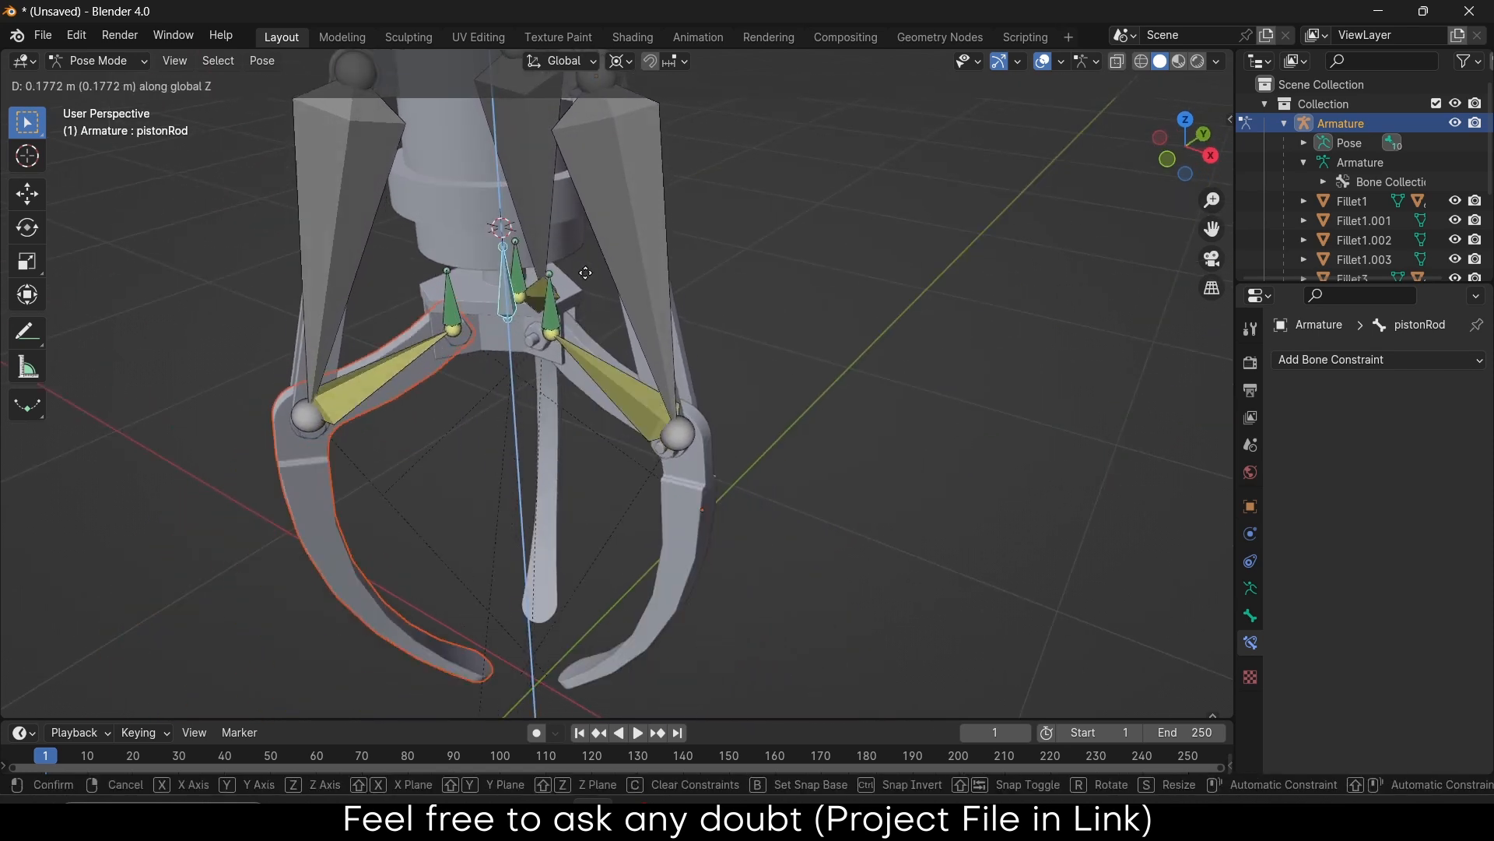
Test the rig by raising the piston rod vertically in front orthographic view
click(587, 390)
middle_drag(590, 327, 643, 330)
scroll(647, 355, down, 3)
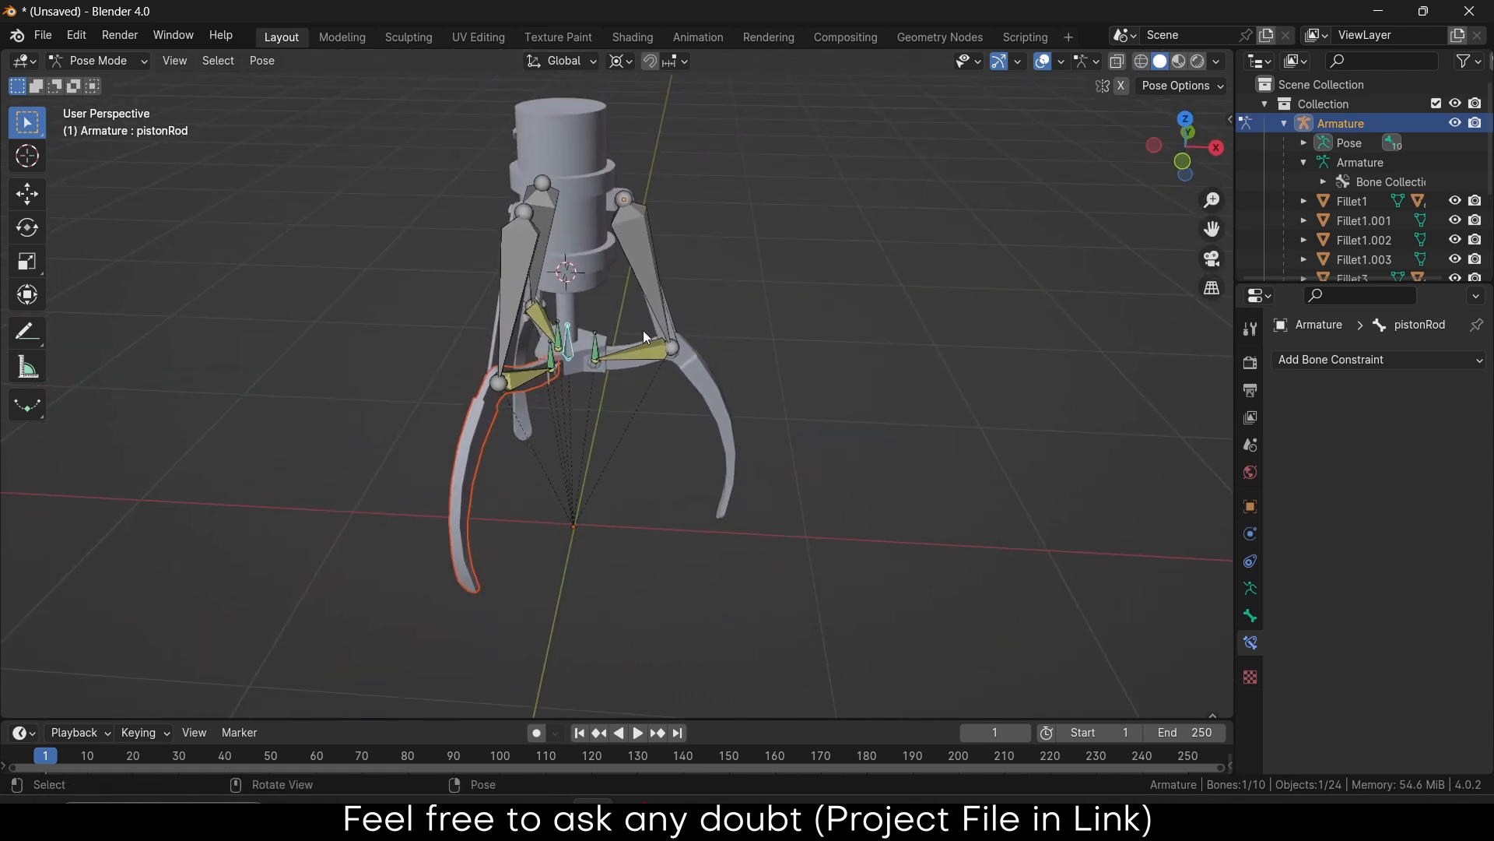
key(KP_1)
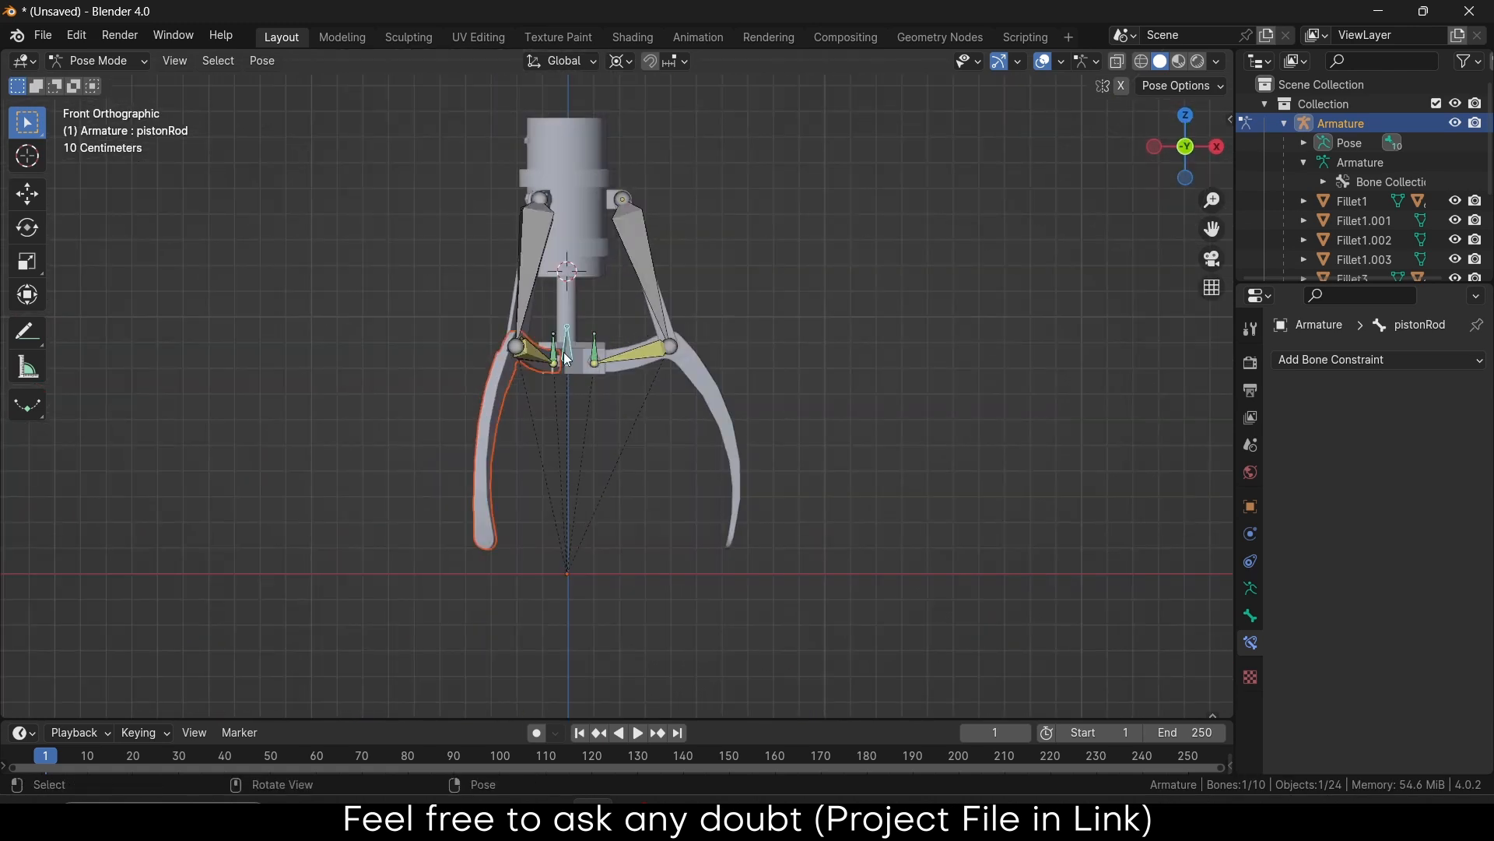
key(g)
key(z)
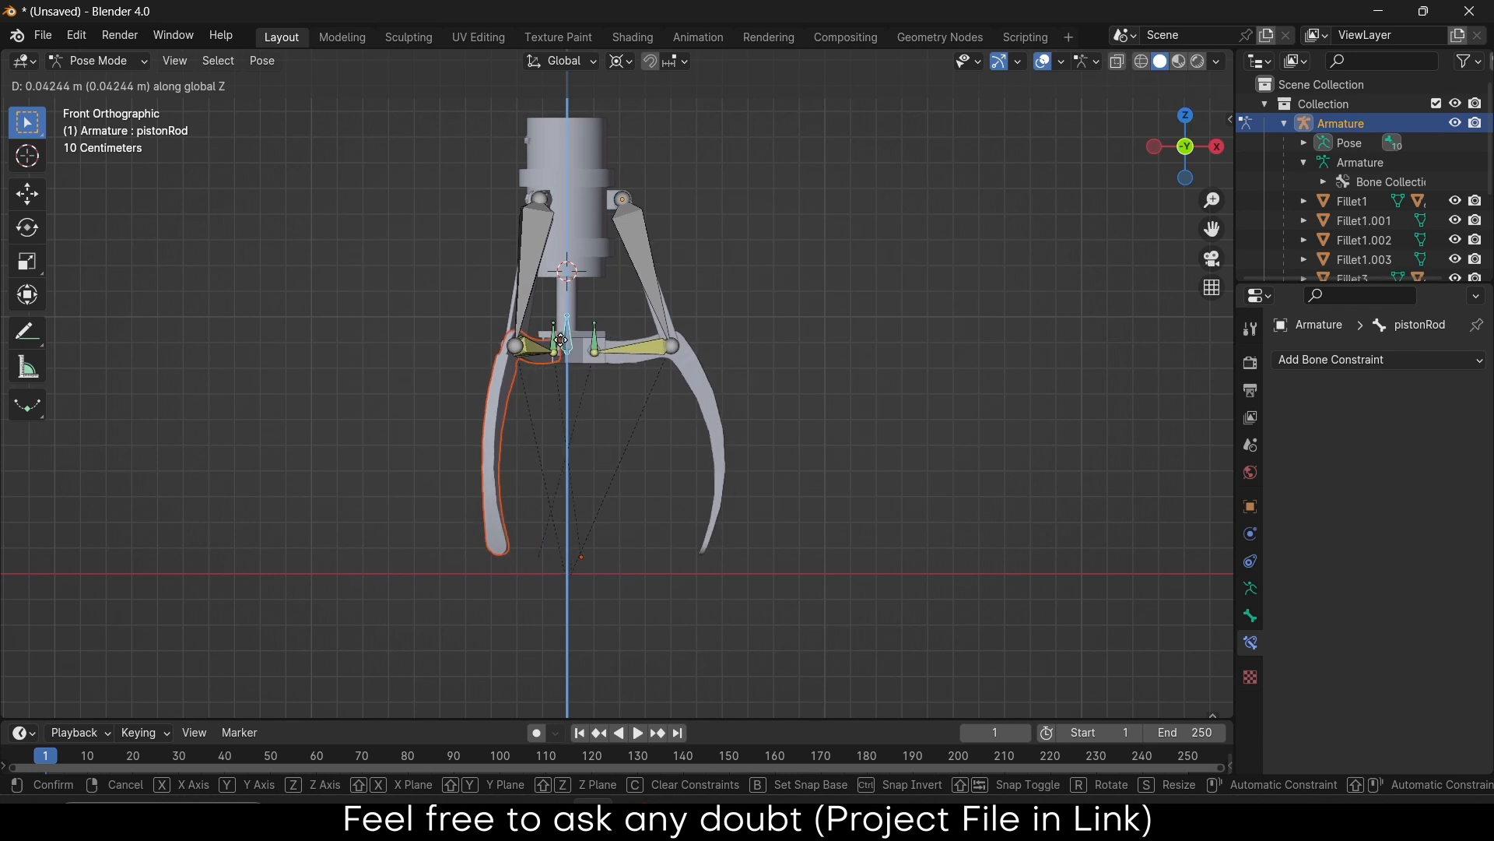
click(560, 327)
Orbit and zoom around the rig and engraved cylinder to inspect the claw
middle_drag(560, 327, 922, 348)
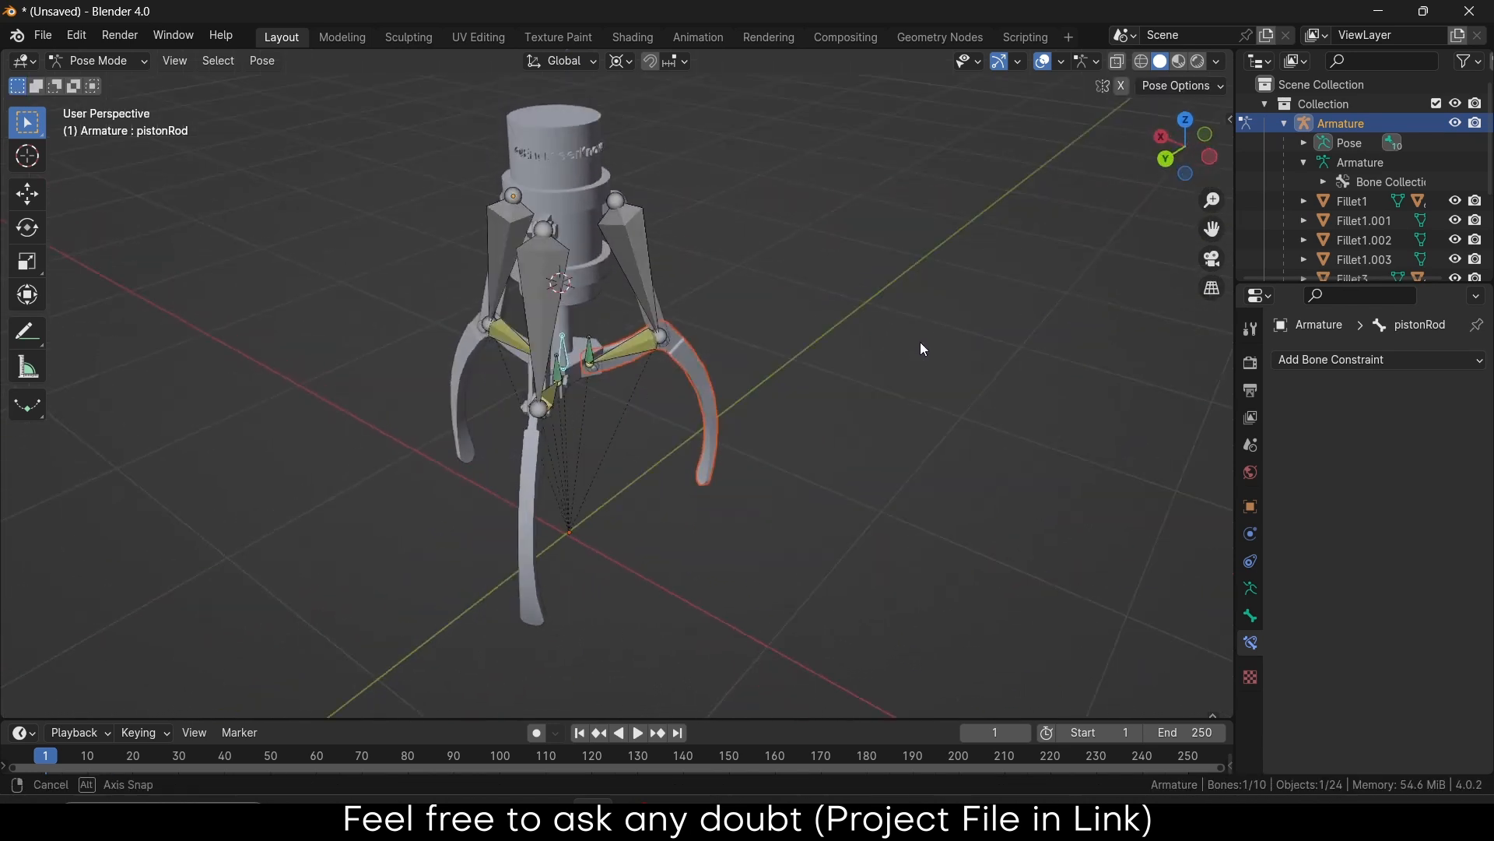
scroll(559, 140, up, 6)
middle_drag(564, 165, 536, 290)
scroll(540, 302, down, 4)
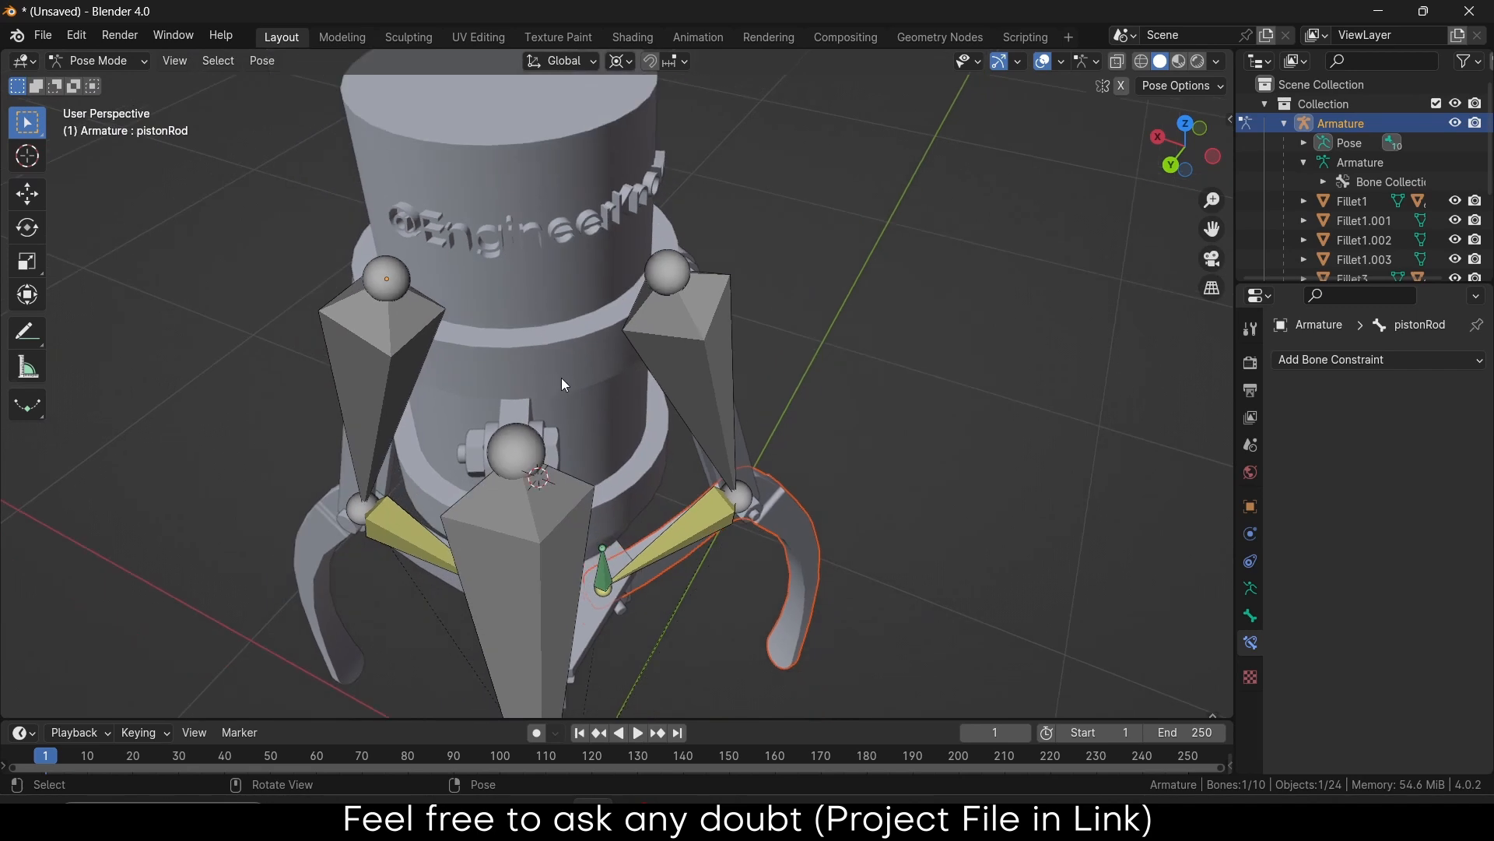
middle_drag(627, 487, 502, 336)
scroll(504, 290, up, 3)
scroll(504, 290, down, 3)
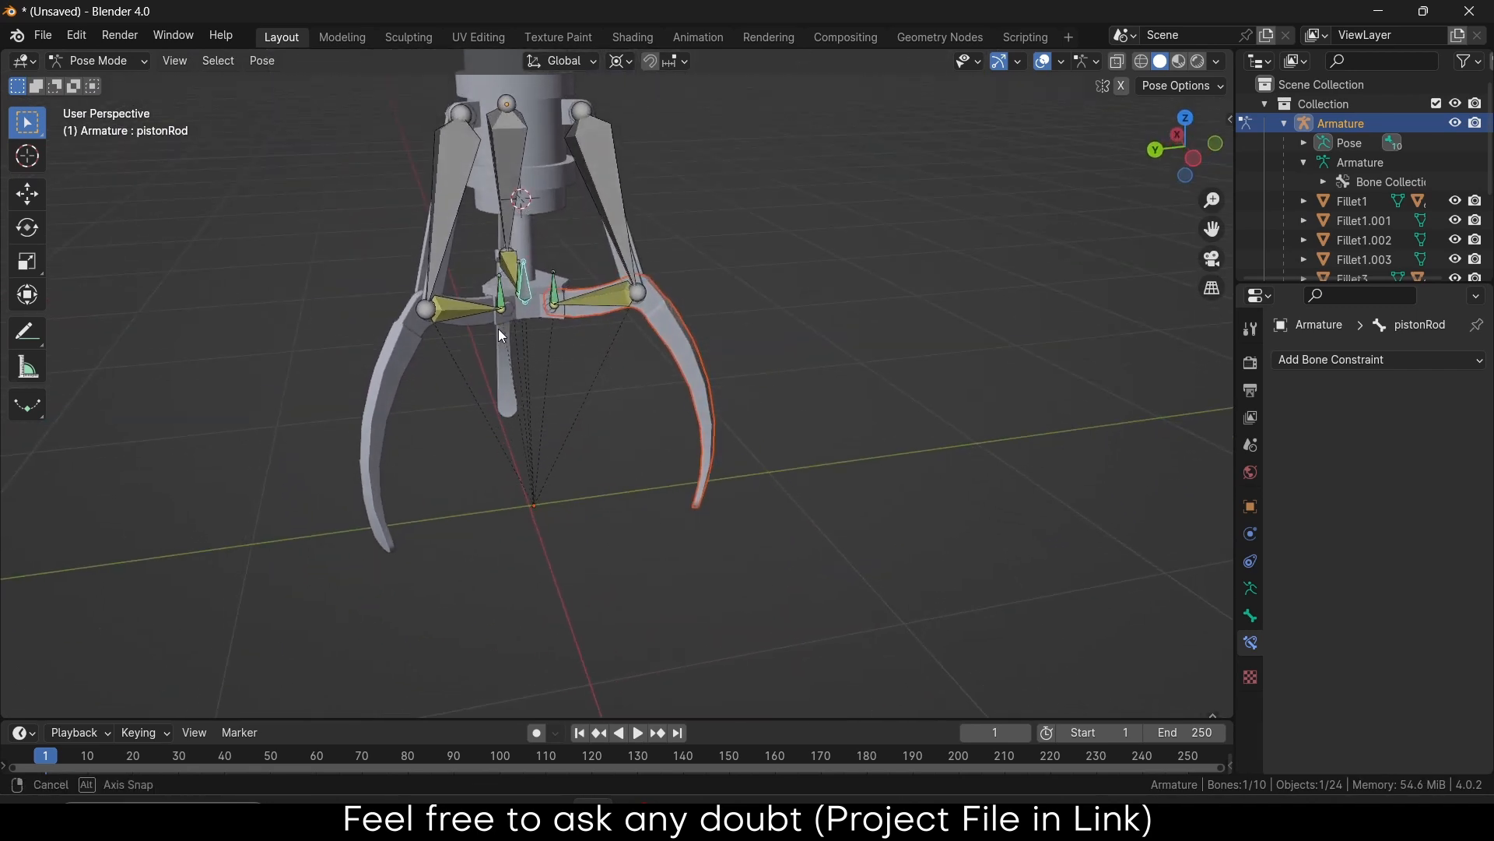
middle_drag(566, 295, 548, 372)
Test-move the piston rod vertically, cancel back to rest, and enlarge the timeline
key(g)
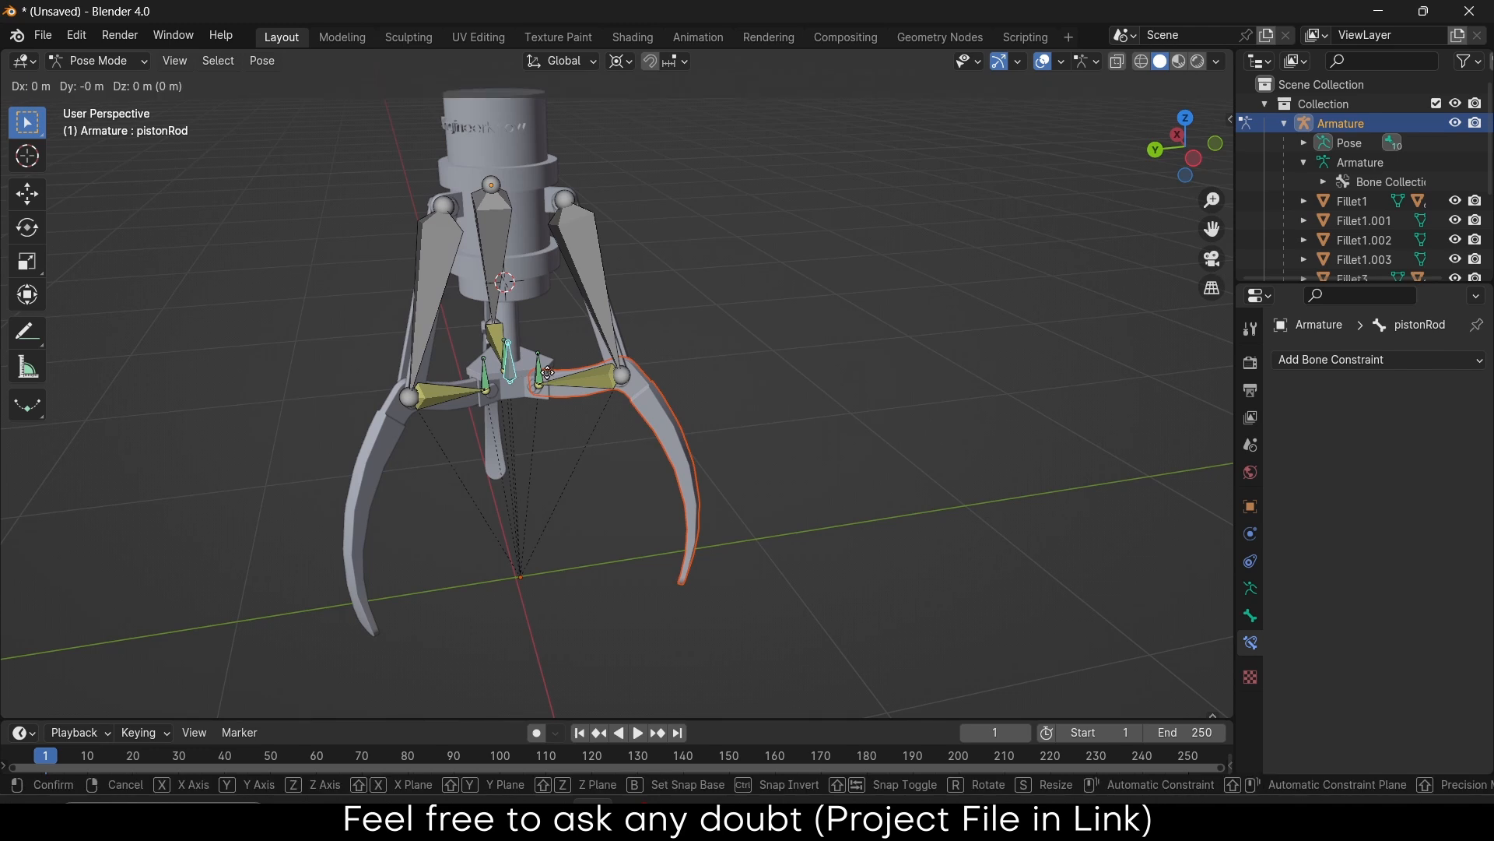
key(z)
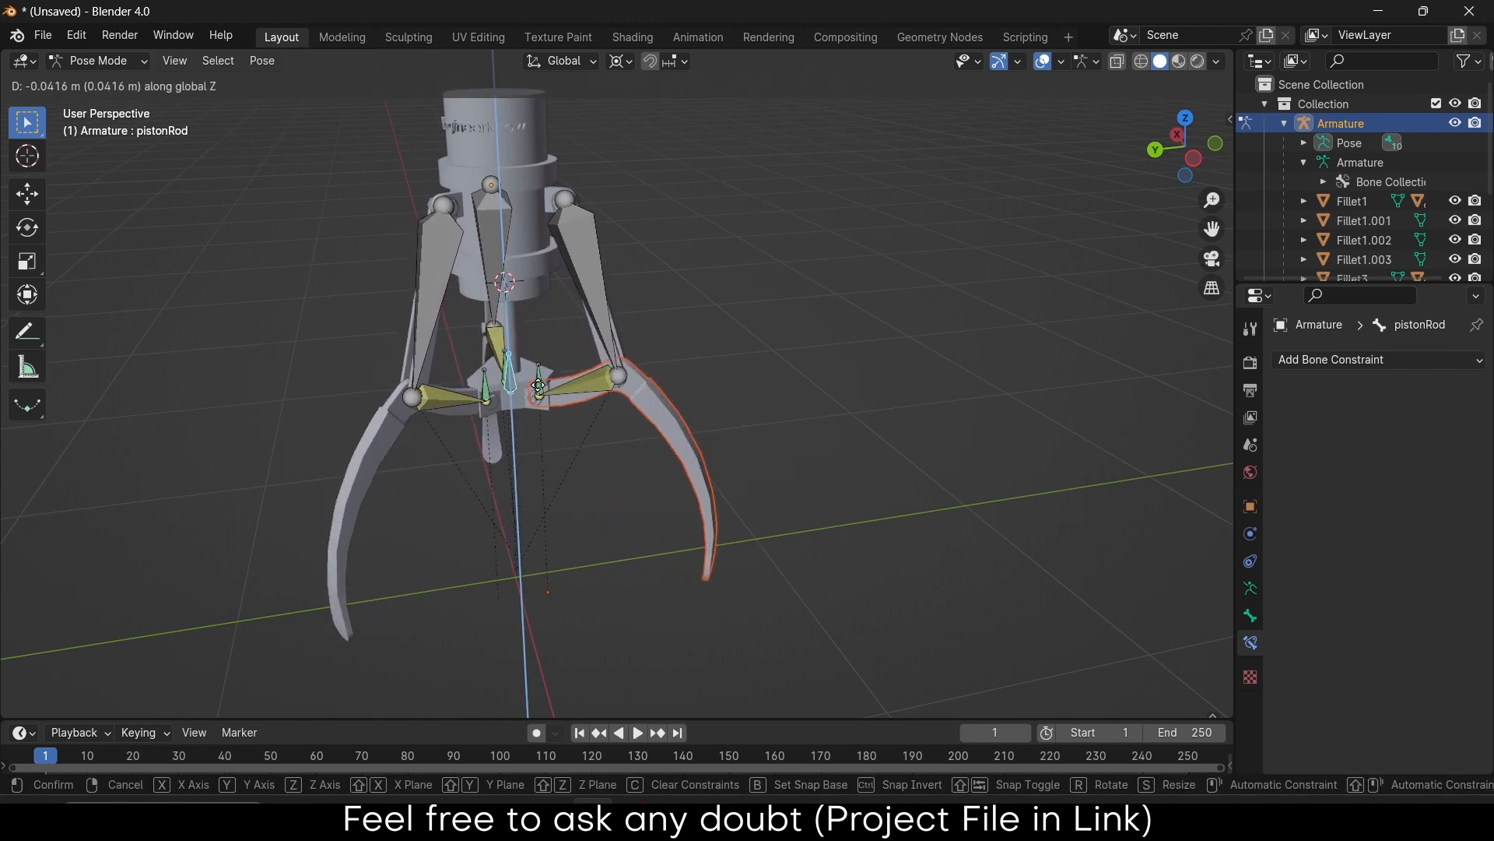
right_click(537, 357)
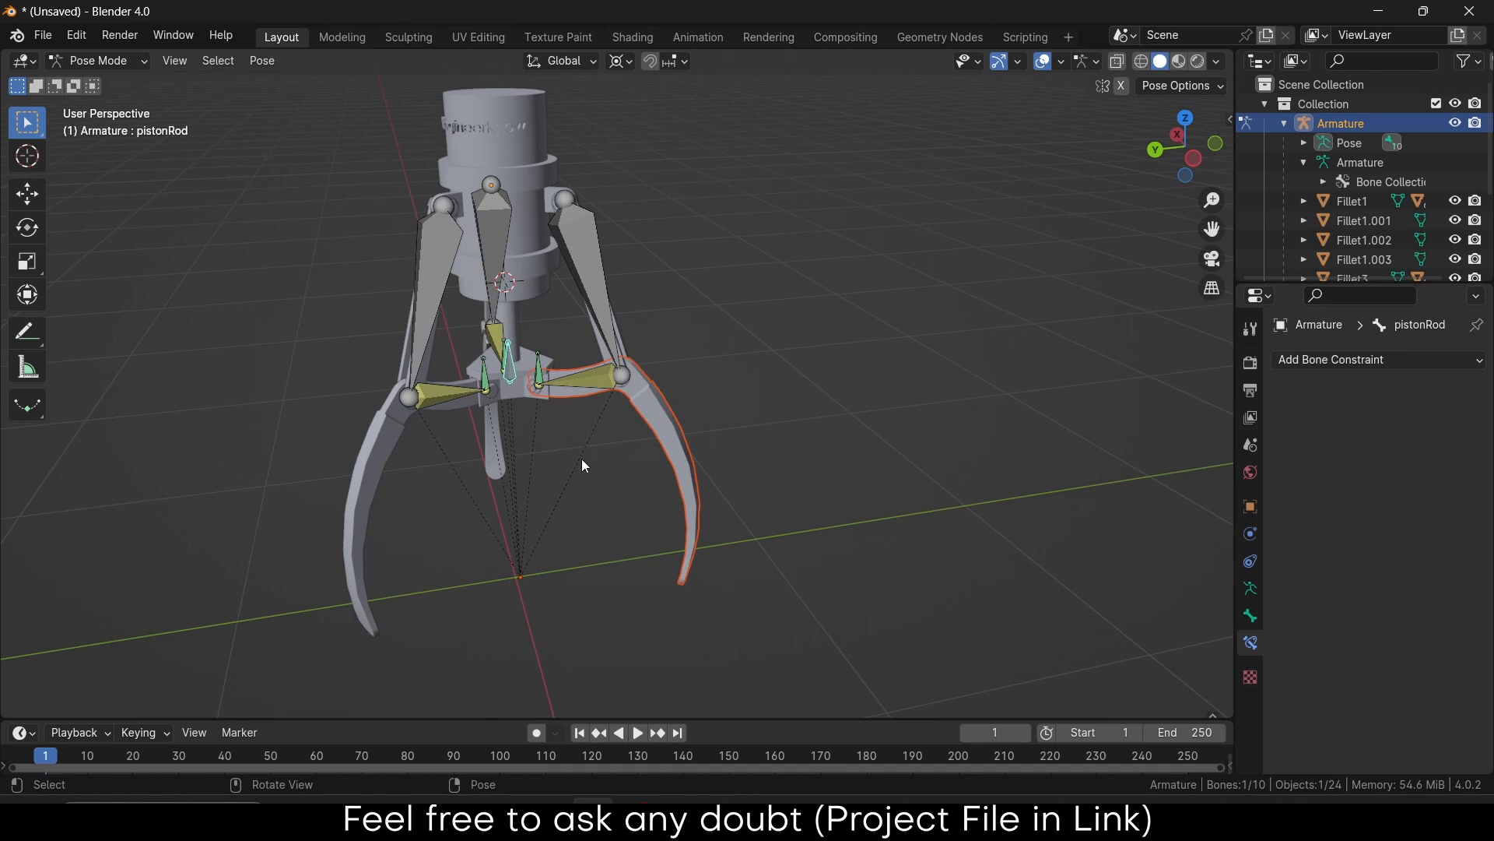
drag(760, 691, 766, 610)
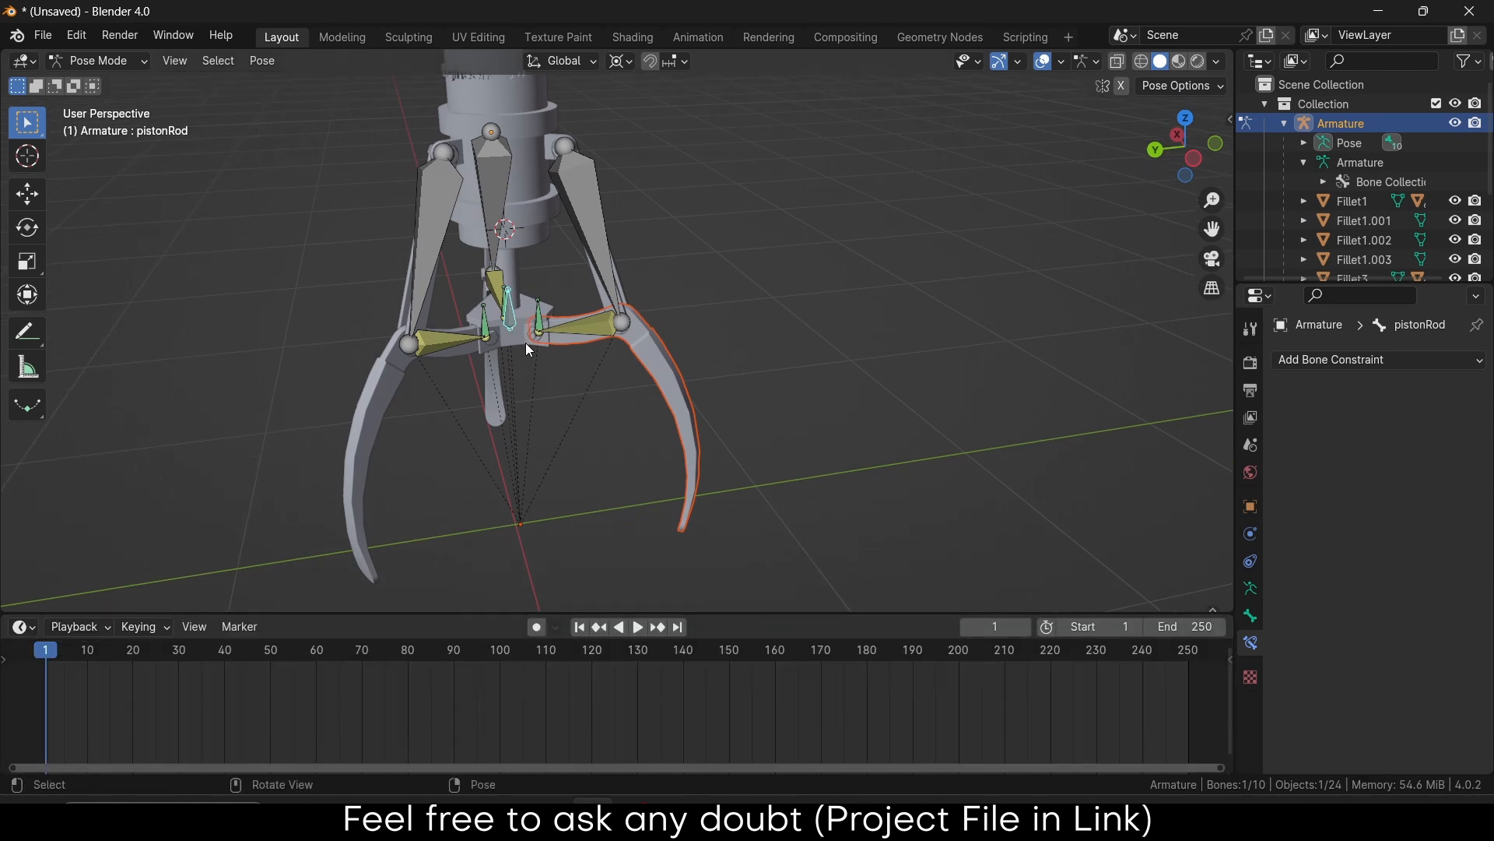
Raise the piston rod to close the claws and keyframe Location Y at frame 1
key(g)
key(z)
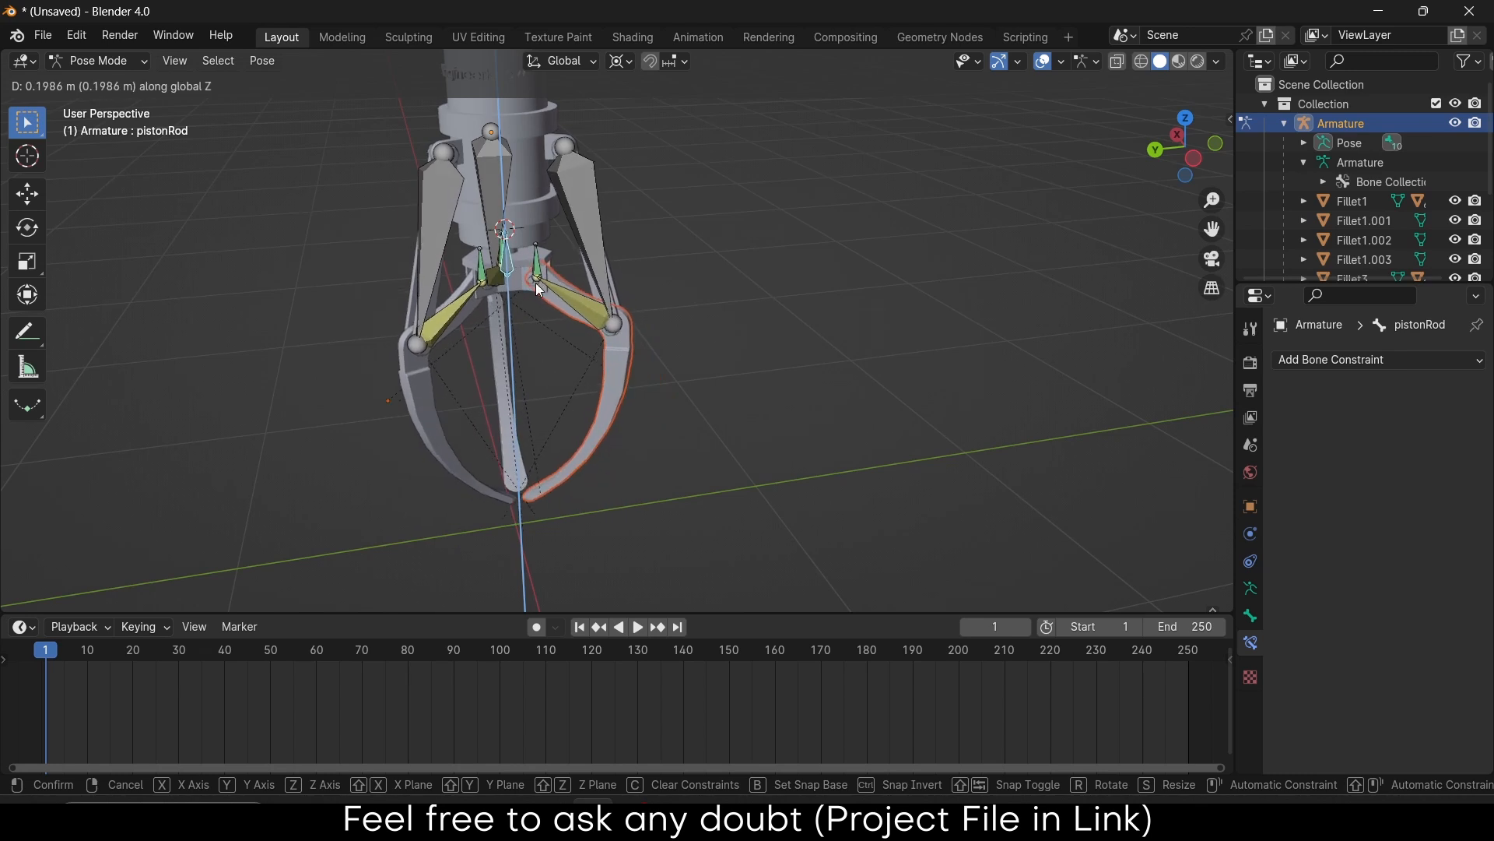
click(539, 289)
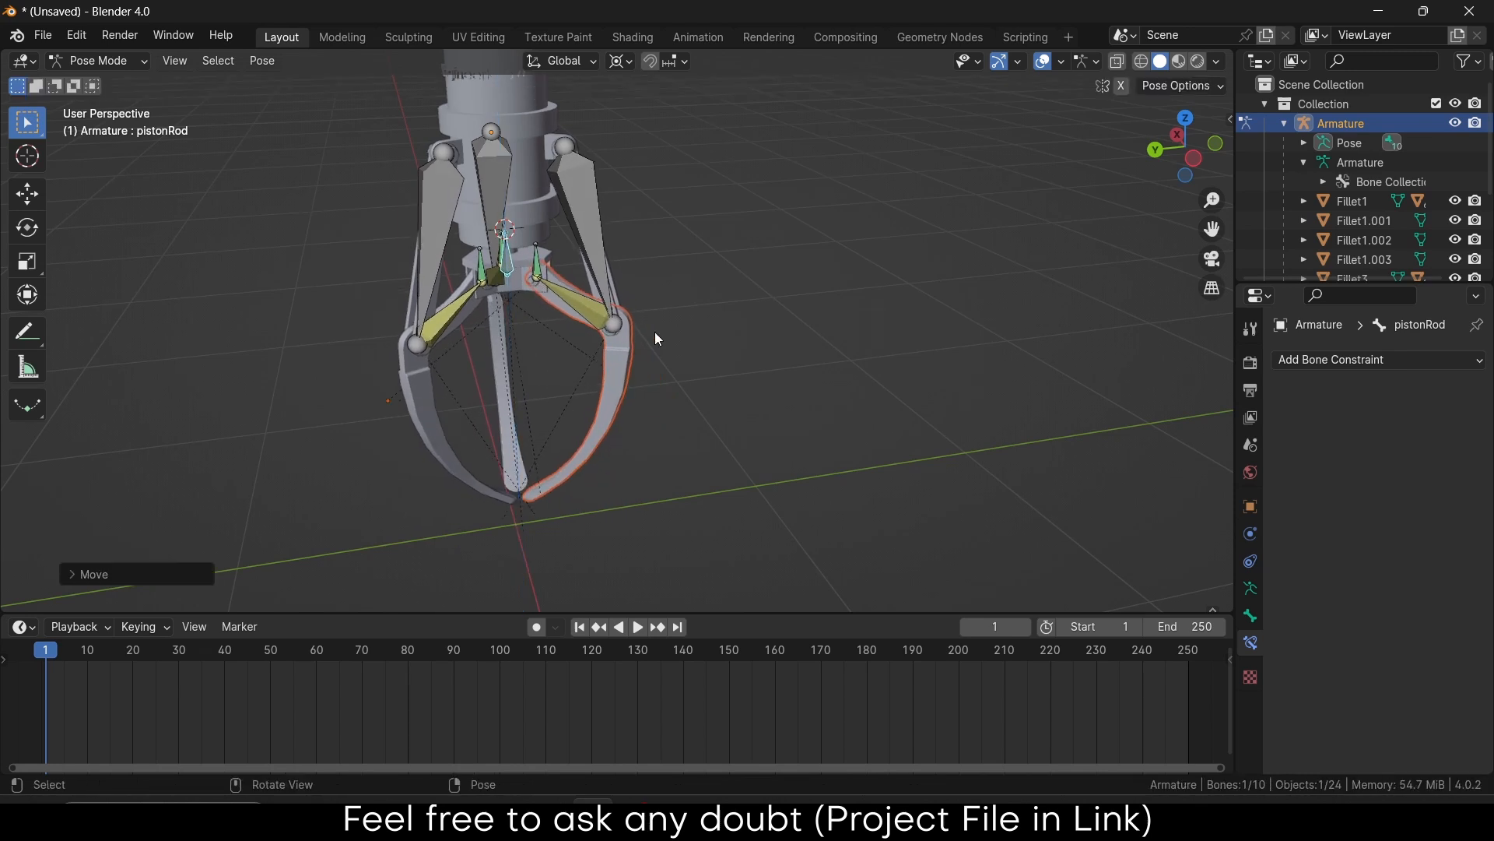
click(1251, 615)
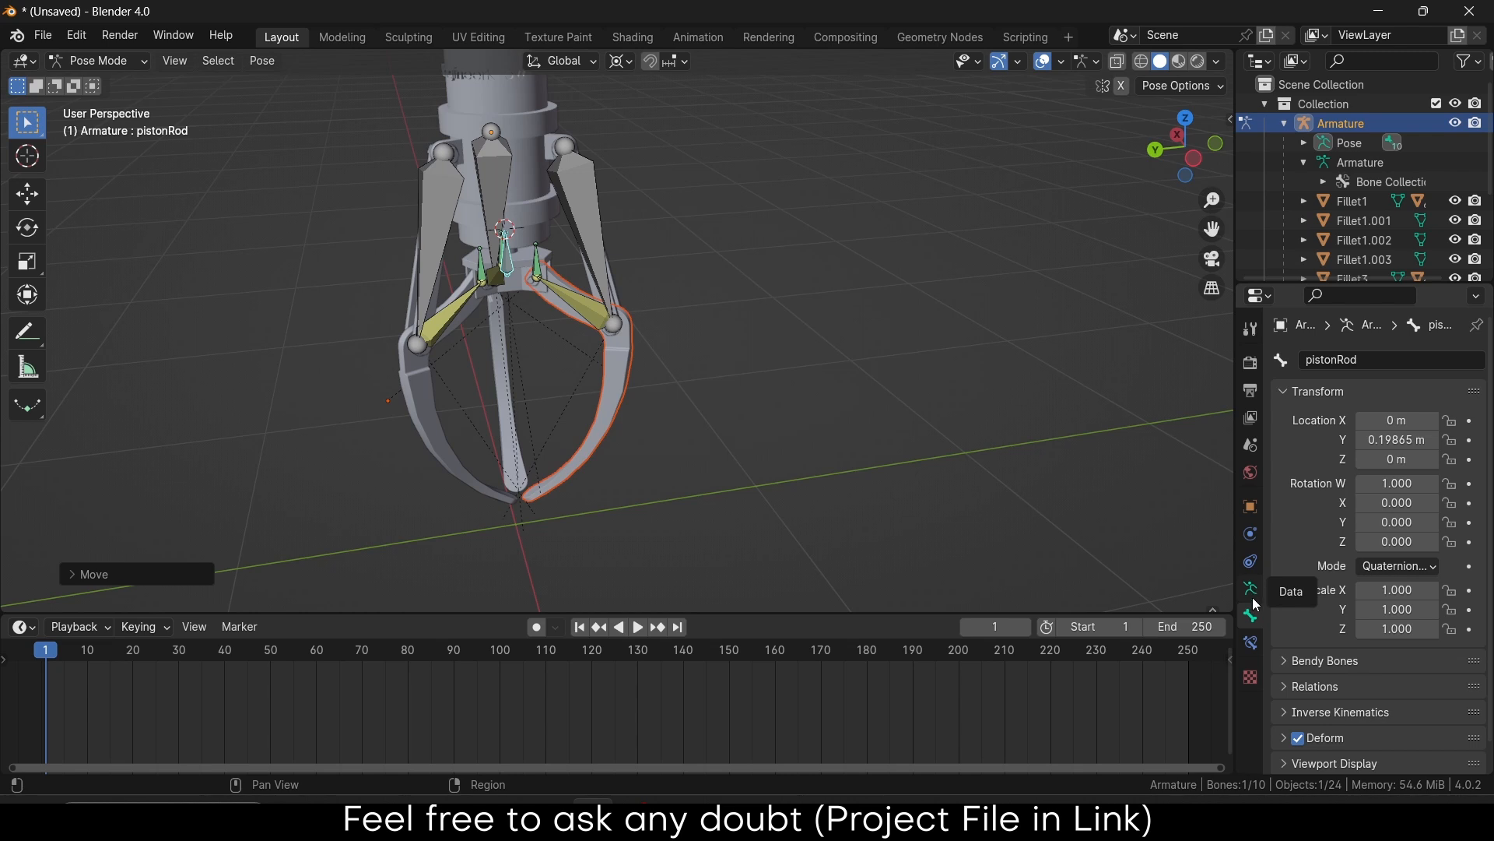
click(1471, 441)
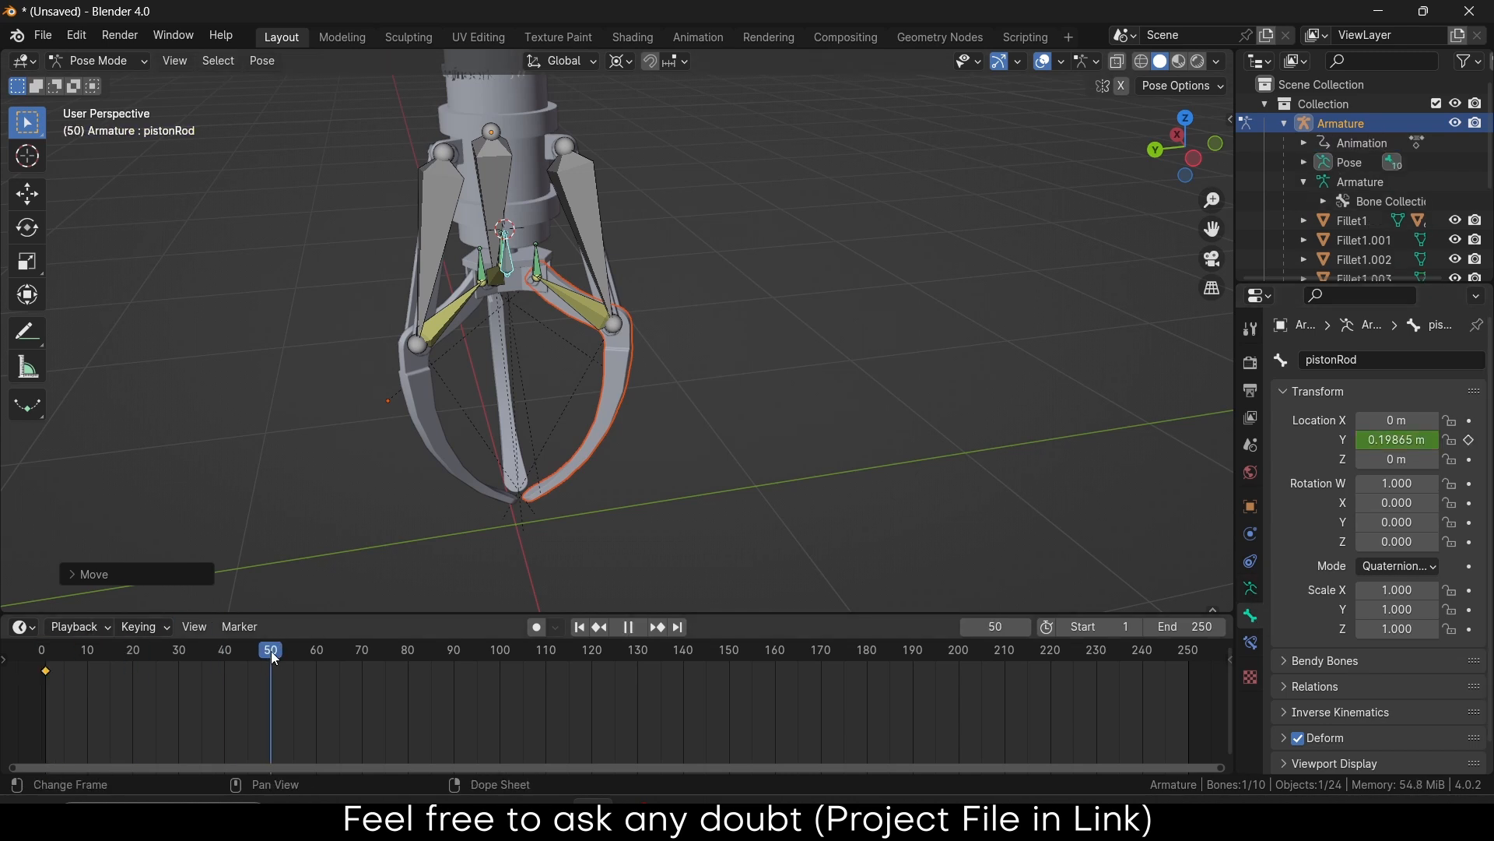
At frame 130, lower the piston rod's Location Y to -0.13135 to open the claws
drag(271, 651, 456, 658)
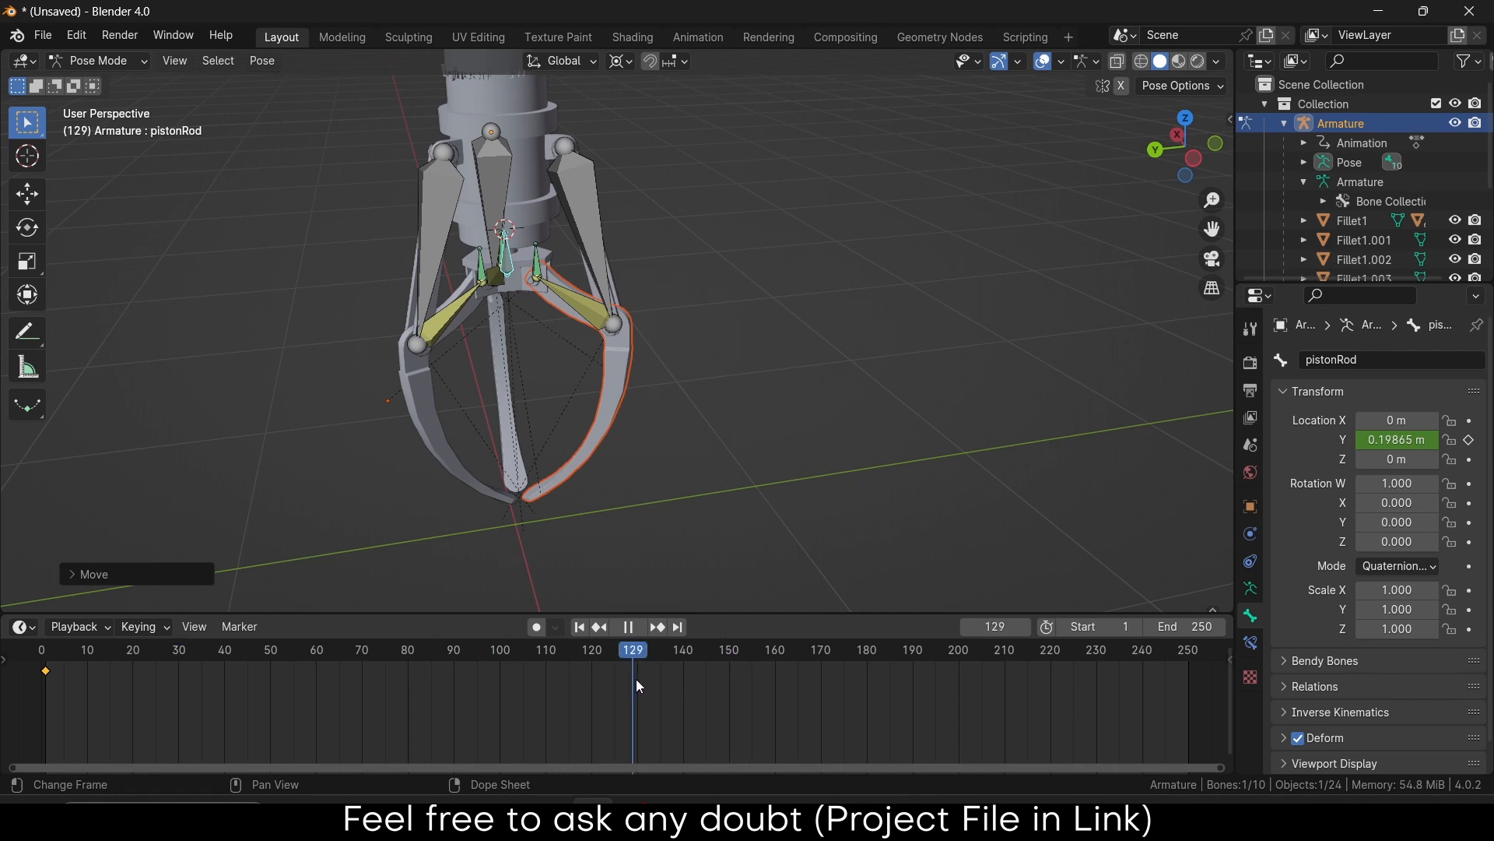
key(space)
drag(1397, 440, 1331, 439)
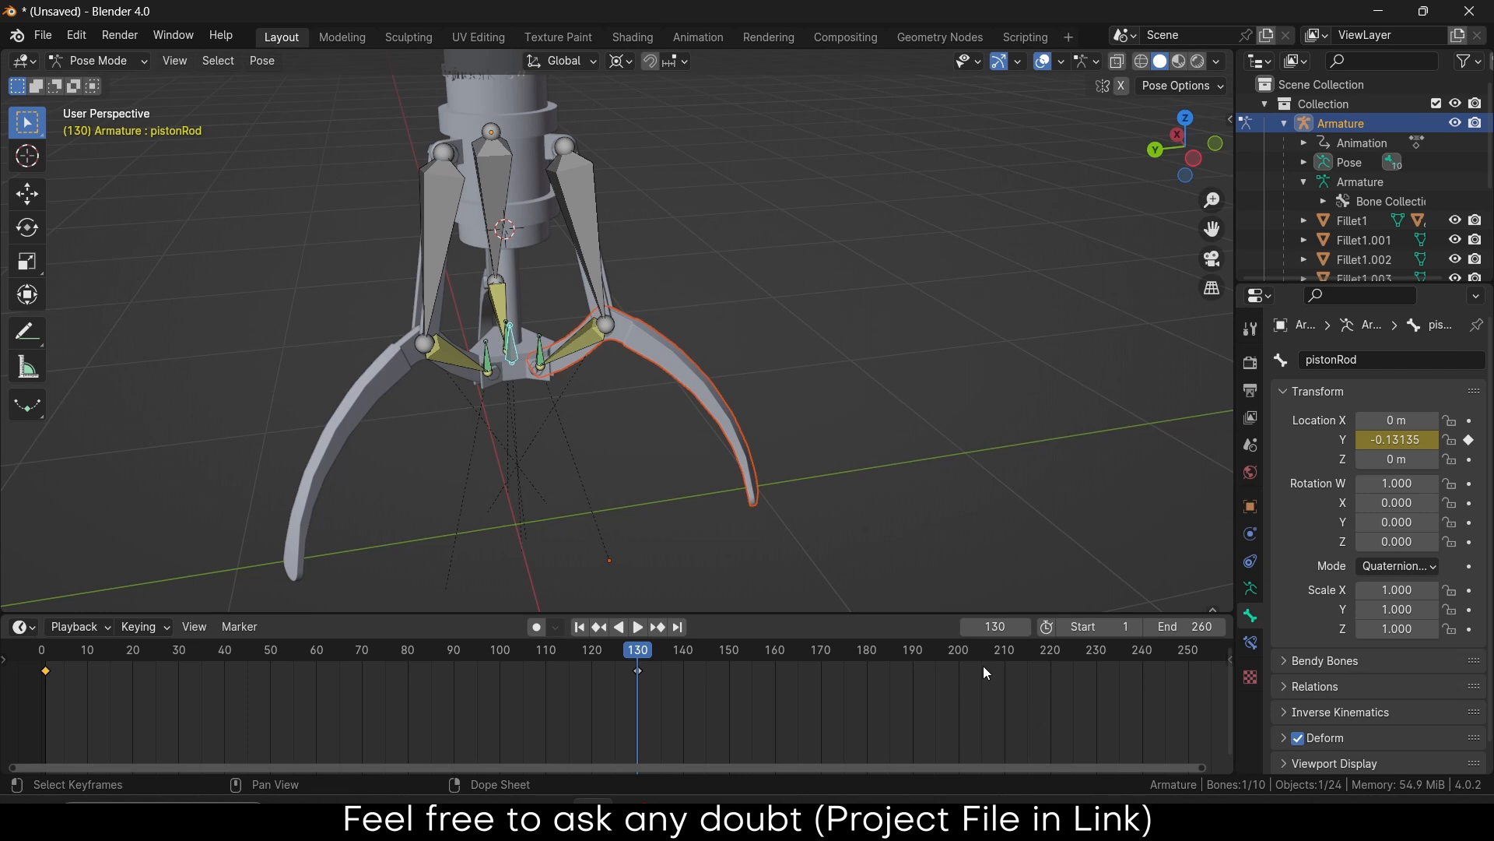
Paste the closed-pose key at frame 260 and set all keyframes to Linear interpolation
key(ctrl+v)
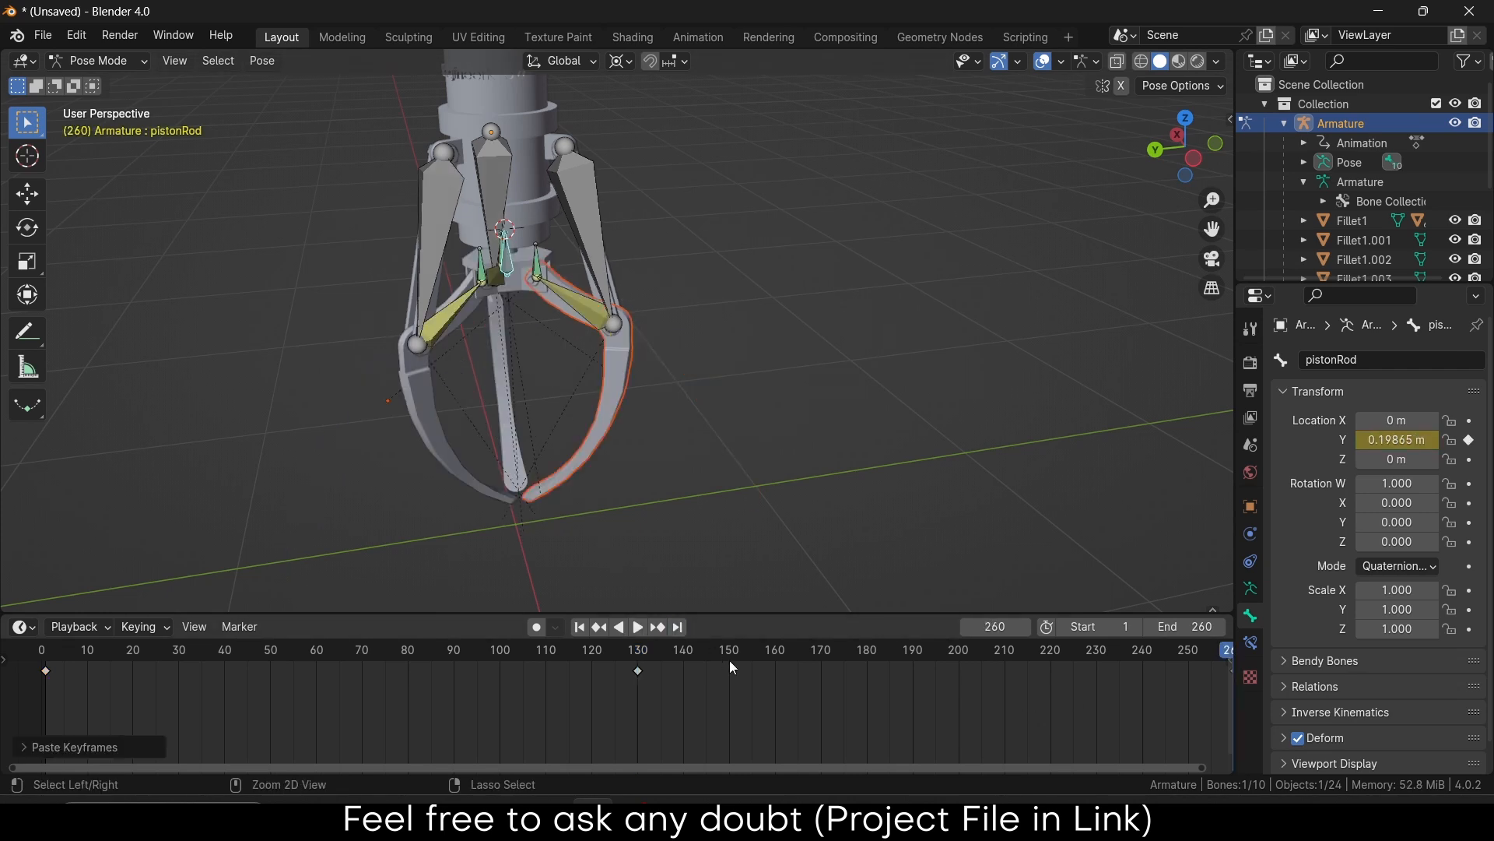
scroll(456, 705, down, 4)
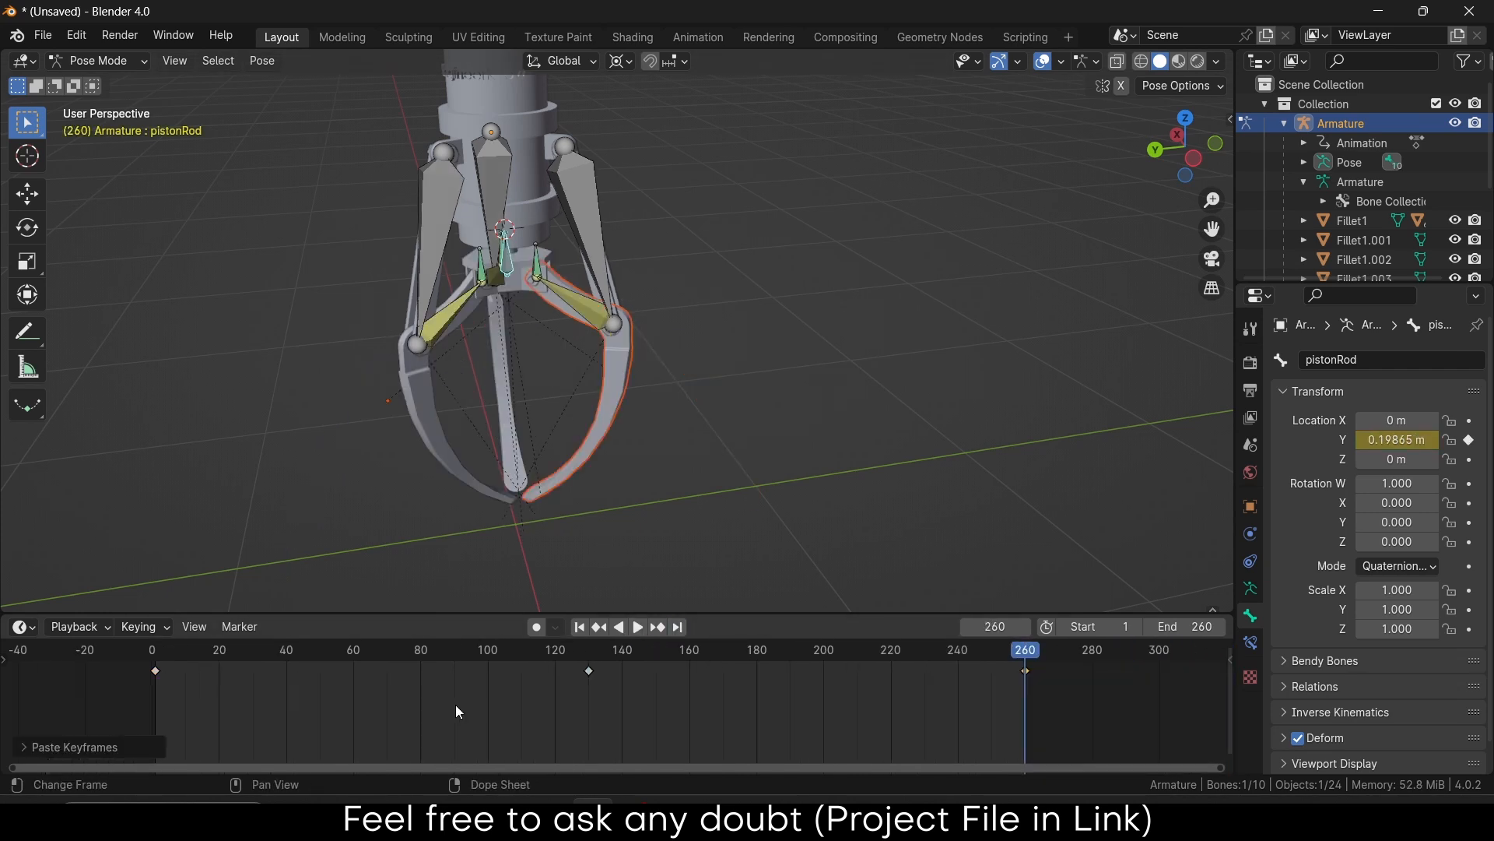
drag(23, 695, 1115, 628)
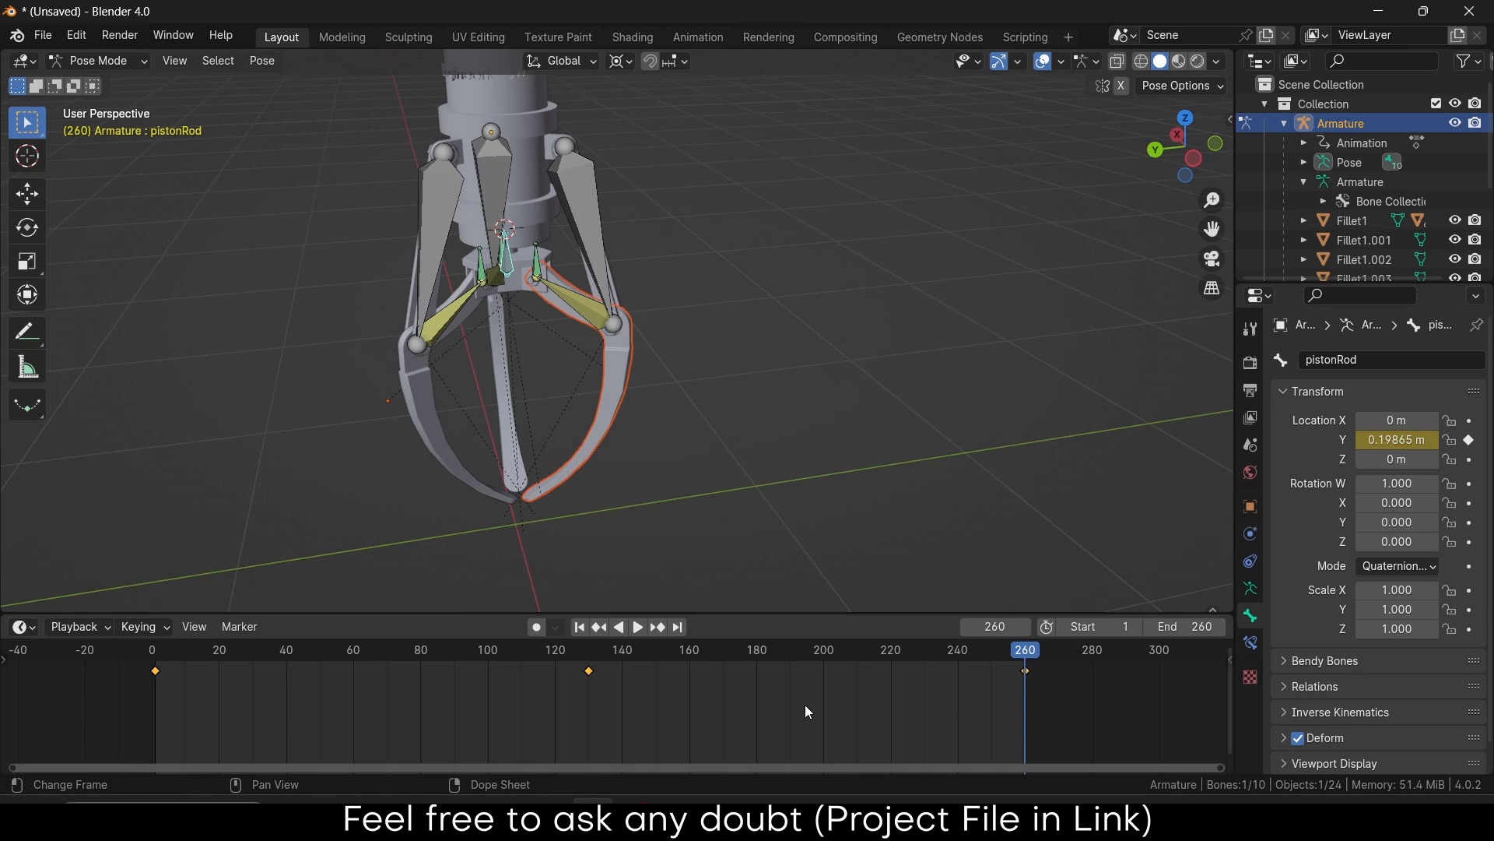
right_click(511, 688)
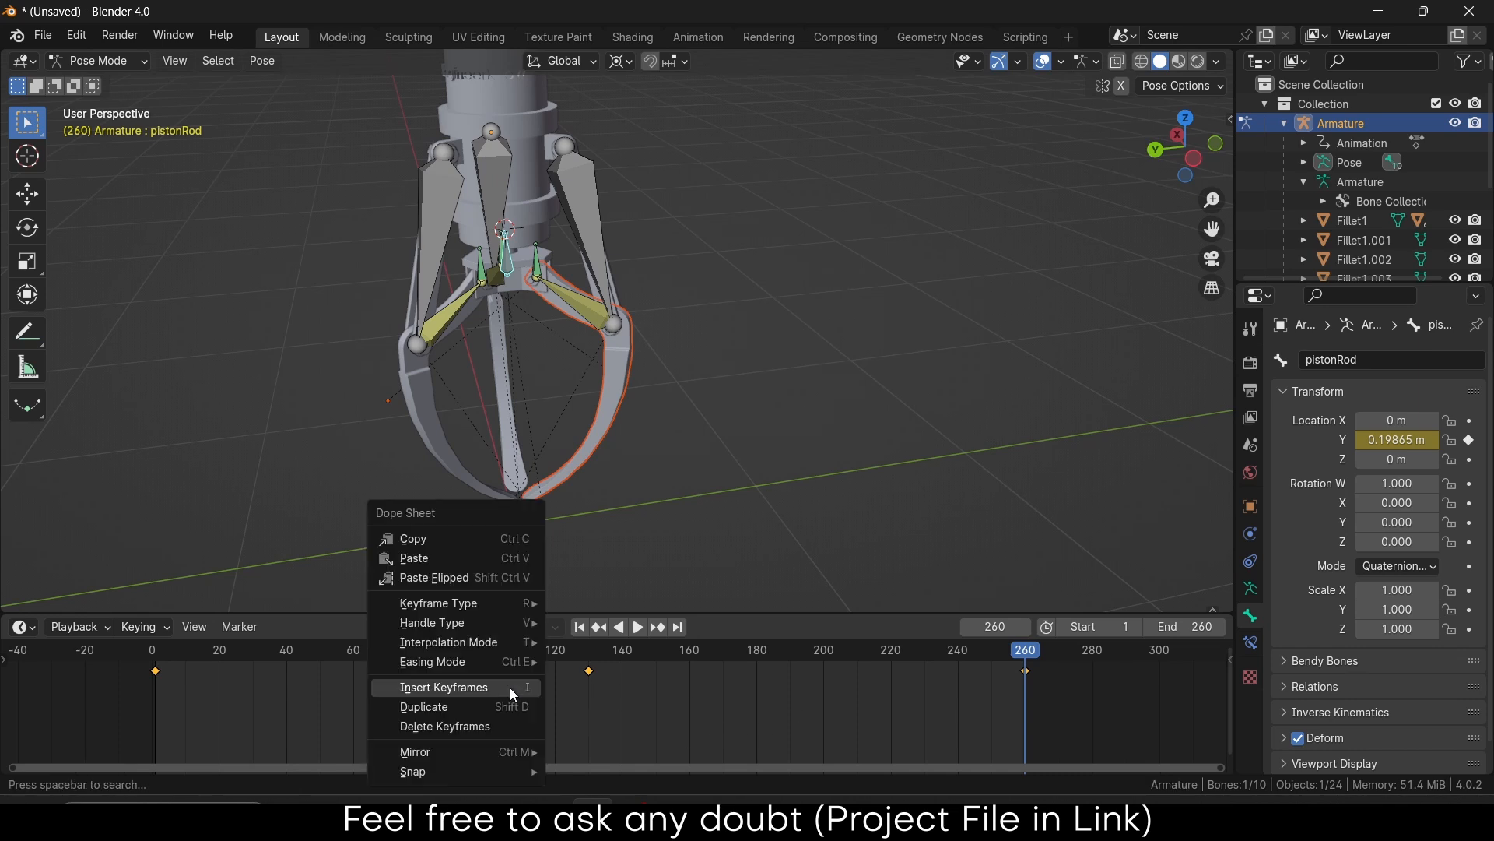
mouse_move(501, 607)
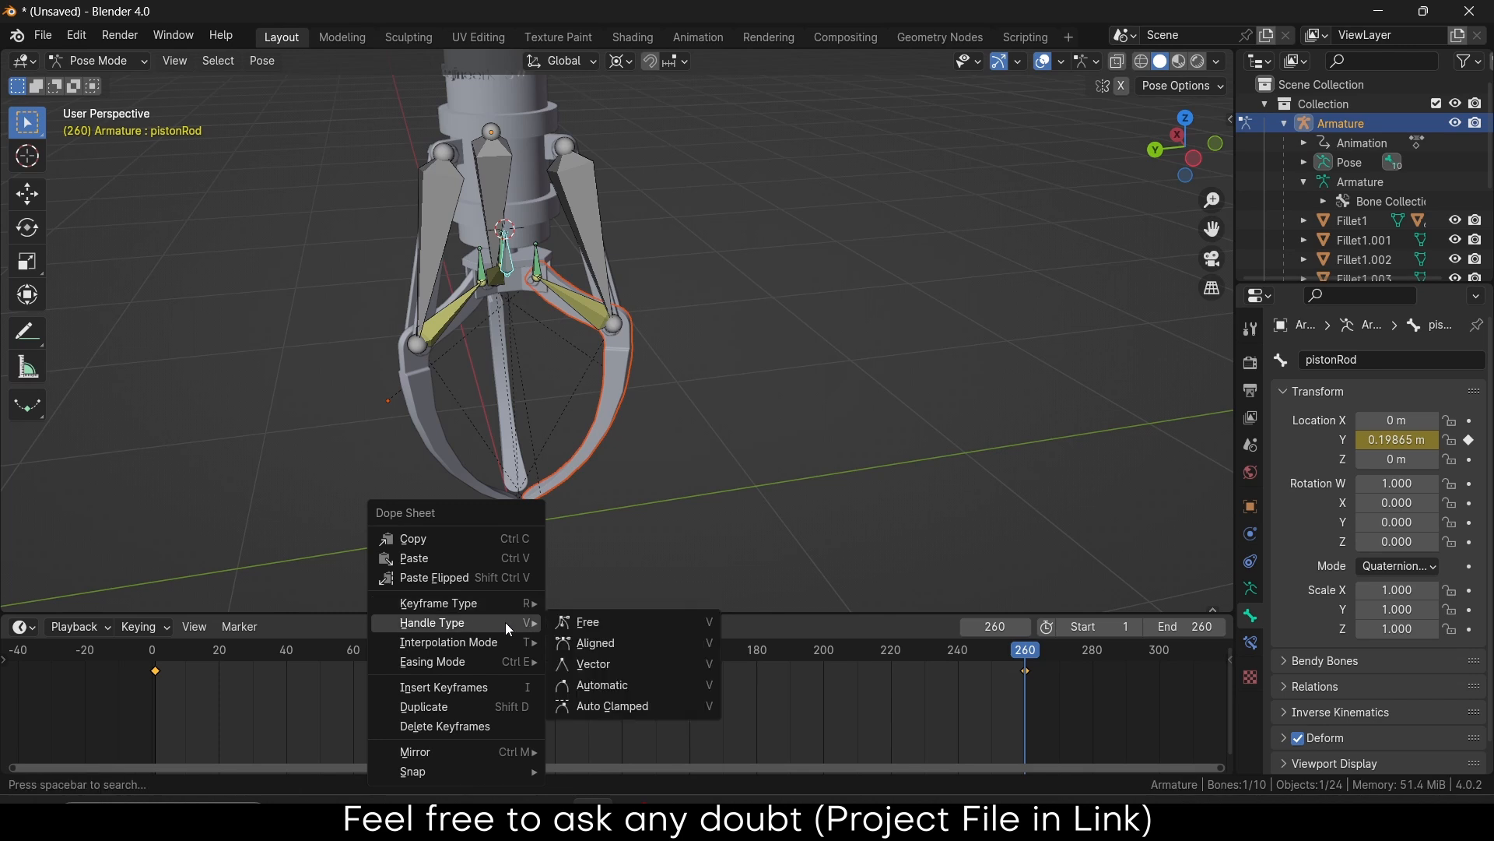
mouse_move(516, 642)
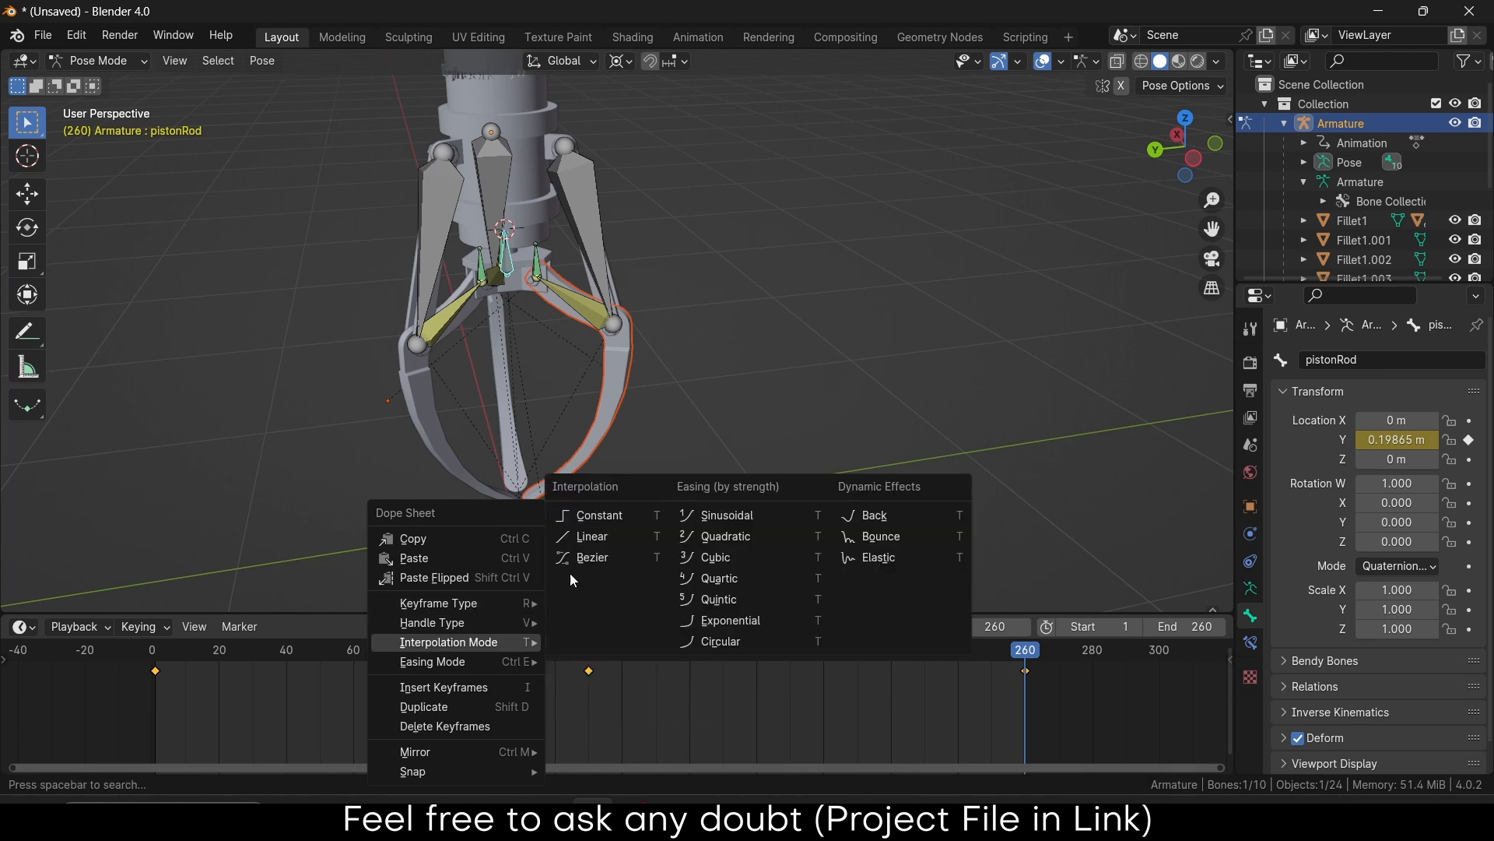
click(592, 543)
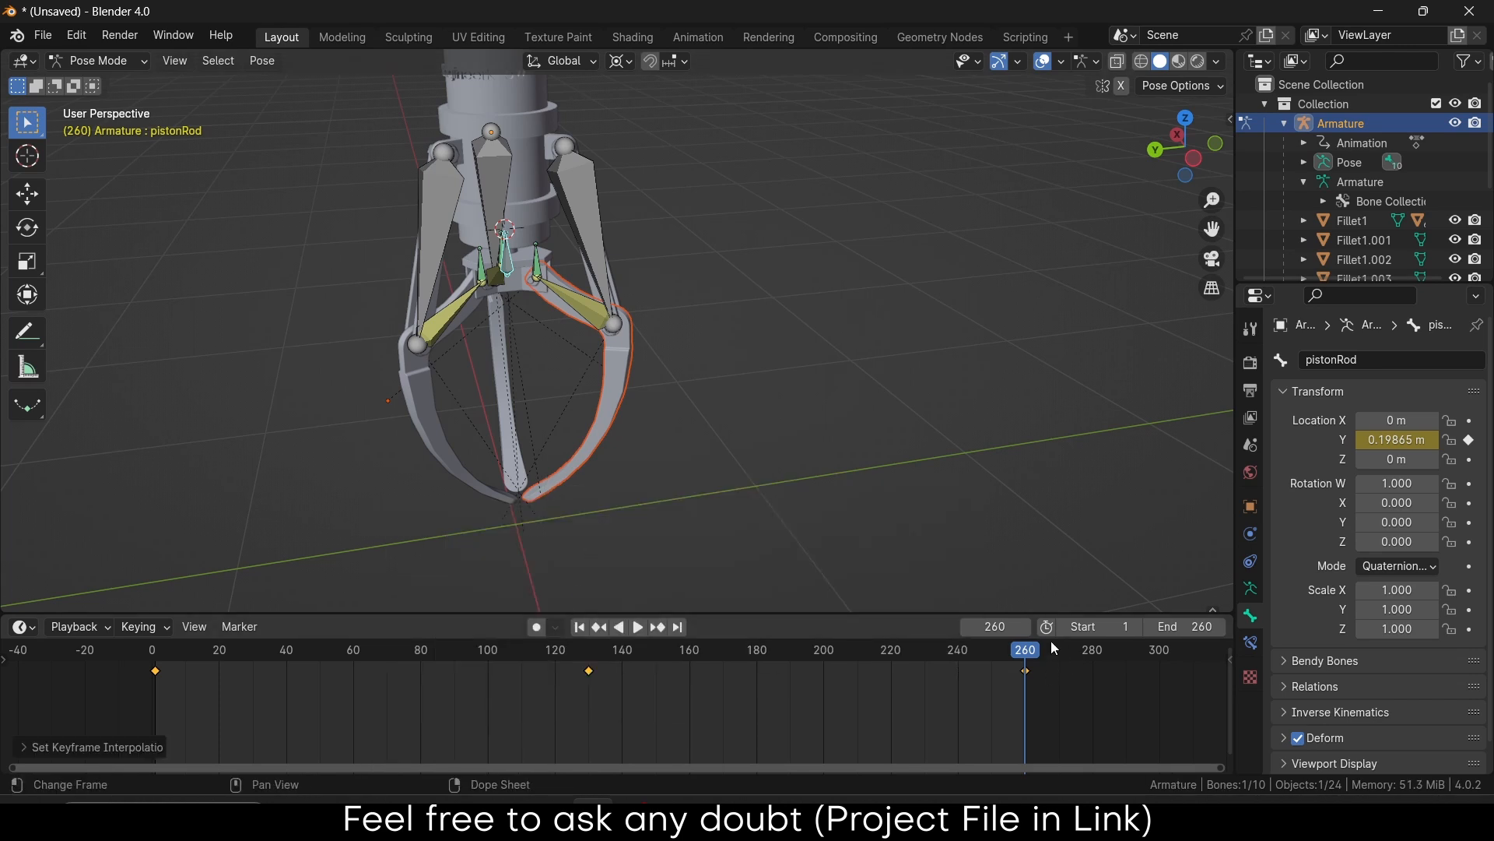
drag(1050, 642, 152, 634)
Play the animation, hide the Armature, switch to Object Mode and orbit while it loops
click(640, 627)
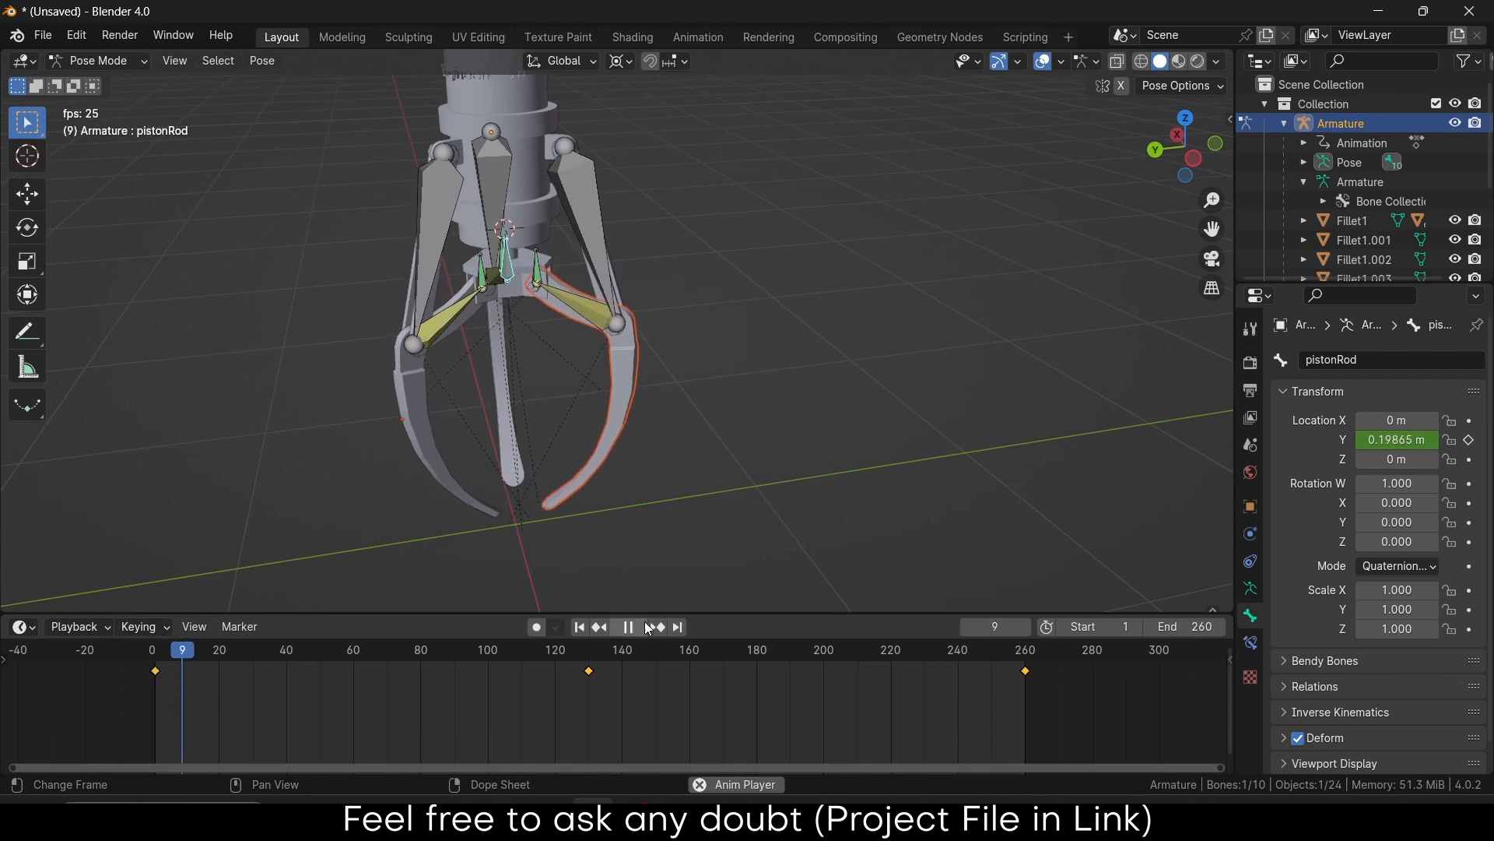
click(1456, 123)
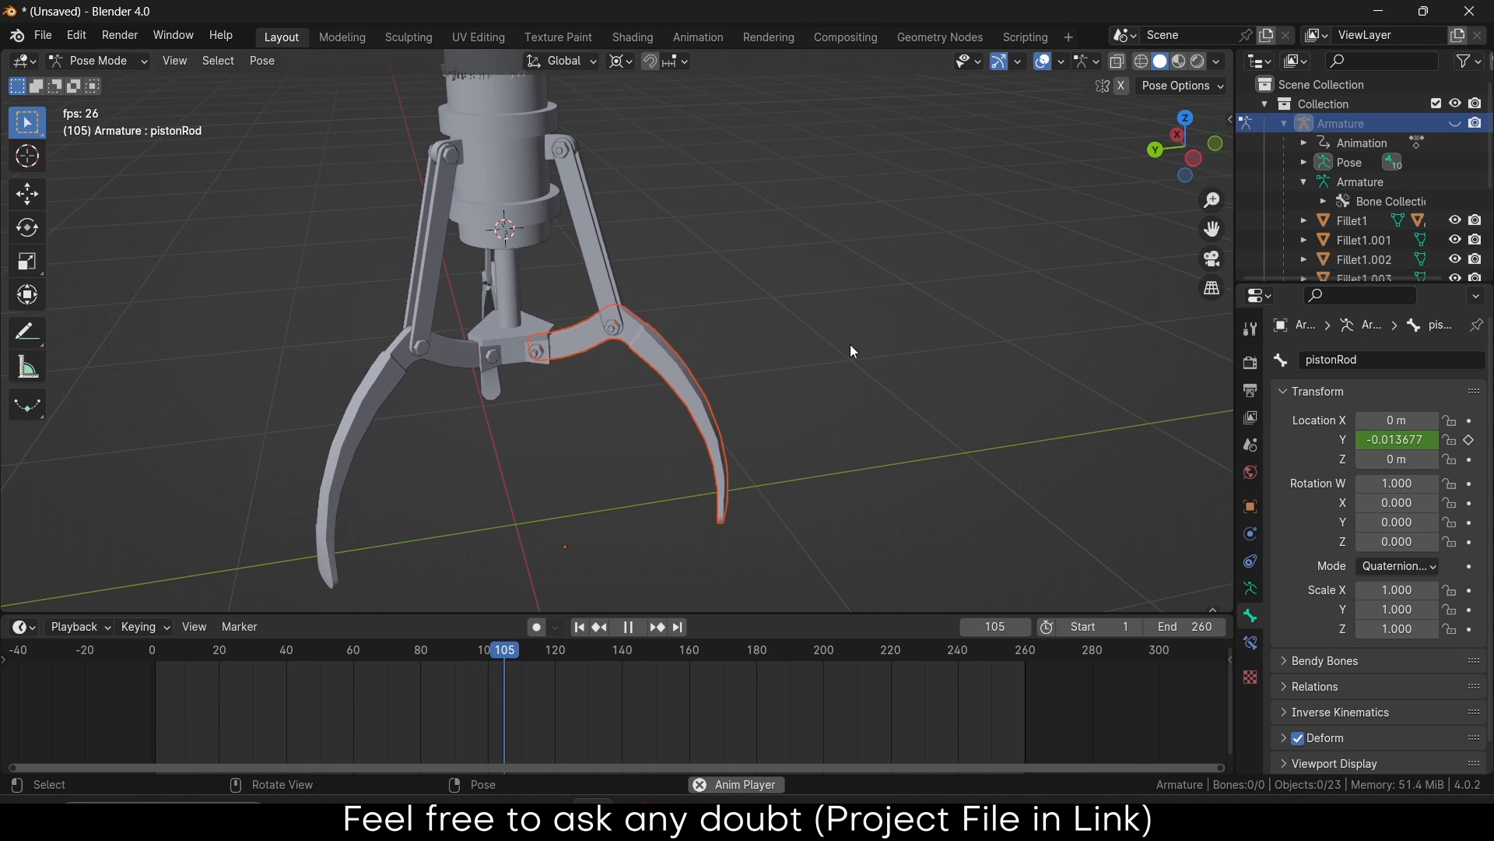
click(116, 62)
click(132, 83)
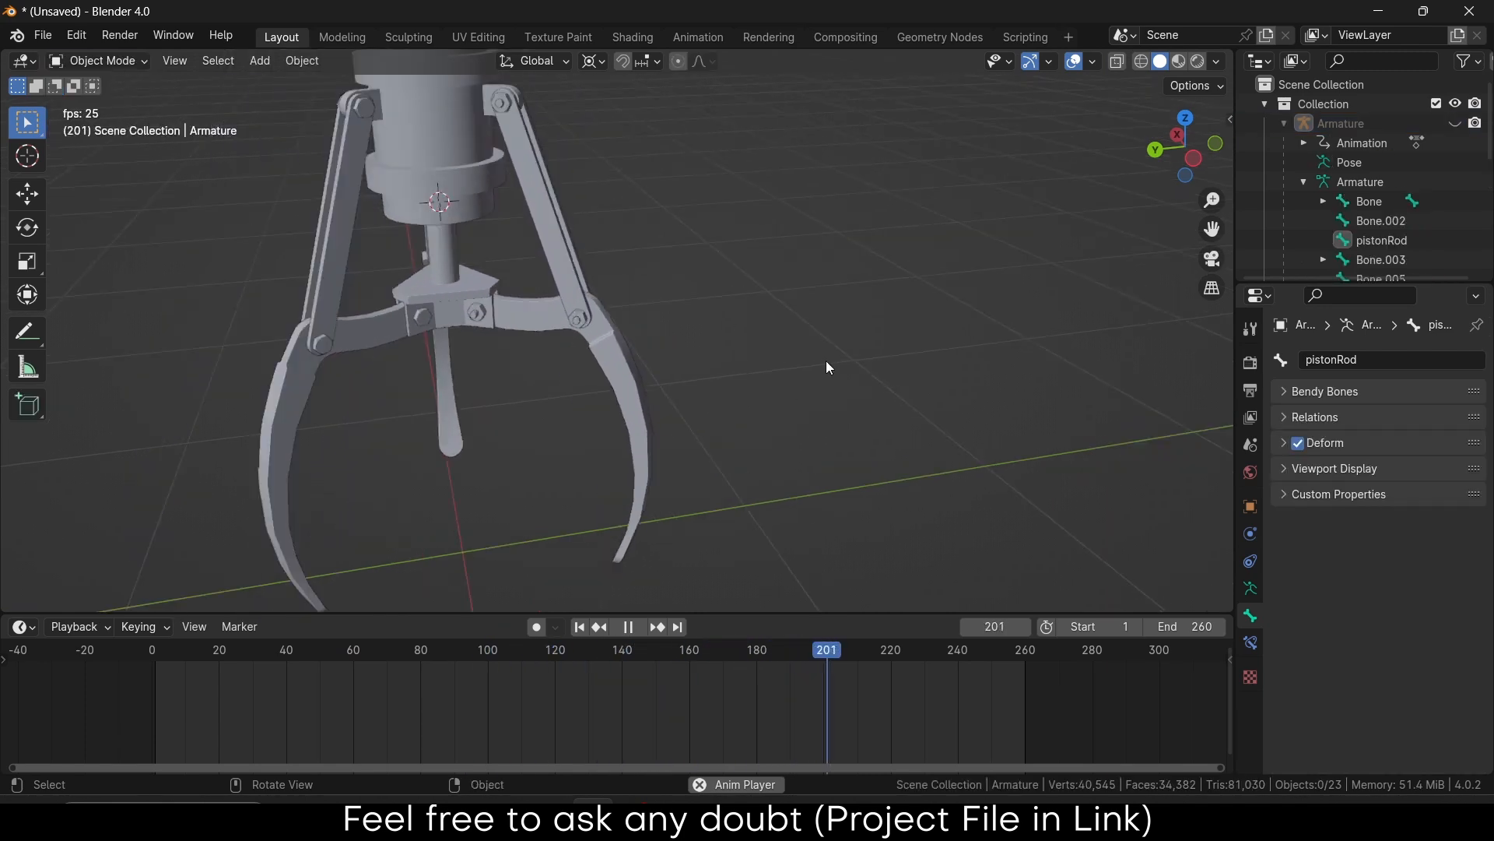
scroll(707, 361, down, 3)
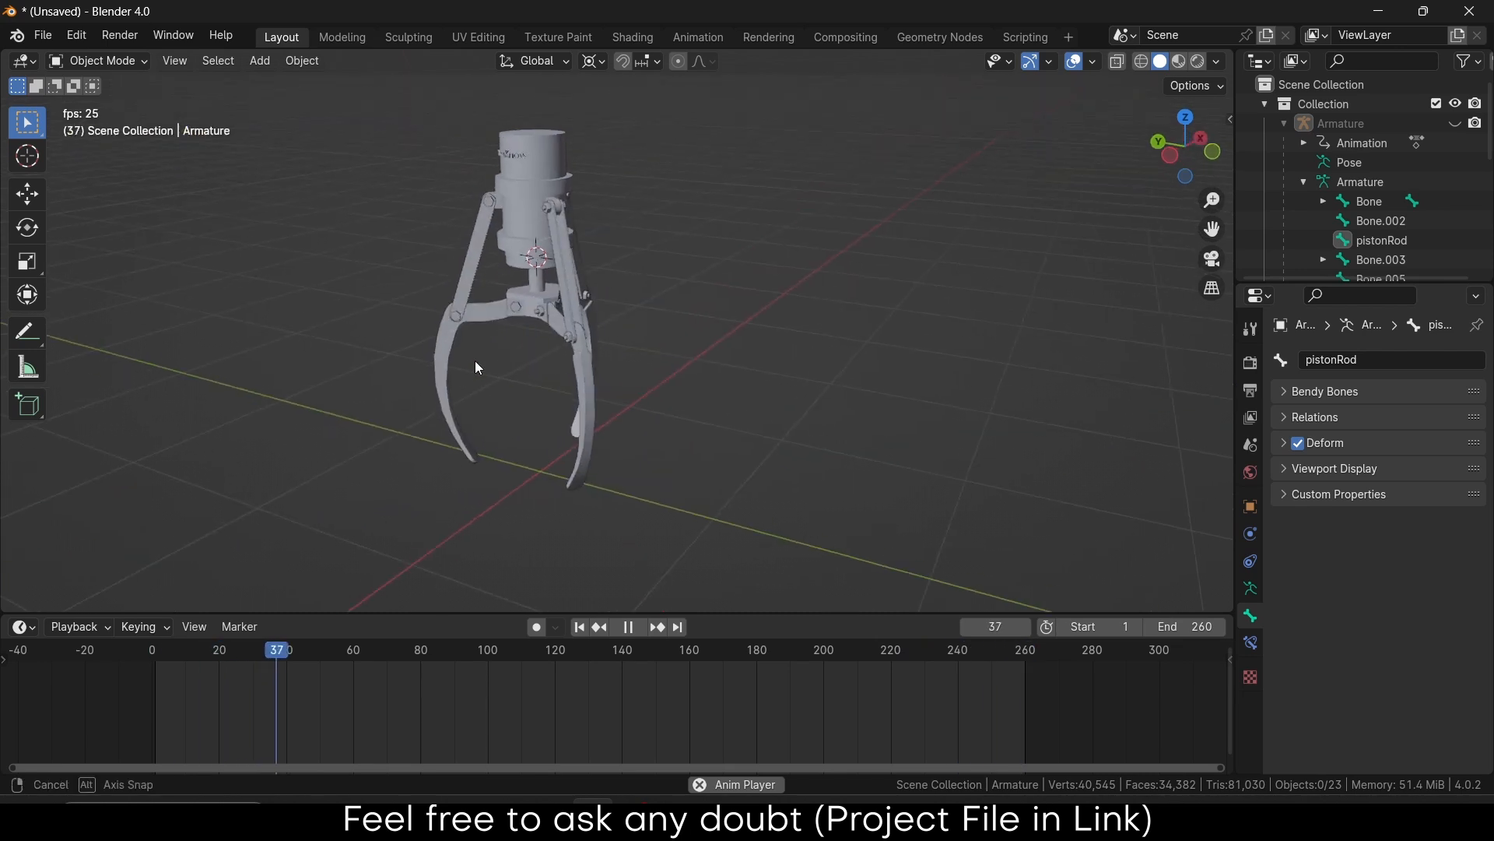
scroll(506, 376, up, 4)
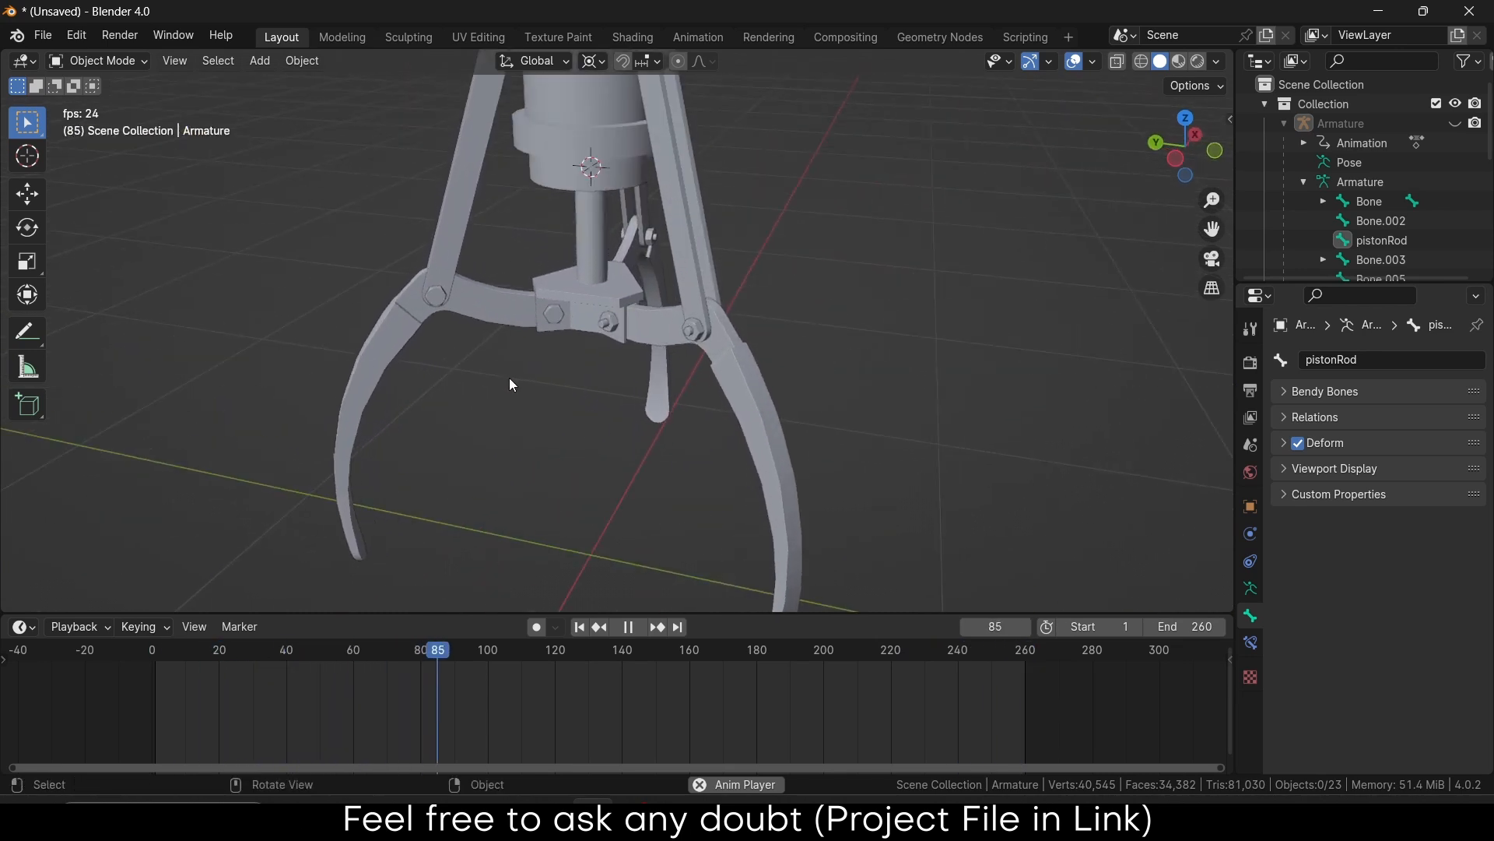
scroll(511, 383, down, 3)
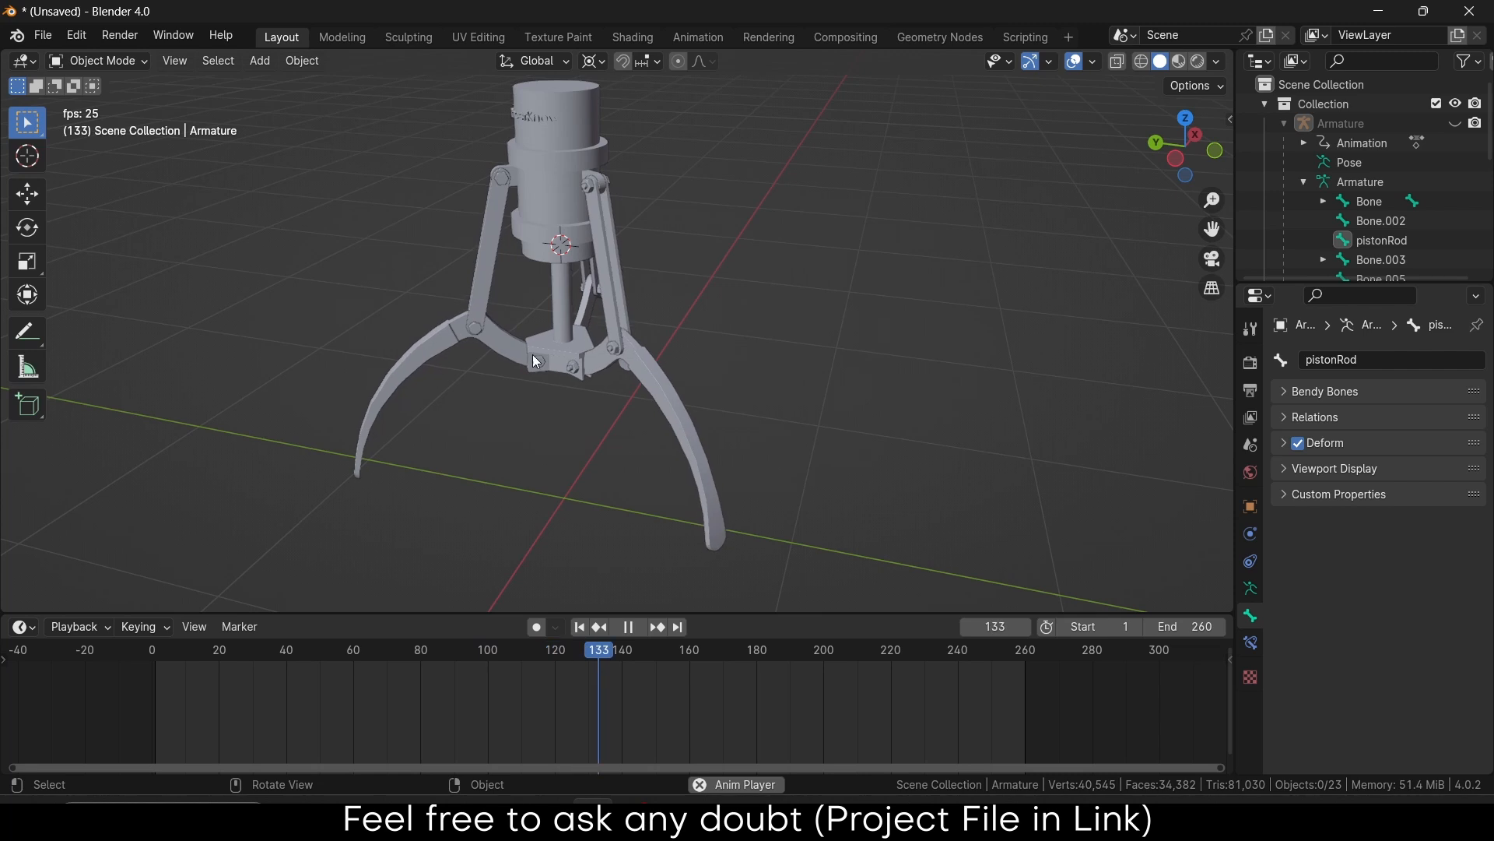
middle_drag(555, 363, 693, 402)
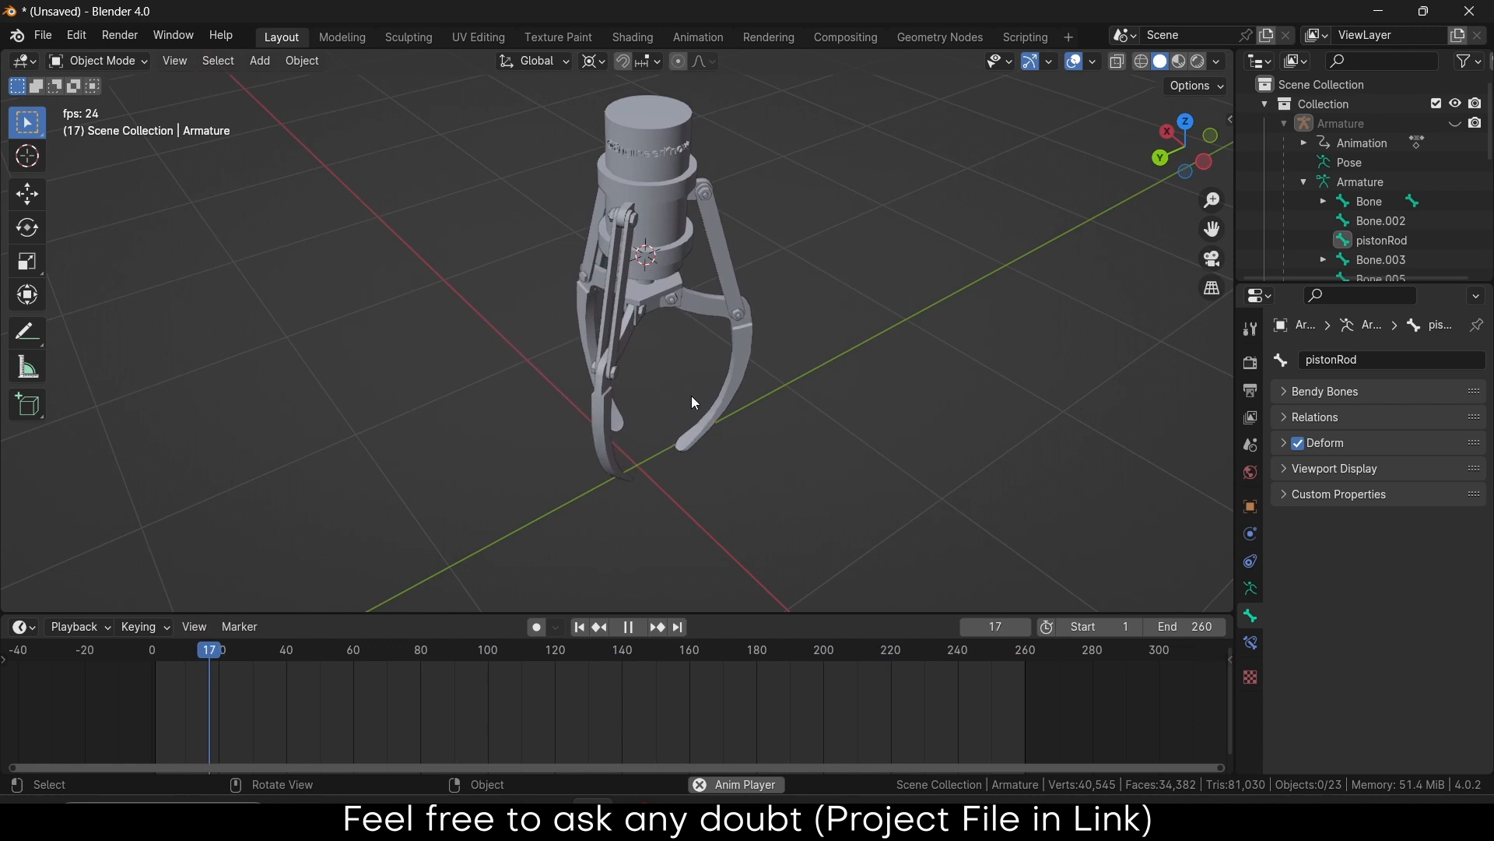